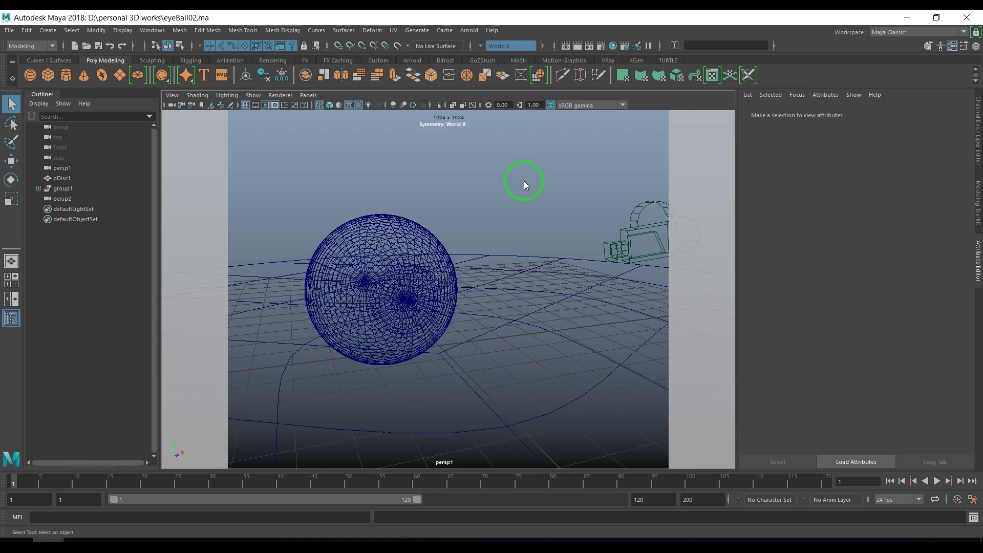
- View the scene through the persp camera in shaded display
{"action": "left_click", "coordinate": [309, 96]}
{"action": "mouse_move", "coordinate": [325, 106]}
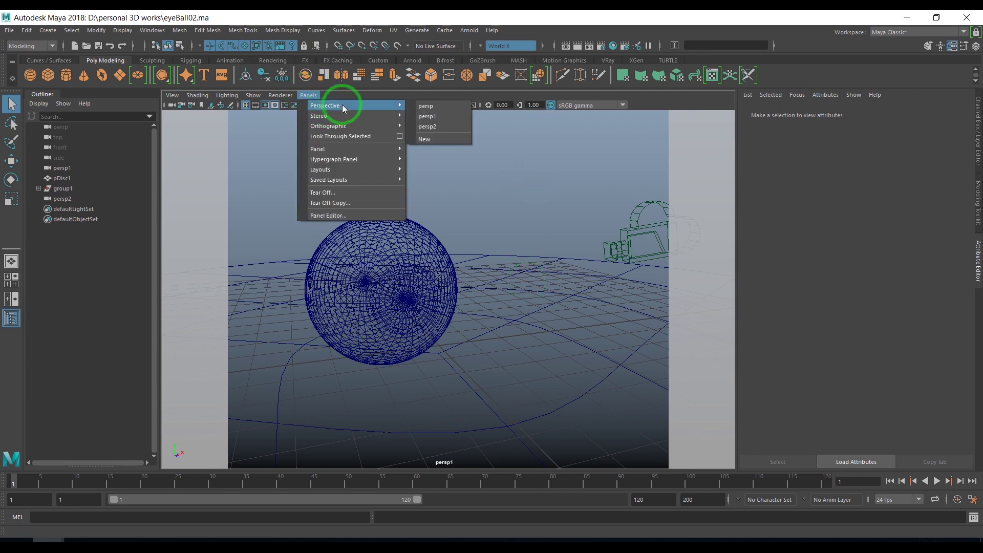
{"action": "left_click", "coordinate": [436, 107]}
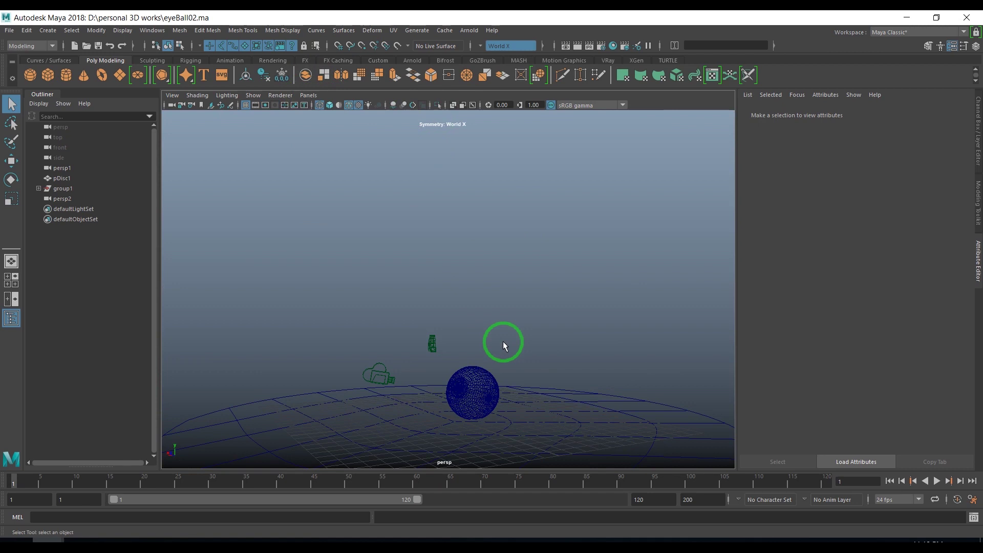
{"action": "key", "text": "5"}
{"action": "mouse_move", "coordinate": [518, 404]}
{"action": "left_mouse_down", "text": "alt"}
{"action": "mouse_move", "coordinate": [531, 345]}
{"action": "mouse_move", "coordinate": [586, 286]}
{"action": "mouse_move", "coordinate": [548, 363]}
{"action": "mouse_move", "coordinate": [525, 367]}
{"action": "left_mouse_up", "text": "alt"}
- Turn off smooth preview on the ground disc and deselect it
{"action": "left_click", "coordinate": [586, 285]}
{"action": "key", "text": "1"}
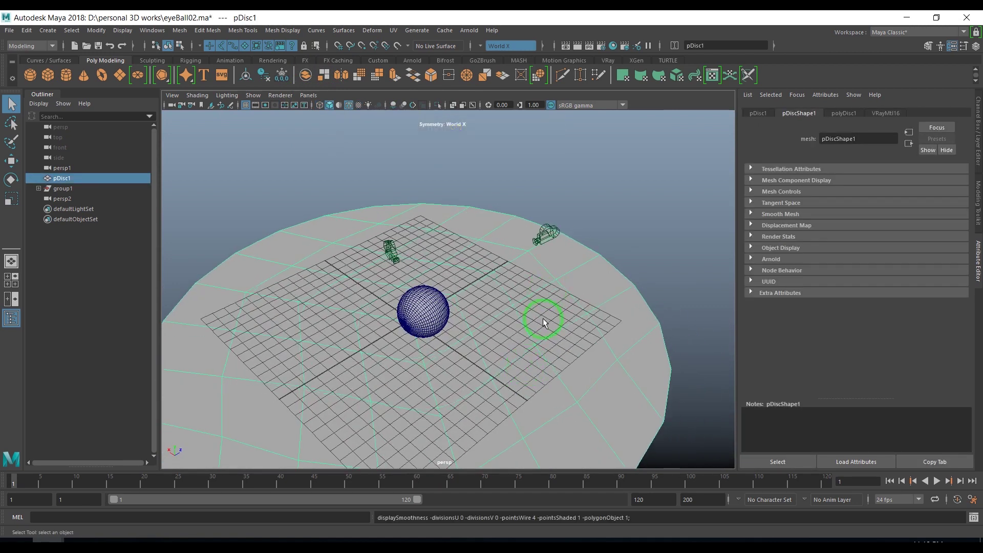
{"action": "left_click", "coordinate": [601, 194]}
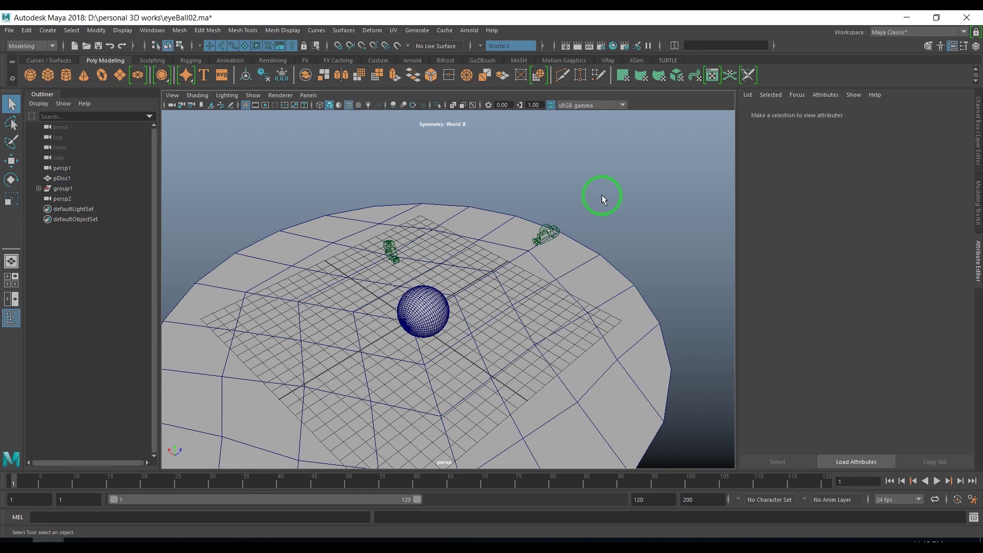
- Create a test polygon disc, raise it along Y, then delete it
{"action": "right_click_drag", "start_coordinate": [601, 194], "coordinate": [643, 183], "text": "shift"}
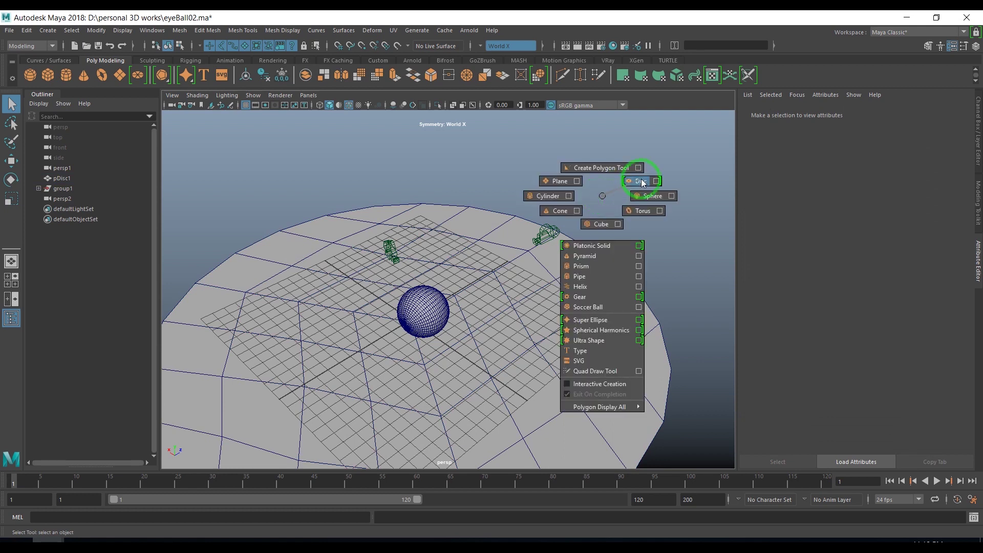
{"action": "right_click_drag", "start_coordinate": [643, 183], "coordinate": [643, 183], "text": "shift"}
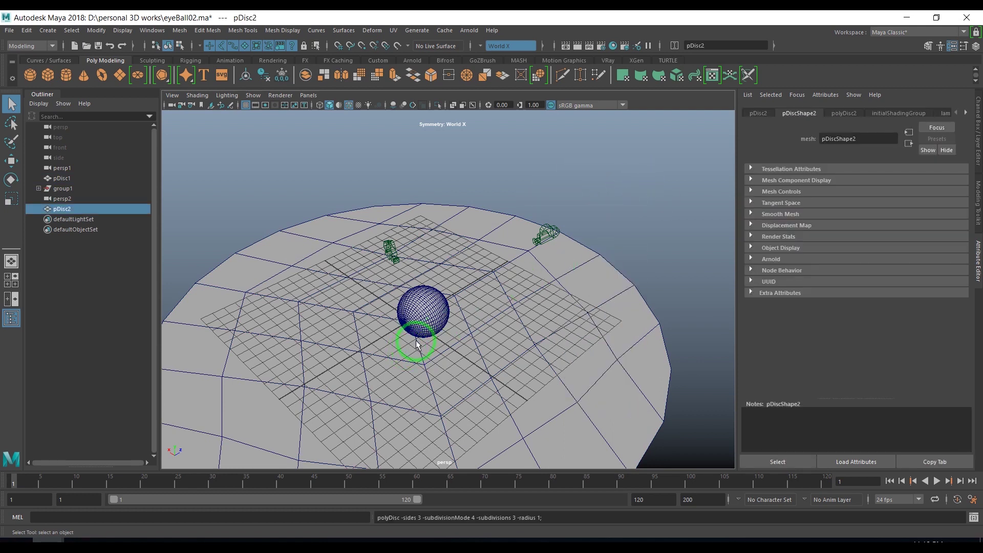
{"action": "key", "text": "w"}
{"action": "left_click_drag", "start_coordinate": [435, 308], "coordinate": [431, 167]}
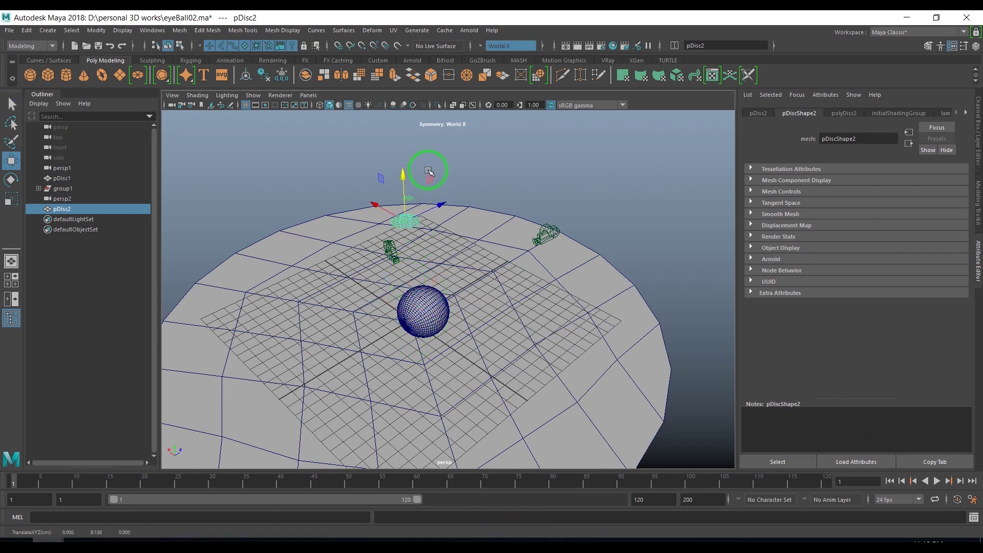
{"action": "key", "text": "Delete"}
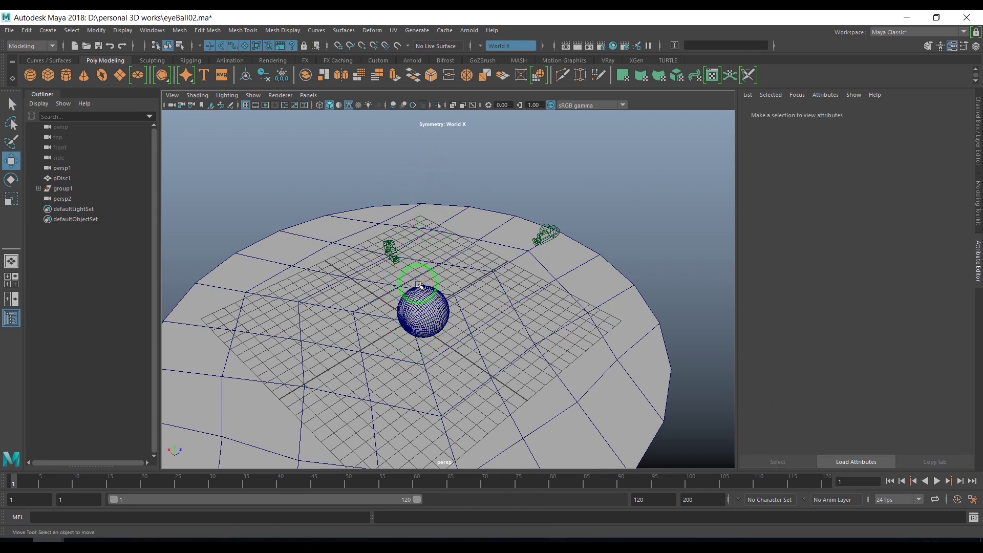
- Slide the Eye_inner and Eye_Outer spheres along X, moving Eye_Outer back onto Eye_inner
{"action": "mouse_move", "coordinate": [415, 320]}
{"action": "left_mouse_down", "text": "alt"}
{"action": "mouse_move", "coordinate": [435, 287]}
{"action": "mouse_move", "coordinate": [309, 291]}
{"action": "left_mouse_up", "text": "alt"}
{"action": "scroll", "coordinate": [426, 299], "scroll_direction": "up", "scroll_amount": 5}
{"action": "left_click", "coordinate": [432, 289]}
{"action": "left_click", "coordinate": [451, 311]}
{"action": "mouse_move", "coordinate": [450, 311]}
{"action": "left_mouse_down"}
{"action": "mouse_move", "coordinate": [555, 318]}
{"action": "mouse_move", "coordinate": [407, 317]}
{"action": "left_mouse_up"}
{"action": "left_click", "coordinate": [335, 318]}
{"action": "mouse_move", "coordinate": [336, 317]}
{"action": "left_mouse_down"}
{"action": "mouse_move", "coordinate": [468, 317]}
{"action": "mouse_move", "coordinate": [352, 346]}
{"action": "mouse_move", "coordinate": [253, 292]}
{"action": "left_mouse_up"}
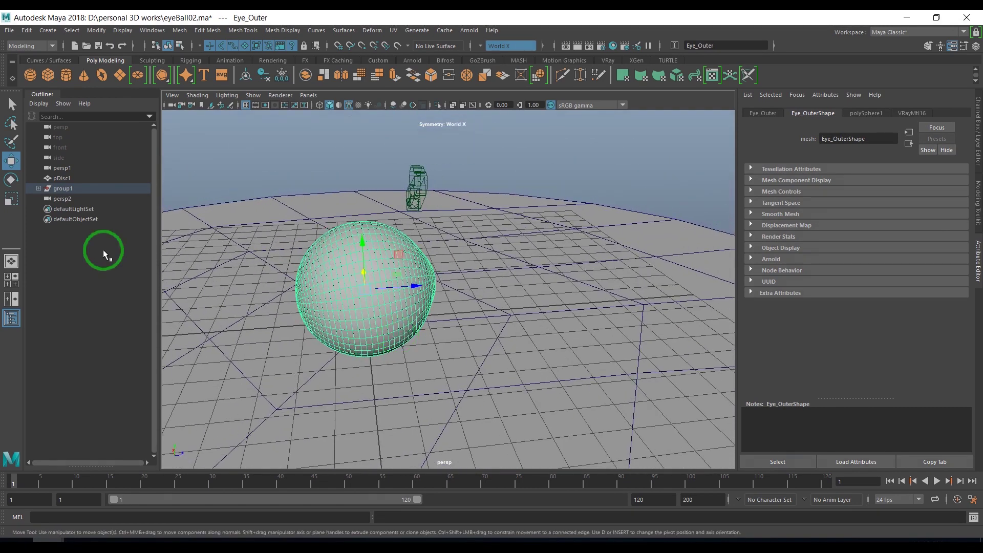
- Delete group1 along with its eye spheres
{"action": "left_click", "coordinate": [61, 190]}
{"action": "key", "text": "Delete"}
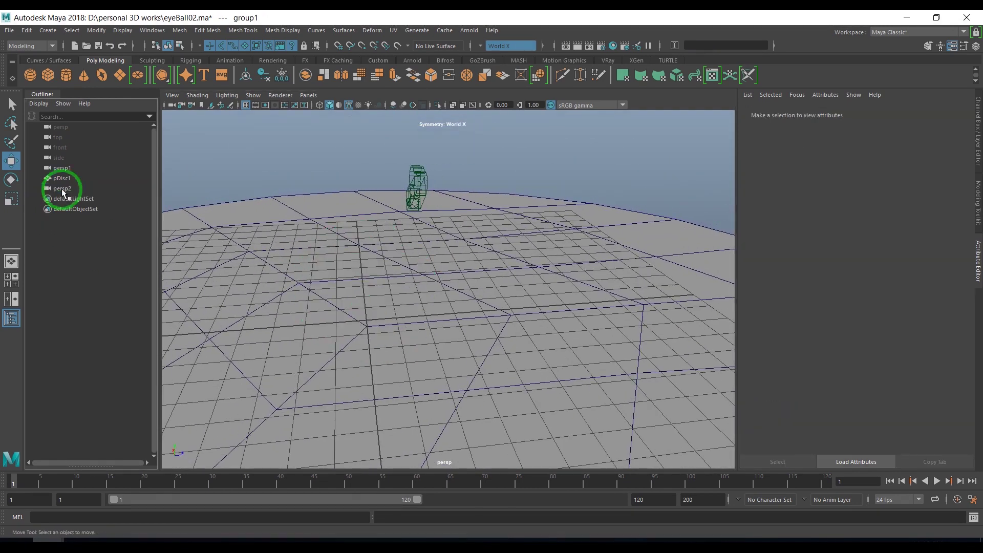
{"action": "mouse_move", "coordinate": [353, 320]}
{"action": "left_mouse_down", "text": "alt"}
{"action": "mouse_move", "coordinate": [520, 311]}
{"action": "mouse_move", "coordinate": [467, 281]}
{"action": "left_mouse_up", "text": "alt"}
{"action": "left_click", "coordinate": [23, 76]}
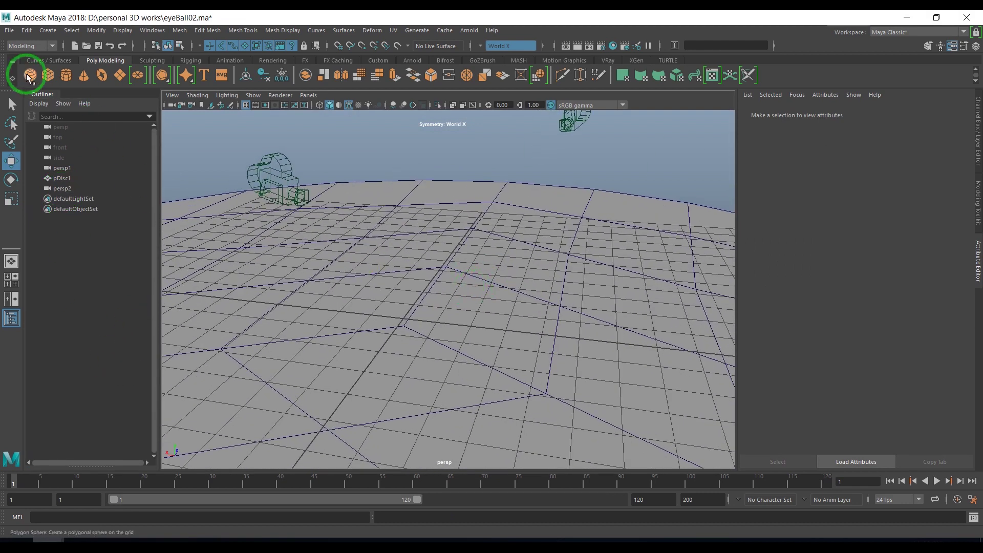
- Rotate the new polygon sphere -90° about X
{"action": "left_click", "coordinate": [403, 276]}
{"action": "mouse_move", "coordinate": [403, 277]}
{"action": "left_mouse_down", "text": "alt"}
{"action": "mouse_move", "coordinate": [392, 303]}
{"action": "mouse_move", "coordinate": [468, 333]}
{"action": "mouse_move", "coordinate": [500, 325]}
{"action": "mouse_move", "coordinate": [505, 302]}
{"action": "mouse_move", "coordinate": [472, 342]}
{"action": "left_mouse_up", "text": "alt"}
{"action": "key", "text": "e"}
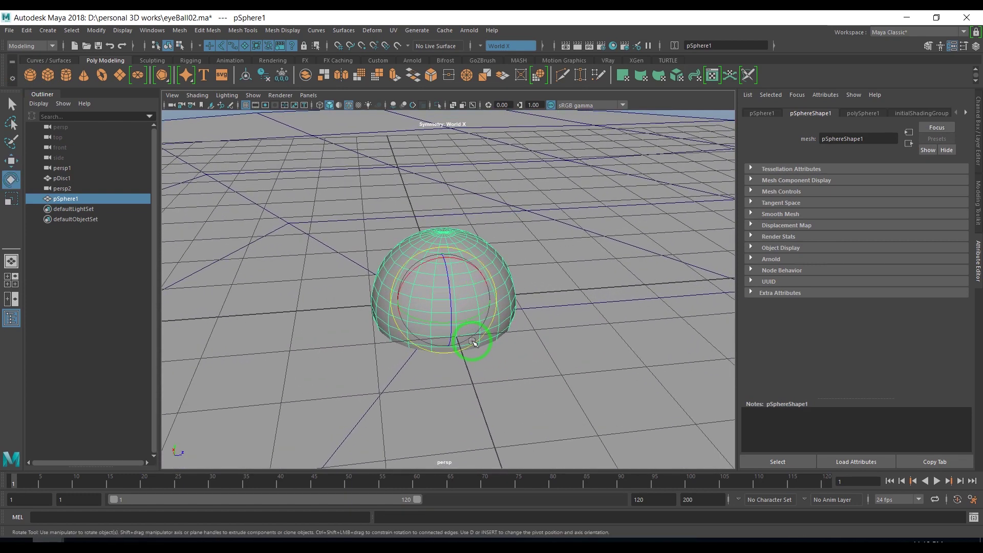
{"action": "left_click_drag", "start_coordinate": [414, 277], "coordinate": [361, 298]}
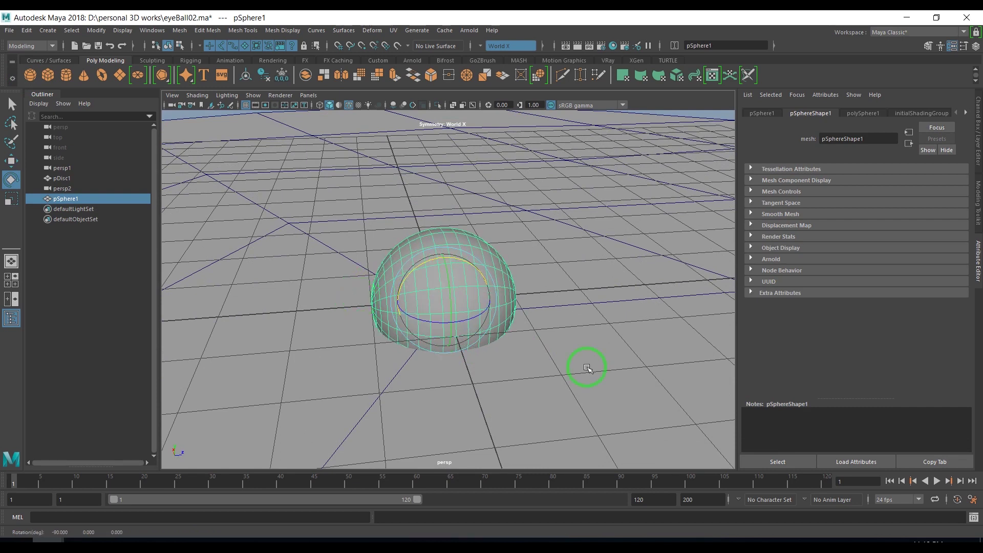
- Set the sphere's Subdivisions Axis and Subdivisions Height to 40
{"action": "left_click", "coordinate": [977, 135]}
{"action": "left_click", "coordinate": [768, 232]}
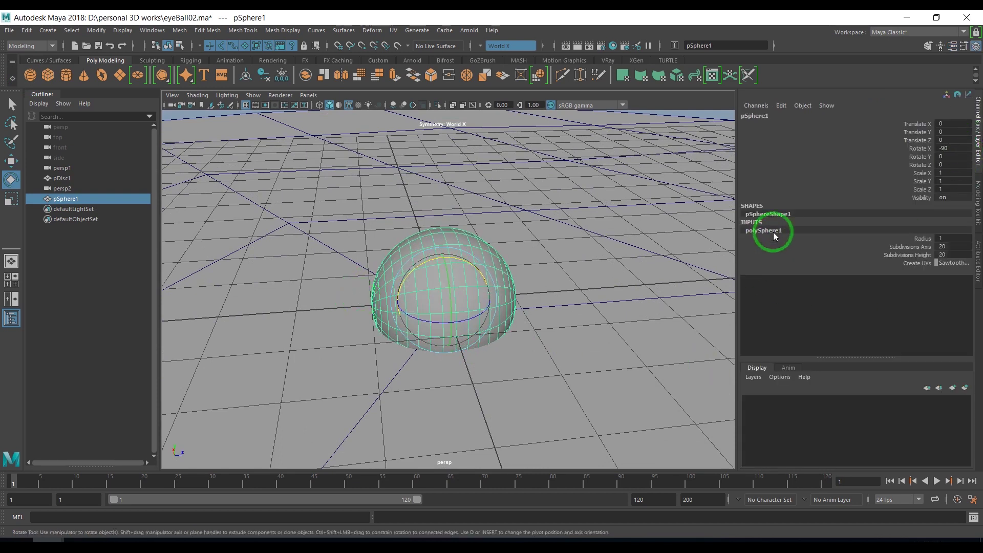
{"action": "left_click", "coordinate": [954, 255]}
{"action": "type", "text": "40"}
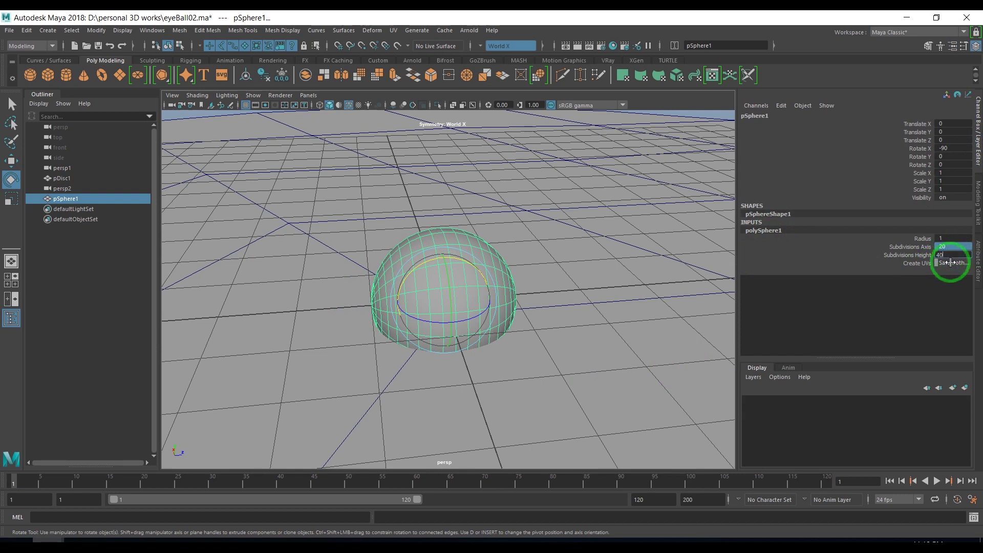
{"action": "key", "text": "Return"}
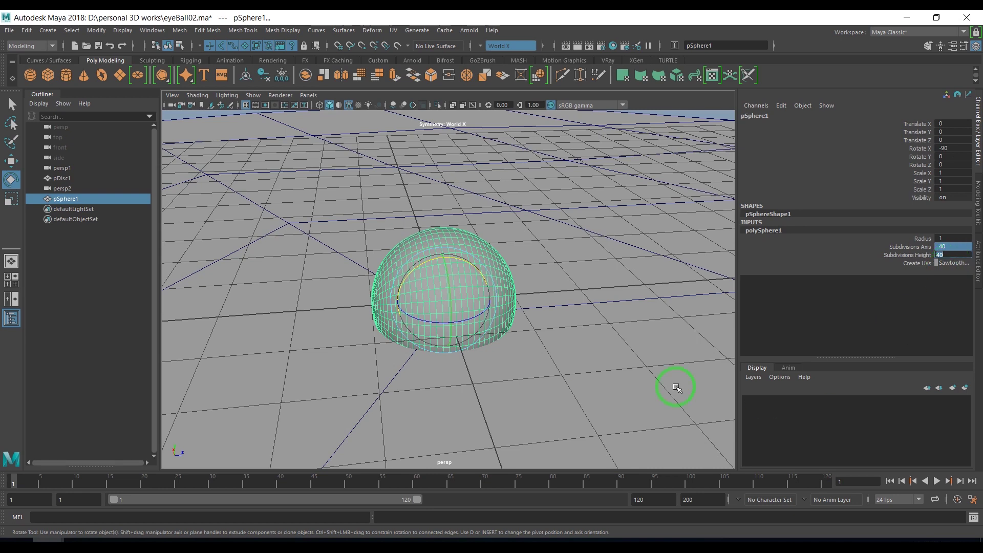
{"action": "left_click_drag", "start_coordinate": [510, 310], "coordinate": [493, 314], "text": "alt"}
{"action": "right_click_drag", "start_coordinate": [494, 314], "coordinate": [587, 332], "text": "alt"}
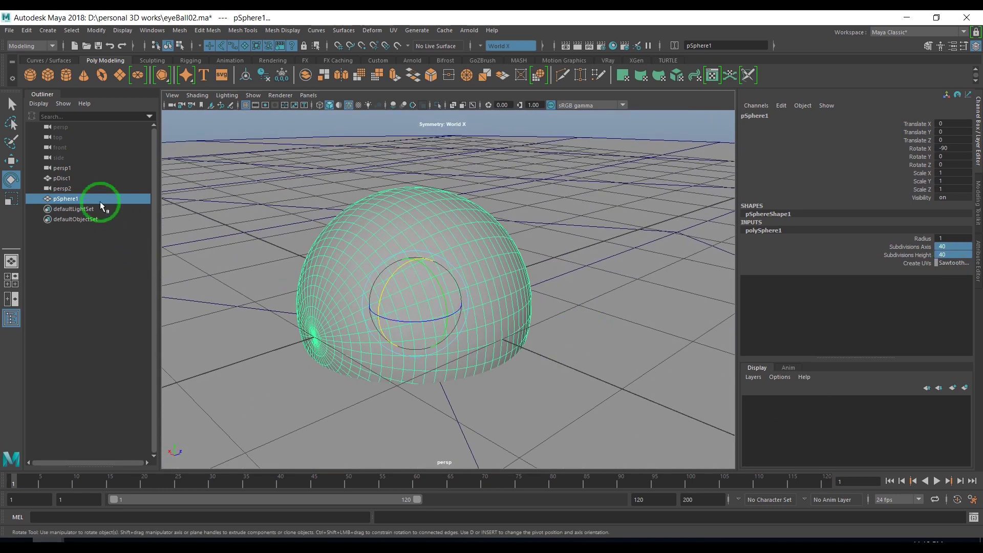
{"action": "left_click", "coordinate": [87, 179]}
- Turn pDisc1's Visibility off and duplicate the sphere pSphere1
{"action": "double_click", "coordinate": [960, 198]}
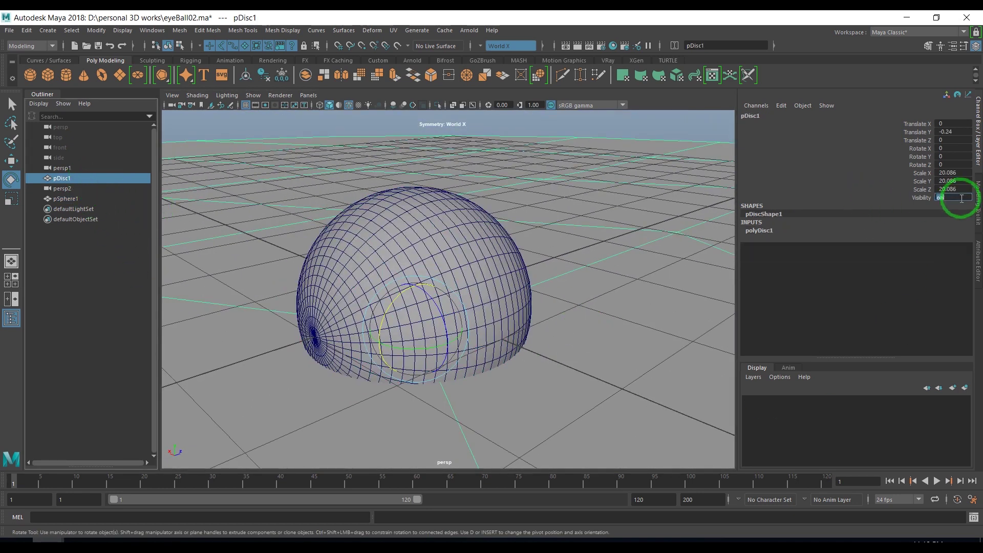
{"action": "type", "text": "0"}
{"action": "type", "text": "off"}
{"action": "key", "text": "Return"}
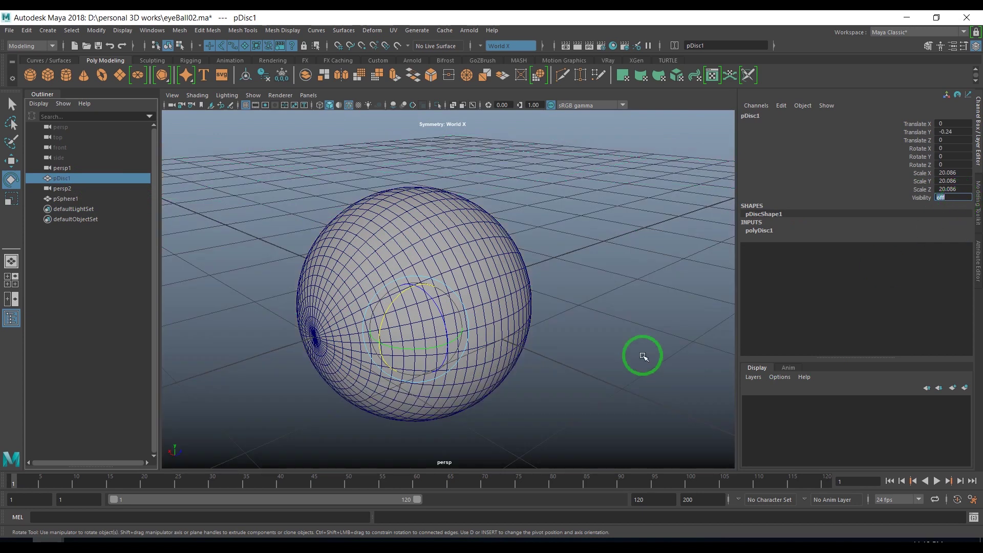
{"action": "right_click_drag", "start_coordinate": [552, 285], "coordinate": [597, 340], "text": "alt"}
{"action": "left_click", "coordinate": [597, 339]}
{"action": "left_click", "coordinate": [500, 271]}
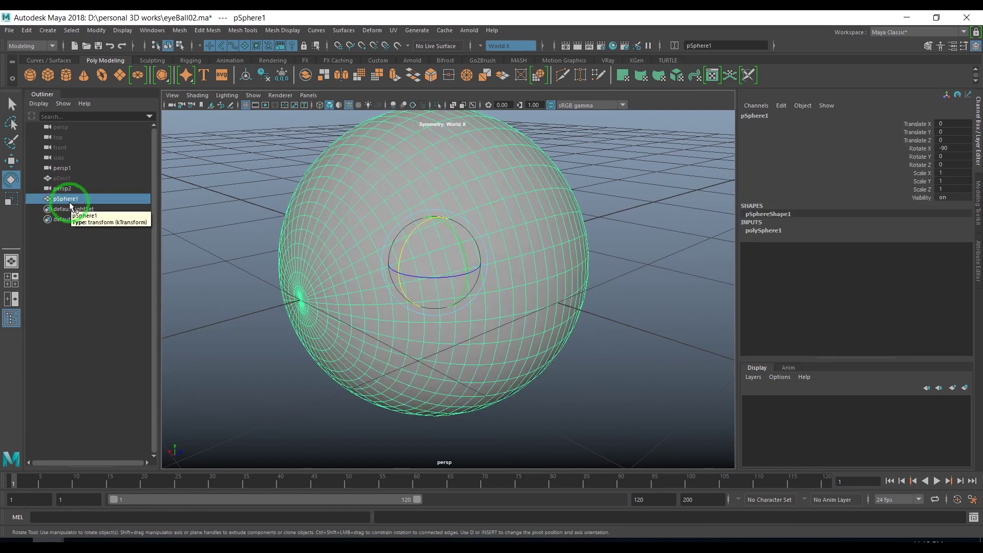
{"action": "key", "text": "ctrl+d"}
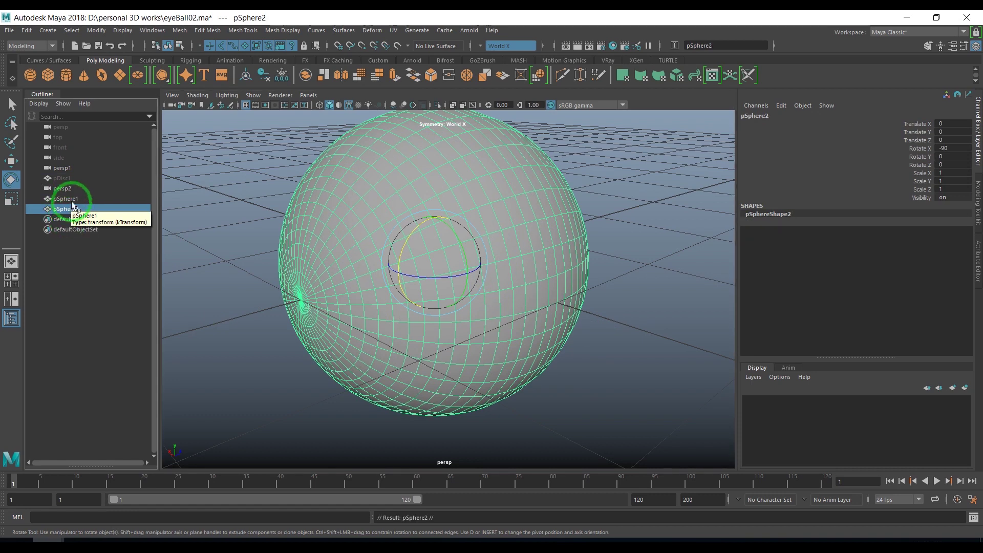
- Set the original pSphere1's polySphere1 Radius to 1.001
{"action": "left_click", "coordinate": [92, 201]}
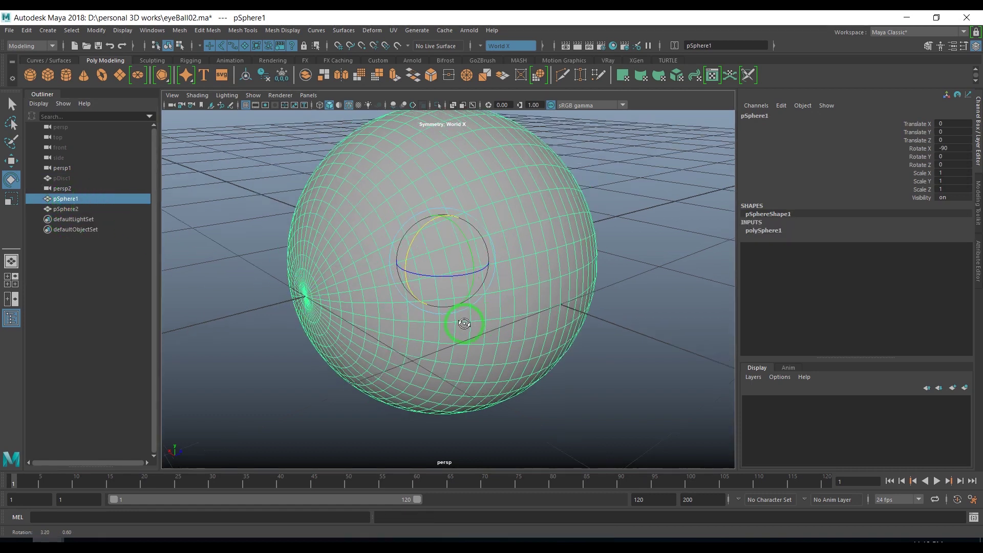
{"action": "left_click_drag", "start_coordinate": [472, 323], "coordinate": [467, 334], "text": "alt"}
{"action": "left_click", "coordinate": [830, 250]}
{"action": "left_click", "coordinate": [783, 230]}
{"action": "left_click", "coordinate": [953, 238]}
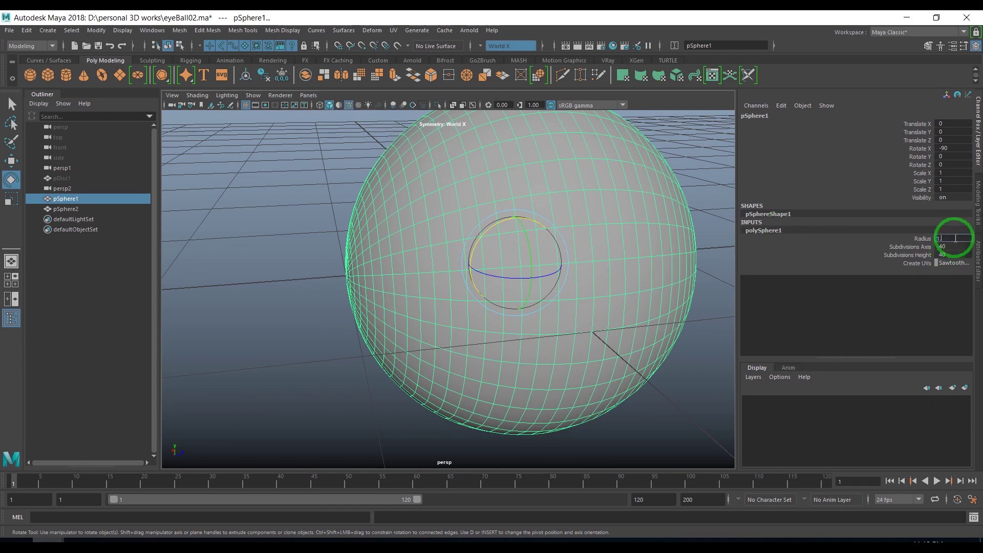
{"action": "type", "text": "001"}
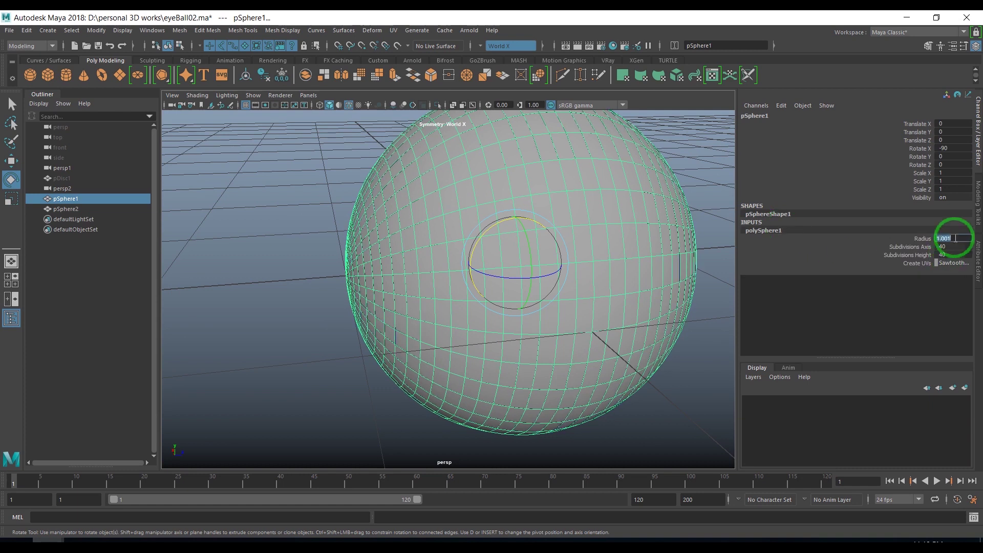
- Frame the spheres in a side wireframe view to check the radius offset
{"action": "left_click_drag", "start_coordinate": [347, 282], "coordinate": [319, 266]}
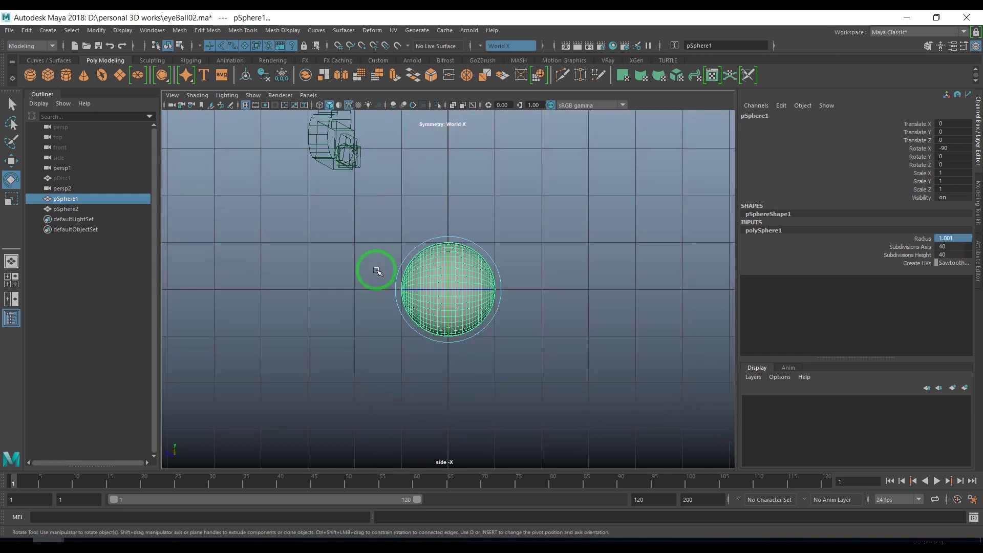
{"action": "key", "text": "f"}
{"action": "key", "text": "4"}
{"action": "scroll", "coordinate": [369, 301], "scroll_direction": "up", "scroll_amount": 2}
{"action": "scroll", "coordinate": [383, 294], "scroll_direction": "up", "scroll_amount": 2}
{"action": "scroll", "coordinate": [392, 298], "scroll_direction": "up", "scroll_amount": 3}
{"action": "scroll", "coordinate": [454, 339], "scroll_direction": "up", "scroll_amount": 3}
{"action": "scroll", "coordinate": [458, 340], "scroll_direction": "up", "scroll_amount": 2}
{"action": "scroll", "coordinate": [461, 336], "scroll_direction": "up", "scroll_amount": 2}
{"action": "key", "text": "e"}
{"action": "scroll", "coordinate": [494, 318], "scroll_direction": "down", "scroll_amount": 1}
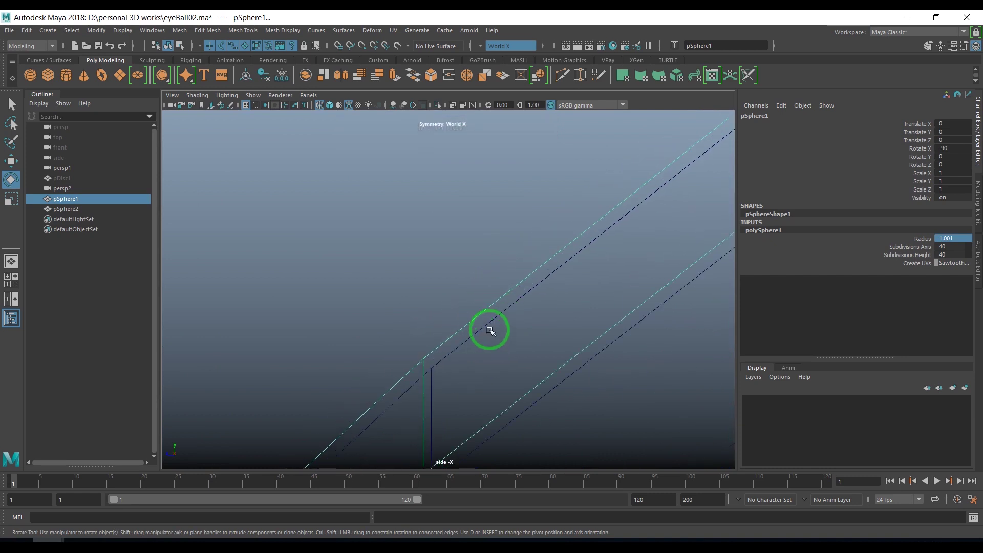
{"action": "scroll", "coordinate": [469, 322], "scroll_direction": "down", "scroll_amount": 8}
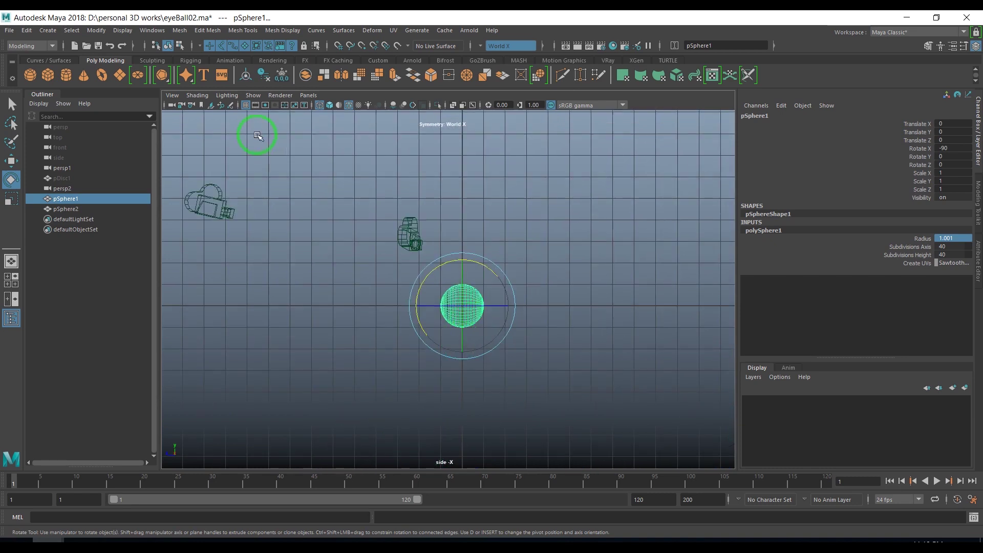
- Return to the persp camera view and orbit around the spheres
{"action": "left_click", "coordinate": [308, 95]}
{"action": "mouse_move", "coordinate": [338, 110]}
{"action": "left_click", "coordinate": [423, 109]}
{"action": "left_click_drag", "start_coordinate": [432, 275], "coordinate": [329, 324], "text": "alt"}
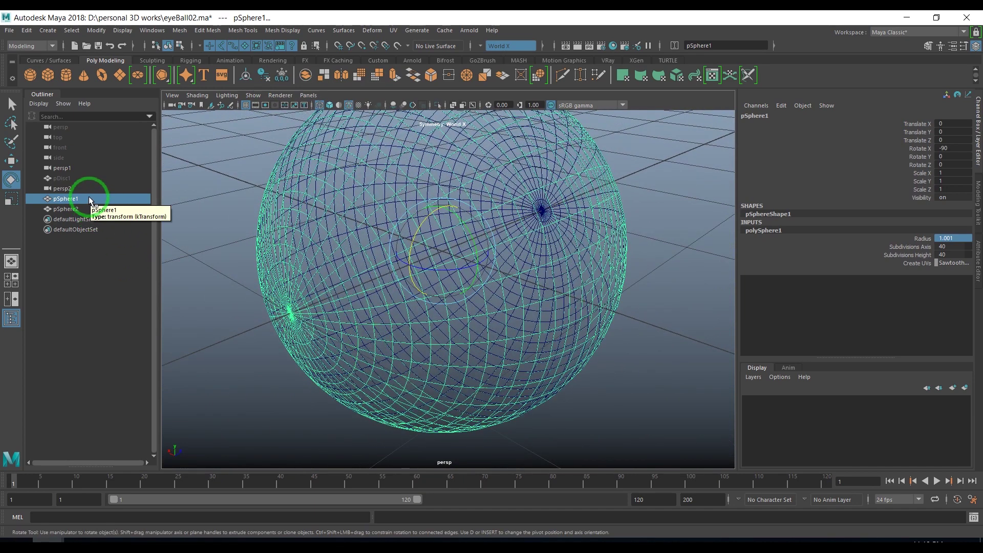
- Rename pSphere1 to Outer_eye_geo in the Outliner
{"action": "left_click", "coordinate": [81, 208]}
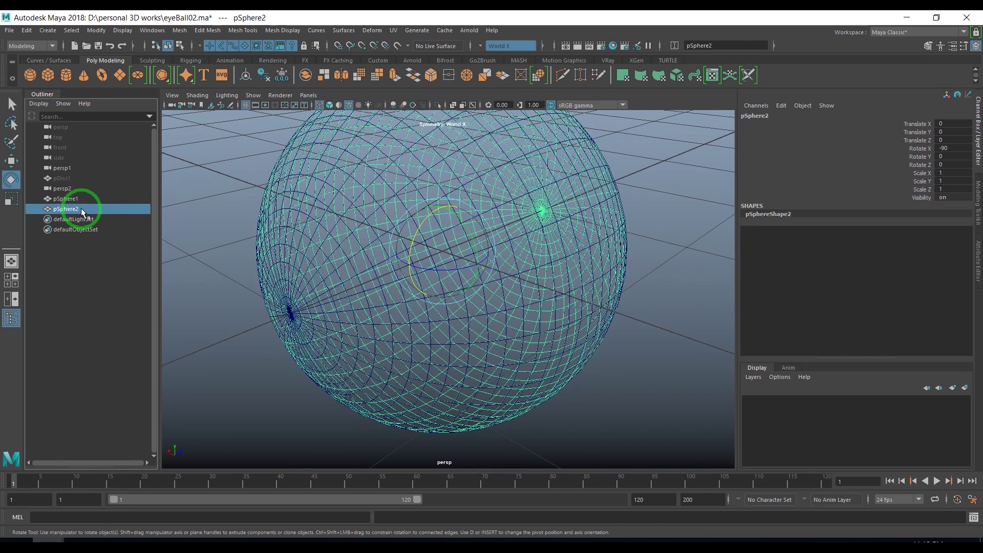
{"action": "left_click", "coordinate": [81, 198]}
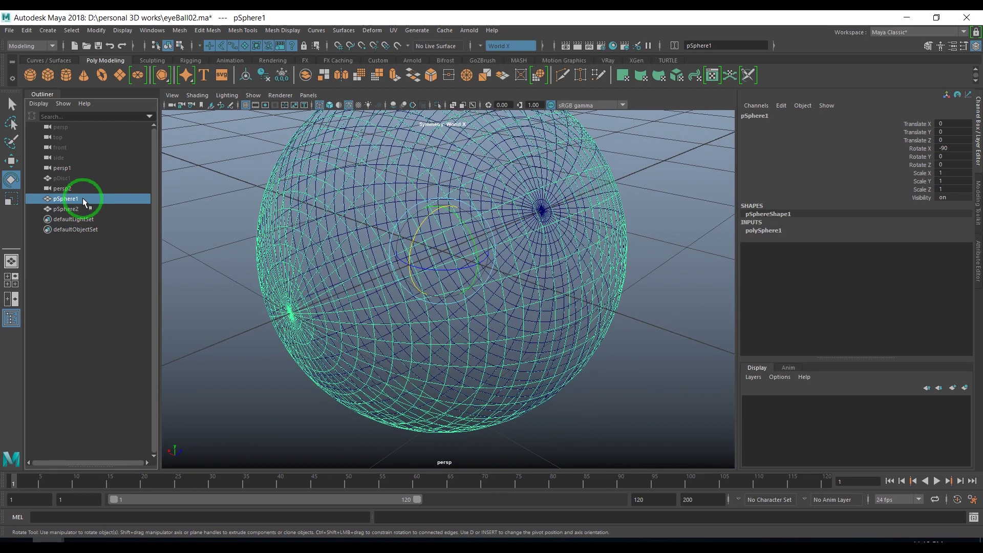
{"action": "double_click", "coordinate": [84, 200]}
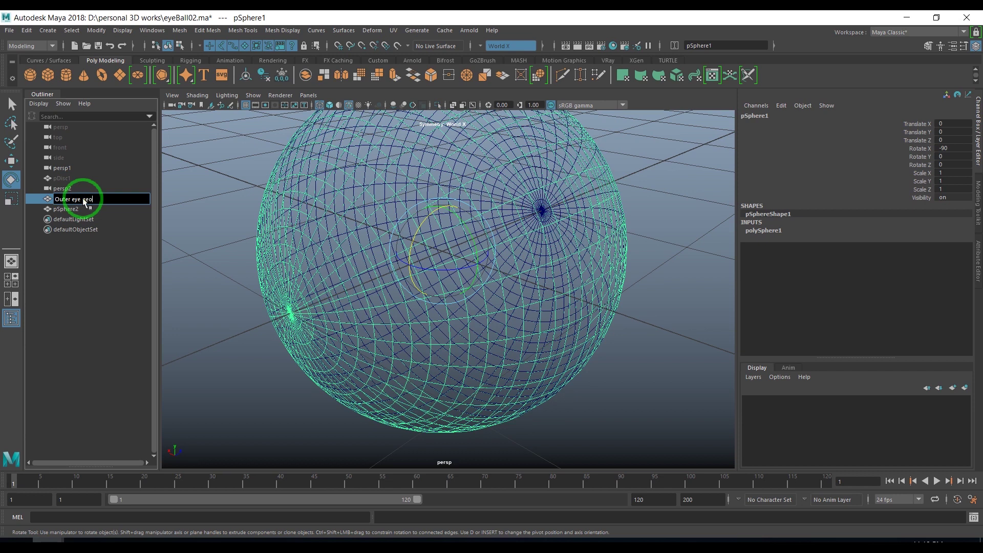
{"action": "key", "text": "Return"}
- Rename pSphere2 to Inner_eye_geo, then select Outer_eye_geo alone
{"action": "double_click", "coordinate": [82, 209]}
{"action": "type", "text": "Inner eye ge"}
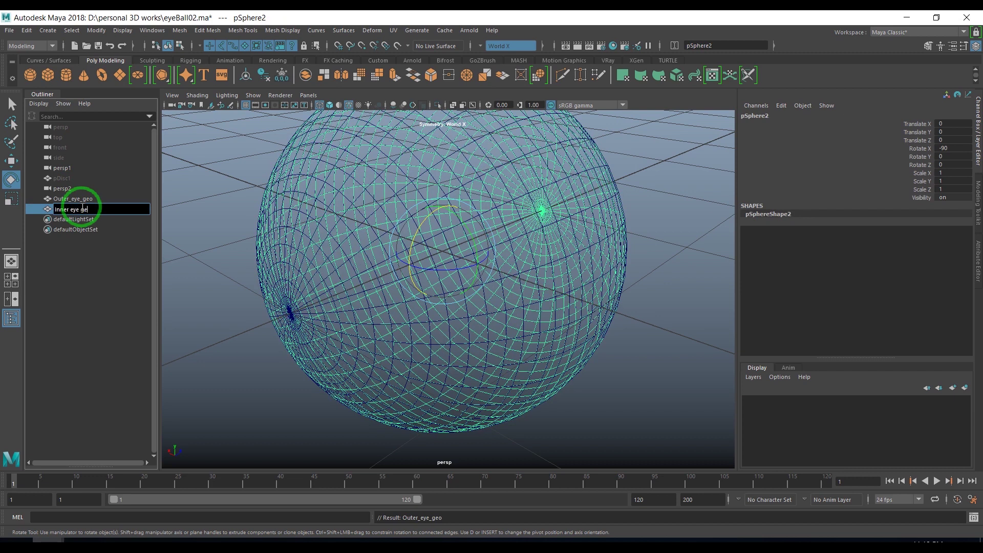
{"action": "type", "text": "o"}
{"action": "key", "text": "Return"}
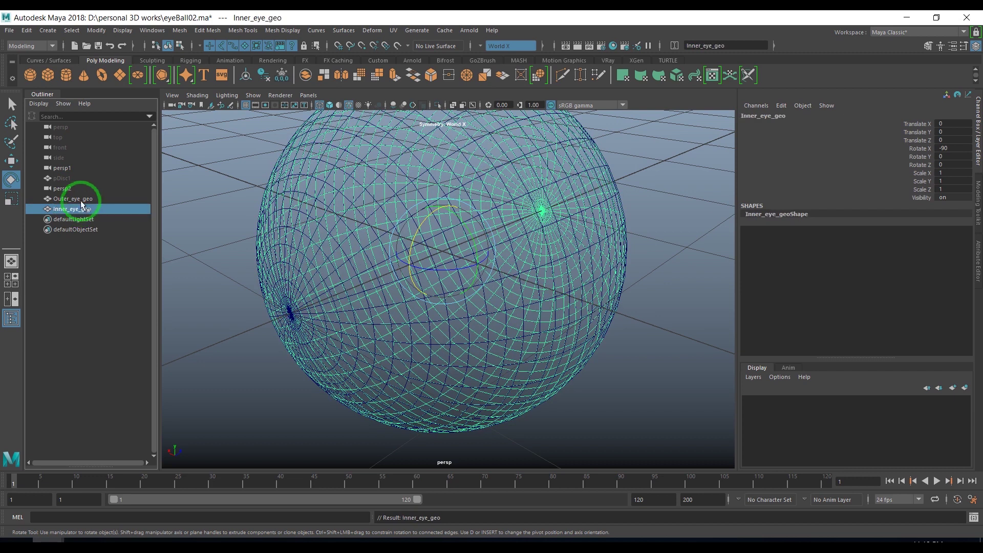
{"action": "left_click", "coordinate": [77, 198]}
{"action": "left_click", "coordinate": [87, 210], "text": "ctrl"}
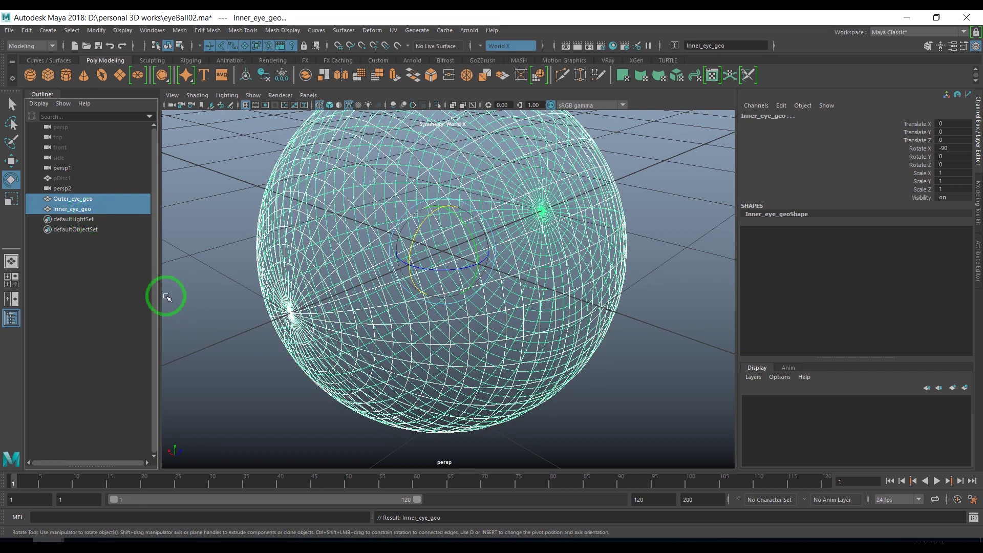
{"action": "left_click", "coordinate": [107, 199]}
- Turn Outer_eye_geo's Visibility off and view the inner sphere shaded
{"action": "left_click", "coordinate": [956, 198]}
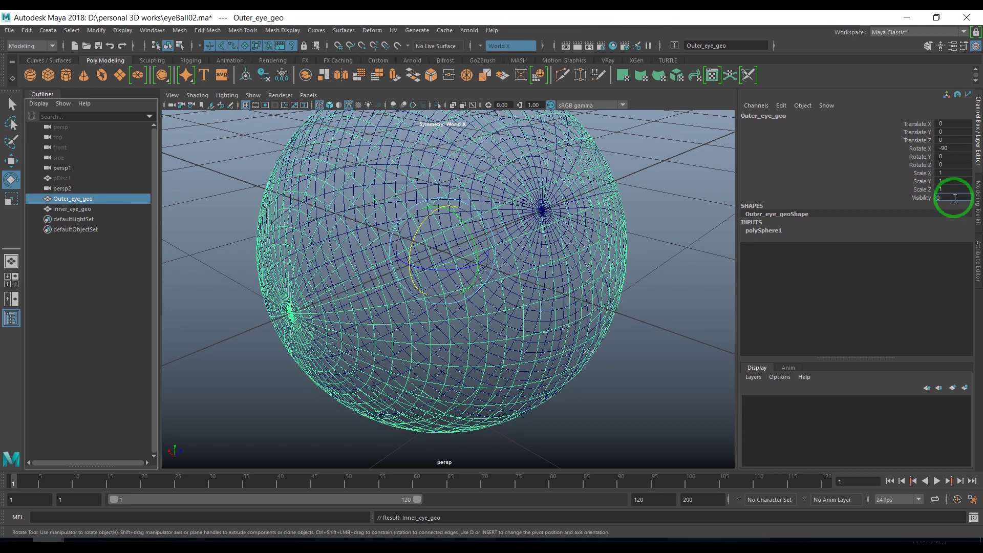
{"action": "key", "text": "Return"}
{"action": "mouse_move", "coordinate": [410, 286]}
{"action": "left_mouse_down", "text": "alt"}
{"action": "mouse_move", "coordinate": [312, 292]}
{"action": "mouse_move", "coordinate": [390, 321]}
{"action": "mouse_move", "coordinate": [478, 301]}
{"action": "mouse_move", "coordinate": [412, 325]}
{"action": "mouse_move", "coordinate": [419, 258]}
{"action": "left_mouse_up", "text": "alt"}
{"action": "key", "text": "5"}
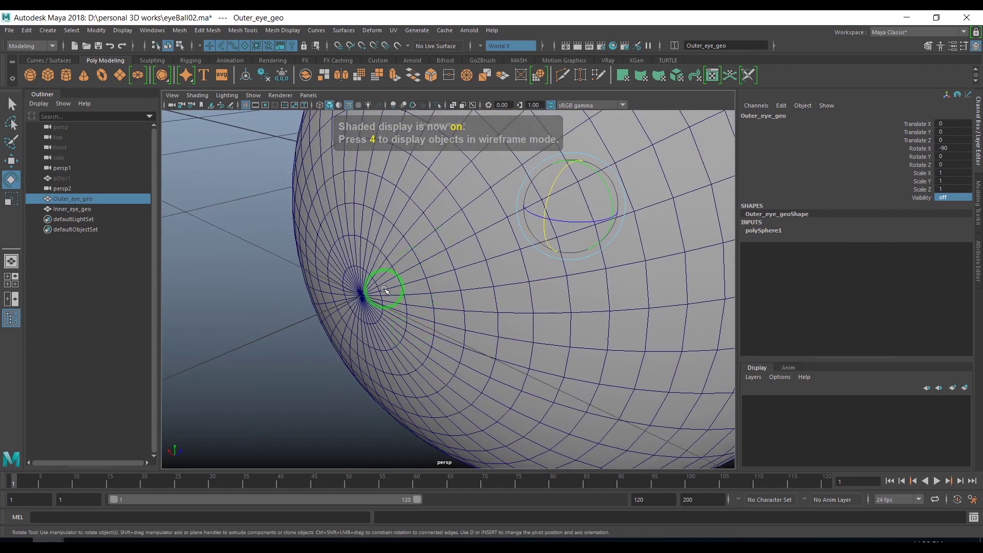
- Select Inner_eye_geo's pole vertex with soft selection and a reduced falloff radius
{"action": "key", "text": "F9"}
{"action": "left_click_drag", "start_coordinate": [385, 285], "coordinate": [347, 328], "text": "alt"}
{"action": "left_click", "coordinate": [354, 327]}
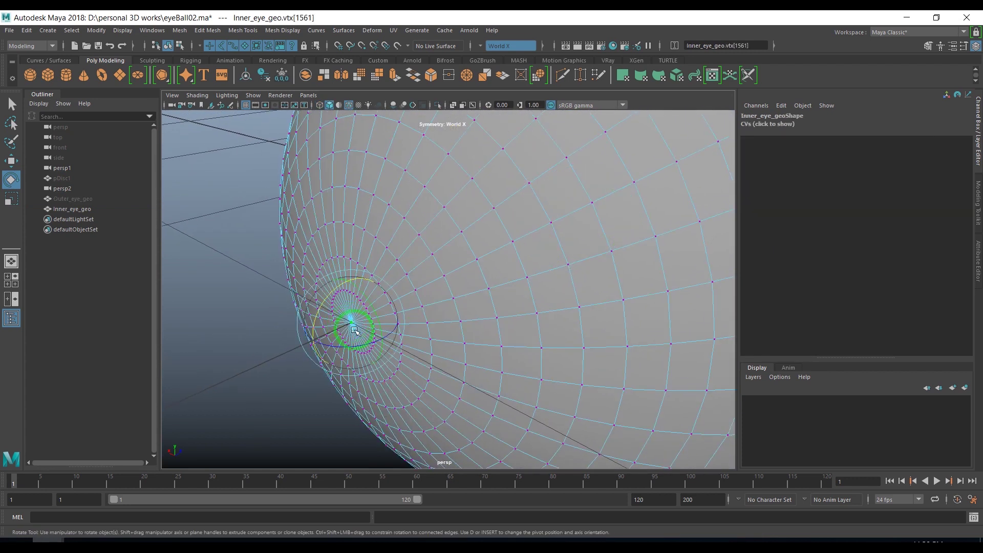
{"action": "key", "text": "w"}
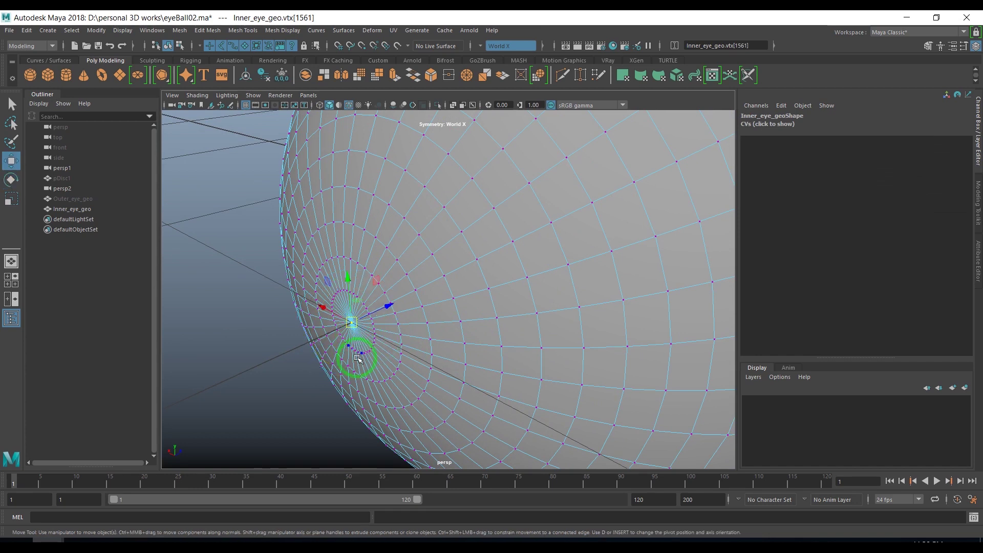
{"action": "key", "text": "b"}
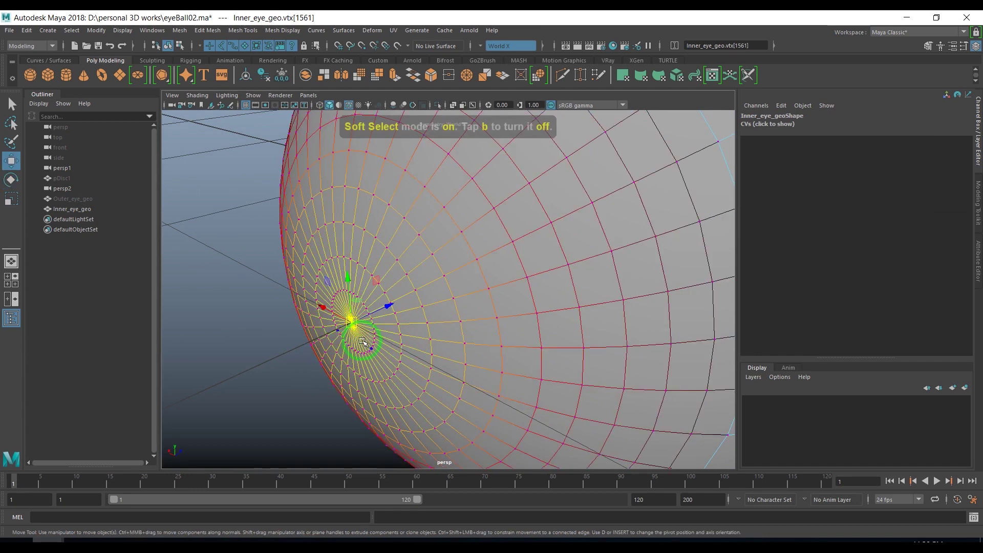
{"action": "middle_click_drag", "start_coordinate": [357, 353], "coordinate": [250, 344]}
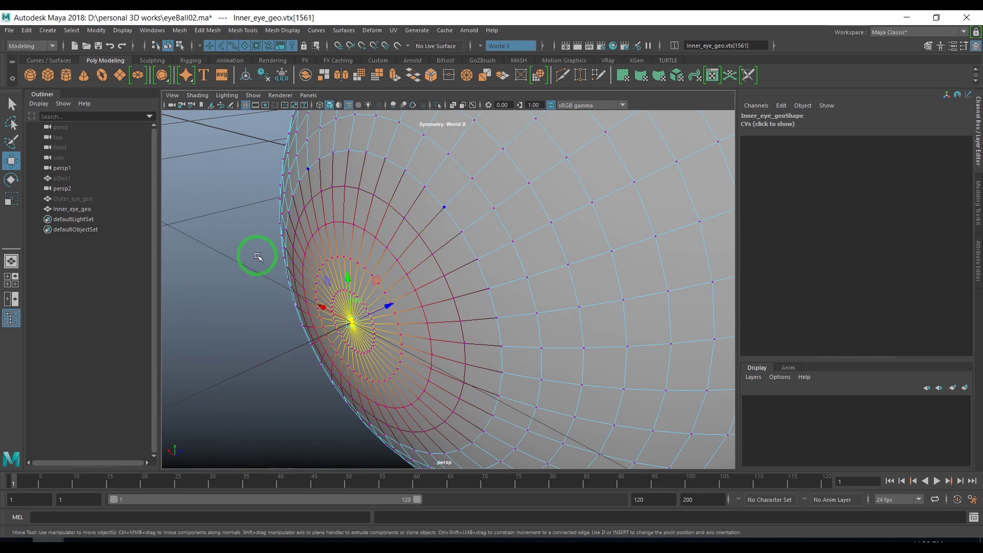
{"action": "mouse_move", "coordinate": [373, 328]}
{"action": "left_mouse_down", "text": "alt"}
{"action": "mouse_move", "coordinate": [365, 339]}
{"action": "mouse_move", "coordinate": [392, 310]}
{"action": "mouse_move", "coordinate": [446, 285]}
{"action": "left_mouse_up", "text": "alt"}
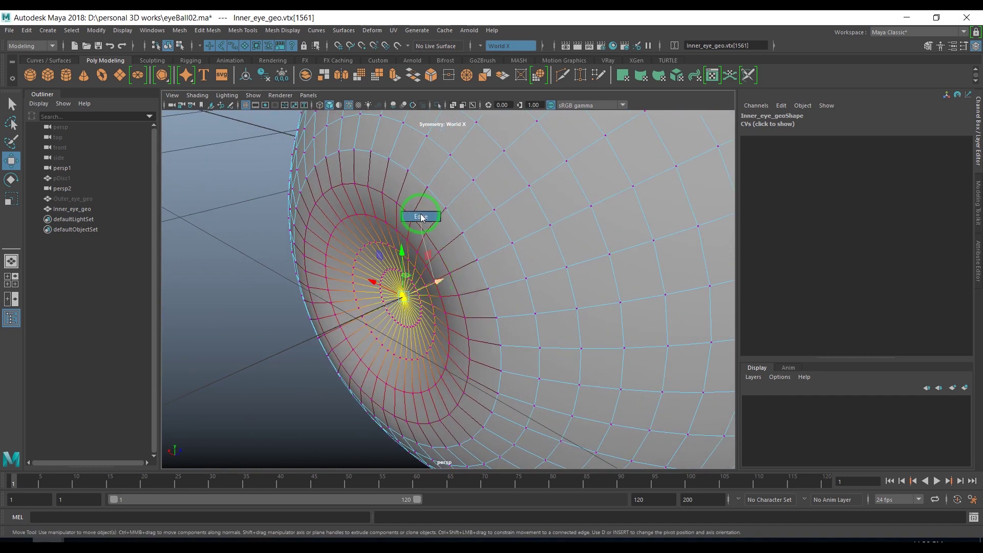
{"action": "scroll", "coordinate": [410, 234], "scroll_direction": "up", "scroll_amount": 3}
- Push three successive edge rings around the pole inward to form the iris dent
{"action": "double_click", "coordinate": [444, 280]}
{"action": "key", "text": "b"}
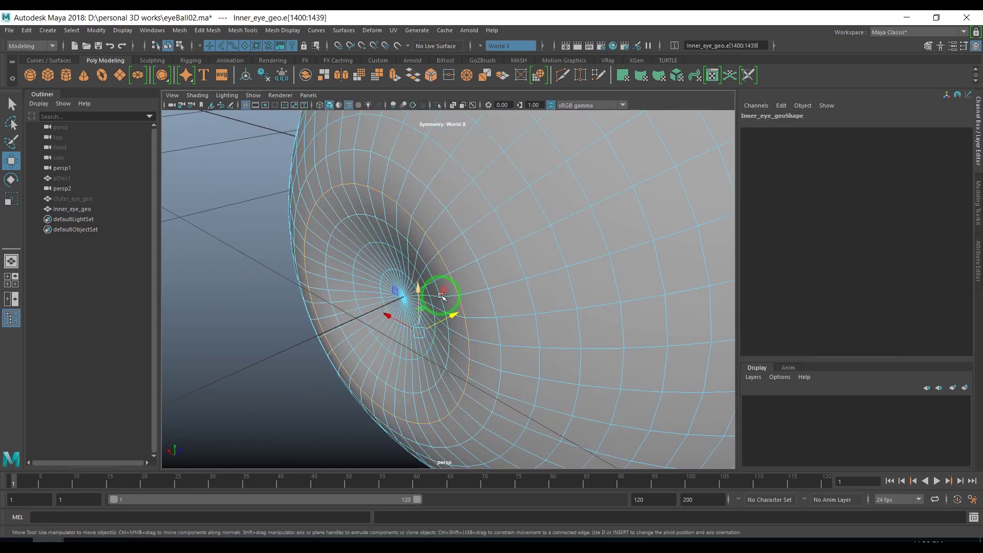
{"action": "left_click_drag", "start_coordinate": [453, 315], "coordinate": [508, 312]}
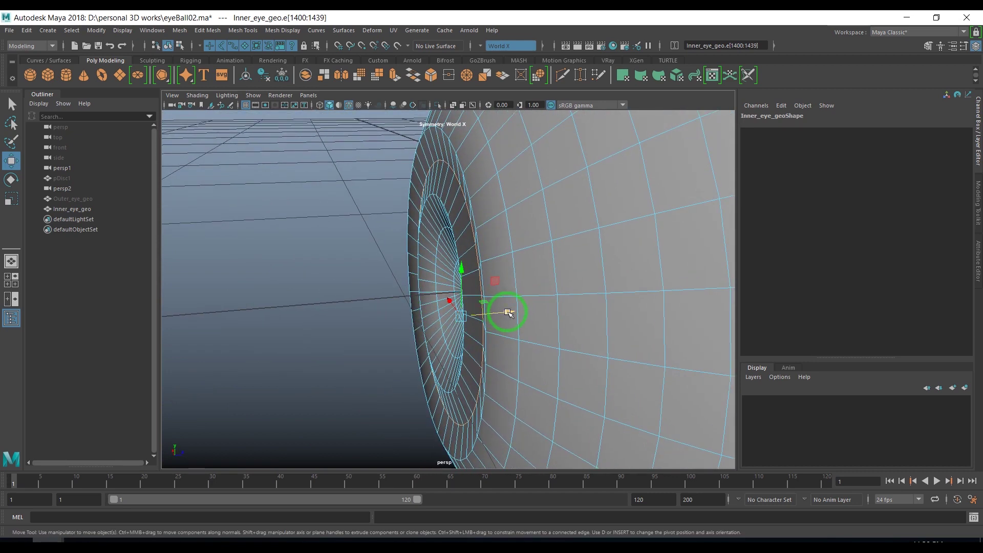
{"action": "left_click_drag", "start_coordinate": [507, 311], "coordinate": [433, 222], "text": "alt"}
{"action": "double_click", "coordinate": [401, 207]}
{"action": "left_click_drag", "start_coordinate": [426, 277], "coordinate": [449, 275]}
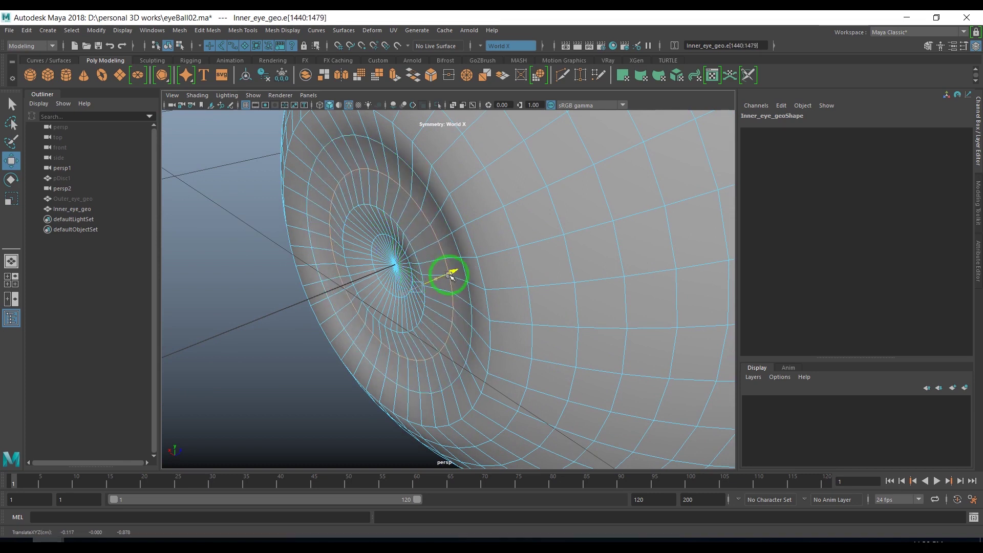
{"action": "double_click", "coordinate": [393, 222]}
{"action": "mouse_move", "coordinate": [453, 270]}
{"action": "left_mouse_down"}
{"action": "mouse_move", "coordinate": [402, 281]}
{"action": "mouse_move", "coordinate": [404, 261]}
{"action": "mouse_move", "coordinate": [517, 281]}
{"action": "mouse_move", "coordinate": [478, 290]}
{"action": "left_mouse_up"}
- Move the innermost edge ring around the pole into place and pick the pole vertex
{"action": "left_click", "coordinate": [460, 254]}
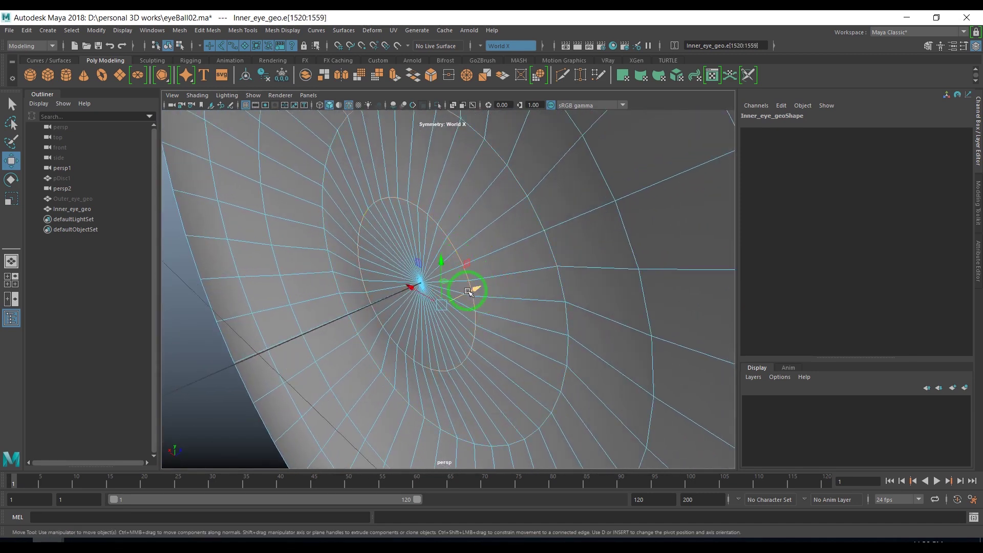
{"action": "double_click", "coordinate": [460, 254]}
{"action": "left_click_drag", "start_coordinate": [493, 285], "coordinate": [458, 300]}
{"action": "key", "text": "F9"}
{"action": "left_click", "coordinate": [423, 282]}
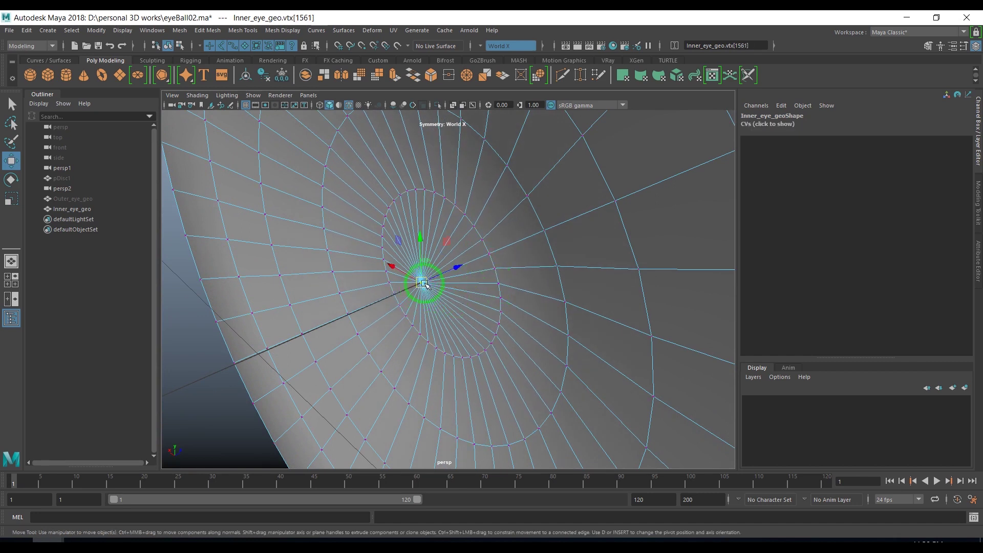
- Convert the pole vertex to its faces and delete them to open a pupil hole
{"action": "right_click_drag", "start_coordinate": [447, 254], "coordinate": [446, 302], "text": "ctrl"}
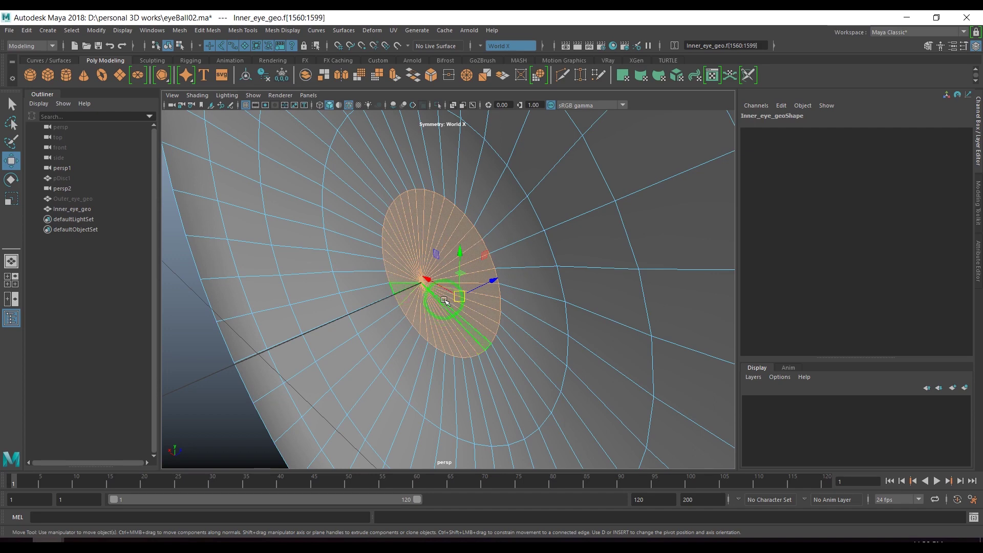
{"action": "key", "text": "Delete"}
{"action": "mouse_move", "coordinate": [444, 300]}
{"action": "left_mouse_down", "text": "alt"}
{"action": "mouse_move", "coordinate": [428, 301]}
{"action": "mouse_move", "coordinate": [575, 299]}
{"action": "mouse_move", "coordinate": [588, 277]}
{"action": "mouse_move", "coordinate": [432, 274]}
{"action": "mouse_move", "coordinate": [502, 338]}
{"action": "mouse_move", "coordinate": [572, 296]}
{"action": "left_mouse_up", "text": "alt"}
{"action": "right_click_drag", "start_coordinate": [573, 296], "coordinate": [502, 314], "text": "alt"}
{"action": "mouse_move", "coordinate": [503, 314]}
{"action": "left_mouse_down", "text": "alt"}
{"action": "mouse_move", "coordinate": [515, 264]}
{"action": "mouse_move", "coordinate": [493, 274]}
{"action": "left_mouse_up", "text": "alt"}
{"action": "right_click_drag", "start_coordinate": [493, 274], "coordinate": [502, 325], "text": "alt"}
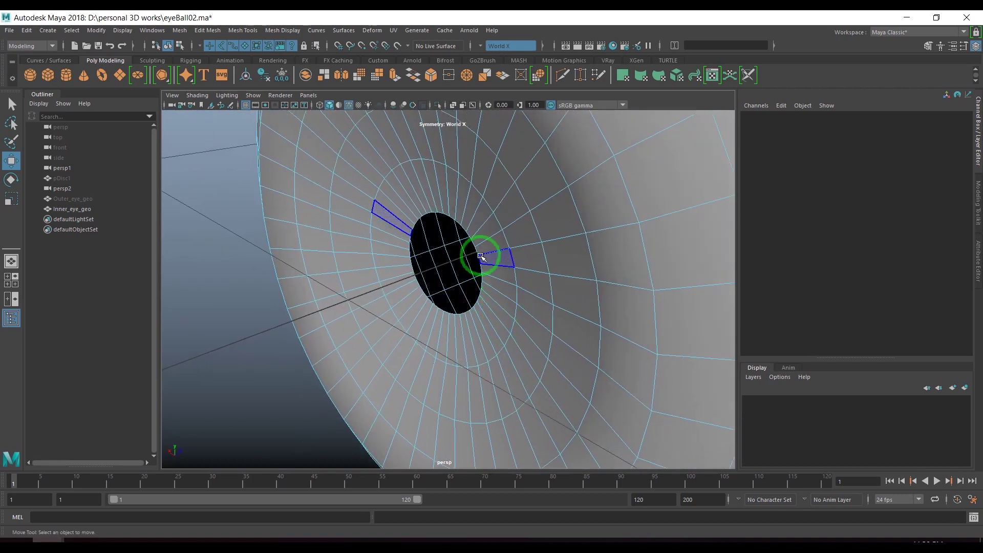
- Nudge the edge ring around the hole's rim slightly
{"action": "double_click", "coordinate": [469, 233]}
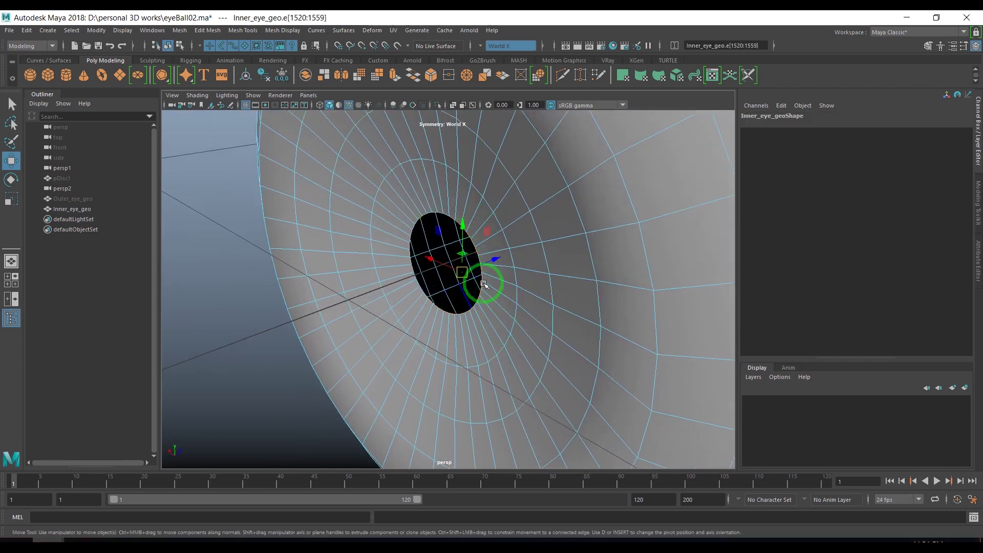
{"action": "left_click_drag", "start_coordinate": [495, 262], "coordinate": [505, 293]}
{"action": "right_click_drag", "start_coordinate": [505, 293], "coordinate": [504, 293]}
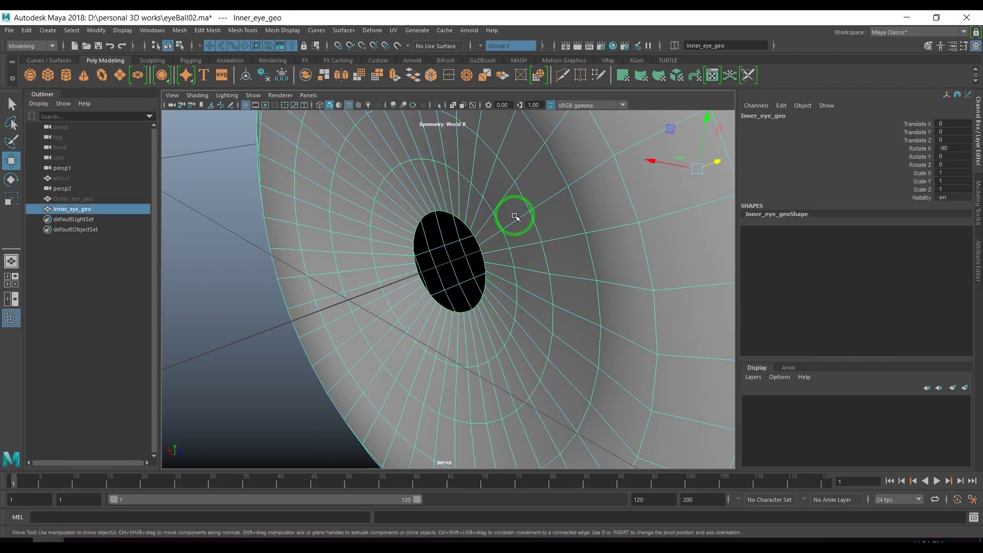
{"action": "right_click", "coordinate": [456, 224], "text": "shift"}
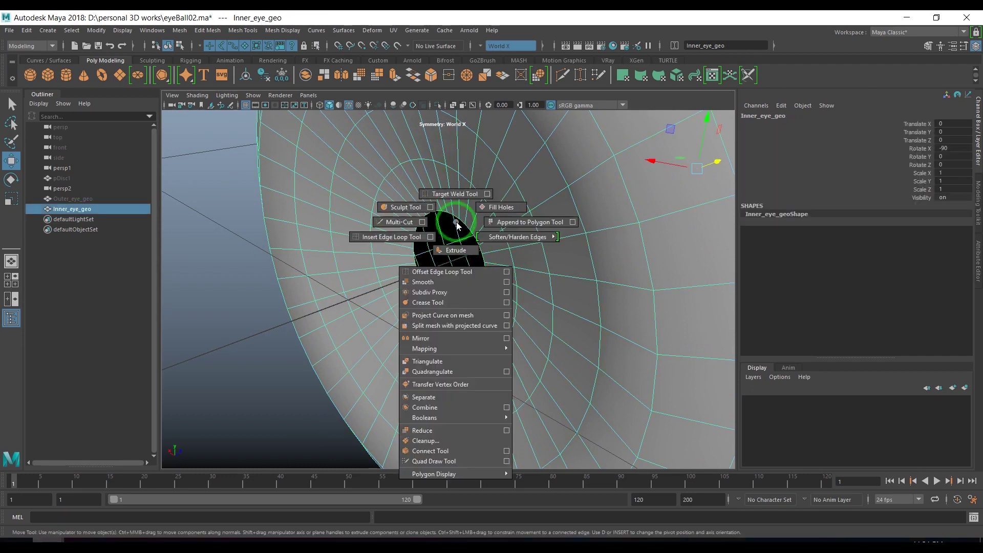
- Insert an edge loop beside the hole's rim and push the rim ring deeper
{"action": "left_click", "coordinate": [382, 247]}
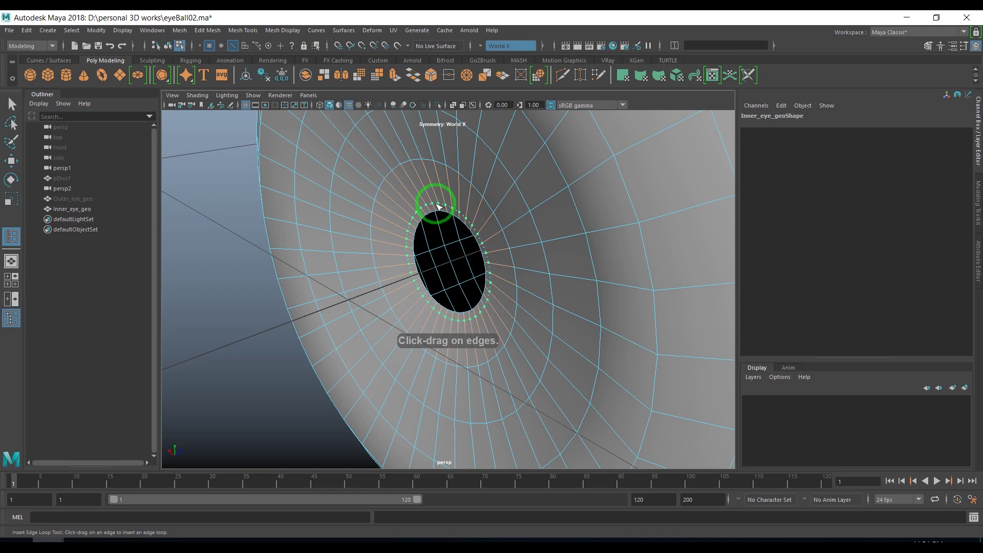
{"action": "left_click", "coordinate": [438, 207]}
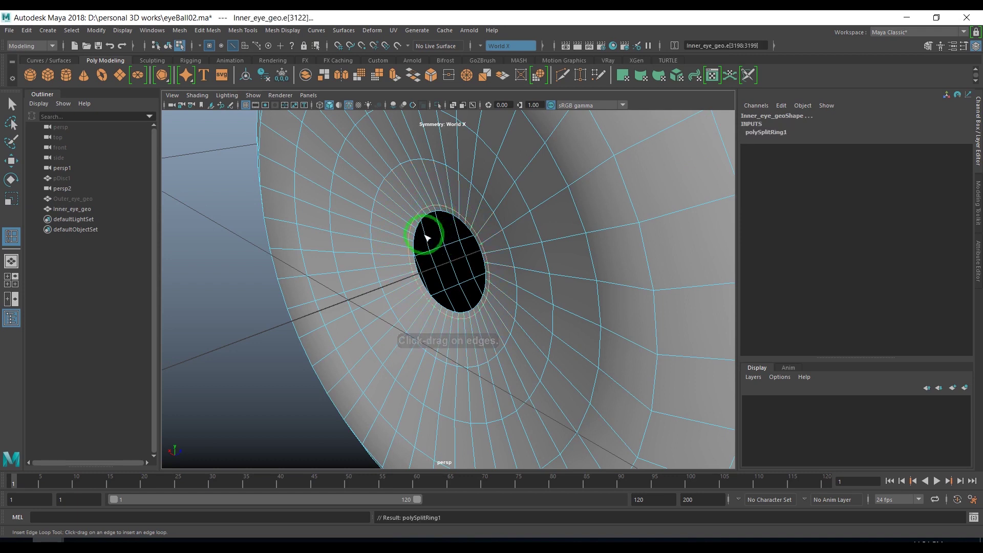
{"action": "key", "text": "w"}
{"action": "right_click_drag", "start_coordinate": [371, 246], "coordinate": [410, 281], "text": "alt"}
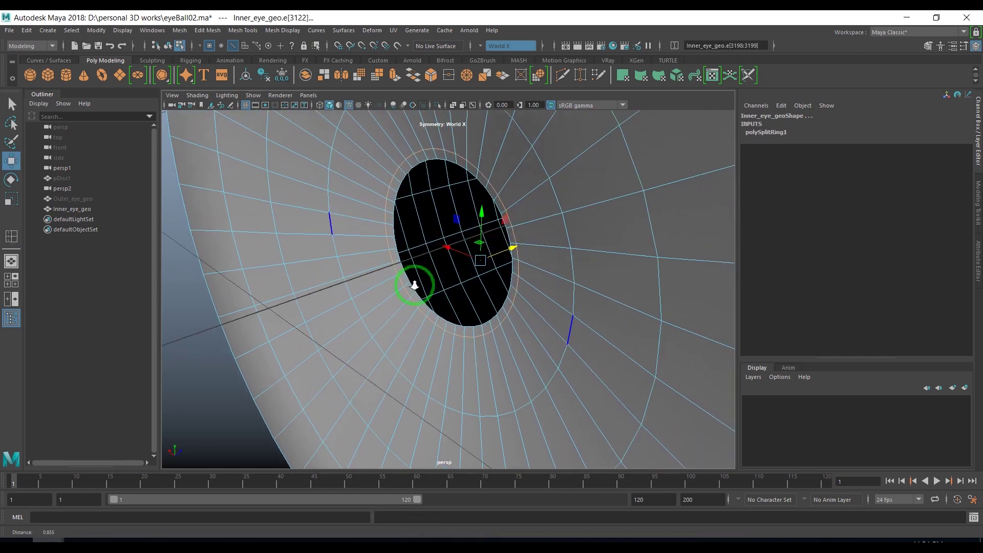
{"action": "double_click", "coordinate": [411, 172]}
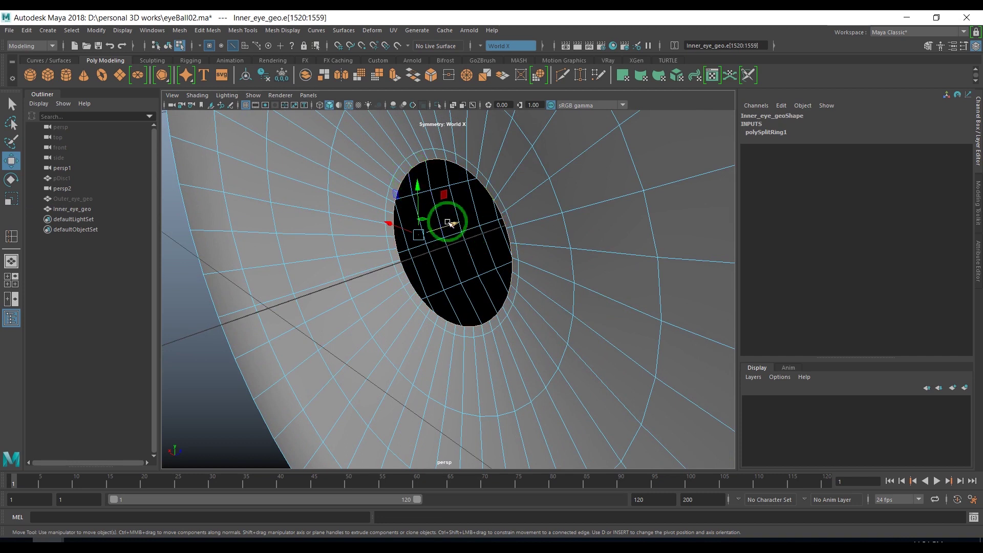
{"action": "left_click_drag", "start_coordinate": [450, 221], "coordinate": [458, 223]}
- Insert another edge loop around the pupil hole and select the inner edges near the rim
{"action": "left_click", "coordinate": [389, 205]}
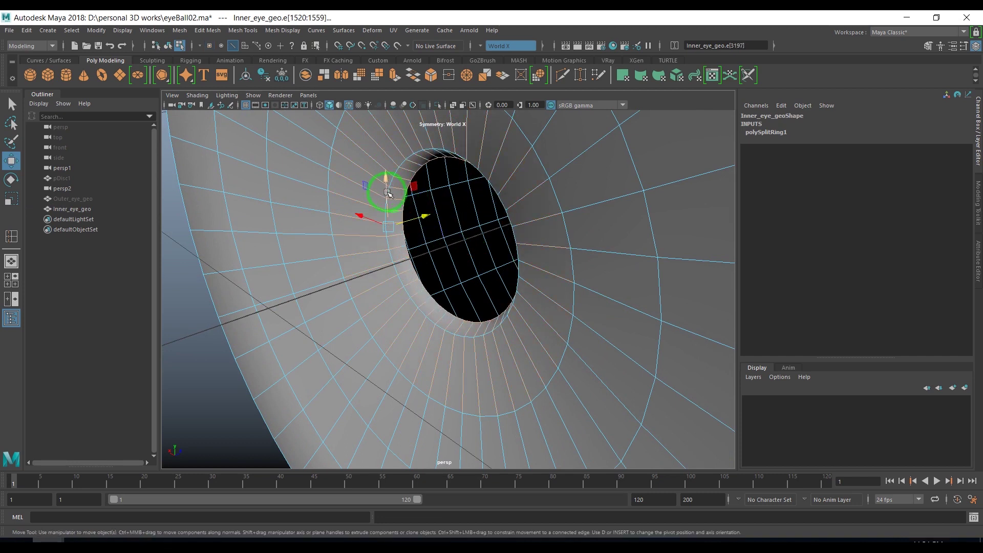
{"action": "key", "text": "F8"}
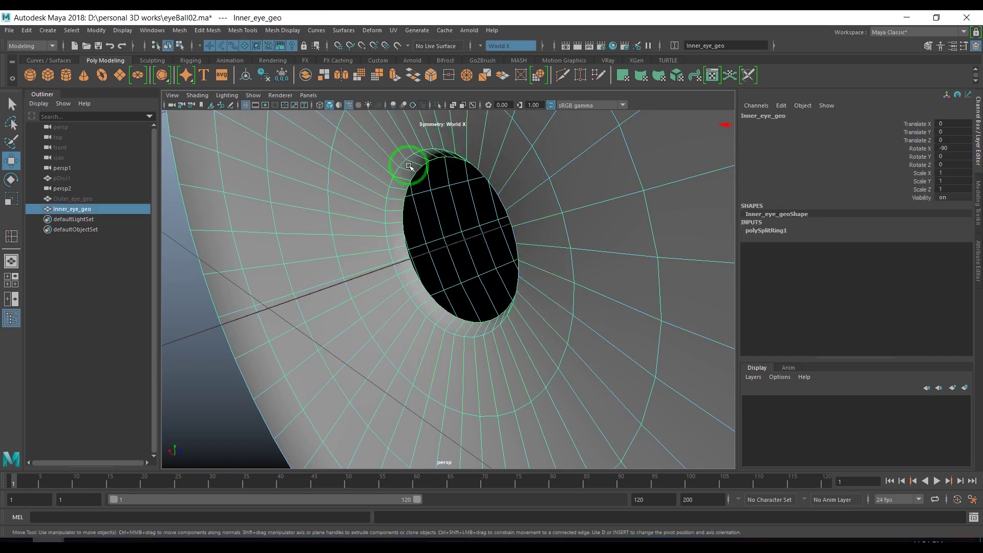
{"action": "right_click_drag", "start_coordinate": [386, 168], "coordinate": [328, 166], "text": "shift"}
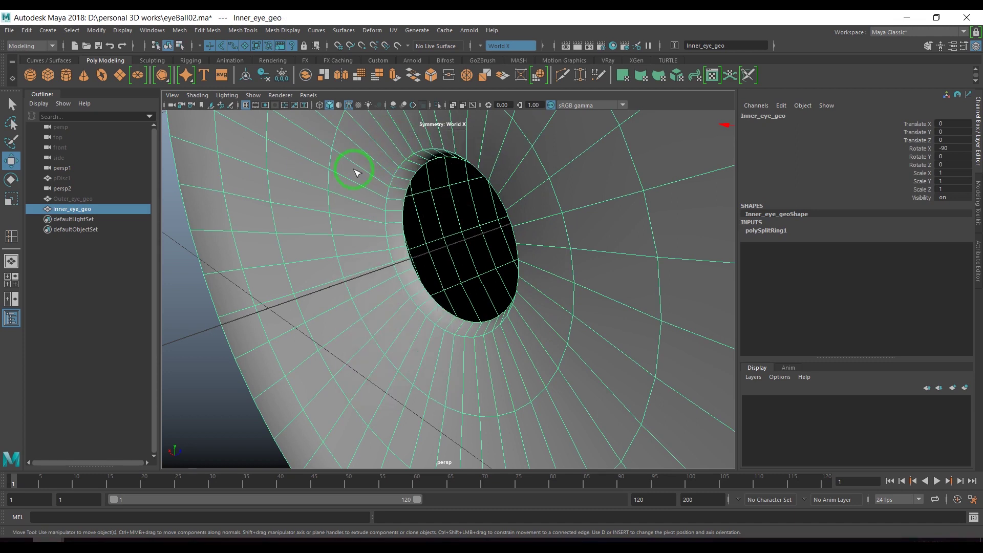
{"action": "left_click", "coordinate": [395, 160]}
{"action": "key", "text": "w"}
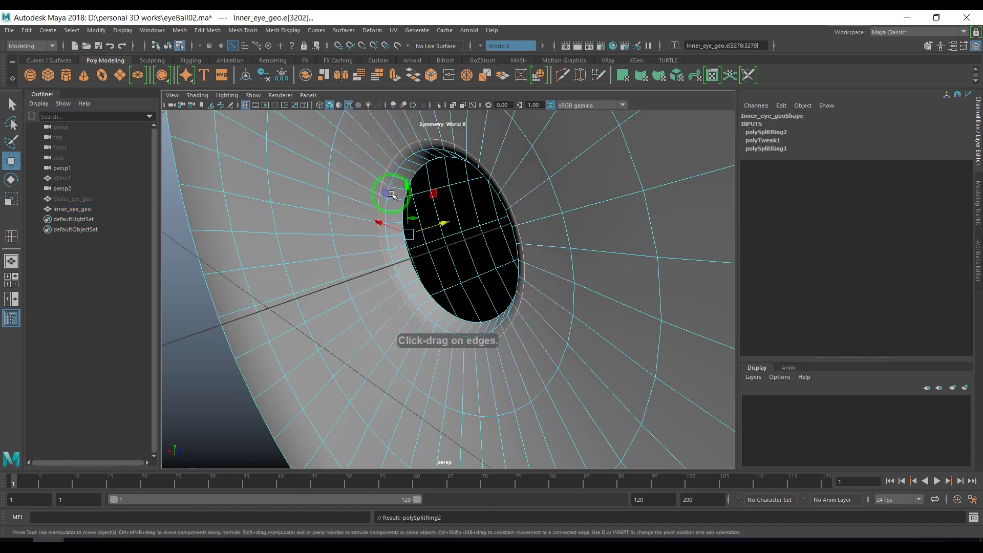
{"action": "left_click", "coordinate": [393, 180]}
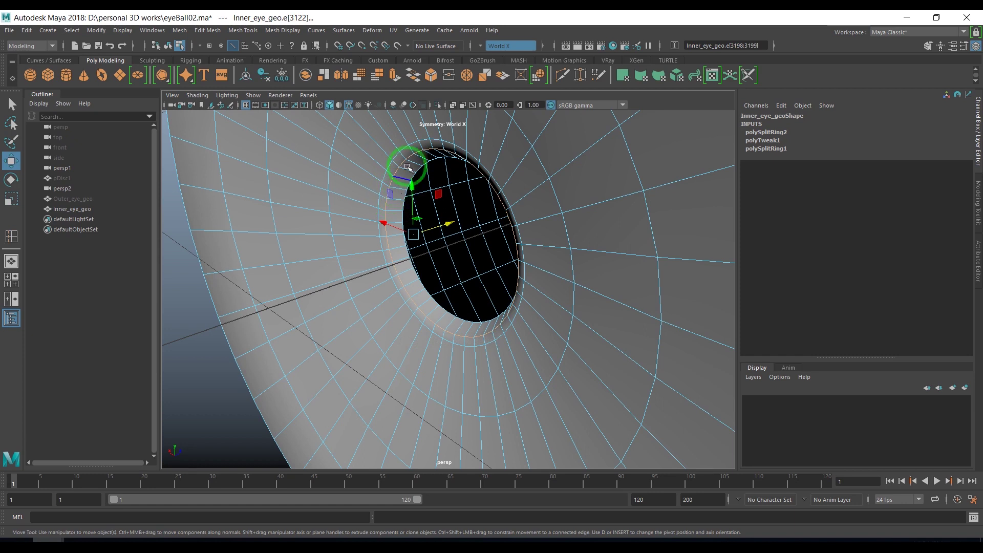
- Slide the selected edges near the rim along the surface
{"action": "right_click", "coordinate": [417, 153], "text": "shift"}
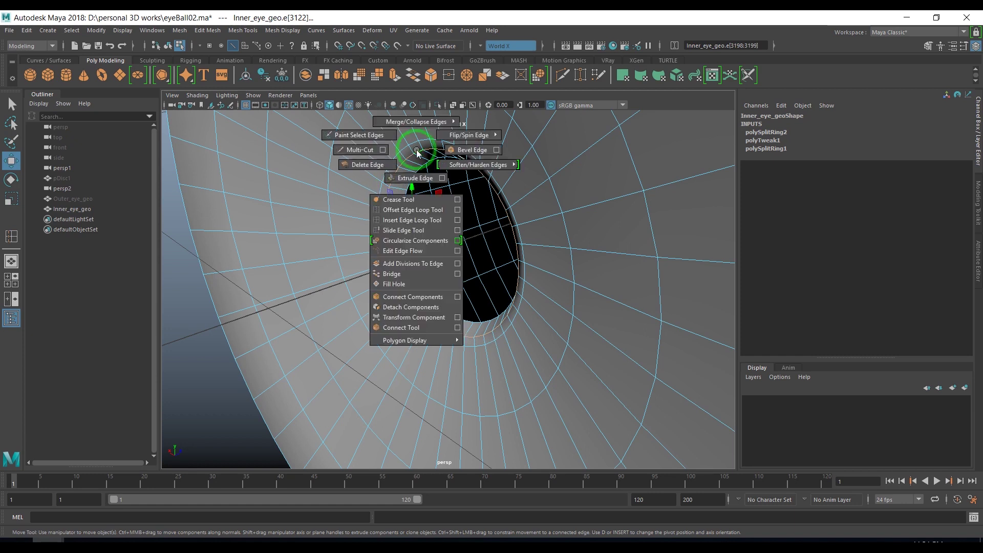
{"action": "left_click", "coordinate": [410, 230]}
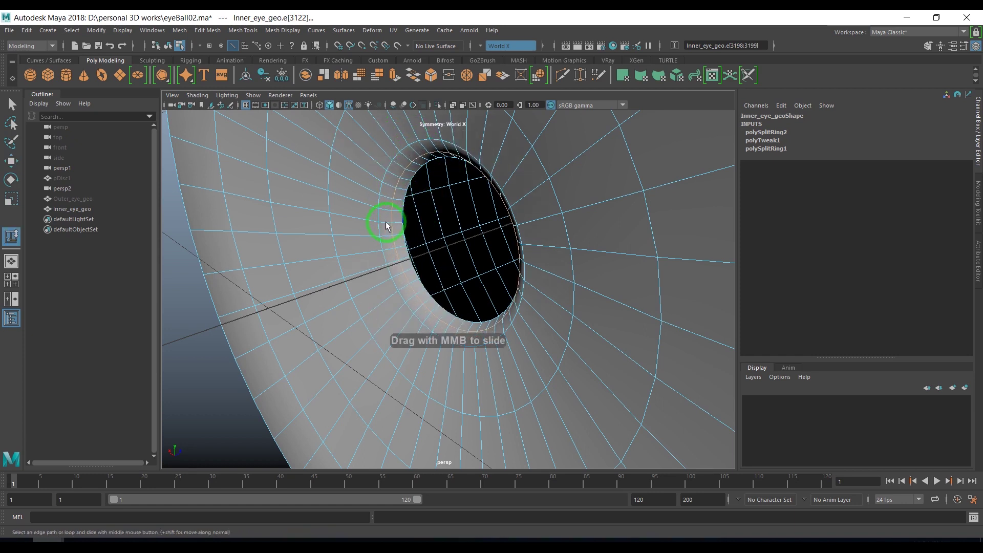
{"action": "key", "text": "w"}
{"action": "key", "text": "F8"}
{"action": "mouse_move", "coordinate": [361, 183]}
{"action": "left_mouse_down", "text": "alt"}
{"action": "mouse_move", "coordinate": [407, 183]}
{"action": "mouse_move", "coordinate": [417, 204]}
{"action": "left_mouse_up", "text": "alt"}
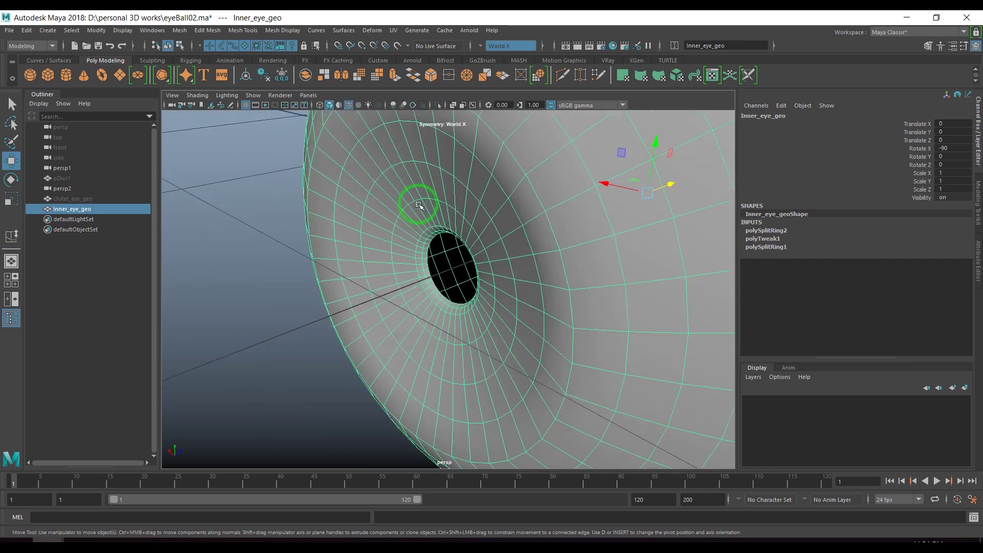
- Select and move edge loops around the pupil hole to reshape the iris
{"action": "key", "text": "F10"}
{"action": "double_click", "coordinate": [457, 174]}
{"action": "left_click_drag", "start_coordinate": [500, 279], "coordinate": [498, 283]}
{"action": "double_click", "coordinate": [482, 262]}
{"action": "mouse_move", "coordinate": [500, 272]}
{"action": "left_mouse_down", "text": "alt"}
{"action": "mouse_move", "coordinate": [410, 277]}
{"action": "mouse_move", "coordinate": [417, 308]}
{"action": "mouse_move", "coordinate": [489, 287]}
{"action": "left_mouse_up", "text": "alt"}
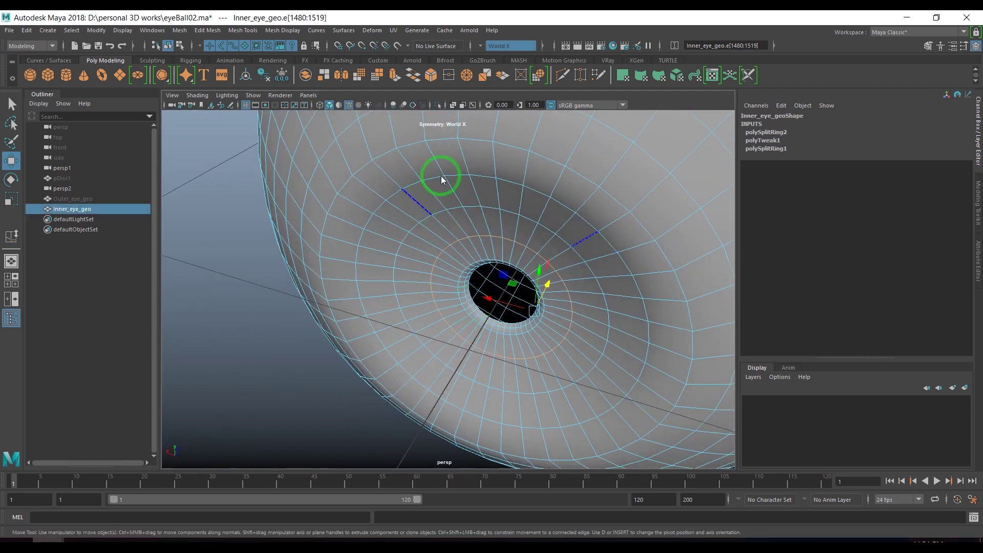
- Insert an edge loop along the iris dent's outer edge and reselect Inner_eye_geo
{"action": "key", "text": "F8"}
{"action": "right_click_drag", "start_coordinate": [458, 145], "coordinate": [404, 158], "text": "shift"}
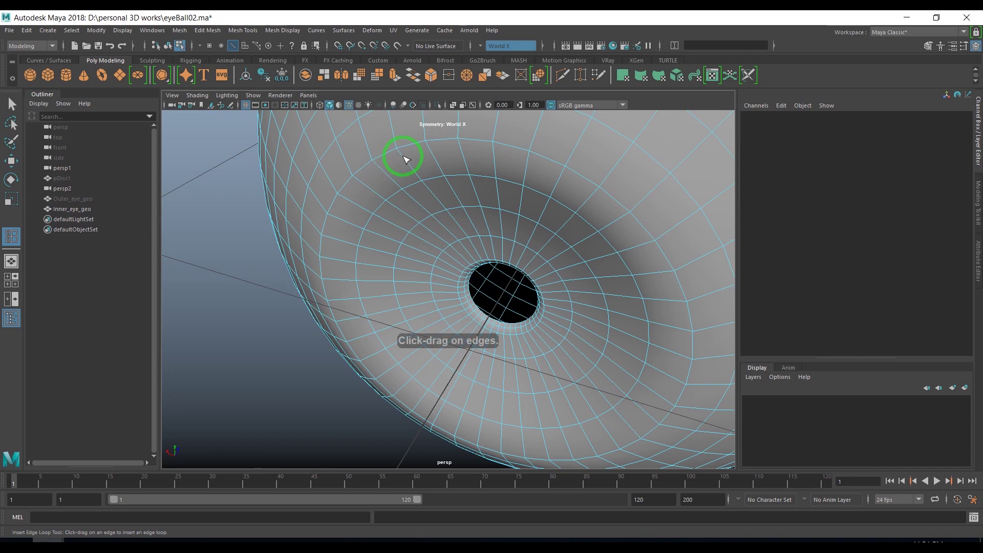
{"action": "left_click", "coordinate": [398, 146]}
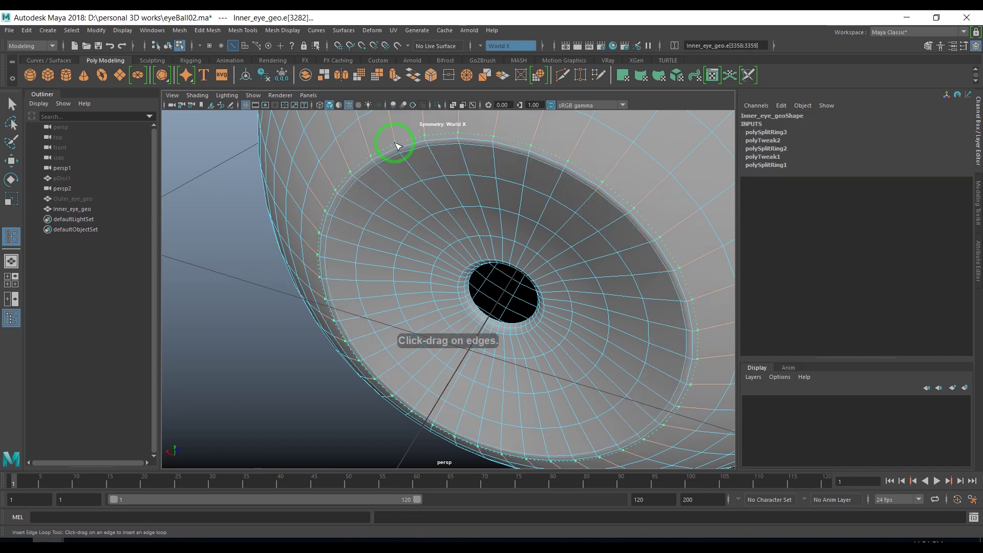
{"action": "key", "text": "w"}
{"action": "key", "text": "F8"}
{"action": "left_click", "coordinate": [237, 340]}
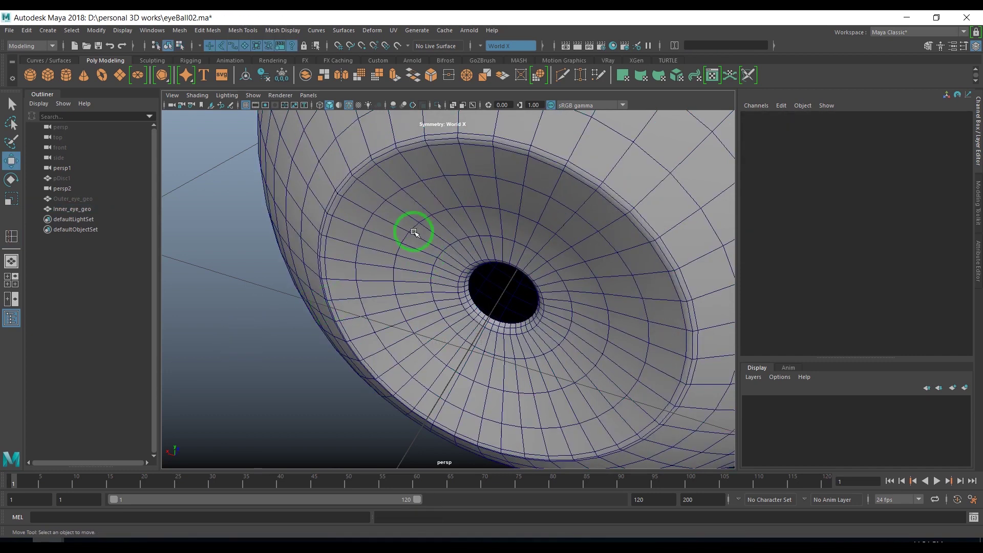
{"action": "left_click", "coordinate": [414, 233]}
{"action": "mouse_move", "coordinate": [414, 233]}
{"action": "left_mouse_down", "text": "alt"}
{"action": "mouse_move", "coordinate": [435, 281]}
{"action": "mouse_move", "coordinate": [499, 305]}
{"action": "mouse_move", "coordinate": [400, 303]}
{"action": "left_mouse_up", "text": "alt"}
{"action": "left_click", "coordinate": [26, 30]}
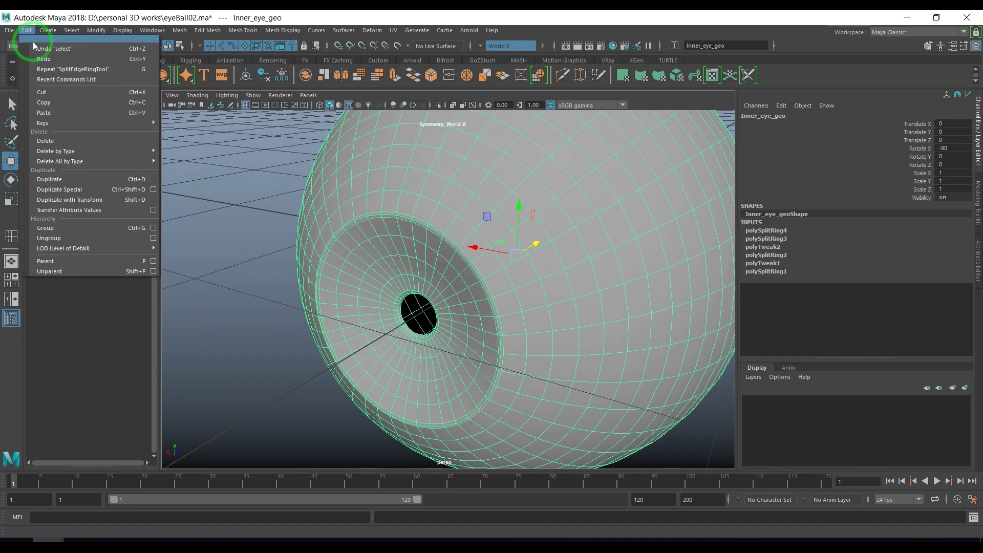
{"action": "mouse_move", "coordinate": [57, 151]}
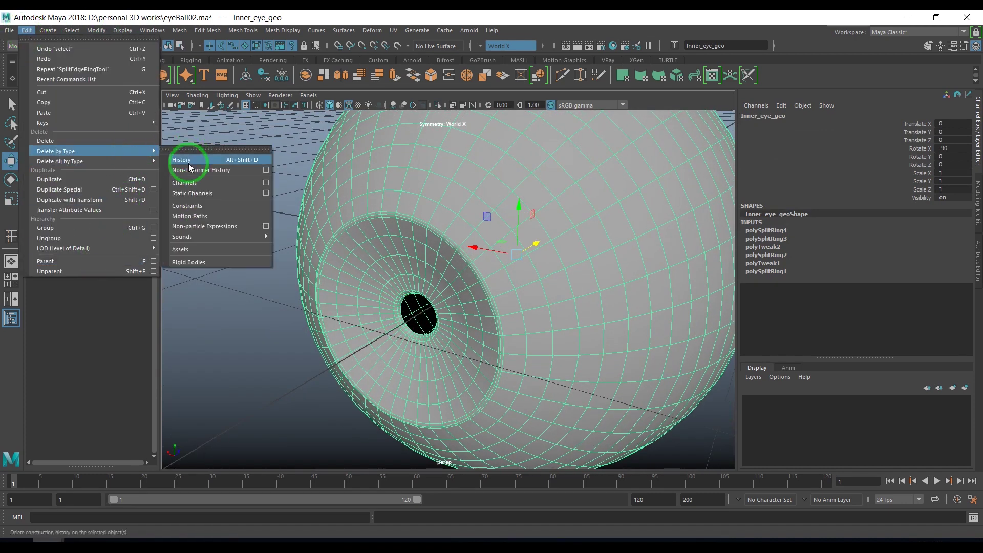
- Delete Inner_eye_geo's construction history, then set Outer_eye_geo's Visibility to 1 in the Channel Box
{"action": "left_click", "coordinate": [189, 161]}
{"action": "left_click_drag", "start_coordinate": [709, 286], "coordinate": [384, 307], "text": "alt"}
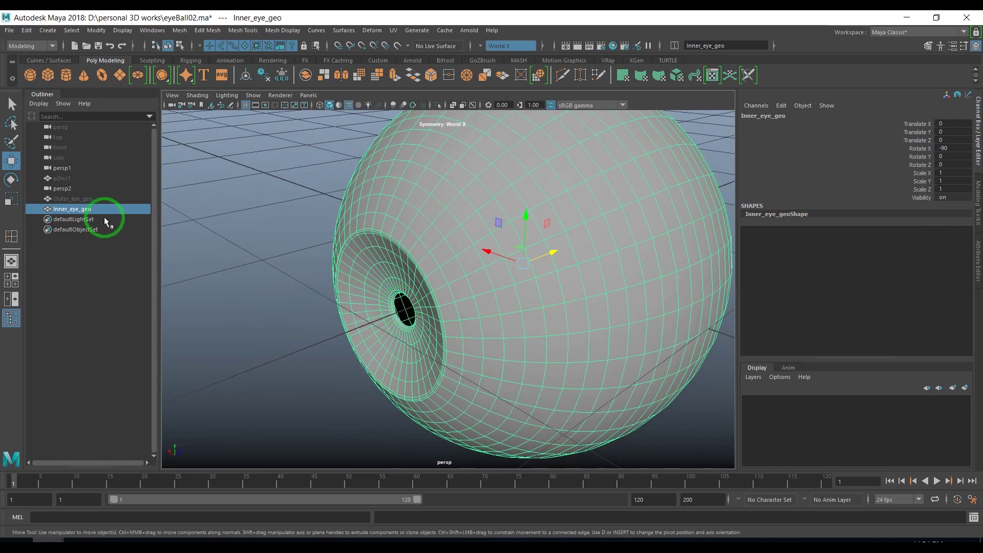
{"action": "left_click", "coordinate": [102, 200]}
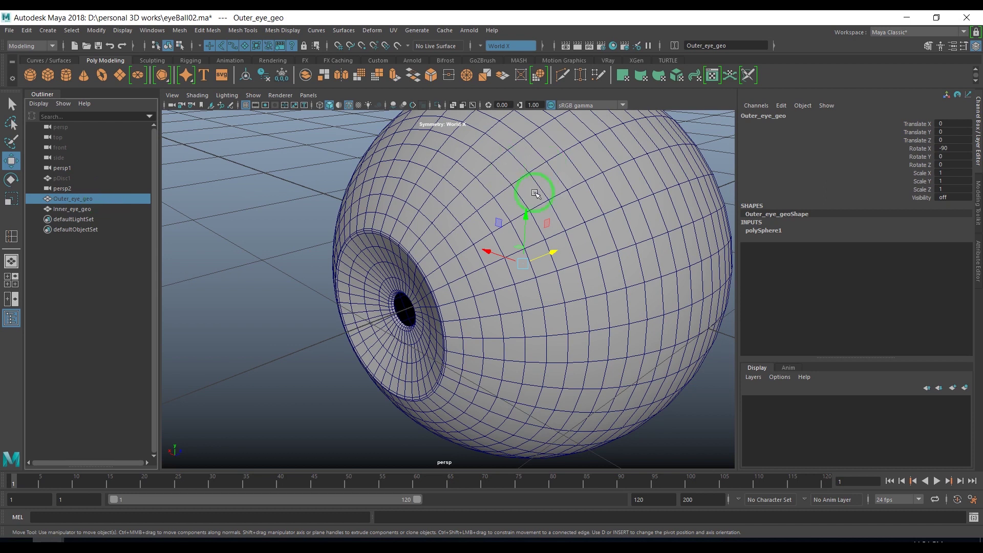
{"action": "double_click", "coordinate": [945, 200]}
{"action": "type", "text": "1"}
{"action": "key", "text": "Return"}
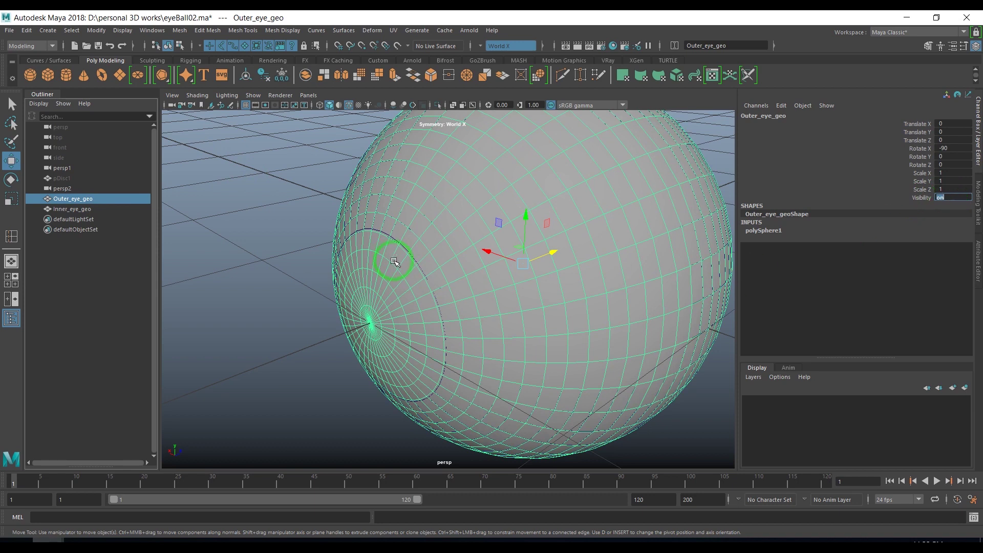
{"action": "key", "text": "F9"}
{"action": "scroll", "coordinate": [378, 308], "scroll_direction": "up", "scroll_amount": 2}
- Pull the front centre vertex outward with Soft Select to form the cornea bulge
{"action": "left_click", "coordinate": [353, 330]}
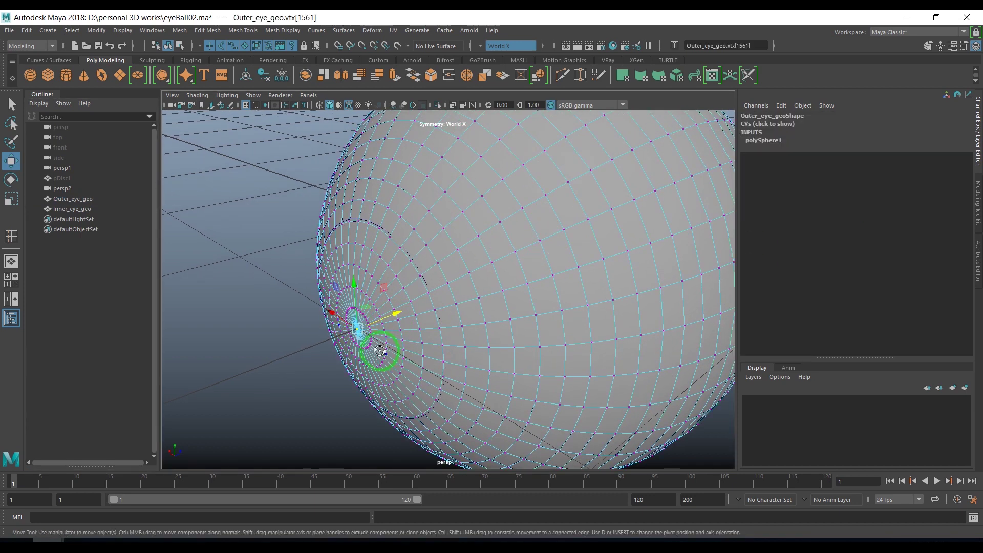
{"action": "key", "text": "b"}
{"action": "left_click_drag", "start_coordinate": [383, 341], "coordinate": [378, 345]}
{"action": "middle_click_drag", "start_coordinate": [378, 344], "coordinate": [382, 318]}
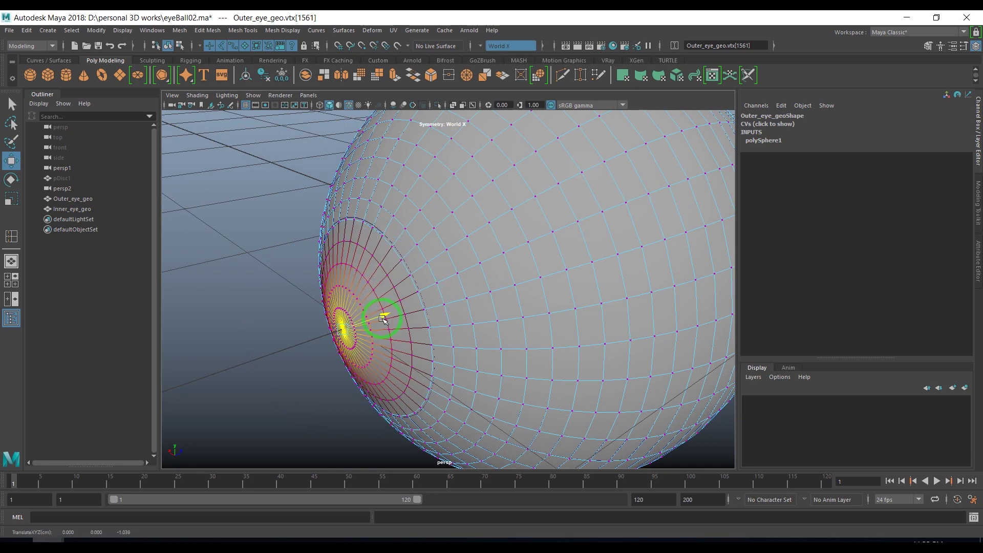
- In the side view, move the edge loop at the bulge's rim to smooth it
{"action": "key", "text": "space"}
{"action": "left_click_drag", "start_coordinate": [347, 333], "coordinate": [383, 310]}
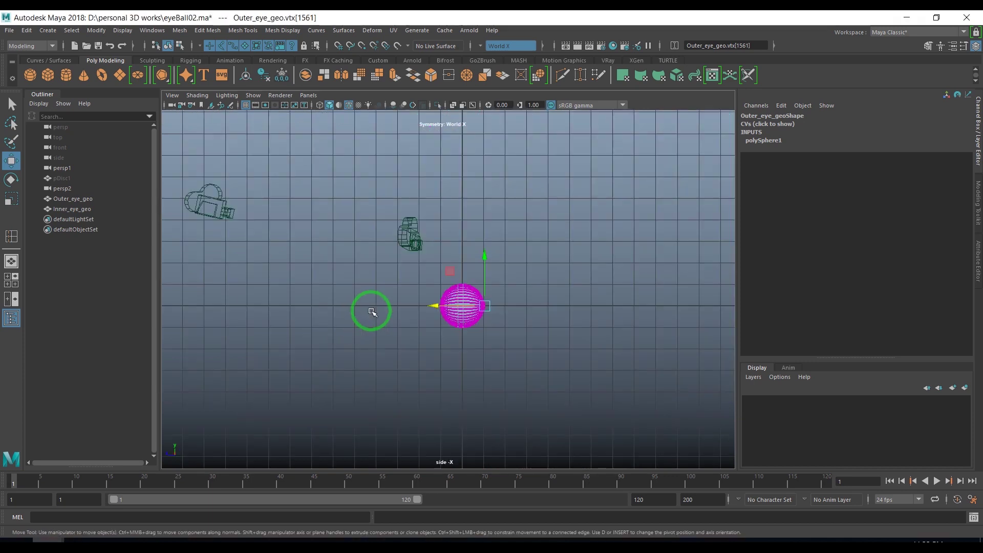
{"action": "scroll", "coordinate": [451, 340], "scroll_direction": "up", "scroll_amount": 3}
{"action": "scroll", "coordinate": [451, 340], "scroll_direction": "up", "scroll_amount": 3}
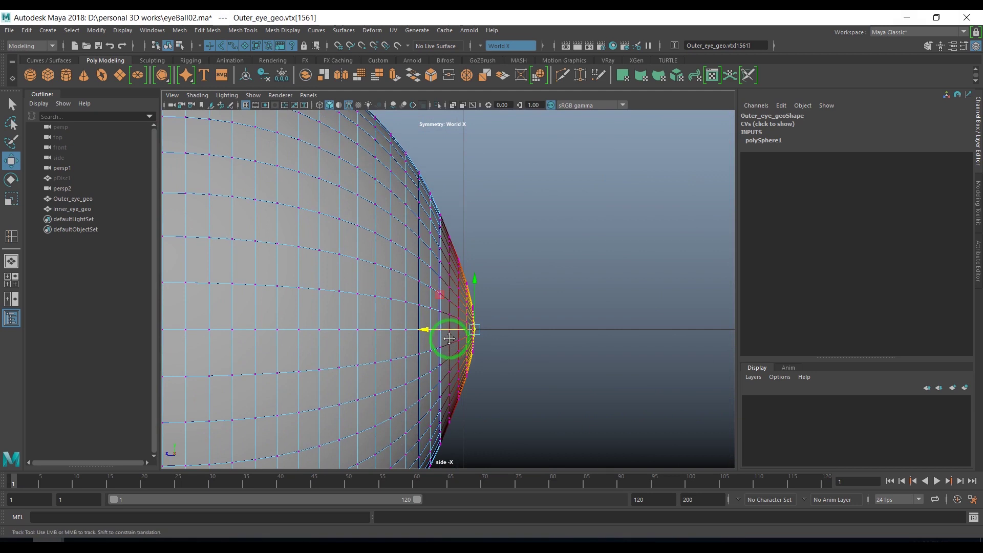
{"action": "scroll", "coordinate": [457, 319], "scroll_direction": "up", "scroll_amount": 2}
{"action": "scroll", "coordinate": [460, 319], "scroll_direction": "up", "scroll_amount": 2}
{"action": "key", "text": "F10"}
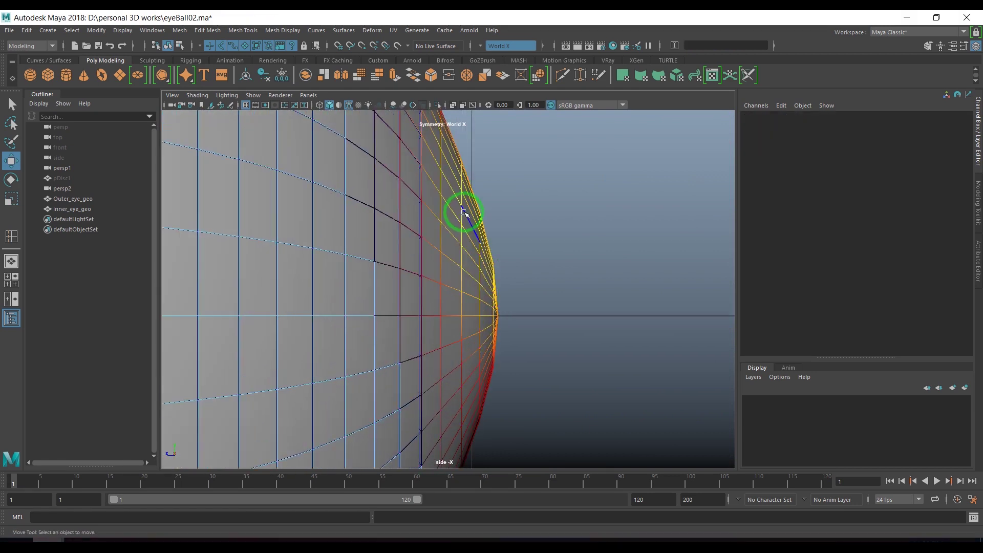
{"action": "double_click", "coordinate": [476, 285]}
{"action": "key", "text": "b"}
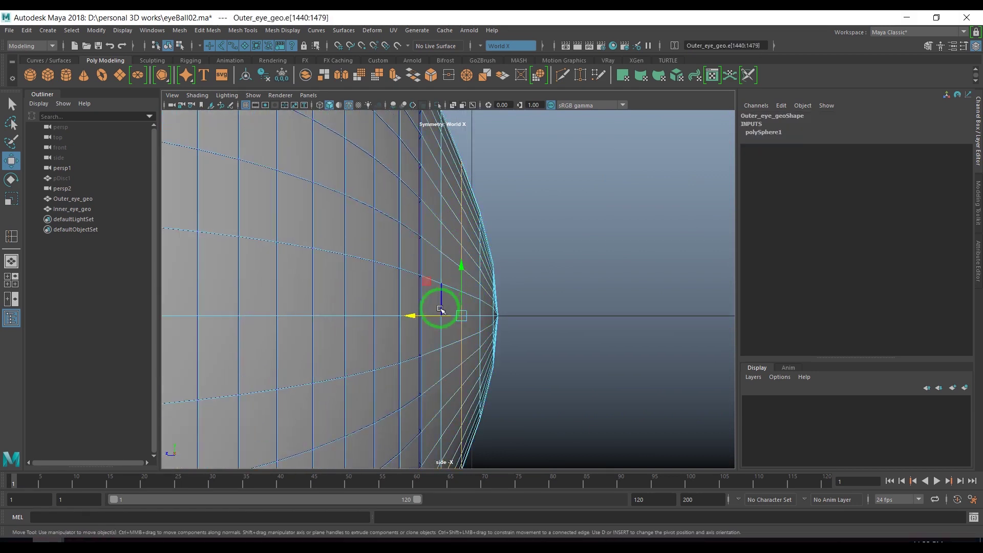
{"action": "left_click_drag", "start_coordinate": [411, 314], "coordinate": [414, 315]}
- From a level view, select another edge loop around the cornea and nudge it
{"action": "double_click", "coordinate": [440, 242]}
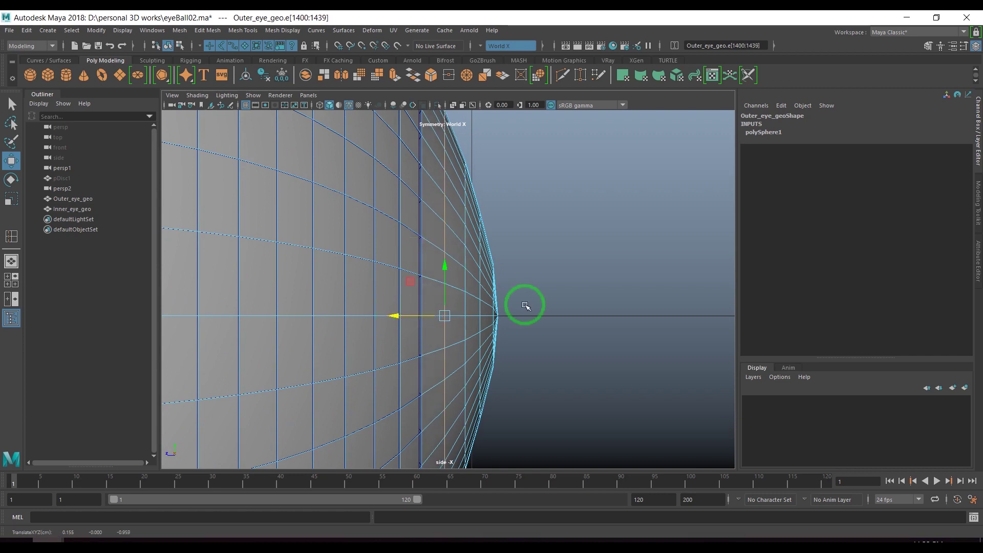
{"action": "key", "text": "F8"}
{"action": "scroll", "coordinate": [307, 351], "scroll_direction": "down", "scroll_amount": 5}
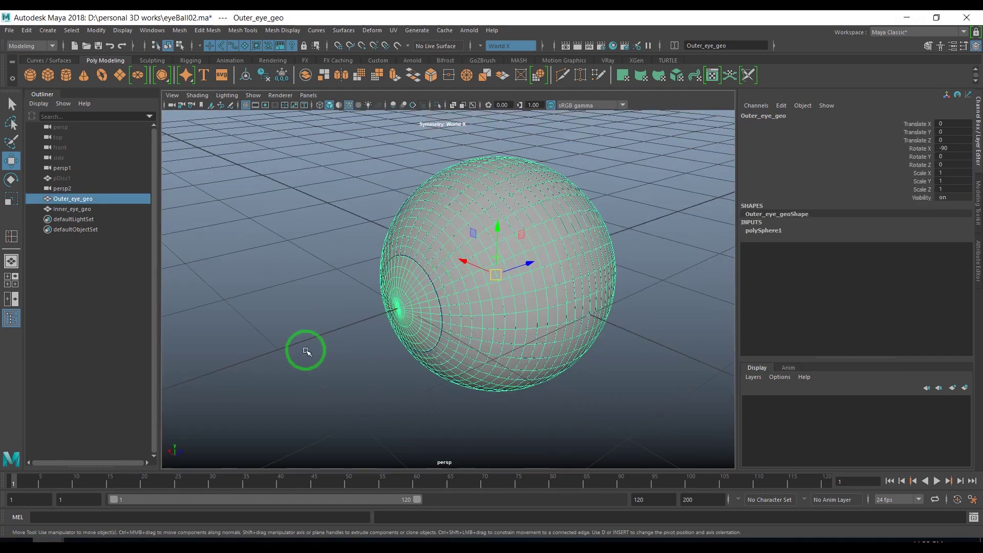
{"action": "left_click_drag", "start_coordinate": [307, 351], "coordinate": [362, 308], "text": "alt"}
{"action": "left_click", "coordinate": [362, 307]}
{"action": "scroll", "coordinate": [380, 296], "scroll_direction": "up", "scroll_amount": 3}
{"action": "scroll", "coordinate": [403, 306], "scroll_direction": "up", "scroll_amount": 3}
{"action": "double_click", "coordinate": [282, 282]}
{"action": "double_click", "coordinate": [292, 292]}
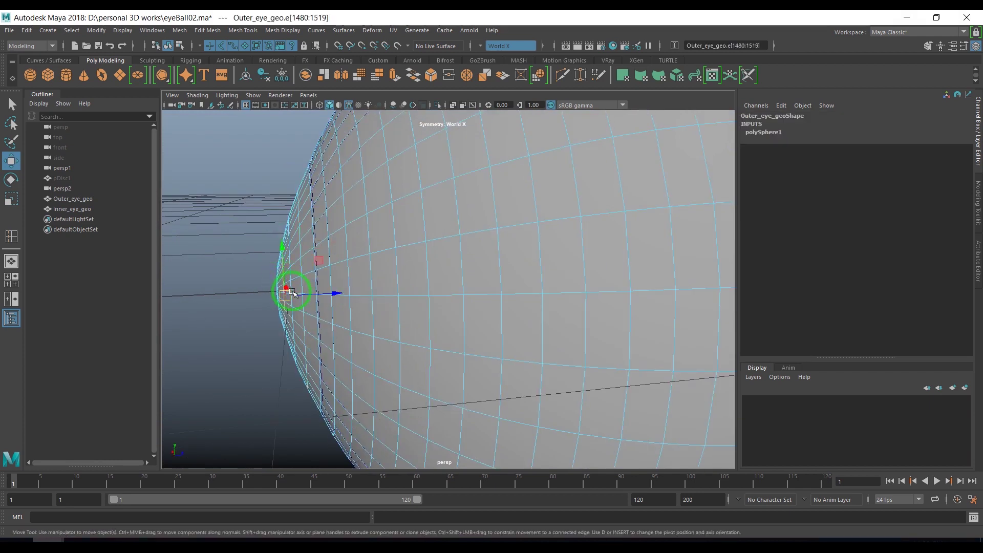
{"action": "left_click_drag", "start_coordinate": [327, 291], "coordinate": [330, 296]}
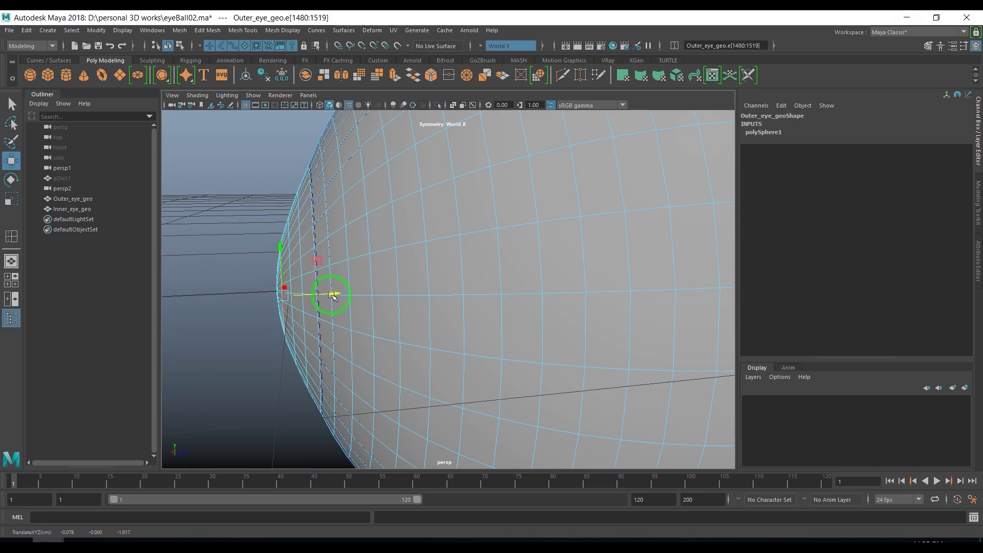
- Shift two more cornea edge loops to even out the bulge's curve
{"action": "key", "text": "F8"}
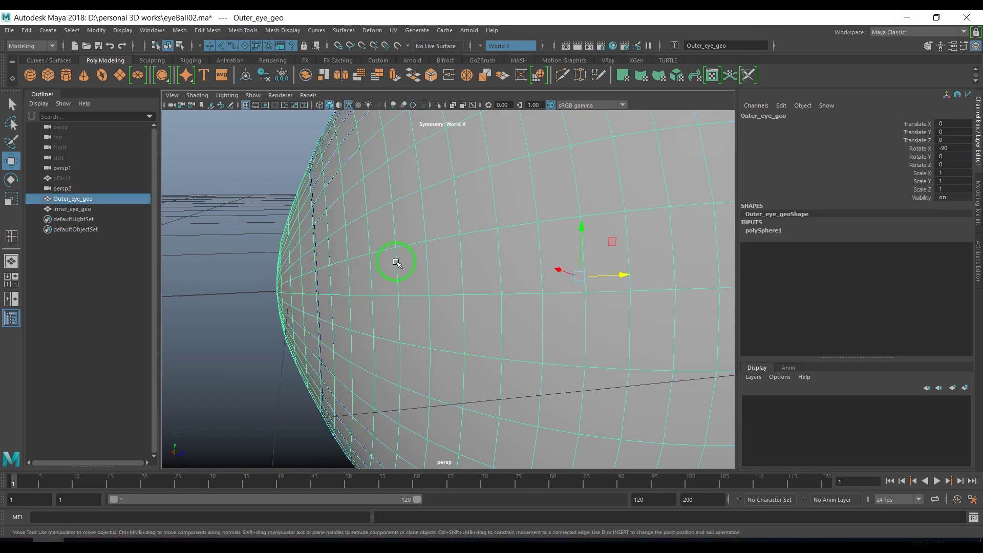
{"action": "key", "text": "F8"}
{"action": "double_click", "coordinate": [292, 265]}
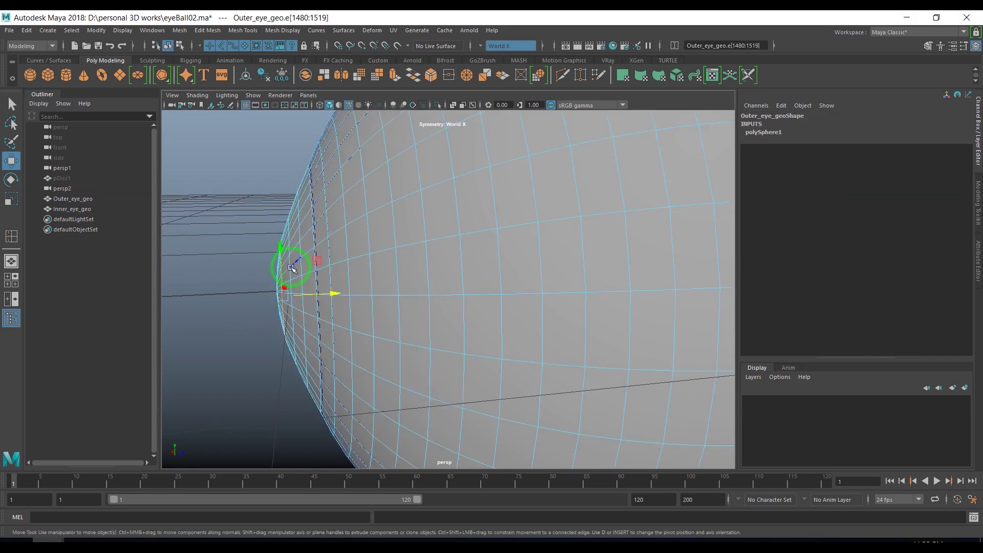
{"action": "double_click", "coordinate": [307, 299]}
{"action": "mouse_move", "coordinate": [308, 306]}
{"action": "left_mouse_down", "text": "alt"}
{"action": "mouse_move", "coordinate": [307, 325]}
{"action": "mouse_move", "coordinate": [337, 305]}
{"action": "left_mouse_up", "text": "alt"}
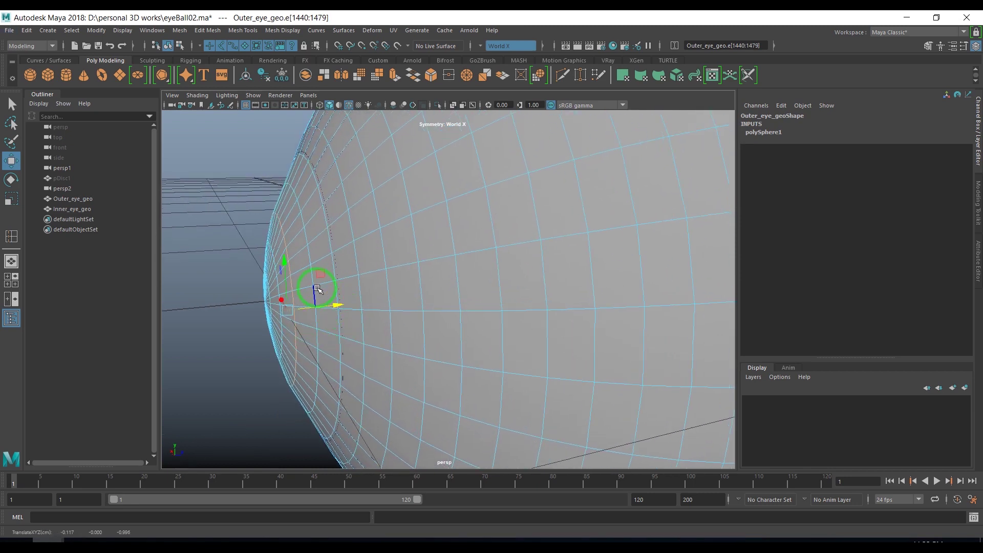
{"action": "double_click", "coordinate": [311, 271]}
{"action": "left_click_drag", "start_coordinate": [351, 310], "coordinate": [345, 310]}
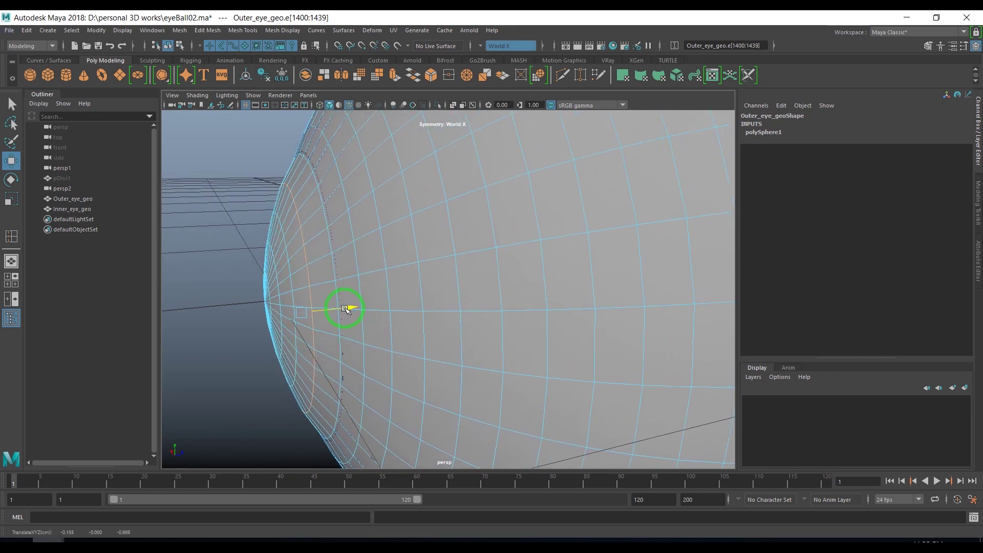
{"action": "right_click_drag", "start_coordinate": [345, 309], "coordinate": [328, 220]}
{"action": "left_click", "coordinate": [235, 340]}
{"action": "mouse_move", "coordinate": [319, 325]}
{"action": "left_mouse_down", "text": "alt"}
{"action": "mouse_move", "coordinate": [469, 346]}
{"action": "mouse_move", "coordinate": [534, 329]}
{"action": "mouse_move", "coordinate": [322, 329]}
{"action": "mouse_move", "coordinate": [325, 341]}
{"action": "mouse_move", "coordinate": [363, 340]}
{"action": "left_mouse_up", "text": "alt"}
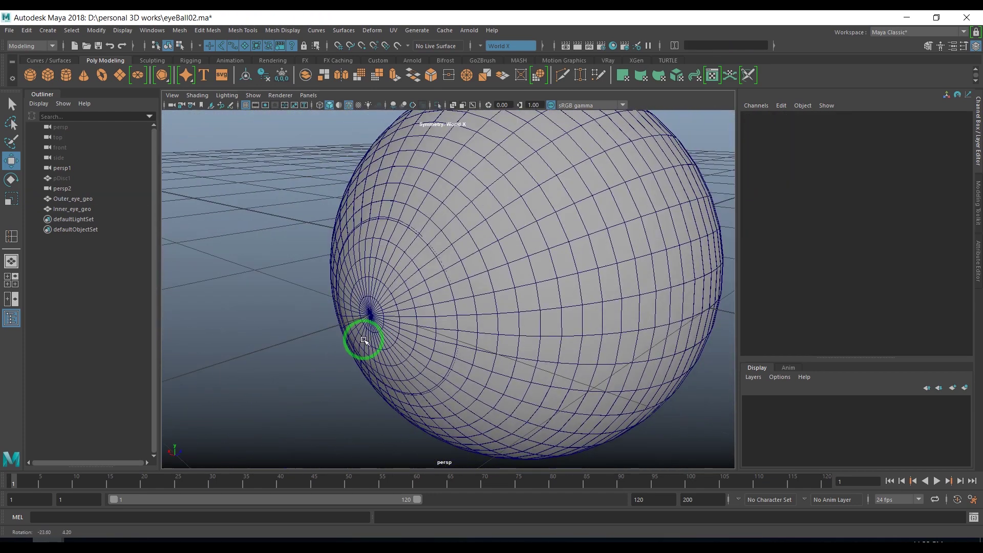
- Group Outer_eye_geo and Inner_eye_geo as eye_geo, and unhide the pDisc1 ground disc
{"action": "left_click", "coordinate": [75, 200]}
{"action": "left_click", "coordinate": [75, 209], "text": "shift"}
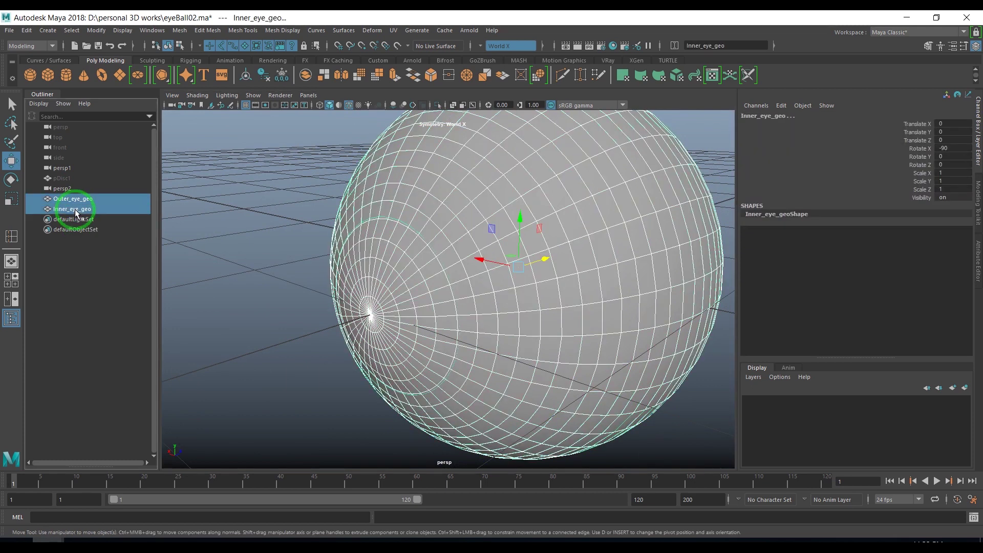
{"action": "key", "text": "ctrl+g"}
{"action": "double_click", "coordinate": [71, 200]}
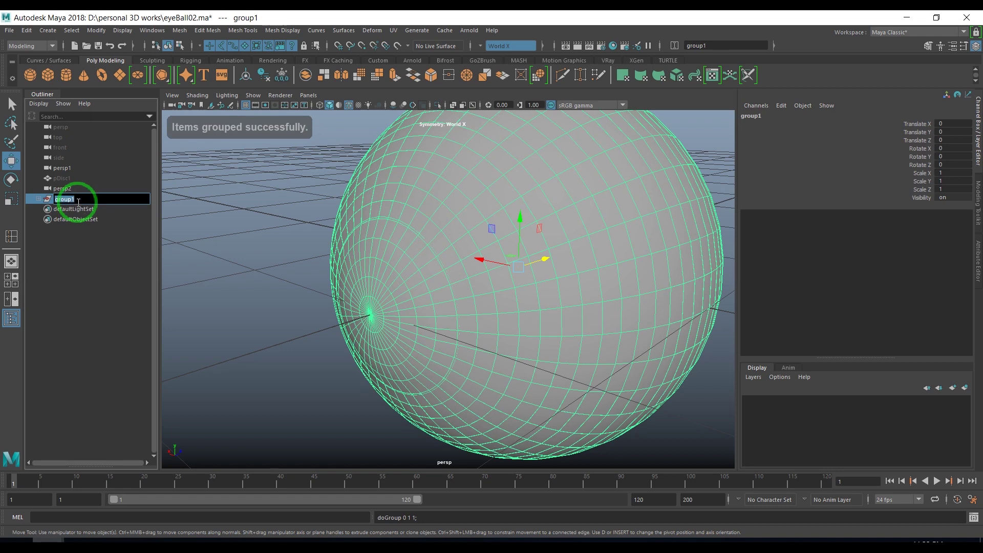
{"action": "type", "text": "eye geo"}
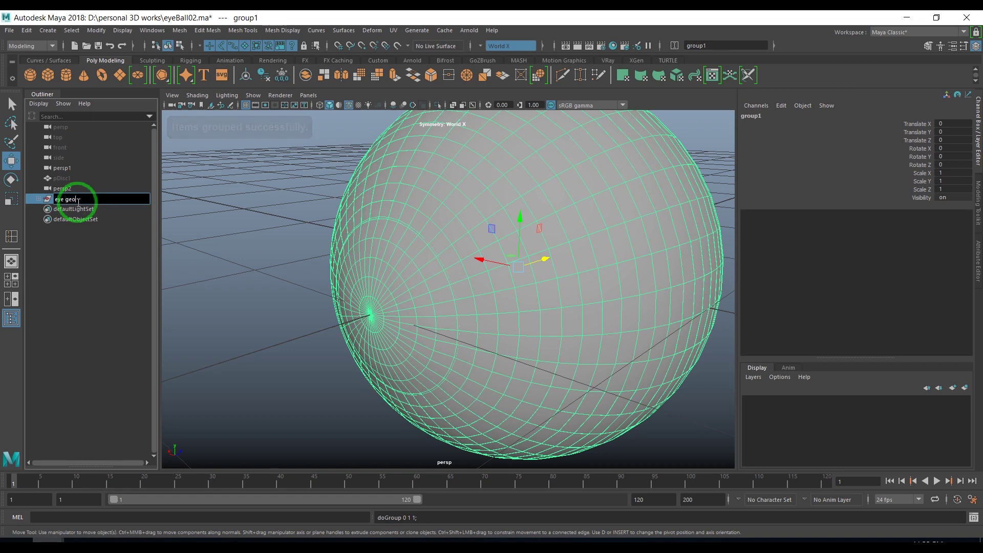
{"action": "key", "text": "Return"}
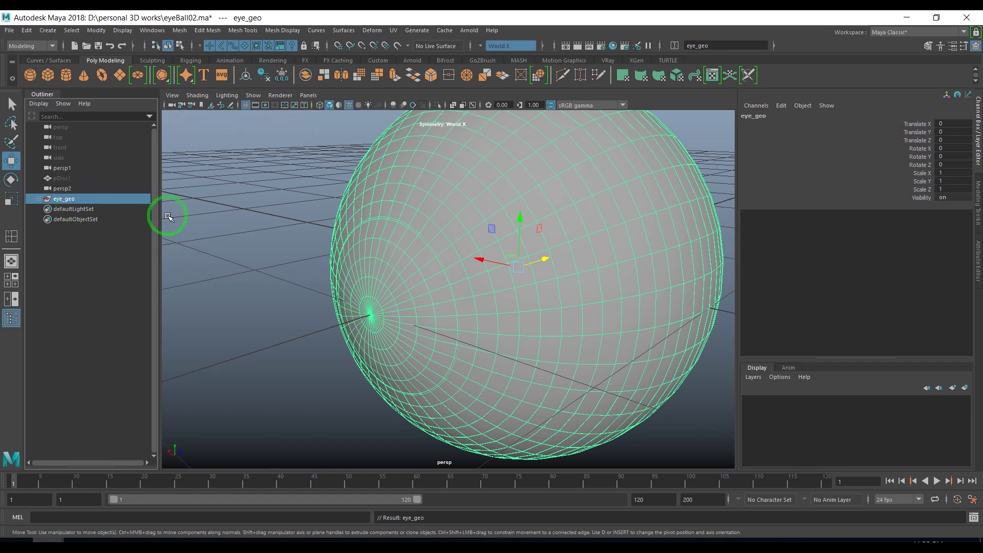
{"action": "left_click", "coordinate": [100, 178]}
{"action": "key", "text": "shift+h"}
- In the side view, unhide pDisc1 and set its Translate Y to 0
{"action": "key", "text": "space"}
{"action": "left_click_drag", "start_coordinate": [338, 266], "coordinate": [386, 287]}
{"action": "scroll", "coordinate": [387, 292], "scroll_direction": "down", "scroll_amount": 5}
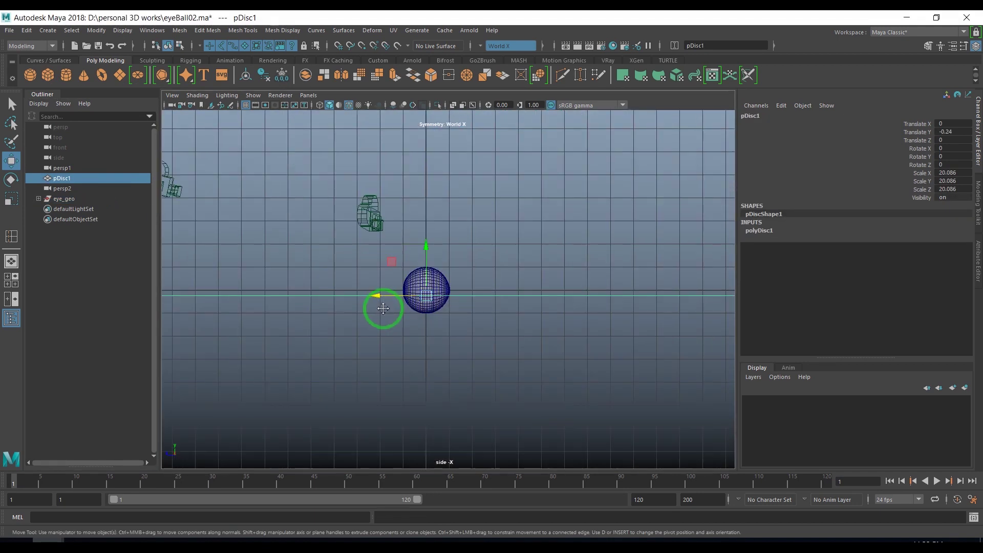
{"action": "left_click", "coordinate": [82, 199]}
{"action": "scroll", "coordinate": [409, 312], "scroll_direction": "up", "scroll_amount": 3}
{"action": "key", "text": "ctrl+z"}
{"action": "left_click", "coordinate": [444, 374]}
{"action": "left_click", "coordinate": [75, 179]}
{"action": "key", "text": "shift+h"}
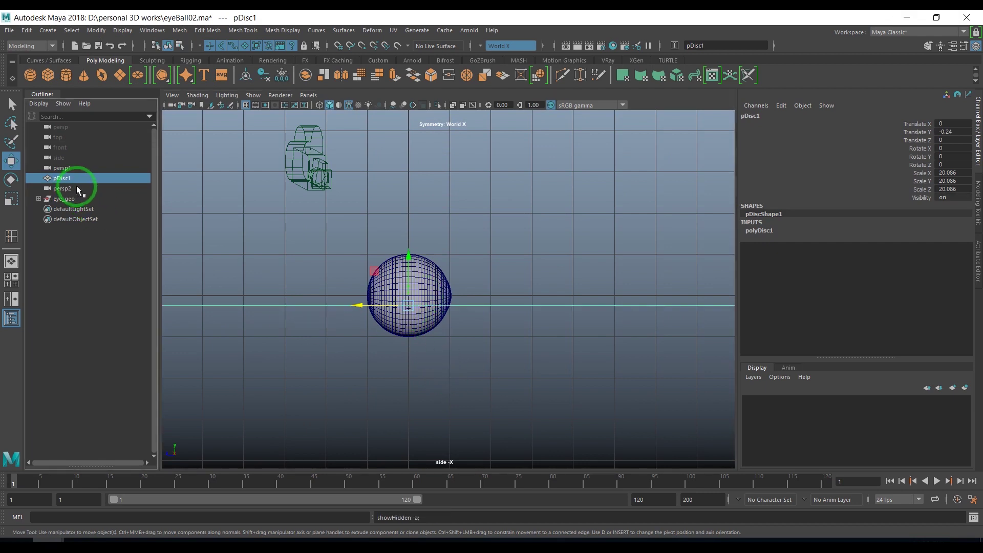
{"action": "double_click", "coordinate": [960, 133]}
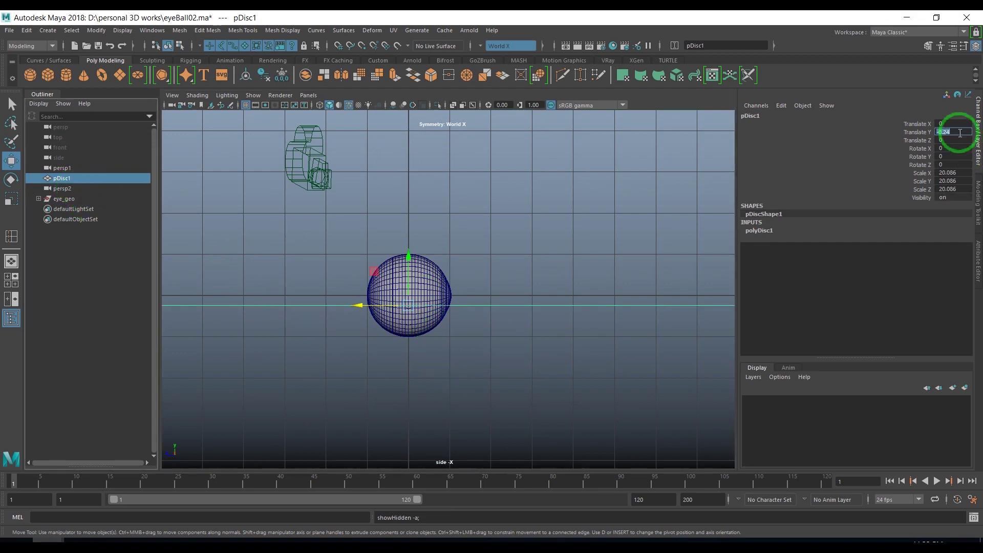
{"action": "type", "text": "0"}
{"action": "key", "text": "Return"}
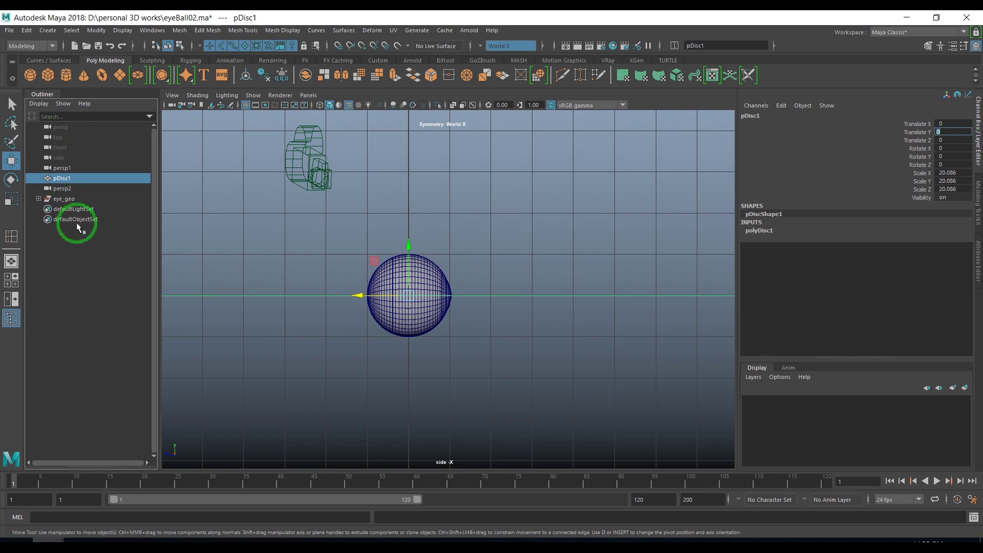
- Raise the eye_geo group to about 1 unit above the ground
{"action": "left_click", "coordinate": [72, 199]}
{"action": "scroll", "coordinate": [308, 285], "scroll_direction": "up", "scroll_amount": 2}
{"action": "scroll", "coordinate": [416, 279], "scroll_direction": "up", "scroll_amount": 3}
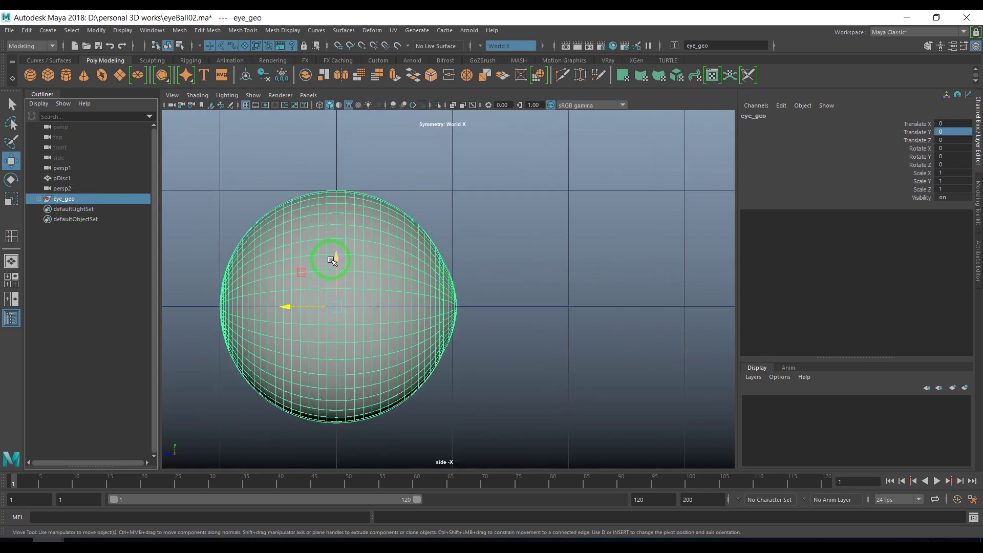
{"action": "left_click_drag", "start_coordinate": [333, 259], "coordinate": [357, 140]}
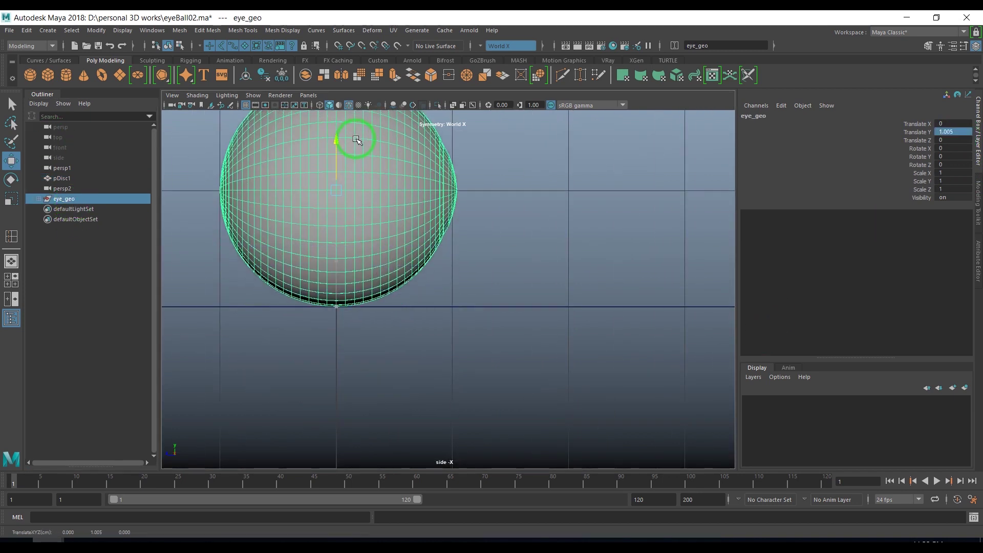
{"action": "key", "text": "f"}
- Scale eye_geo to 2 on X, Y and Z and lift it to Translate Y 2.021
{"action": "left_click_drag", "start_coordinate": [953, 173], "coordinate": [956, 190]}
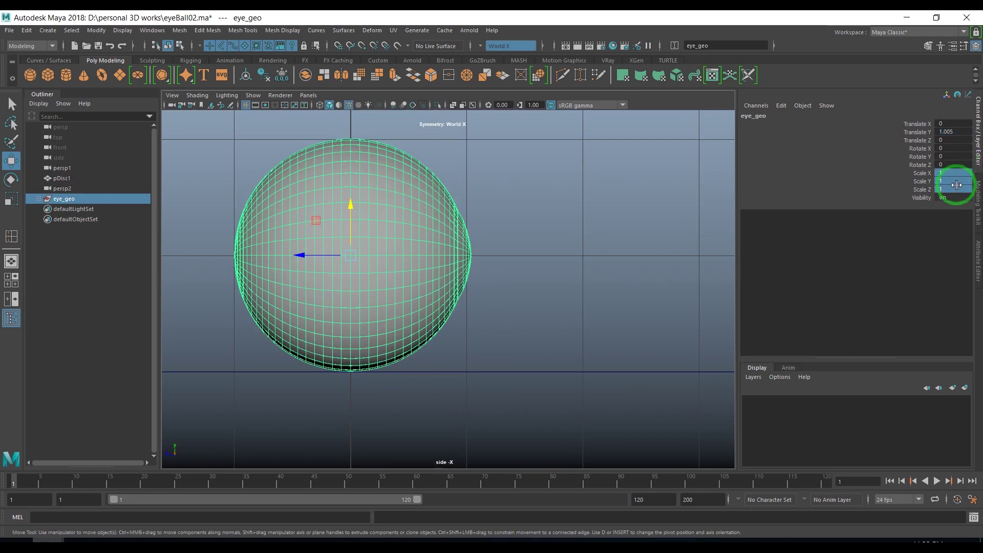
{"action": "type", "text": "1"}
{"action": "type", "text": "2"}
{"action": "key", "text": "Return"}
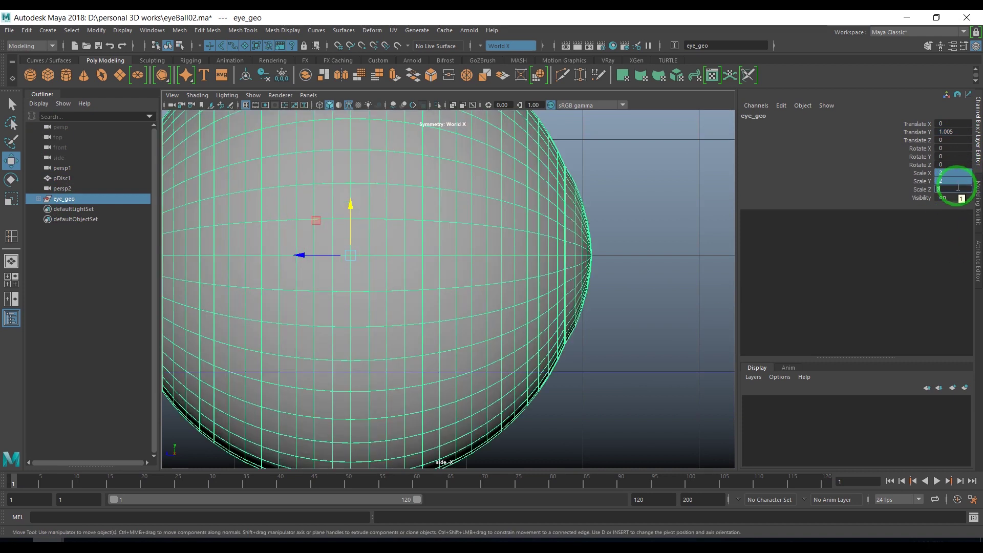
{"action": "key", "text": "f"}
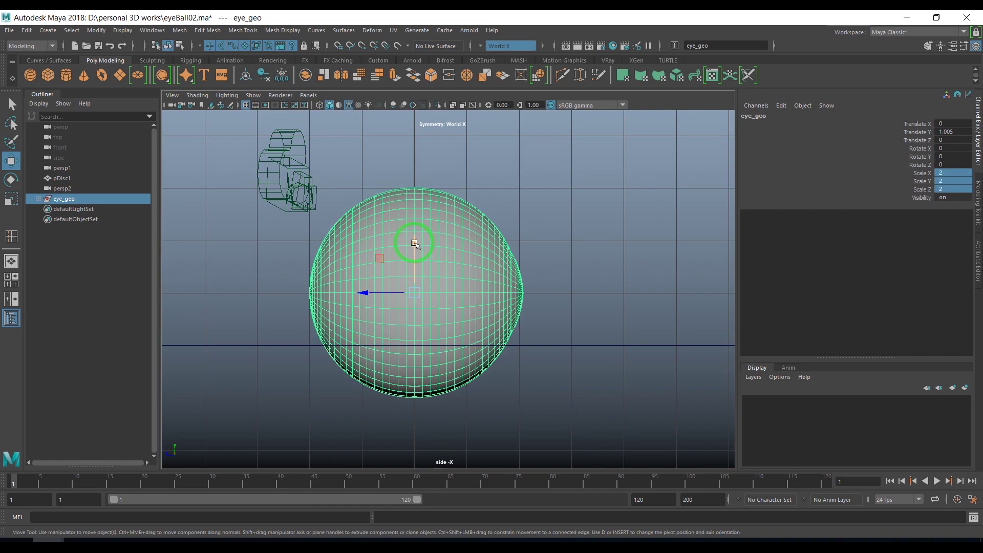
{"action": "left_click_drag", "start_coordinate": [415, 243], "coordinate": [420, 191]}
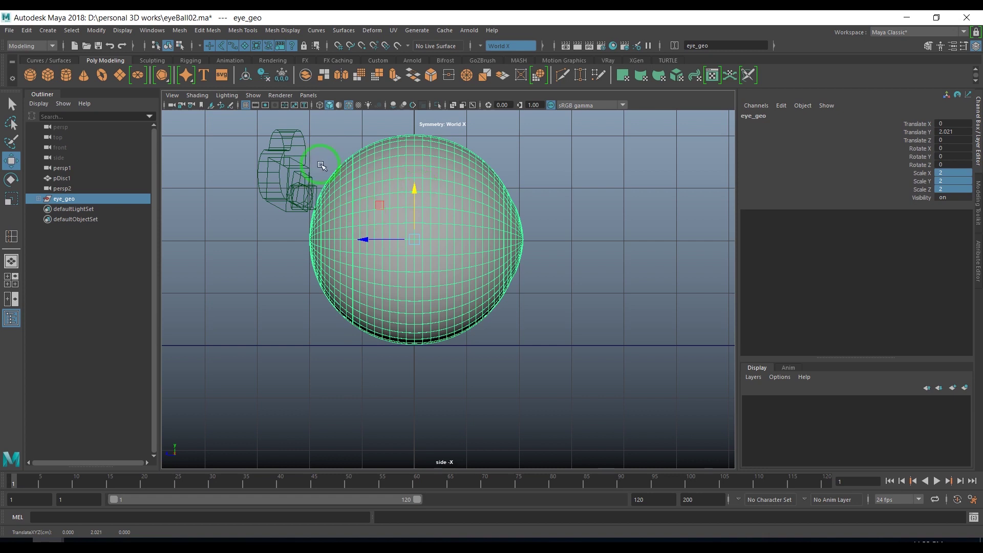
{"action": "left_click", "coordinate": [308, 95]}
{"action": "mouse_move", "coordinate": [349, 106]}
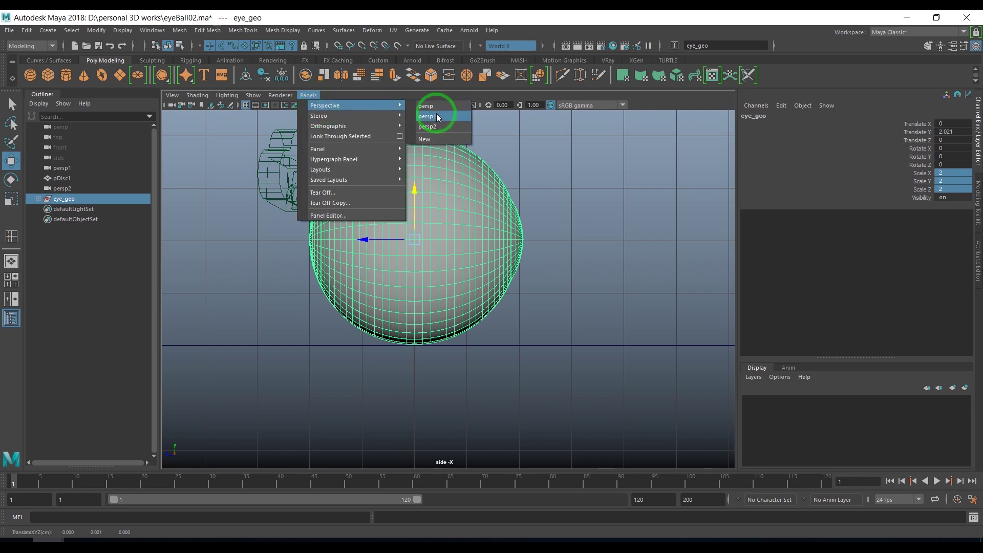
- Look through the persp1 camera and keep V-Ray as the renderer in Render Settings
{"action": "left_click", "coordinate": [437, 116]}
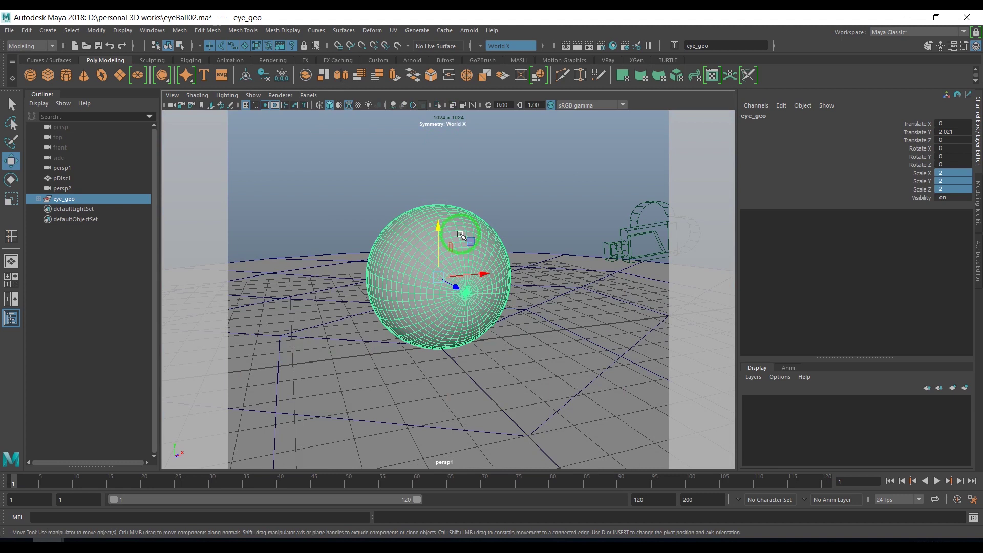
{"action": "left_click", "coordinate": [604, 50]}
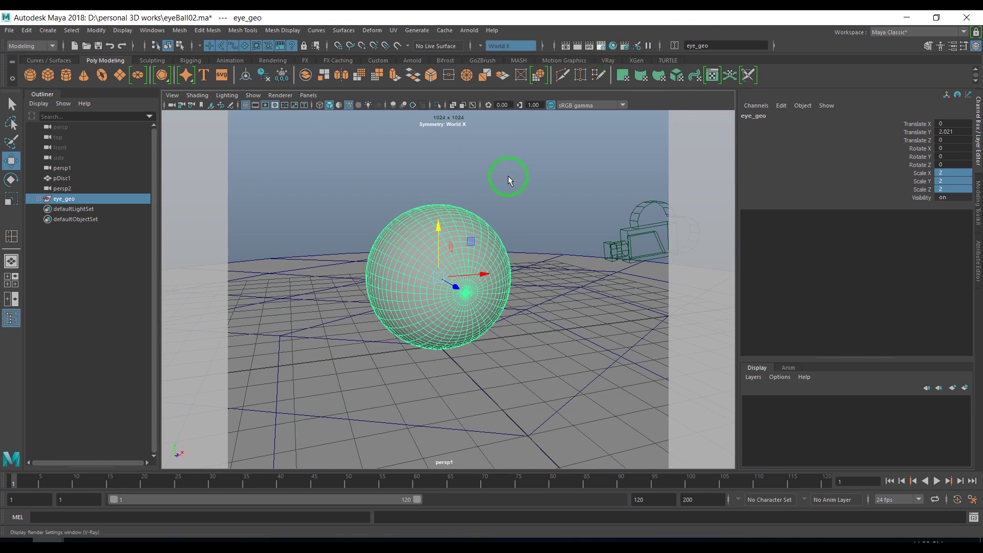
{"action": "mouse_move", "coordinate": [706, 127]}
{"action": "left_mouse_down"}
{"action": "mouse_move", "coordinate": [618, 90]}
{"action": "mouse_move", "coordinate": [616, 116]}
{"action": "left_mouse_up"}
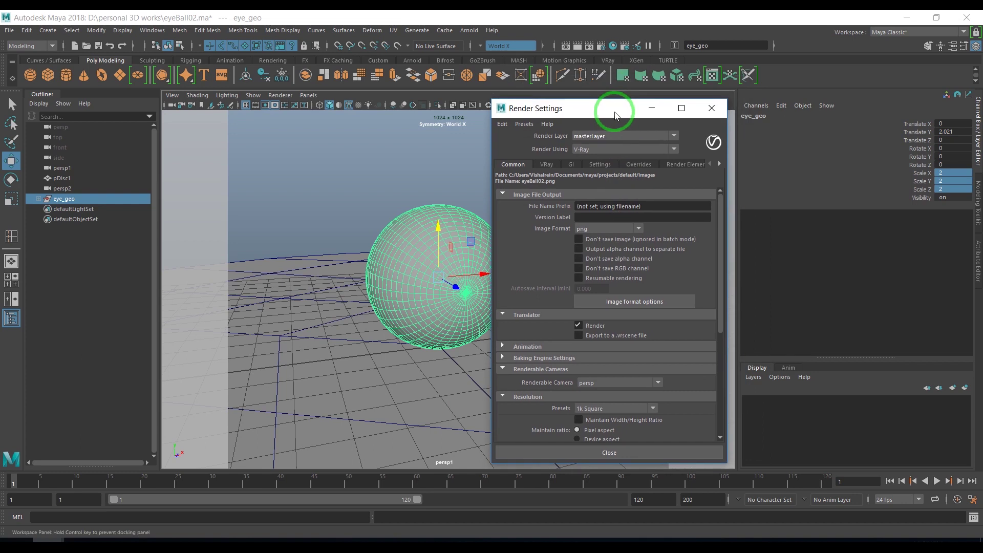
{"action": "left_click", "coordinate": [604, 149]}
{"action": "left_click", "coordinate": [604, 148]}
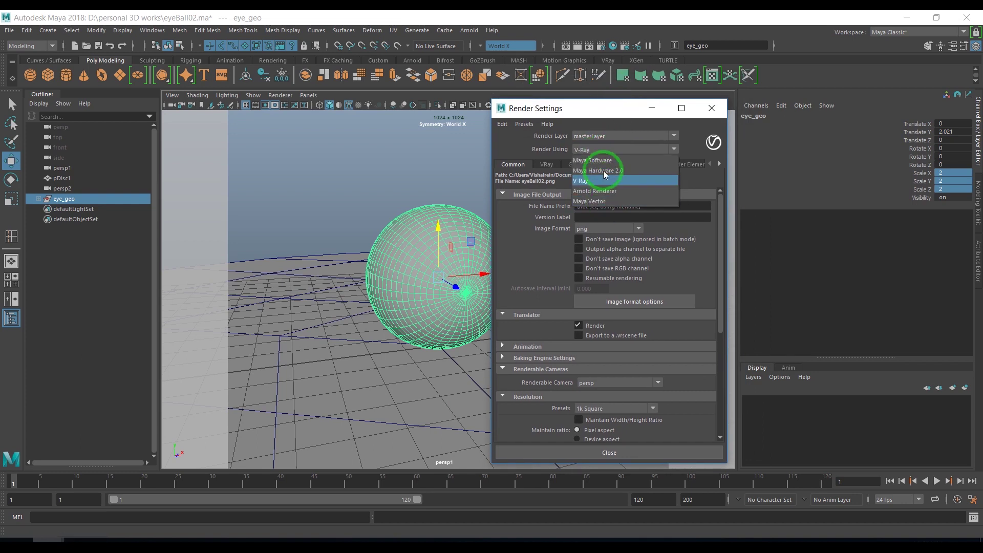
{"action": "left_click", "coordinate": [606, 182]}
{"action": "left_click_drag", "start_coordinate": [572, 108], "coordinate": [590, 111]}
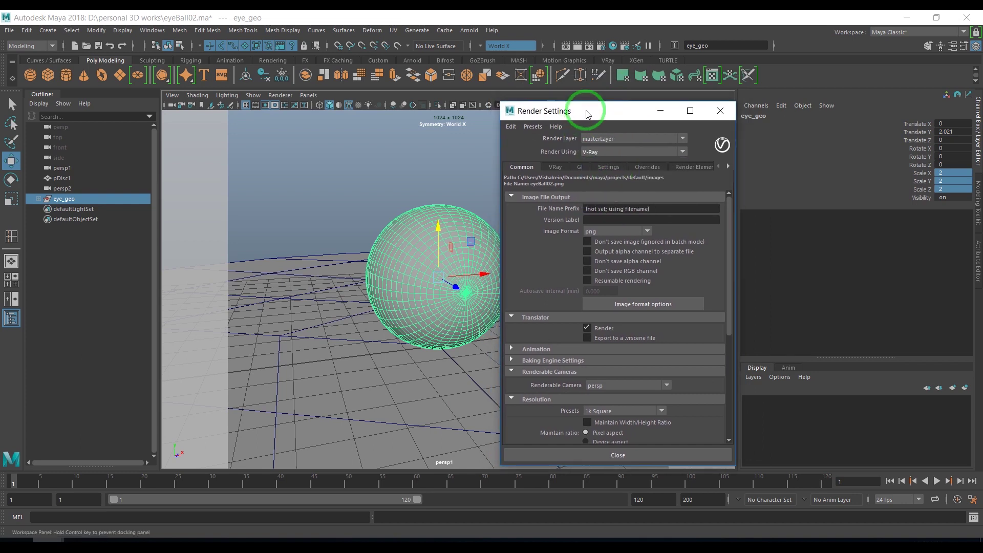
- Set the V-Ray image to 600 x 600, keep the VFB on and disable sRGB conversion
{"action": "scroll", "coordinate": [641, 382], "scroll_direction": "down", "scroll_amount": 3}
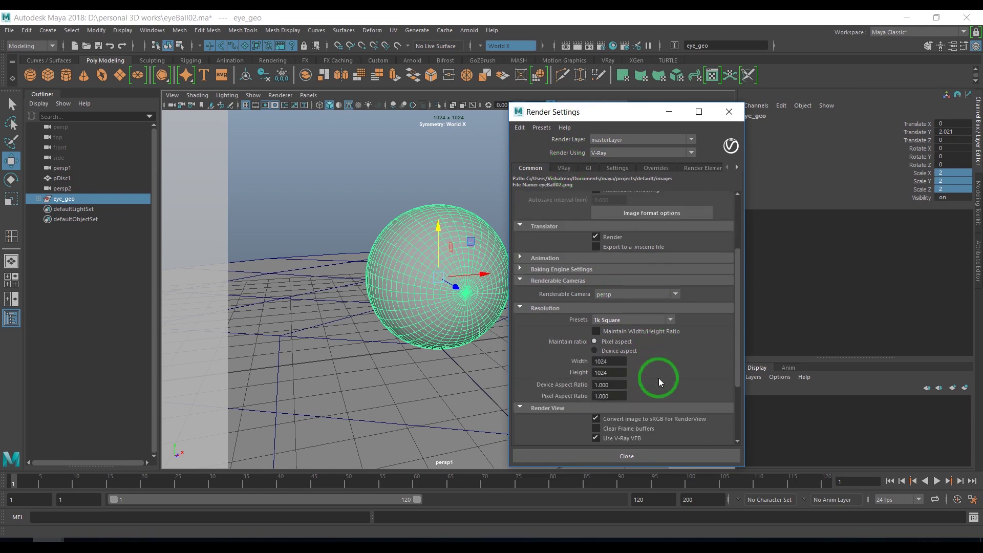
{"action": "left_click", "coordinate": [618, 360]}
{"action": "type", "text": "600"}
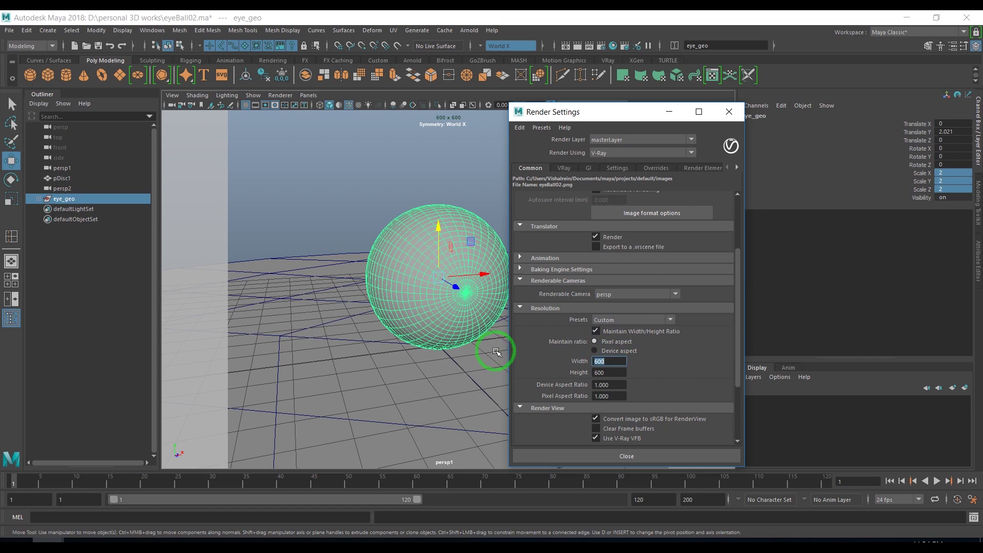
{"action": "scroll", "coordinate": [666, 353], "scroll_direction": "down", "scroll_amount": 1}
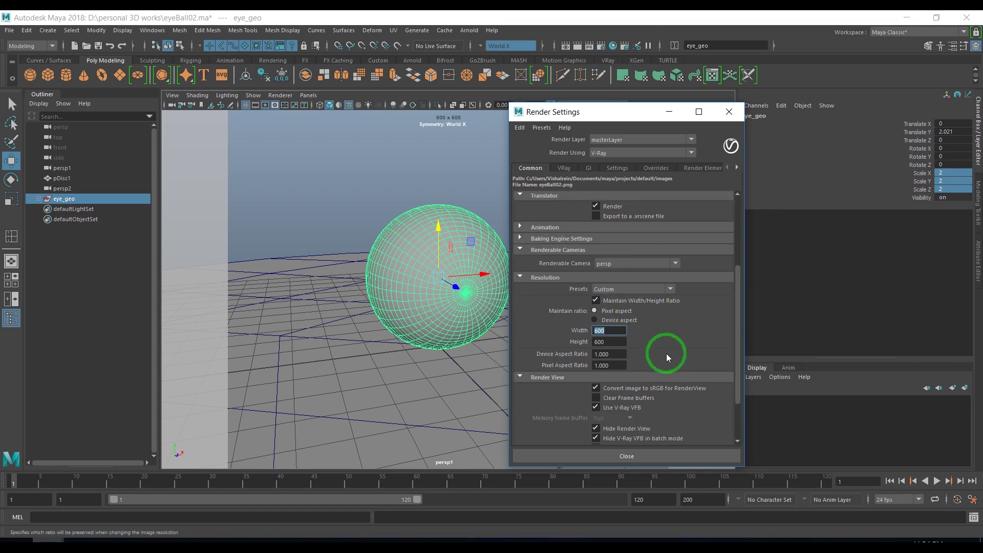
{"action": "scroll", "coordinate": [667, 355], "scroll_direction": "down", "scroll_amount": 2}
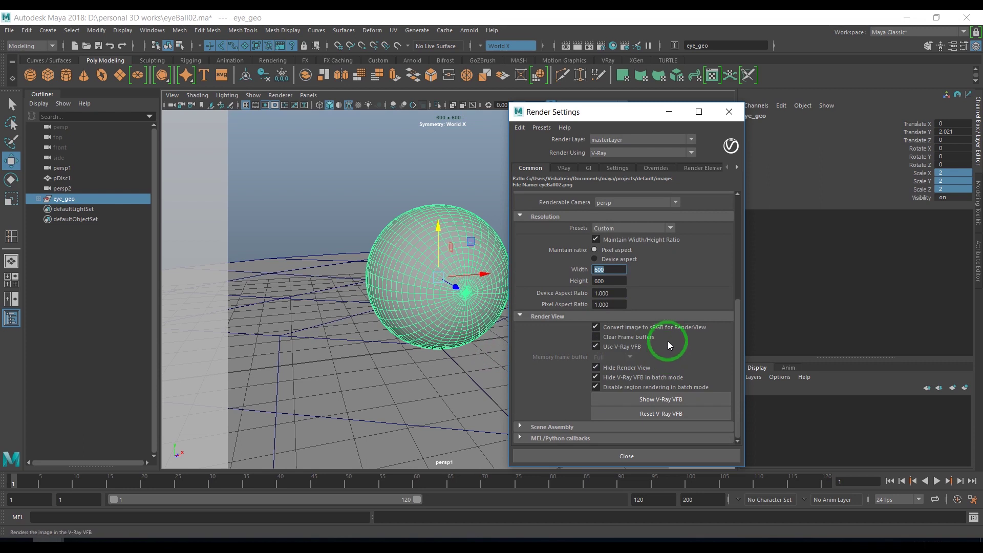
{"action": "left_click", "coordinate": [638, 346]}
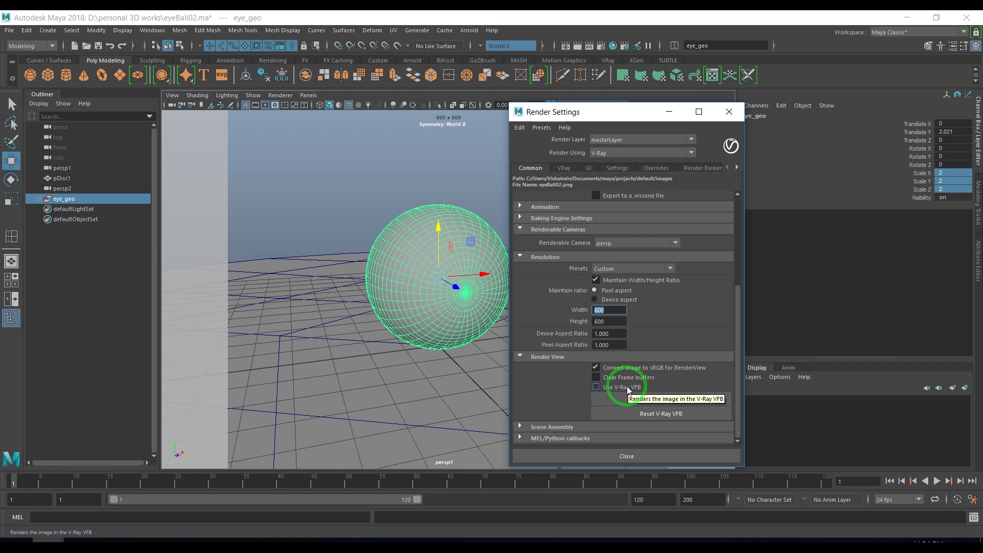
{"action": "left_click", "coordinate": [629, 391]}
{"action": "scroll", "coordinate": [629, 390], "scroll_direction": "down", "scroll_amount": 2}
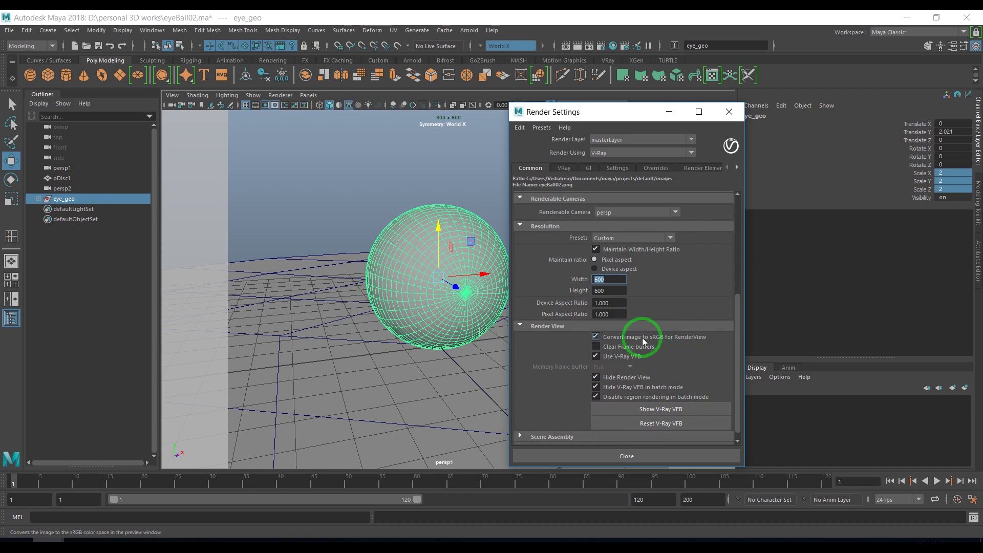
{"action": "left_click", "coordinate": [602, 338]}
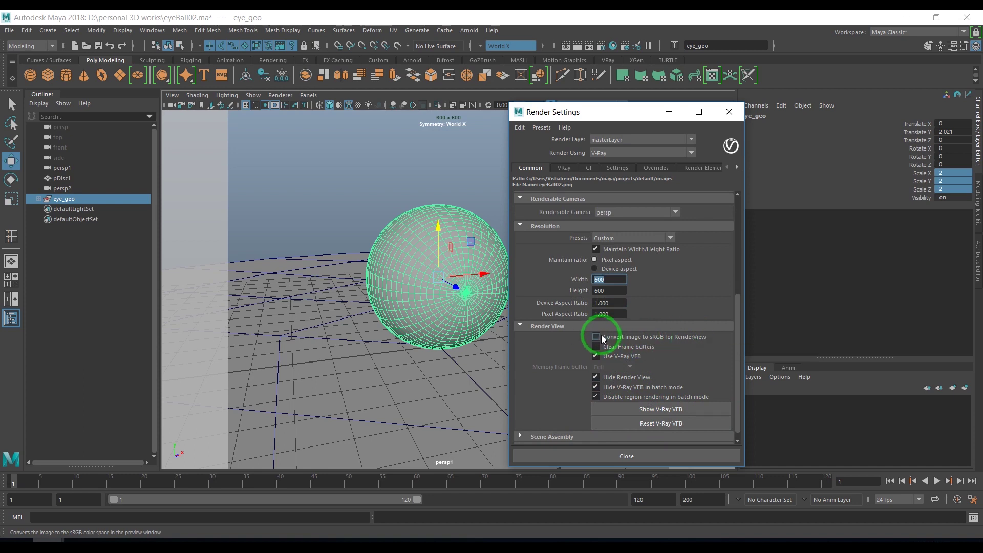
{"action": "left_click", "coordinate": [602, 337]}
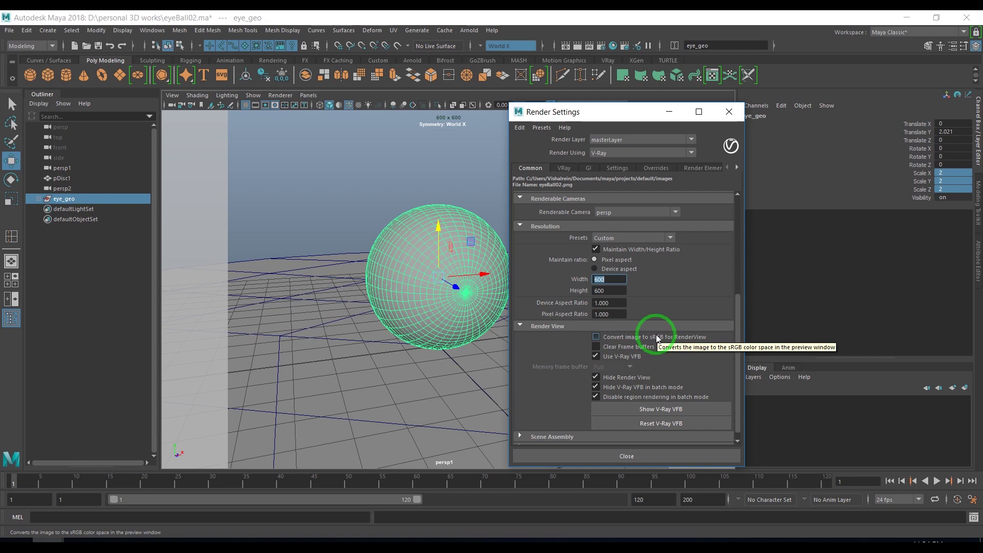
{"action": "left_click_drag", "start_coordinate": [591, 117], "coordinate": [760, 141]}
{"action": "left_click", "coordinate": [425, 236]}
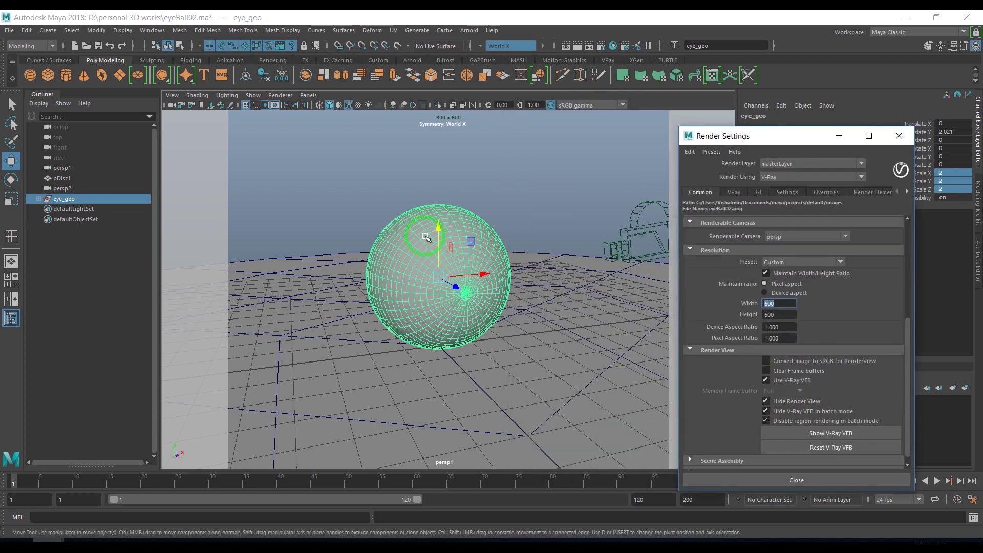
- Hide the Outer_eye_geo shell and select the Inner_eye_geo sphere
{"action": "left_click_drag", "start_coordinate": [352, 205], "coordinate": [491, 339]}
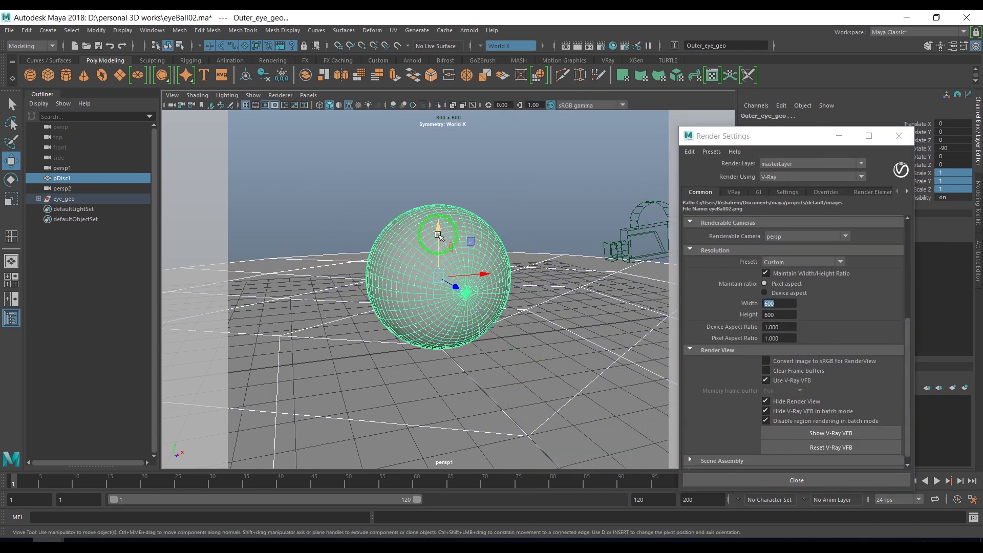
{"action": "mouse_move", "coordinate": [439, 235]}
{"action": "right_mouse_down"}
{"action": "mouse_move", "coordinate": [495, 523]}
{"action": "mouse_move", "coordinate": [511, 527]}
{"action": "right_mouse_up"}
{"action": "left_click", "coordinate": [454, 170]}
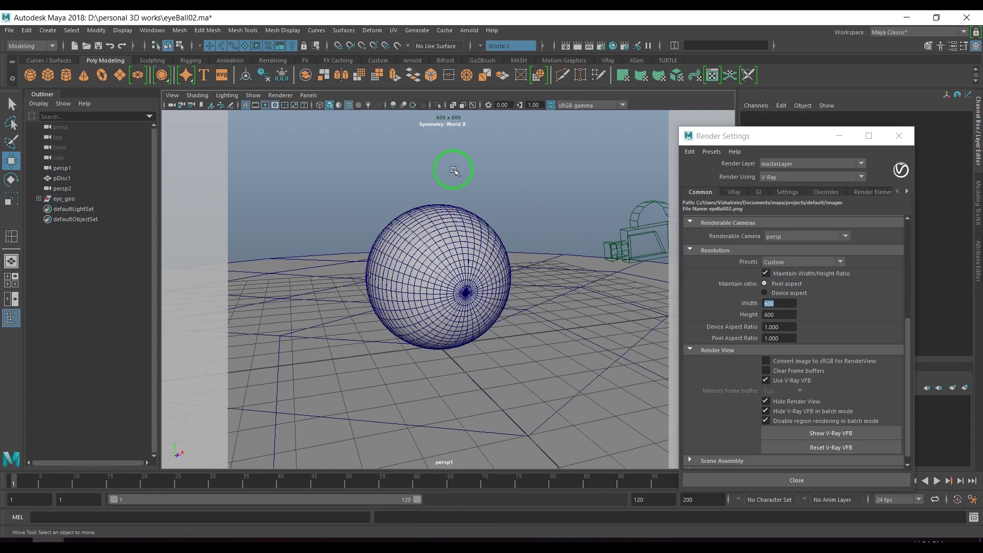
{"action": "left_click", "coordinate": [39, 198]}
{"action": "left_click", "coordinate": [97, 211]}
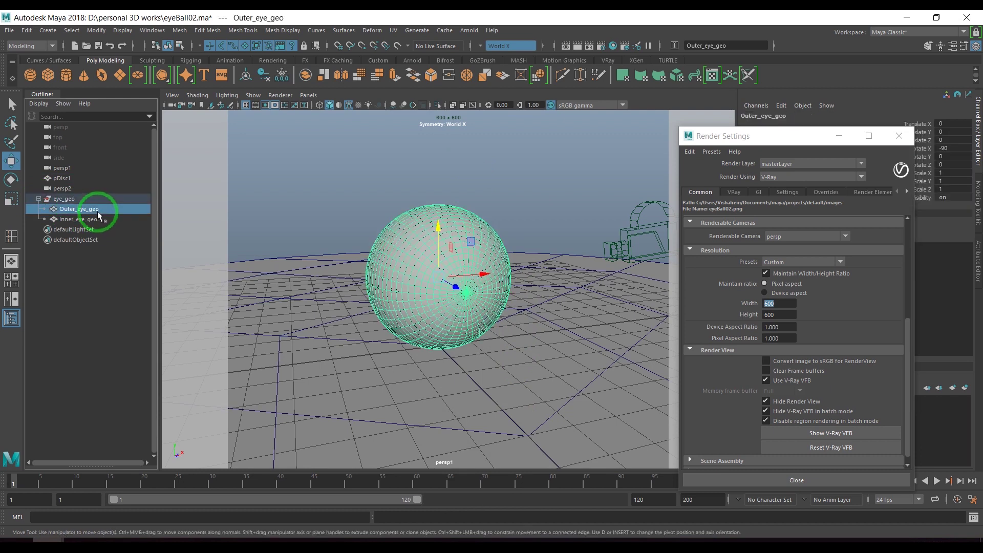
{"action": "key", "text": "ctrl+h"}
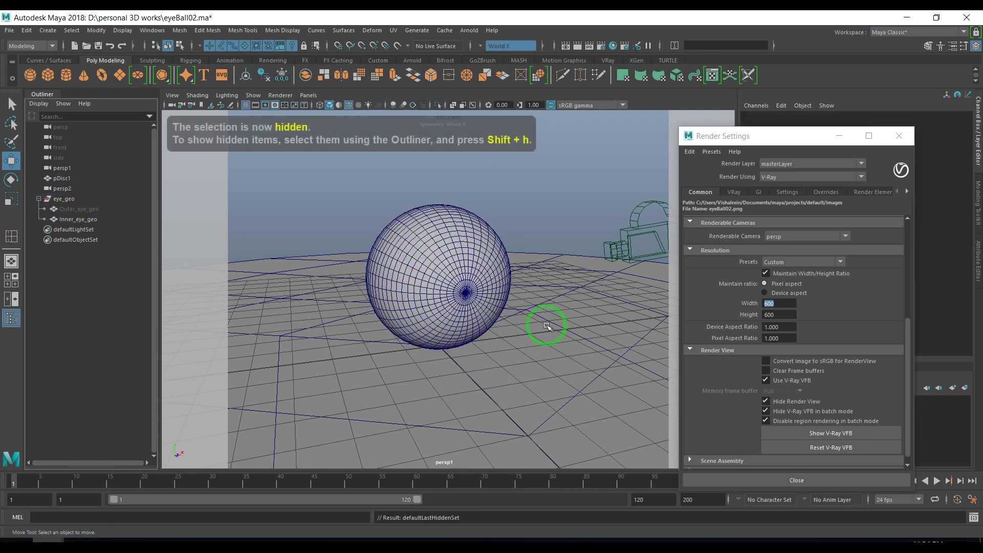
{"action": "left_click", "coordinate": [480, 293]}
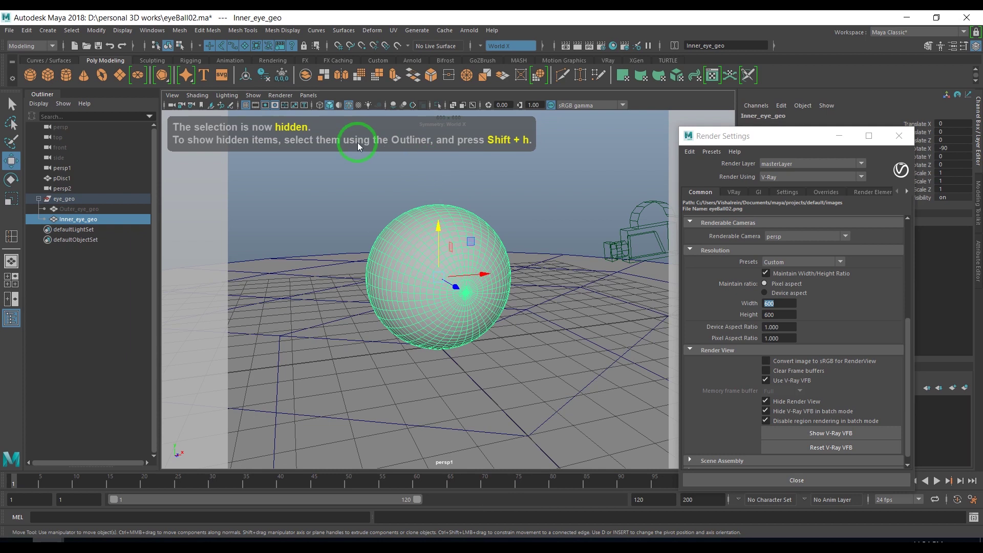
- Put away Render Settings and tumble persp1 to face the eyeball's pupil
{"action": "left_click", "coordinate": [313, 96]}
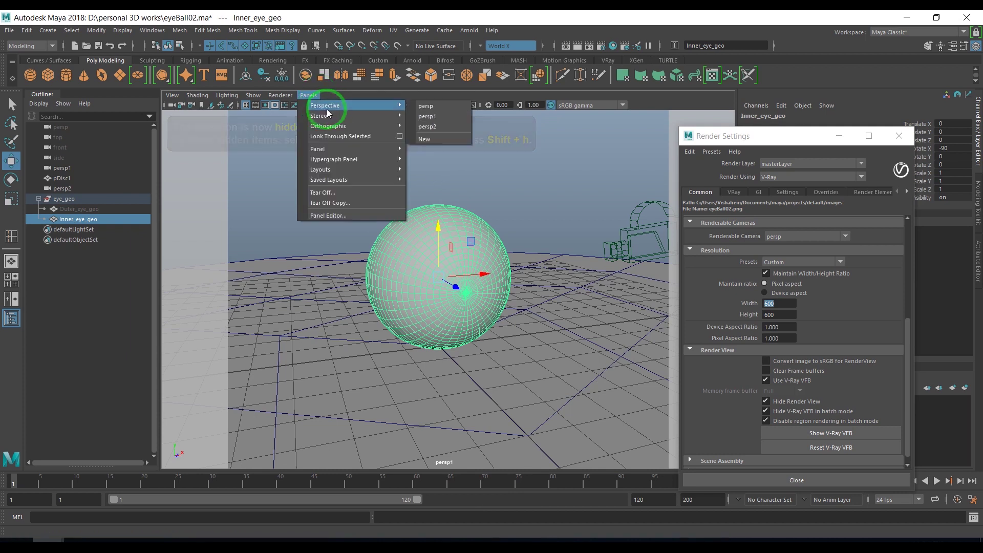
{"action": "left_click", "coordinate": [442, 109]}
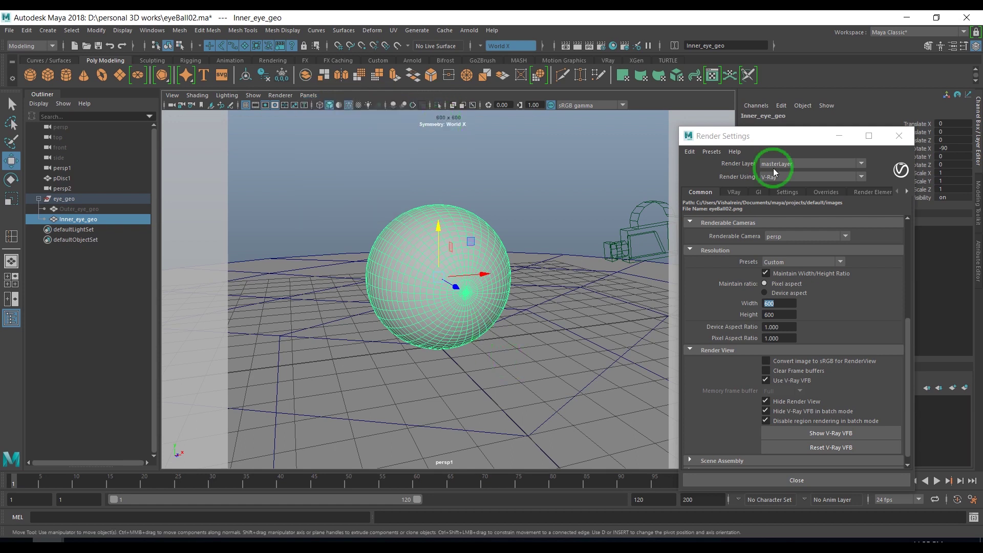
{"action": "left_click", "coordinate": [839, 136]}
{"action": "left_click", "coordinate": [170, 105]}
{"action": "mouse_move", "coordinate": [449, 230]}
{"action": "left_mouse_down", "text": "alt"}
{"action": "mouse_move", "coordinate": [620, 254]}
{"action": "mouse_move", "coordinate": [464, 284]}
{"action": "mouse_move", "coordinate": [501, 303]}
{"action": "mouse_move", "coordinate": [484, 303]}
{"action": "mouse_move", "coordinate": [505, 323]}
{"action": "mouse_move", "coordinate": [467, 320]}
{"action": "mouse_move", "coordinate": [475, 323]}
{"action": "left_mouse_up", "text": "alt"}
{"action": "scroll", "coordinate": [463, 281], "scroll_direction": "up", "scroll_amount": 3}
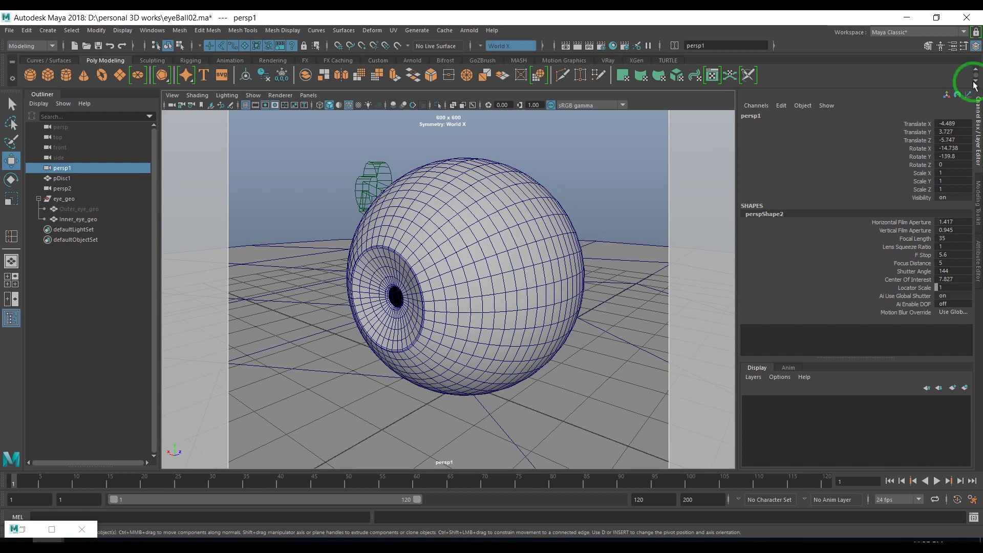
- Lock persp1's translate, rotate and scale channels in the Channel Box
{"action": "left_click_drag", "start_coordinate": [910, 128], "coordinate": [917, 189]}
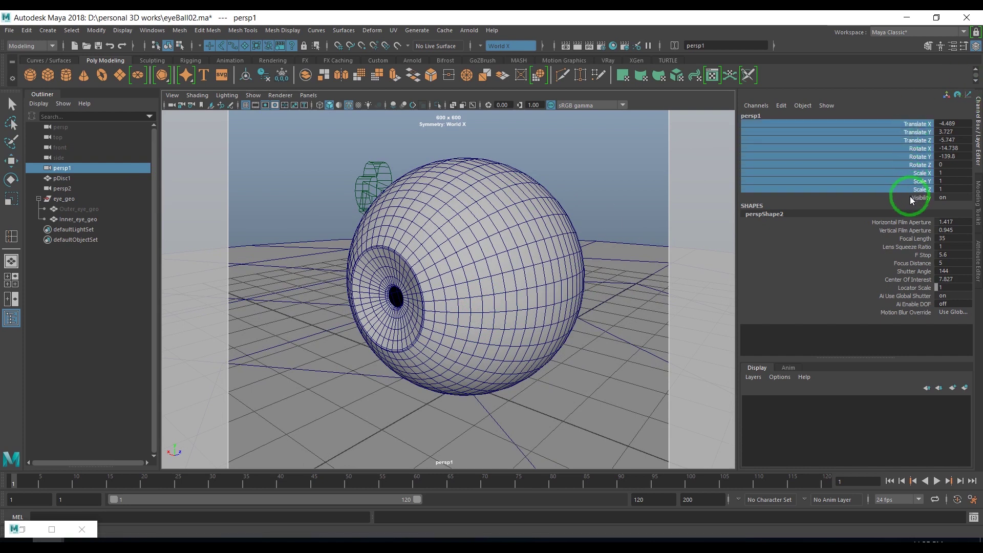
{"action": "right_click", "coordinate": [926, 149]}
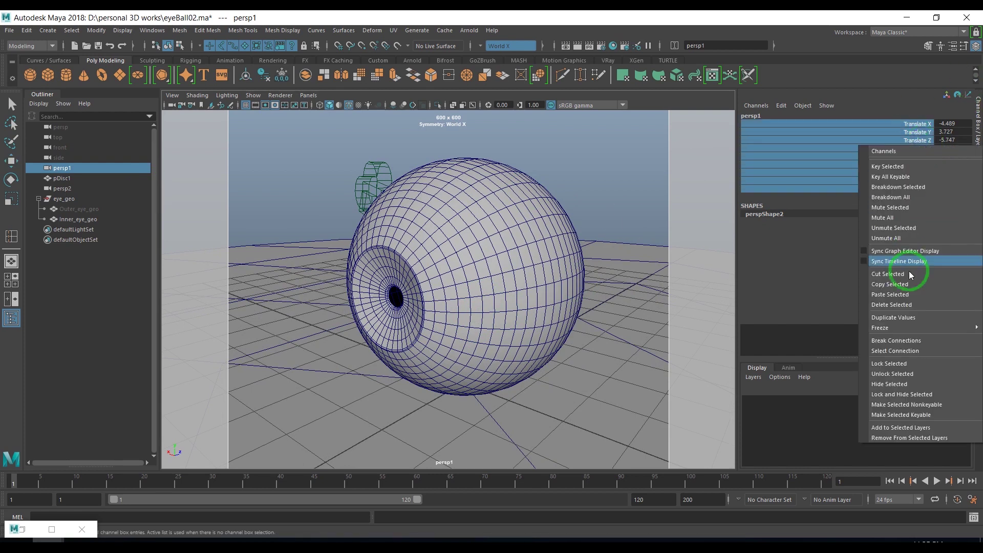
{"action": "left_click", "coordinate": [907, 358]}
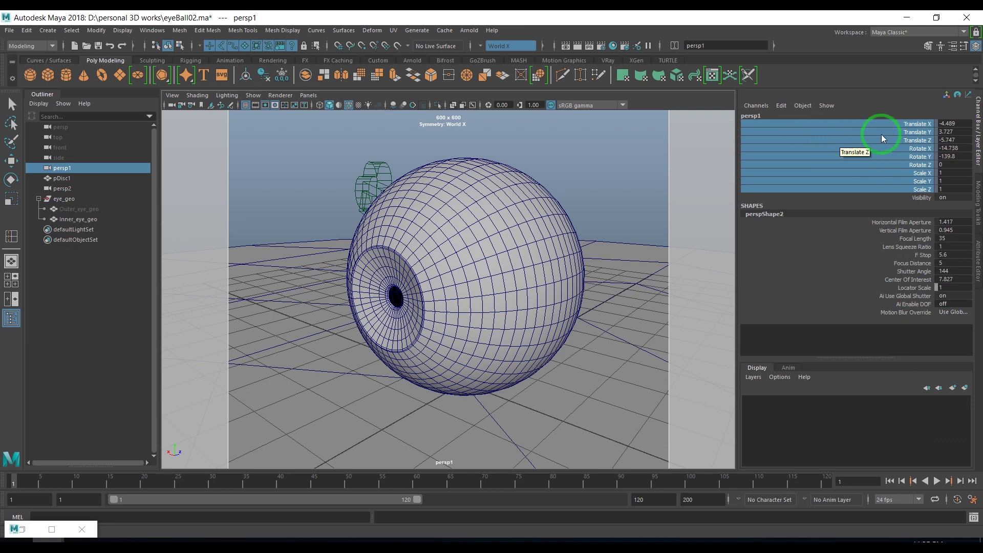
- Delete the spare persp2 camera from the scene
{"action": "left_click", "coordinate": [575, 158]}
{"action": "key", "text": "w"}
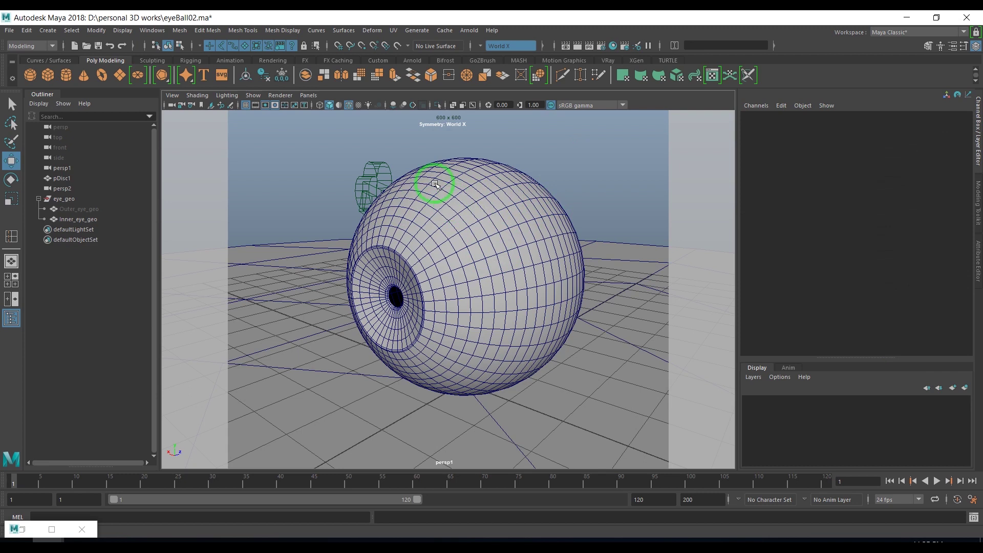
{"action": "left_click", "coordinate": [375, 173]}
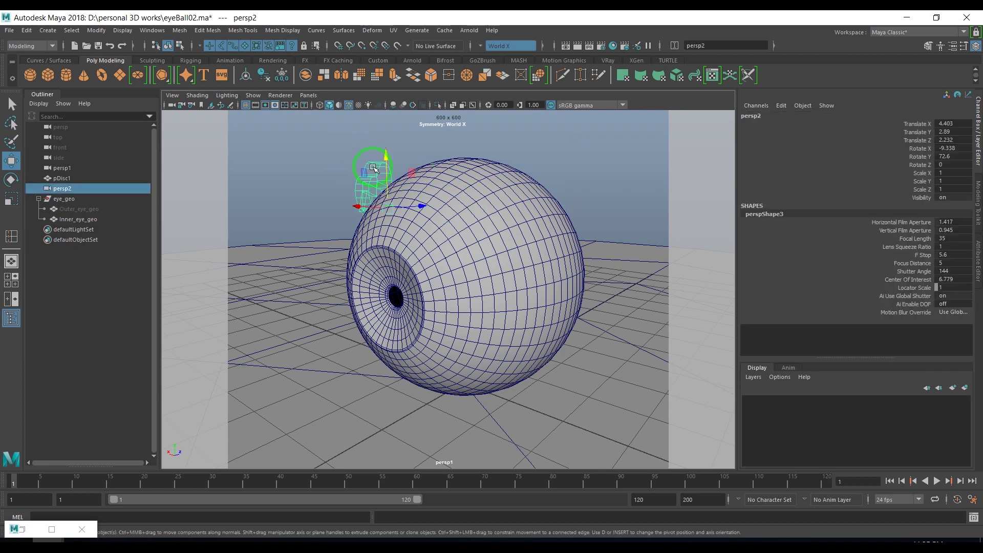
{"action": "key", "text": "Delete"}
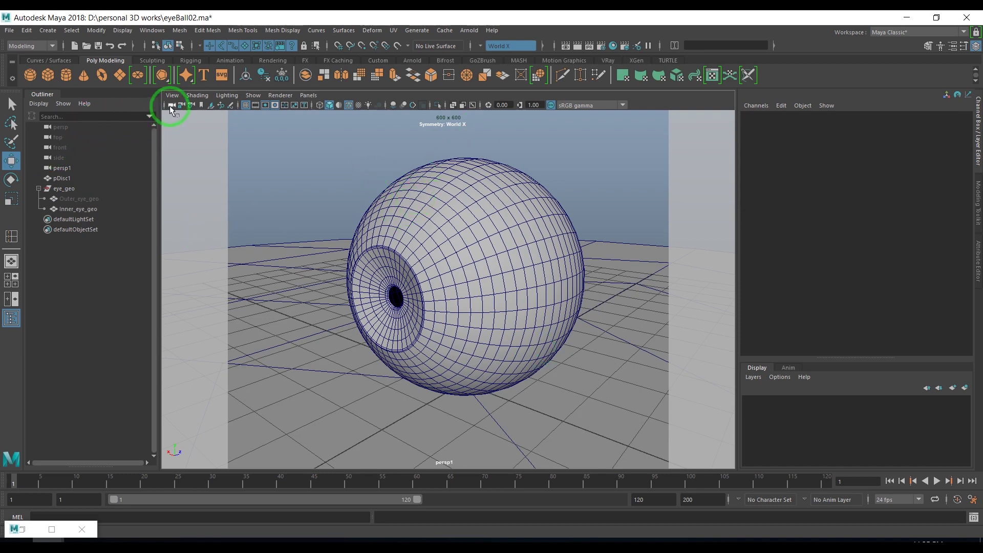
{"action": "left_click", "coordinate": [458, 235]}
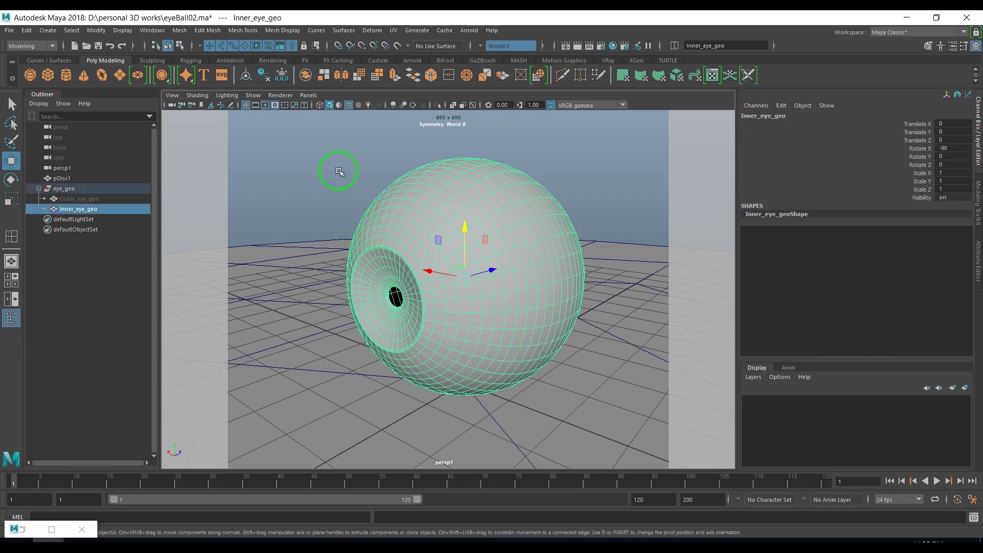
- From the default persp view, create a V-Ray Sphere Light and raise it beside the eyeball
{"action": "left_click", "coordinate": [309, 95]}
{"action": "mouse_move", "coordinate": [353, 106]}
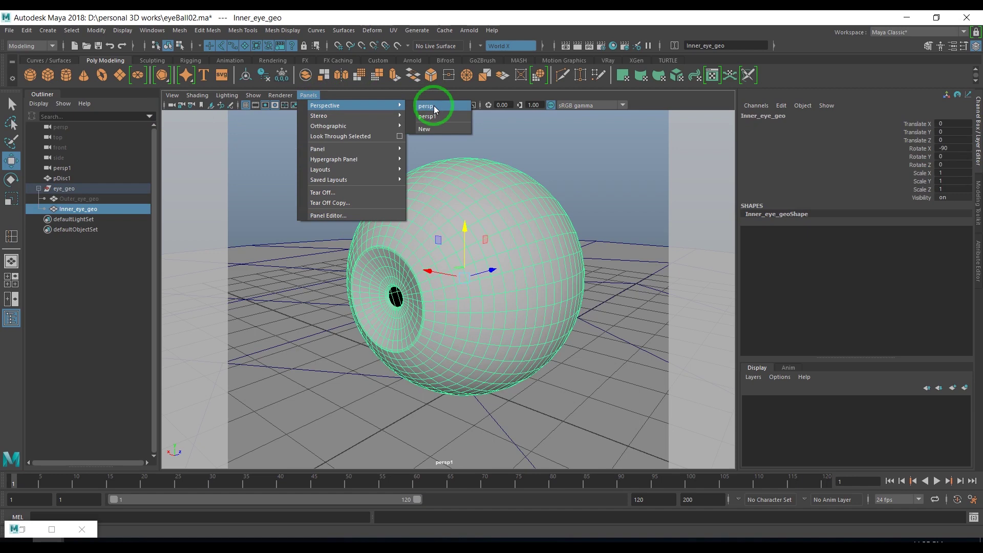
{"action": "left_click", "coordinate": [434, 105]}
{"action": "scroll", "coordinate": [452, 231], "scroll_direction": "down", "scroll_amount": 5}
{"action": "scroll", "coordinate": [452, 230], "scroll_direction": "down", "scroll_amount": 5}
{"action": "mouse_move", "coordinate": [384, 298]}
{"action": "left_mouse_down", "text": "alt"}
{"action": "mouse_move", "coordinate": [457, 303]}
{"action": "mouse_move", "coordinate": [456, 311]}
{"action": "mouse_move", "coordinate": [391, 296]}
{"action": "left_mouse_up", "text": "alt"}
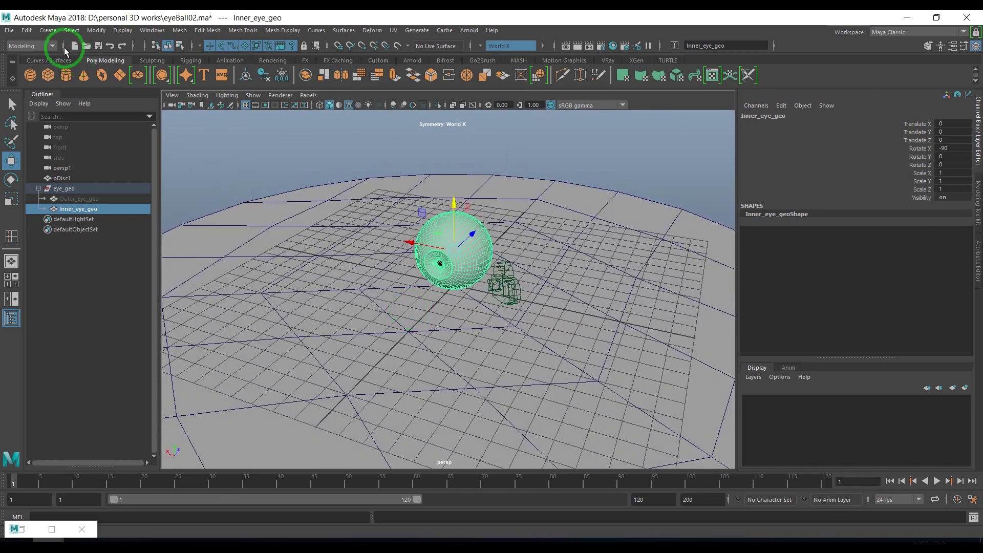
{"action": "left_click", "coordinate": [48, 31]}
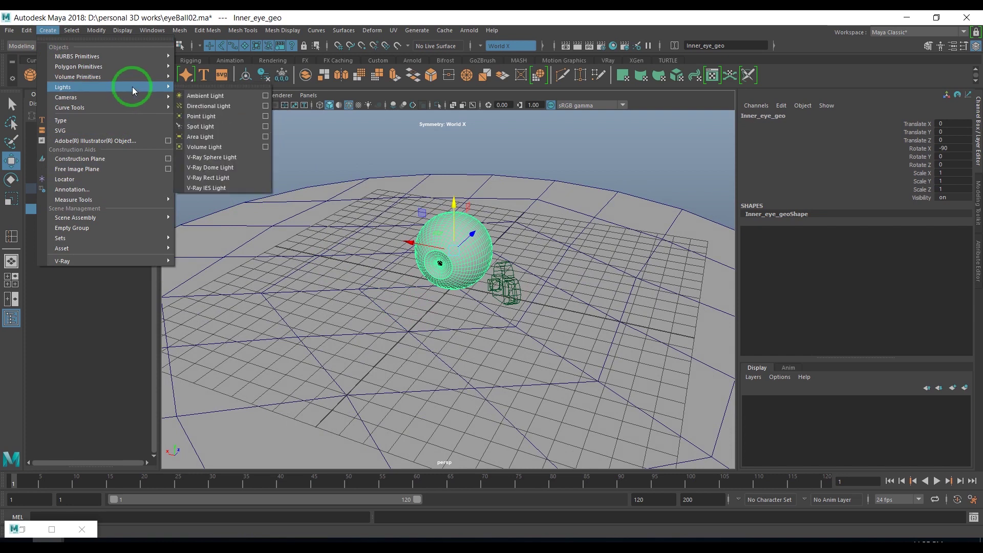
{"action": "left_click", "coordinate": [226, 157]}
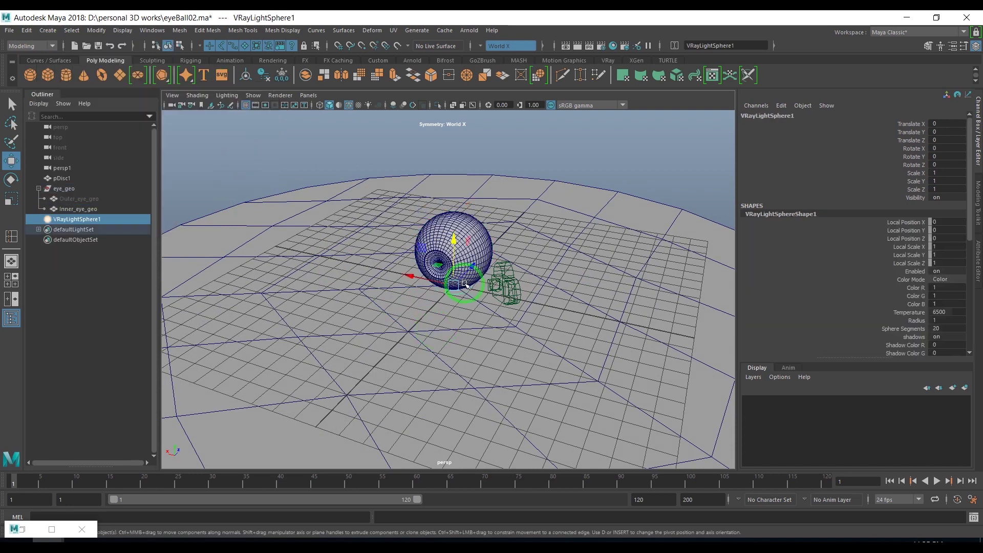
{"action": "mouse_move", "coordinate": [467, 285]}
{"action": "left_mouse_down", "text": "alt"}
{"action": "mouse_move", "coordinate": [464, 277]}
{"action": "mouse_move", "coordinate": [340, 288]}
{"action": "mouse_move", "coordinate": [303, 325]}
{"action": "mouse_move", "coordinate": [267, 258]}
{"action": "mouse_move", "coordinate": [262, 177]}
{"action": "left_mouse_up", "text": "alt"}
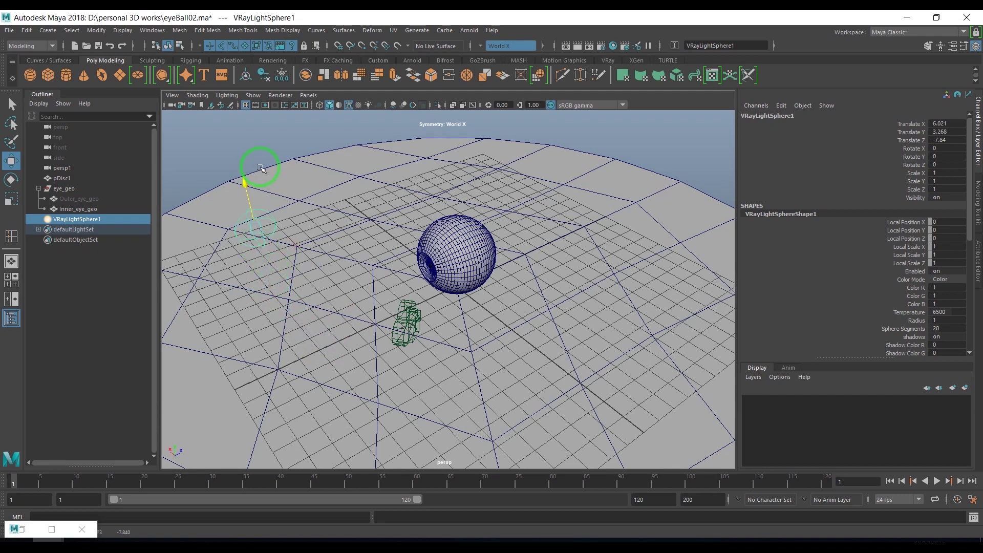
{"action": "mouse_move", "coordinate": [270, 258]}
{"action": "left_mouse_down", "text": "alt"}
{"action": "mouse_move", "coordinate": [375, 263]}
{"action": "mouse_move", "coordinate": [340, 285]}
{"action": "mouse_move", "coordinate": [417, 281]}
{"action": "mouse_move", "coordinate": [369, 276]}
{"action": "left_mouse_up", "text": "alt"}
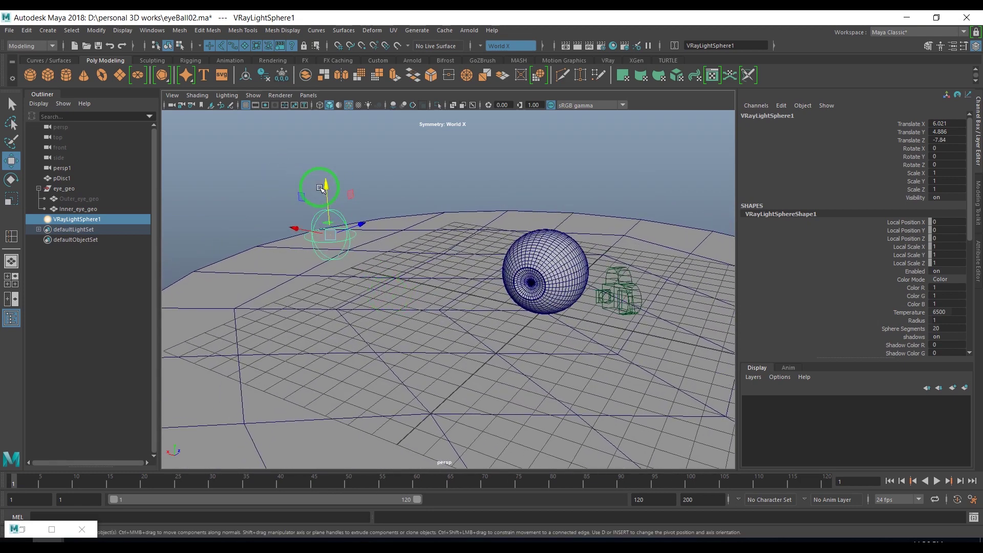
{"action": "mouse_move", "coordinate": [327, 176]}
{"action": "left_mouse_down"}
{"action": "mouse_move", "coordinate": [330, 154]}
{"action": "mouse_move", "coordinate": [366, 234]}
{"action": "left_mouse_up"}
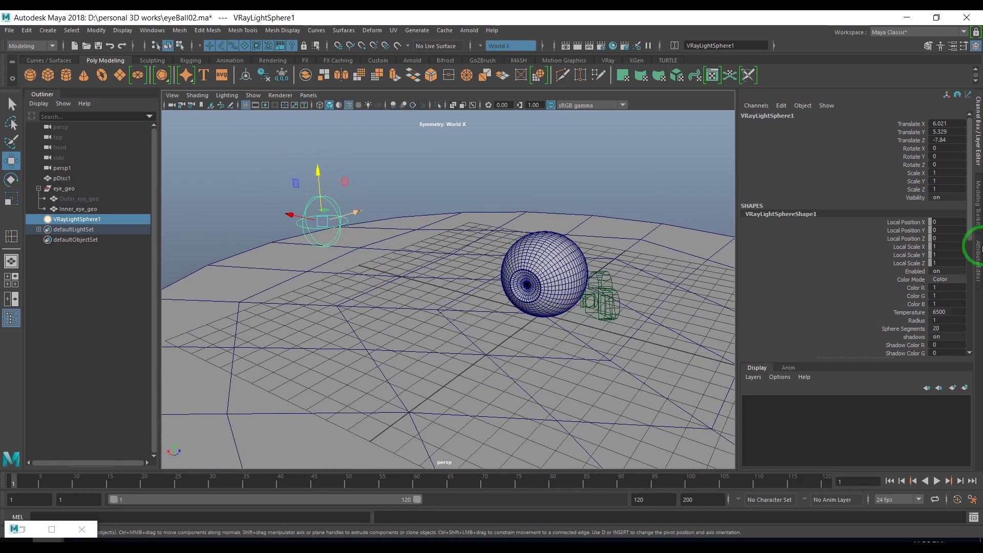
- Set the sphere light's Radius to 0.4 and return to the persp1 camera
{"action": "left_click", "coordinate": [977, 262]}
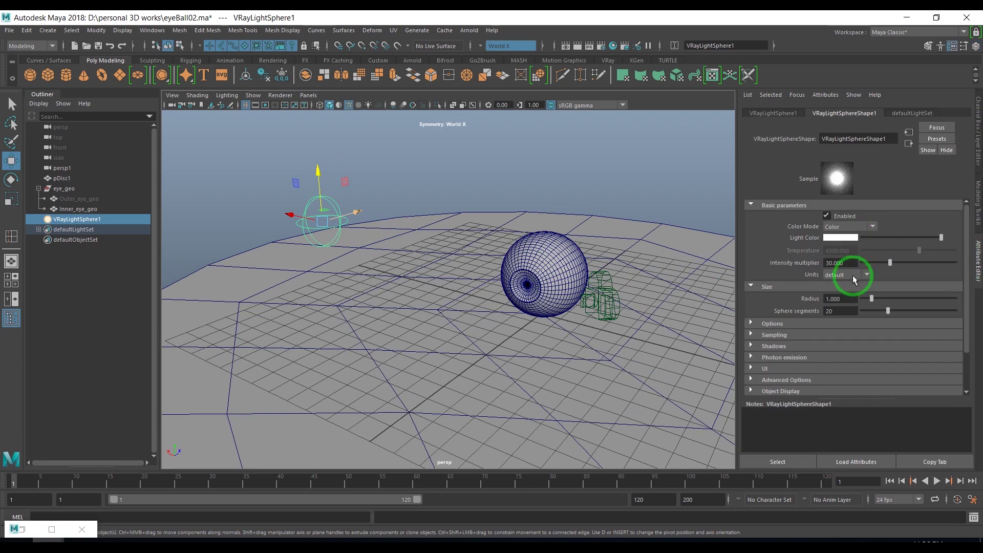
{"action": "left_click", "coordinate": [845, 298]}
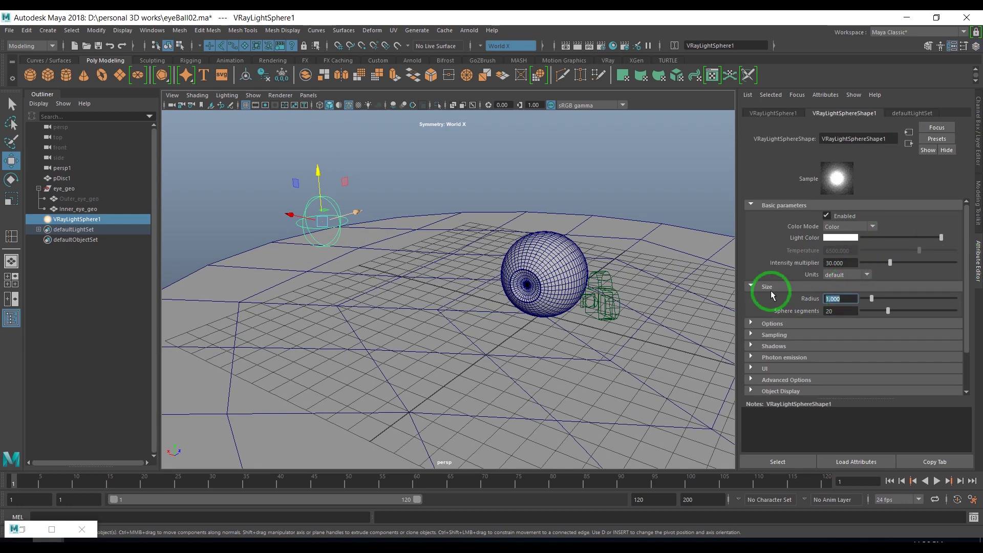
{"action": "type", "text": "0.3"}
{"action": "key", "text": "Return"}
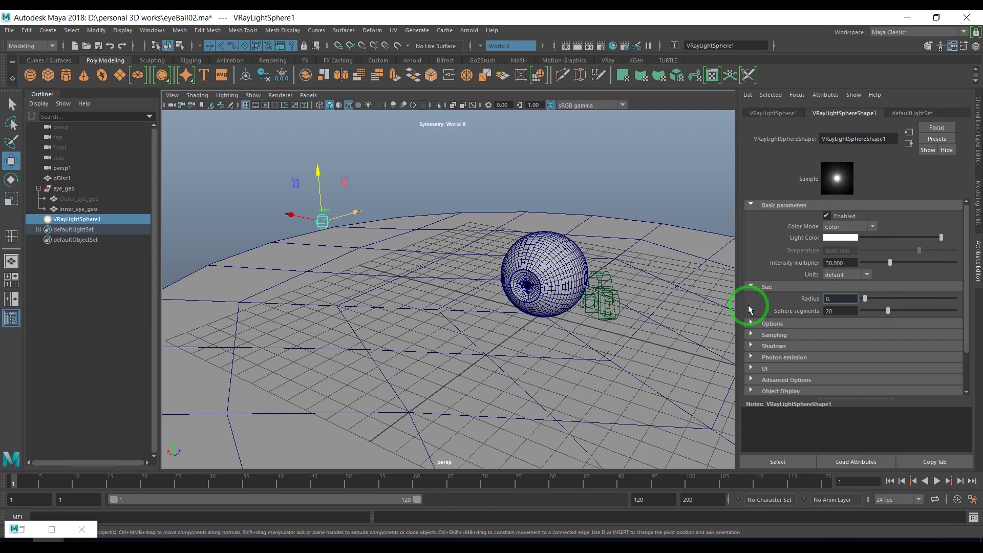
{"action": "key", "text": "Return"}
{"action": "mouse_move", "coordinate": [367, 292]}
{"action": "left_mouse_down", "text": "alt"}
{"action": "mouse_move", "coordinate": [397, 296]}
{"action": "mouse_move", "coordinate": [425, 277]}
{"action": "left_mouse_up", "text": "alt"}
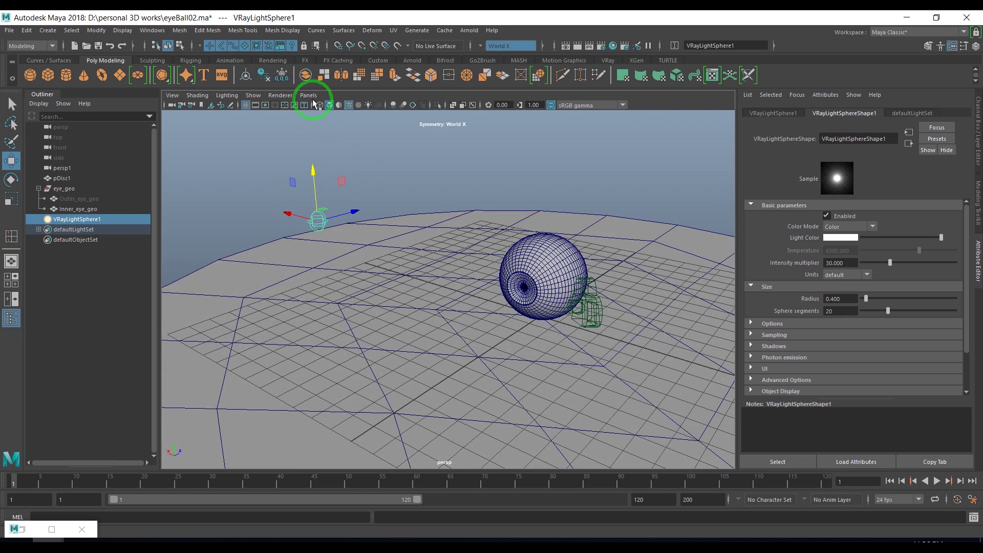
{"action": "left_click", "coordinate": [308, 96]}
{"action": "left_click", "coordinate": [436, 118]}
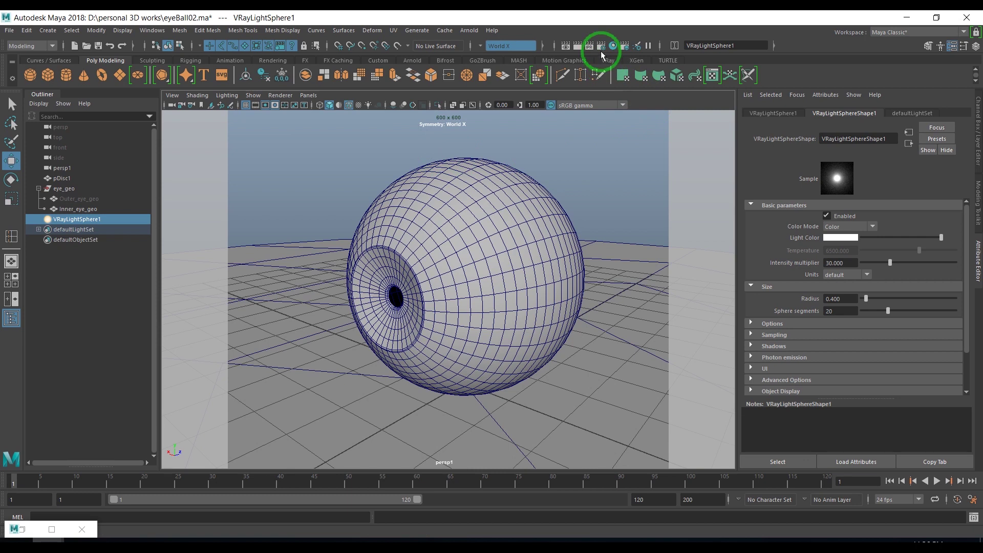
- Open the V-Ray VFB, clear the render region, render from persp1 and toggle sRGB display
{"action": "left_click", "coordinate": [600, 45]}
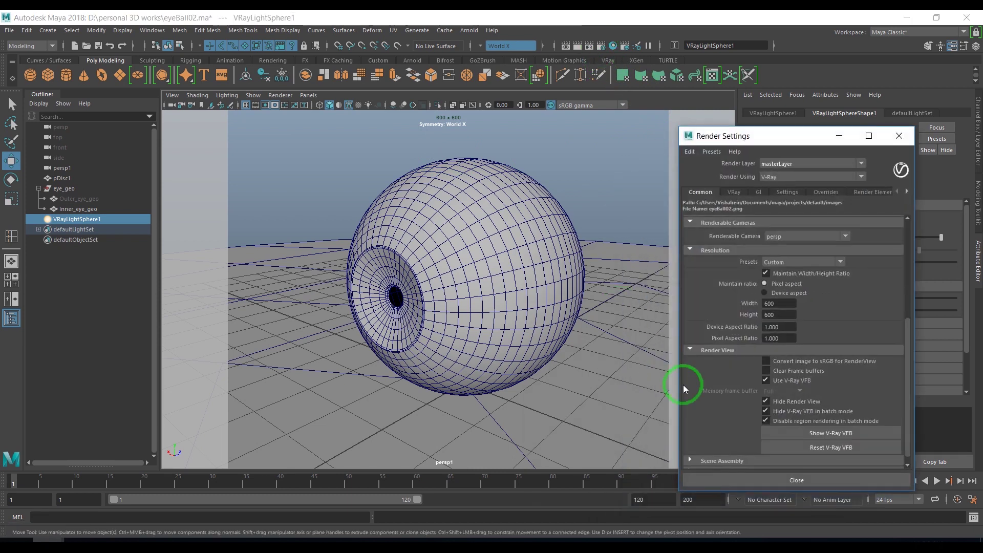
{"action": "left_click", "coordinate": [849, 439]}
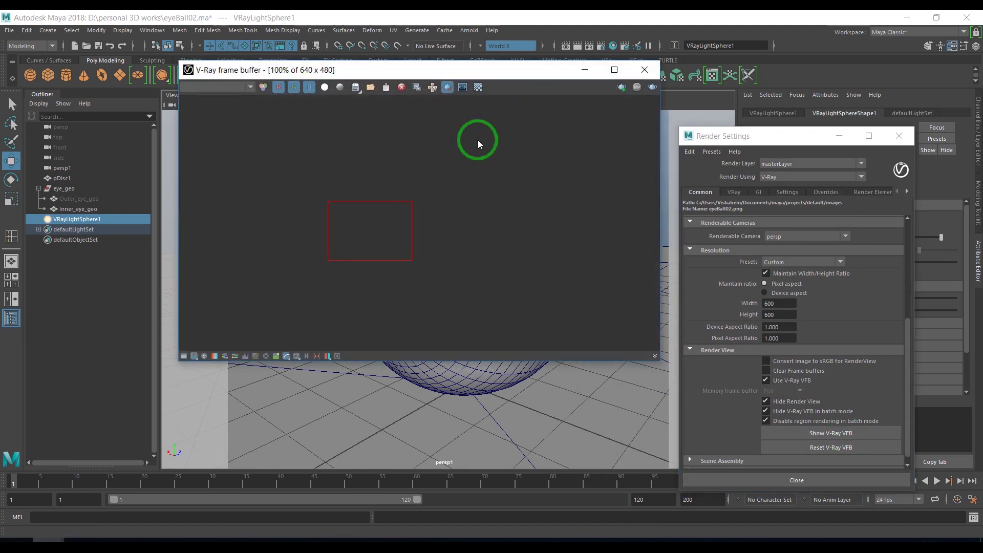
{"action": "left_click", "coordinate": [447, 87]}
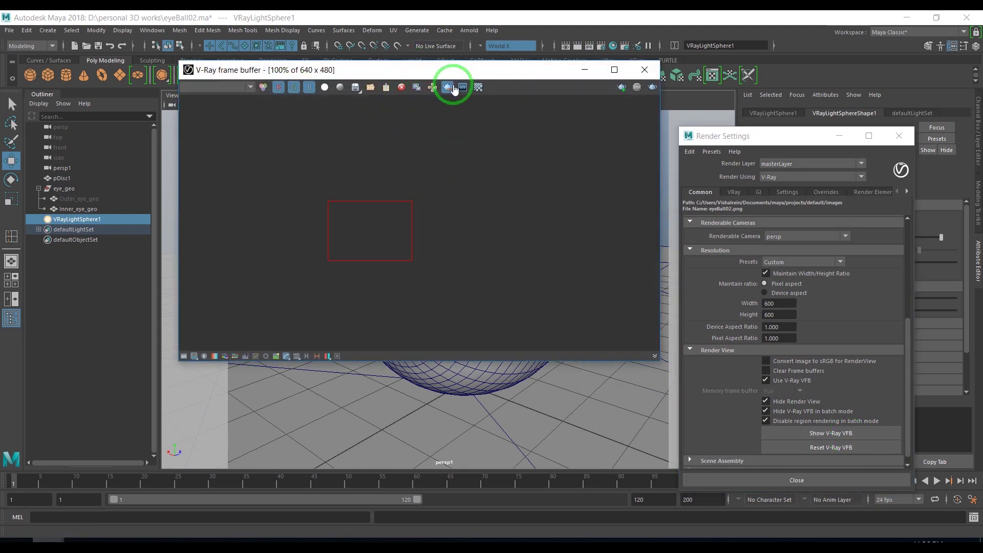
{"action": "left_click", "coordinate": [653, 88]}
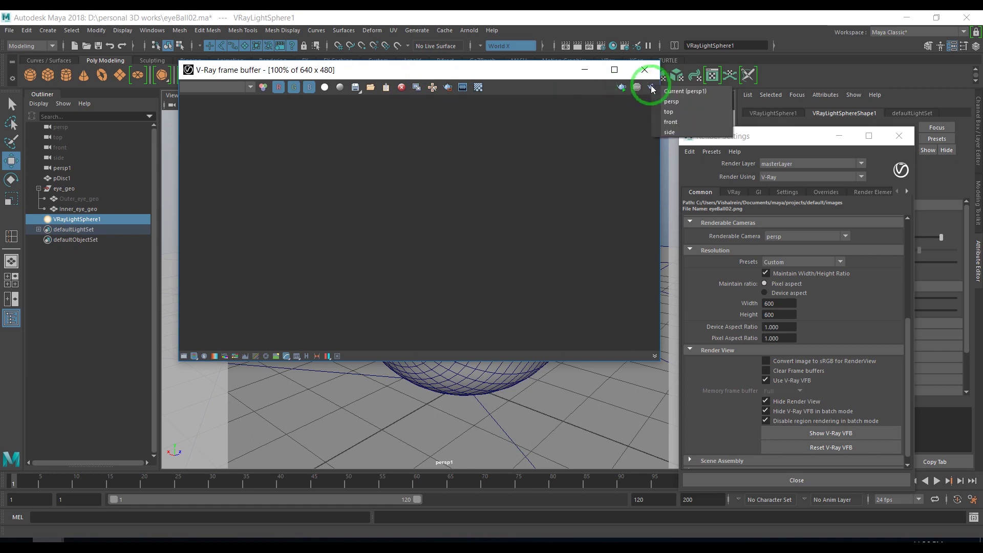
{"action": "left_click", "coordinate": [691, 95]}
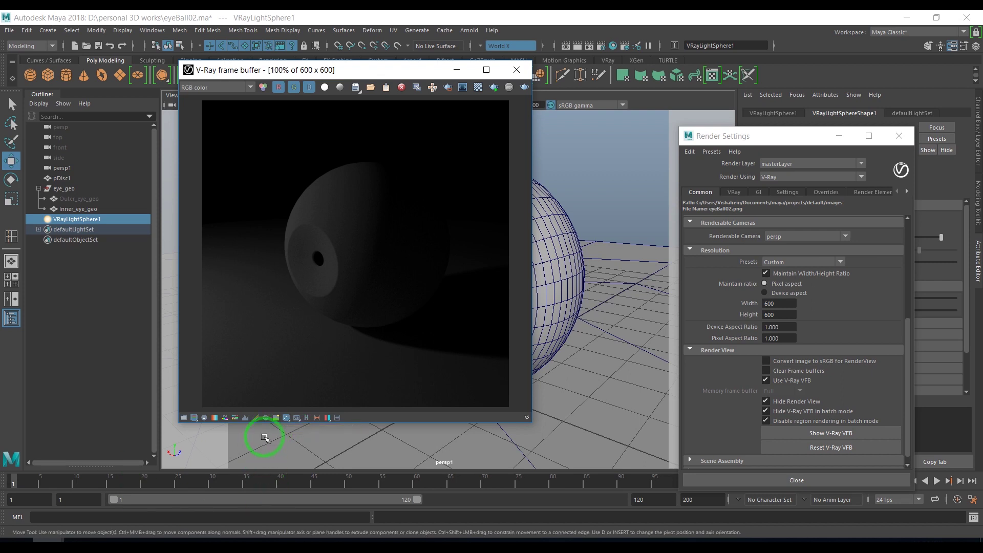
{"action": "left_click", "coordinate": [286, 421]}
{"action": "left_click", "coordinate": [286, 421]}
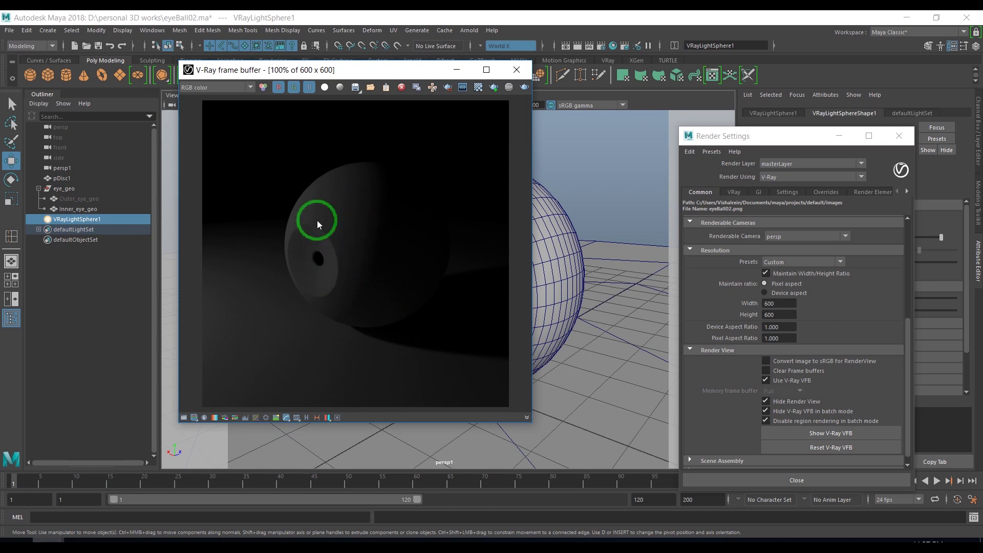
- In the GI tab, switch GI off and back on, then minimise the frame buffer
{"action": "left_click", "coordinate": [759, 193]}
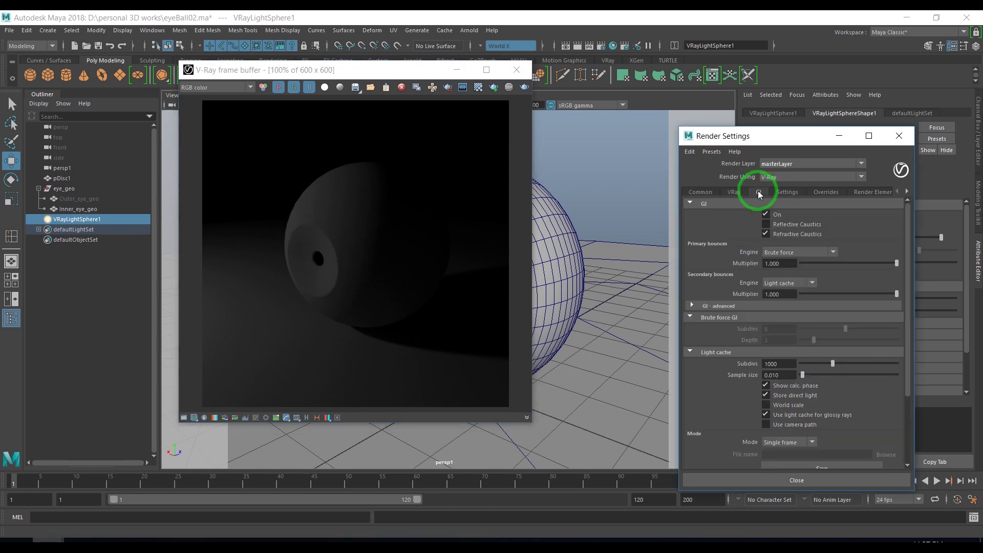
{"action": "left_click", "coordinate": [775, 216]}
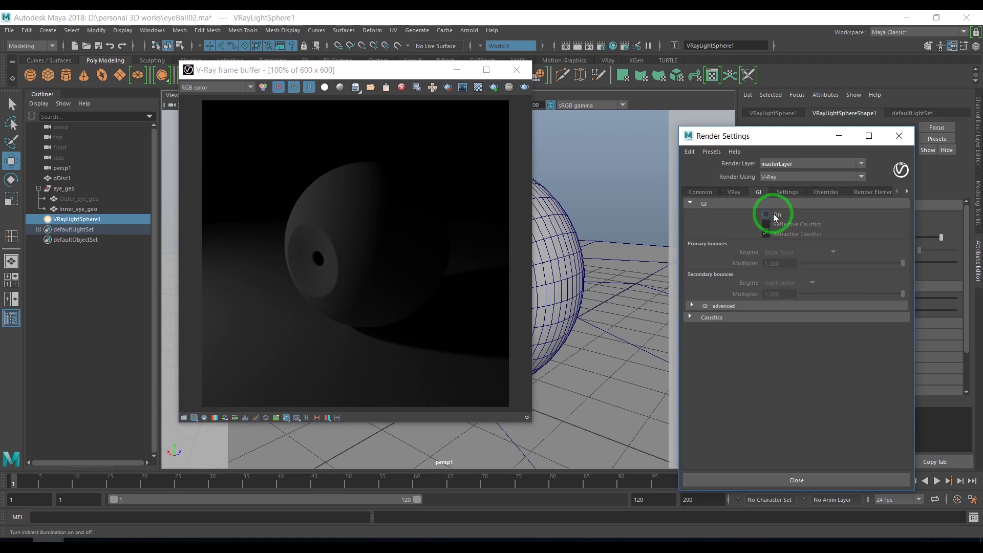
{"action": "left_click", "coordinate": [766, 215]}
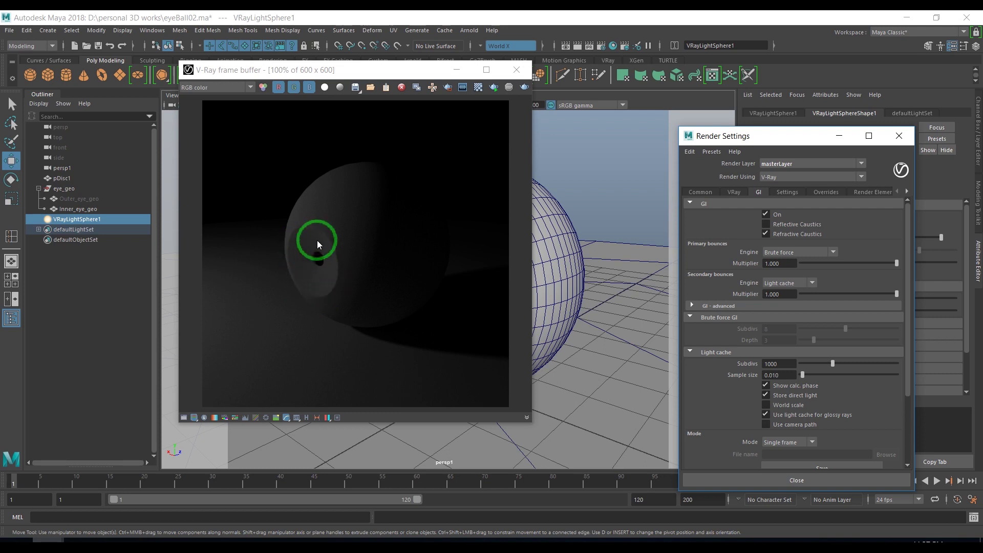
{"action": "left_click", "coordinate": [456, 69]}
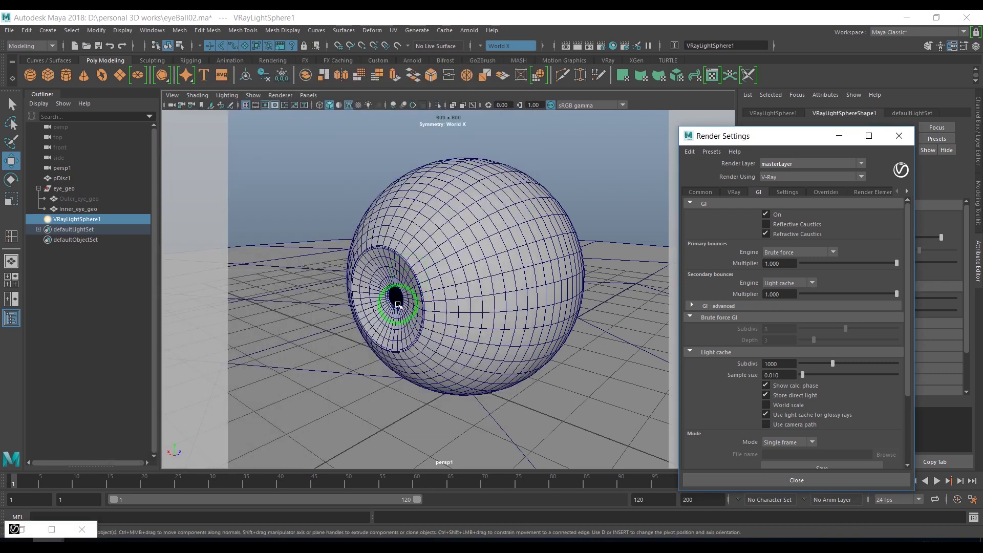
- Soft-select the edges at the iris opening and widen the falloff
{"action": "double_click", "coordinate": [387, 300]}
{"action": "left_click", "coordinate": [392, 306]}
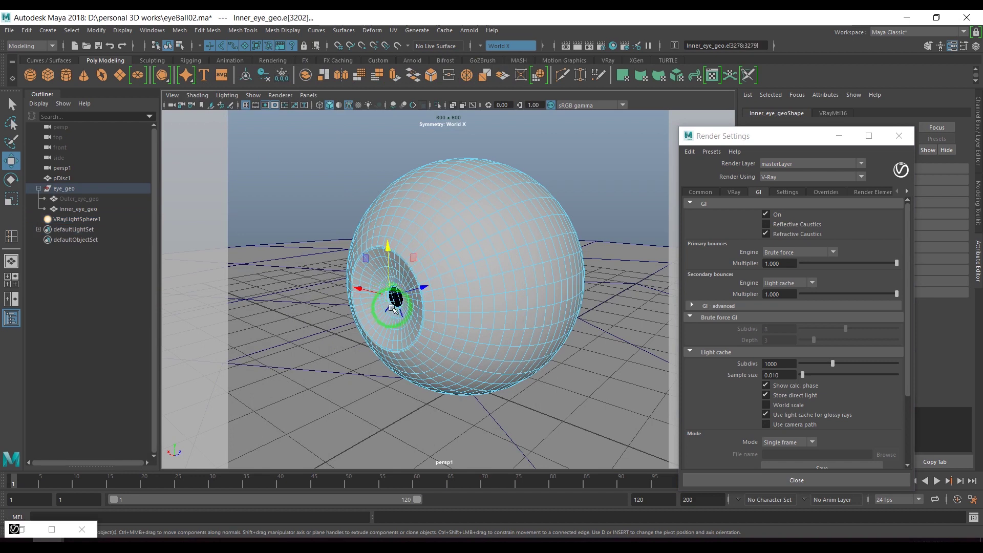
{"action": "key", "text": "b"}
{"action": "mouse_move", "coordinate": [397, 310]}
{"action": "left_mouse_down"}
{"action": "mouse_move", "coordinate": [422, 323]}
{"action": "mouse_move", "coordinate": [428, 290]}
{"action": "left_mouse_up"}
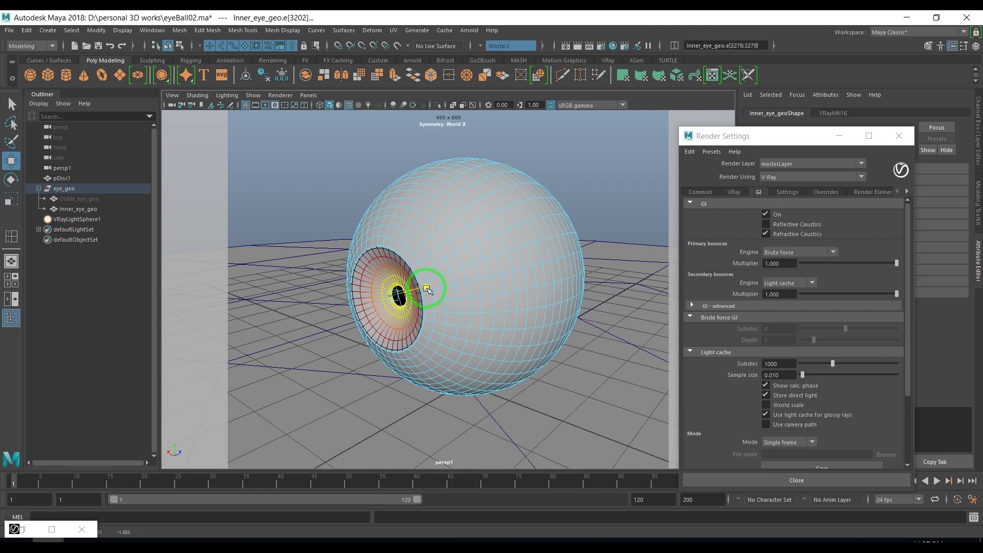
- Clear the eye selection and restore the minimized V-Ray frame buffer
{"action": "left_click", "coordinate": [350, 201]}
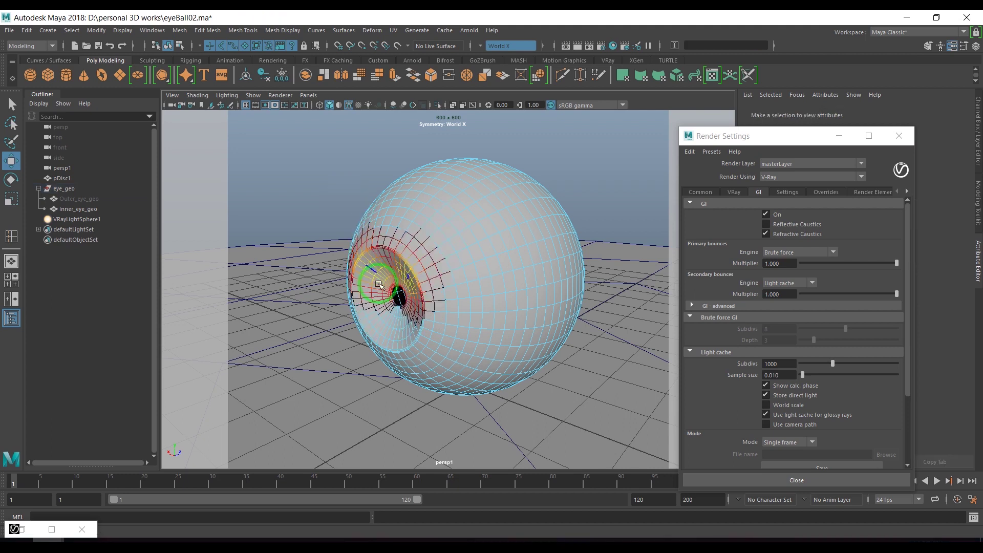
{"action": "key", "text": "F8"}
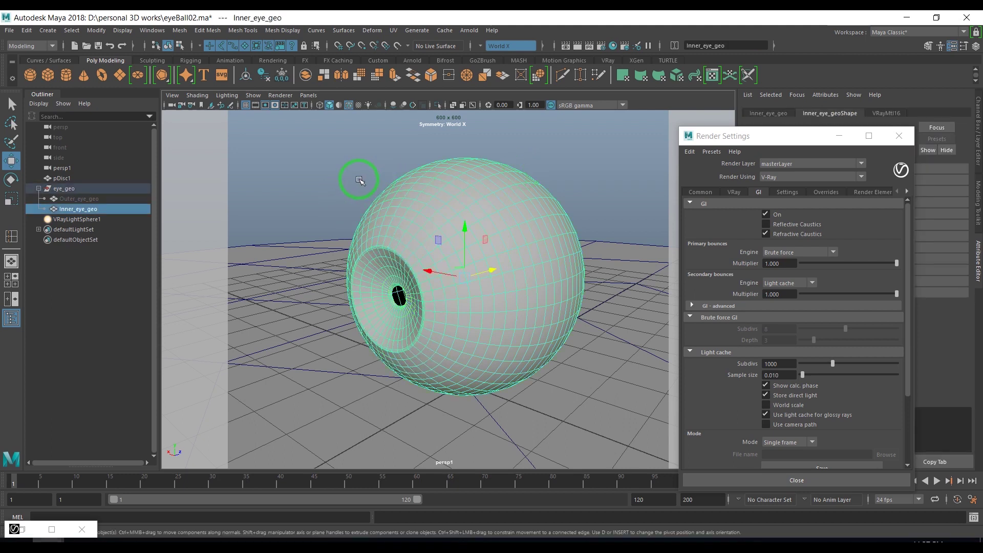
{"action": "left_click", "coordinate": [358, 180]}
{"action": "left_click", "coordinate": [52, 529]}
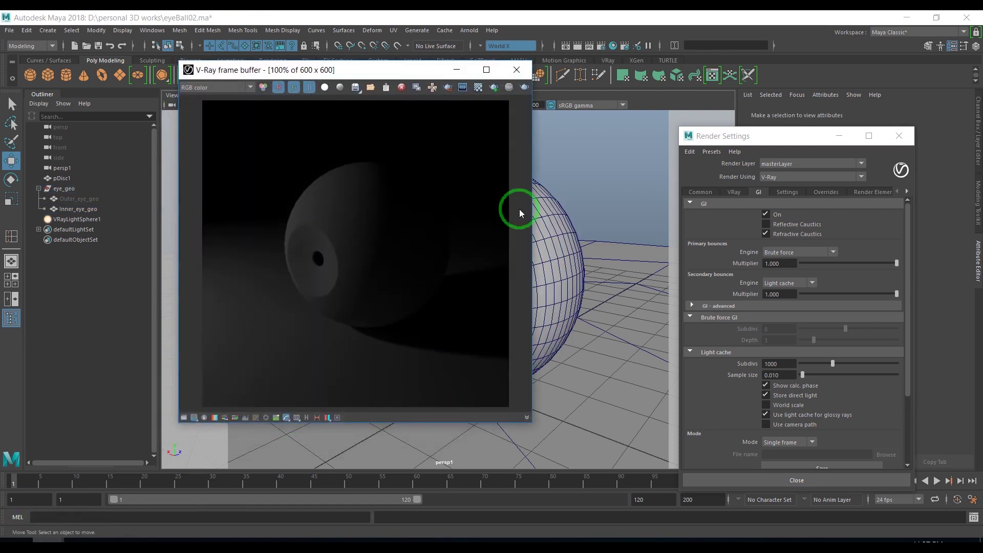
- Duplicate the dark eyeball render into Maya's Render View and show it at 1:1 size
{"action": "left_click_drag", "start_coordinate": [424, 70], "coordinate": [439, 83]}
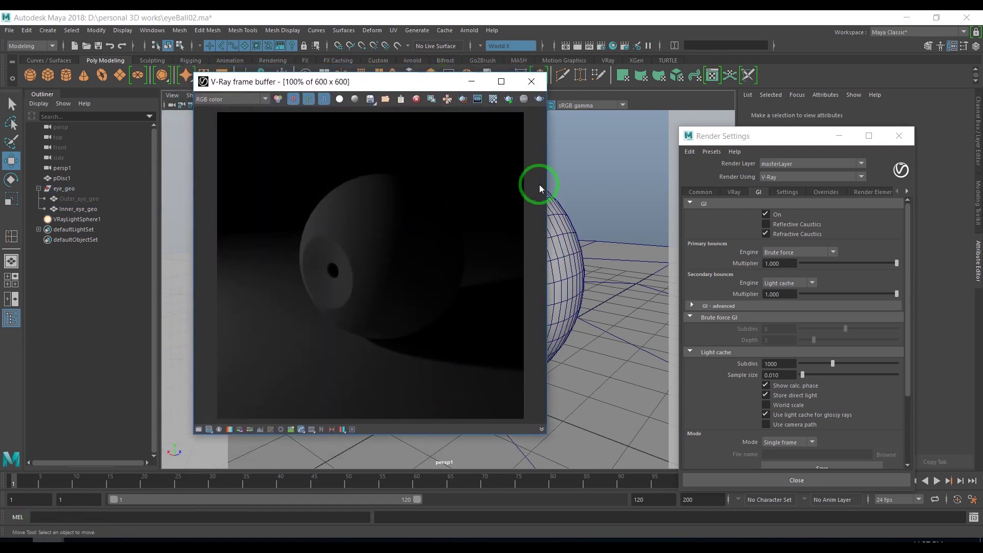
{"action": "left_click_drag", "start_coordinate": [546, 188], "coordinate": [599, 195]}
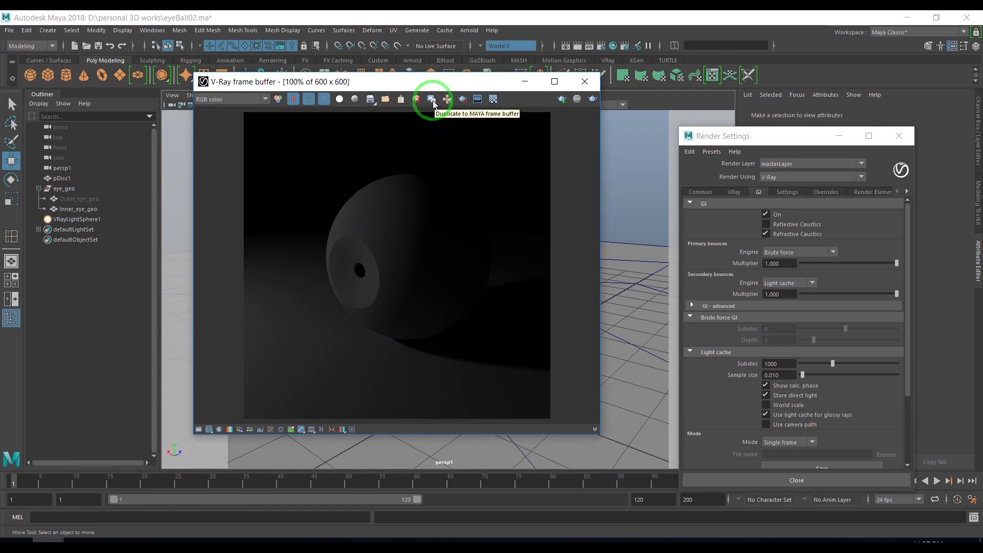
{"action": "left_click", "coordinate": [432, 102]}
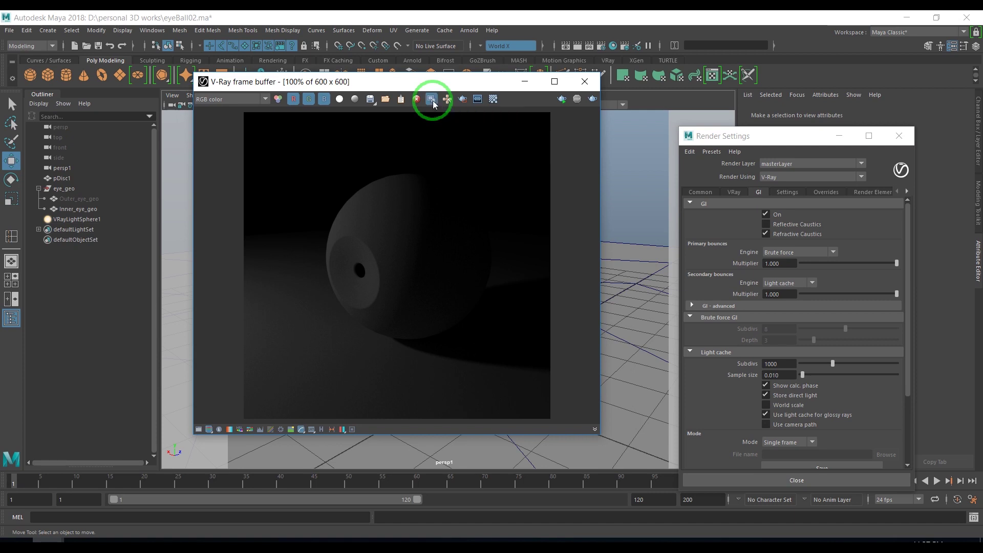
{"action": "left_click", "coordinate": [566, 46]}
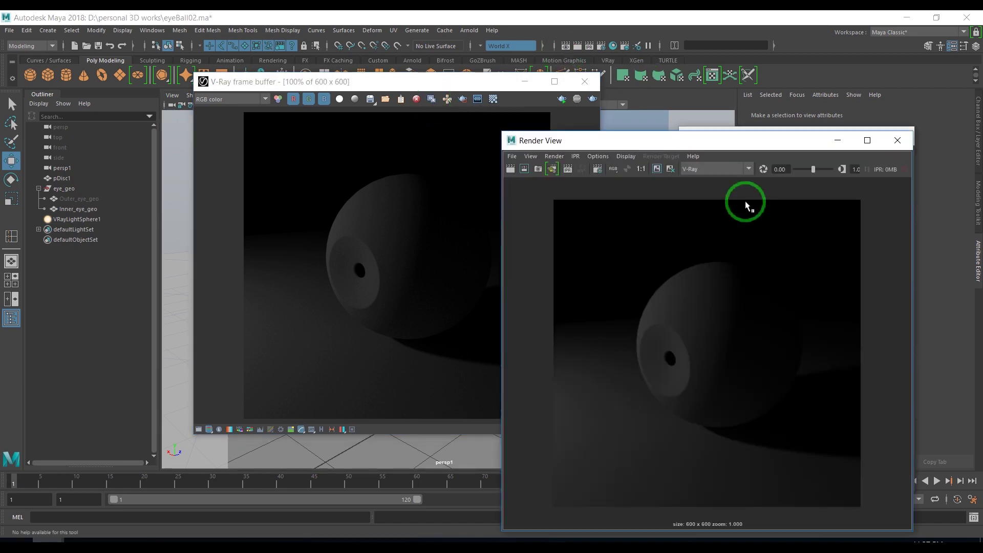
{"action": "left_click_drag", "start_coordinate": [717, 148], "coordinate": [731, 79]}
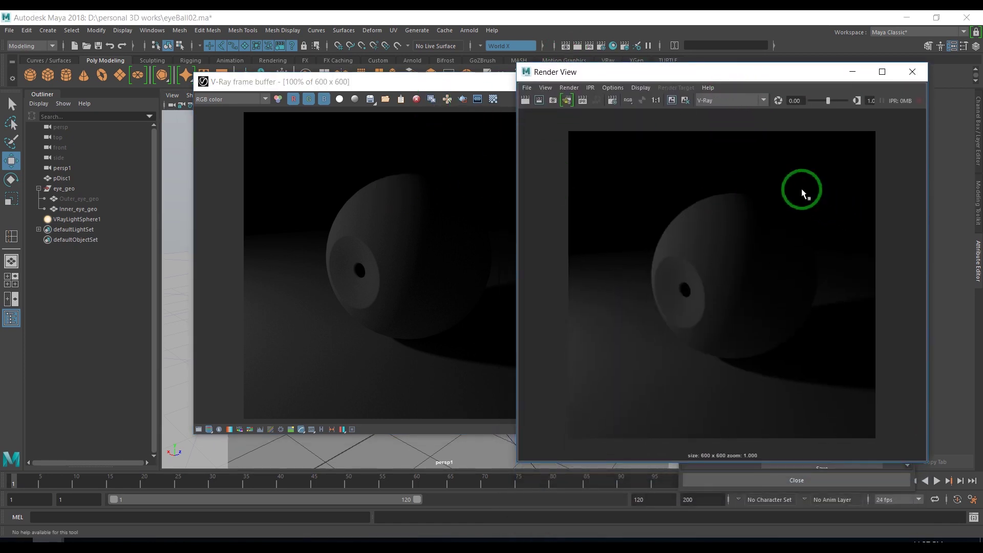
{"action": "left_click", "coordinate": [671, 101]}
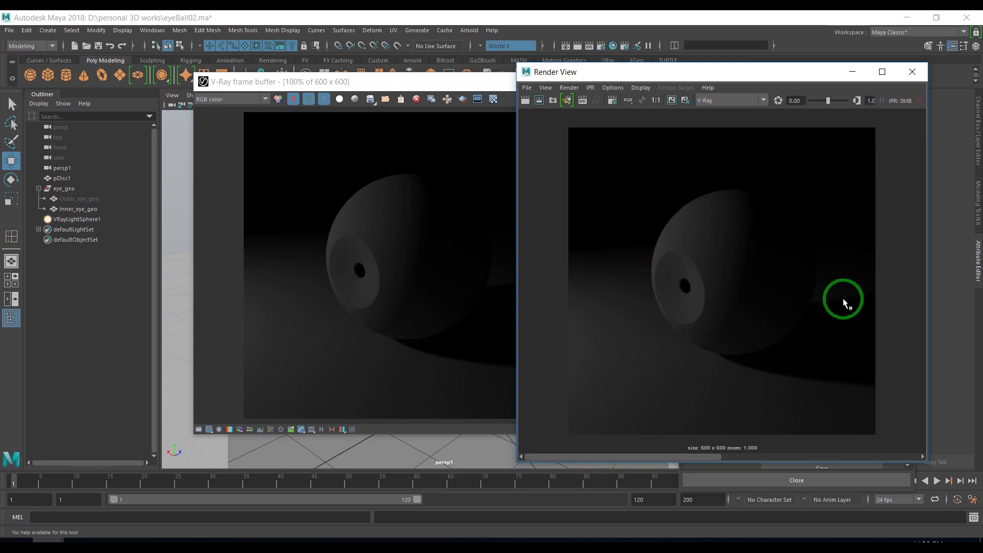
{"action": "left_click_drag", "start_coordinate": [777, 79], "coordinate": [608, 105]}
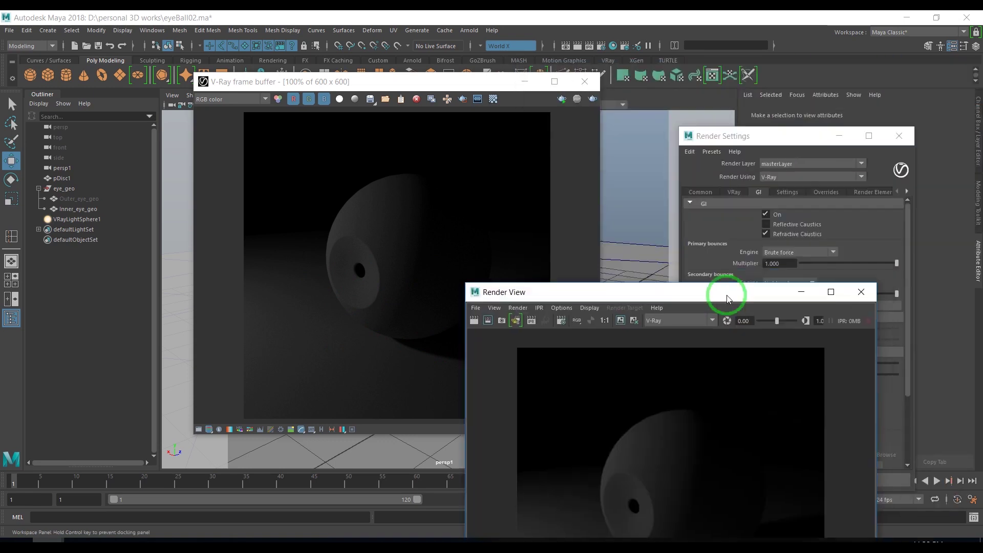
- Check Render Settings' Common tab, minimize it, and rearrange Render View and the frame buffer
{"action": "left_click", "coordinate": [785, 154]}
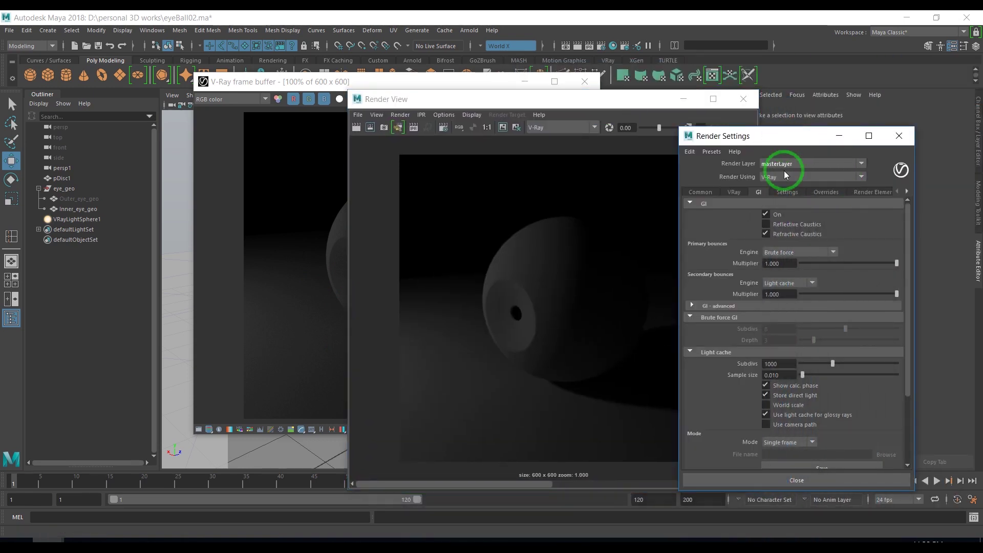
{"action": "left_click", "coordinate": [694, 197]}
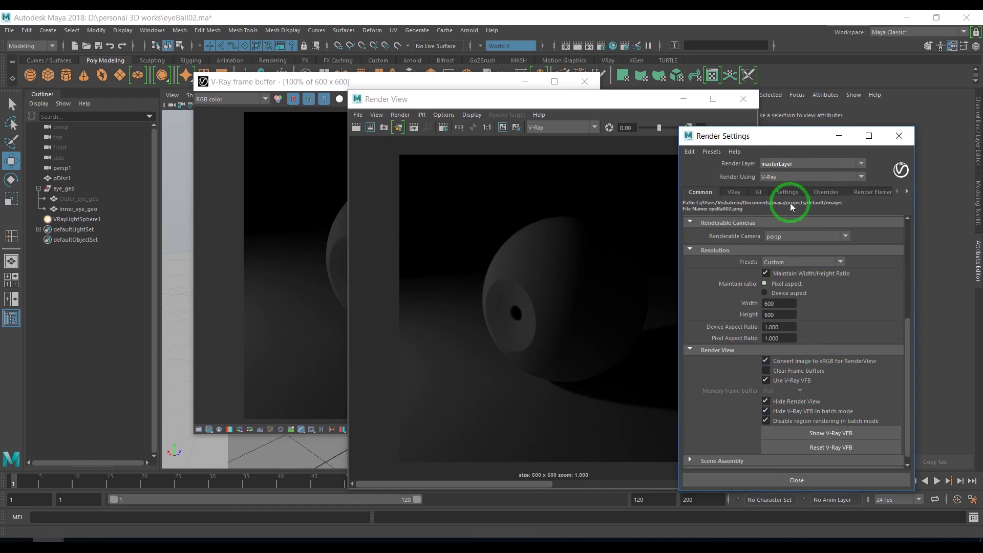
{"action": "left_click", "coordinate": [738, 267]}
{"action": "left_click", "coordinate": [835, 144]}
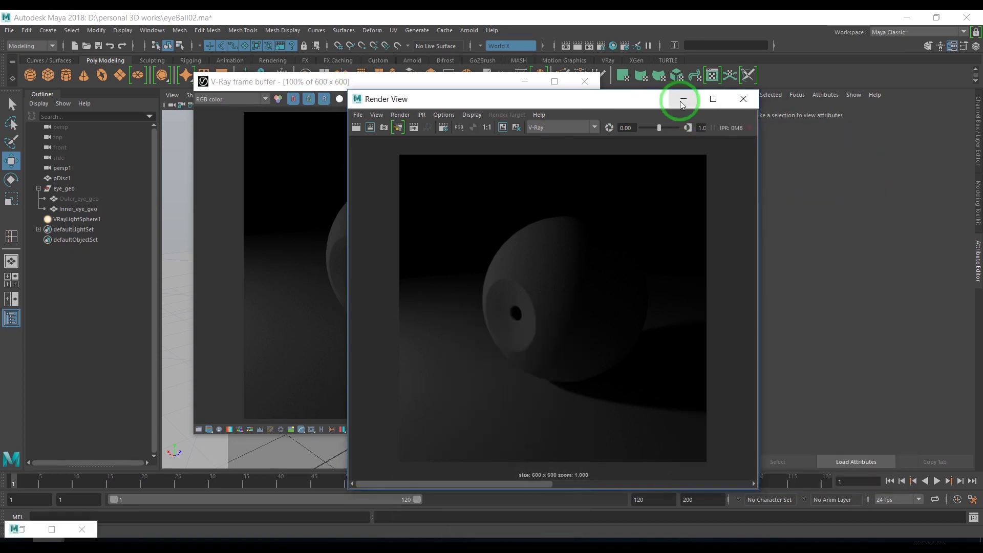
{"action": "left_click_drag", "start_coordinate": [487, 96], "coordinate": [586, 111]}
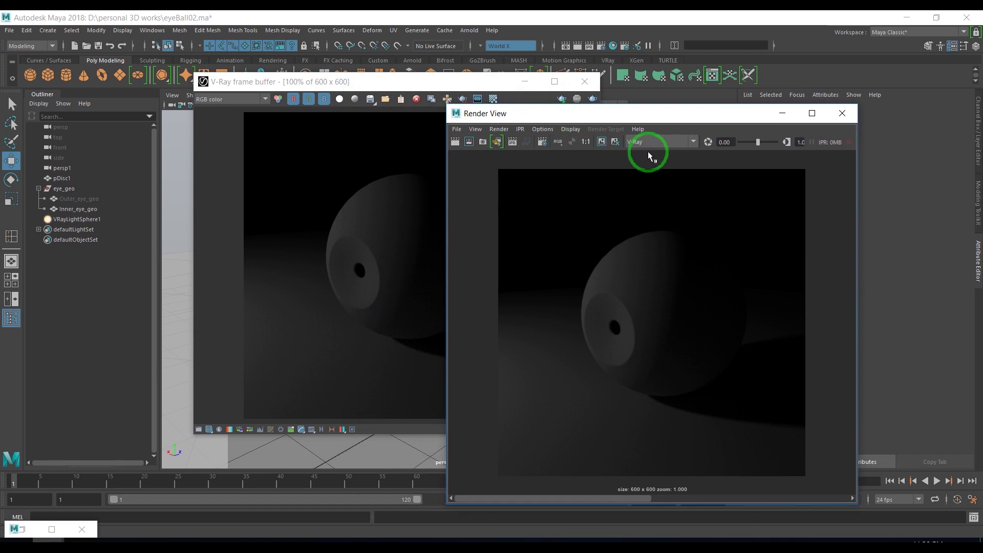
{"action": "left_click", "coordinate": [430, 104]}
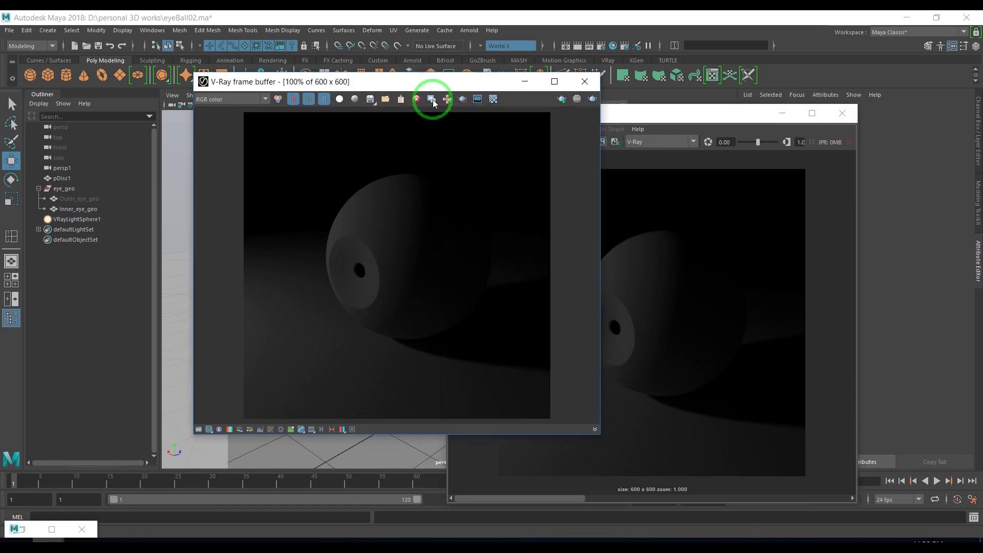
{"action": "left_click", "coordinate": [656, 135]}
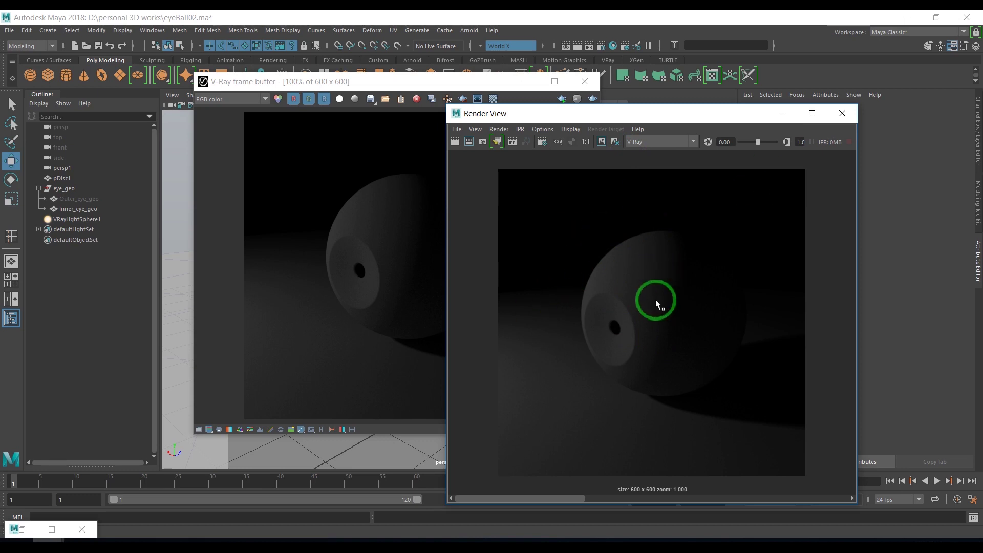
- Minimize Render Settings and Render View, and move the V-Ray frame buffer to the right
{"action": "left_click", "coordinate": [599, 46]}
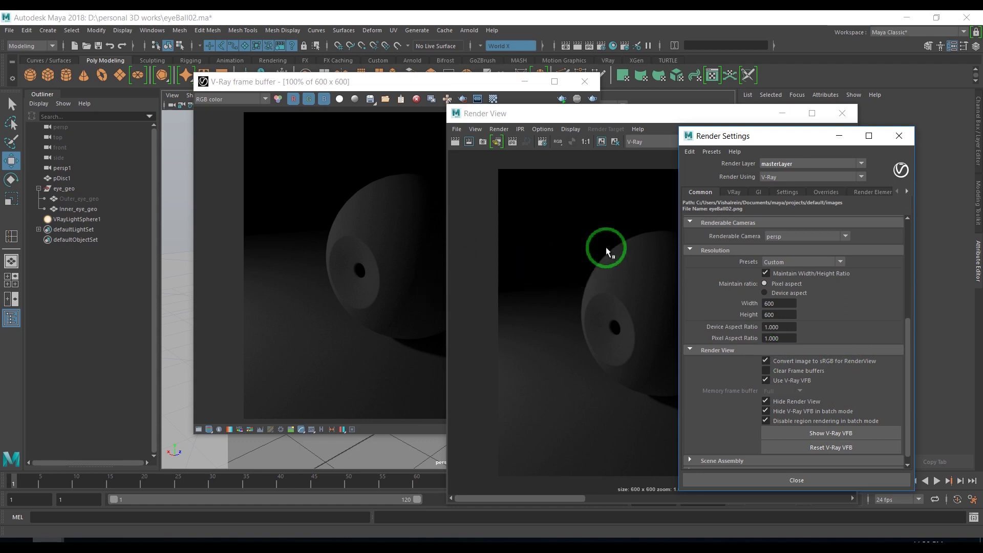
{"action": "left_click", "coordinate": [839, 137]}
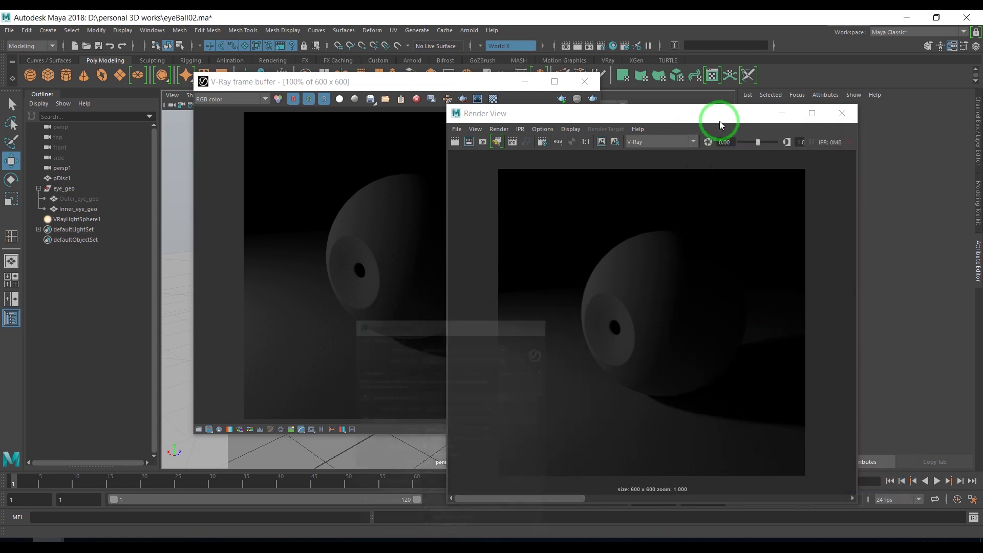
{"action": "left_click", "coordinate": [782, 114]}
{"action": "left_click_drag", "start_coordinate": [407, 83], "coordinate": [742, 103]}
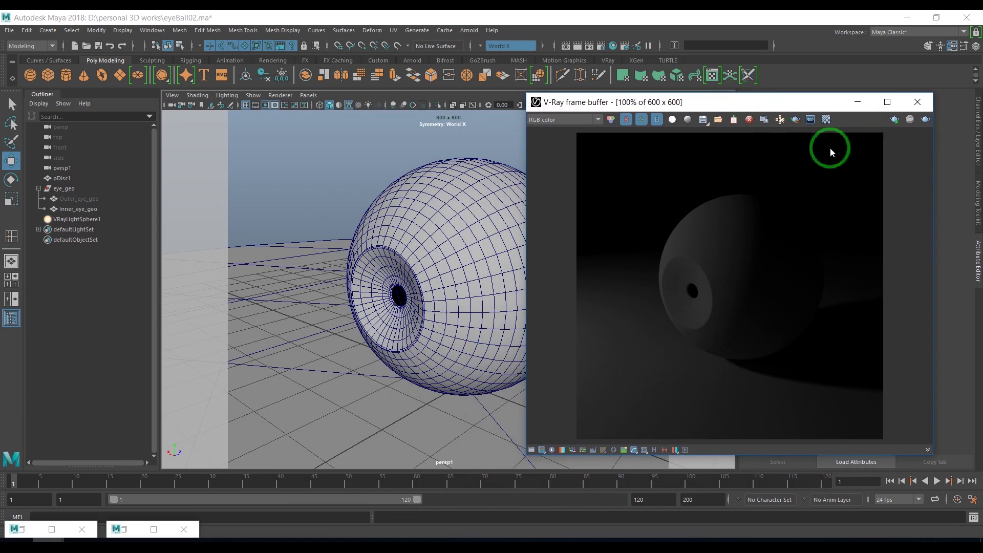
{"action": "left_click", "coordinate": [25, 530]}
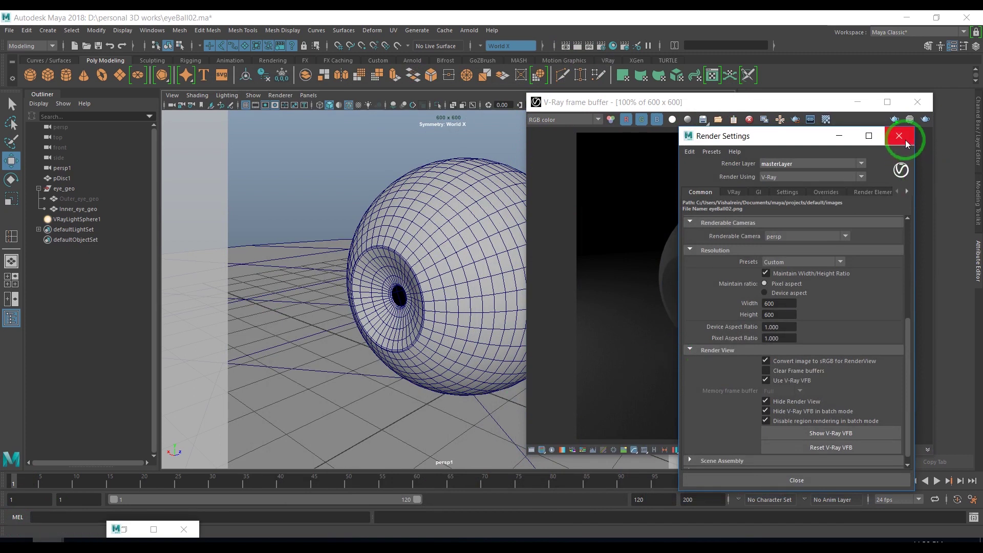
- Close Render Settings, keep the current Render View image, and start a new V-Ray render
{"action": "left_click", "coordinate": [903, 133]}
{"action": "left_click", "coordinate": [134, 528]}
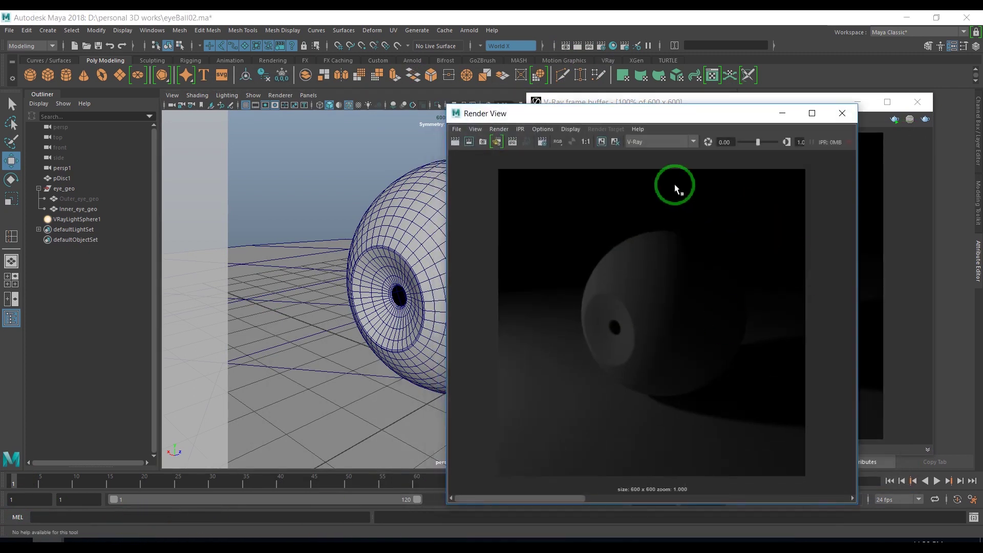
{"action": "left_click", "coordinate": [600, 146]}
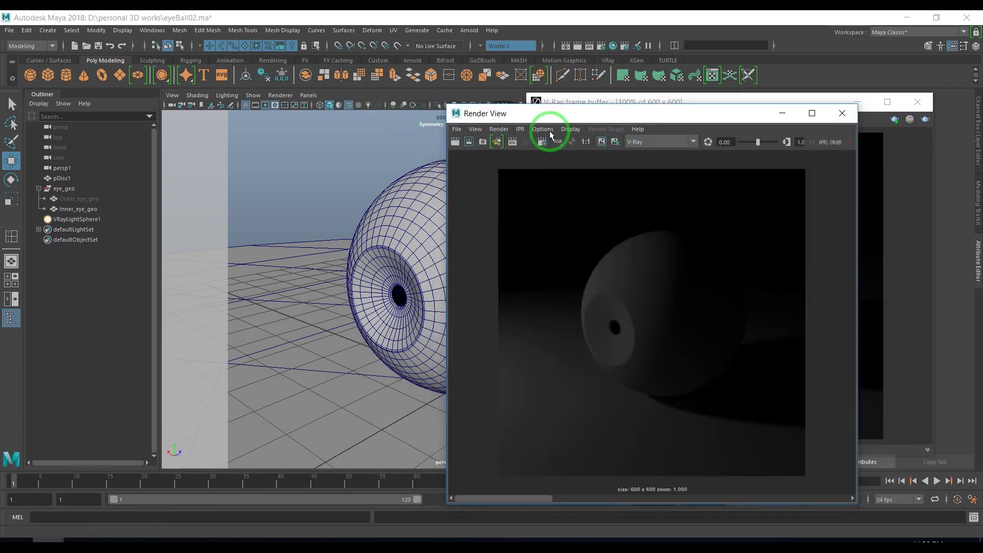
{"action": "left_click_drag", "start_coordinate": [605, 117], "coordinate": [305, 108]}
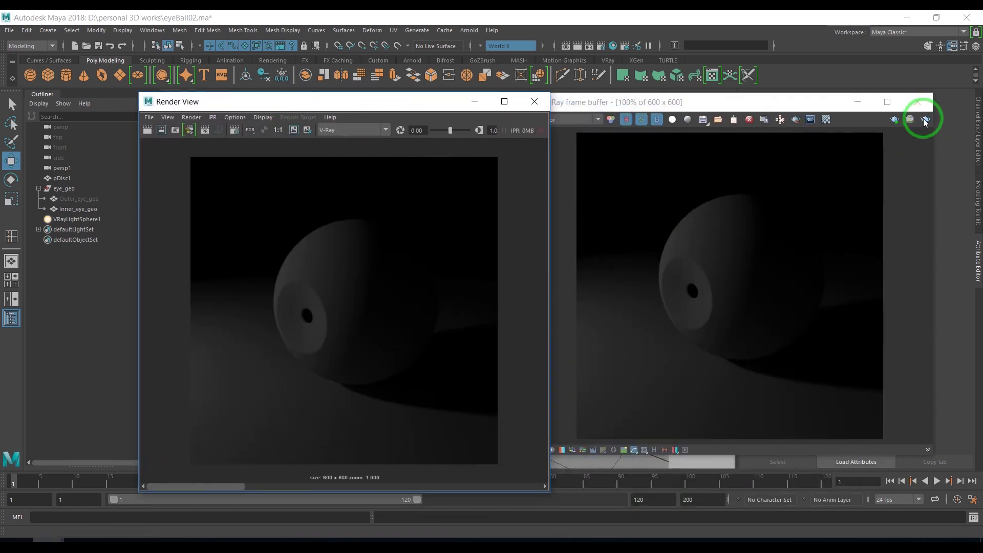
{"action": "left_click", "coordinate": [922, 119]}
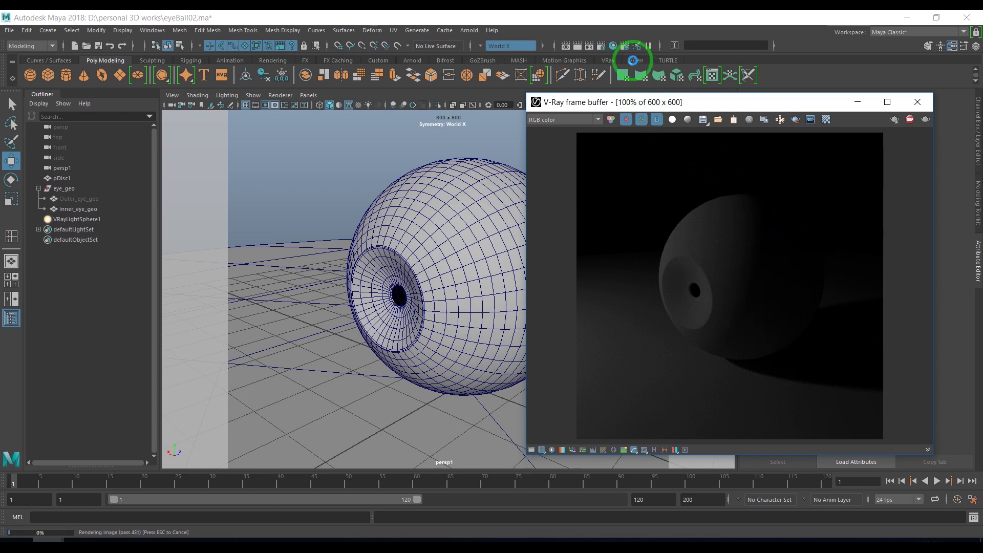
- View and refresh the new render in Render View, then close it and move the frame buffer aside
{"action": "left_click", "coordinate": [564, 47]}
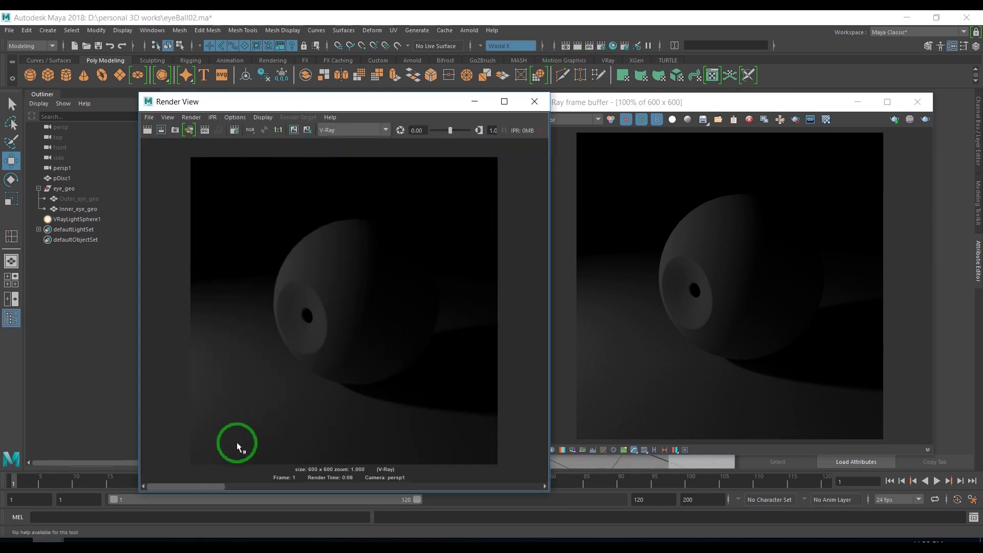
{"action": "left_click_drag", "start_coordinate": [219, 485], "coordinate": [229, 450]}
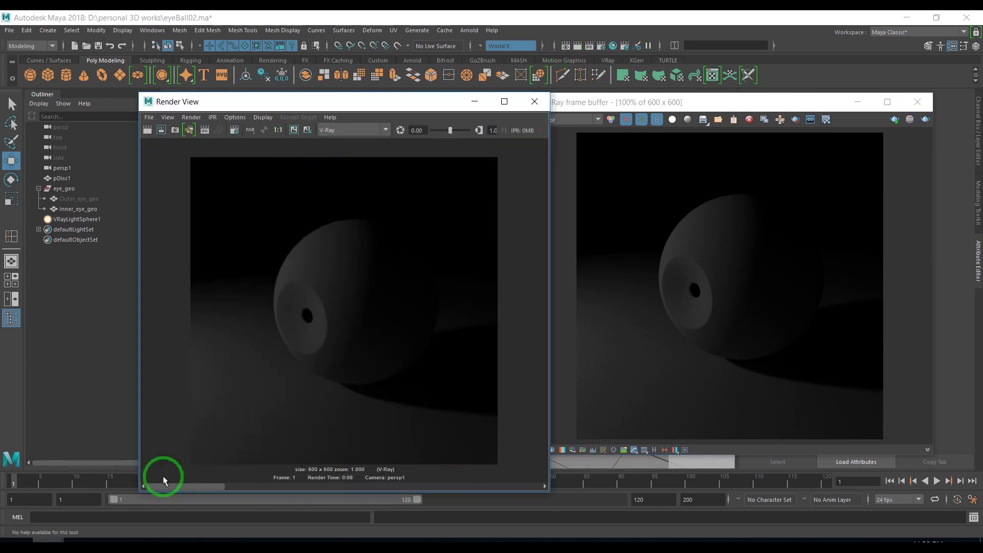
{"action": "left_click_drag", "start_coordinate": [379, 103], "coordinate": [290, 193]}
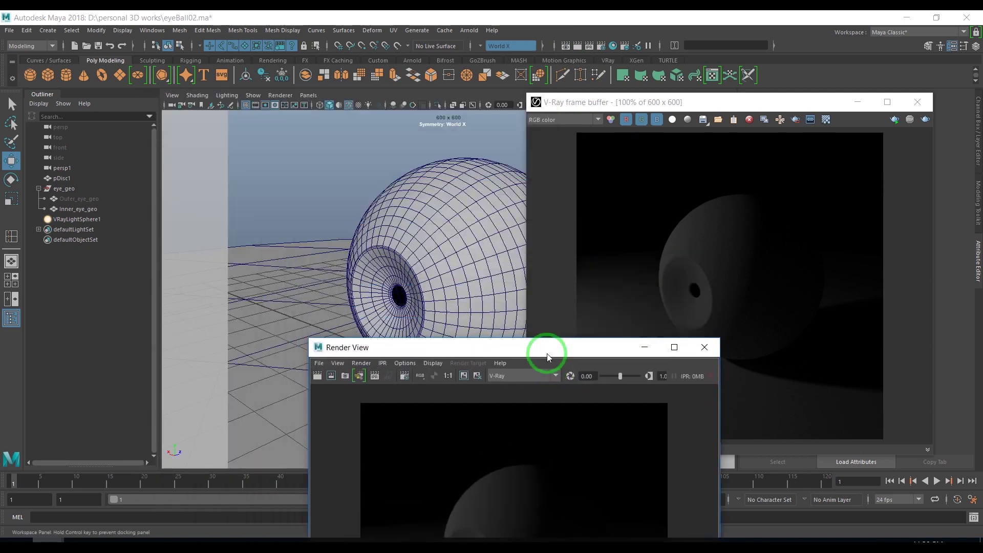
{"action": "mouse_move", "coordinate": [255, 157]}
{"action": "left_mouse_down"}
{"action": "mouse_move", "coordinate": [316, 83]}
{"action": "mouse_move", "coordinate": [327, 156]}
{"action": "left_mouse_up"}
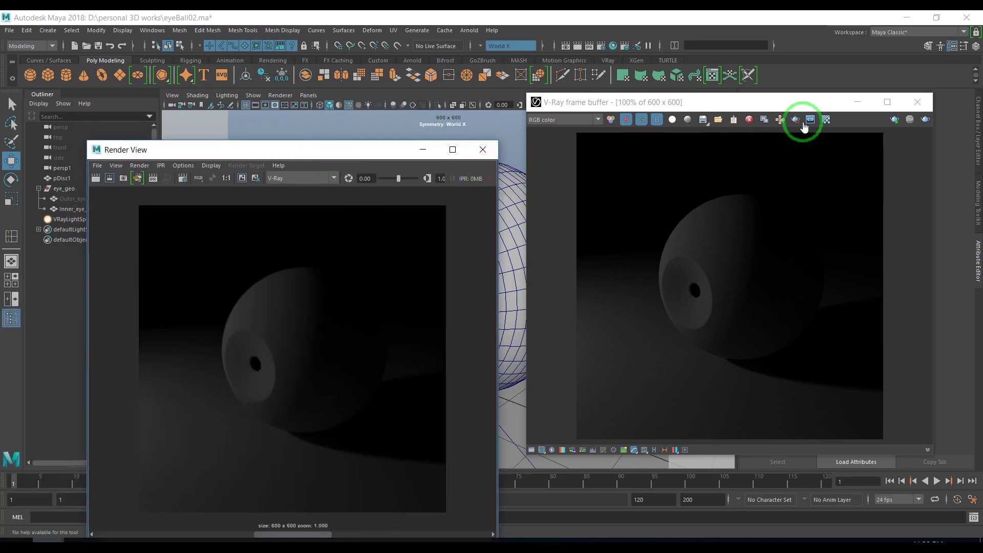
{"action": "left_click", "coordinate": [764, 120]}
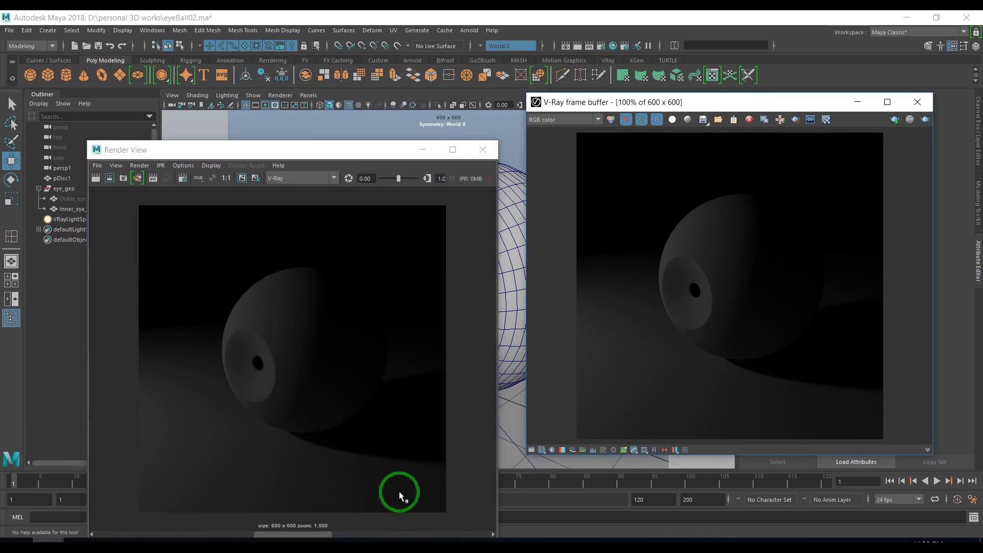
{"action": "left_click_drag", "start_coordinate": [306, 150], "coordinate": [312, 87]}
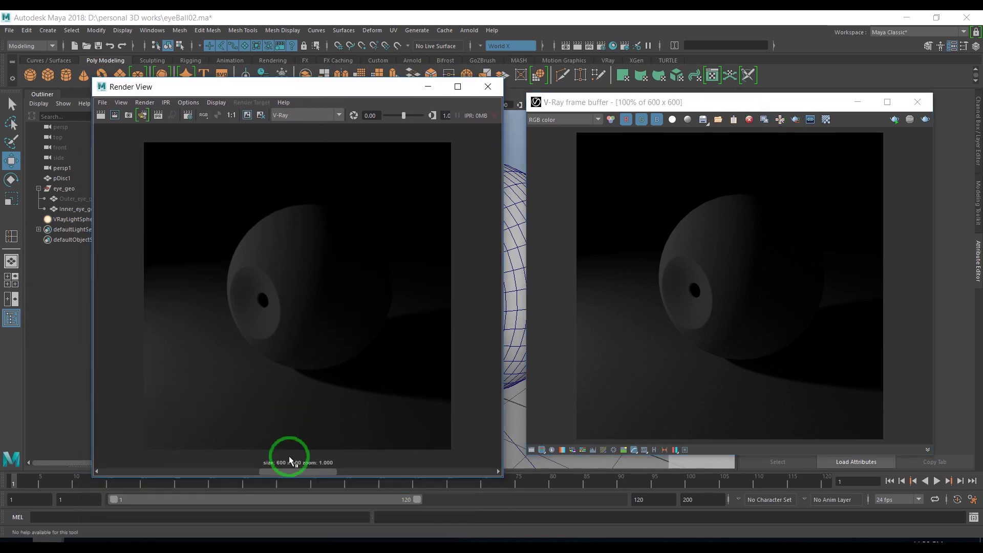
{"action": "mouse_move", "coordinate": [293, 471]}
{"action": "left_mouse_down"}
{"action": "mouse_move", "coordinate": [216, 466]}
{"action": "mouse_move", "coordinate": [369, 465]}
{"action": "mouse_move", "coordinate": [169, 458]}
{"action": "mouse_move", "coordinate": [321, 463]}
{"action": "mouse_move", "coordinate": [349, 453]}
{"action": "mouse_move", "coordinate": [159, 457]}
{"action": "mouse_move", "coordinate": [319, 471]}
{"action": "mouse_move", "coordinate": [444, 468]}
{"action": "mouse_move", "coordinate": [98, 477]}
{"action": "mouse_move", "coordinate": [374, 490]}
{"action": "mouse_move", "coordinate": [139, 493]}
{"action": "mouse_move", "coordinate": [423, 500]}
{"action": "mouse_move", "coordinate": [168, 505]}
{"action": "left_mouse_up"}
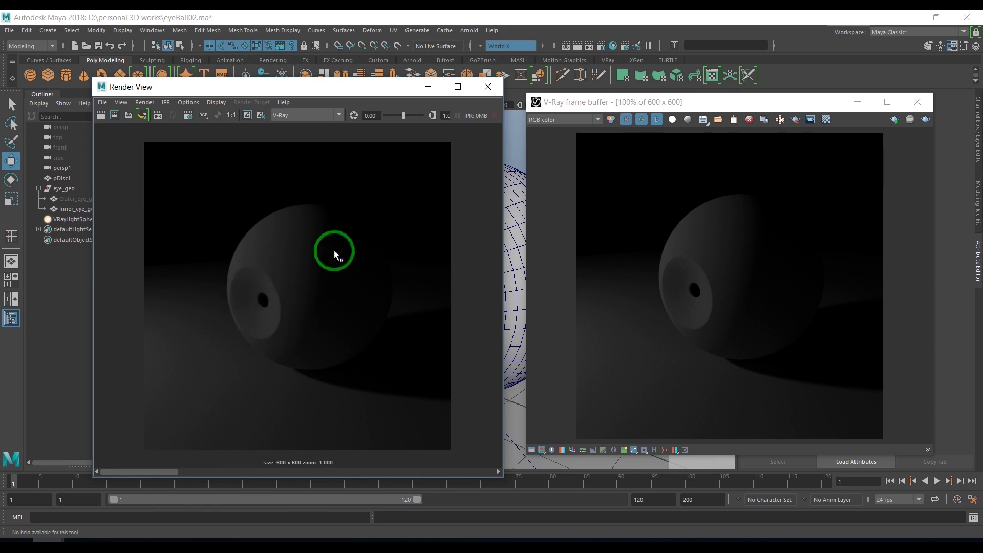
{"action": "left_click", "coordinate": [495, 91]}
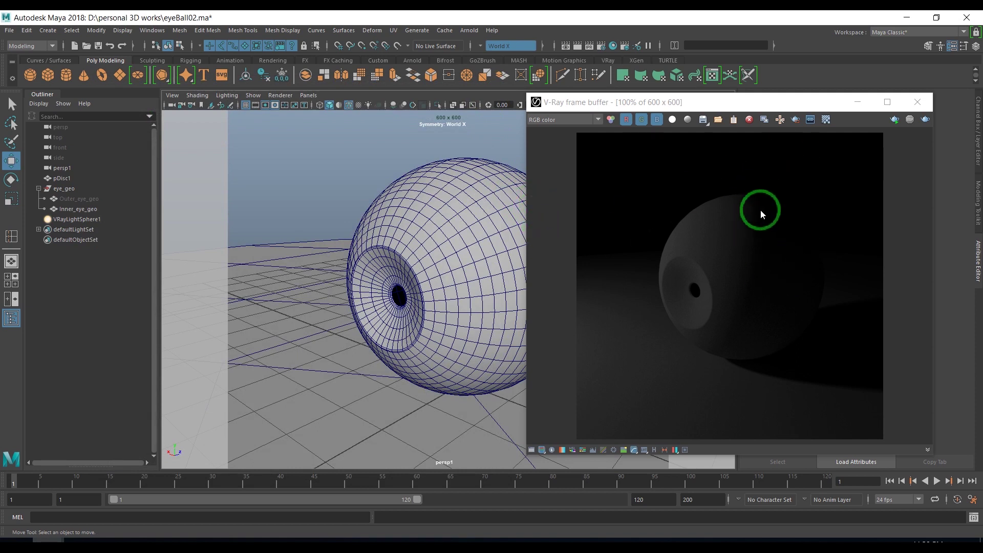
{"action": "left_click_drag", "start_coordinate": [742, 102], "coordinate": [818, 130]}
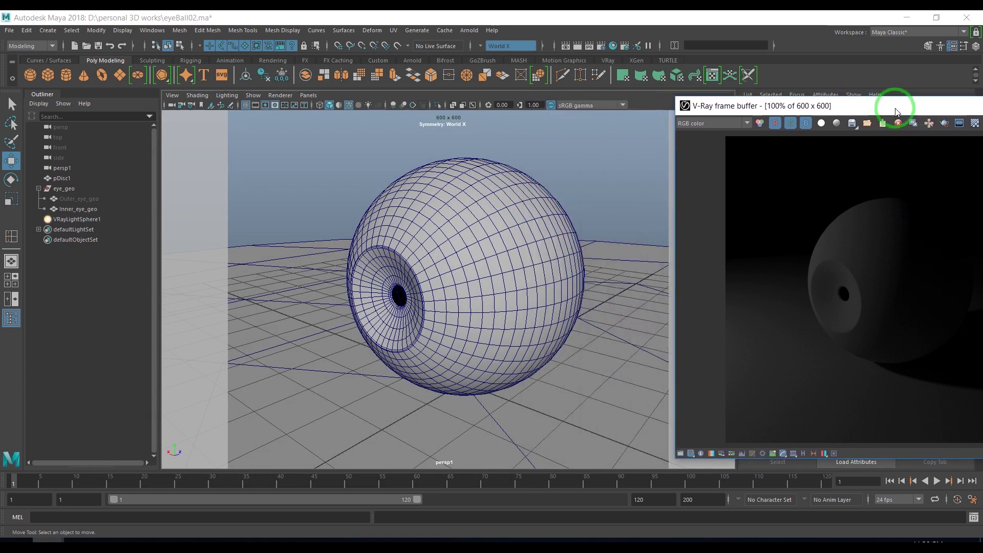
- Create a second V-Ray sphere light, checking it from the persp camera before returning to persp1
{"action": "left_click", "coordinate": [48, 30]}
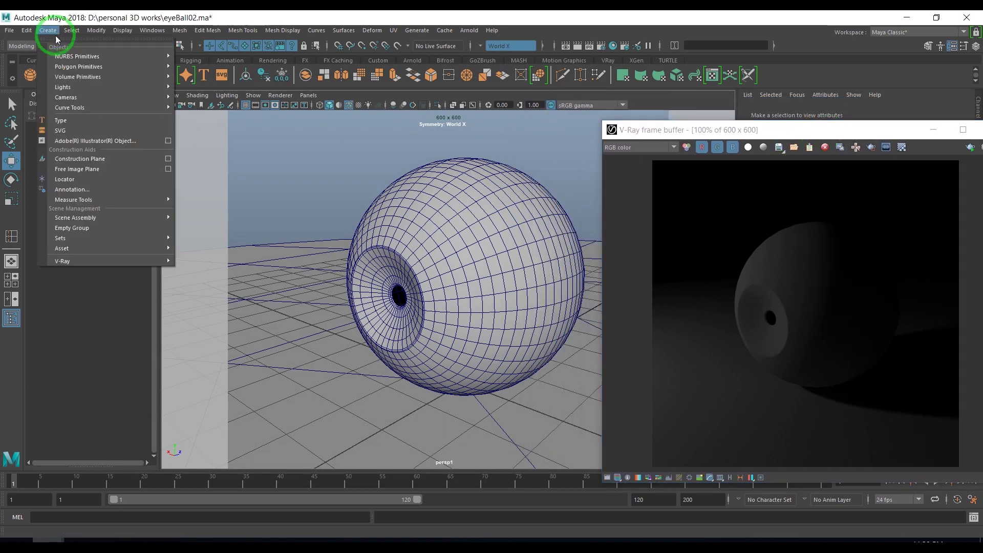
{"action": "mouse_move", "coordinate": [63, 87]}
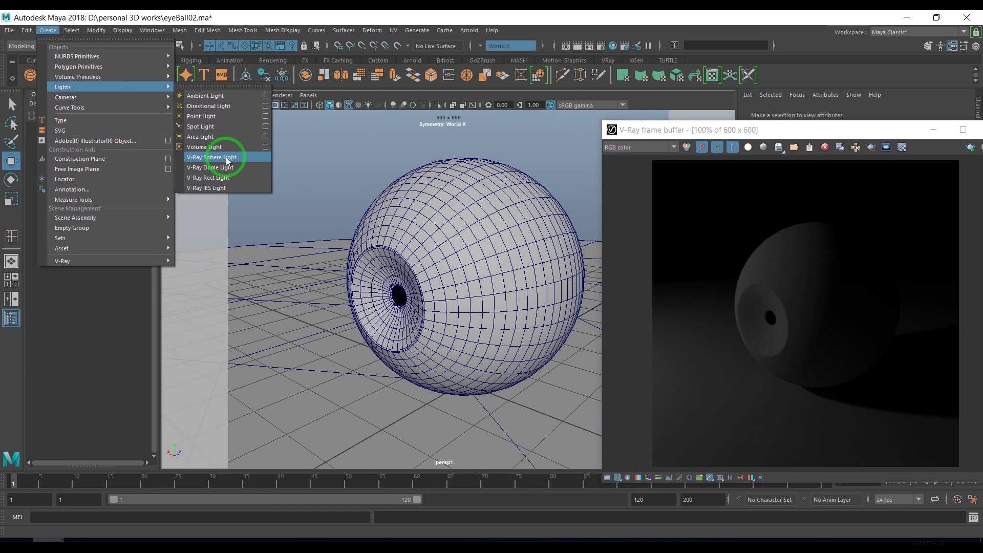
{"action": "left_click", "coordinate": [227, 159]}
{"action": "left_click", "coordinate": [309, 96]}
{"action": "mouse_move", "coordinate": [349, 106]}
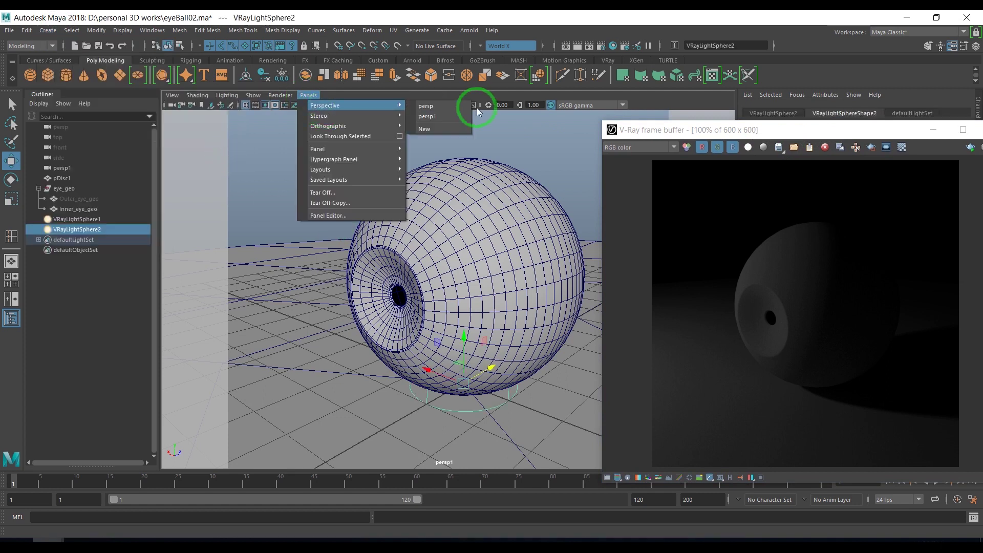
{"action": "left_click", "coordinate": [451, 108]}
{"action": "scroll", "coordinate": [379, 308], "scroll_direction": "down", "scroll_amount": 3}
{"action": "mouse_move", "coordinate": [384, 307]}
{"action": "left_mouse_down", "text": "alt"}
{"action": "mouse_move", "coordinate": [586, 258]}
{"action": "mouse_move", "coordinate": [542, 226]}
{"action": "mouse_move", "coordinate": [567, 297]}
{"action": "mouse_move", "coordinate": [428, 310]}
{"action": "mouse_move", "coordinate": [497, 273]}
{"action": "mouse_move", "coordinate": [494, 213]}
{"action": "mouse_move", "coordinate": [463, 252]}
{"action": "mouse_move", "coordinate": [327, 143]}
{"action": "mouse_move", "coordinate": [501, 230]}
{"action": "mouse_move", "coordinate": [476, 234]}
{"action": "mouse_move", "coordinate": [478, 216]}
{"action": "left_mouse_up", "text": "alt"}
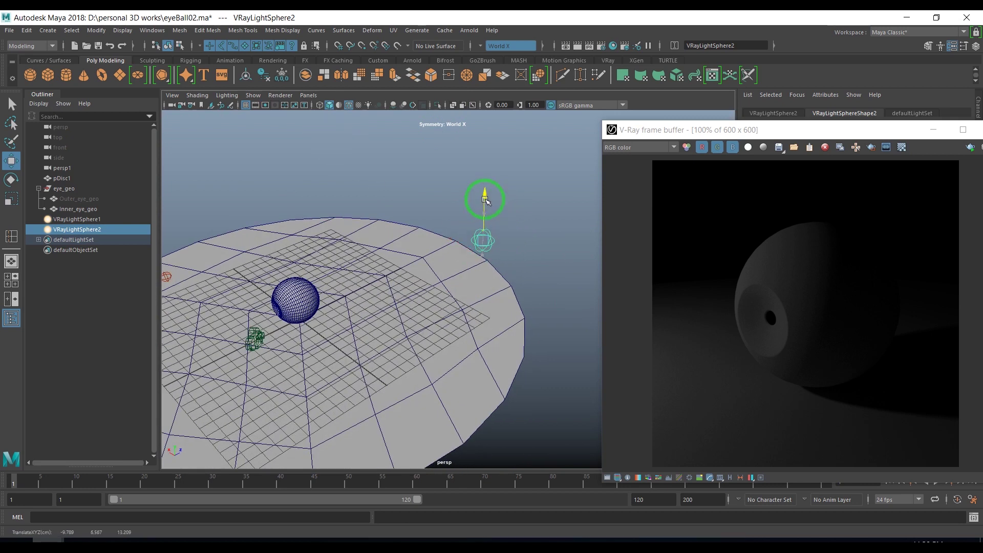
{"action": "left_click", "coordinate": [309, 95]}
{"action": "mouse_move", "coordinate": [353, 106]}
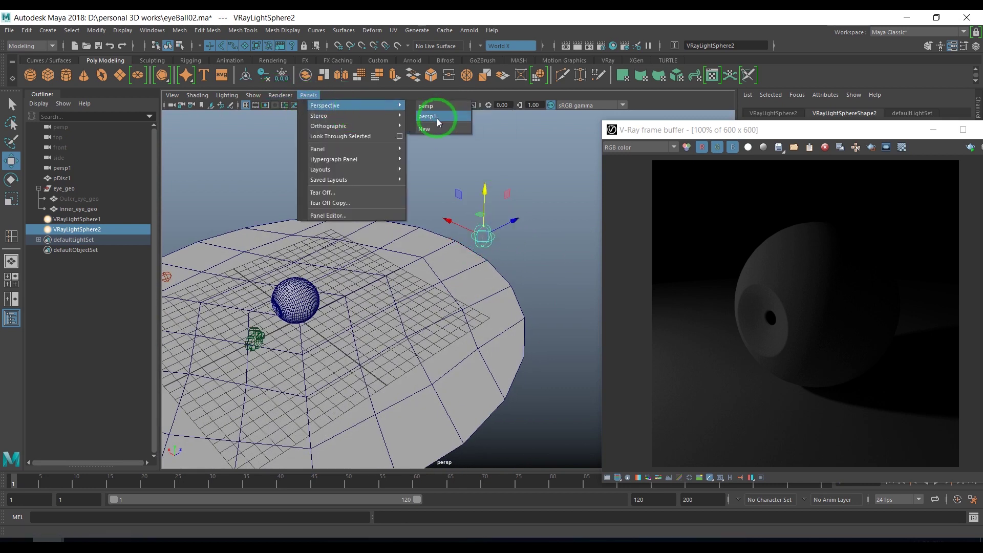
{"action": "left_click", "coordinate": [438, 118]}
- Keep the previous image in Render View and re-render the eyeball lit by both sphere lights
{"action": "left_click_drag", "start_coordinate": [779, 132], "coordinate": [591, 83]}
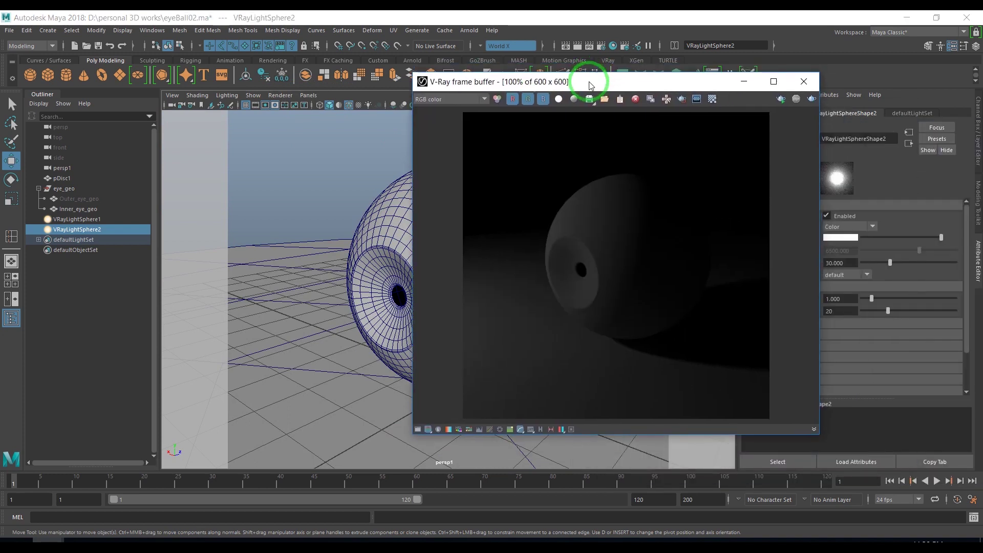
{"action": "left_click", "coordinate": [566, 45]}
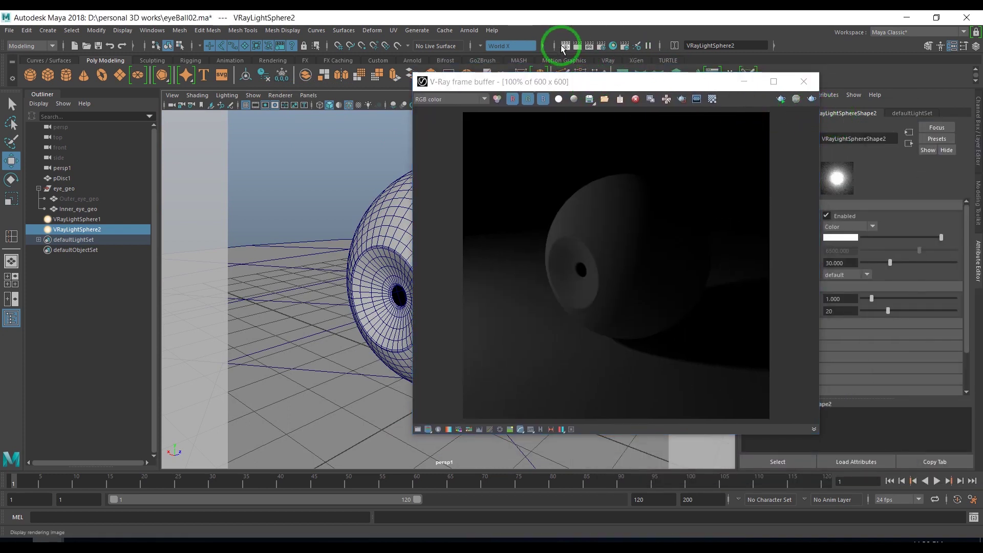
{"action": "left_click", "coordinate": [247, 115]}
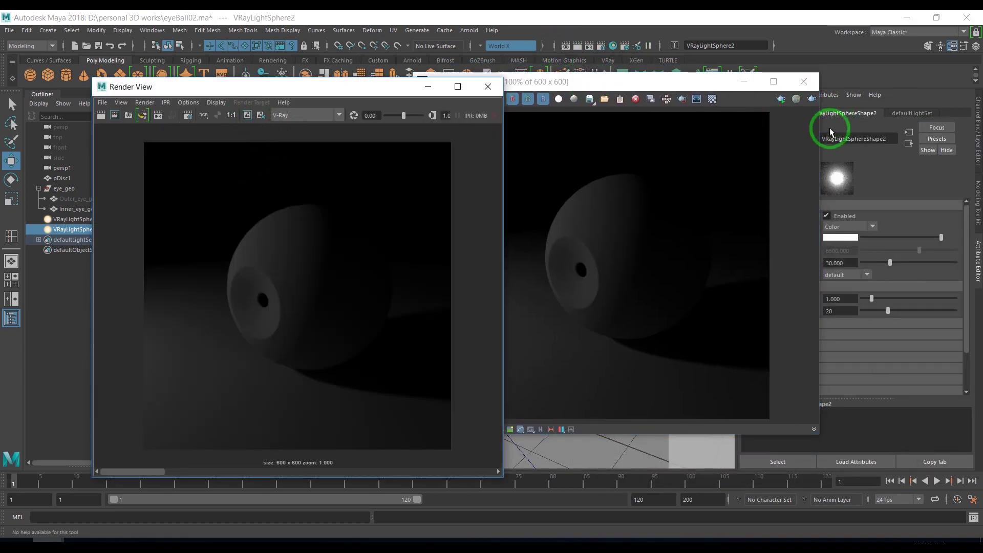
{"action": "left_click", "coordinate": [812, 99]}
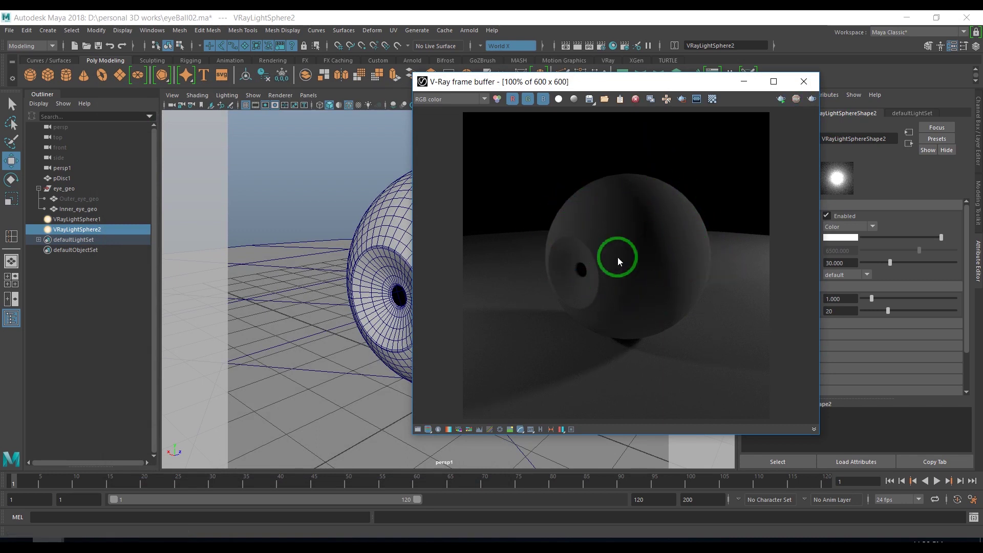
{"action": "left_click_drag", "start_coordinate": [636, 82], "coordinate": [731, 111]}
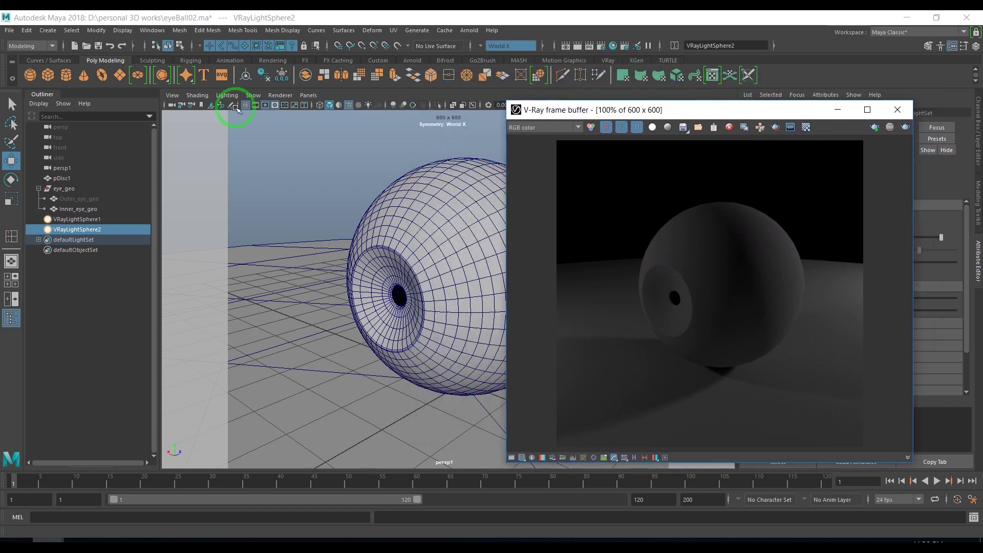
- Add a V-Ray dome light and re-render the scene from the persp1 camera
{"action": "left_click", "coordinate": [48, 30]}
{"action": "mouse_move", "coordinate": [63, 87]}
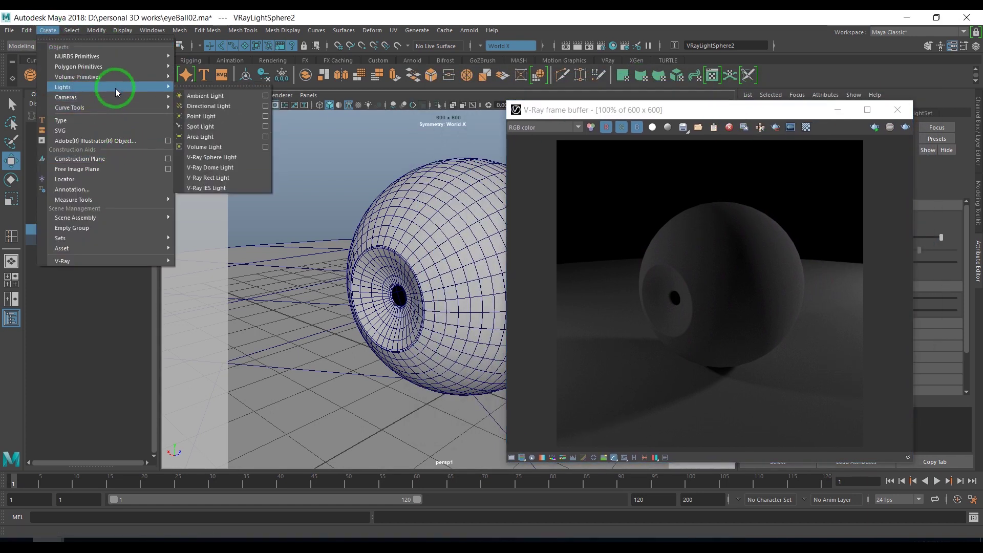
{"action": "left_click", "coordinate": [221, 168]}
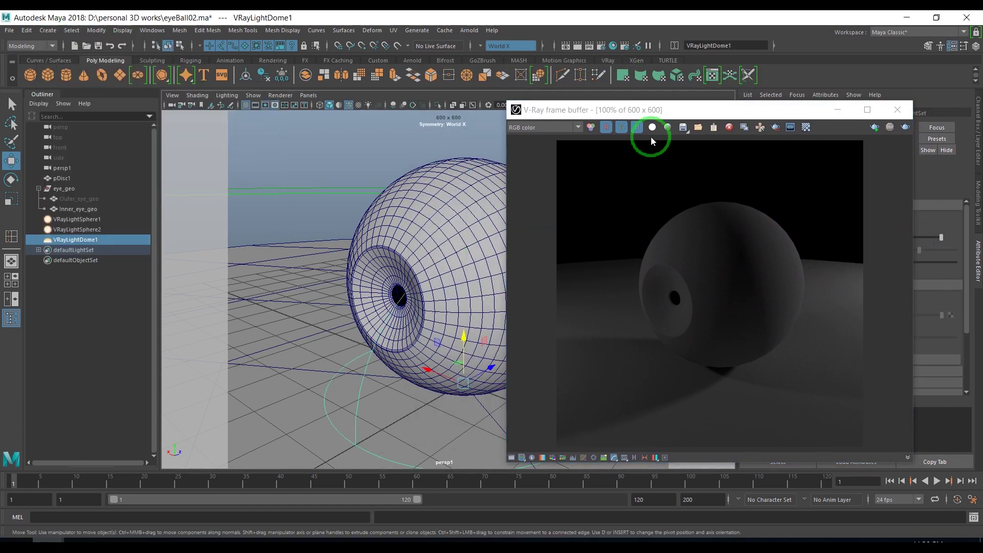
{"action": "left_click_drag", "start_coordinate": [667, 115], "coordinate": [489, 97]}
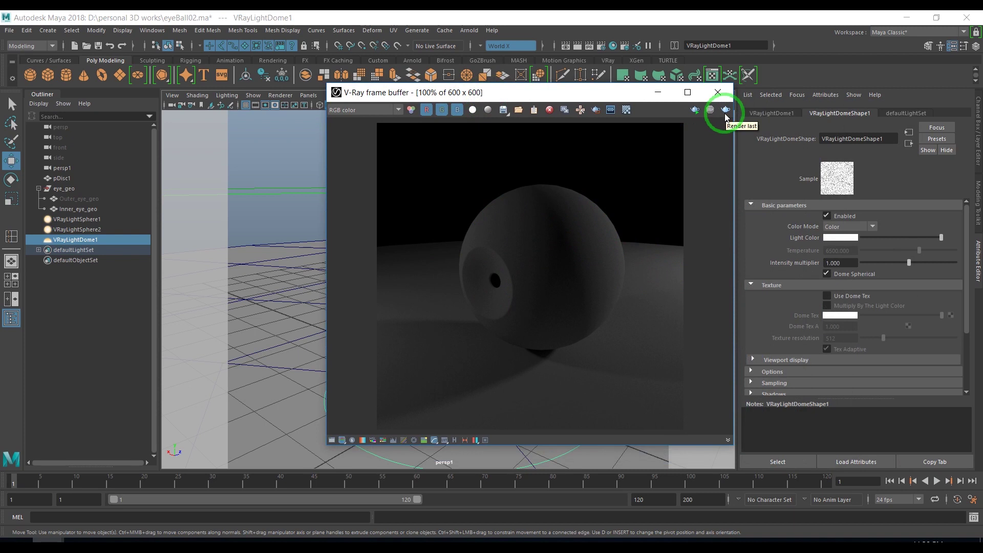
{"action": "left_click", "coordinate": [566, 46]}
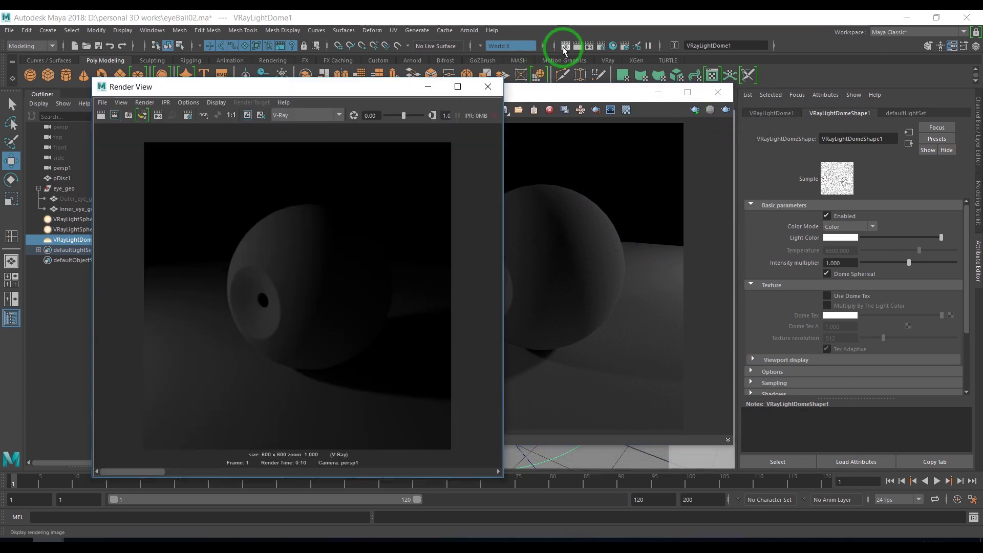
{"action": "left_click", "coordinate": [628, 98]}
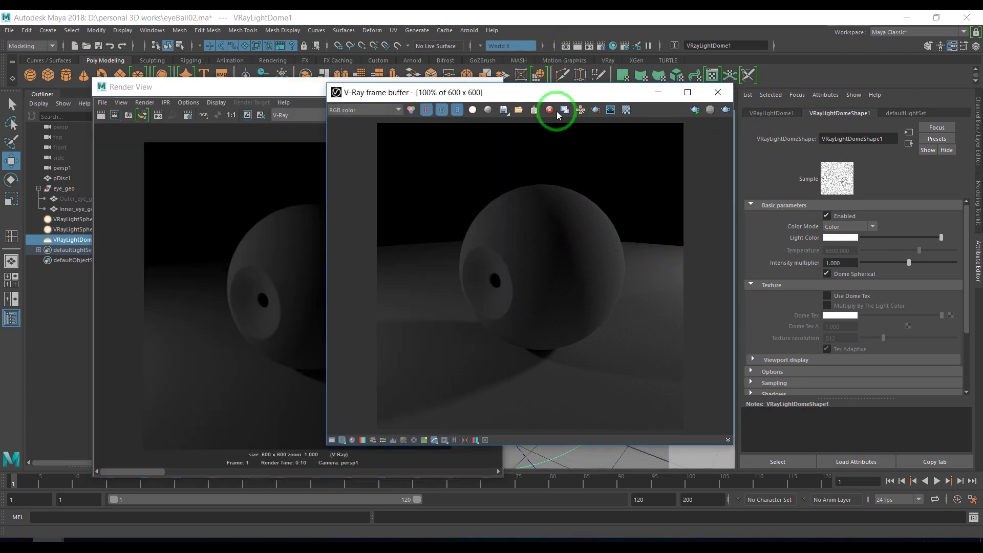
{"action": "left_click", "coordinate": [312, 94]}
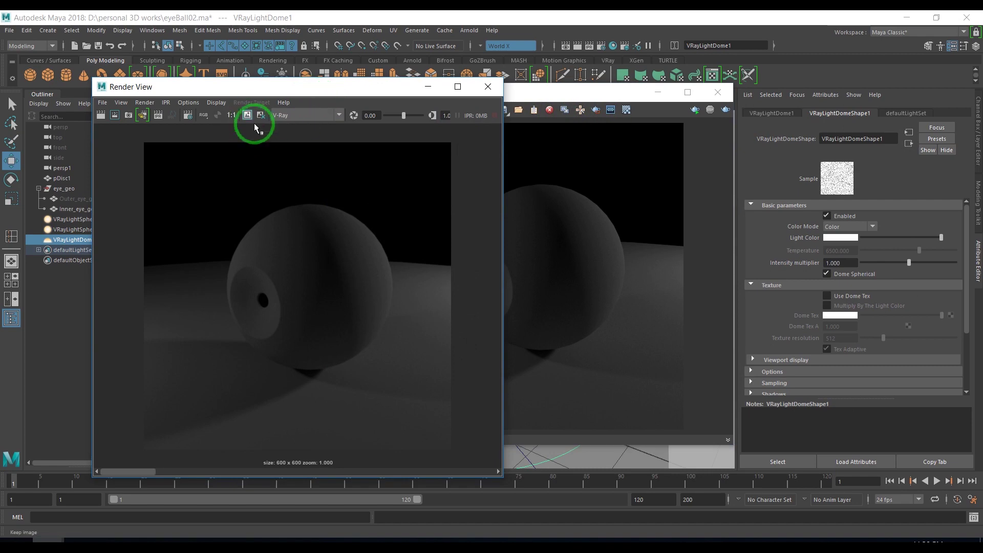
{"action": "left_click", "coordinate": [580, 97]}
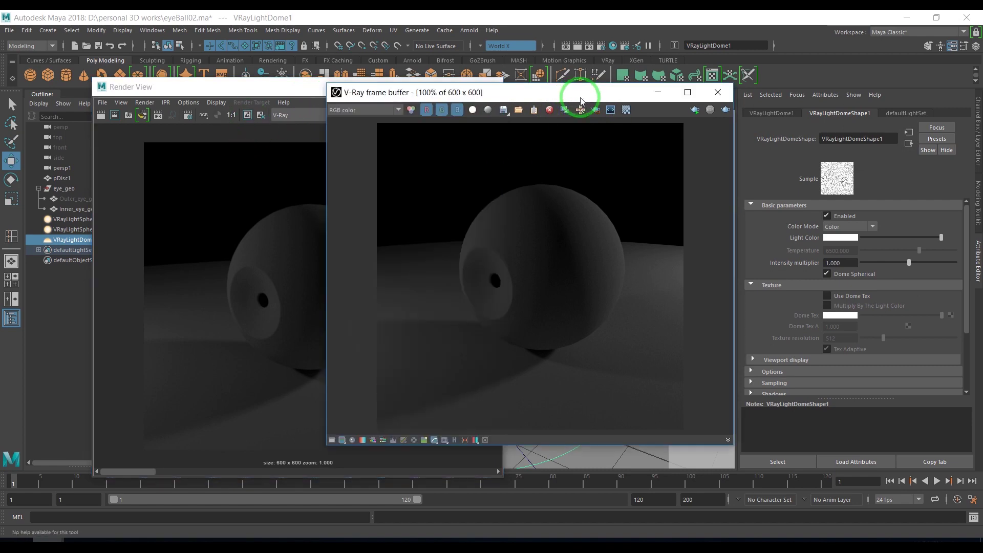
{"action": "left_click", "coordinate": [727, 110]}
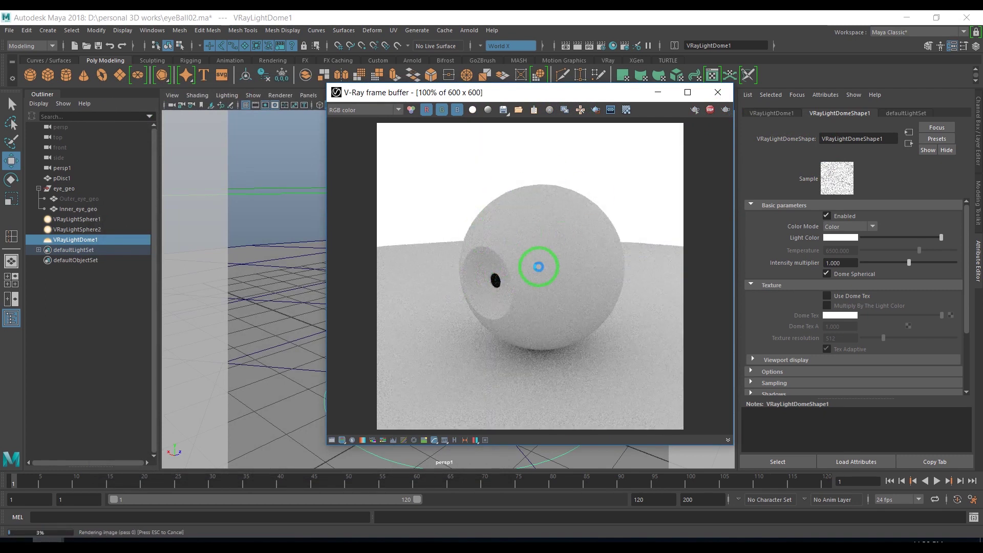
{"action": "mouse_move", "coordinate": [585, 96]}
{"action": "left_mouse_down"}
{"action": "mouse_move", "coordinate": [592, 102]}
{"action": "mouse_move", "coordinate": [577, 101]}
{"action": "left_mouse_up"}
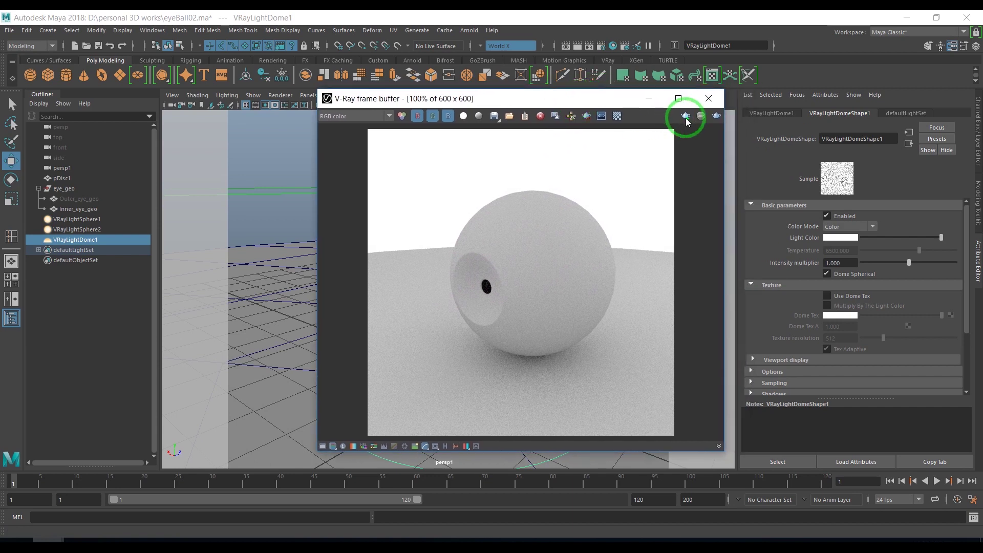
{"action": "left_click", "coordinate": [701, 116]}
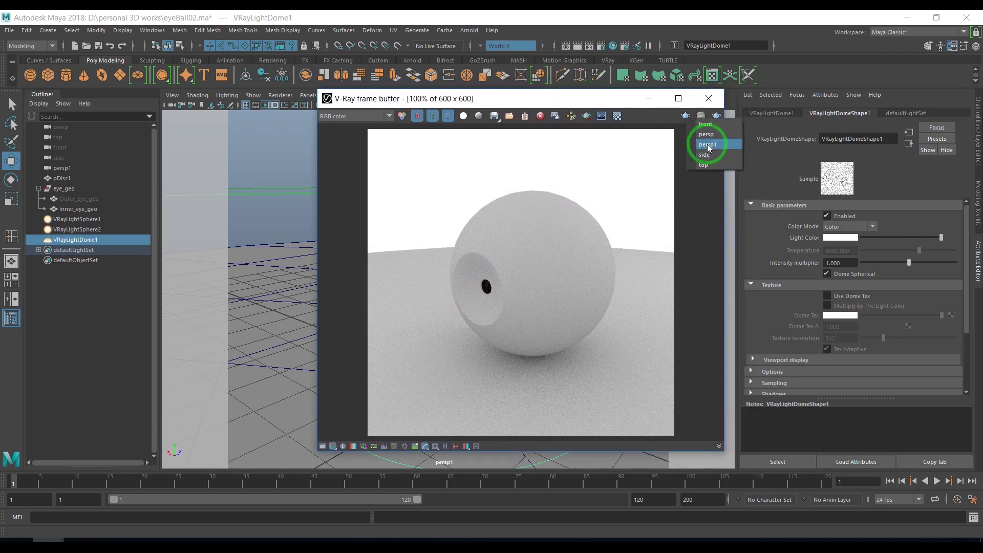
{"action": "left_click", "coordinate": [709, 144]}
- Try dome Intensity multiplier values 0.05 and 0.08, settling on 0.1
{"action": "double_click", "coordinate": [842, 262]}
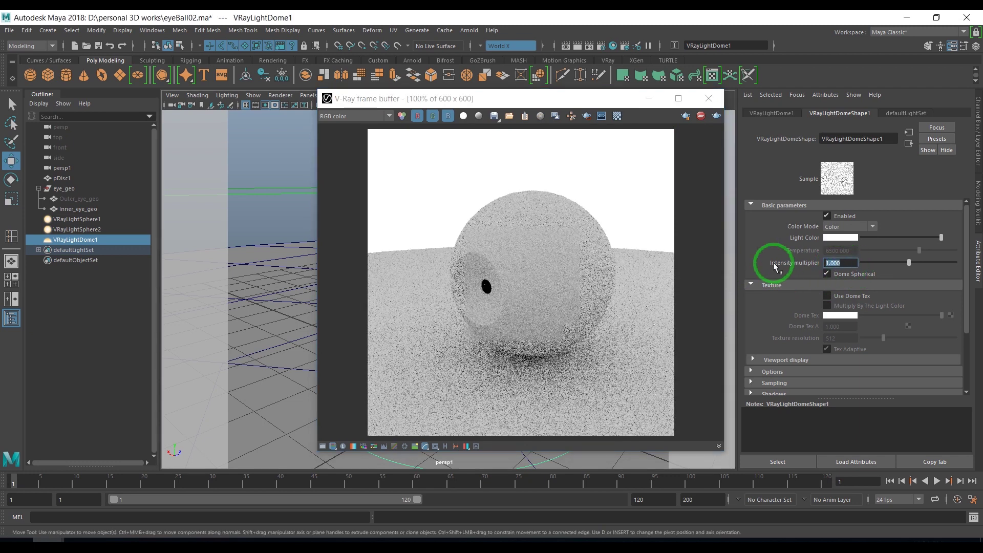
{"action": "type", "text": "0.1"}
{"action": "key", "text": "Return"}
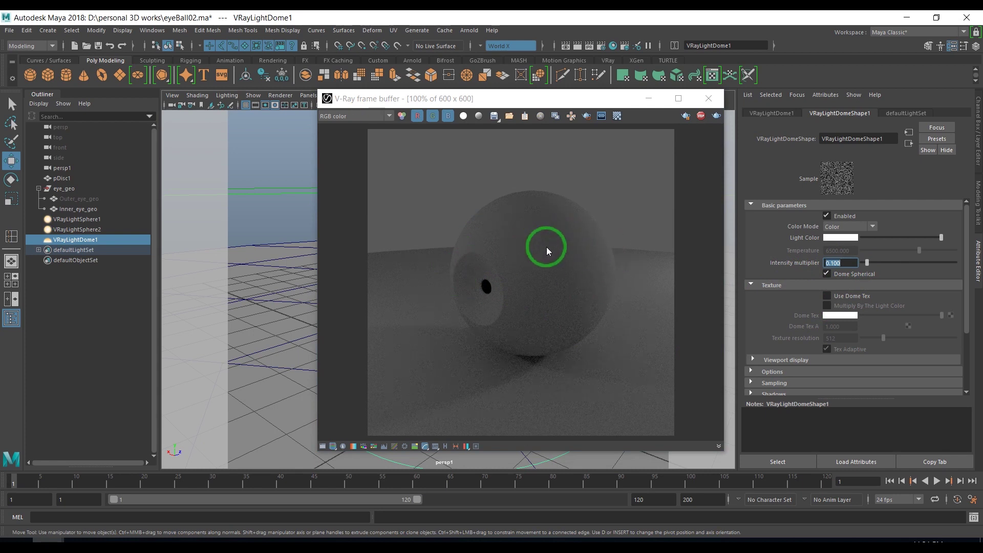
{"action": "type", "text": "0.05"}
{"action": "key", "text": "Return"}
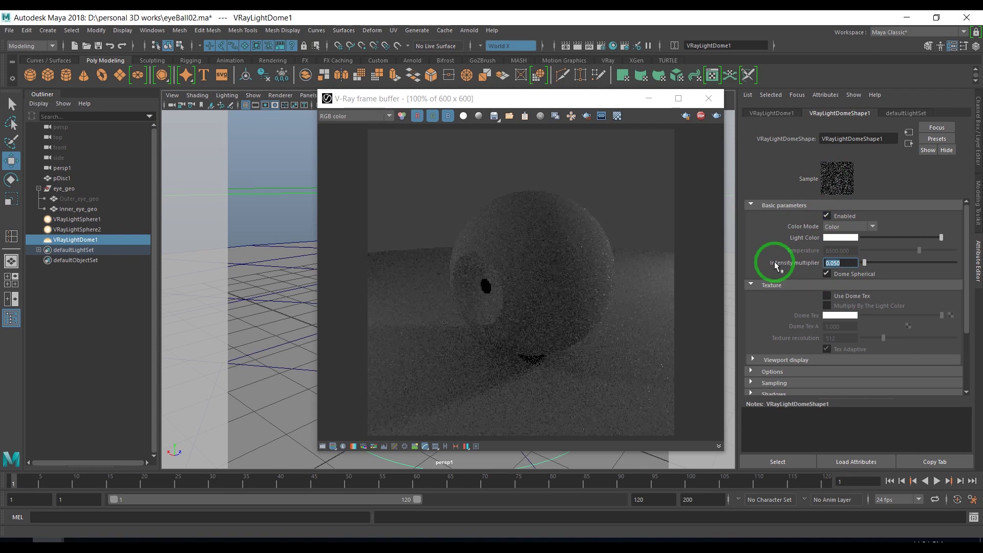
{"action": "type", "text": "0.1"}
{"action": "key", "text": "Return"}
{"action": "type", "text": "0.08"}
{"action": "key", "text": "Return"}
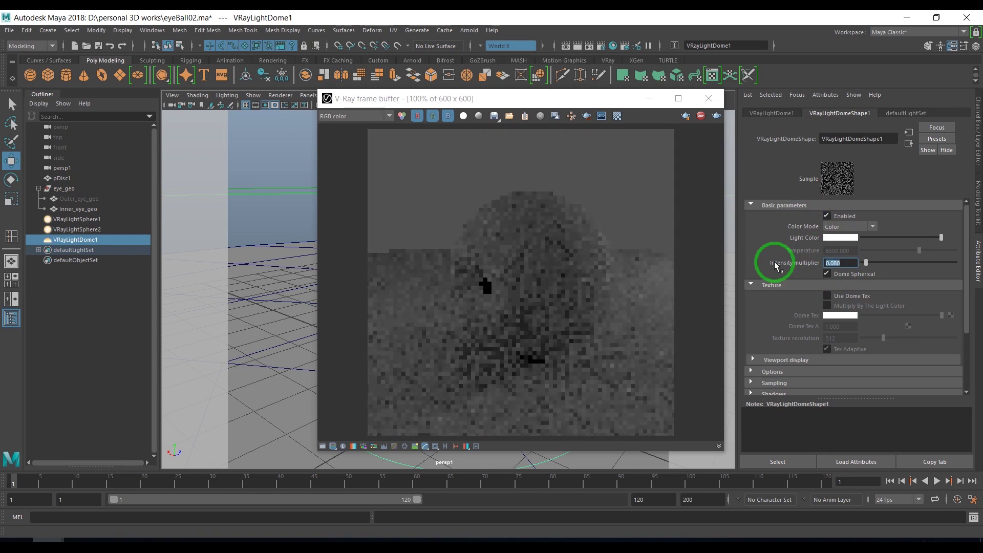
{"action": "type", "text": "0.1"}
{"action": "key", "text": "Return"}
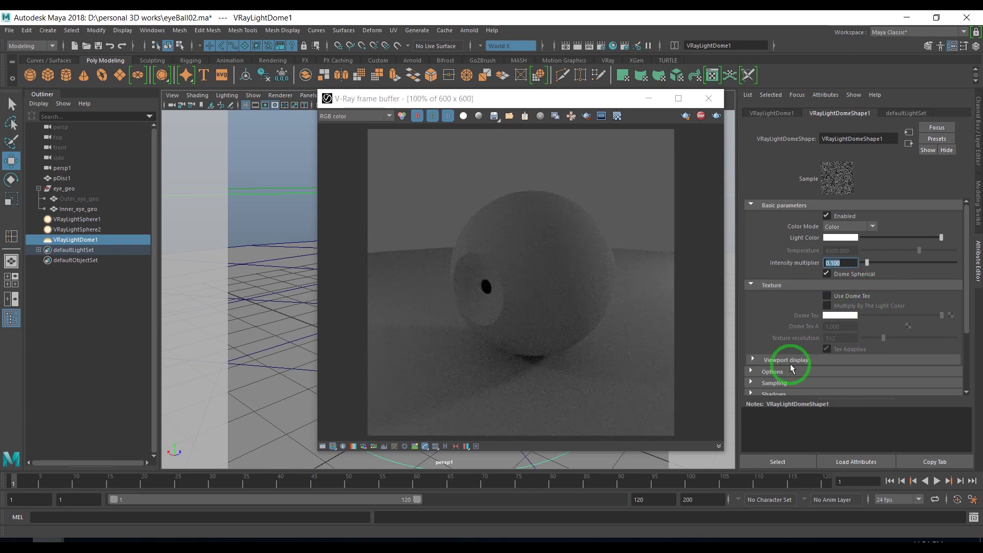
{"action": "scroll", "coordinate": [783, 351], "scroll_direction": "down", "scroll_amount": 2}
- Open the dome light's visibility options to make it invisible, then select the inner eye sphere
{"action": "scroll", "coordinate": [782, 345], "scroll_direction": "down", "scroll_amount": 2}
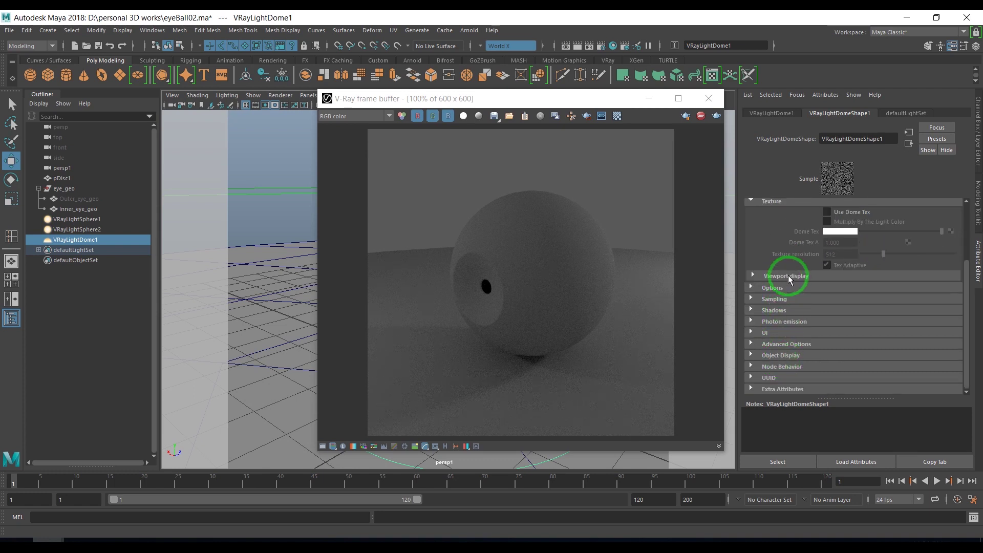
{"action": "left_click", "coordinate": [786, 276]}
{"action": "left_click", "coordinate": [774, 288]}
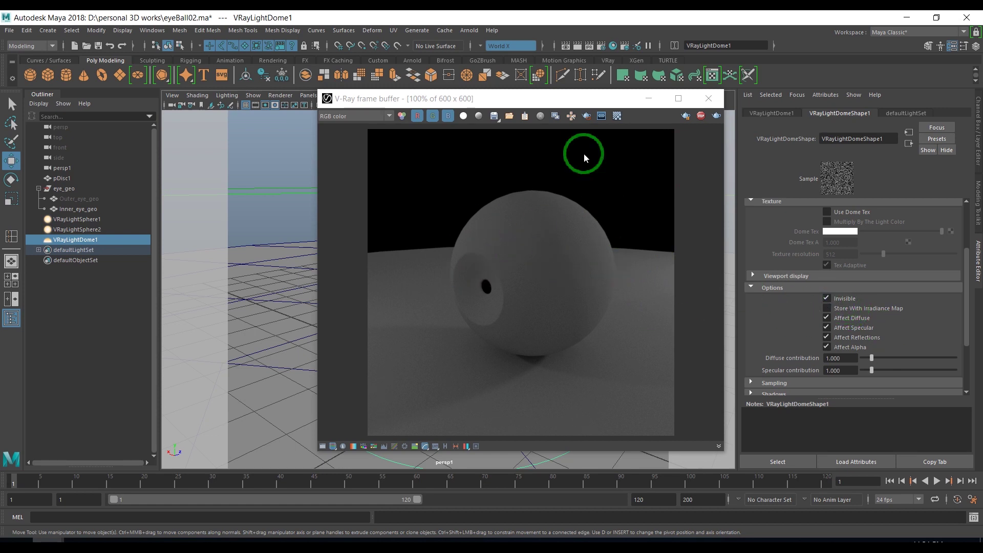
{"action": "left_click_drag", "start_coordinate": [551, 105], "coordinate": [711, 112]}
{"action": "left_click", "coordinate": [404, 222]}
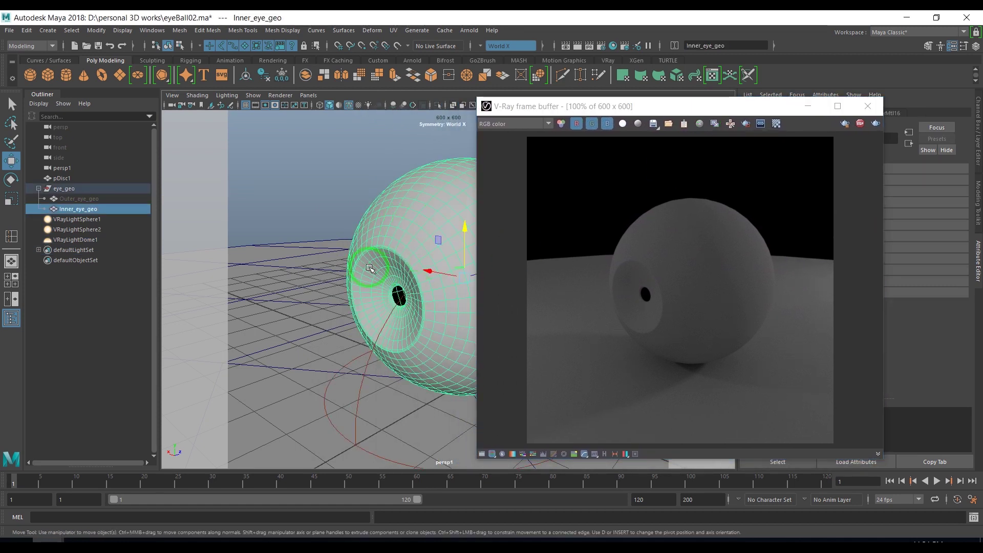
- Assign a new VRayMtl to the inner eye, then select the persp1 camera
{"action": "right_click_drag", "start_coordinate": [370, 268], "coordinate": [373, 263]}
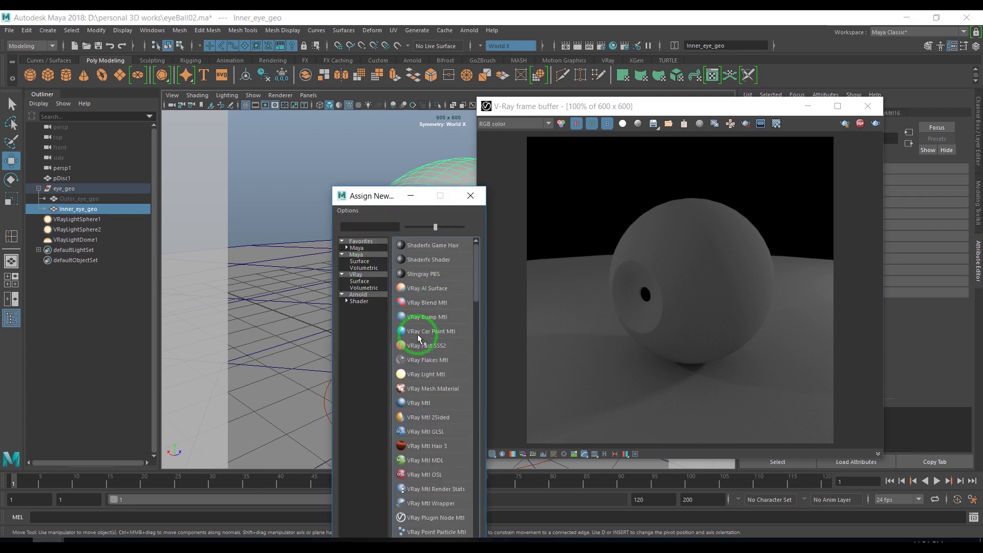
{"action": "left_click", "coordinate": [433, 407]}
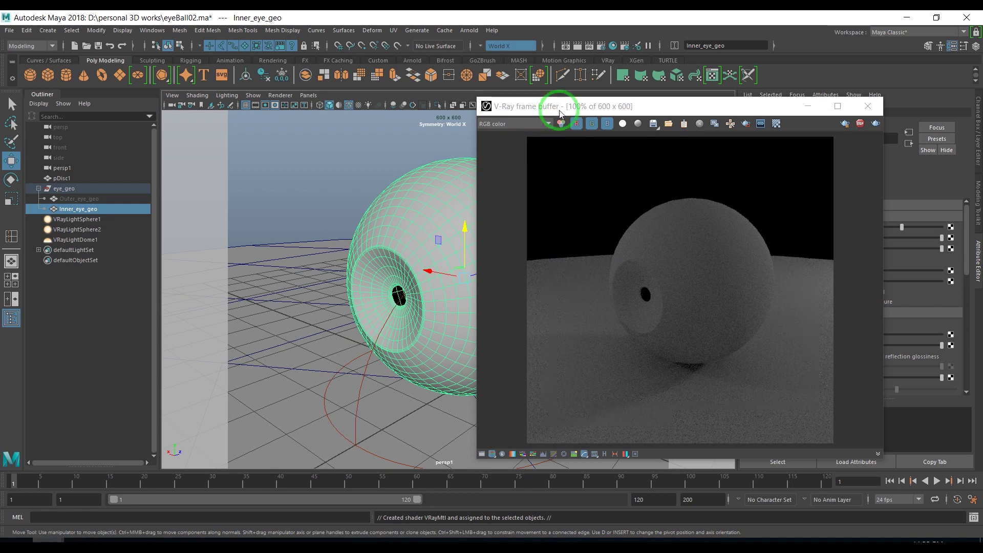
{"action": "left_click_drag", "start_coordinate": [548, 108], "coordinate": [553, 106]}
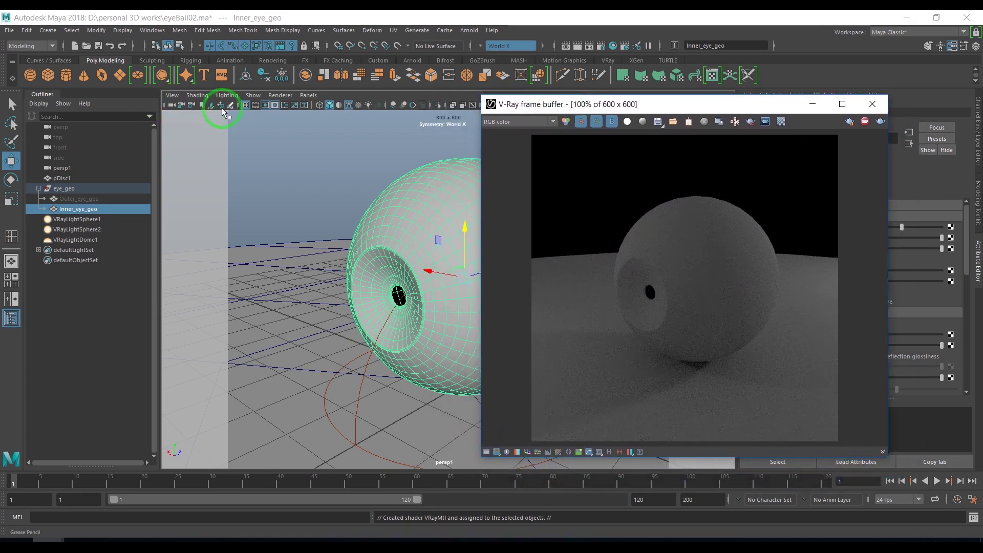
{"action": "left_click", "coordinate": [171, 105]}
{"action": "left_click_drag", "start_coordinate": [627, 115], "coordinate": [576, 156]}
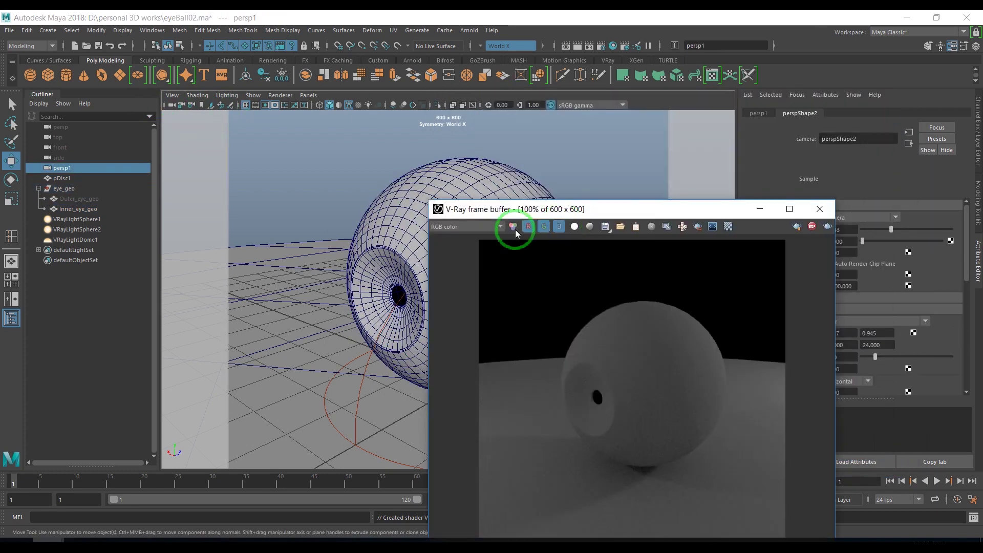
- Unlock persp1's transform channels in the Channel Box
{"action": "left_click", "coordinate": [566, 153]}
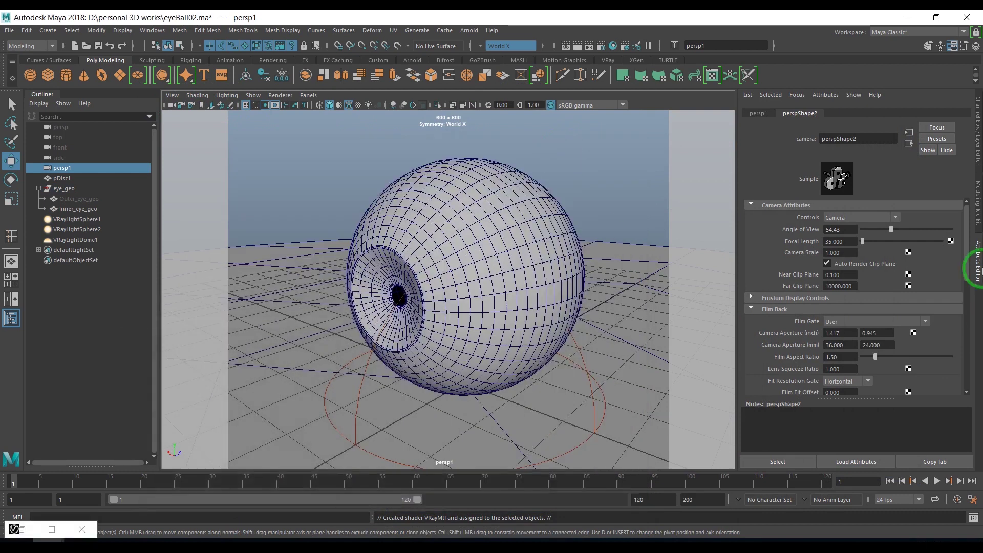
{"action": "left_click", "coordinate": [980, 141]}
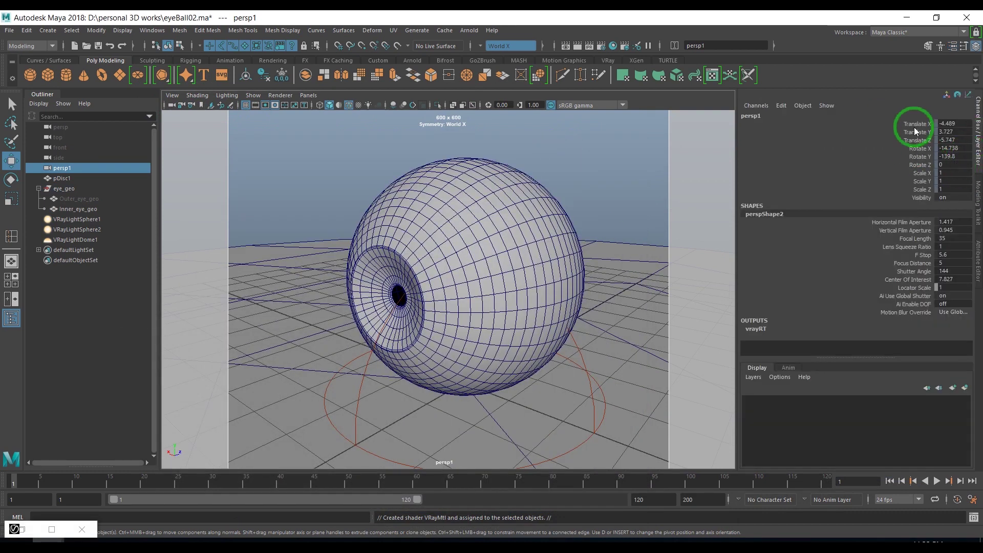
{"action": "left_click_drag", "start_coordinate": [917, 124], "coordinate": [919, 189]}
{"action": "right_click", "coordinate": [917, 181]}
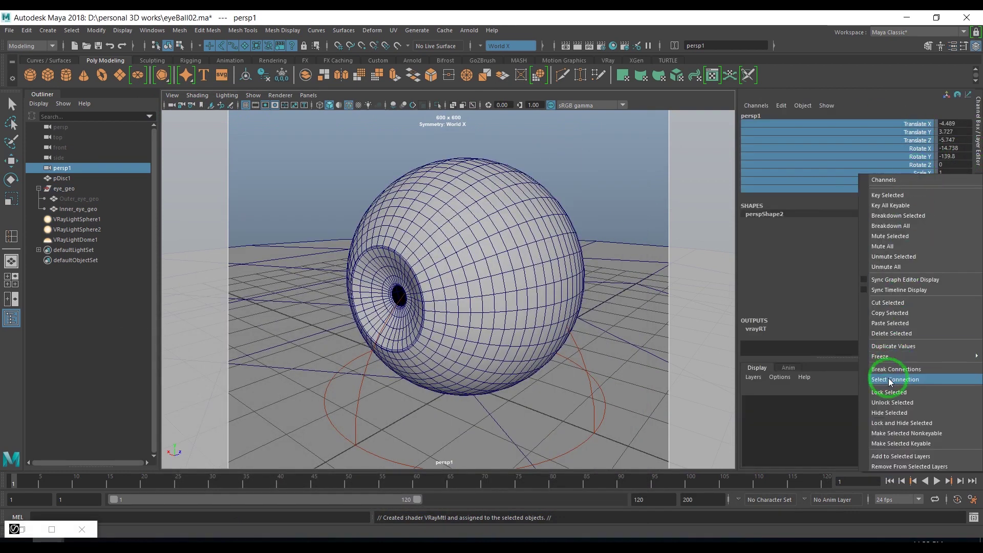
{"action": "left_click", "coordinate": [909, 402]}
- Reframe persp1 front-on to the iris, relock its channels, and bring back the V-Ray frame buffer
{"action": "left_click_drag", "start_coordinate": [461, 301], "coordinate": [473, 288], "text": "alt"}
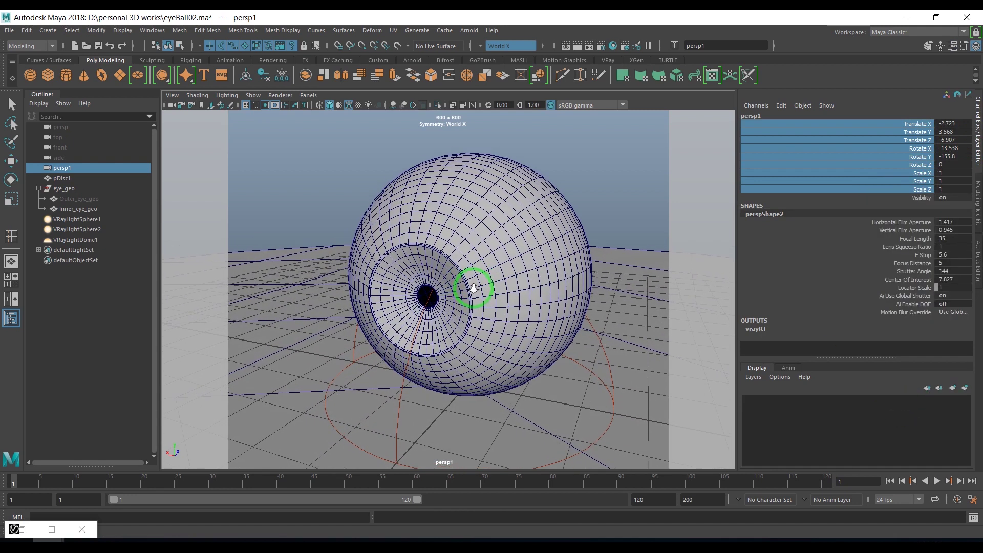
{"action": "scroll", "coordinate": [473, 287], "scroll_direction": "up", "scroll_amount": 2}
{"action": "scroll", "coordinate": [467, 305], "scroll_direction": "down", "scroll_amount": 1}
{"action": "scroll", "coordinate": [451, 308], "scroll_direction": "down", "scroll_amount": 1}
{"action": "scroll", "coordinate": [442, 310], "scroll_direction": "down", "scroll_amount": 1}
{"action": "scroll", "coordinate": [435, 311], "scroll_direction": "down", "scroll_amount": 1}
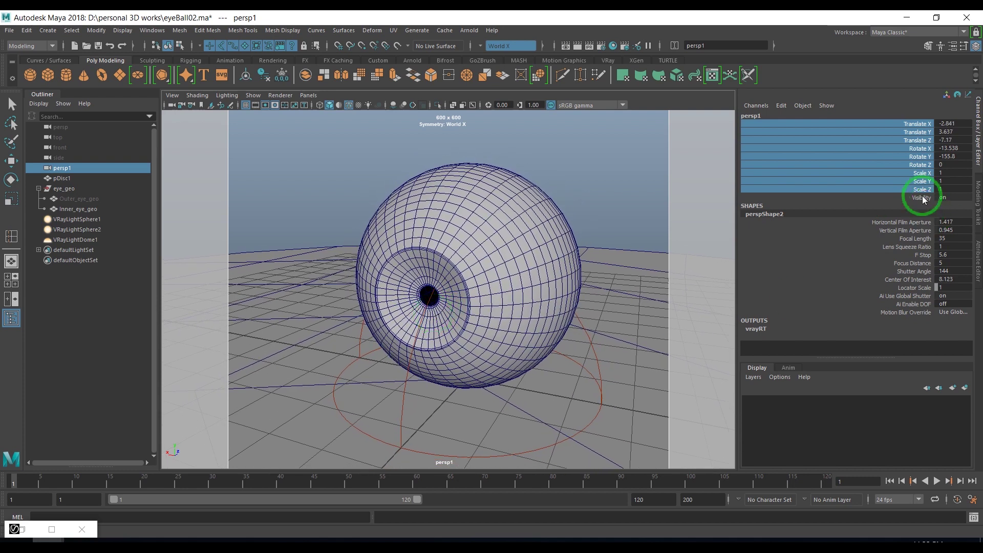
{"action": "right_click", "coordinate": [925, 178]}
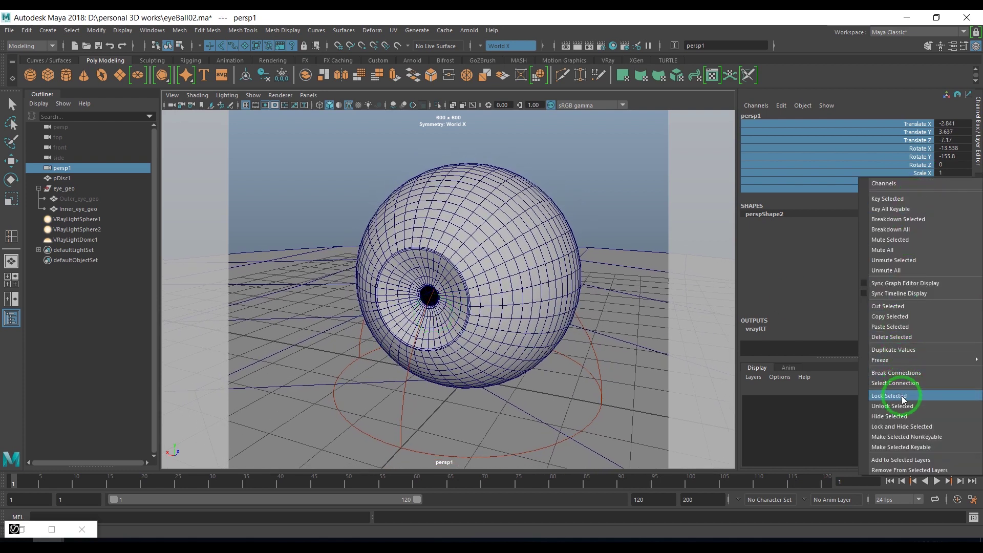
{"action": "left_click", "coordinate": [902, 374]}
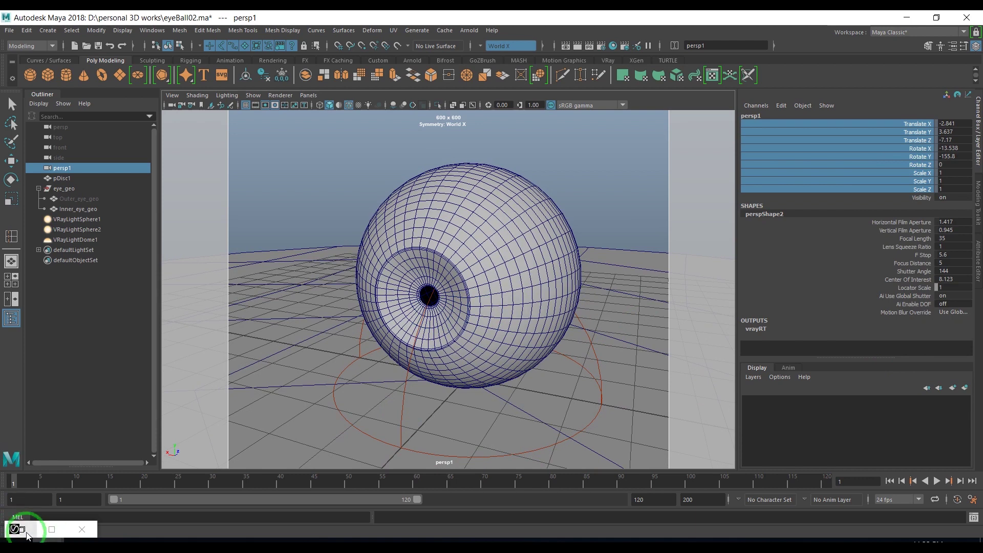
{"action": "left_click", "coordinate": [22, 529]}
{"action": "left_click_drag", "start_coordinate": [500, 150], "coordinate": [586, 88]}
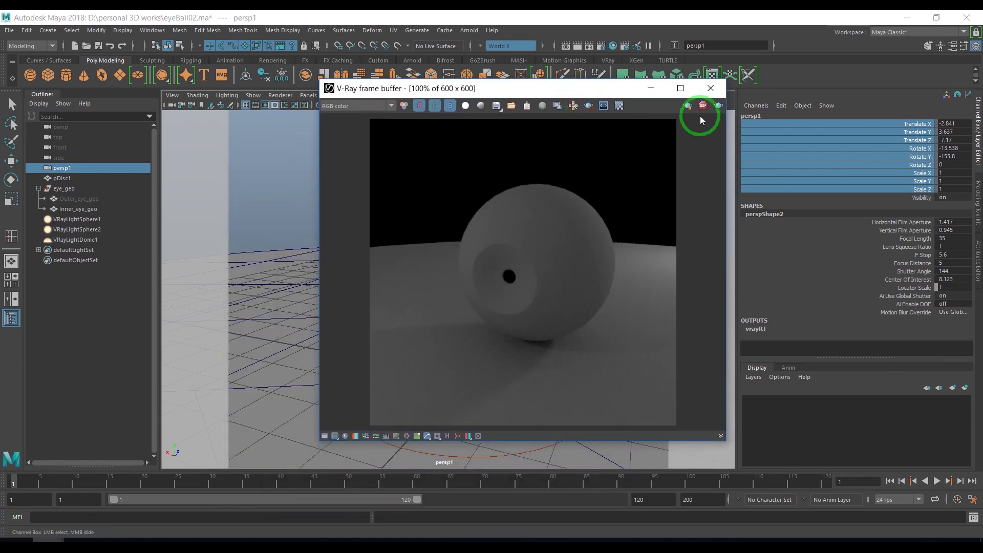
- Stop the render and select Inner_eye_geo to show its VRayMtl17 settings
{"action": "left_click", "coordinate": [703, 106]}
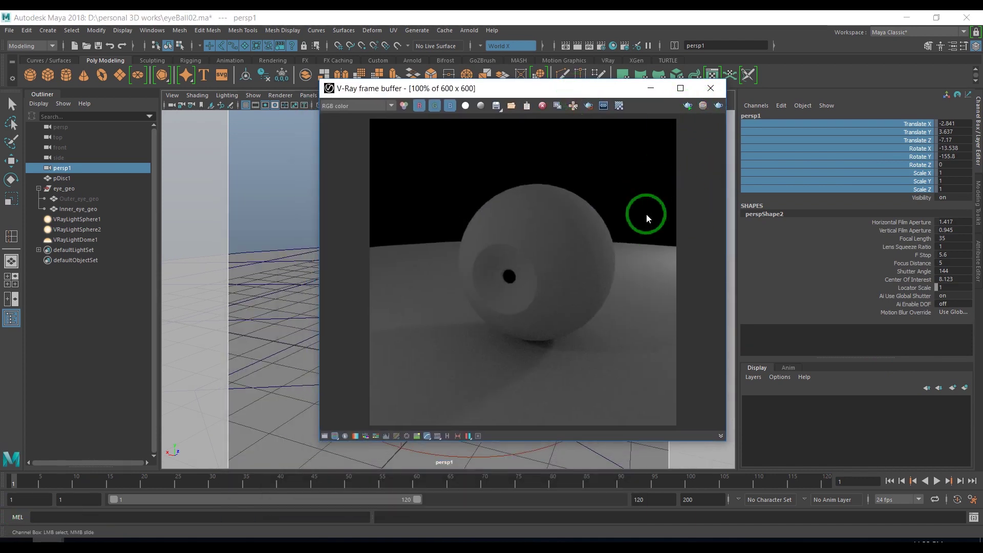
{"action": "left_click_drag", "start_coordinate": [584, 93], "coordinate": [669, 137]}
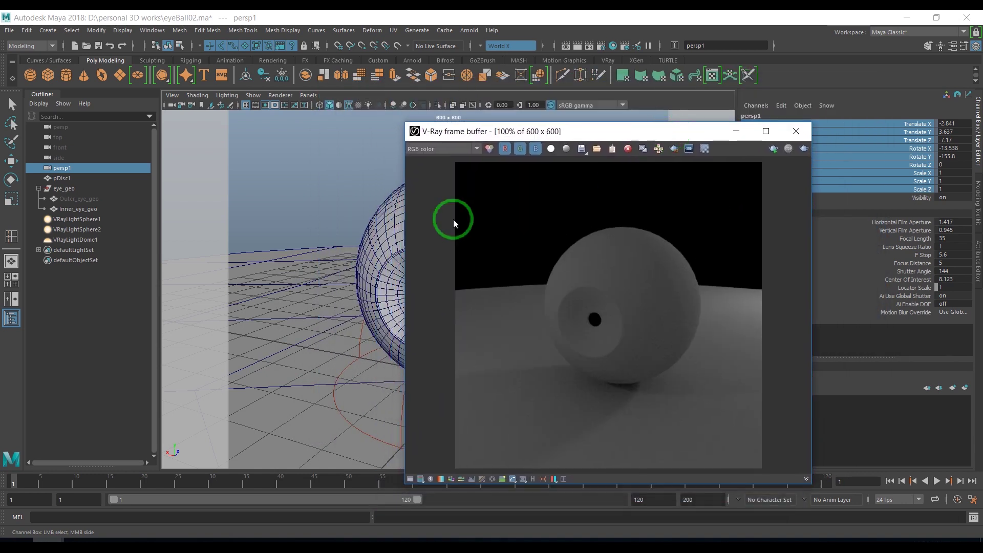
{"action": "left_click", "coordinate": [366, 218]}
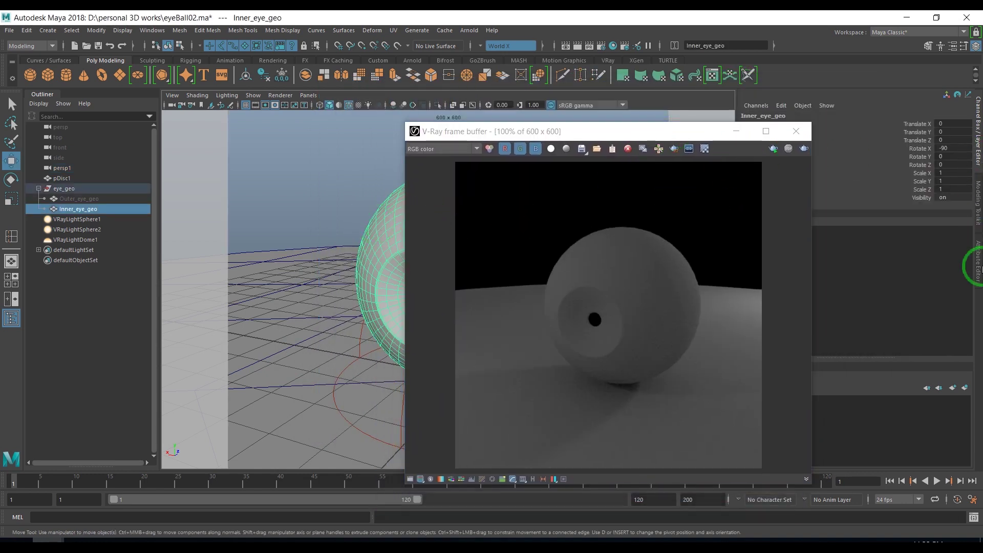
{"action": "left_click", "coordinate": [979, 264]}
{"action": "left_click", "coordinate": [884, 113]}
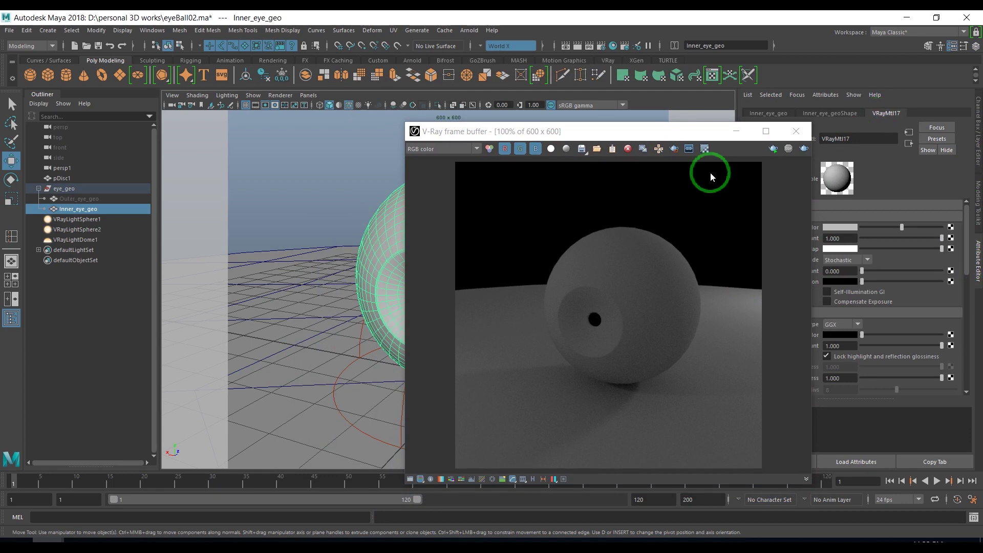
- Rename VRayMtl17 to Iris_shader and bring up texture choices for its Diffuse Color
{"action": "left_click_drag", "start_coordinate": [632, 137], "coordinate": [576, 136]}
{"action": "double_click", "coordinate": [840, 139]}
{"action": "type", "text": "Iris"}
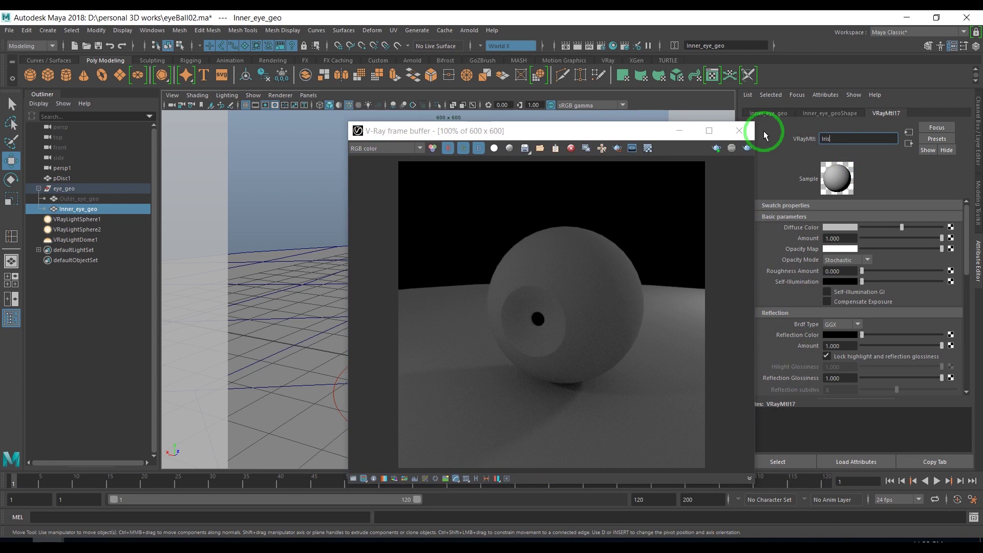
{"action": "type", "text": "shader"}
{"action": "key", "text": "Return"}
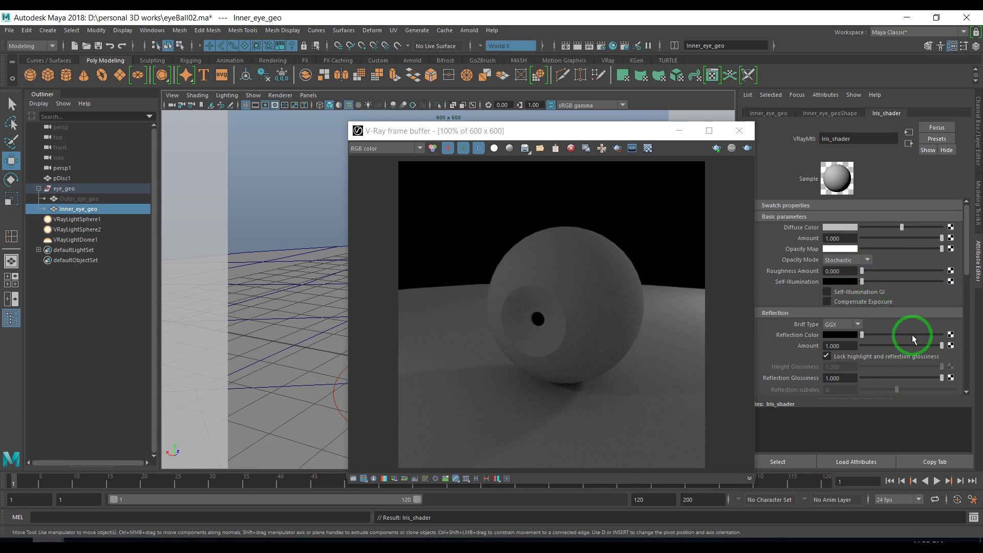
{"action": "left_click", "coordinate": [951, 228]}
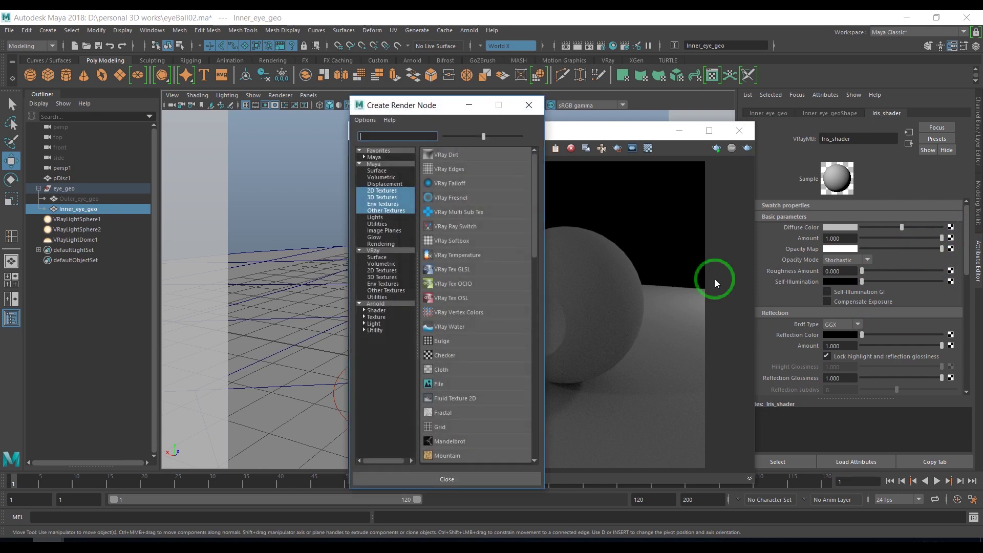
- Connect a Ramp texture to Iris_shader's diffuse colour and render from persp1 in the VFB
{"action": "scroll", "coordinate": [467, 355], "scroll_direction": "down", "scroll_amount": 2}
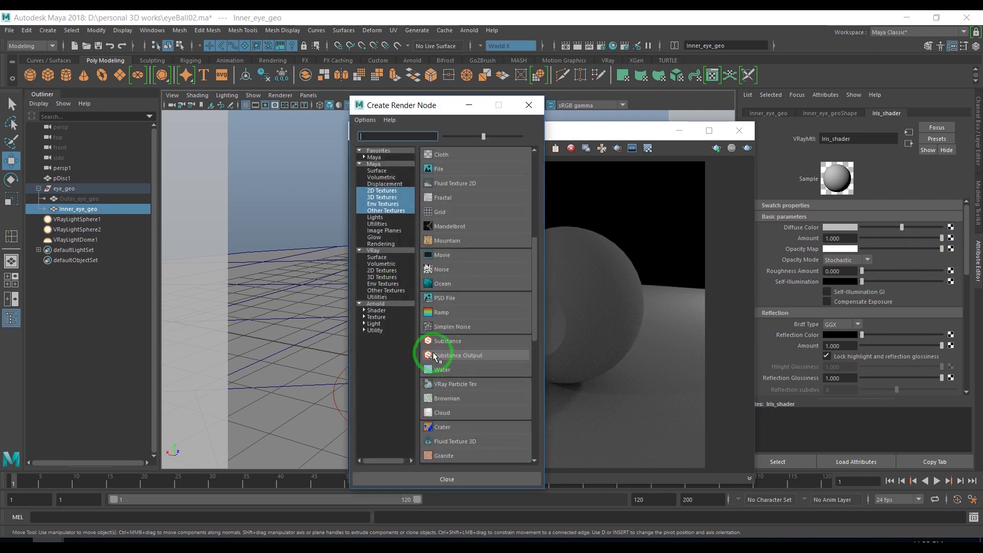
{"action": "left_click", "coordinate": [443, 314]}
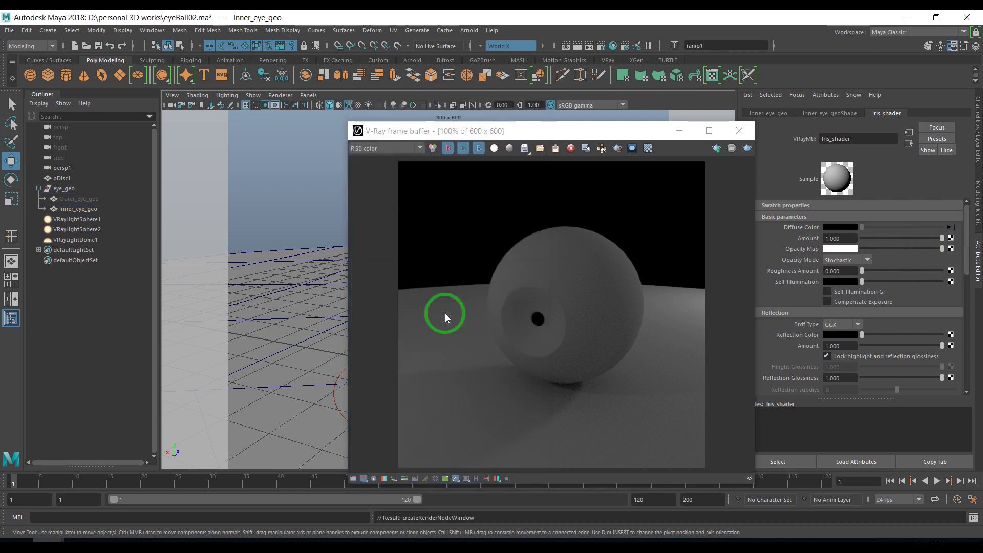
{"action": "left_click", "coordinate": [716, 148]}
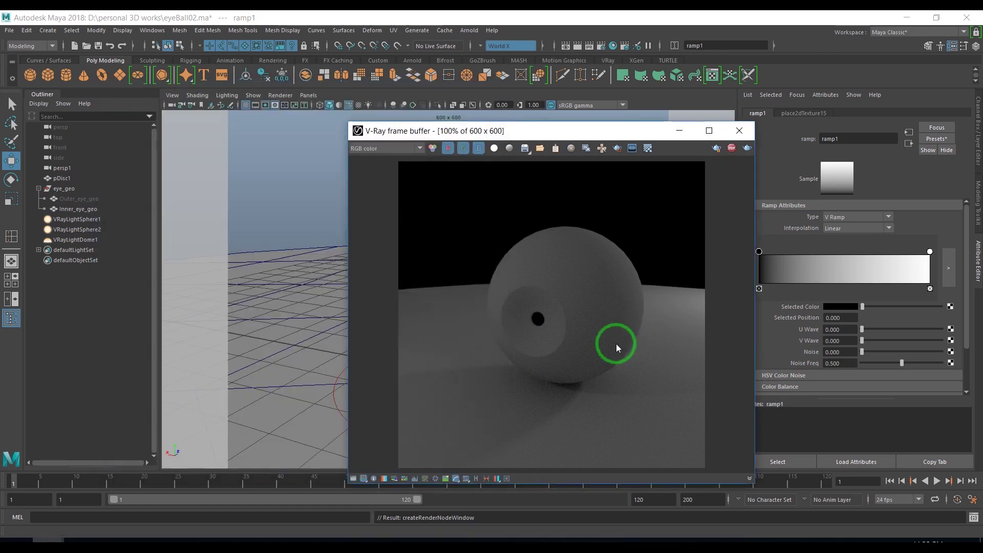
- Slide the black ramp handle toward the end and recolour it yellow
{"action": "left_click_drag", "start_coordinate": [759, 252], "coordinate": [917, 252]}
{"action": "left_click", "coordinate": [930, 252]}
{"action": "left_click", "coordinate": [906, 252]}
{"action": "left_click", "coordinate": [849, 308]}
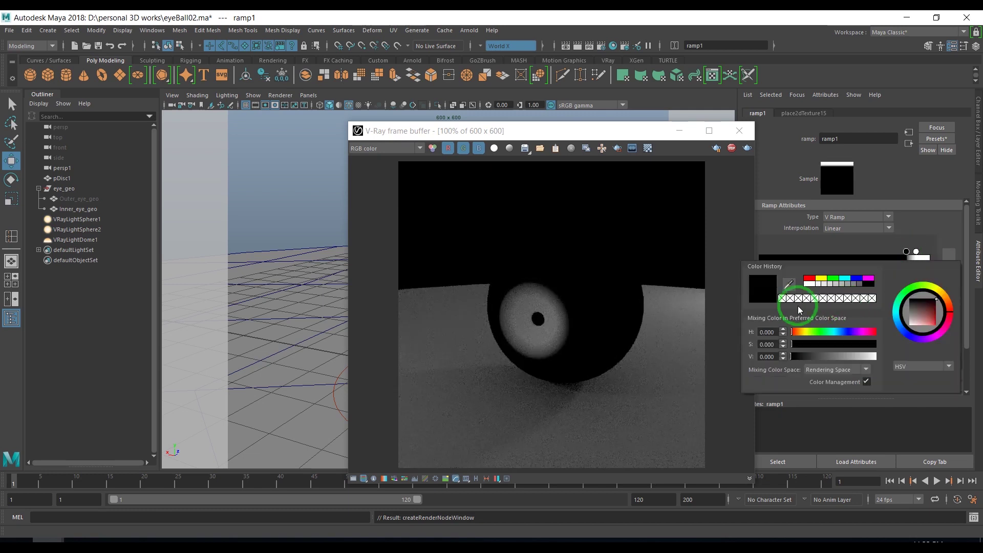
{"action": "left_click", "coordinate": [824, 279]}
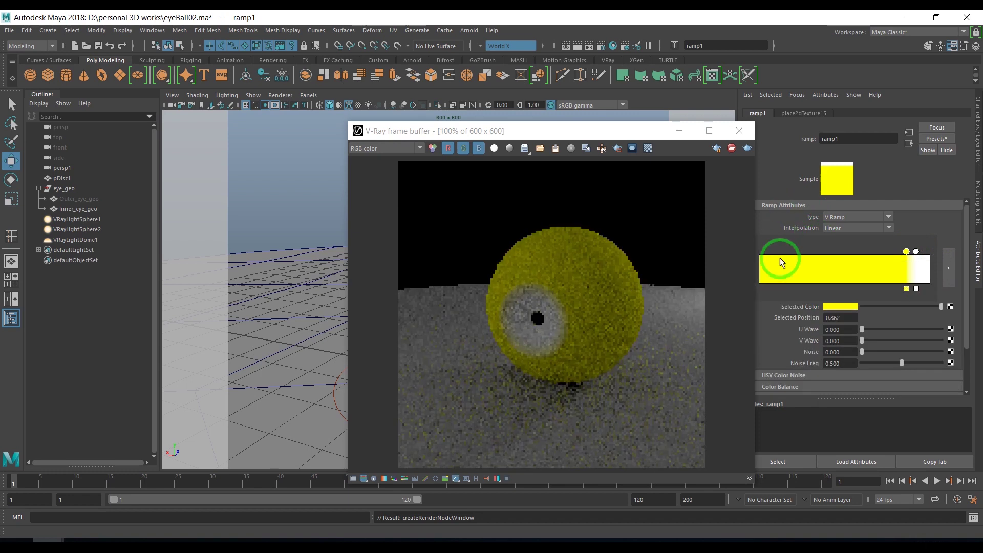
- Make the white ramp handle red and position it near 0.87 for a sharp yellow-red edge
{"action": "left_click", "coordinate": [916, 252]}
{"action": "left_click", "coordinate": [837, 307]}
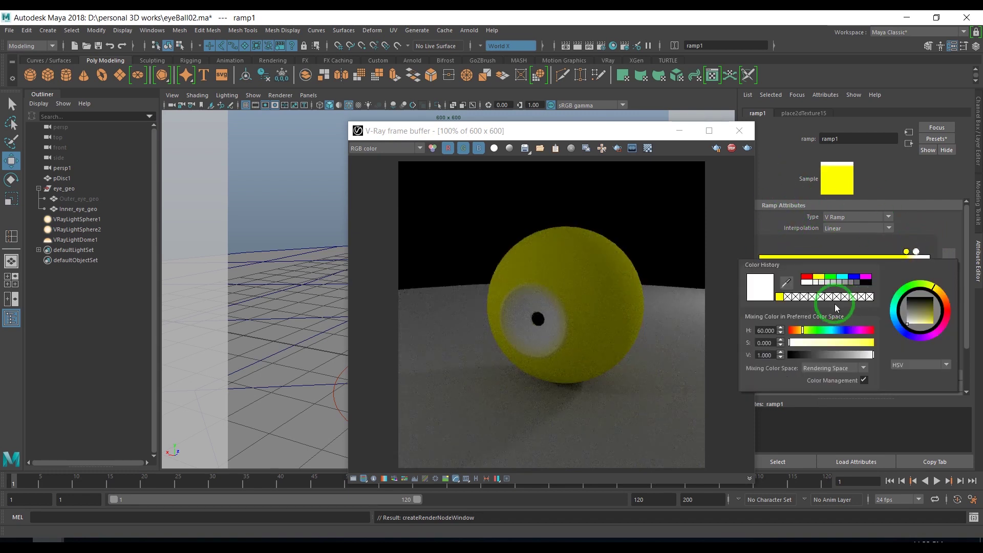
{"action": "left_click", "coordinate": [805, 278]}
{"action": "left_click_drag", "start_coordinate": [911, 259], "coordinate": [910, 256]}
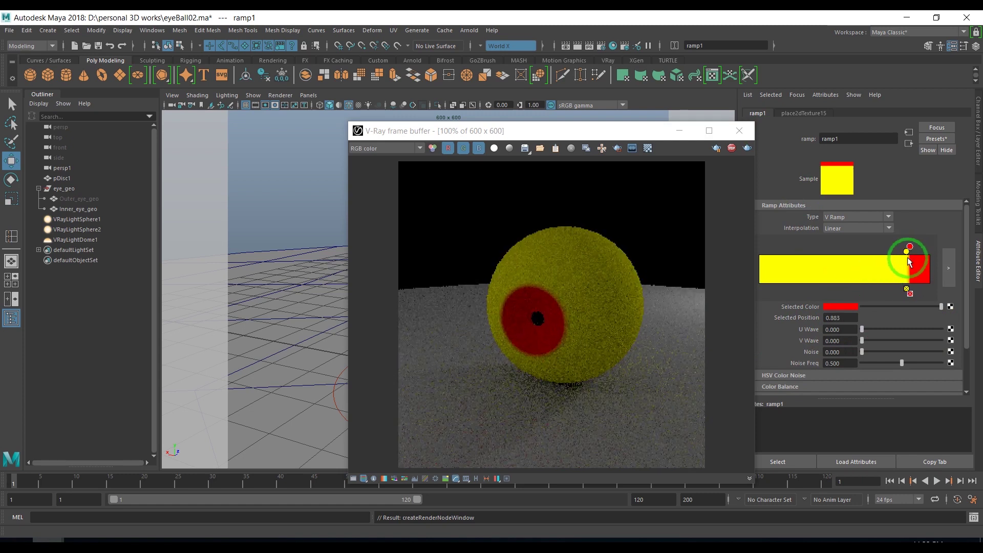
{"action": "left_click", "coordinate": [907, 252]}
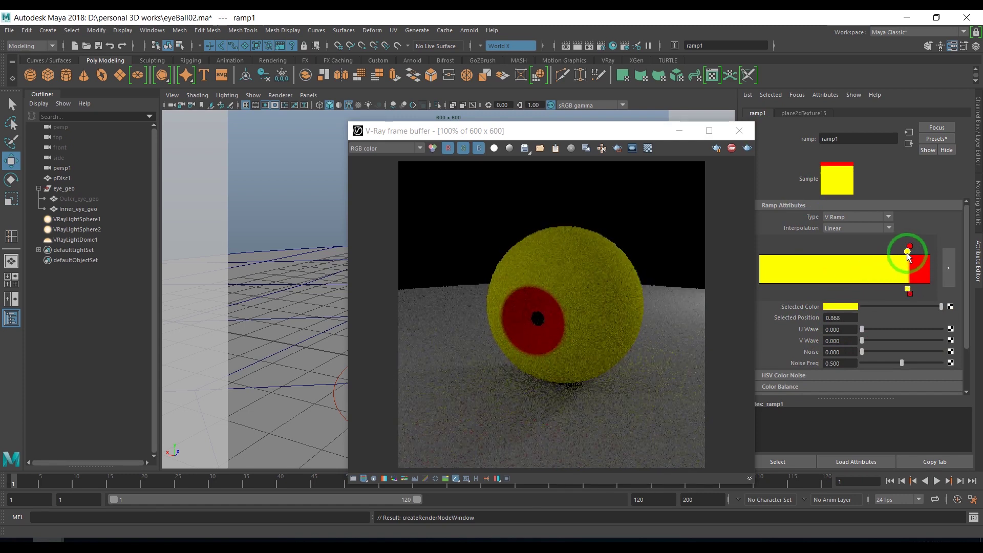
{"action": "left_click_drag", "start_coordinate": [910, 247], "coordinate": [908, 248]}
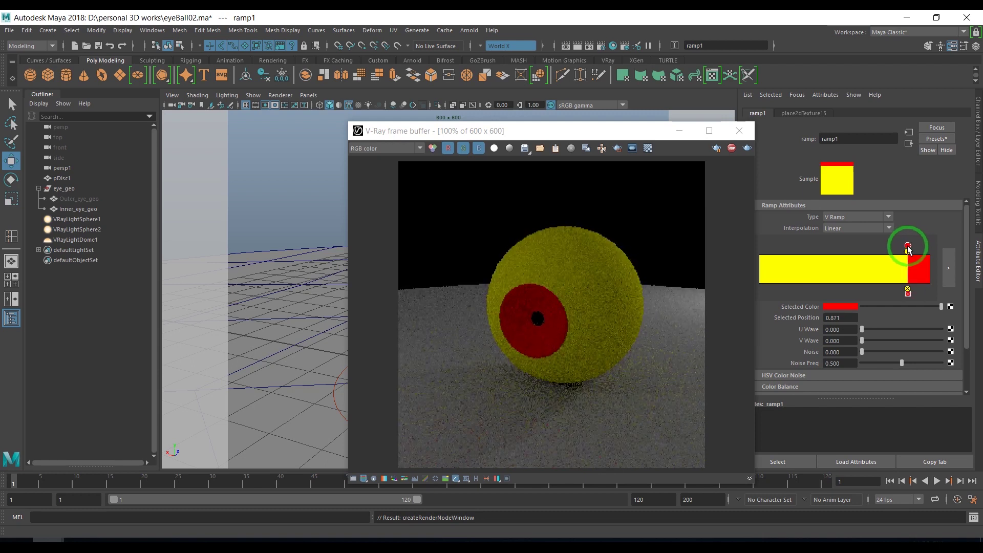
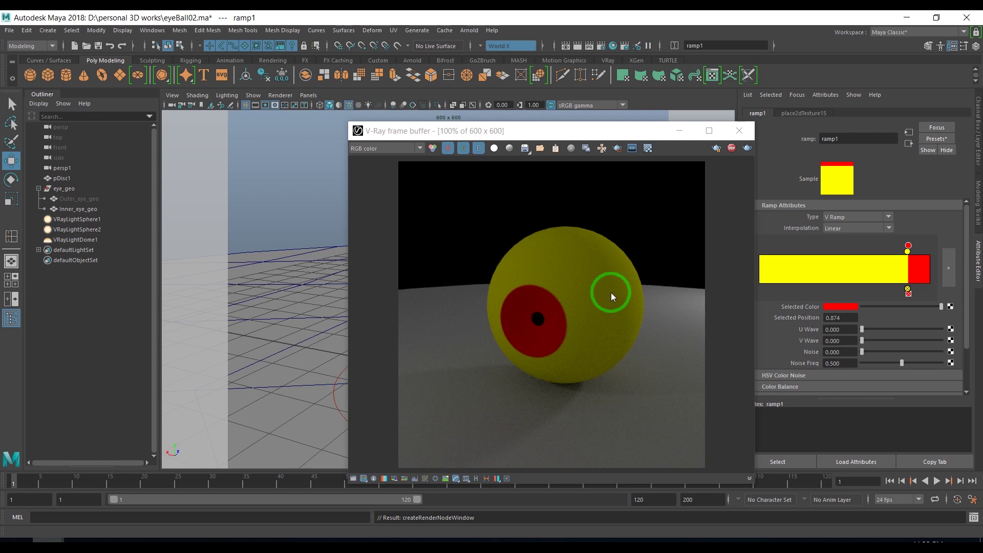
- Turn ramp1's yellow base stop black and add a new black stop near the top
{"action": "left_click", "coordinate": [909, 252]}
{"action": "mouse_move", "coordinate": [932, 309]}
{"action": "left_mouse_down"}
{"action": "mouse_move", "coordinate": [845, 312]}
{"action": "mouse_move", "coordinate": [849, 304]}
{"action": "left_mouse_up"}
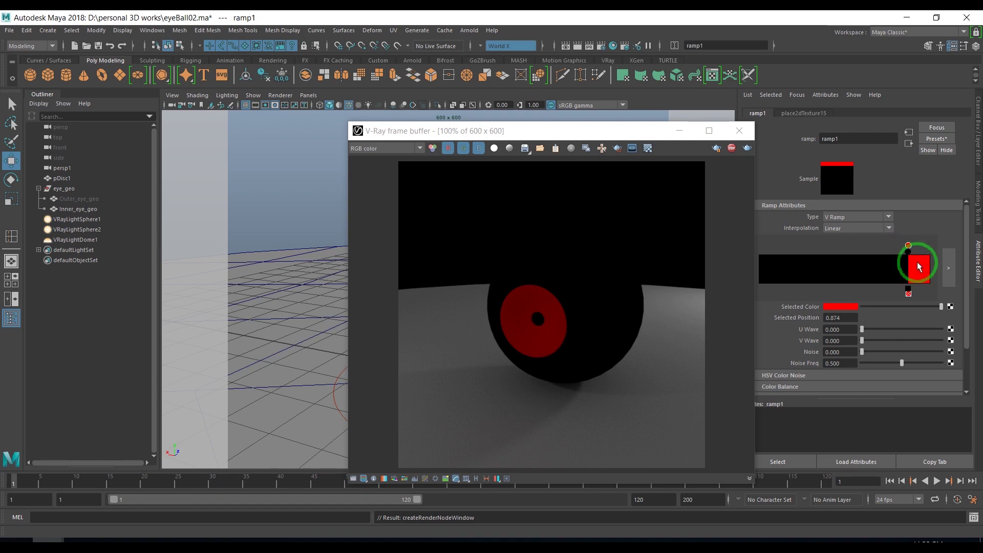
{"action": "left_click", "coordinate": [916, 263]}
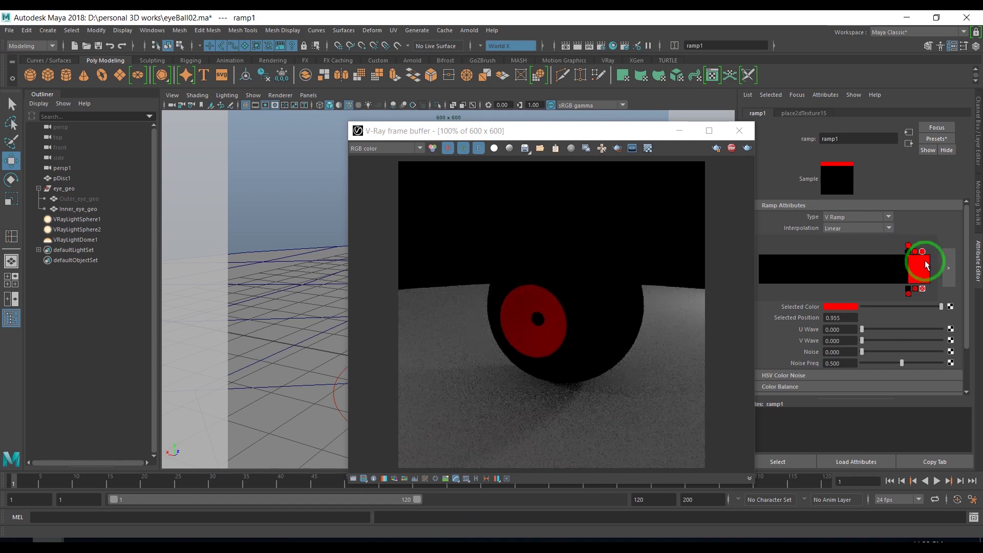
{"action": "left_click", "coordinate": [928, 251]}
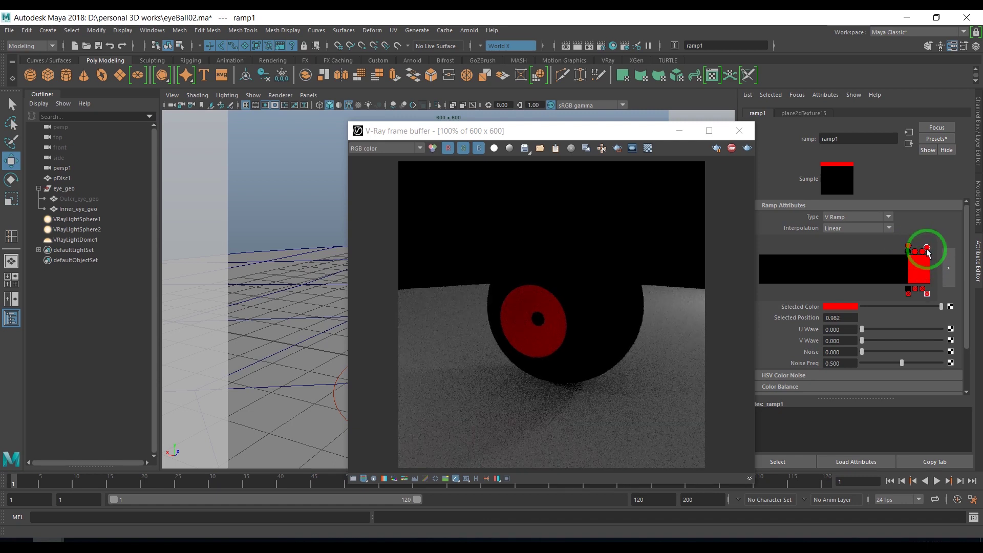
{"action": "left_click_drag", "start_coordinate": [923, 306], "coordinate": [834, 314]}
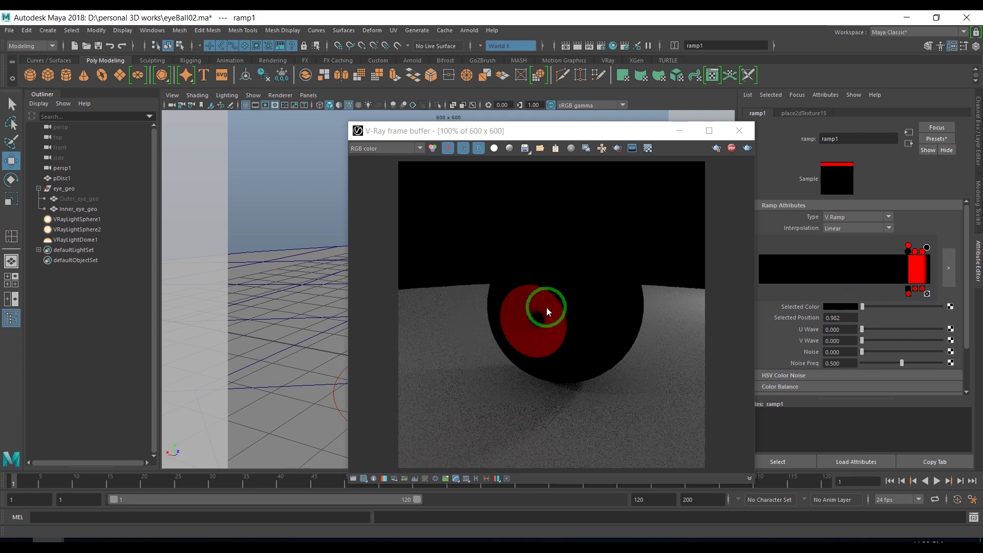
- Reposition ramp1's top stops to about 0.967 and 0.913, and darken the stop at 0.874
{"action": "left_click", "coordinate": [928, 252]}
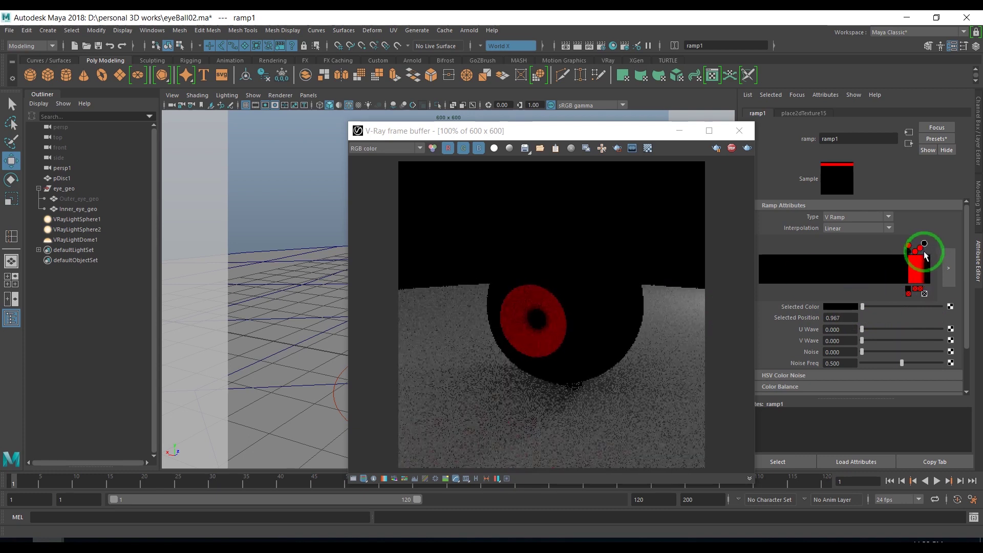
{"action": "left_click_drag", "start_coordinate": [927, 252], "coordinate": [920, 256]}
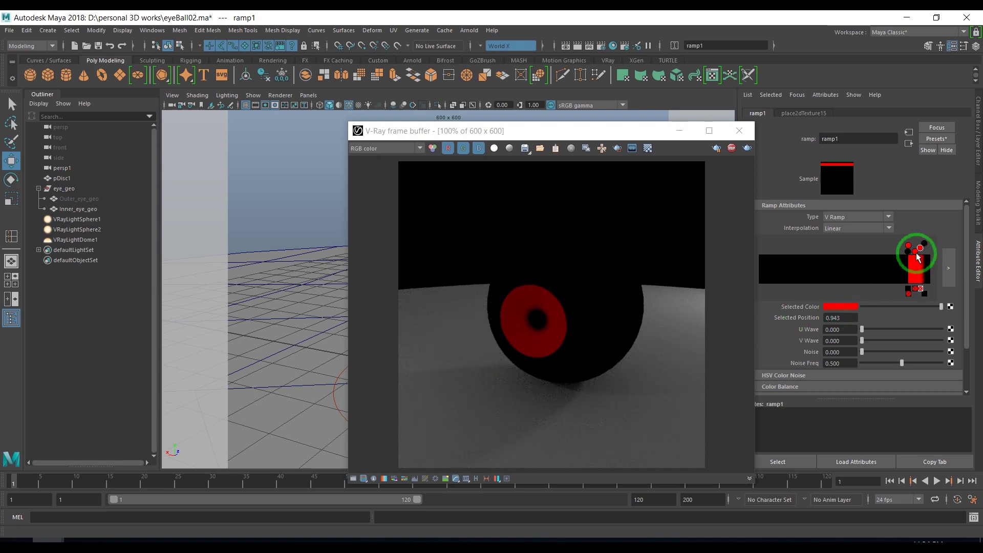
{"action": "mouse_move", "coordinate": [917, 256]}
{"action": "left_mouse_down"}
{"action": "mouse_move", "coordinate": [897, 286]}
{"action": "mouse_move", "coordinate": [901, 307]}
{"action": "left_mouse_up"}
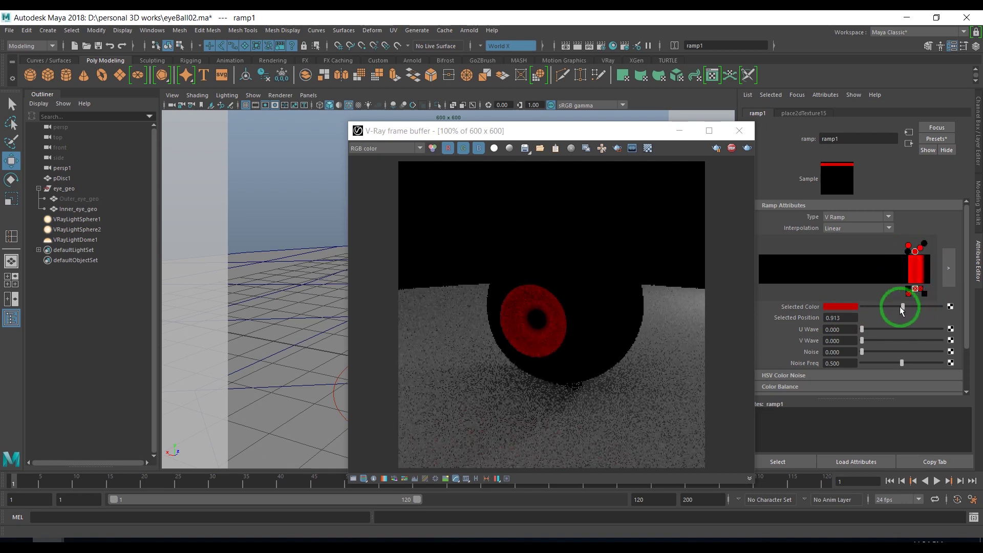
{"action": "left_click", "coordinate": [907, 246]}
{"action": "left_click", "coordinate": [902, 295]}
{"action": "left_click_drag", "start_coordinate": [902, 307], "coordinate": [852, 308]}
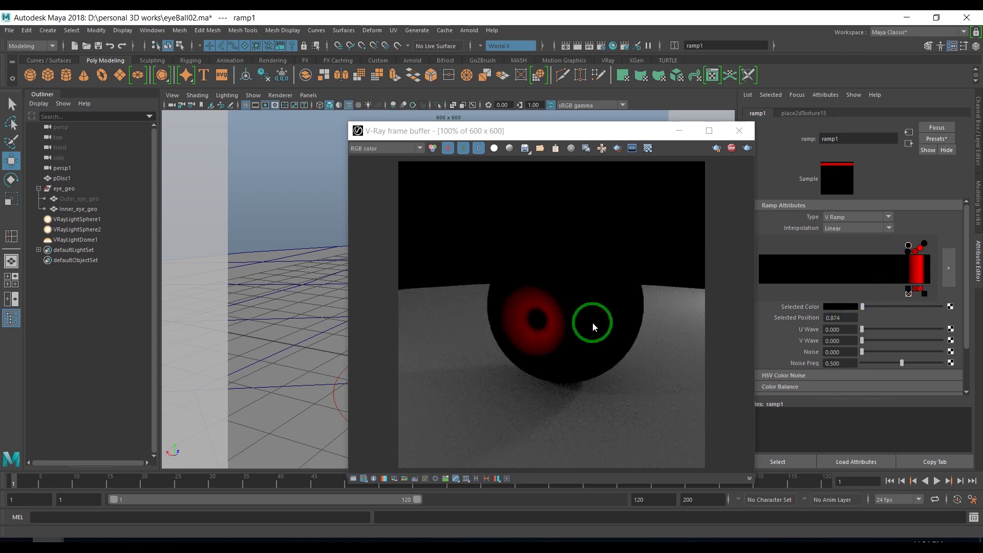
- Try Exponential Up and Exponential Down interpolation on ramp1, then settle on Smooth
{"action": "left_click", "coordinate": [835, 229]}
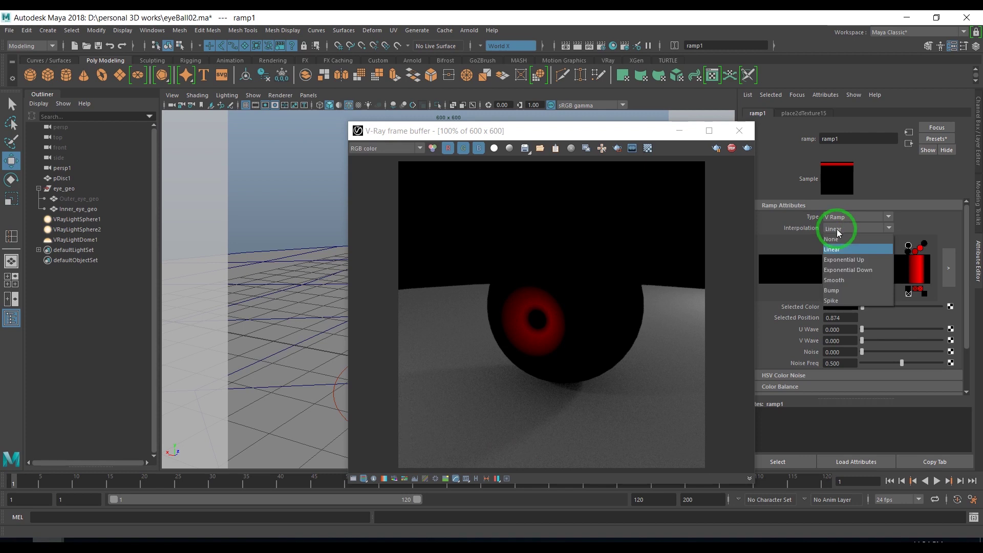
{"action": "left_click", "coordinate": [843, 264]}
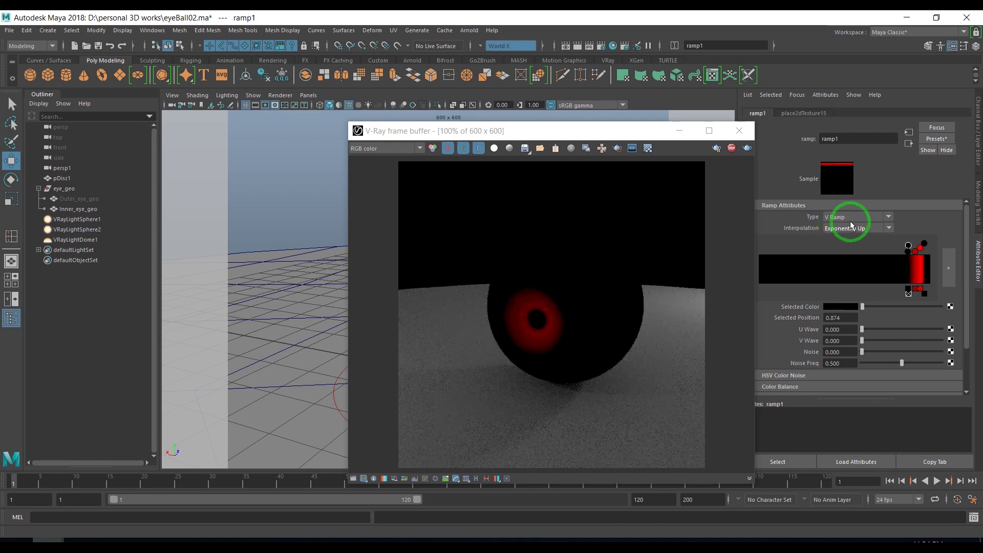
{"action": "left_click", "coordinate": [850, 227]}
{"action": "left_click", "coordinate": [845, 270]}
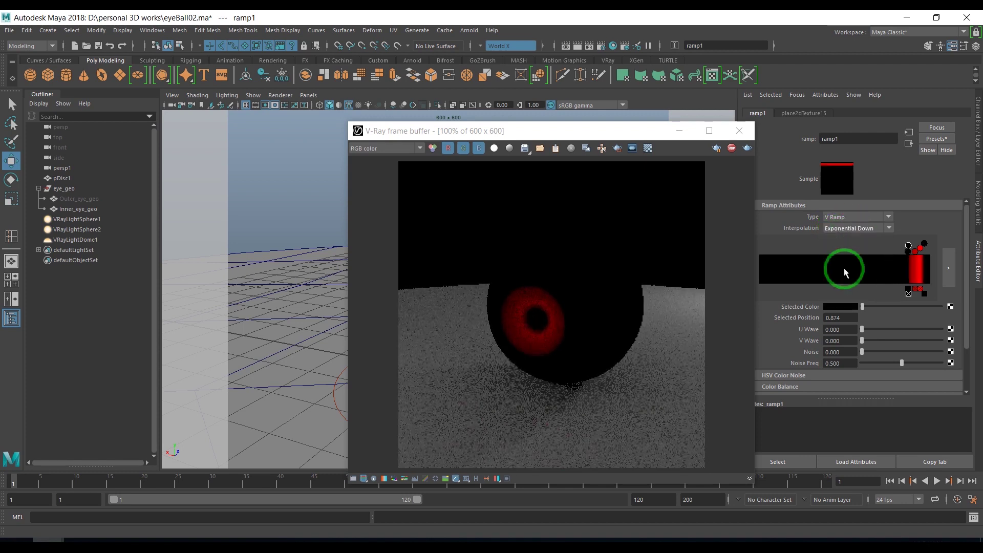
{"action": "left_click", "coordinate": [862, 230]}
{"action": "left_click", "coordinate": [854, 276]}
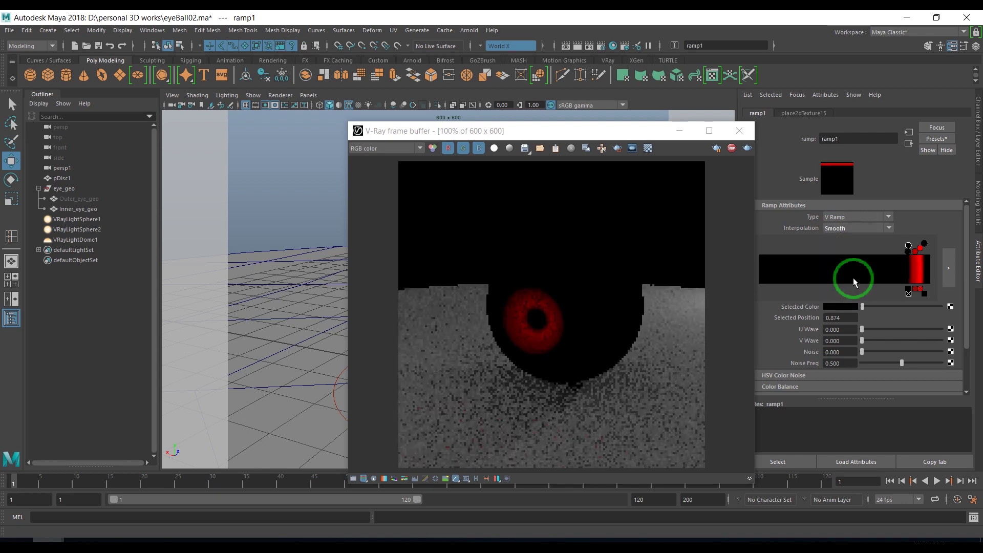
- Move ramp1's red stop slightly lower to about 0.895
{"action": "left_click", "coordinate": [914, 250]}
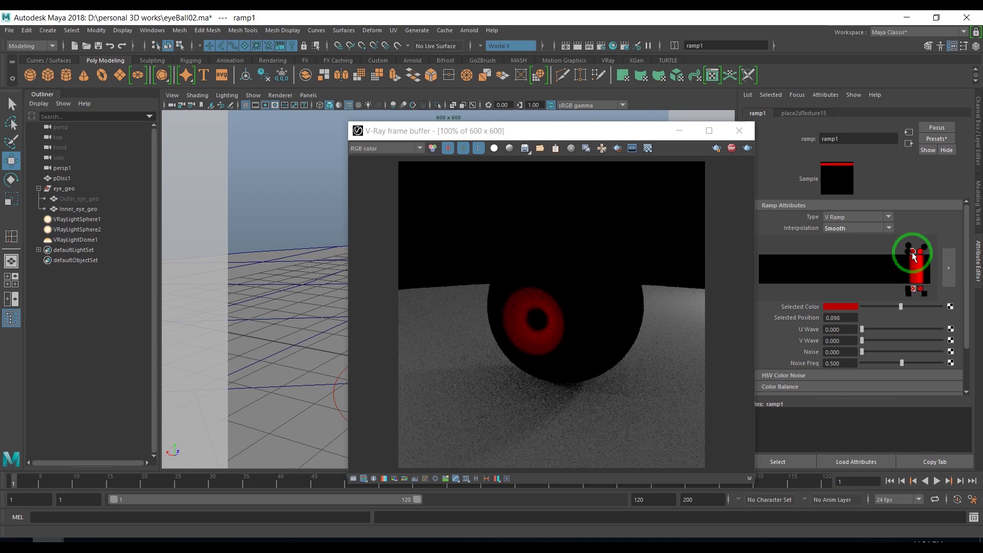
{"action": "left_click_drag", "start_coordinate": [914, 251], "coordinate": [911, 252]}
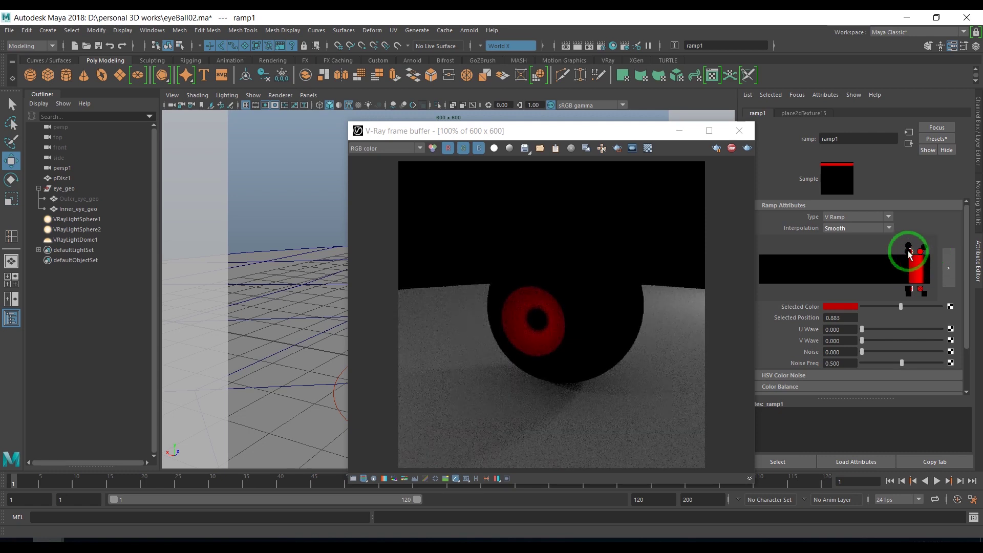
{"action": "left_click_drag", "start_coordinate": [916, 254], "coordinate": [913, 255]}
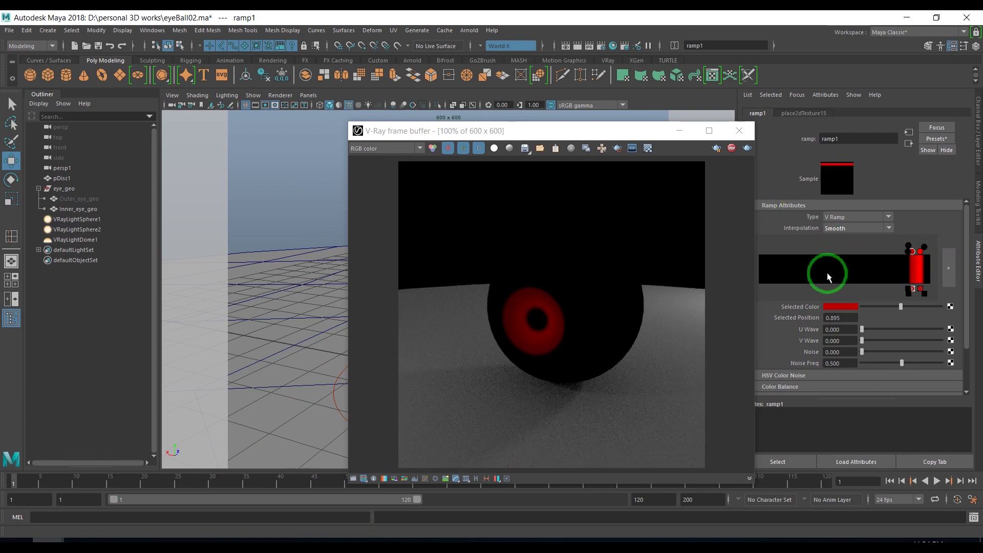
- In Hypershade, duplicate ramp1 with its placement node to create ramp2
{"action": "left_click", "coordinate": [160, 34]}
{"action": "mouse_move", "coordinate": [180, 97]}
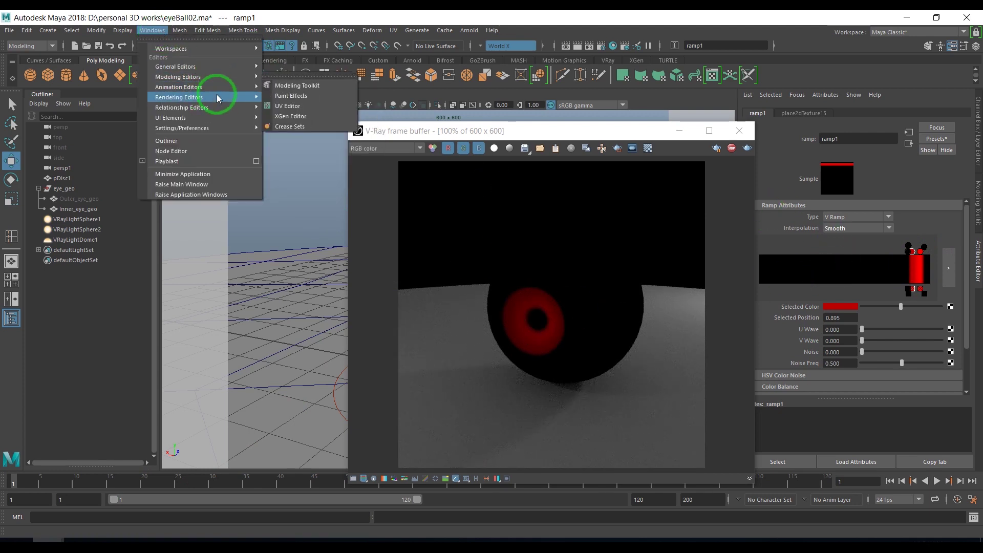
{"action": "left_click", "coordinate": [291, 127]}
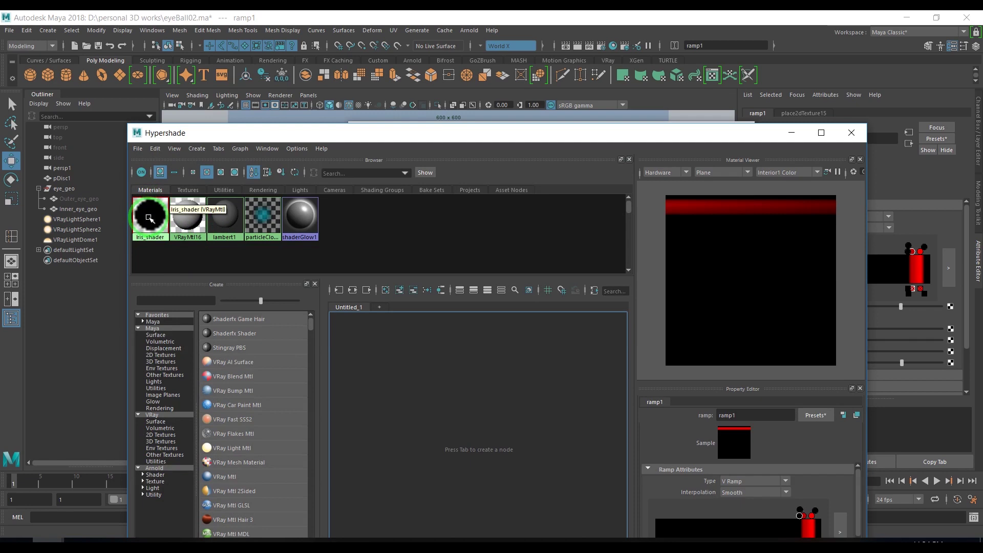
{"action": "left_click", "coordinate": [282, 311]}
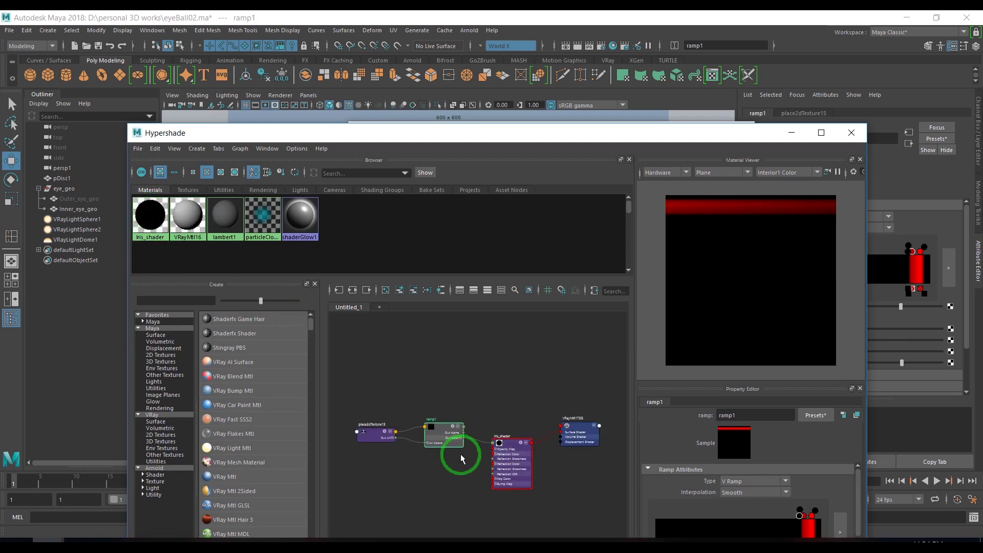
{"action": "scroll", "coordinate": [460, 454], "scroll_direction": "up", "scroll_amount": 3}
{"action": "left_click", "coordinate": [422, 398]}
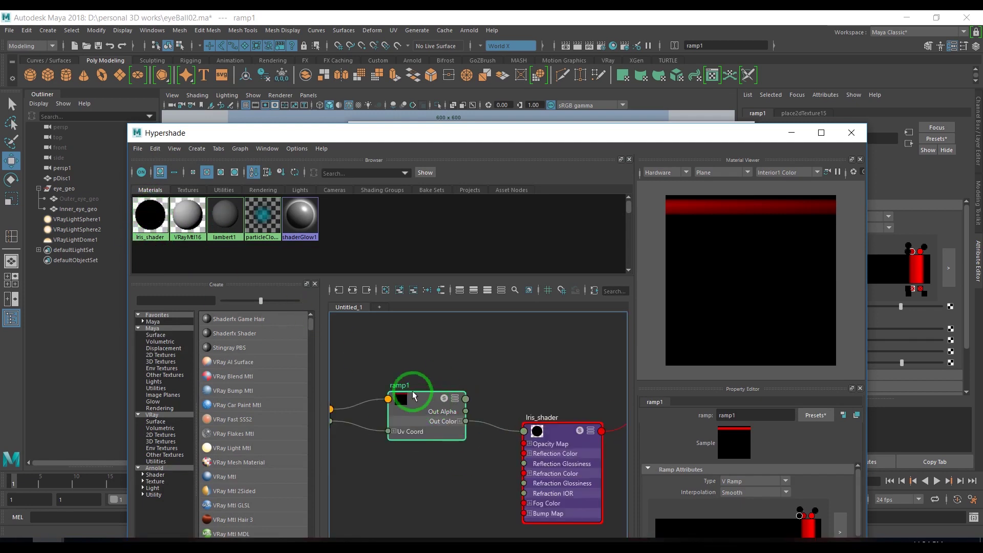
{"action": "left_click", "coordinate": [155, 148]}
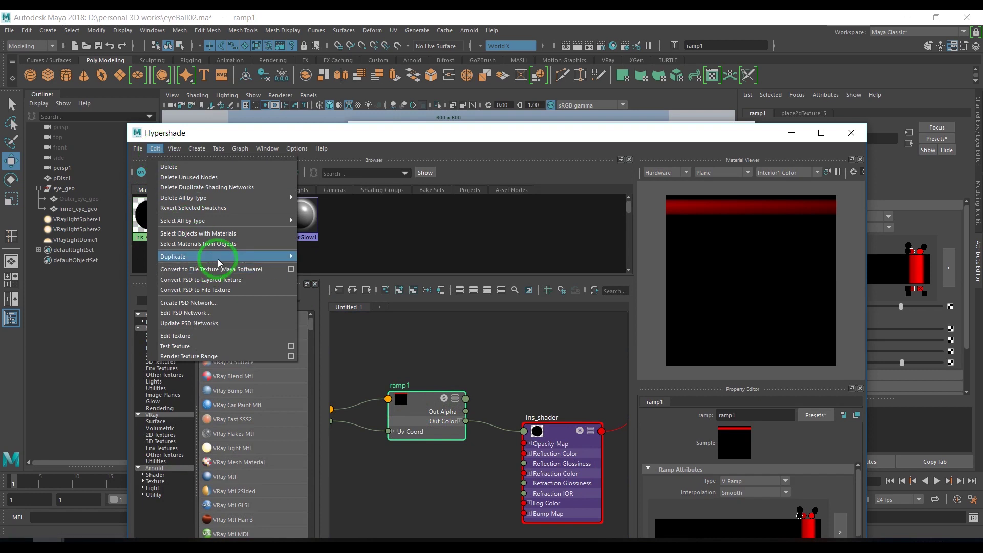
{"action": "mouse_move", "coordinate": [222, 256]}
{"action": "left_click", "coordinate": [341, 256]}
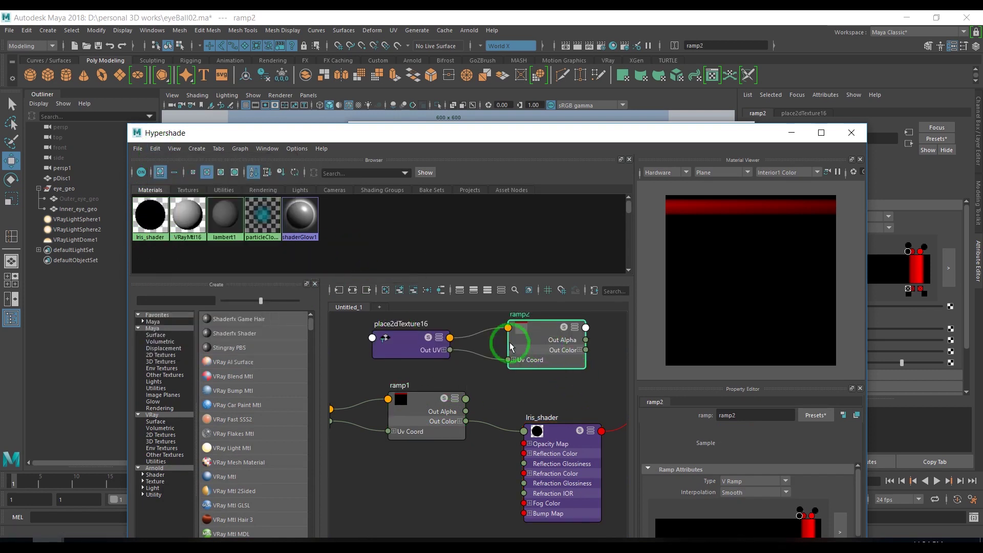
{"action": "scroll", "coordinate": [451, 341], "scroll_direction": "down", "scroll_amount": 4}
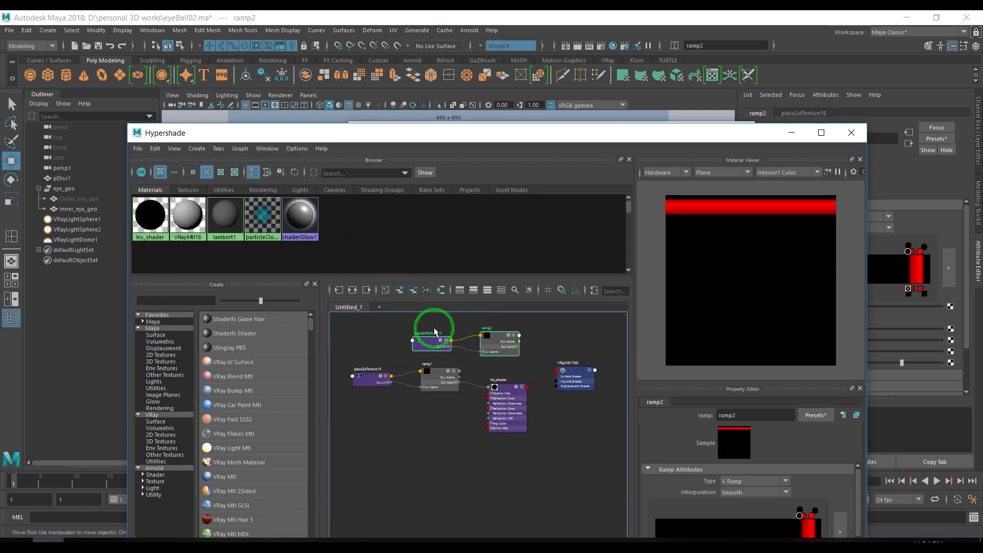
{"action": "left_click_drag", "start_coordinate": [435, 330], "coordinate": [436, 336]}
{"action": "left_click", "coordinate": [436, 328]}
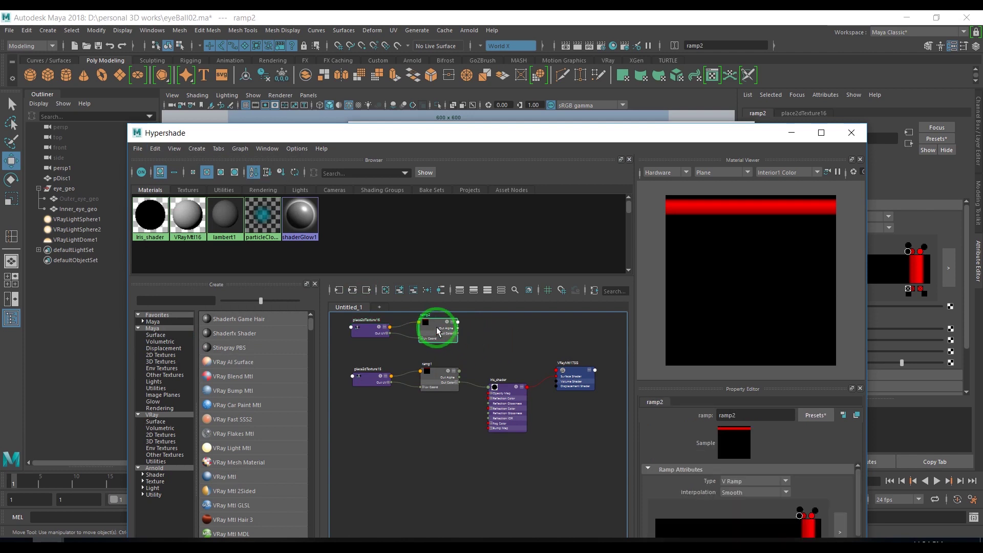
- Connect ramp2 to Iris_shader's Bump Map and minimize Hypershade
{"action": "mouse_move", "coordinate": [581, 140]}
{"action": "left_mouse_down"}
{"action": "mouse_move", "coordinate": [478, 57]}
{"action": "mouse_move", "coordinate": [462, 57]}
{"action": "left_mouse_up"}
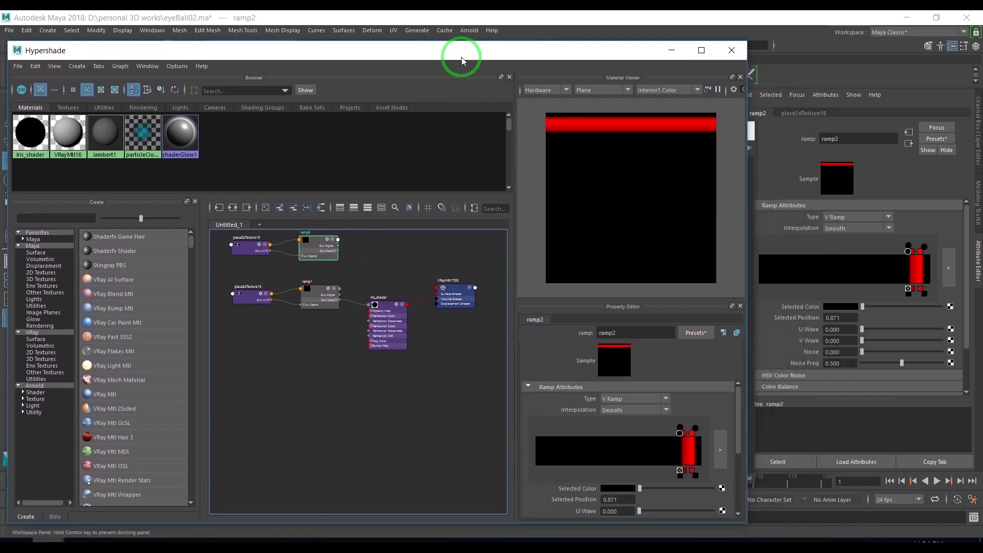
{"action": "left_click", "coordinate": [388, 303]}
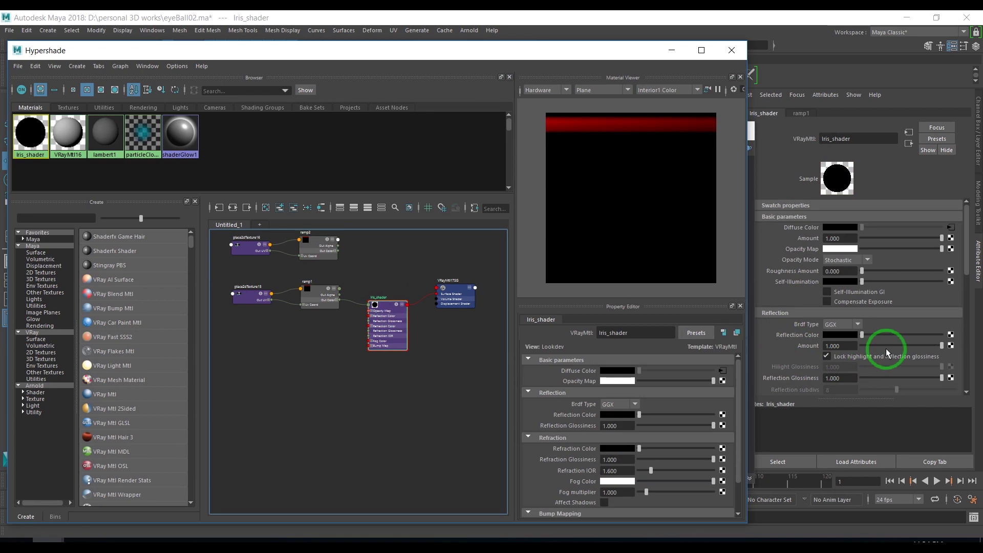
{"action": "scroll", "coordinate": [886, 349], "scroll_direction": "down", "scroll_amount": 3}
{"action": "scroll", "coordinate": [886, 348], "scroll_direction": "down", "scroll_amount": 5}
{"action": "scroll", "coordinate": [886, 348], "scroll_direction": "down", "scroll_amount": 3}
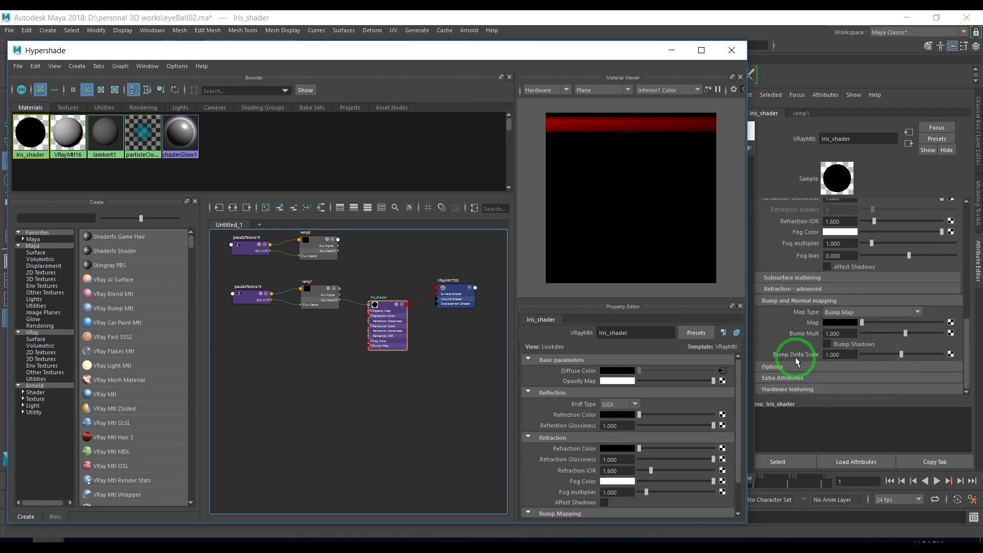
{"action": "mouse_move", "coordinate": [317, 243]}
{"action": "middle_mouse_down"}
{"action": "mouse_move", "coordinate": [812, 330]}
{"action": "mouse_move", "coordinate": [799, 324]}
{"action": "middle_mouse_up"}
{"action": "left_click", "coordinate": [311, 246]}
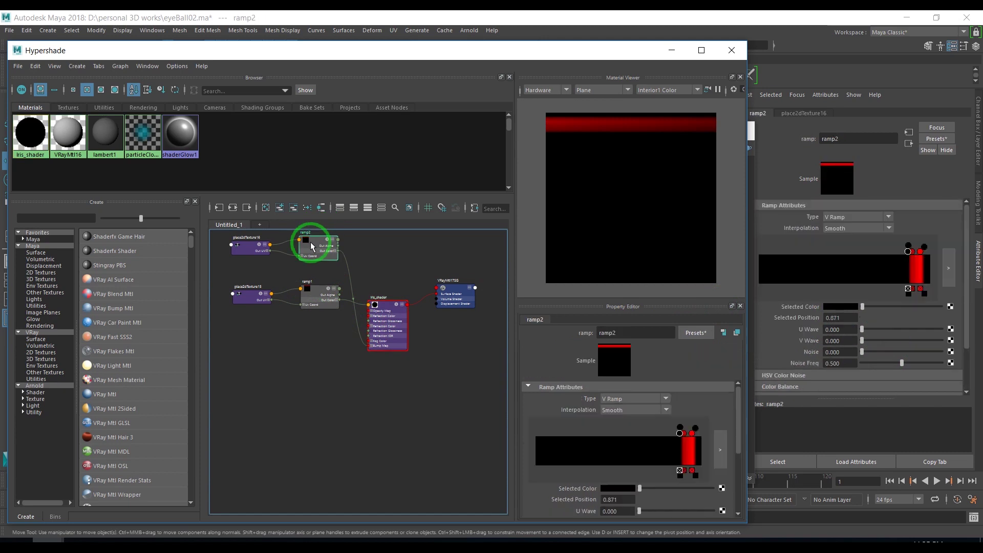
{"action": "left_click", "coordinate": [672, 50]}
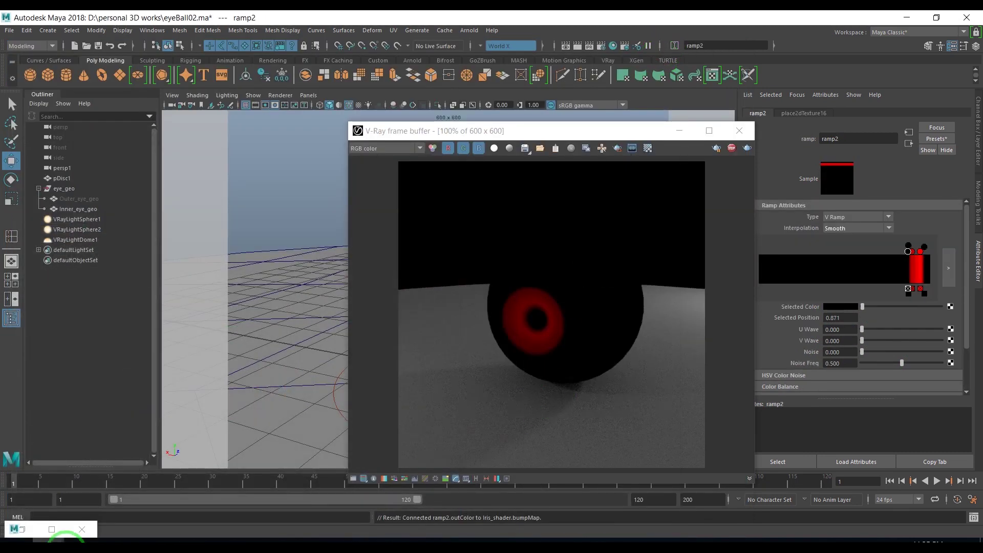
- Rename ramp2 to ramp_bump
{"action": "left_click", "coordinate": [564, 450]}
{"action": "left_click", "coordinate": [912, 255]}
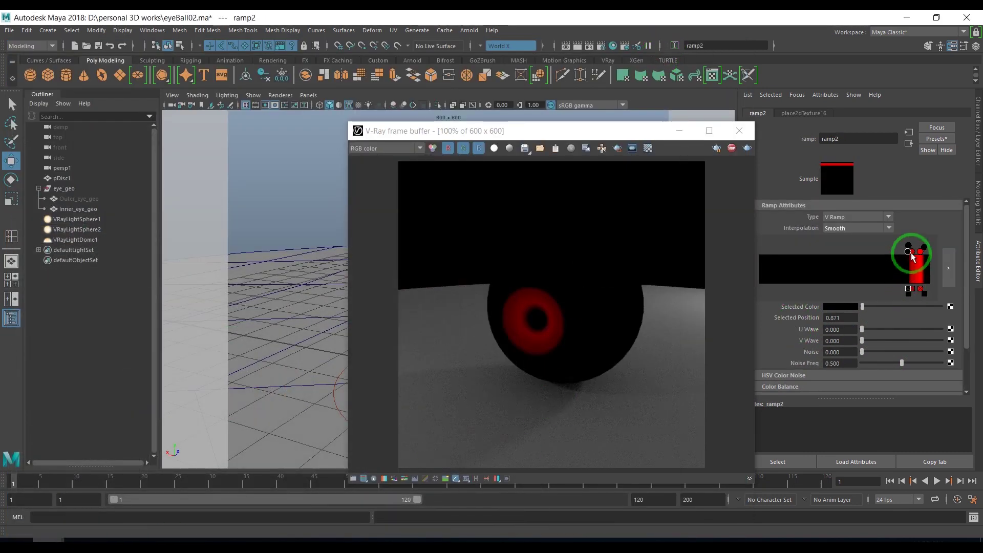
{"action": "left_click", "coordinate": [773, 122]}
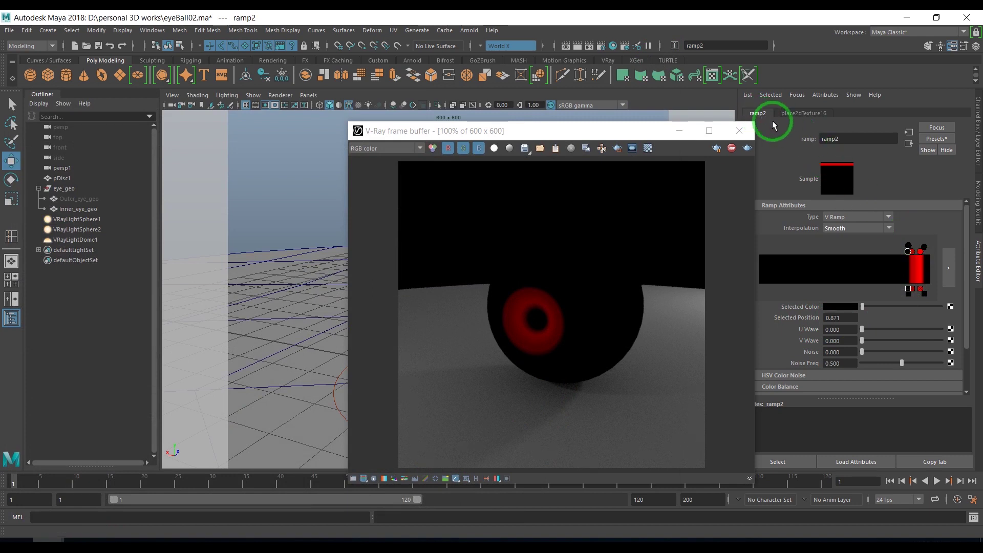
{"action": "left_click", "coordinate": [844, 143]}
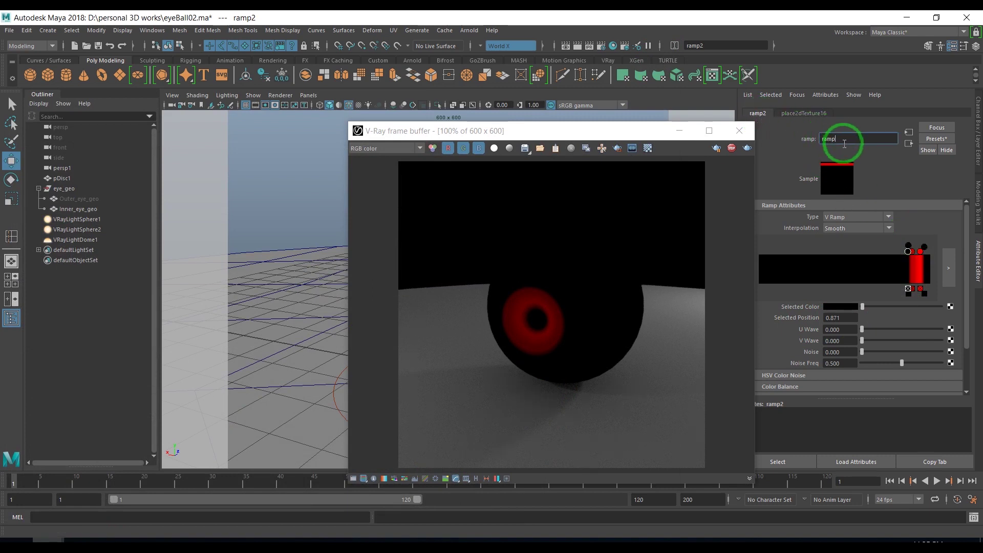
{"action": "type", "text": "_bump"}
{"action": "key", "text": "Return"}
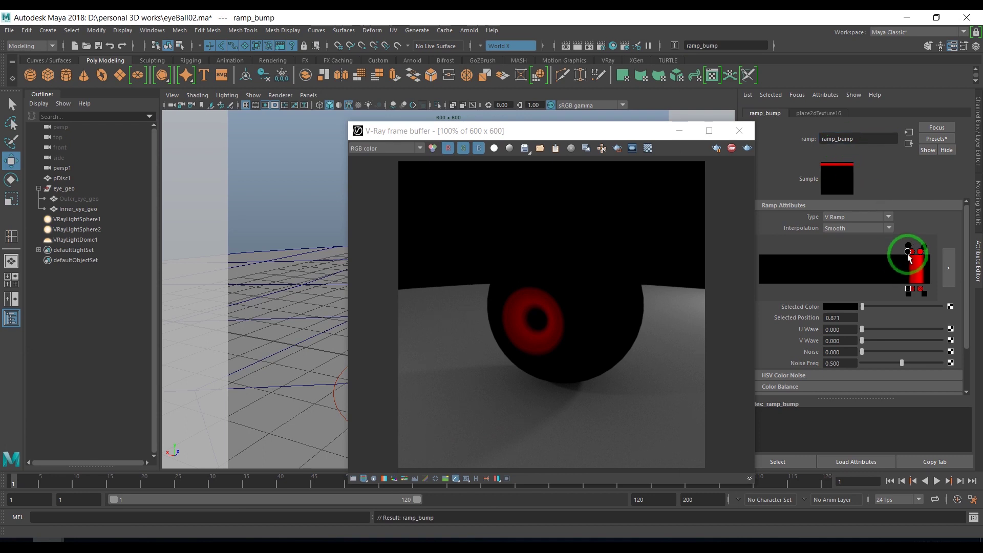
- Change ramp_bump's top stop colour to grey in the colour chooser
{"action": "left_click", "coordinate": [830, 307]}
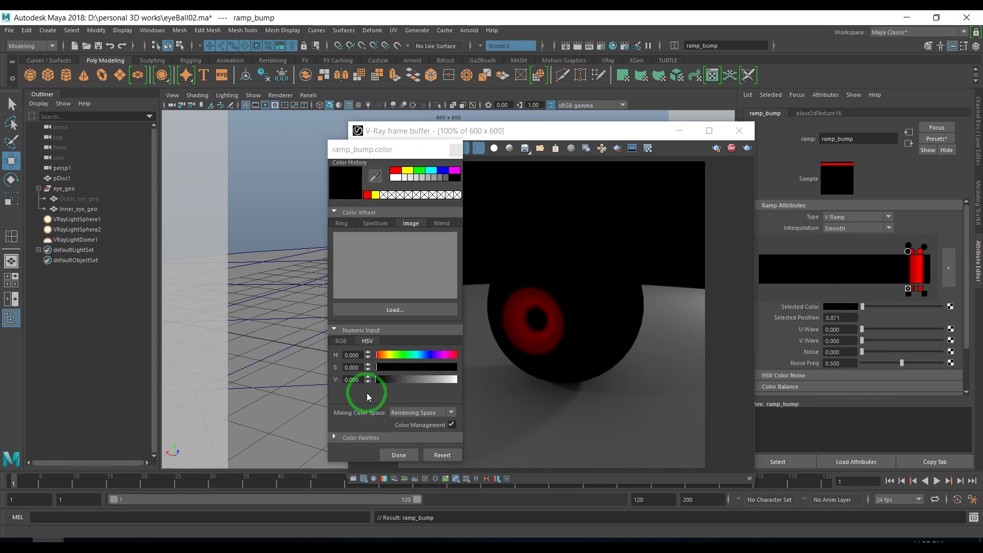
{"action": "double_click", "coordinate": [353, 379]}
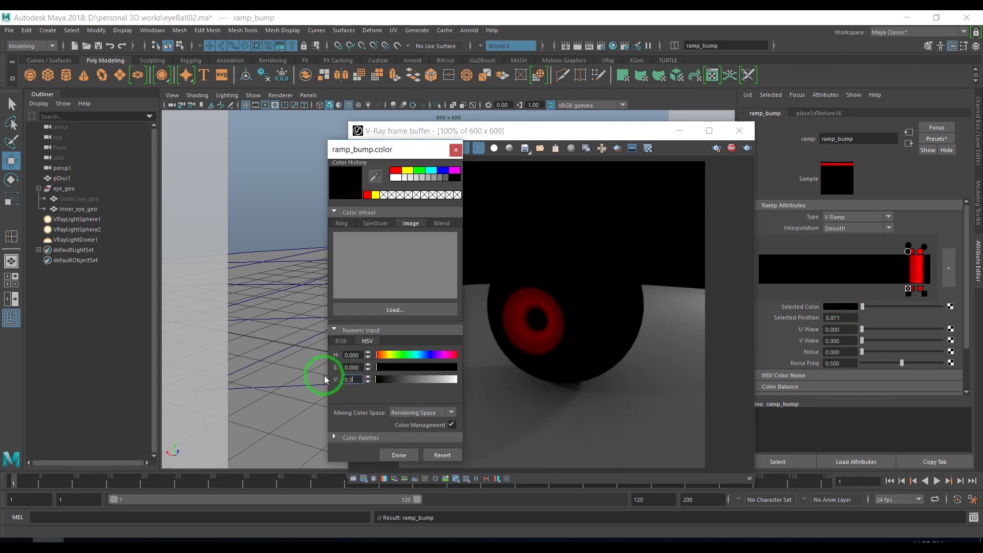
{"action": "key", "text": "Return"}
{"action": "left_click", "coordinate": [392, 453]}
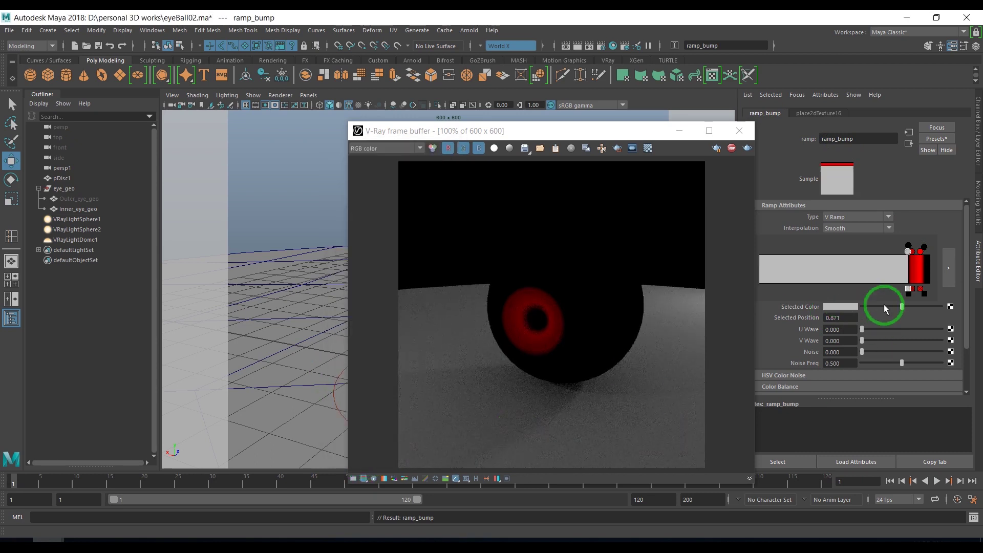
{"action": "left_click", "coordinate": [908, 245]}
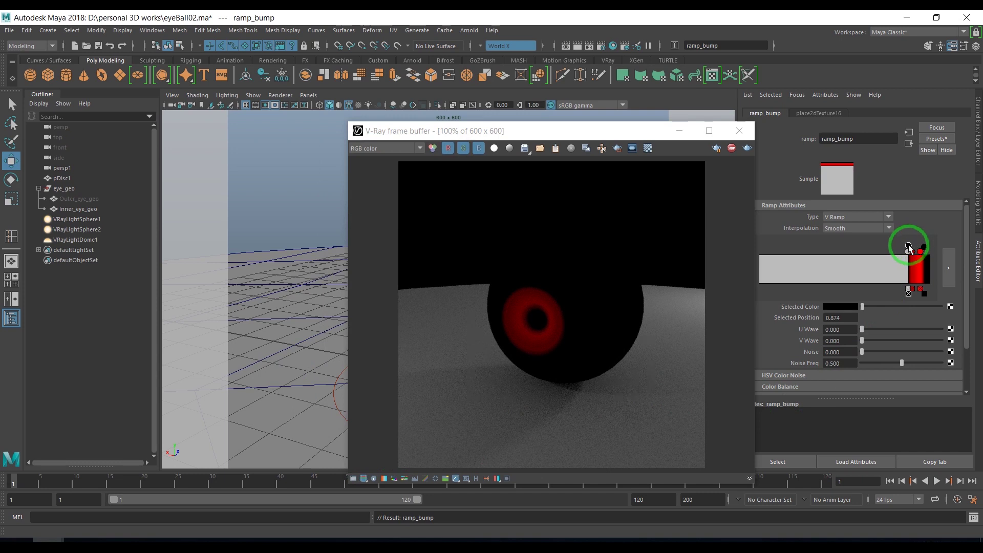
{"action": "left_click", "coordinate": [850, 306]}
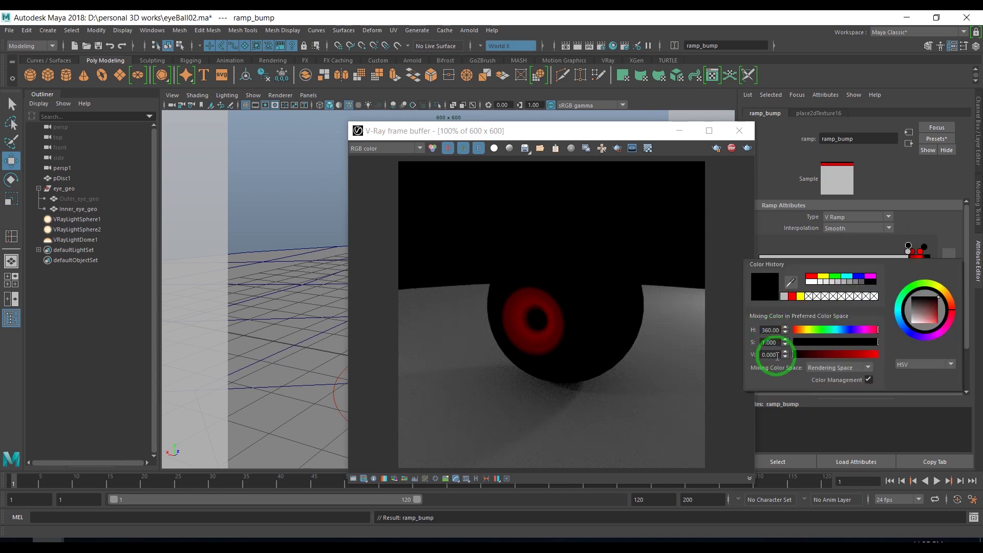
{"action": "key", "text": "1"}
- Set another ramp_bump stop to mid grey with saturation 0 and value 0.5
{"action": "left_click", "coordinate": [914, 251]}
{"action": "left_click", "coordinate": [840, 306]}
{"action": "left_click", "coordinate": [350, 360]}
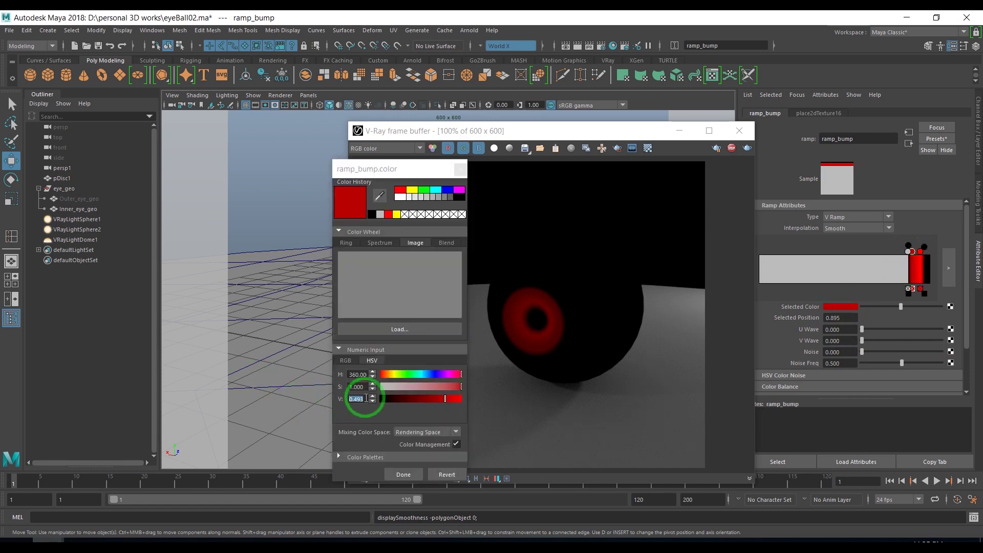
{"action": "left_click_drag", "start_coordinate": [366, 398], "coordinate": [341, 402]}
{"action": "key", "text": "Return"}
{"action": "key", "text": "shift+Tab"}
{"action": "type", "text": "0"}
{"action": "key", "text": "Return"}
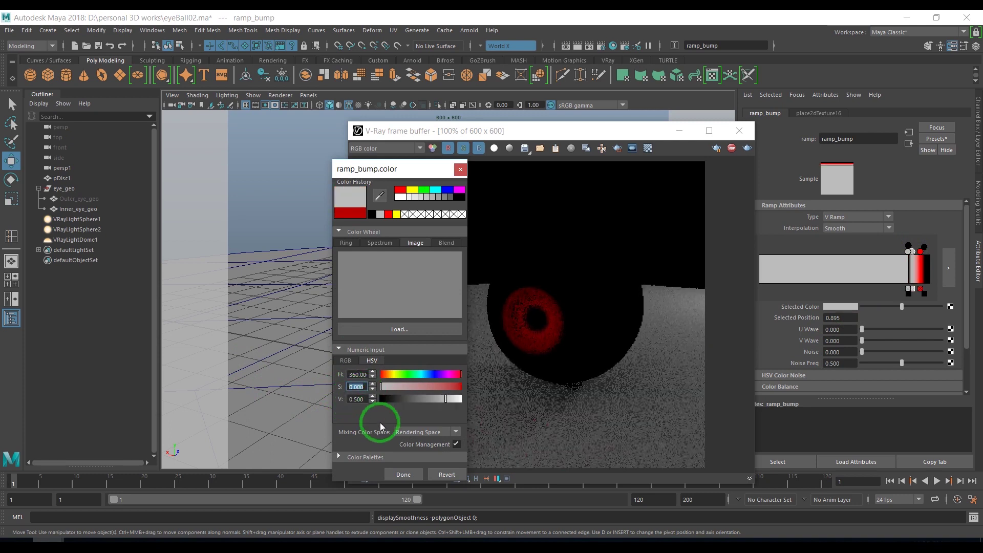
{"action": "left_click", "coordinate": [401, 473]}
- Apply the same mid grey to the remaining black ramp stop
{"action": "left_click", "coordinate": [908, 246]}
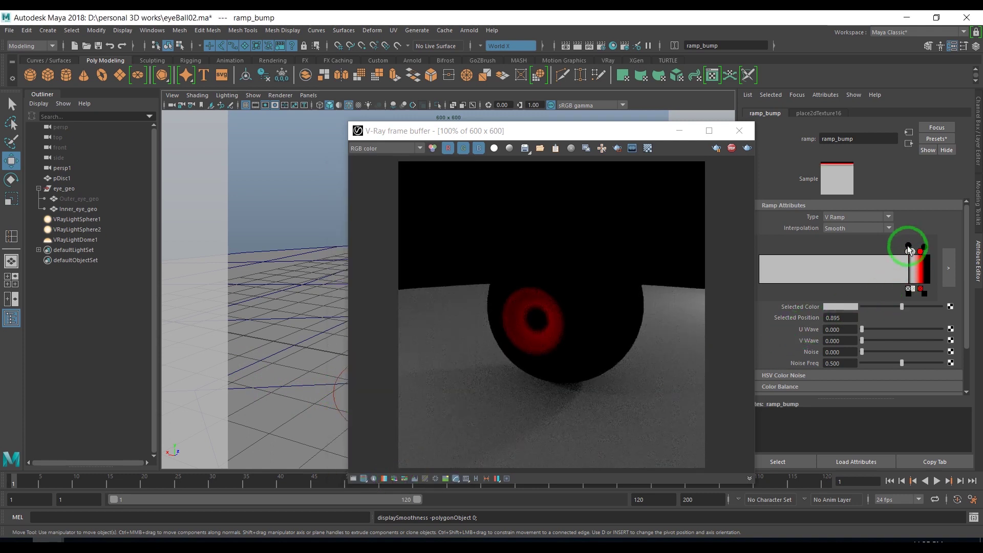
{"action": "left_click", "coordinate": [855, 317]}
{"action": "left_click", "coordinate": [849, 306]}
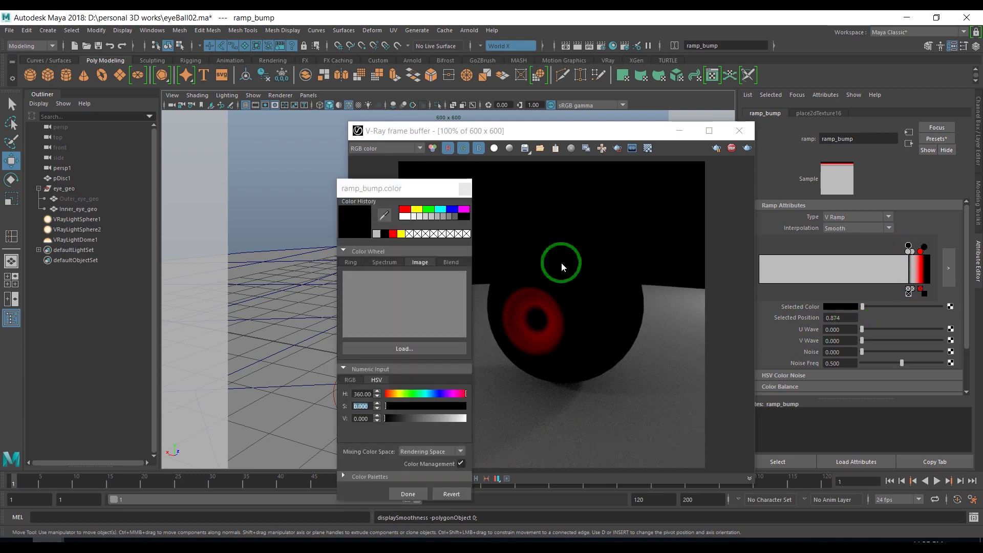
{"action": "left_click", "coordinate": [376, 233]}
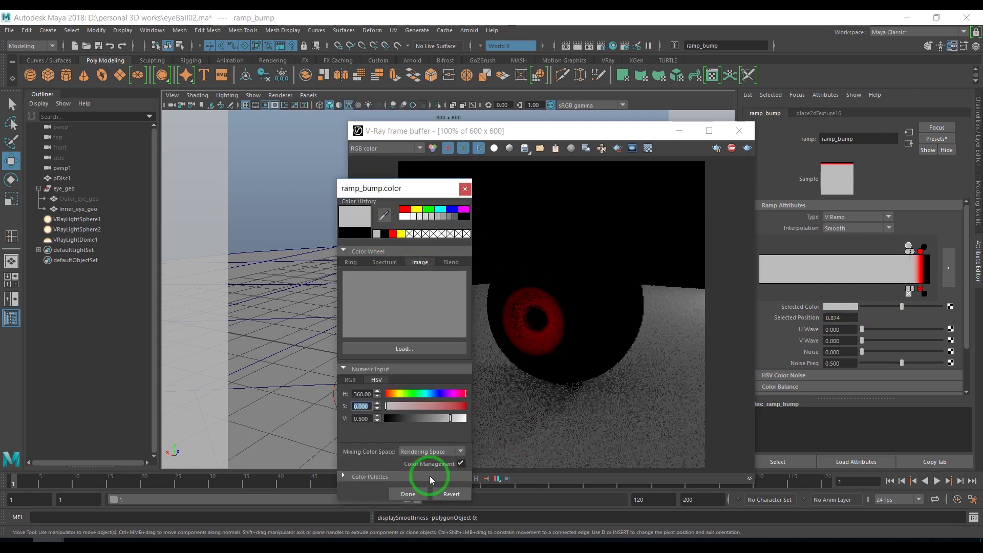
{"action": "left_click", "coordinate": [408, 494]}
- Delete the black stop at the ramp's end and nudge the grey stop to 0.895
{"action": "left_click", "coordinate": [925, 247]}
{"action": "left_click", "coordinate": [854, 306]}
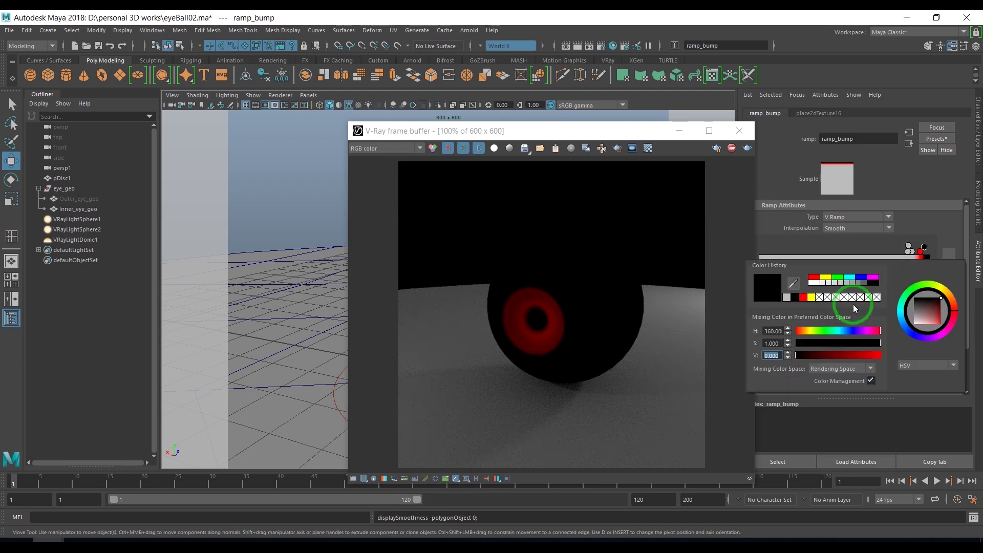
{"action": "left_click", "coordinate": [925, 288]}
{"action": "left_click_drag", "start_coordinate": [910, 248], "coordinate": [922, 254]}
{"action": "left_click", "coordinate": [920, 252]}
{"action": "left_click", "coordinate": [453, 380]}
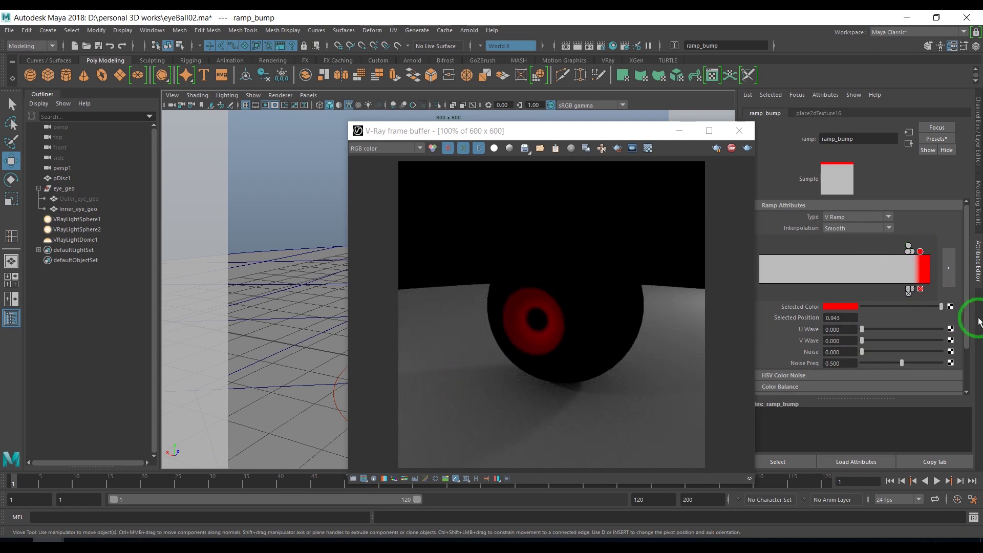
{"action": "left_click", "coordinate": [951, 306]}
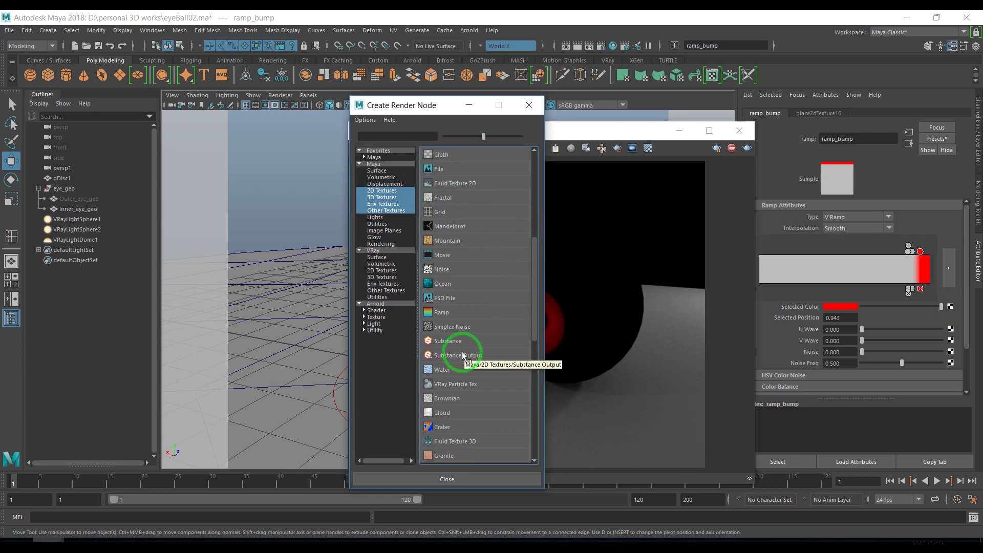
- Enlarge the Create Render Node preview icons, browse 2D Textures, and create a Fractal texture
{"action": "scroll", "coordinate": [463, 356], "scroll_direction": "down", "scroll_amount": 2}
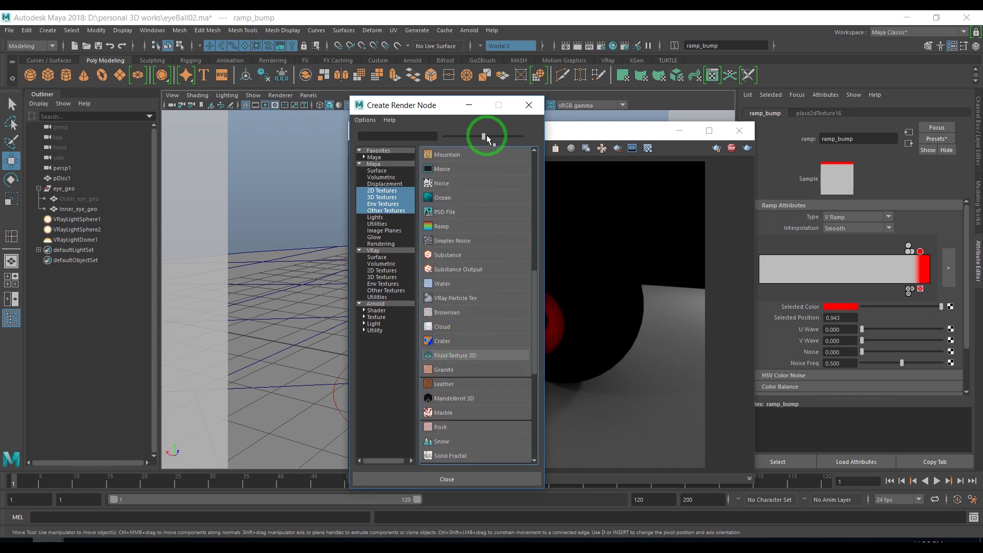
{"action": "left_click_drag", "start_coordinate": [484, 136], "coordinate": [538, 138]}
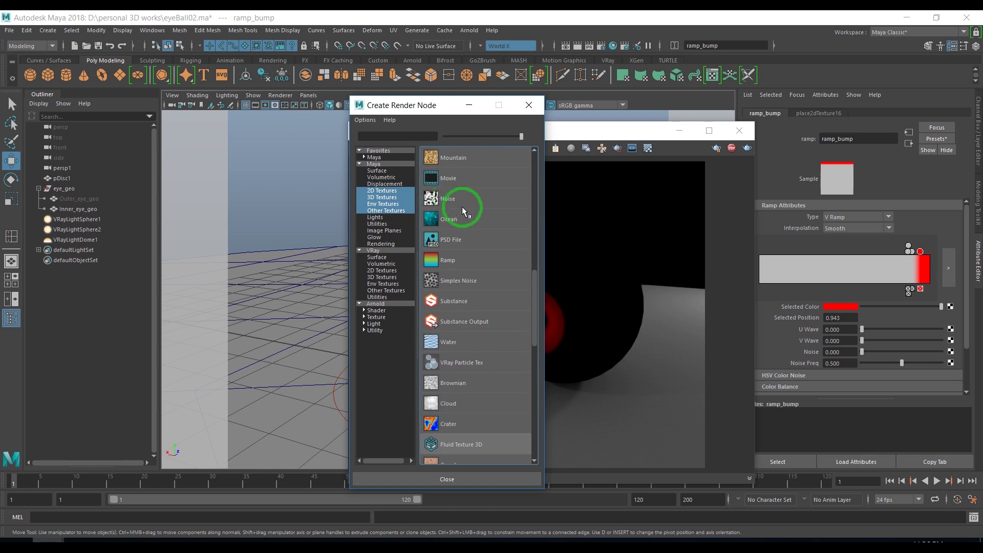
{"action": "scroll", "coordinate": [450, 384], "scroll_direction": "down", "scroll_amount": 1}
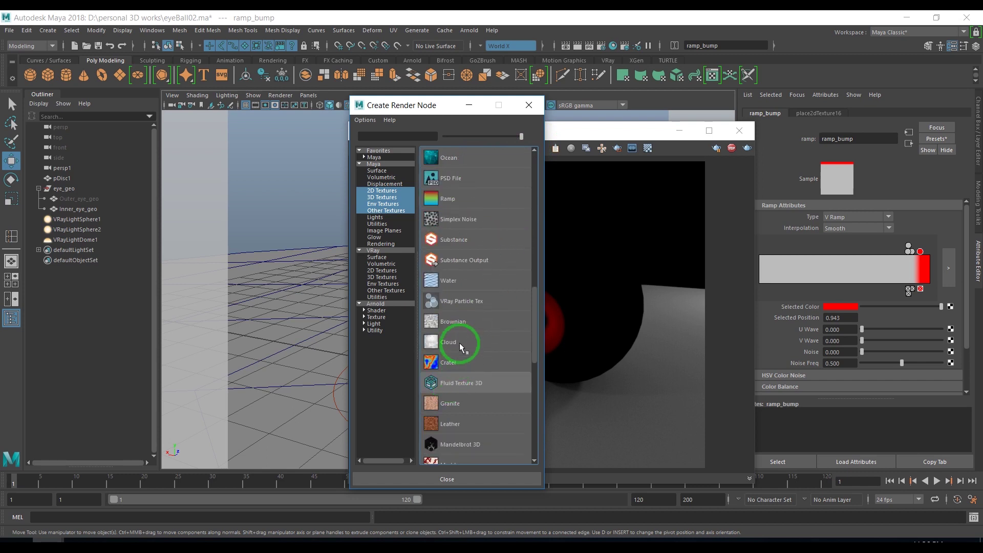
{"action": "scroll", "coordinate": [459, 343], "scroll_direction": "down", "scroll_amount": 2}
{"action": "scroll", "coordinate": [493, 355], "scroll_direction": "up", "scroll_amount": 2}
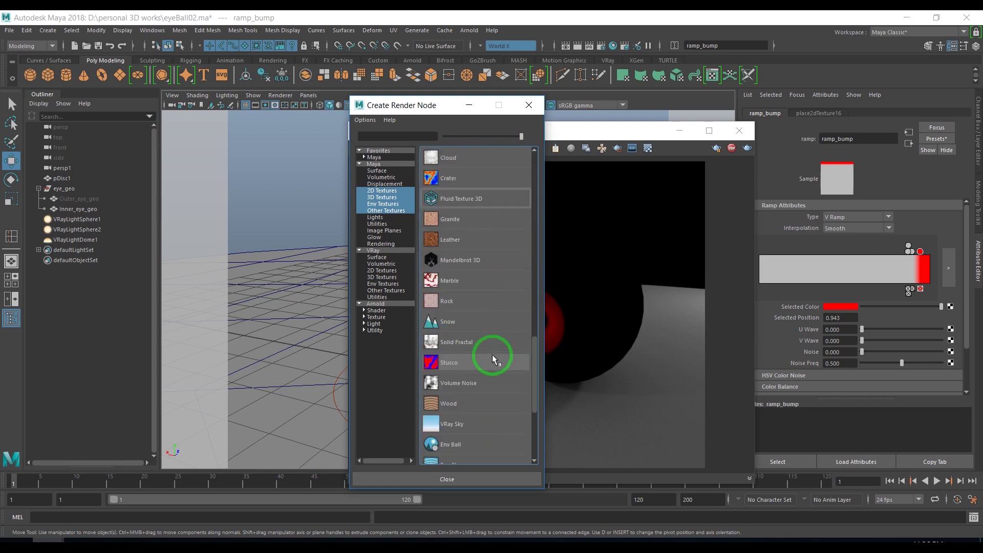
{"action": "scroll", "coordinate": [492, 355], "scroll_direction": "up", "scroll_amount": 2}
{"action": "scroll", "coordinate": [493, 354], "scroll_direction": "up", "scroll_amount": 3}
{"action": "scroll", "coordinate": [492, 350], "scroll_direction": "up", "scroll_amount": 3}
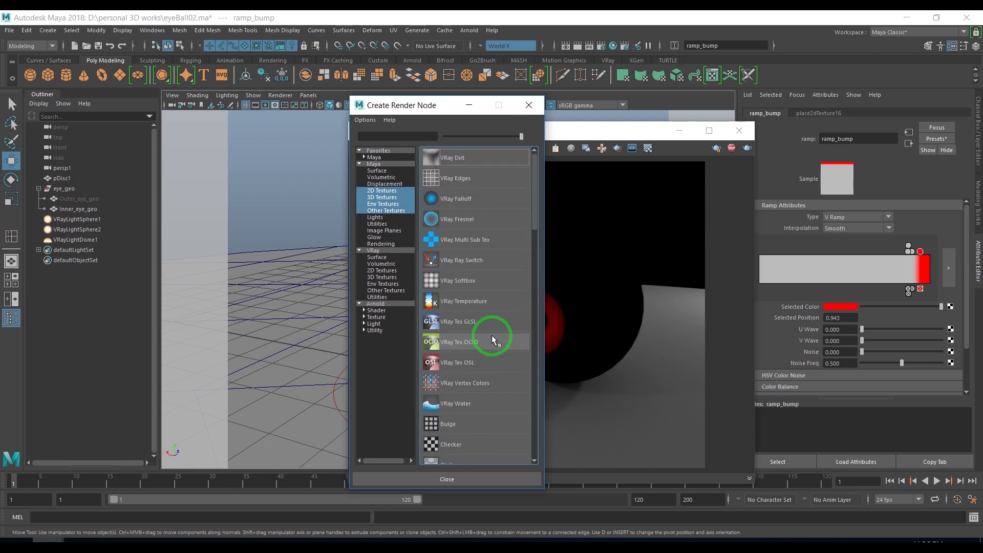
{"action": "scroll", "coordinate": [492, 335], "scroll_direction": "down", "scroll_amount": 1}
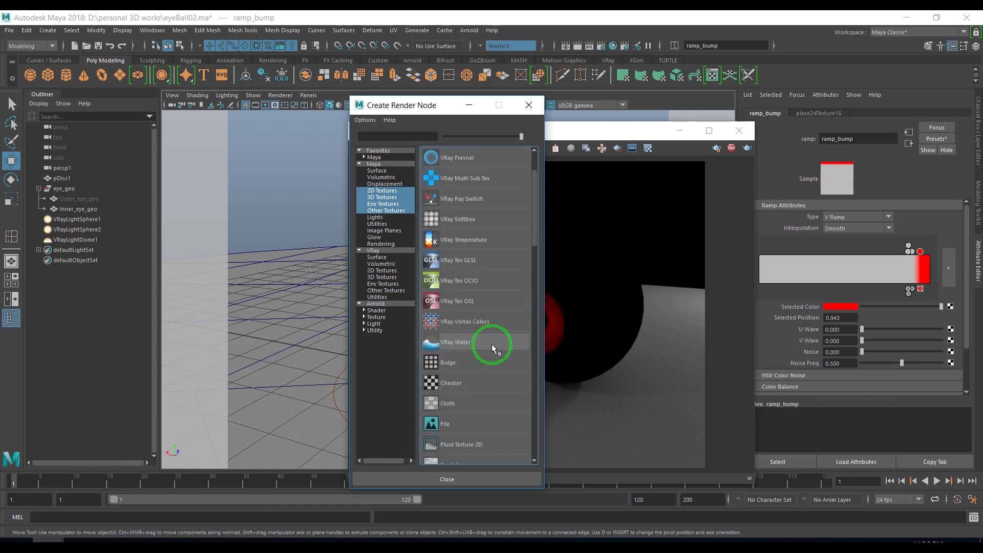
{"action": "scroll", "coordinate": [492, 343], "scroll_direction": "down", "scroll_amount": 1}
{"action": "left_click", "coordinate": [451, 403]}
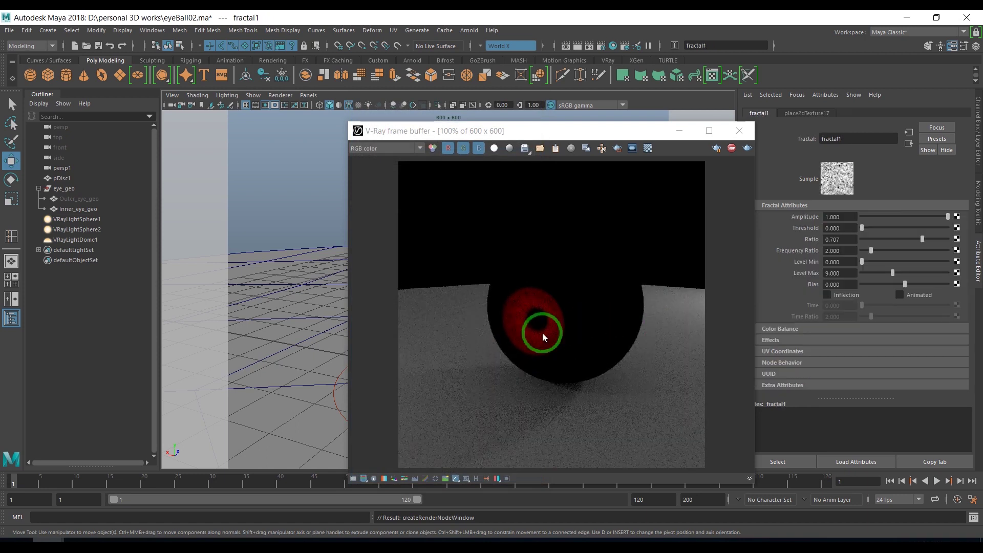
- Lower fractal1 amplitude to 0.398 and region-render just the iris in the V-Ray frame buffer
{"action": "scroll", "coordinate": [558, 343], "scroll_direction": "up", "scroll_amount": 1}
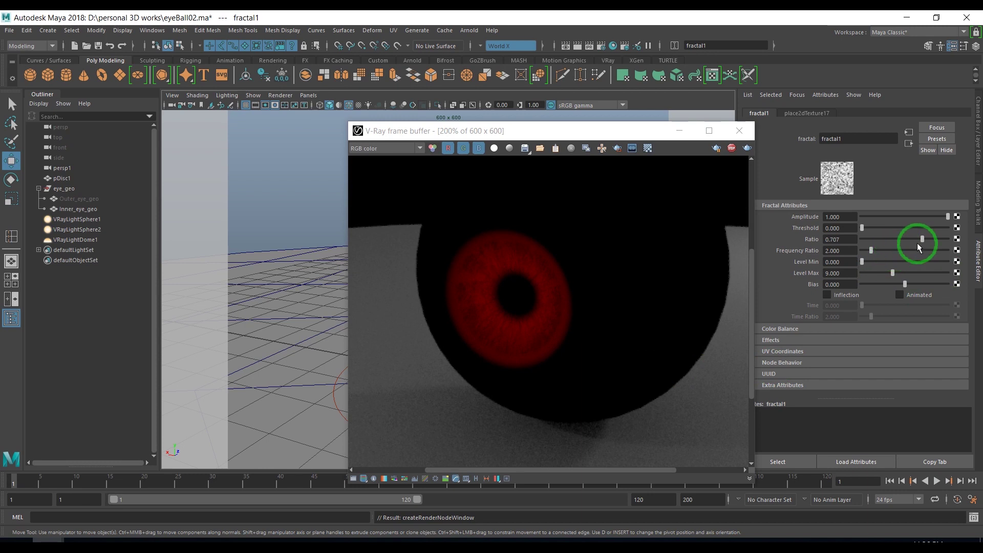
{"action": "left_click_drag", "start_coordinate": [948, 216], "coordinate": [895, 219]}
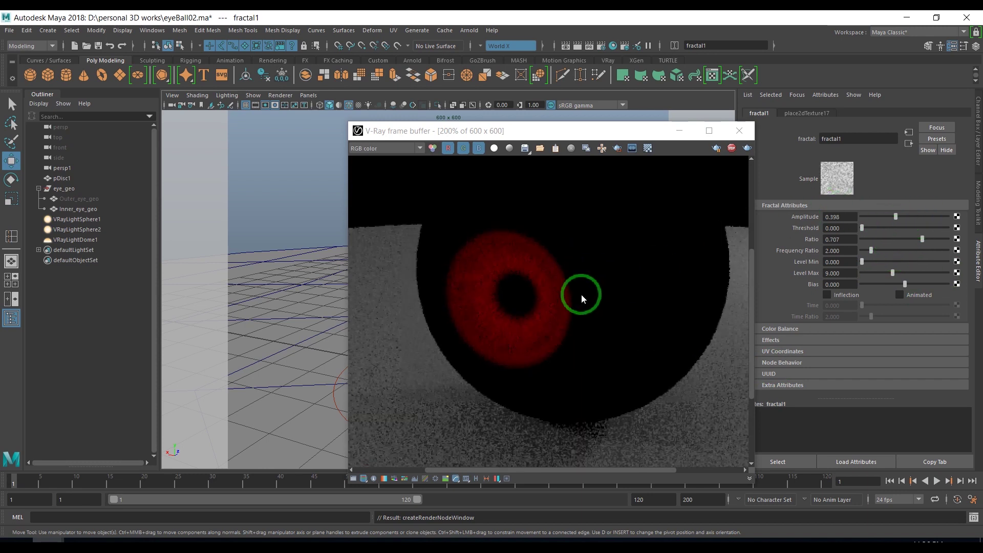
{"action": "left_click", "coordinate": [617, 148]}
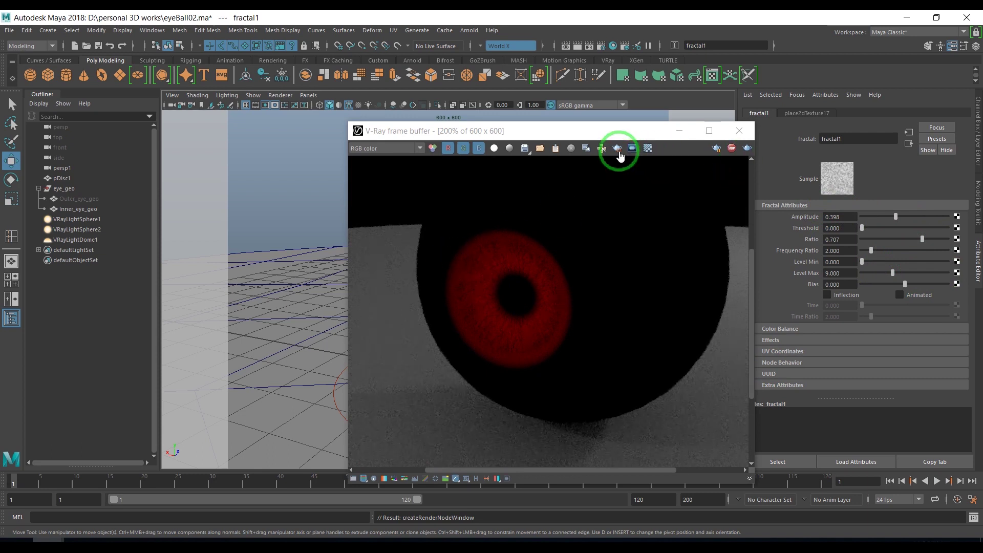
{"action": "left_click_drag", "start_coordinate": [419, 229], "coordinate": [527, 377]}
{"action": "left_click_drag", "start_coordinate": [438, 217], "coordinate": [578, 374]}
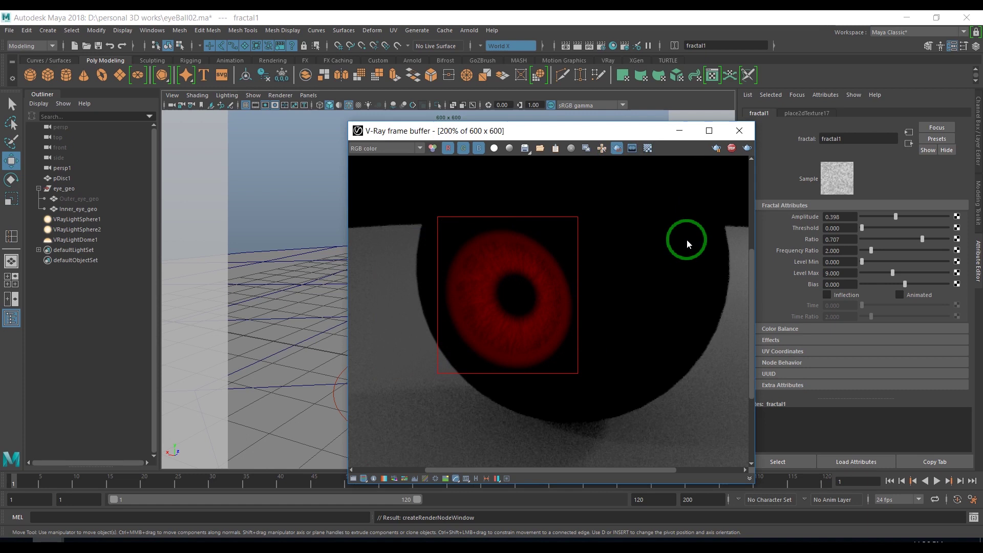
{"action": "left_click", "coordinate": [717, 150]}
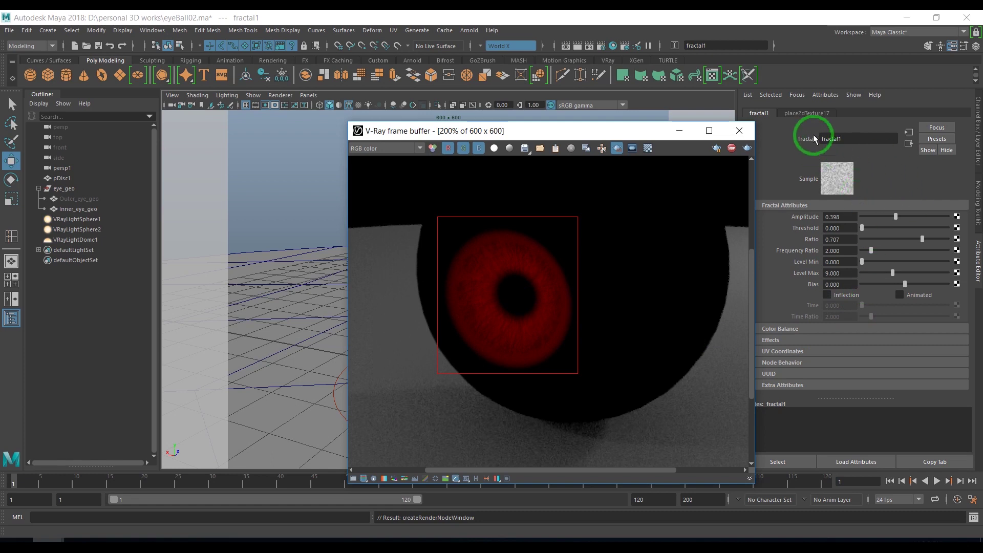
- Set the fractal's place2dTexture Repeat U to 2
{"action": "left_click", "coordinate": [807, 113]}
{"action": "left_click", "coordinate": [884, 293]}
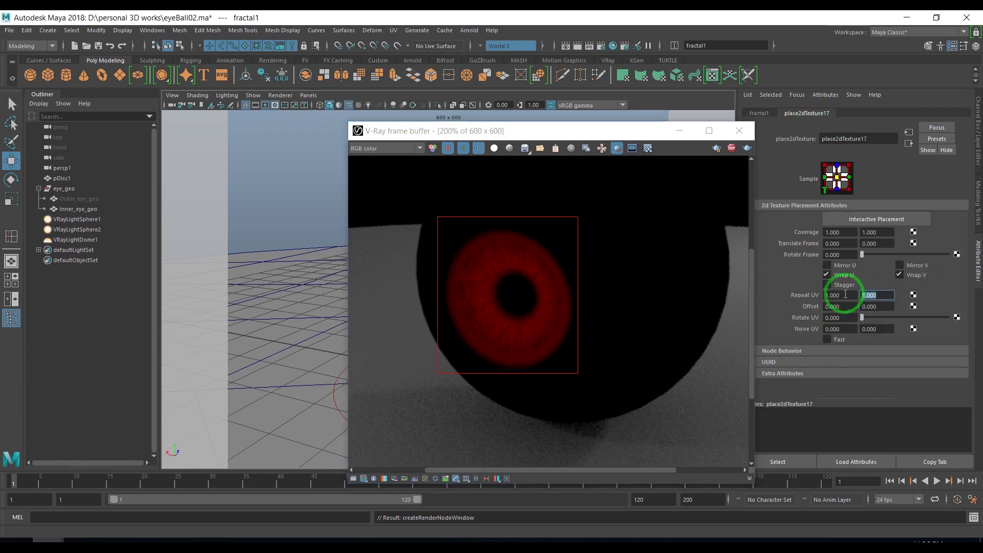
{"action": "left_click", "coordinate": [845, 295]}
{"action": "type", "text": "2"}
{"action": "key", "text": "Return"}
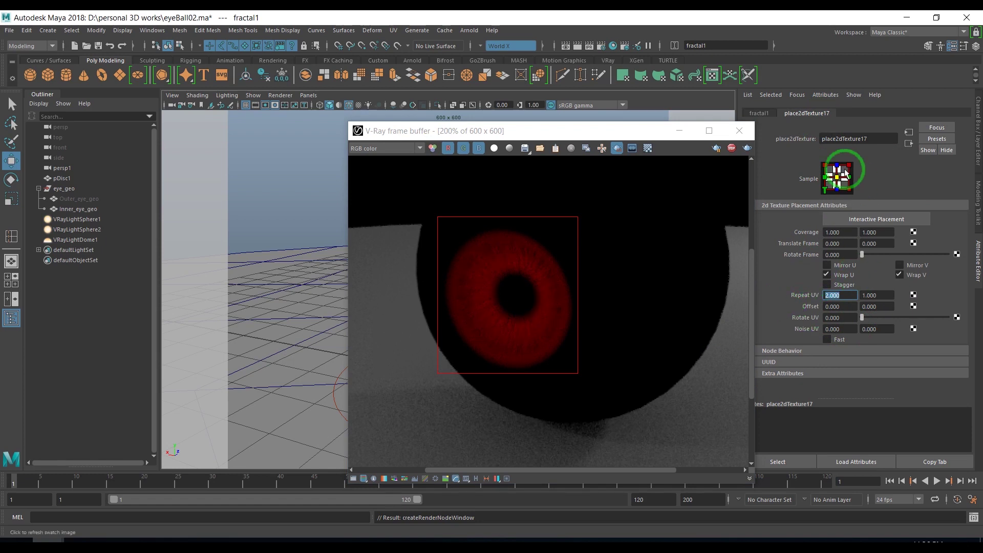
{"action": "left_click", "coordinate": [768, 113]}
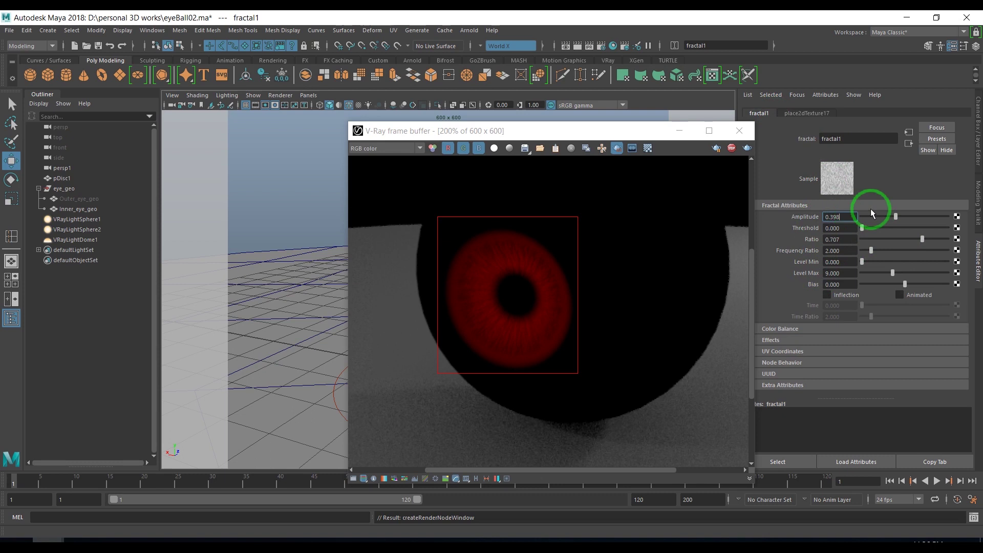
- Move ramp_bump's lower grey stop left to 0.871
{"action": "left_click", "coordinate": [909, 143]}
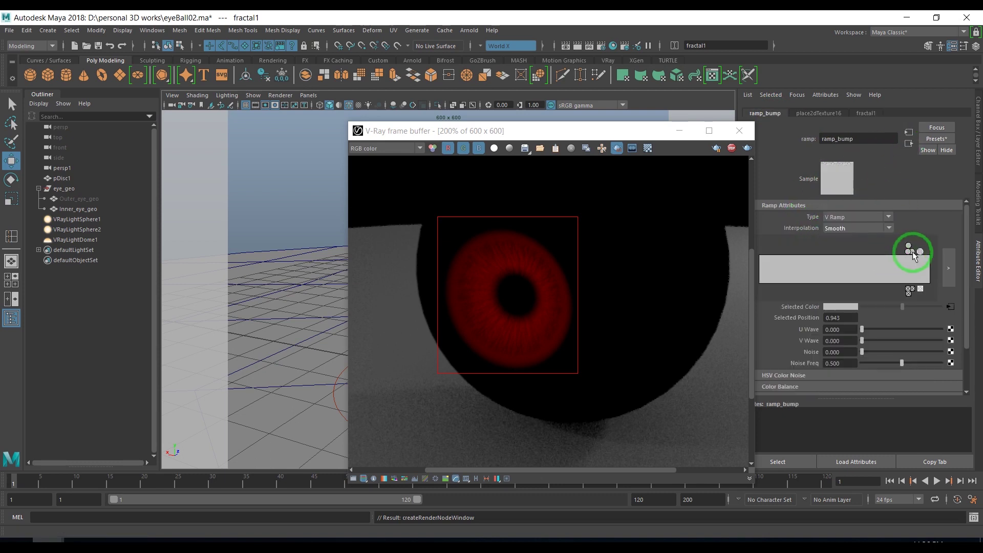
{"action": "left_click", "coordinate": [914, 290]}
{"action": "left_click_drag", "start_coordinate": [913, 291], "coordinate": [909, 291]}
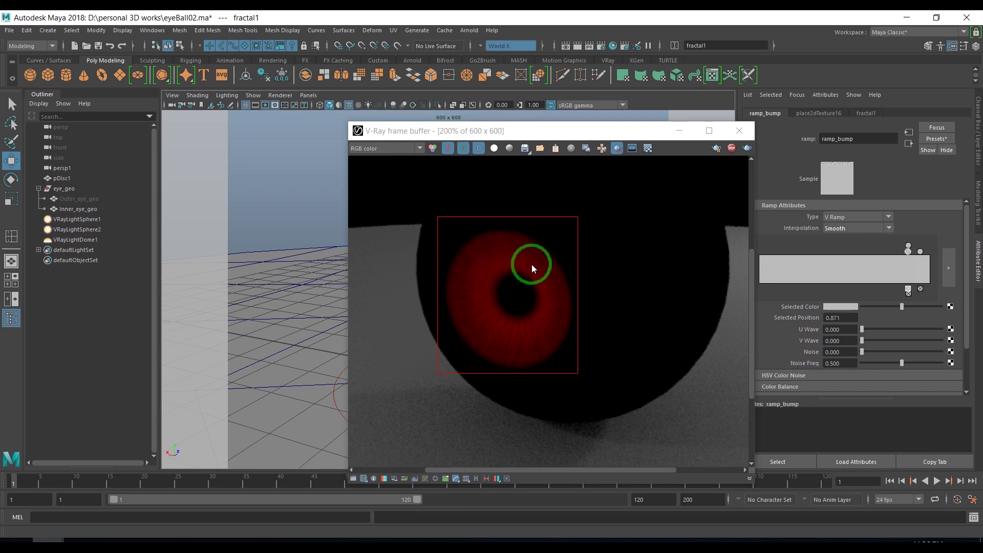
{"action": "left_click", "coordinate": [921, 252]}
- Set fractal1 bias to -0.072 and amplitude to 0.506, then show Iris_shader's attributes
{"action": "left_click", "coordinate": [951, 306]}
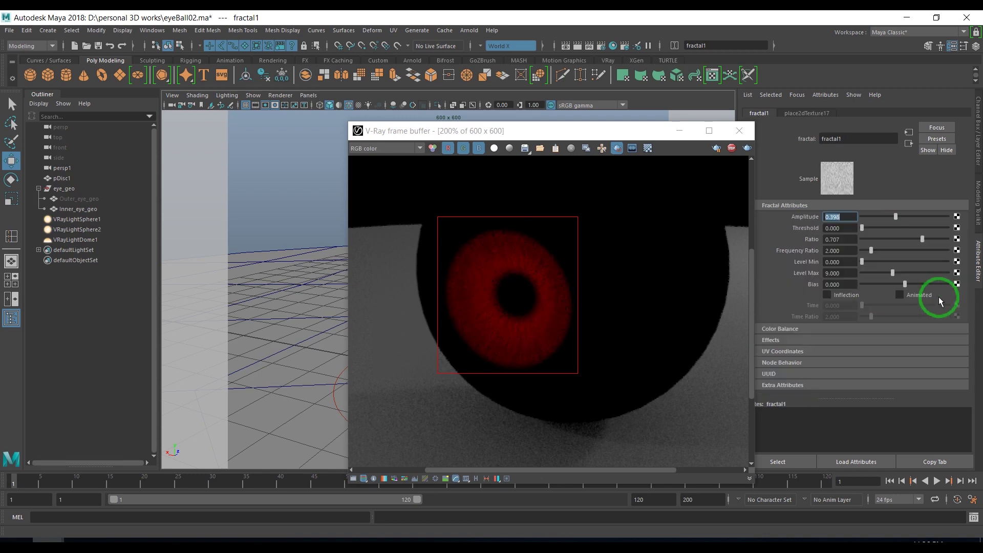
{"action": "left_click", "coordinate": [850, 297]}
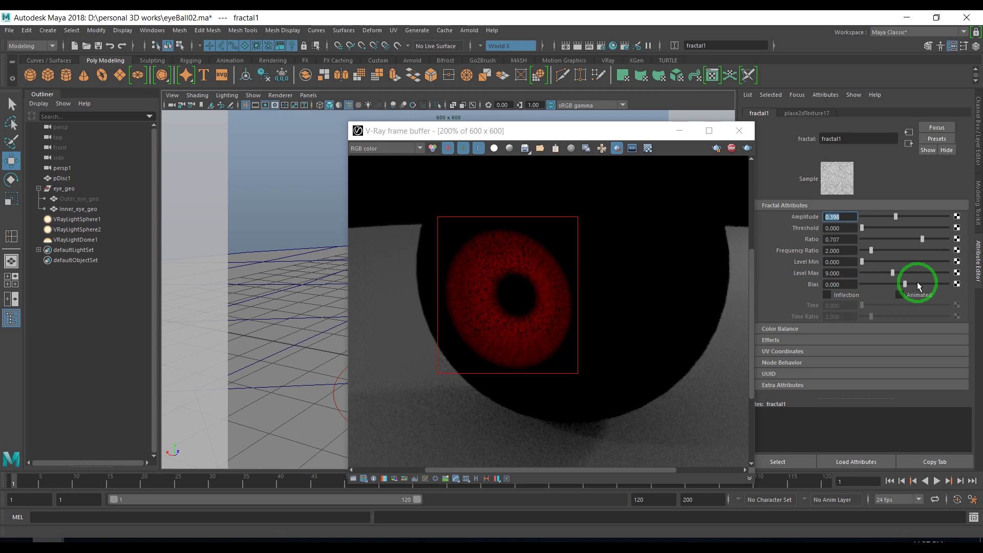
{"action": "left_click_drag", "start_coordinate": [905, 284], "coordinate": [902, 289]}
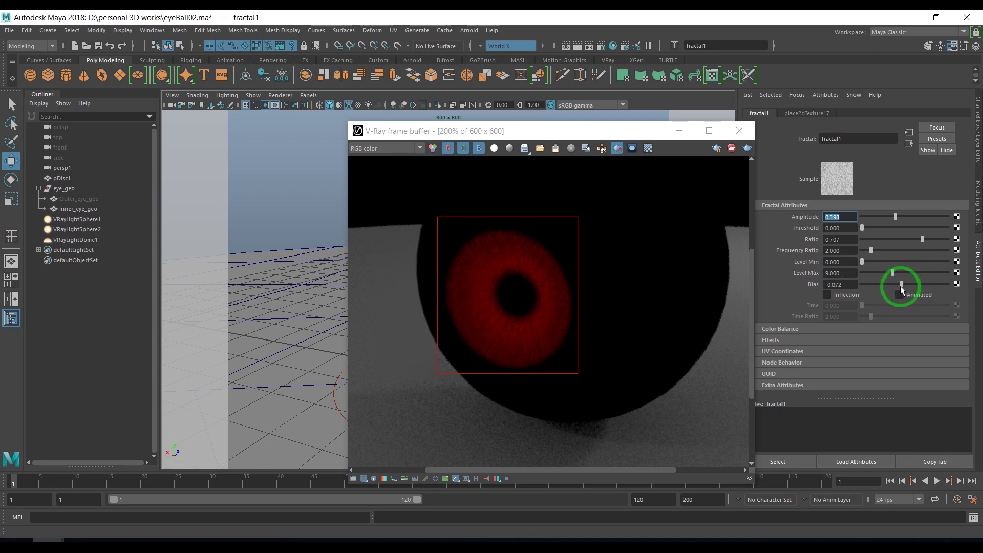
{"action": "left_click_drag", "start_coordinate": [900, 216], "coordinate": [905, 217]}
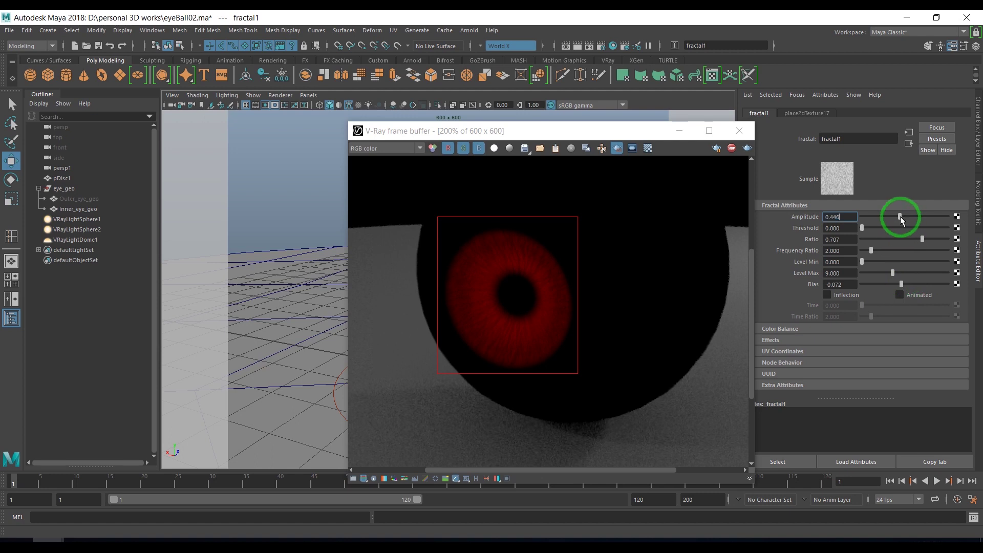
{"action": "left_click", "coordinate": [910, 143]}
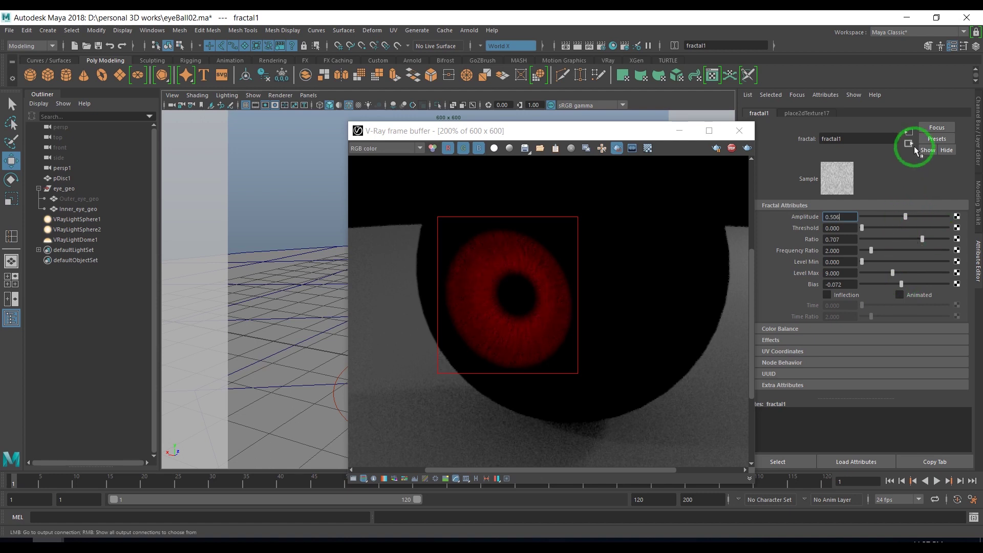
{"action": "left_click", "coordinate": [911, 142]}
{"action": "left_click", "coordinate": [907, 260]}
{"action": "scroll", "coordinate": [907, 262], "scroll_direction": "up", "scroll_amount": 3}
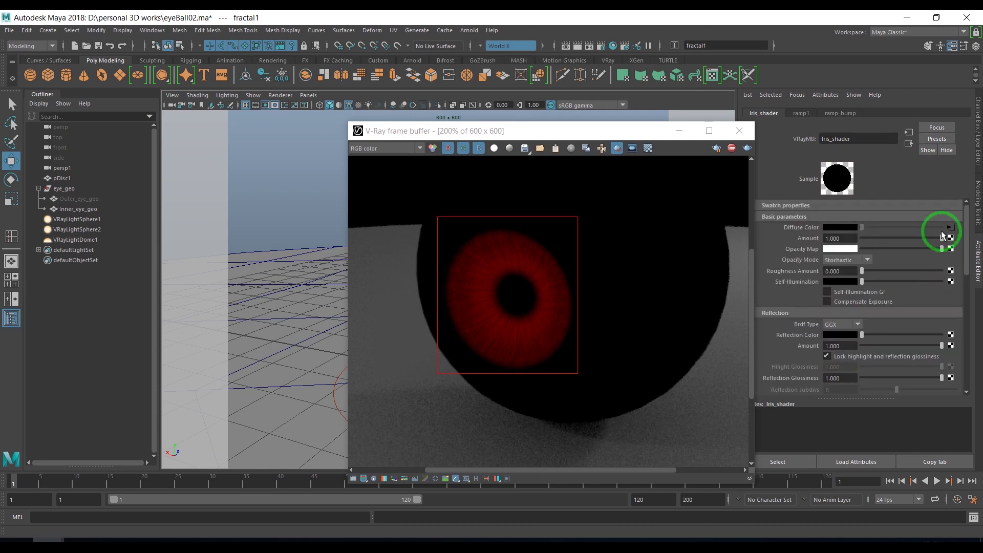
- From Iris_shader's Diffuse Color, select ramp1's red entry and create a Fractal texture on it
{"action": "left_click", "coordinate": [950, 227]}
{"action": "left_click", "coordinate": [921, 252]}
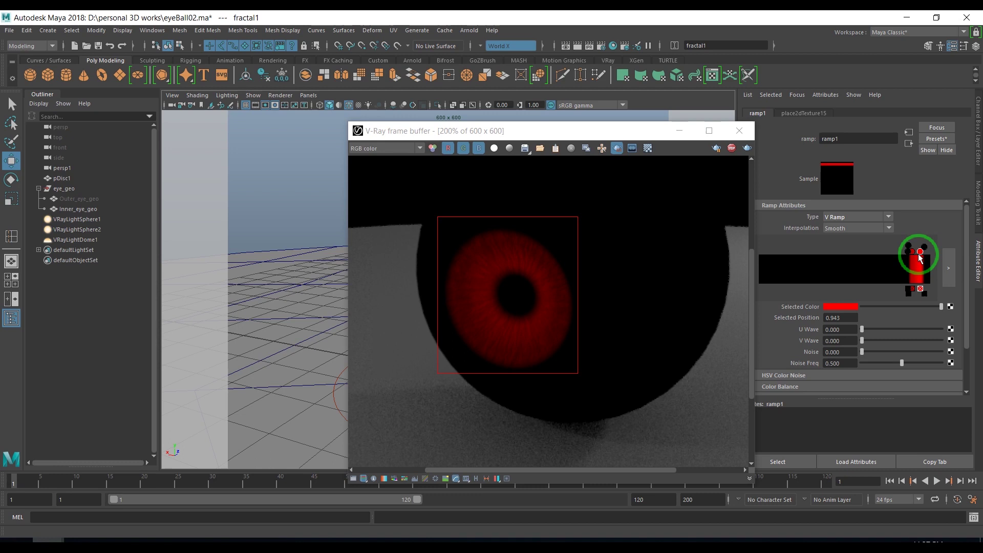
{"action": "left_click", "coordinate": [951, 306]}
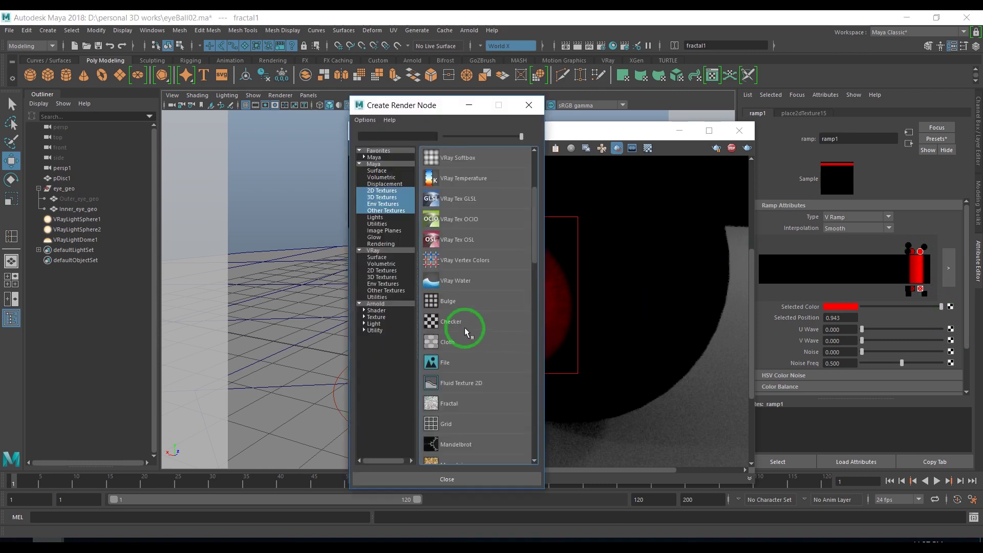
{"action": "scroll", "coordinate": [461, 342], "scroll_direction": "down", "scroll_amount": 1}
{"action": "scroll", "coordinate": [461, 342], "scroll_direction": "down", "scroll_amount": 1}
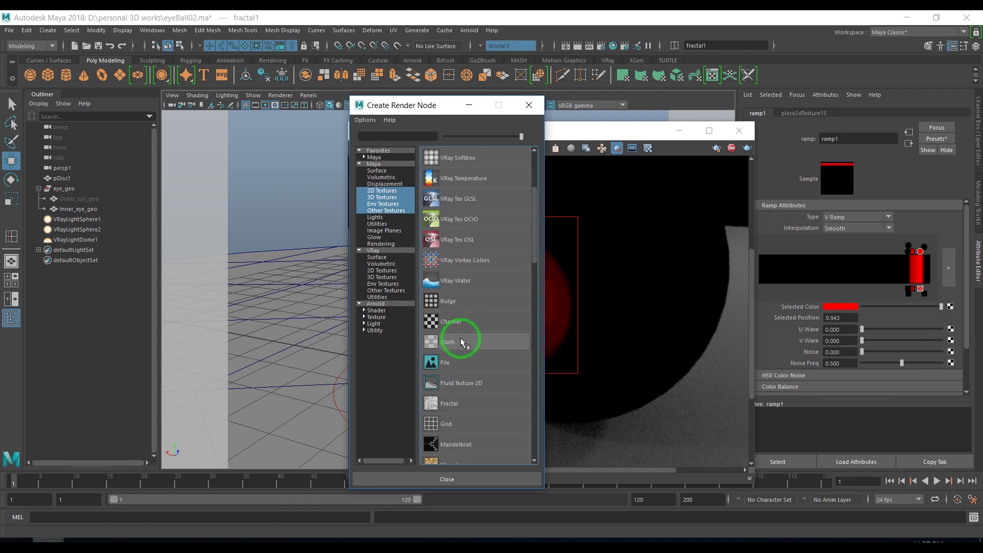
{"action": "left_click", "coordinate": [465, 402]}
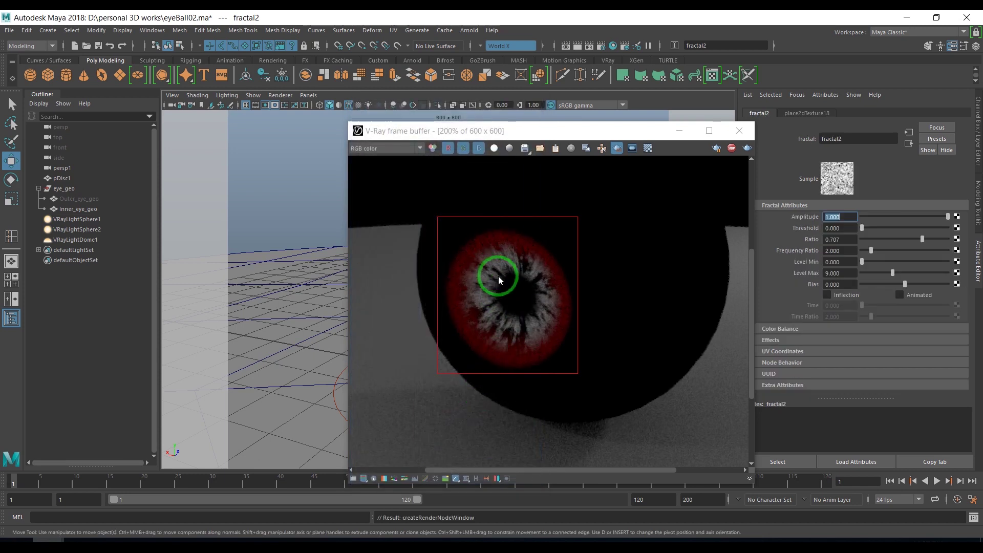
- Set fractal2 amplitude to 0.313 and place2dTexture18 Repeat U to 2
{"action": "left_click_drag", "start_coordinate": [905, 217], "coordinate": [889, 218]}
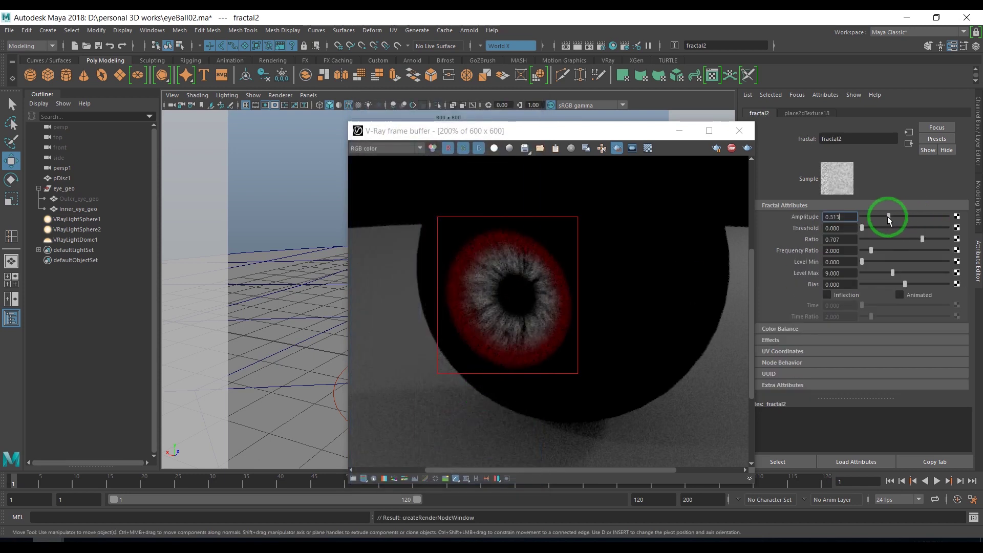
{"action": "left_click", "coordinate": [791, 112]}
{"action": "left_click", "coordinate": [840, 295]}
{"action": "left_click", "coordinate": [793, 296]}
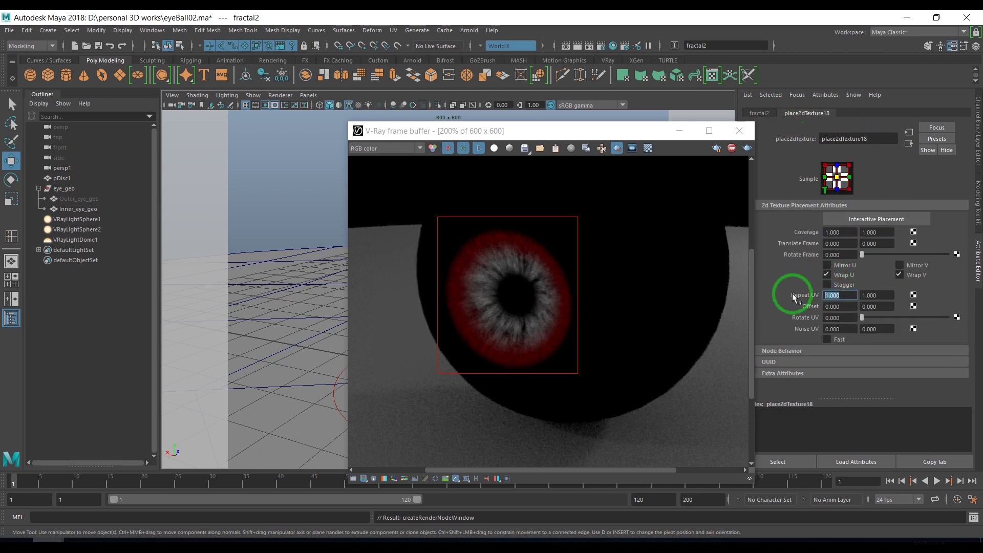
{"action": "type", "text": "2.000"}
{"action": "key", "text": "Return"}
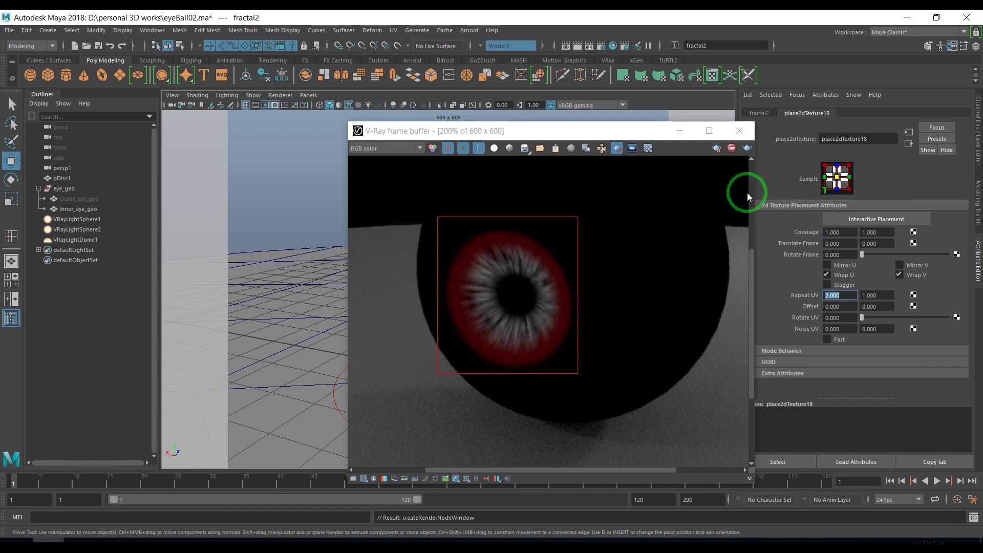
{"action": "left_click", "coordinate": [759, 113]}
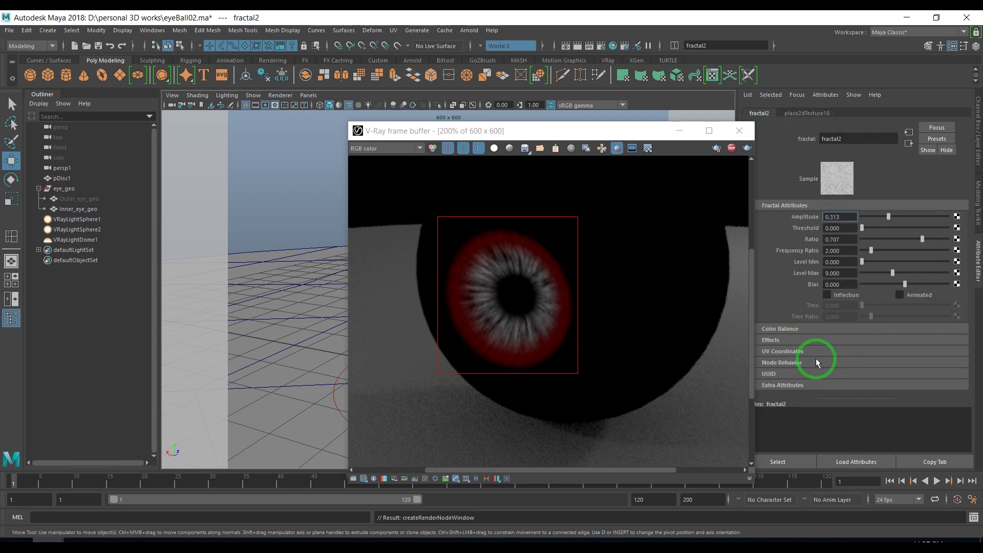
{"action": "left_click", "coordinate": [783, 340]}
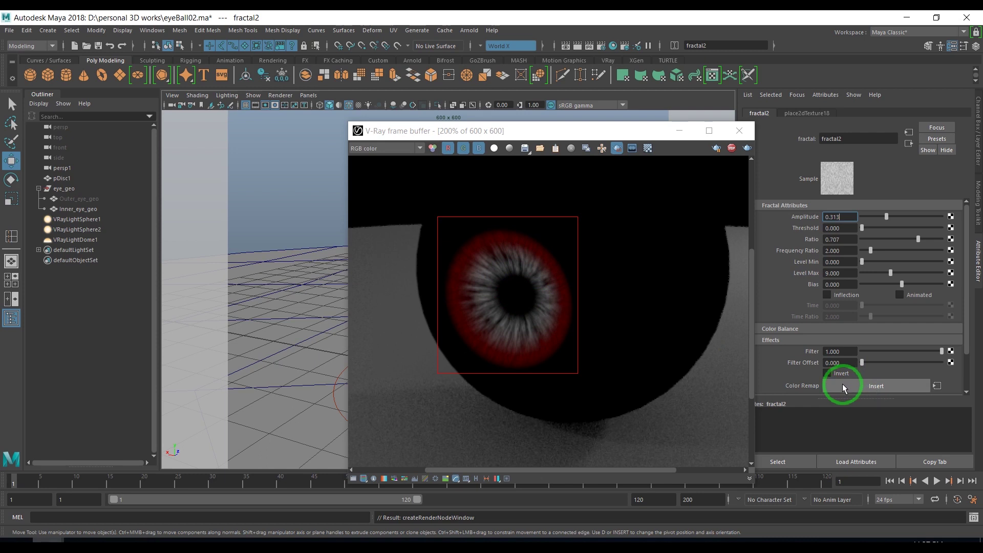
- Tint RemapRamp1's white end yellow and its black end green
{"action": "scroll", "coordinate": [843, 385], "scroll_direction": "down", "scroll_amount": 2}
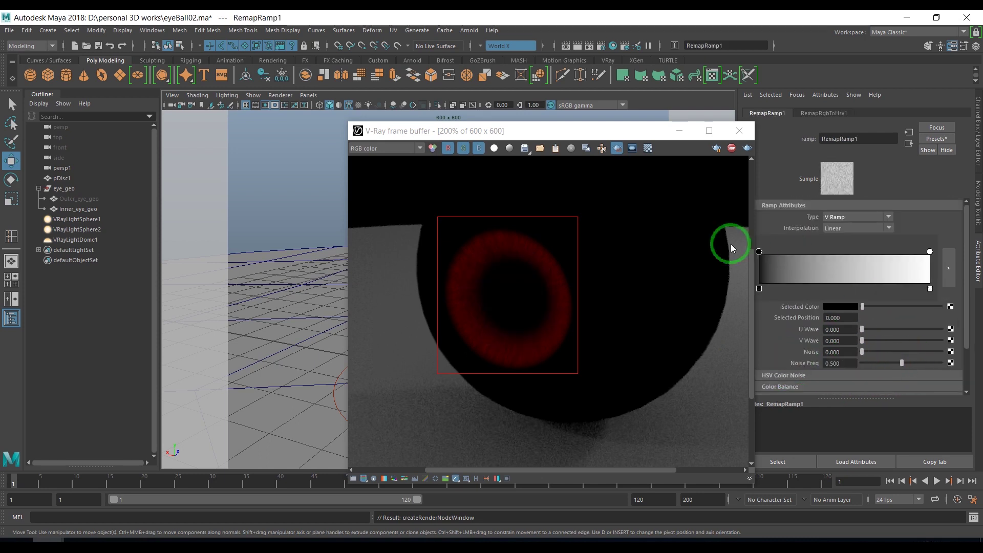
{"action": "left_click", "coordinate": [930, 253]}
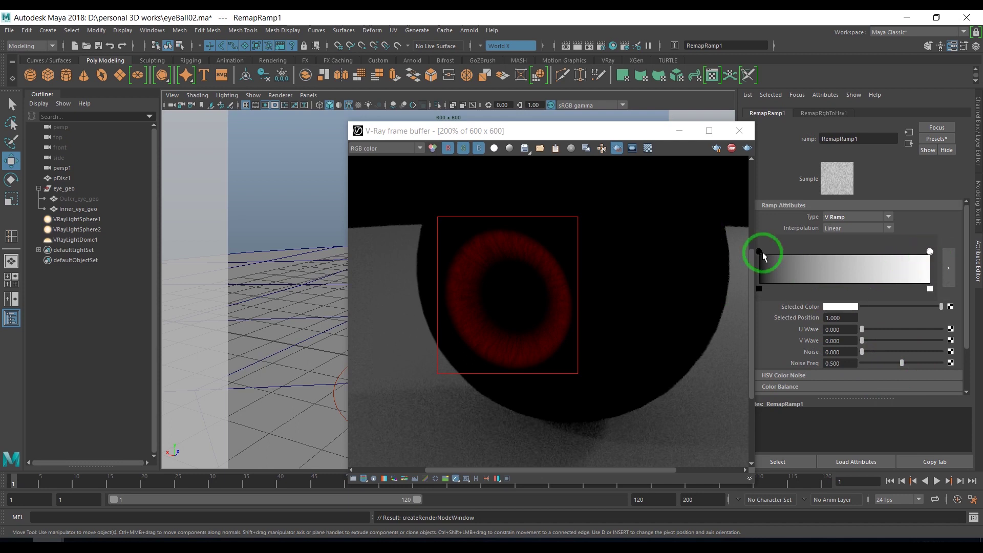
{"action": "left_click", "coordinate": [759, 251]}
{"action": "left_click", "coordinate": [930, 252]}
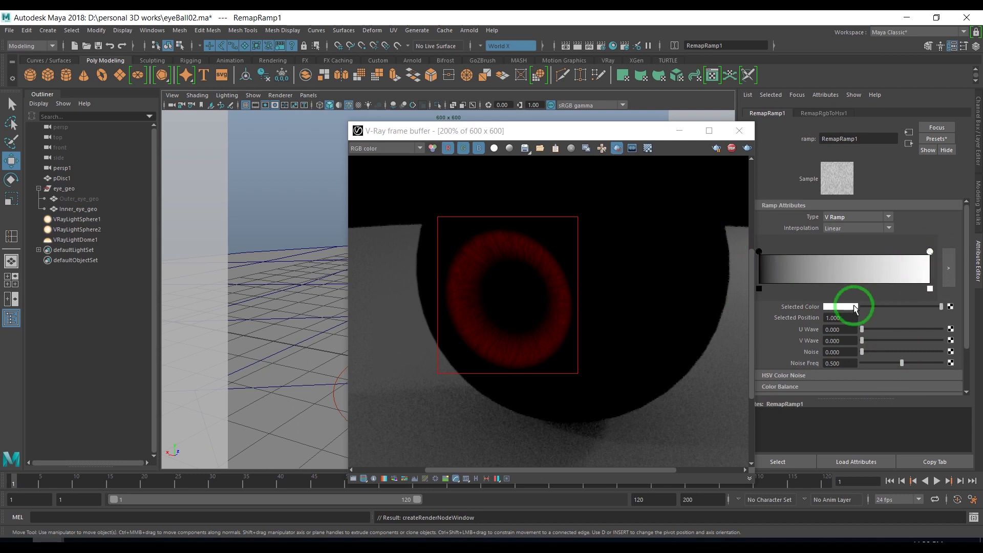
{"action": "left_click", "coordinate": [854, 307]}
{"action": "left_click", "coordinate": [830, 284]}
{"action": "left_click", "coordinate": [764, 186]}
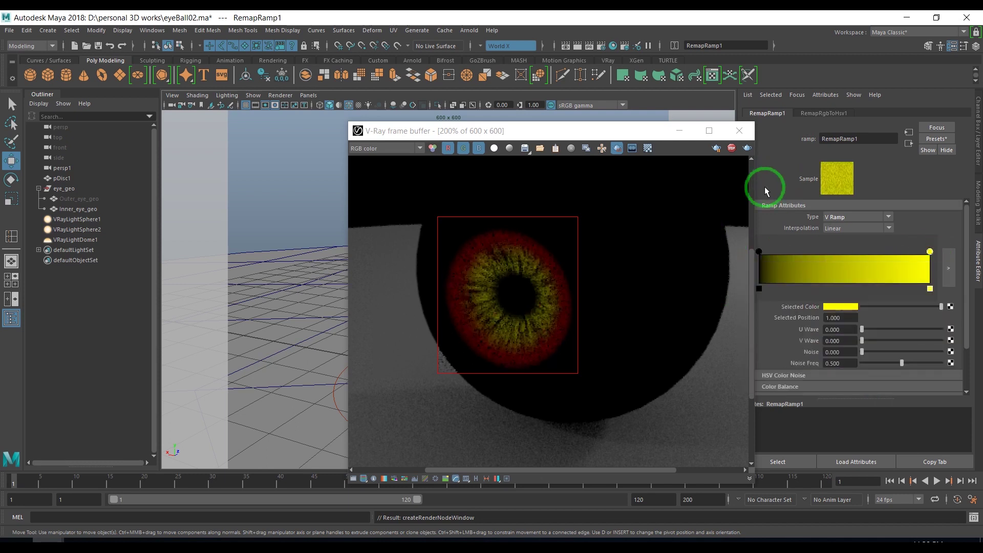
{"action": "left_click", "coordinate": [760, 254]}
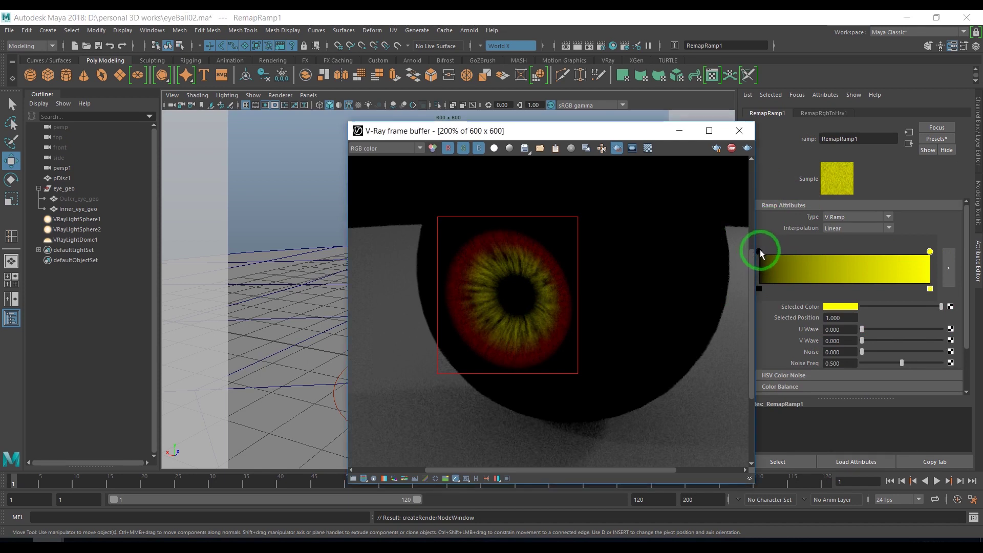
{"action": "left_click", "coordinate": [760, 251]}
{"action": "left_click", "coordinate": [841, 305]}
{"action": "left_click", "coordinate": [826, 280]}
{"action": "left_click", "coordinate": [495, 286]}
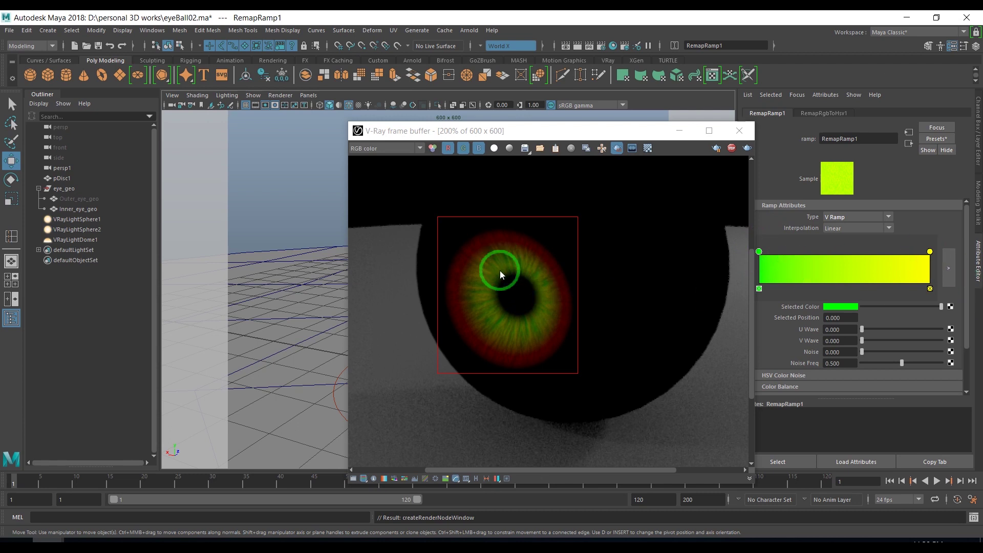
- Shift RemapRamp1's yellow end toward orange and its green end to dark brown
{"action": "left_click", "coordinate": [930, 252]}
{"action": "left_click", "coordinate": [842, 306]}
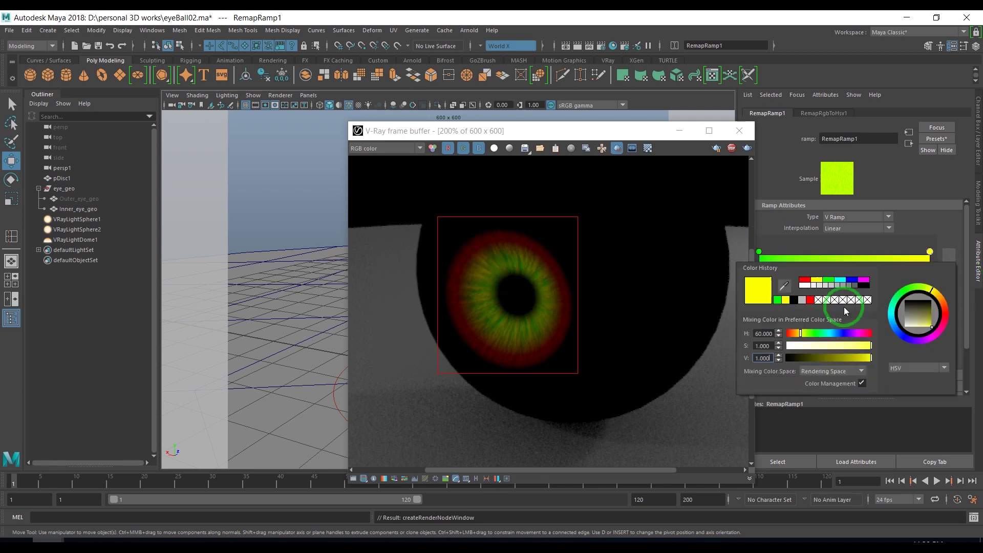
{"action": "mouse_move", "coordinate": [801, 334]}
{"action": "left_mouse_down"}
{"action": "mouse_move", "coordinate": [827, 358]}
{"action": "mouse_move", "coordinate": [792, 334]}
{"action": "mouse_move", "coordinate": [857, 346]}
{"action": "mouse_move", "coordinate": [820, 358]}
{"action": "left_mouse_up"}
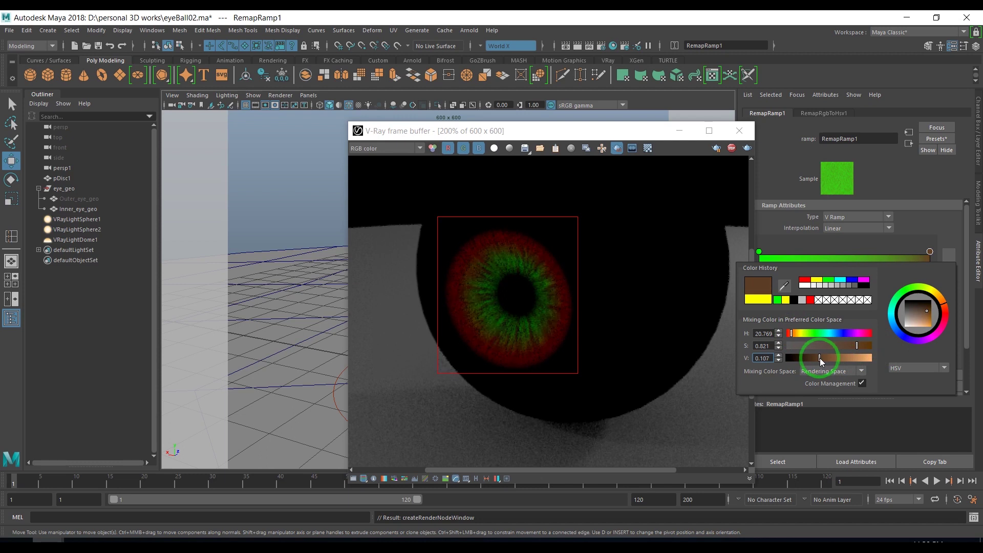
{"action": "left_click", "coordinate": [521, 265]}
{"action": "left_click", "coordinate": [756, 253]}
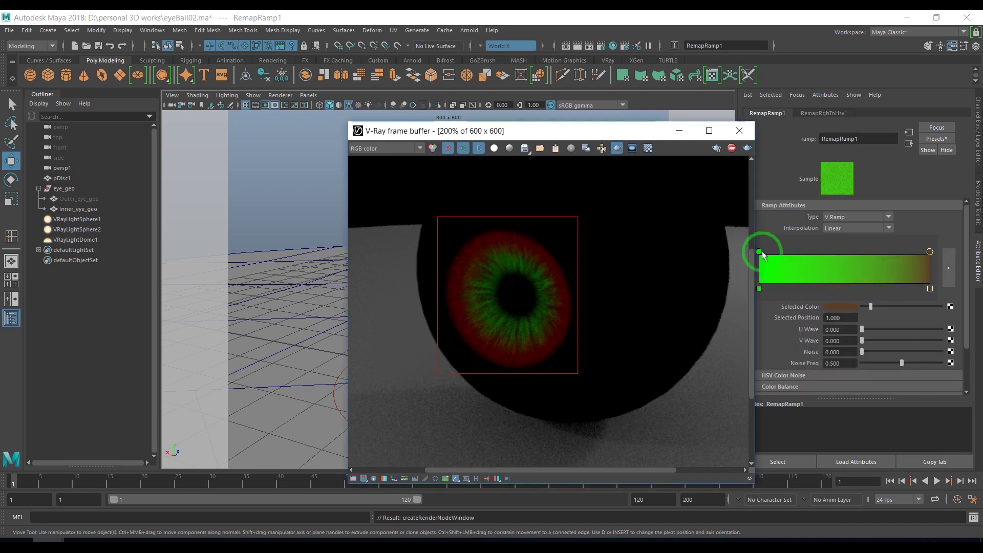
{"action": "left_click_drag", "start_coordinate": [651, 131], "coordinate": [592, 123]}
{"action": "left_click", "coordinate": [686, 200]}
{"action": "left_click", "coordinate": [759, 252]}
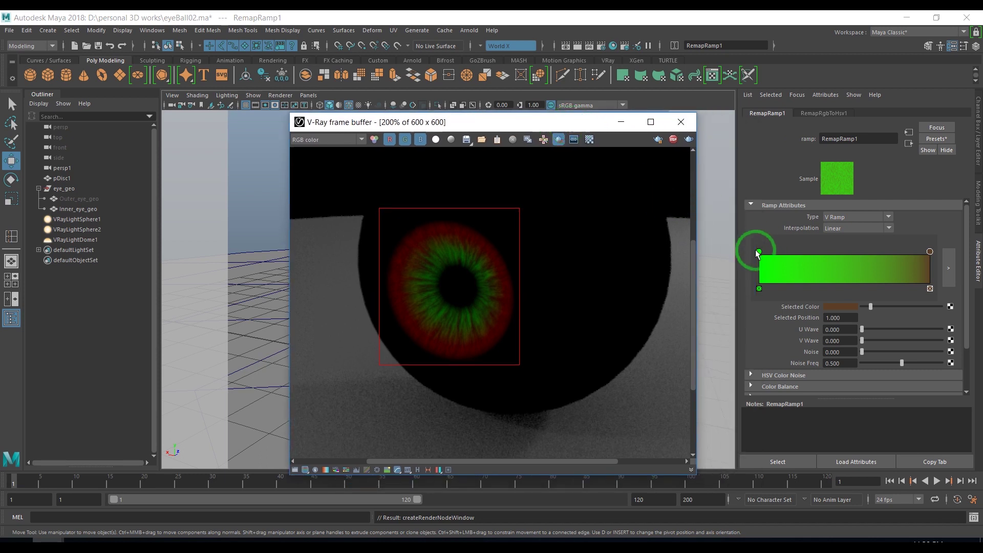
{"action": "left_click", "coordinate": [843, 307]}
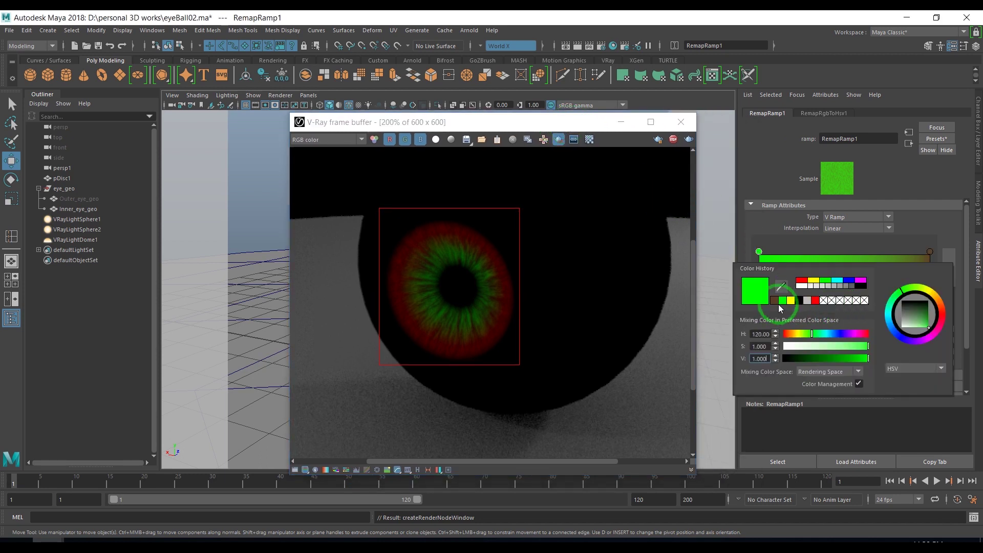
{"action": "left_click", "coordinate": [773, 300]}
{"action": "left_click_drag", "start_coordinate": [816, 358], "coordinate": [805, 358]}
{"action": "left_click", "coordinate": [531, 312]}
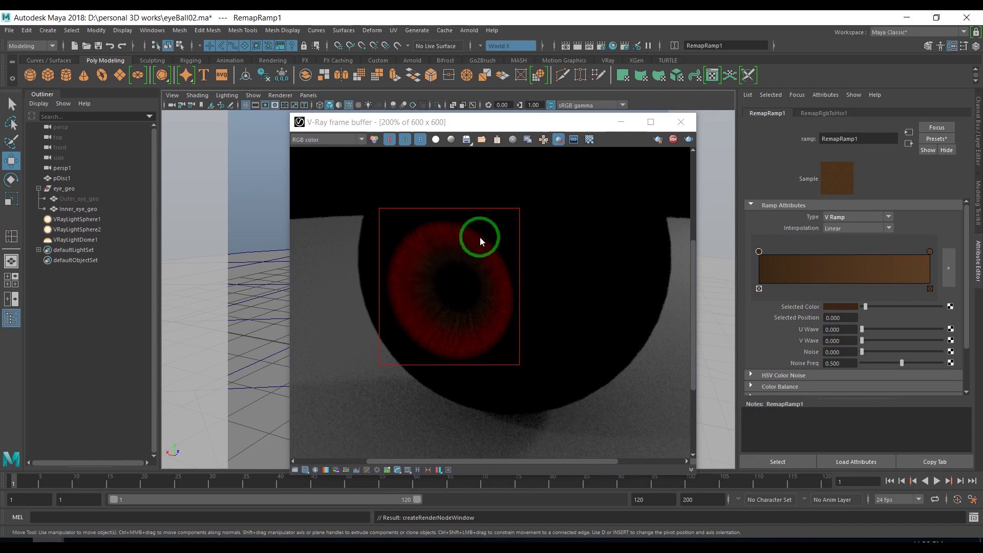
- Return to the iris ramp1 and attach a new texture to its dark red entry
{"action": "left_click", "coordinate": [909, 144]}
{"action": "left_click", "coordinate": [915, 253]}
{"action": "left_click", "coordinate": [446, 264]}
{"action": "left_click", "coordinate": [430, 236]}
{"action": "left_click", "coordinate": [939, 279]}
{"action": "left_click", "coordinate": [913, 252]}
{"action": "left_click", "coordinate": [951, 307]}
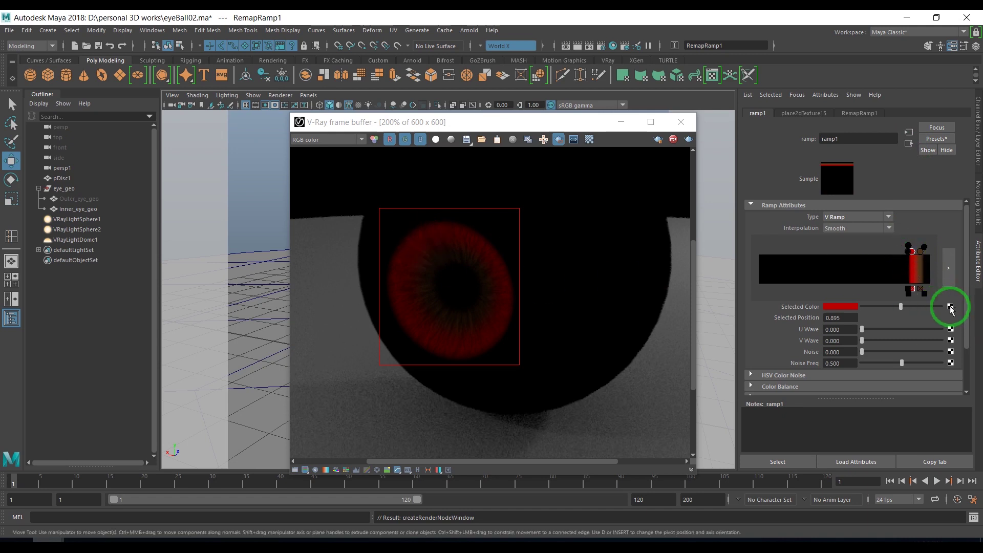
- Add a fractal3 texture to ramp1's dark red stop and set its Amplitude to 0.182
{"action": "scroll", "coordinate": [453, 348], "scroll_direction": "down", "scroll_amount": 2}
{"action": "scroll", "coordinate": [453, 353], "scroll_direction": "down", "scroll_amount": 2}
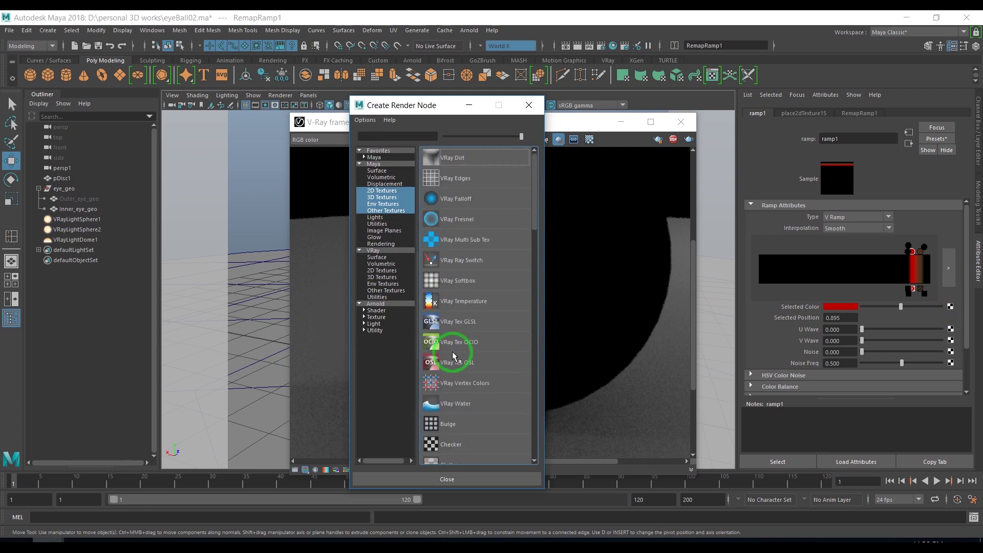
{"action": "scroll", "coordinate": [472, 266], "scroll_direction": "down", "scroll_amount": 3}
{"action": "scroll", "coordinate": [472, 268], "scroll_direction": "down", "scroll_amount": 3}
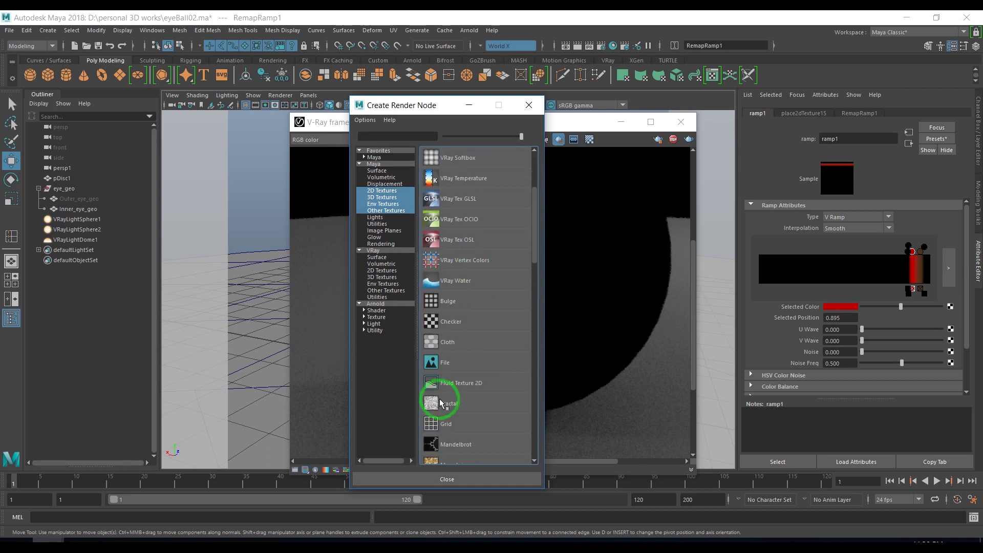
{"action": "left_click", "coordinate": [441, 403]}
{"action": "left_click", "coordinate": [808, 113]}
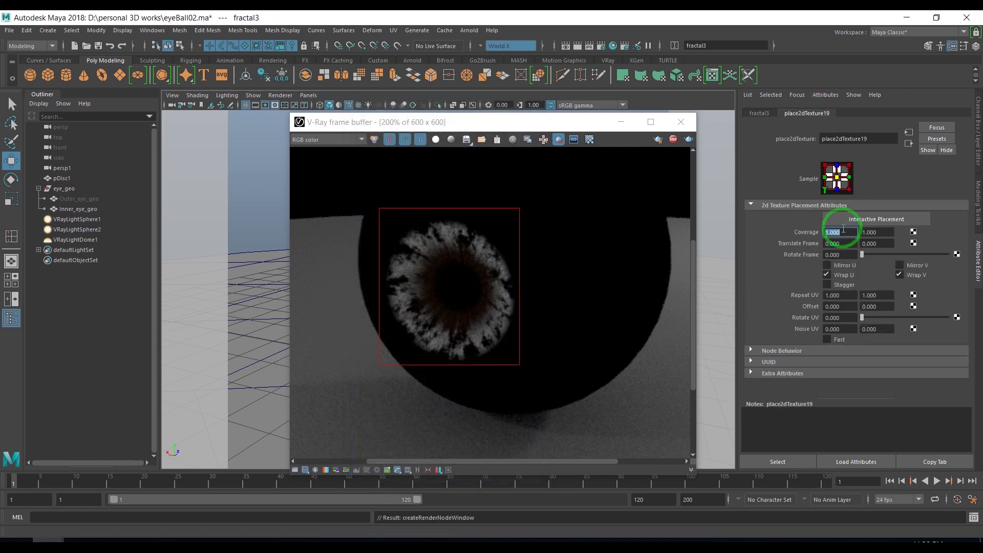
{"action": "left_click", "coordinate": [842, 296]}
{"action": "type", "text": "2.000"}
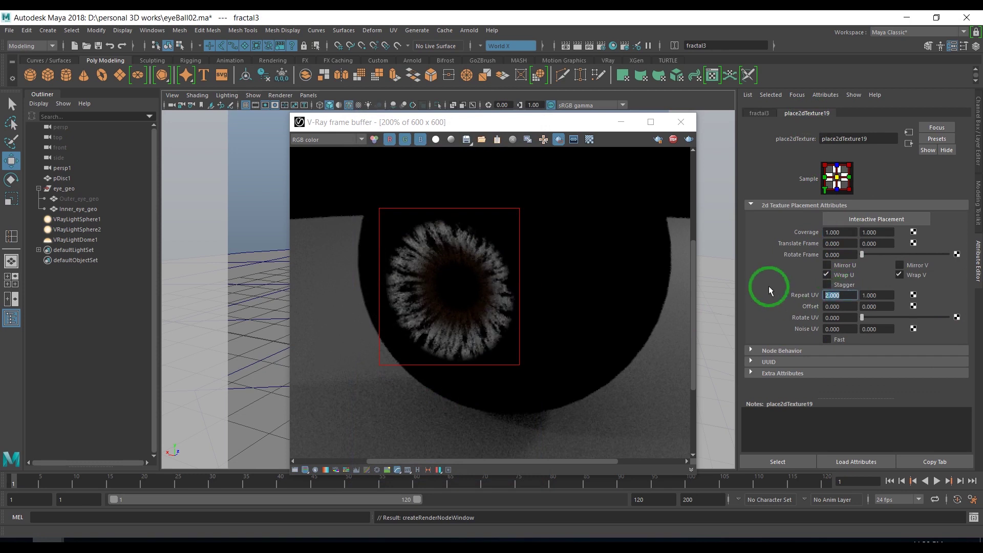
{"action": "left_click", "coordinate": [767, 114]}
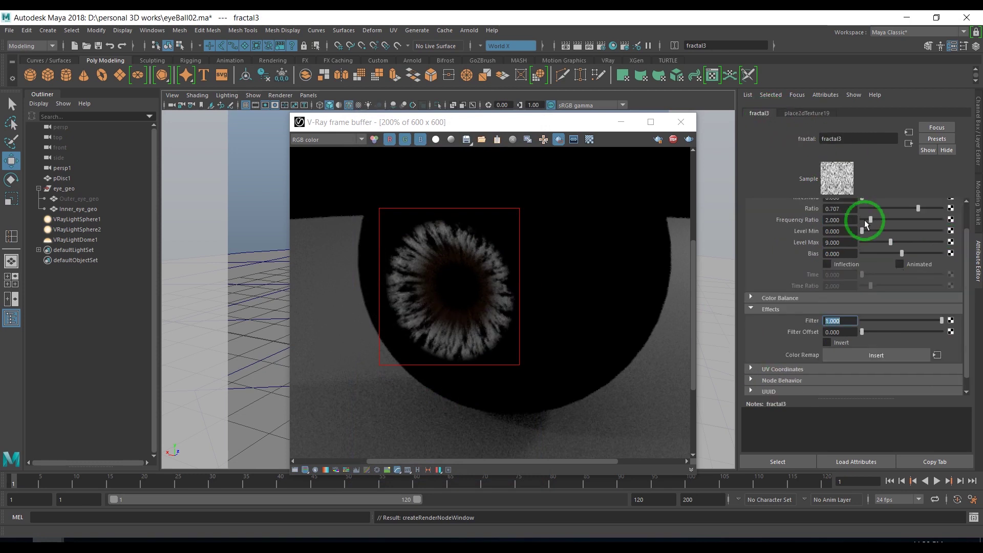
{"action": "left_click_drag", "start_coordinate": [911, 219], "coordinate": [878, 219]}
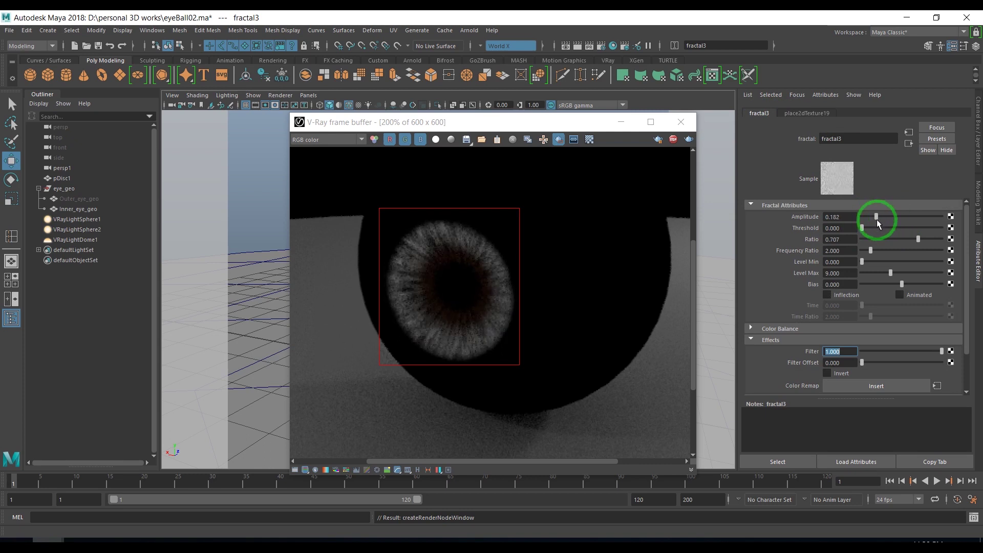
- Insert a colour remap on fractal3 and set both RemapRamp2 ends to brown
{"action": "left_click", "coordinate": [841, 386]}
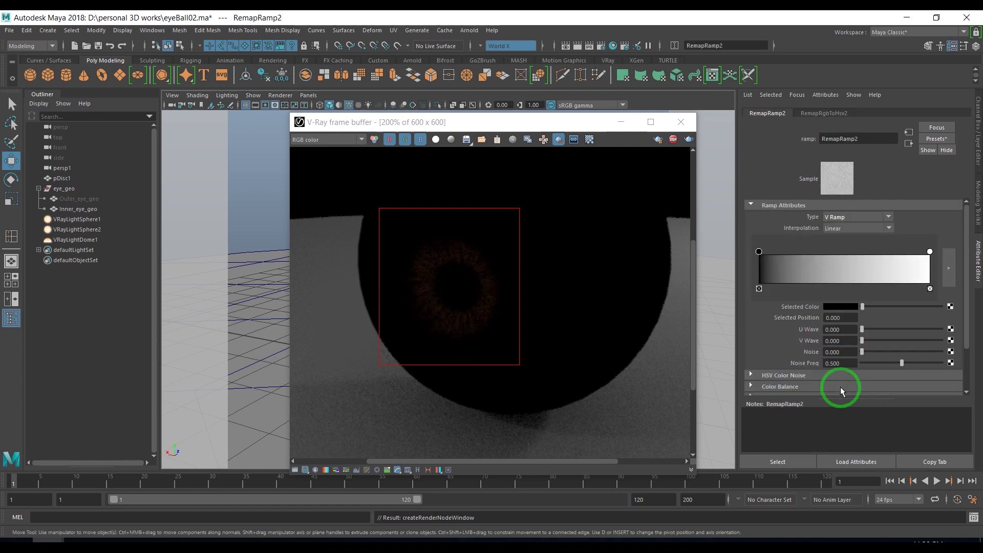
{"action": "left_click", "coordinate": [930, 251]}
{"action": "left_click", "coordinate": [844, 308]}
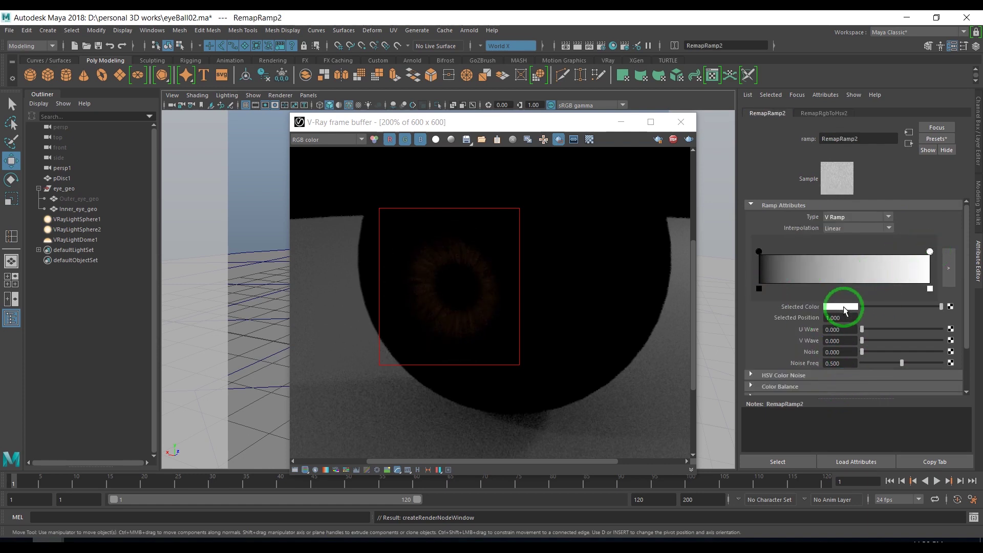
{"action": "left_click", "coordinate": [785, 301]}
{"action": "left_click", "coordinate": [858, 183]}
{"action": "left_click", "coordinate": [872, 307]}
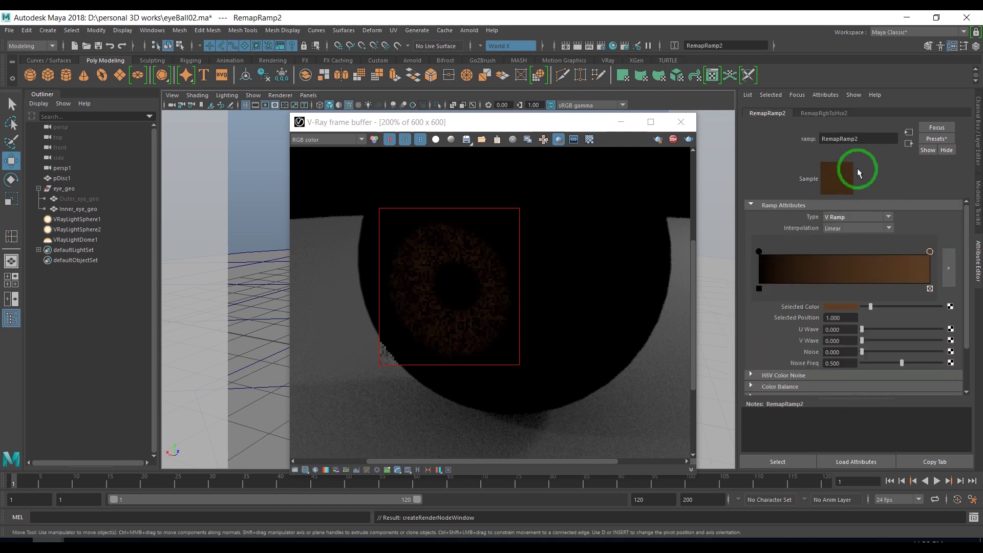
{"action": "left_click", "coordinate": [760, 251]}
{"action": "left_click", "coordinate": [837, 307]}
{"action": "left_click", "coordinate": [762, 293]}
{"action": "left_click", "coordinate": [873, 265]}
{"action": "left_click", "coordinate": [853, 287]}
{"action": "left_click_drag", "start_coordinate": [866, 310], "coordinate": [474, 288]}
- Brighten RemapRamp1's ends to a warmer, more saturated orange-brown
{"action": "left_click", "coordinate": [909, 143]}
{"action": "left_click", "coordinate": [919, 251]}
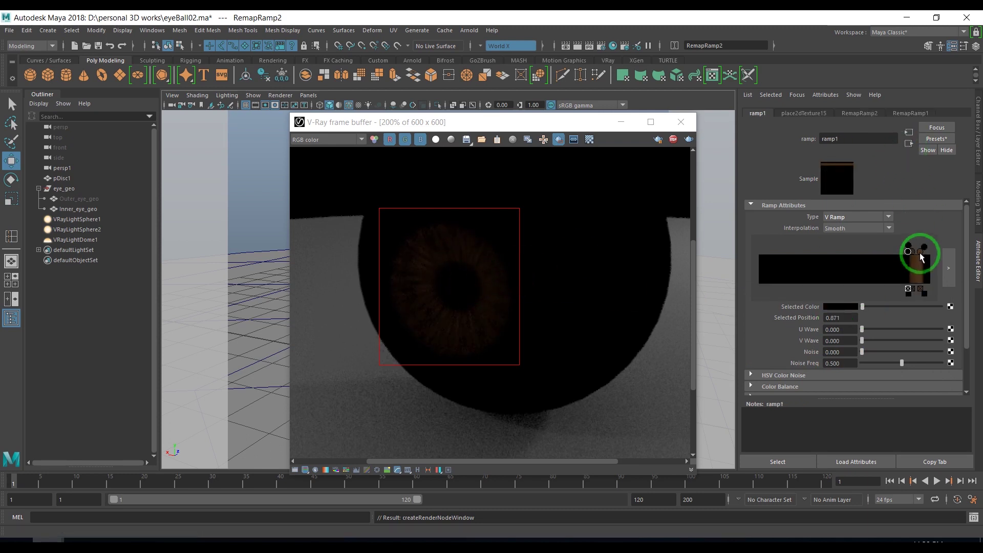
{"action": "left_click", "coordinate": [951, 307]}
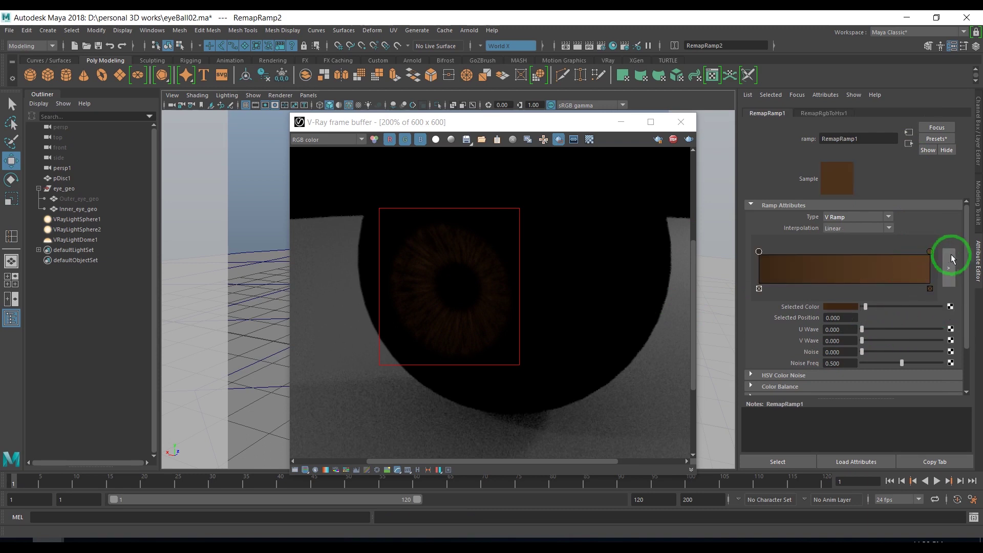
{"action": "left_click", "coordinate": [930, 252]}
{"action": "left_click_drag", "start_coordinate": [866, 307], "coordinate": [886, 307]}
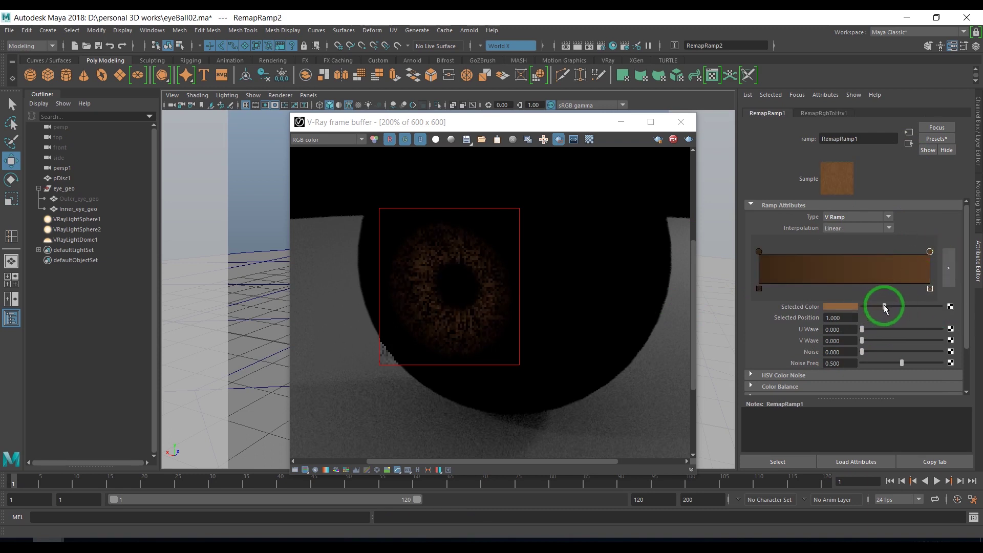
{"action": "left_click", "coordinate": [760, 252]}
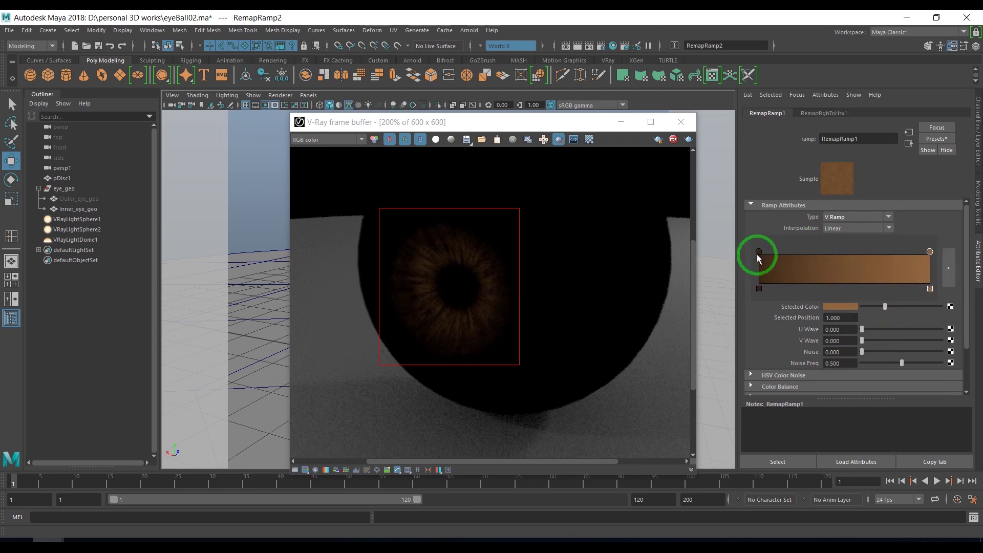
{"action": "left_click_drag", "start_coordinate": [863, 306], "coordinate": [868, 307]}
{"action": "left_click", "coordinate": [501, 251]}
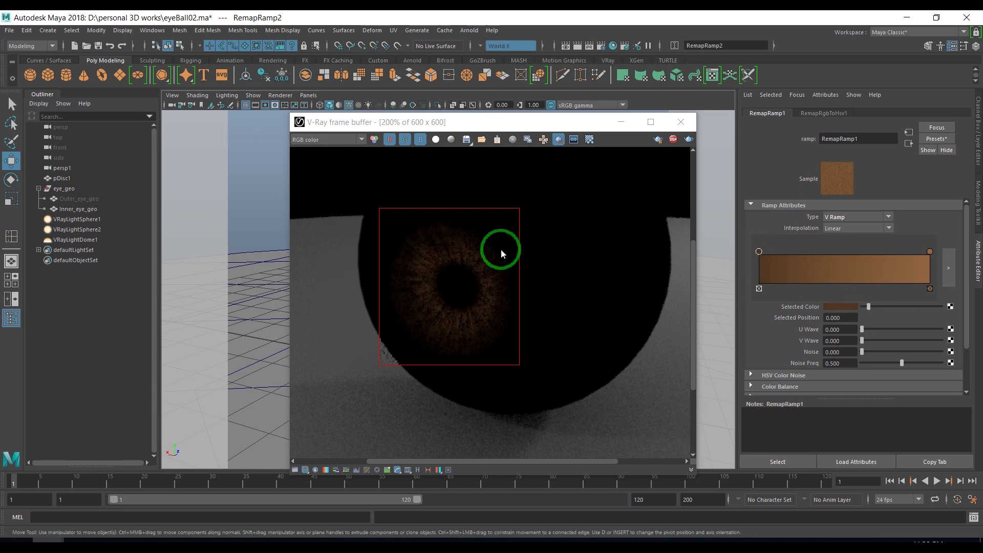
{"action": "left_click", "coordinate": [930, 251]}
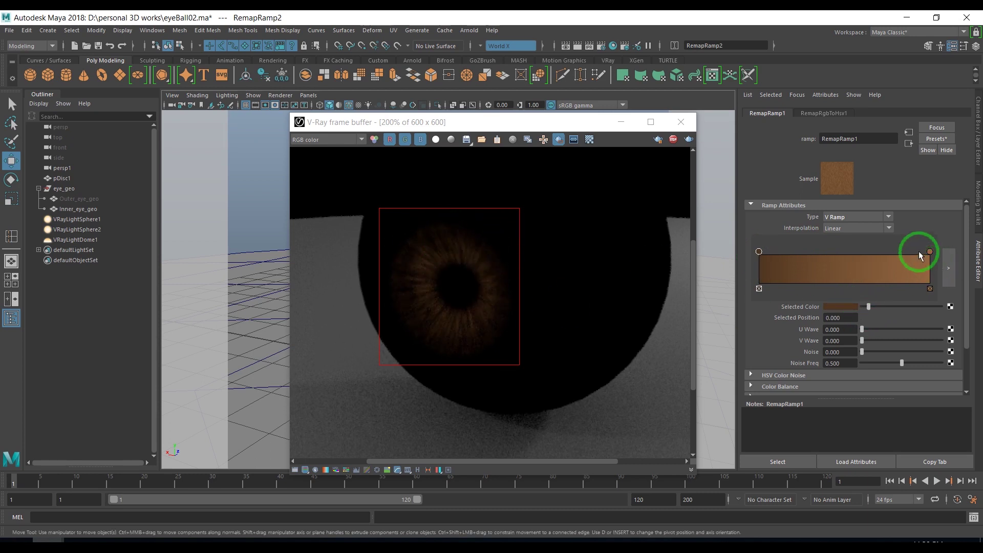
{"action": "left_click", "coordinate": [848, 306]}
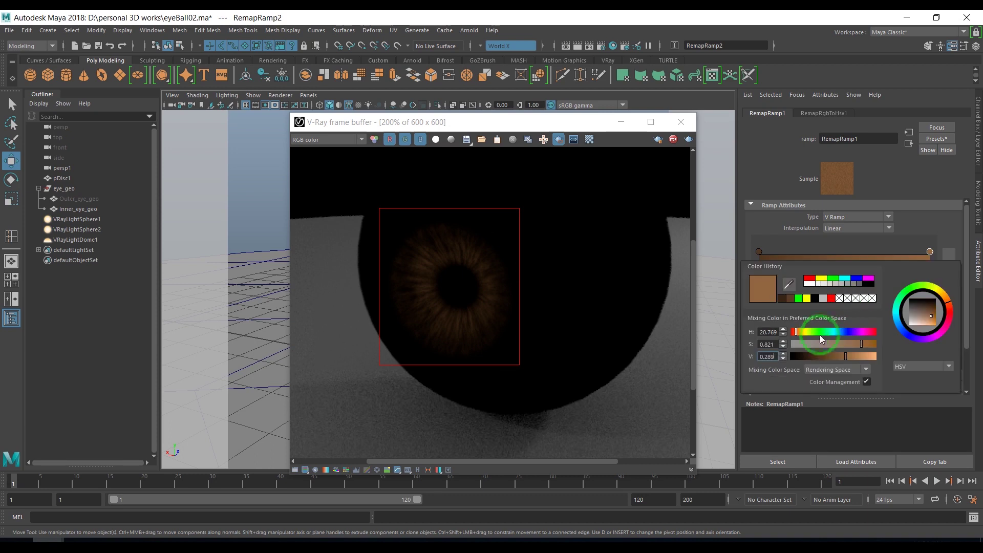
{"action": "left_click", "coordinate": [868, 344]}
{"action": "left_click", "coordinate": [843, 357]}
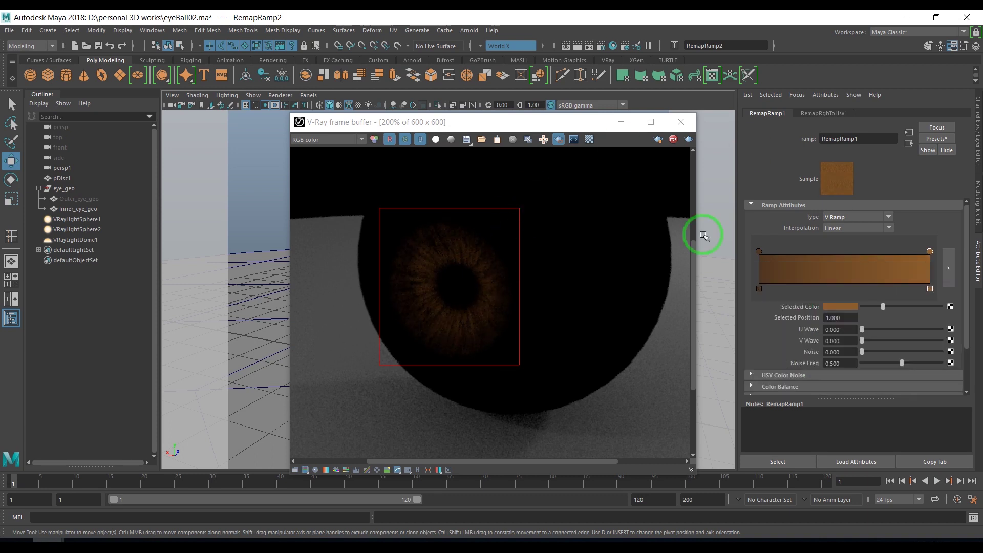
{"action": "left_click", "coordinate": [908, 145]}
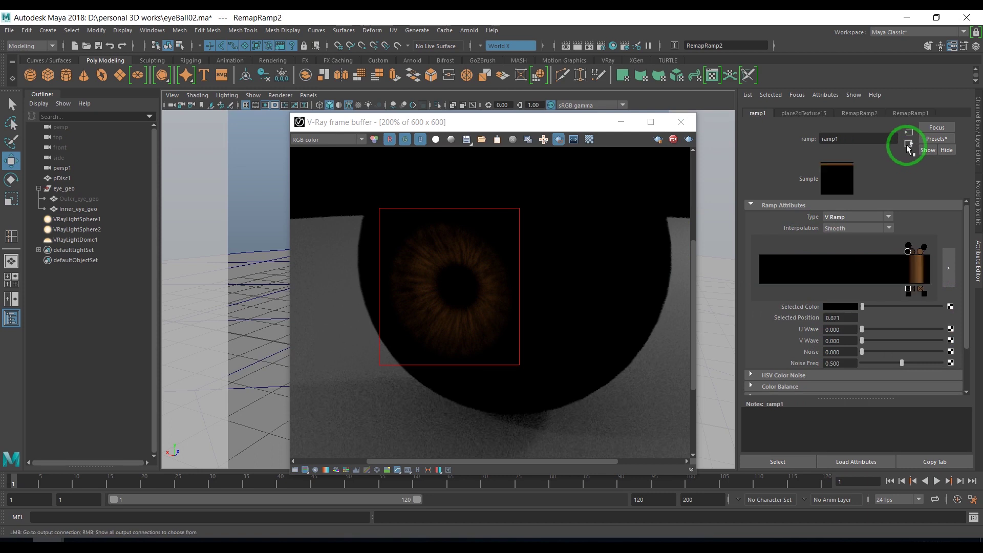
- In Hypershade, connect ramp1's Out Color to Iris_shader's Reflection Color
{"action": "left_click", "coordinate": [908, 145]}
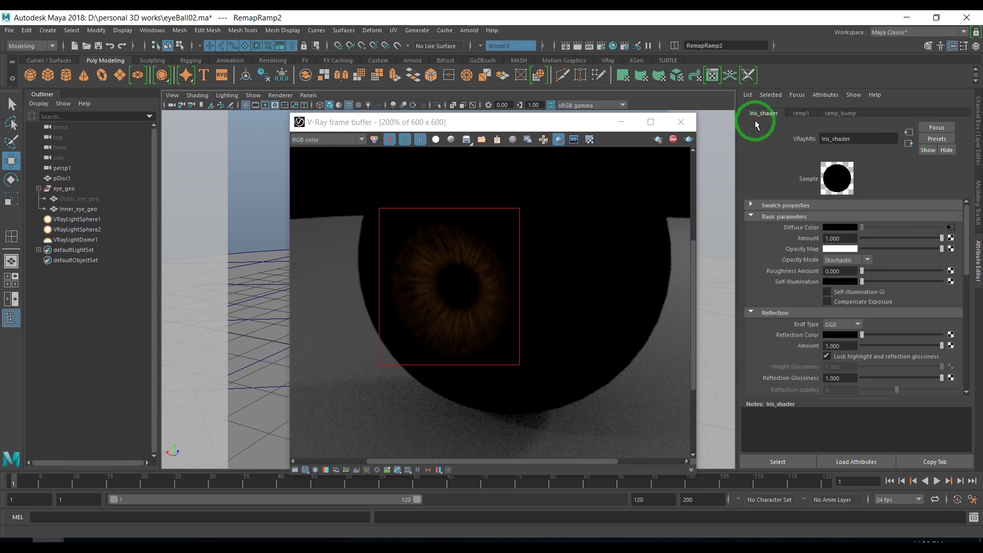
{"action": "left_click", "coordinate": [838, 113]}
{"action": "left_click", "coordinate": [801, 113]}
{"action": "left_click", "coordinate": [902, 248]}
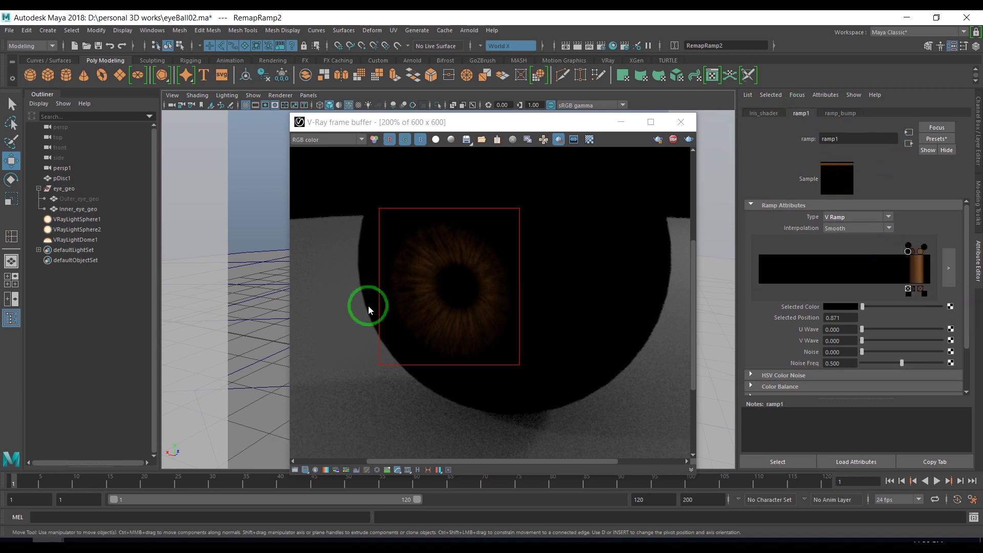
{"action": "left_click", "coordinate": [907, 144]}
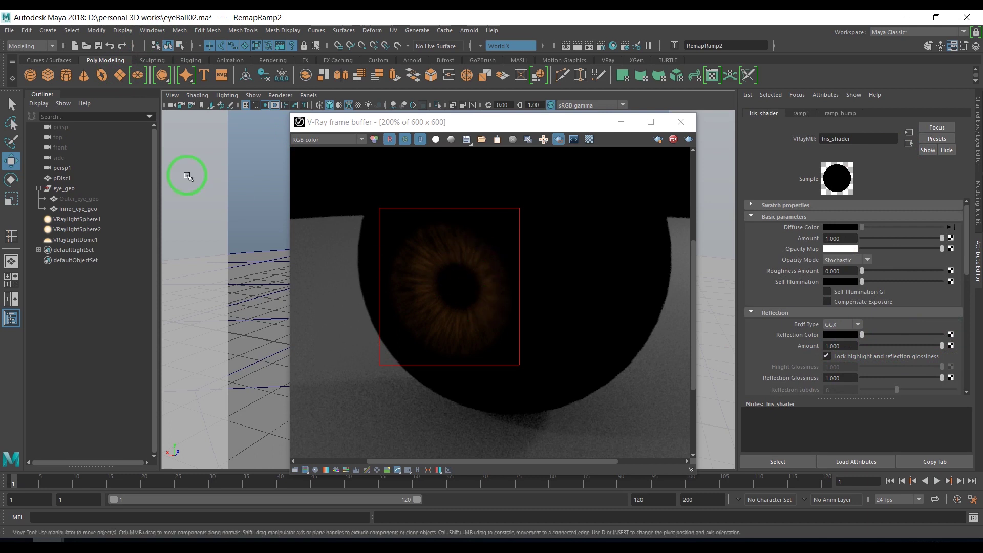
{"action": "left_click", "coordinate": [152, 30]}
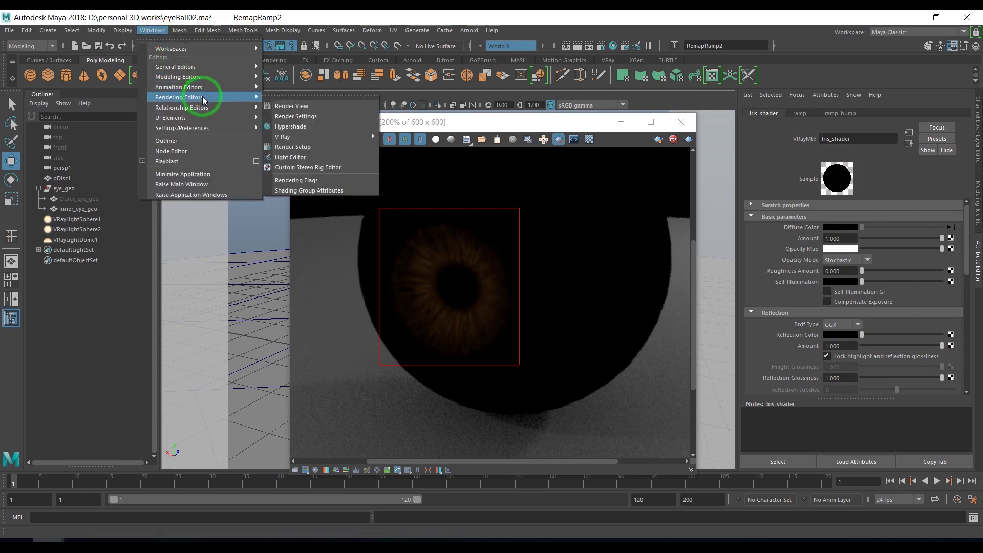
{"action": "mouse_move", "coordinate": [180, 96]}
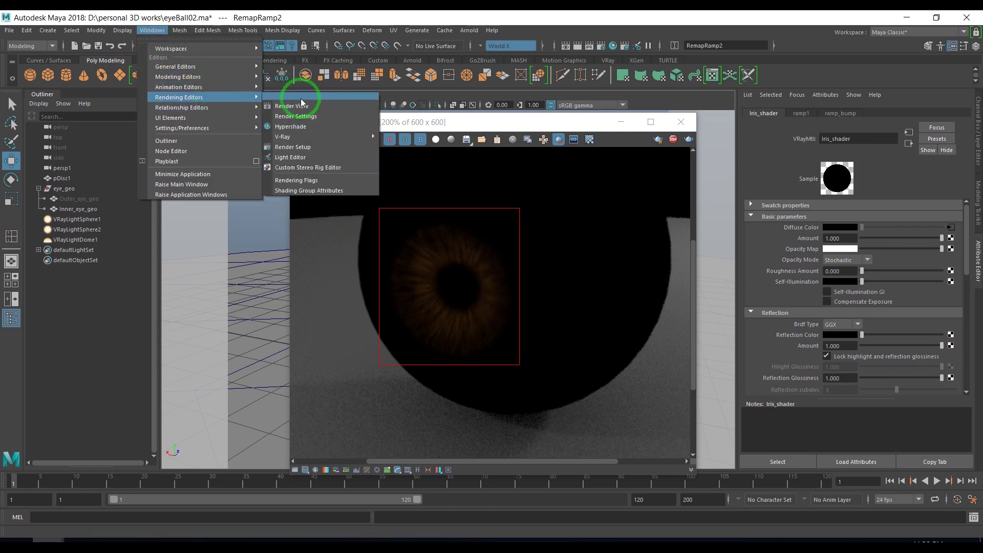
{"action": "left_click", "coordinate": [302, 128]}
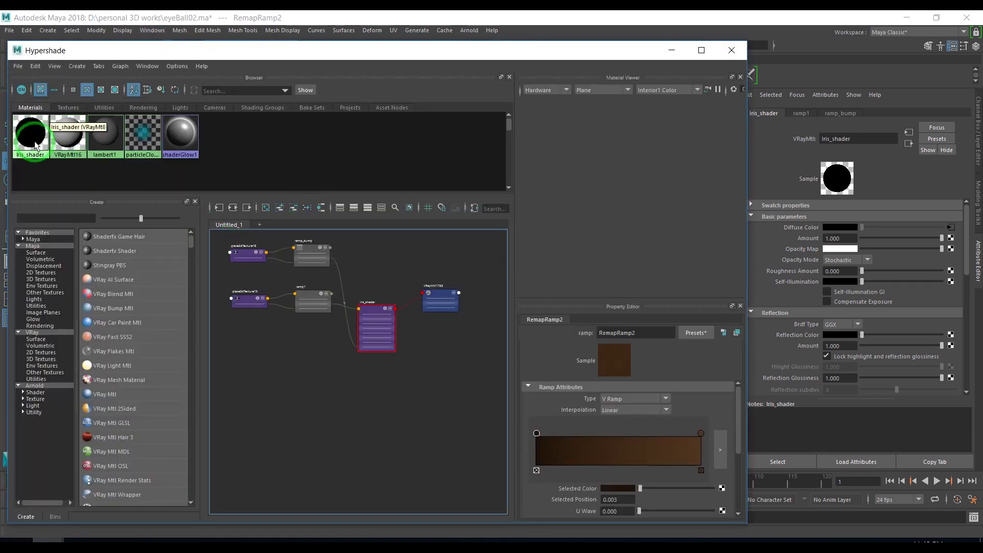
{"action": "scroll", "coordinate": [319, 306], "scroll_direction": "up", "scroll_amount": 3}
{"action": "scroll", "coordinate": [319, 307], "scroll_direction": "up", "scroll_amount": 2}
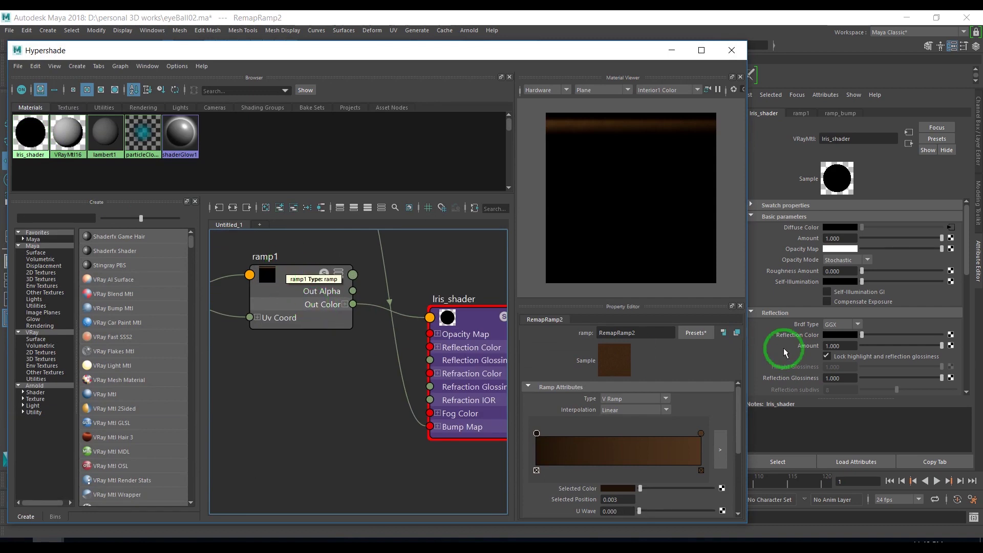
{"action": "middle_click_drag", "start_coordinate": [297, 268], "coordinate": [779, 339]}
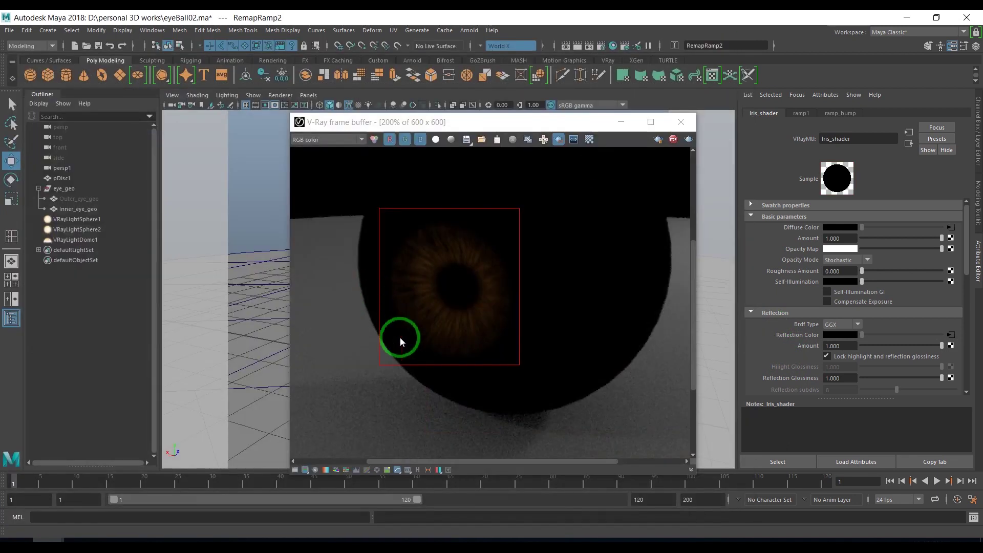
- Uncheck Use Fresnel in Iris_shader's reflection settings
{"action": "scroll", "coordinate": [859, 375], "scroll_direction": "down", "scroll_amount": 2}
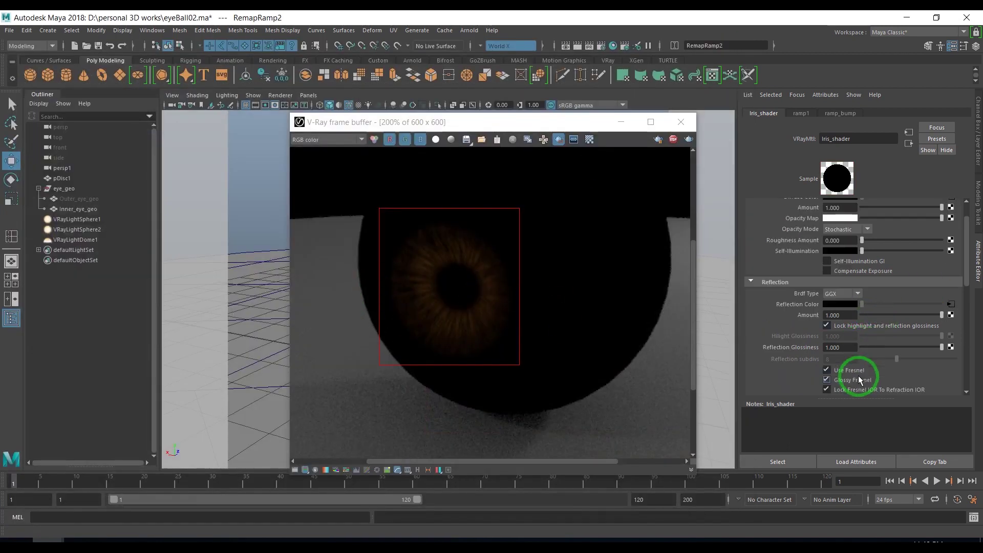
{"action": "left_click", "coordinate": [853, 371]}
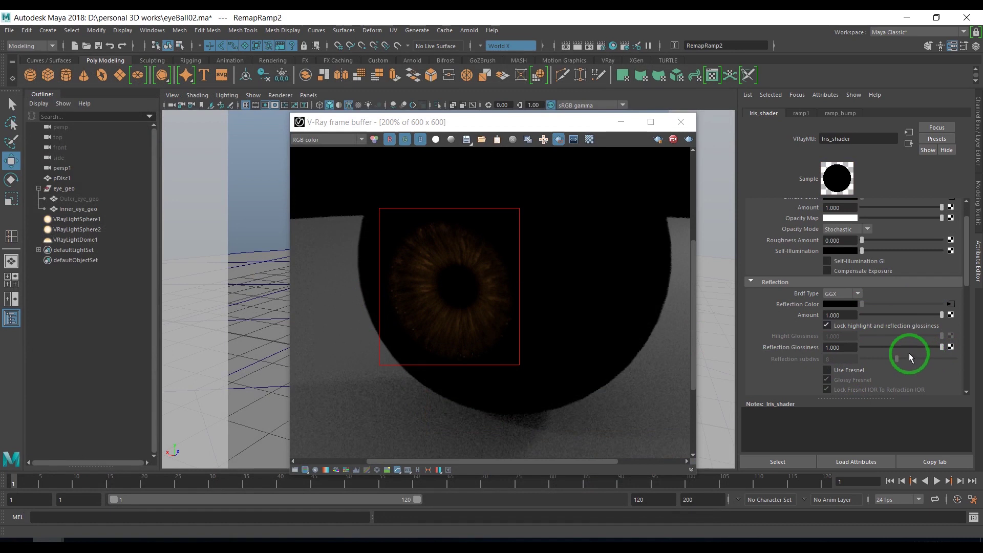
{"action": "left_click", "coordinate": [152, 31]}
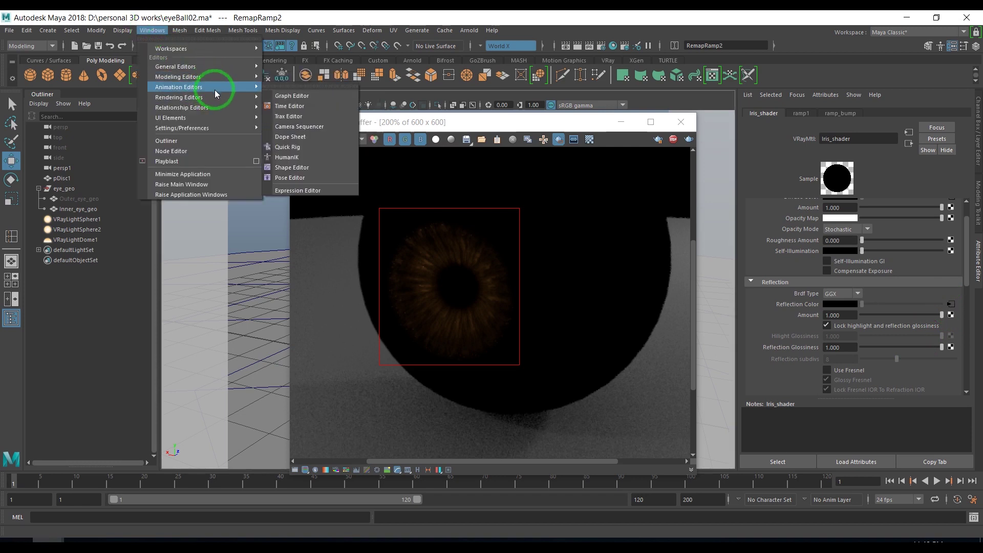
- In Hypershade, disconnect ramp1 from the reflection colour and create a colorCorrect node
{"action": "mouse_move", "coordinate": [179, 97]}
{"action": "left_click", "coordinate": [323, 127]}
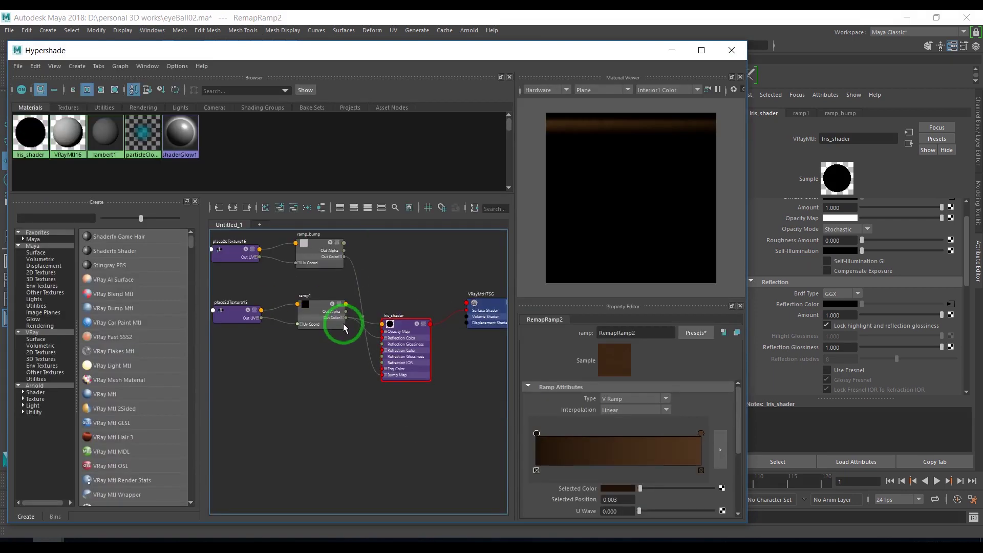
{"action": "scroll", "coordinate": [331, 374], "scroll_direction": "up", "scroll_amount": 3}
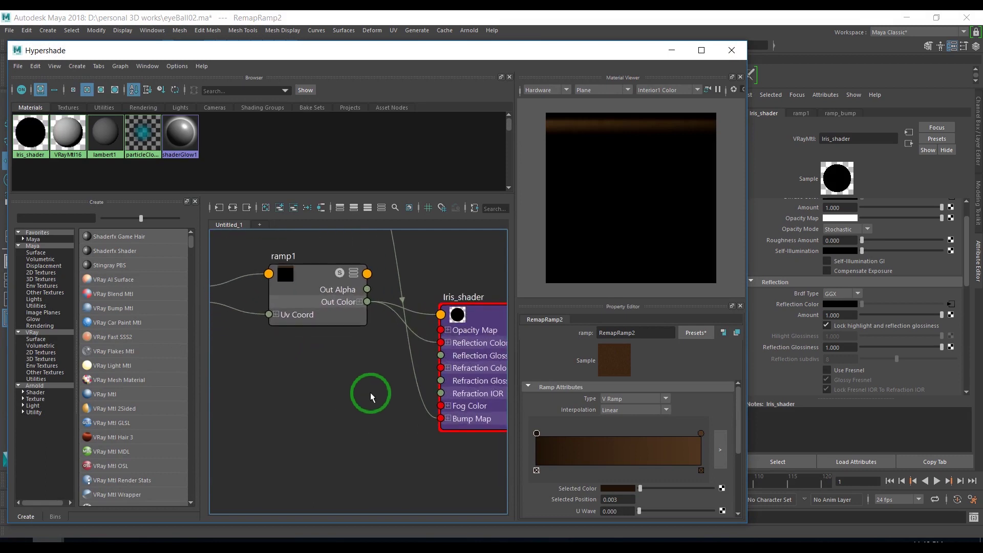
{"action": "right_click", "coordinate": [802, 311]}
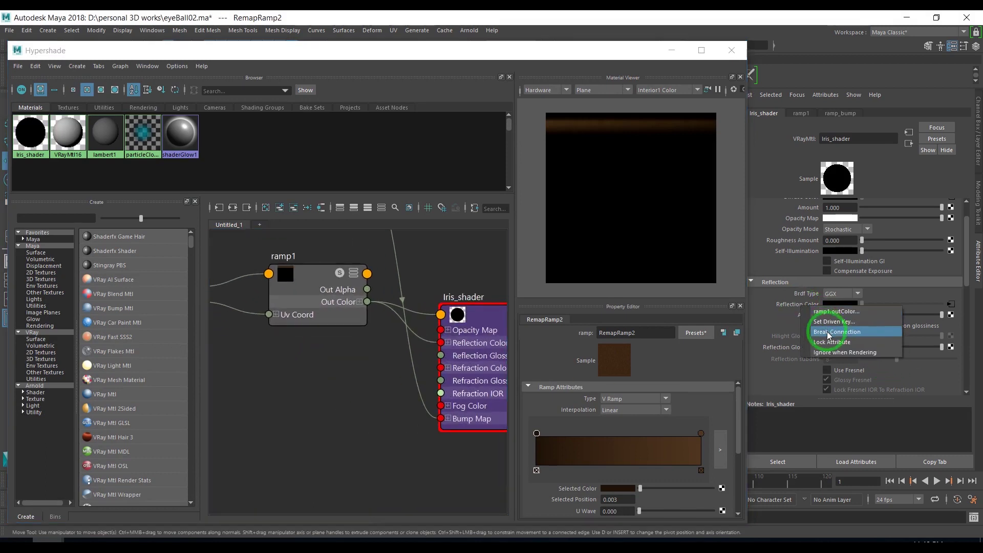
{"action": "left_click", "coordinate": [343, 408]}
{"action": "key", "text": "Tab"}
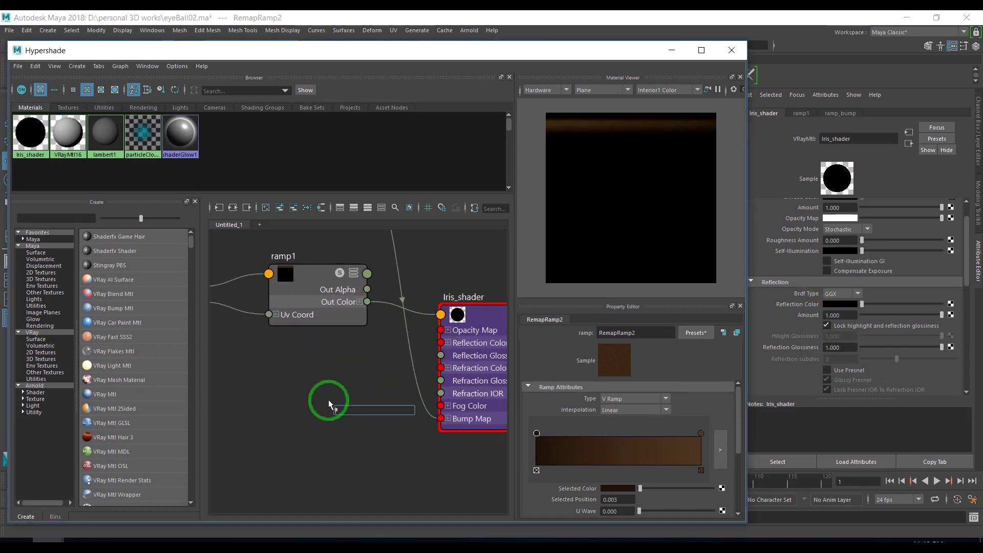
{"action": "type", "text": "color"}
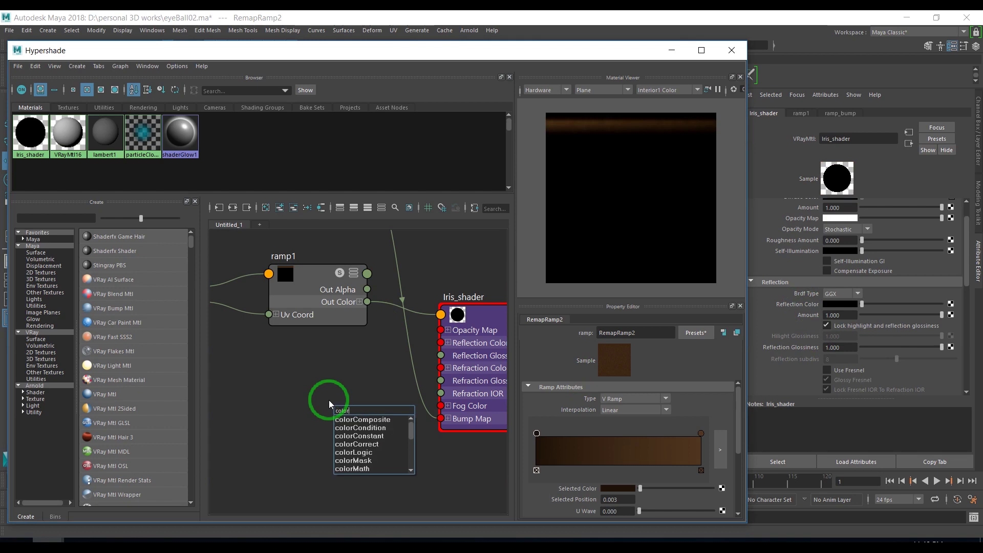
{"action": "left_click", "coordinate": [371, 443]}
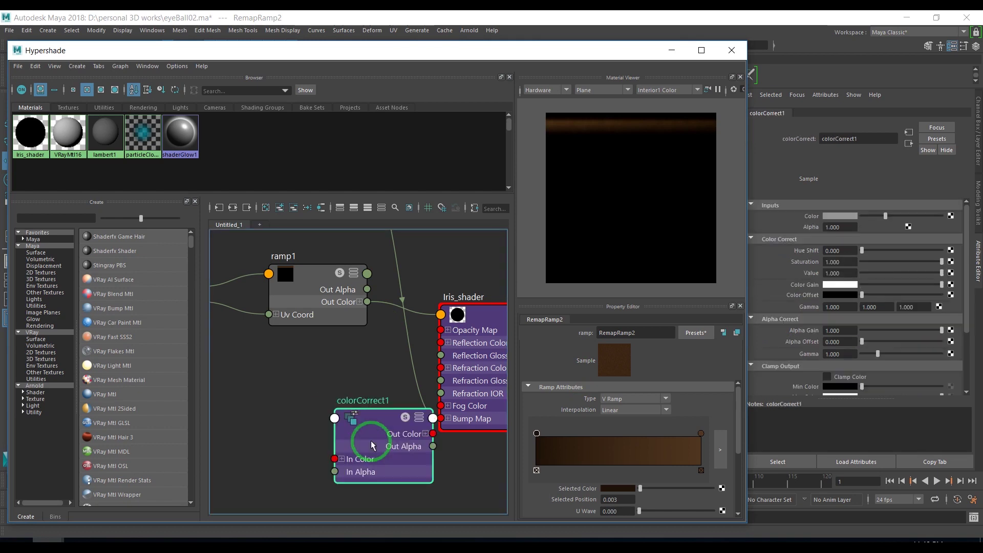
{"action": "left_click_drag", "start_coordinate": [373, 445], "coordinate": [346, 408]}
- Route ramp1 through colorCorrect1 into Iris_shader's reflection colour and show colorCorrect1's settings
{"action": "middle_click_drag", "start_coordinate": [373, 289], "coordinate": [806, 220]}
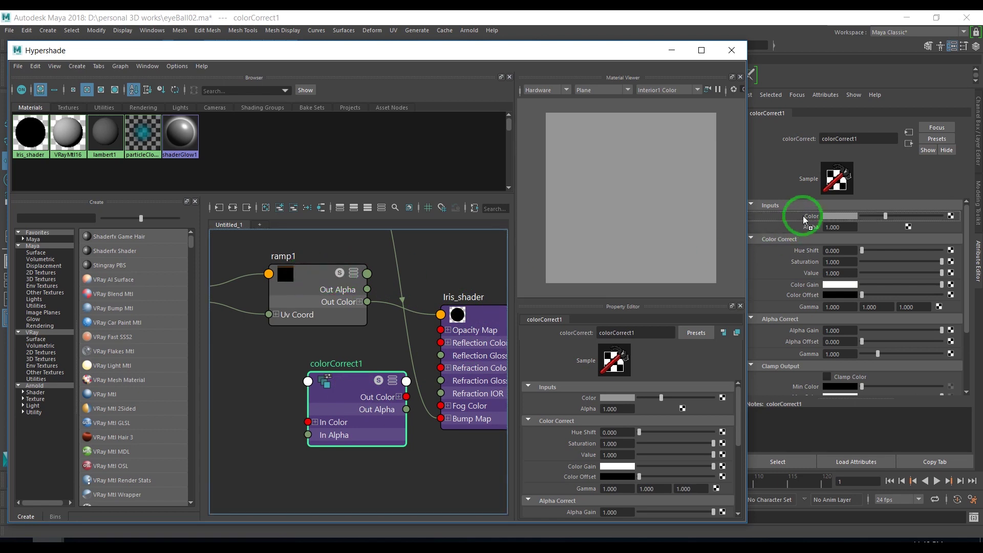
{"action": "middle_click_drag", "start_coordinate": [805, 220], "coordinate": [805, 220]}
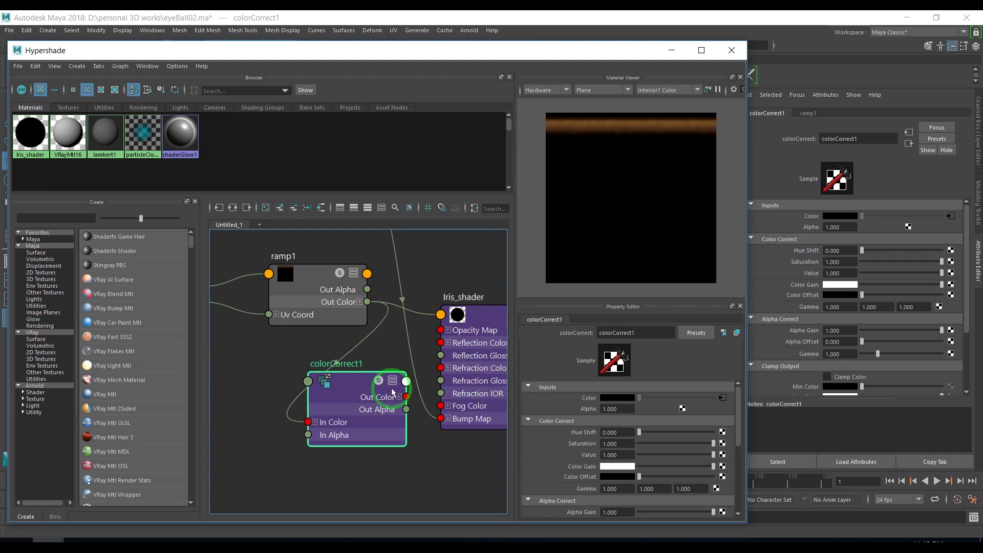
{"action": "left_click", "coordinate": [490, 314]}
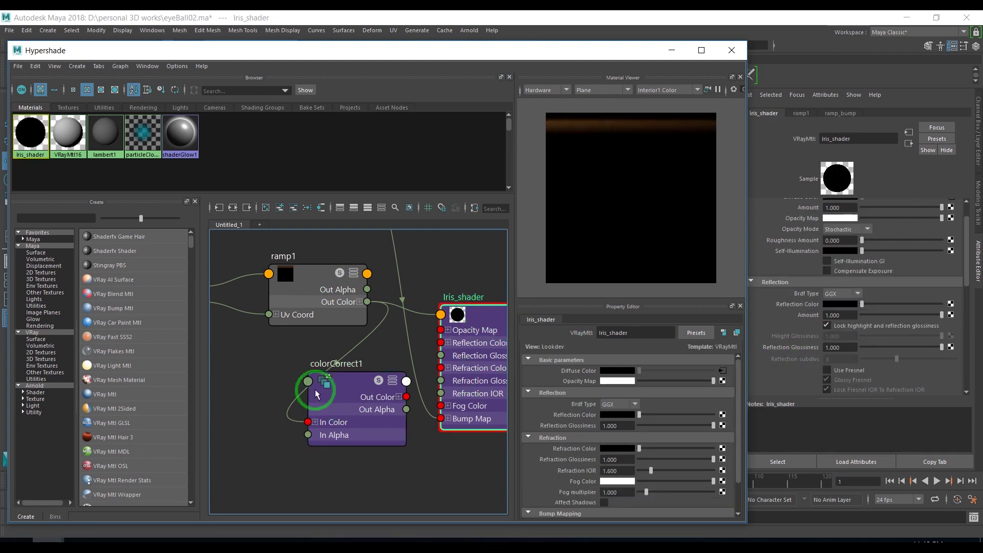
{"action": "middle_click_drag", "start_coordinate": [352, 388], "coordinate": [809, 307]}
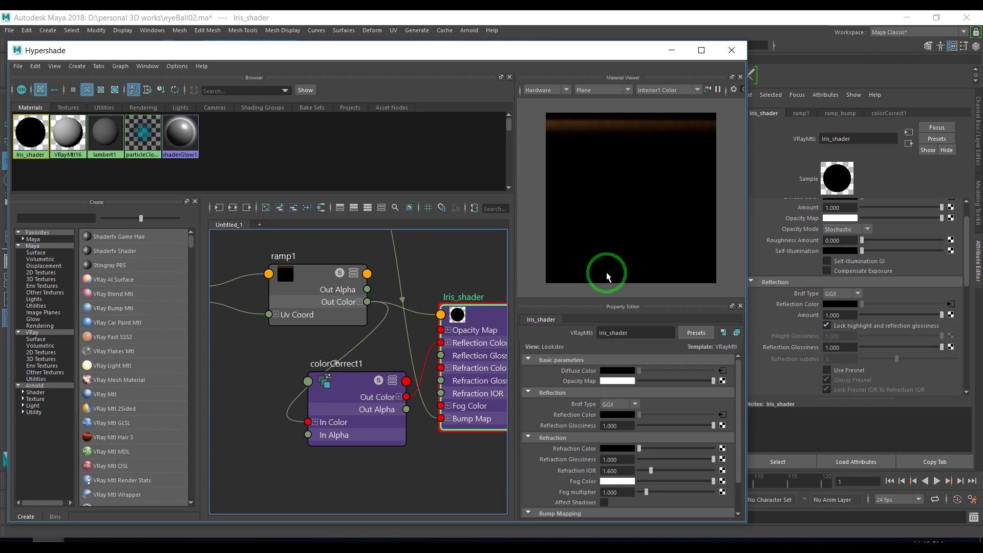
{"action": "left_click", "coordinate": [364, 385]}
{"action": "left_click", "coordinate": [672, 50]}
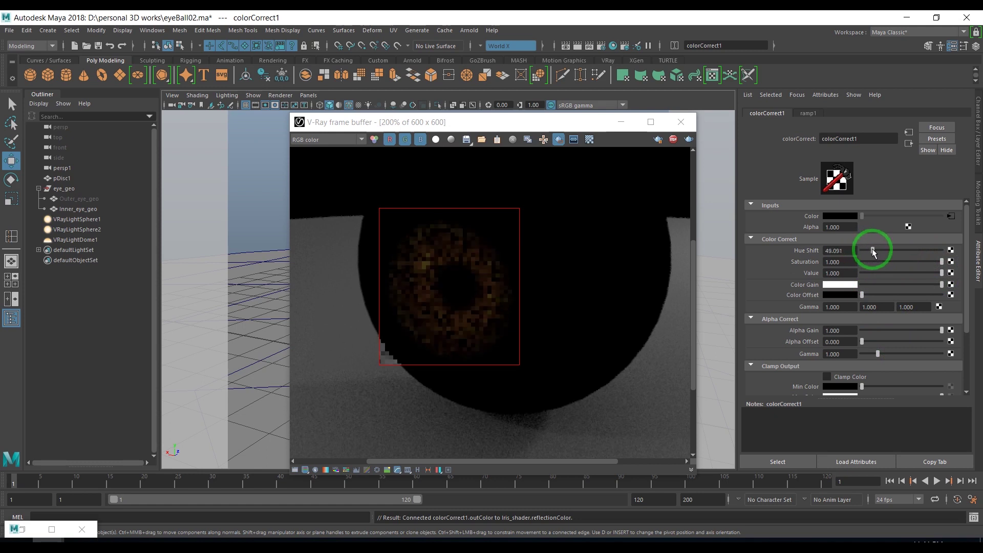
- Set colorCorrect1's Hue Shift to 0 and, after trying 1.5, keep Value at 1
{"action": "left_click_drag", "start_coordinate": [874, 251], "coordinate": [857, 251]}
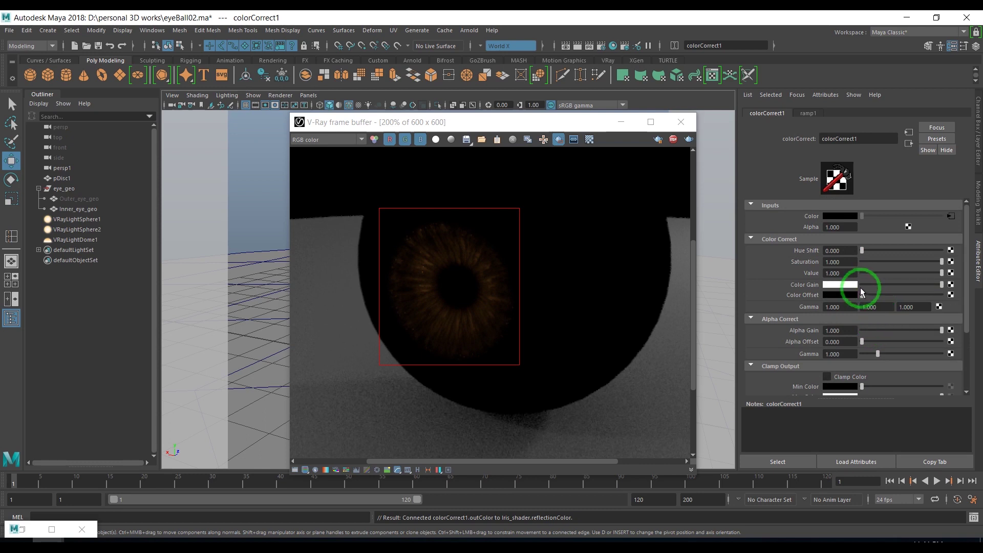
{"action": "left_click_drag", "start_coordinate": [816, 275], "coordinate": [845, 270]}
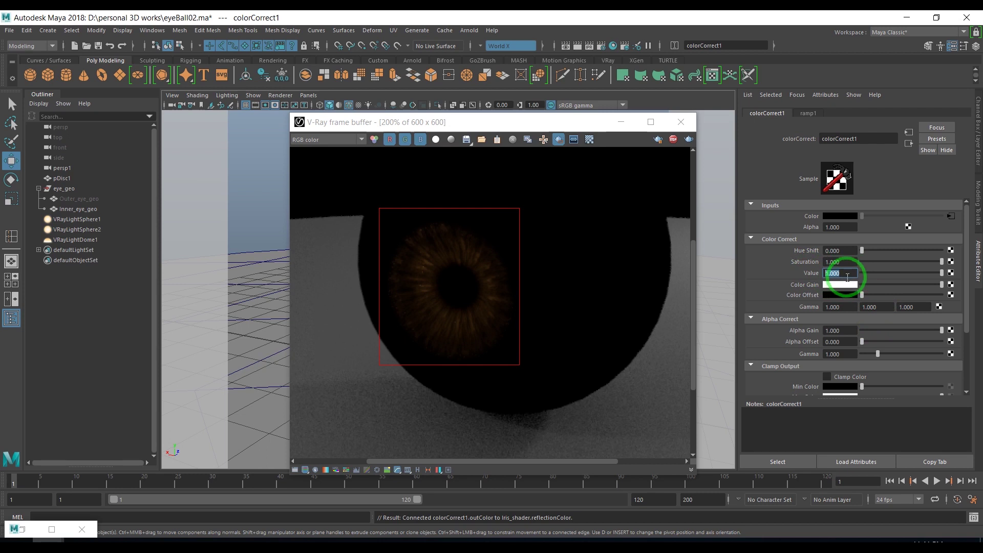
{"action": "type", "text": "1.5"}
{"action": "key", "text": "Return"}
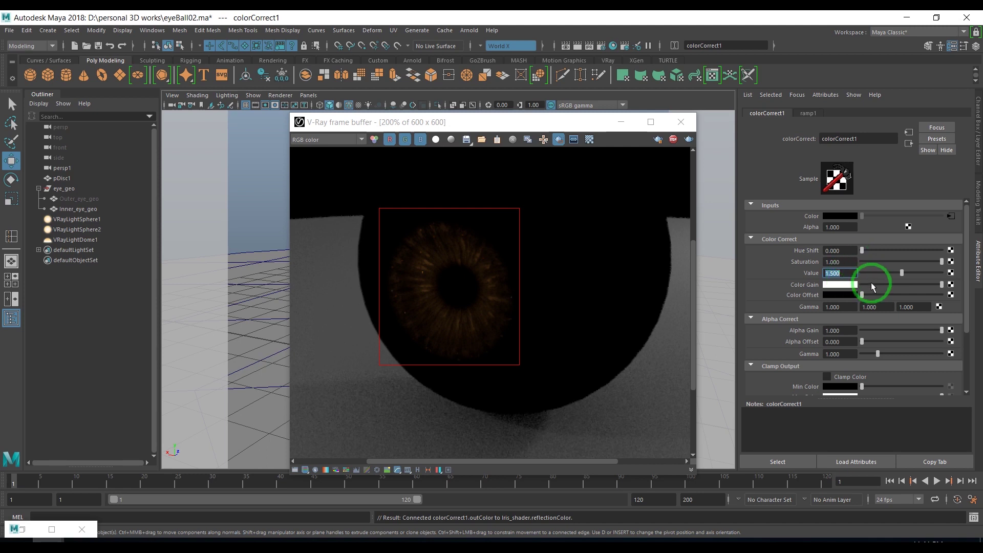
{"action": "type", "text": "1"}
{"action": "key", "text": "Return"}
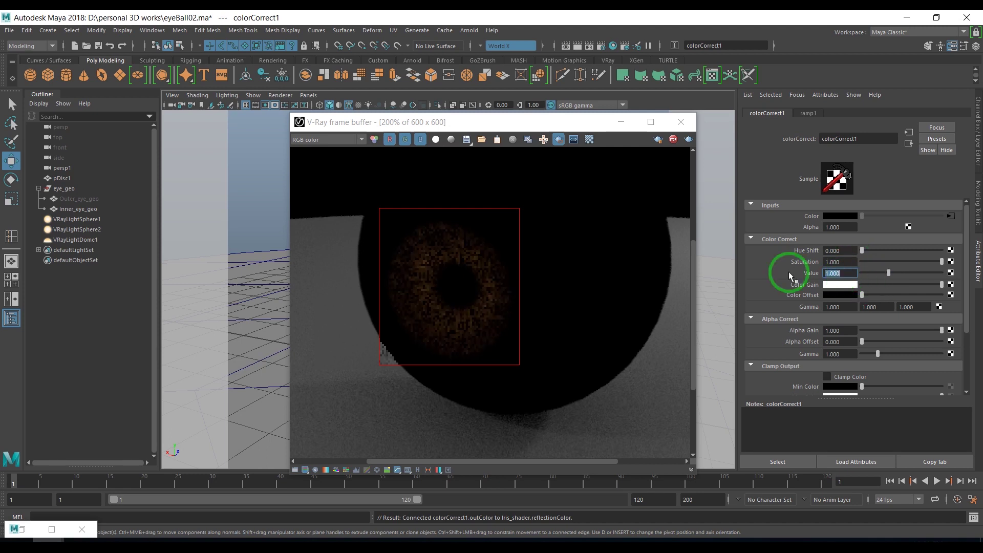
{"action": "left_click", "coordinate": [910, 144]}
{"action": "left_click", "coordinate": [847, 353]}
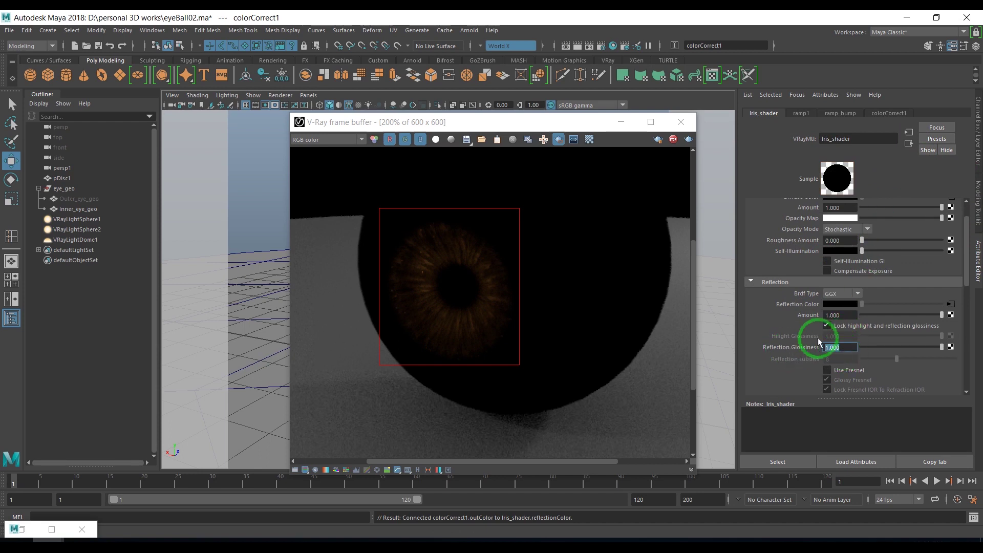
{"action": "type", "text": "0.500"}
- Set Iris_shader reflection glossiness 0.5 and amount 0.3, stop the render, select Outer_eye_geo
{"action": "key", "text": "Return"}
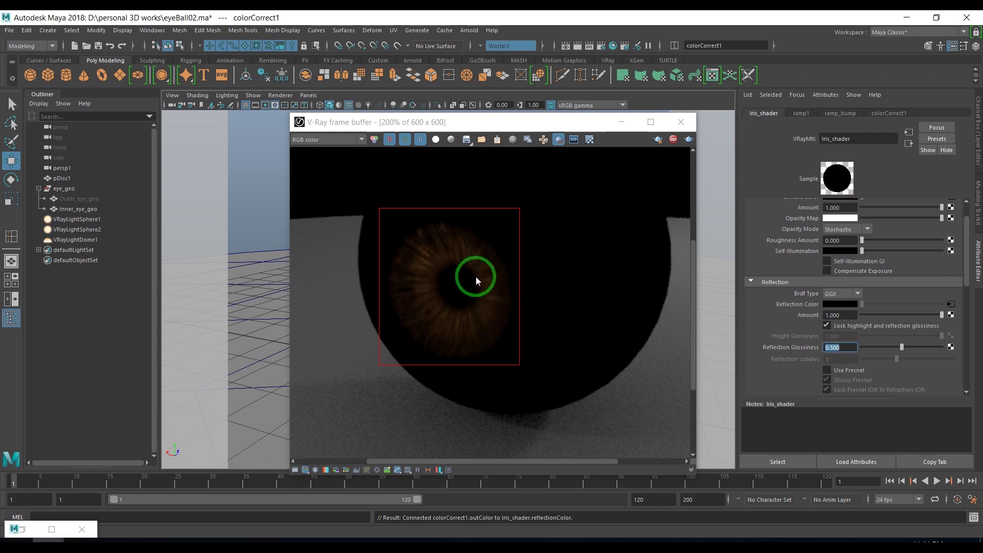
{"action": "double_click", "coordinate": [835, 315]}
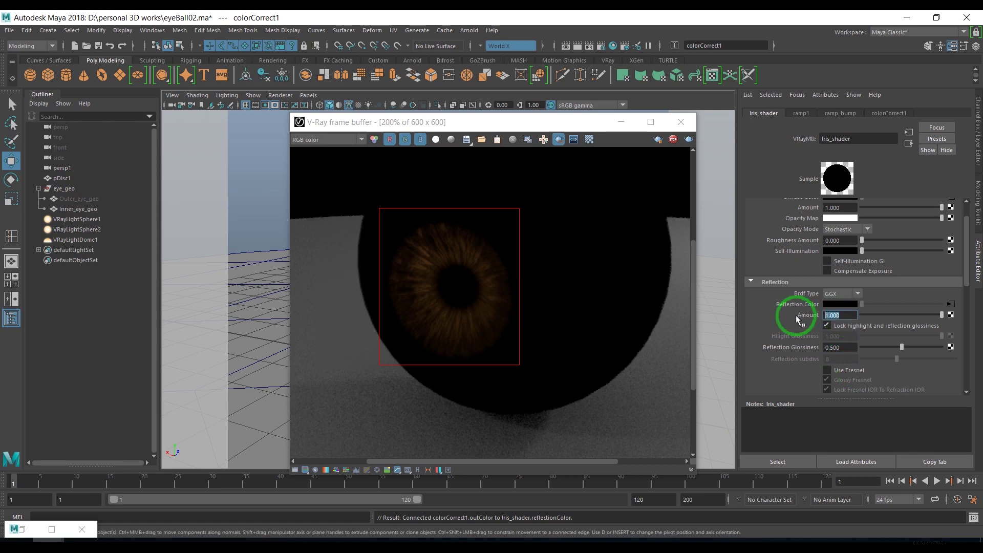
{"action": "type", "text": "0.5"}
{"action": "key", "text": "Return"}
{"action": "type", "text": "0.3"}
{"action": "key", "text": "Return"}
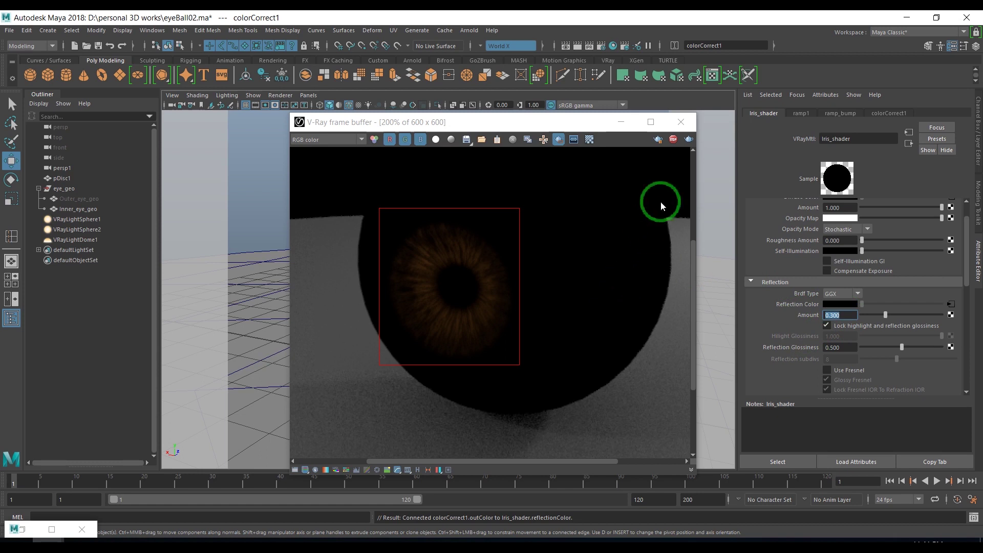
{"action": "left_click", "coordinate": [673, 140]}
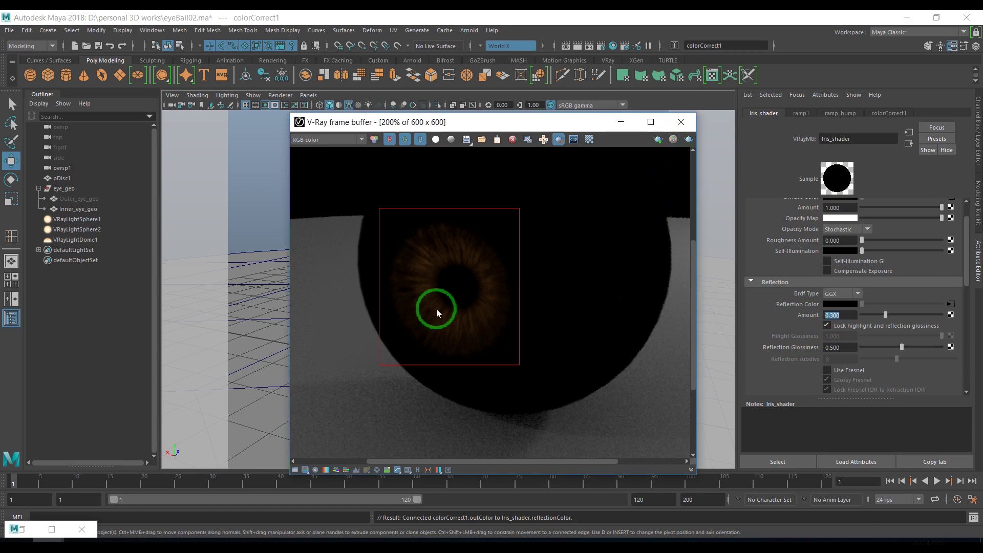
{"action": "left_click", "coordinate": [92, 201]}
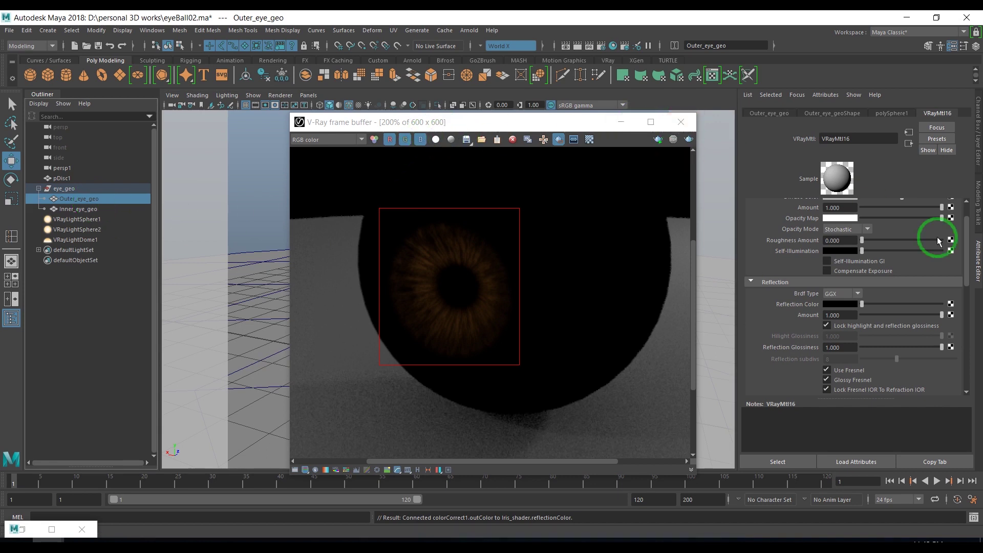
- Turn Outer_eye_geo's visibility on and render an eyeball region from the persp1 camera
{"action": "left_click", "coordinate": [977, 146]}
{"action": "double_click", "coordinate": [951, 197]}
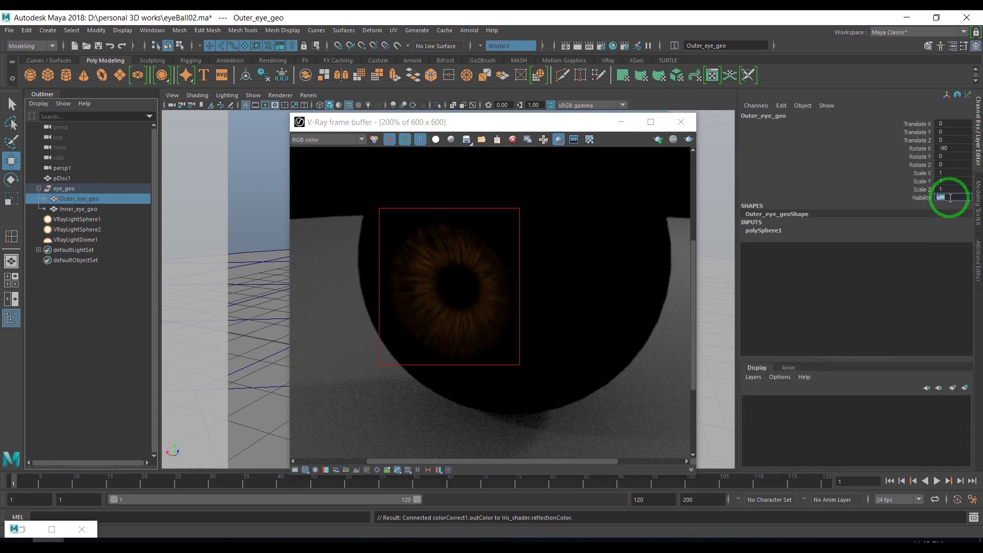
{"action": "type", "text": "on"}
{"action": "key", "text": "Return"}
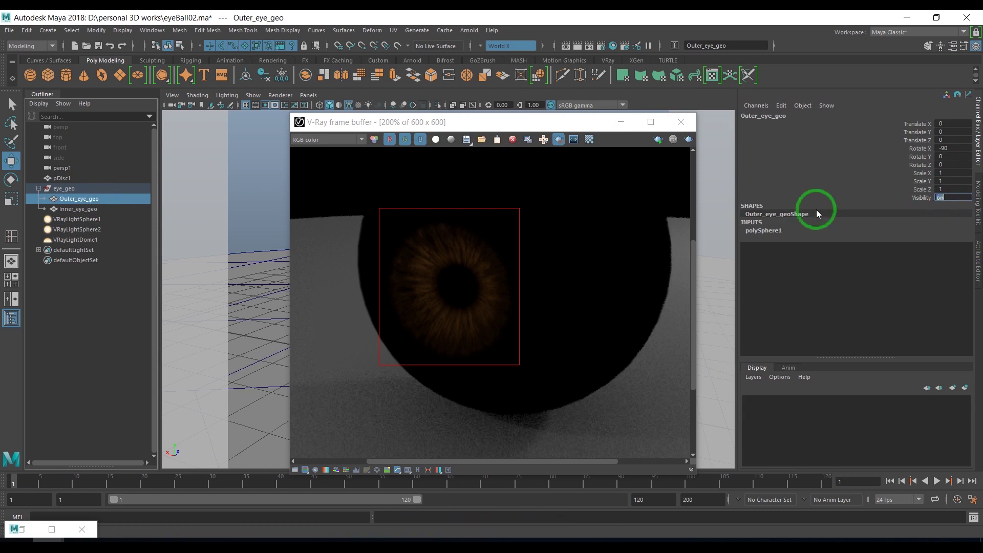
{"action": "scroll", "coordinate": [560, 261], "scroll_direction": "down", "scroll_amount": 1}
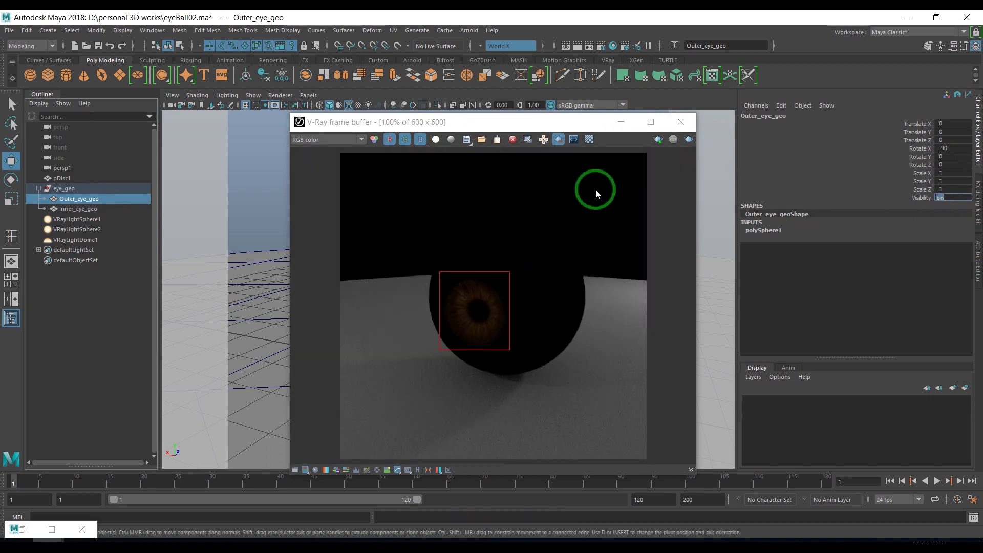
{"action": "left_click_drag", "start_coordinate": [419, 220], "coordinate": [594, 383]}
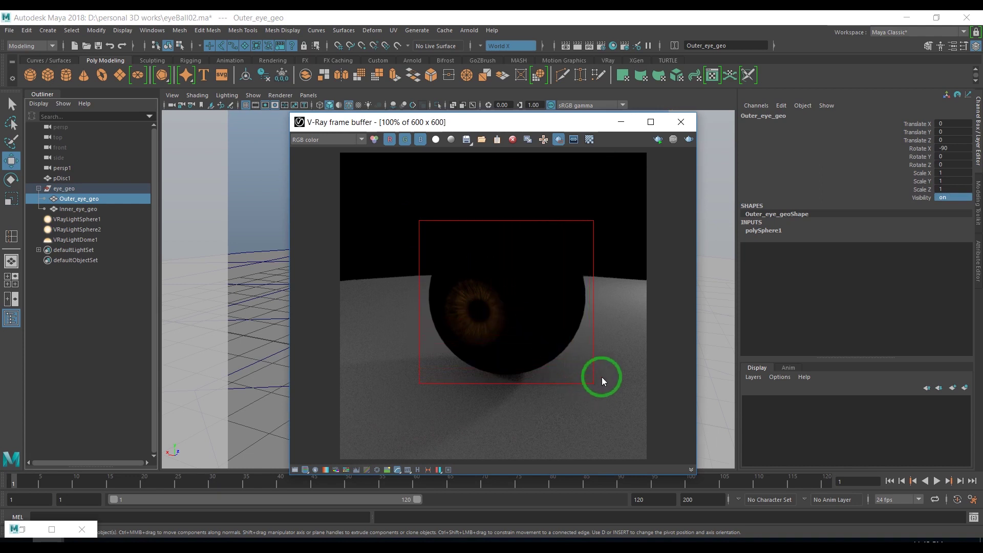
{"action": "left_click", "coordinate": [658, 139]}
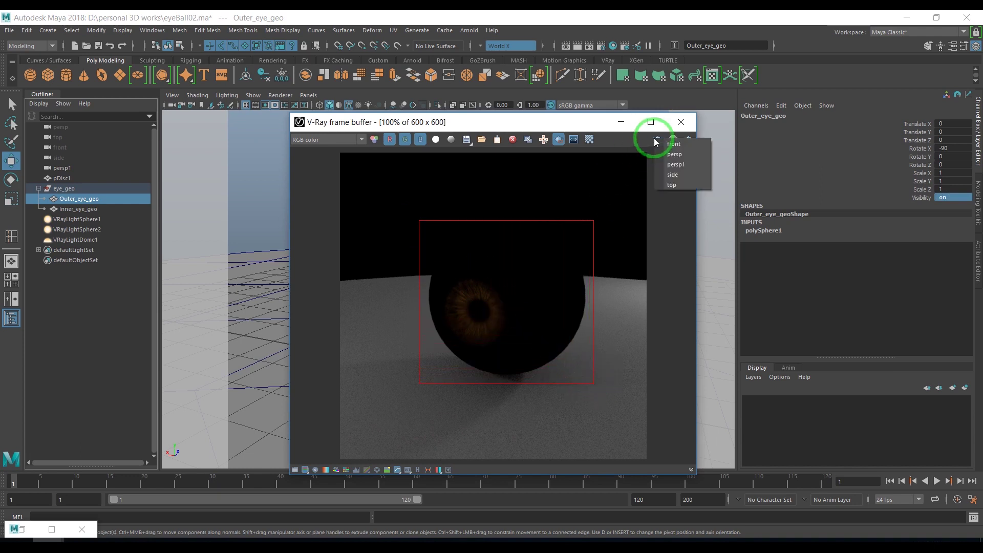
{"action": "left_click", "coordinate": [677, 169]}
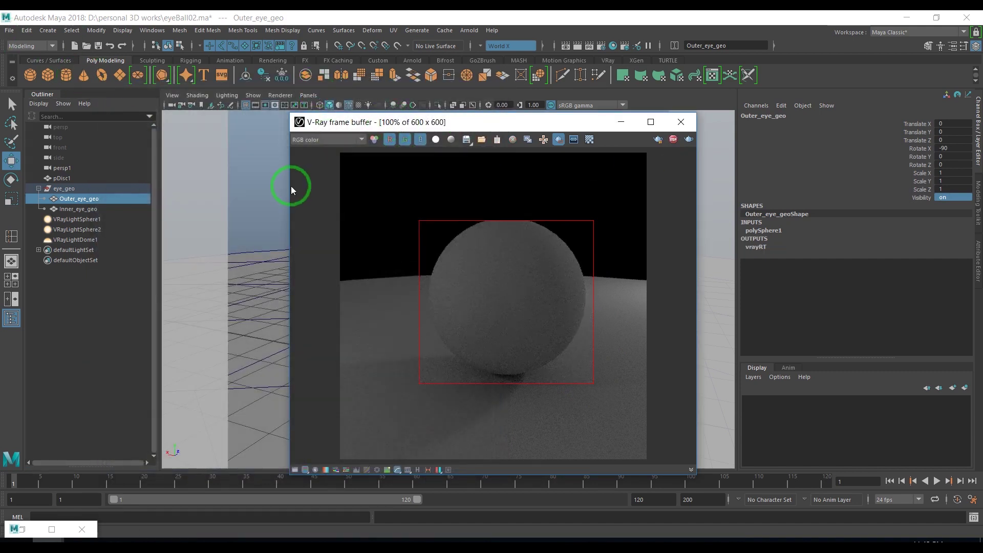
- Close the render window, switch the viewport to wireframe and save the scene
{"action": "left_click", "coordinate": [689, 127]}
{"action": "left_click", "coordinate": [583, 164]}
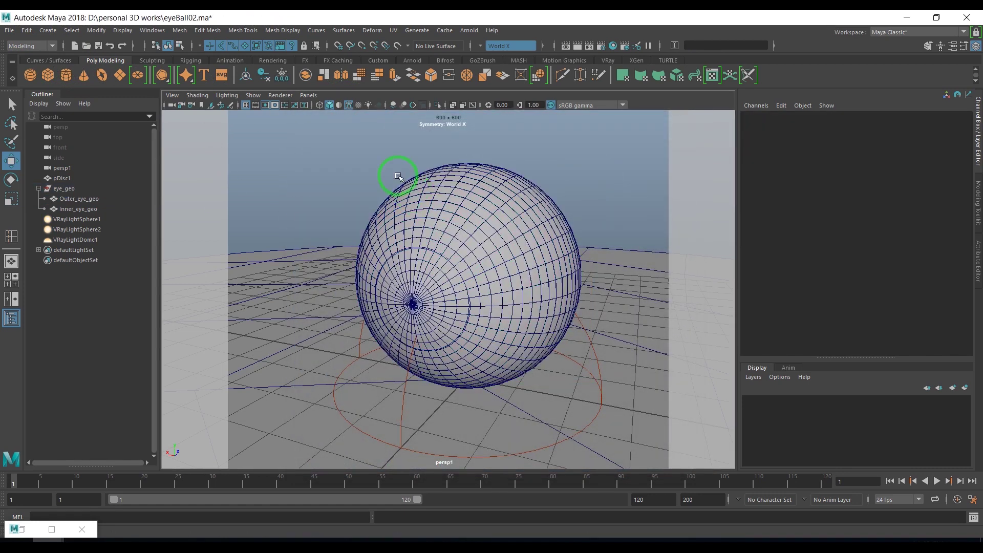
{"action": "left_click", "coordinate": [320, 105]}
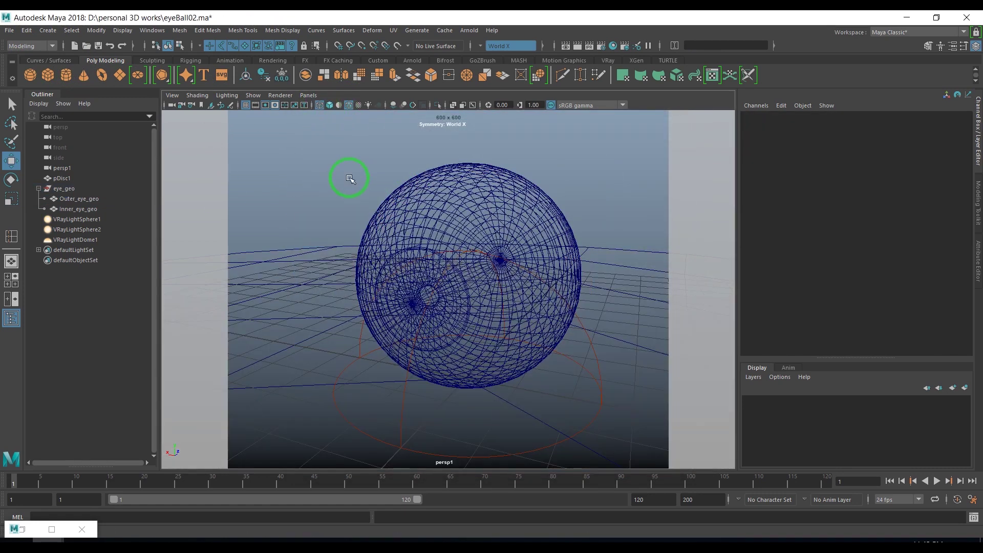
{"action": "left_click", "coordinate": [98, 46]}
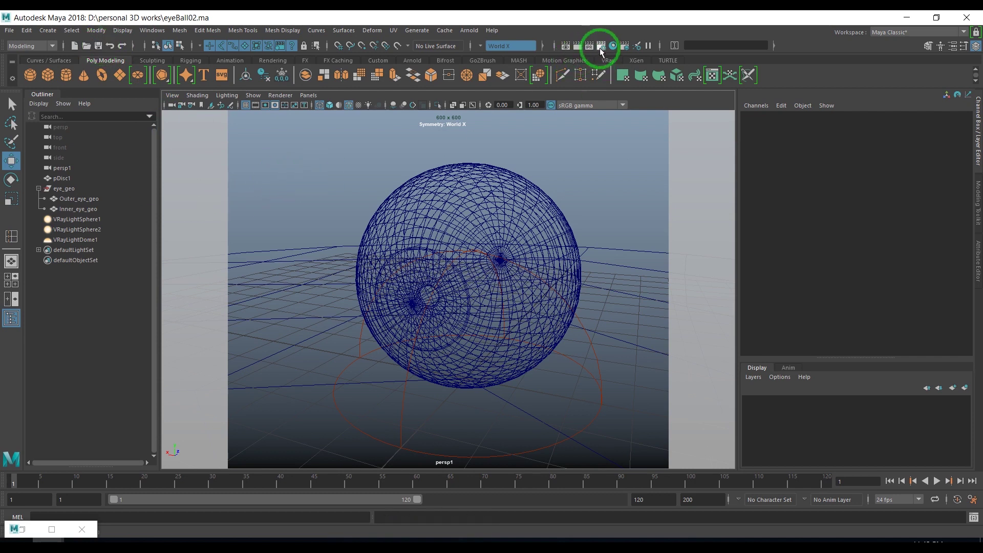
- Reopen the V-Ray frame buffer and bring up Assign New Material for Outer_eye_geo
{"action": "left_click", "coordinate": [601, 46]}
{"action": "left_click", "coordinate": [845, 435]}
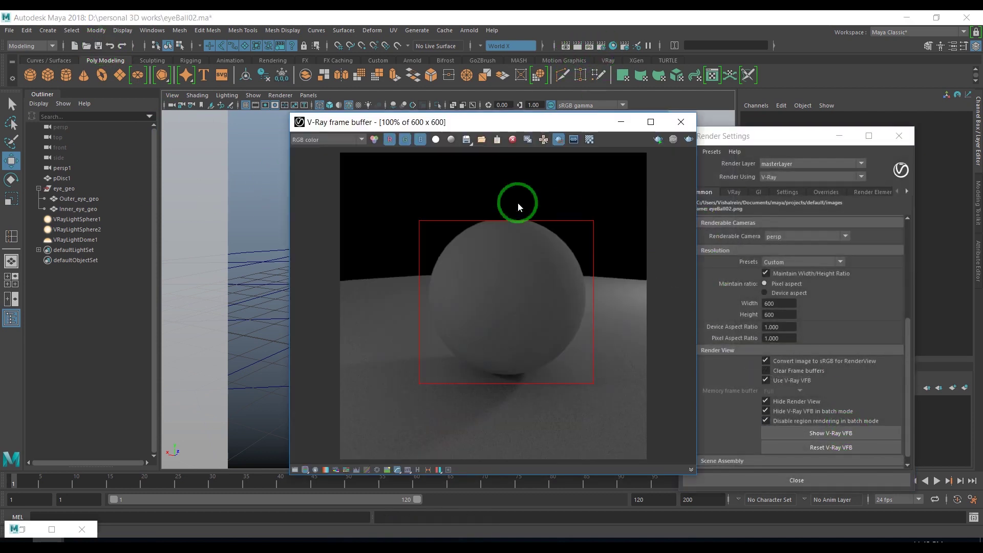
{"action": "left_click_drag", "start_coordinate": [478, 122], "coordinate": [632, 141]}
{"action": "left_click", "coordinate": [77, 198]}
{"action": "left_click", "coordinate": [473, 234]}
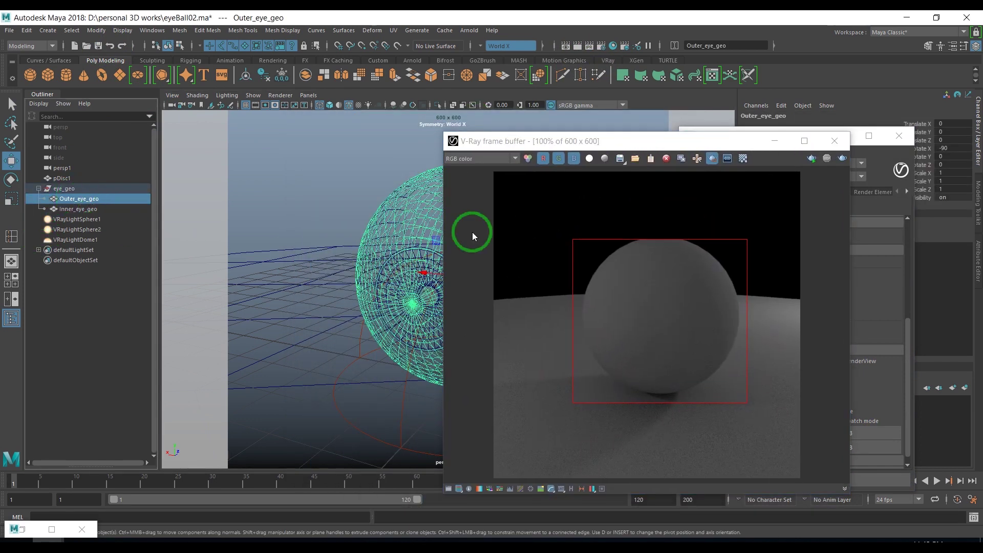
{"action": "left_click", "coordinate": [696, 207]}
{"action": "left_click_drag", "start_coordinate": [699, 148], "coordinate": [763, 144]}
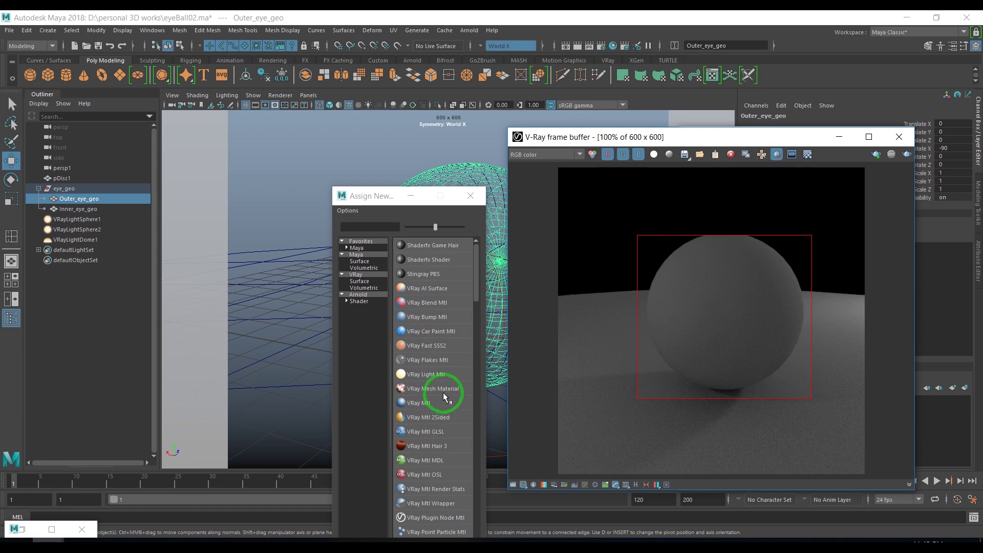
- Assign a new VRayBlendMtl1 to Outer_eye_geo and show its base and coat material slots
{"action": "left_click", "coordinate": [427, 305]}
{"action": "mouse_move", "coordinate": [690, 141]}
{"action": "left_mouse_down"}
{"action": "mouse_move", "coordinate": [510, 150]}
{"action": "mouse_move", "coordinate": [417, 137]}
{"action": "left_mouse_up"}
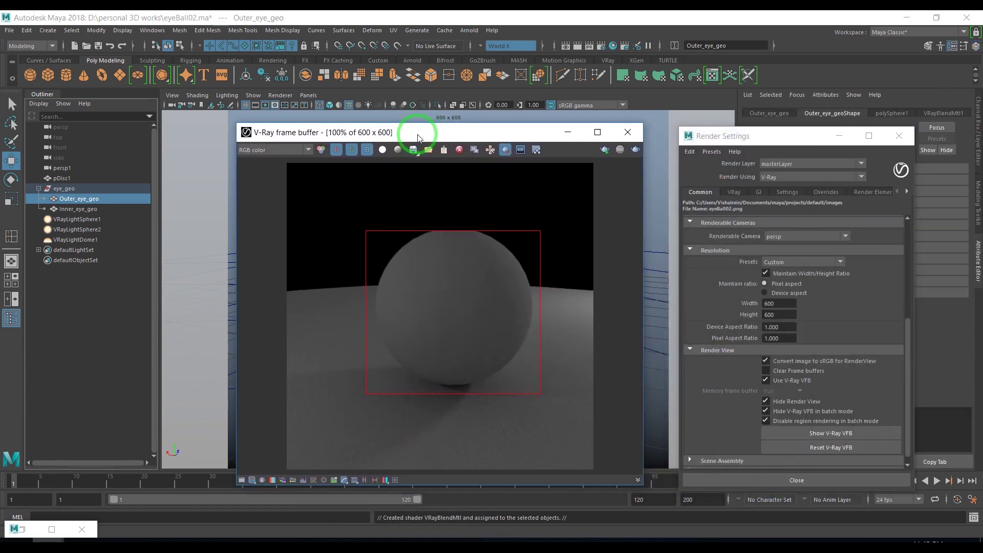
{"action": "left_click", "coordinate": [903, 140]}
{"action": "left_click", "coordinate": [949, 112]}
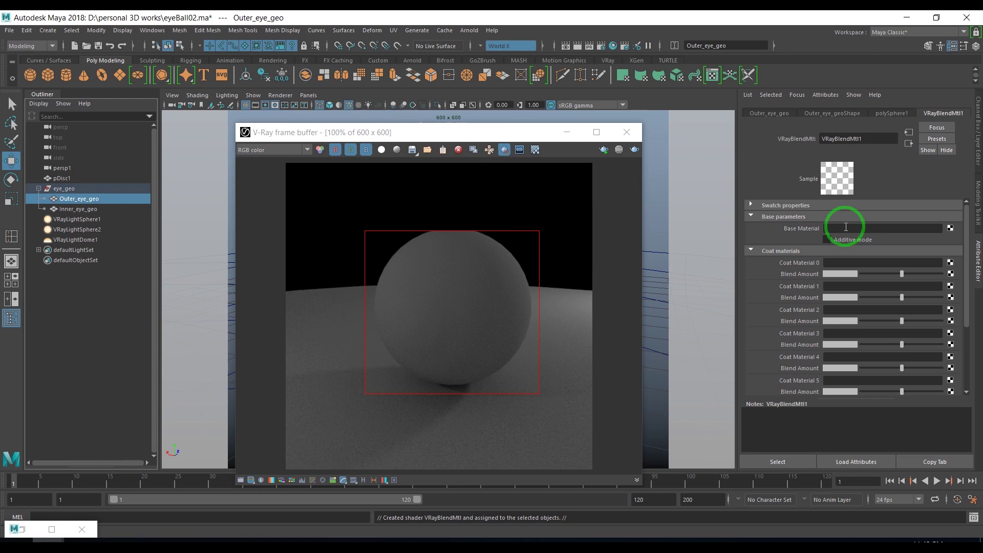
{"action": "left_click", "coordinate": [845, 261]}
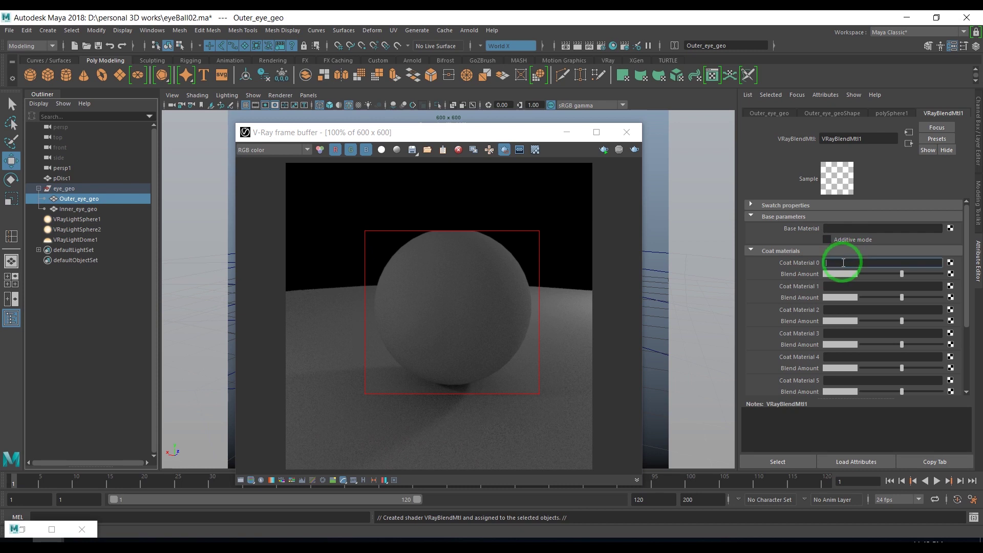
- Create a new VRay material in the blend's Coat Material 0 slot and name it cornea_shader
{"action": "left_click", "coordinate": [856, 287]}
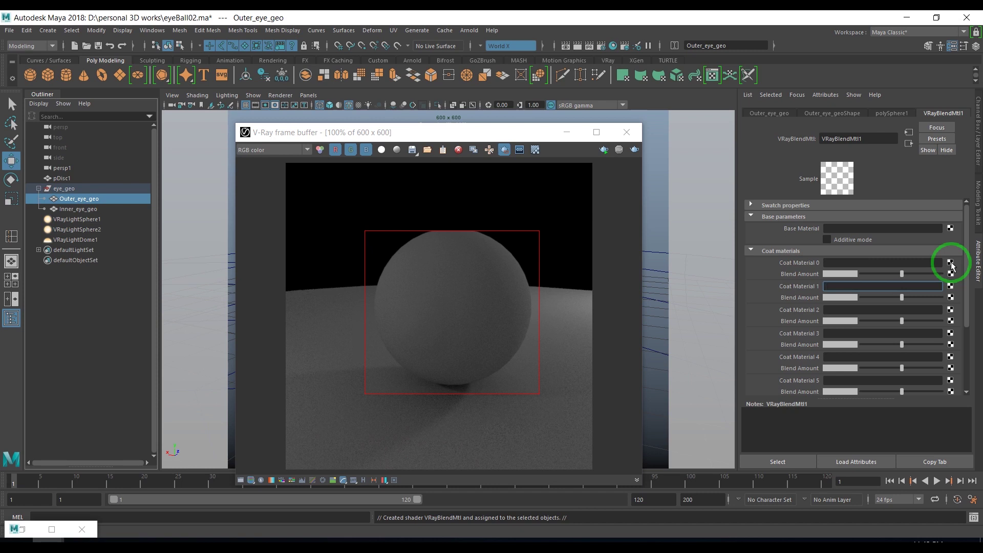
{"action": "left_click", "coordinate": [952, 265]}
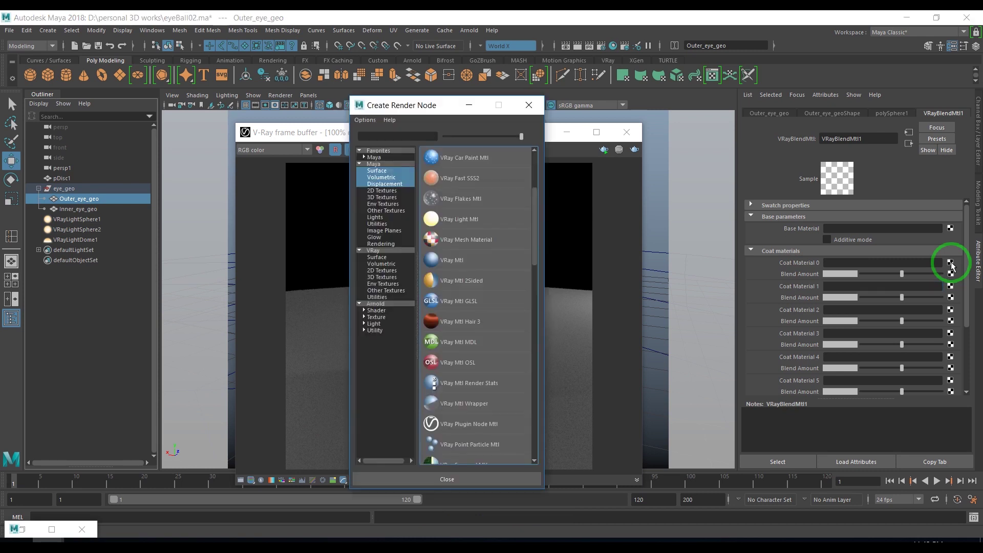
{"action": "left_click", "coordinate": [461, 260]}
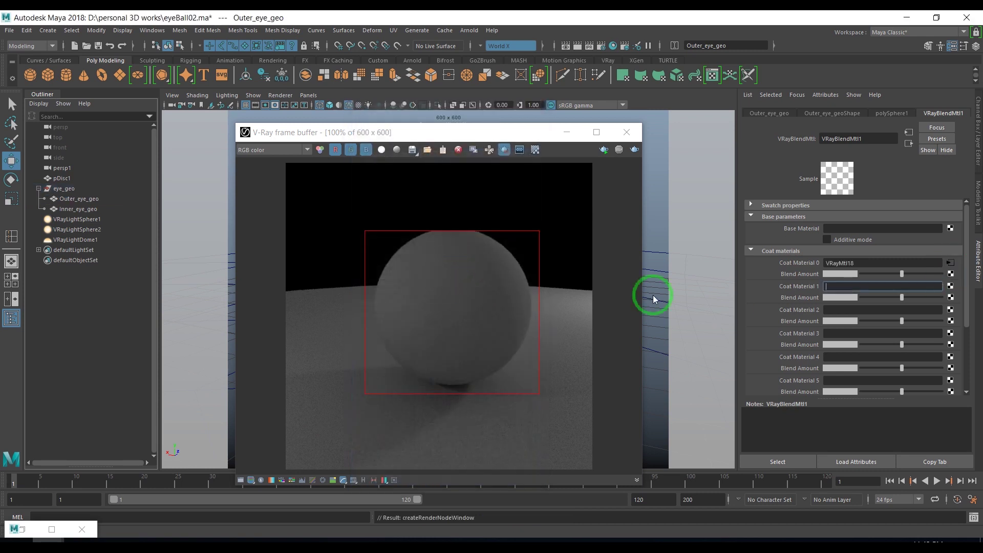
{"action": "double_click", "coordinate": [865, 145]}
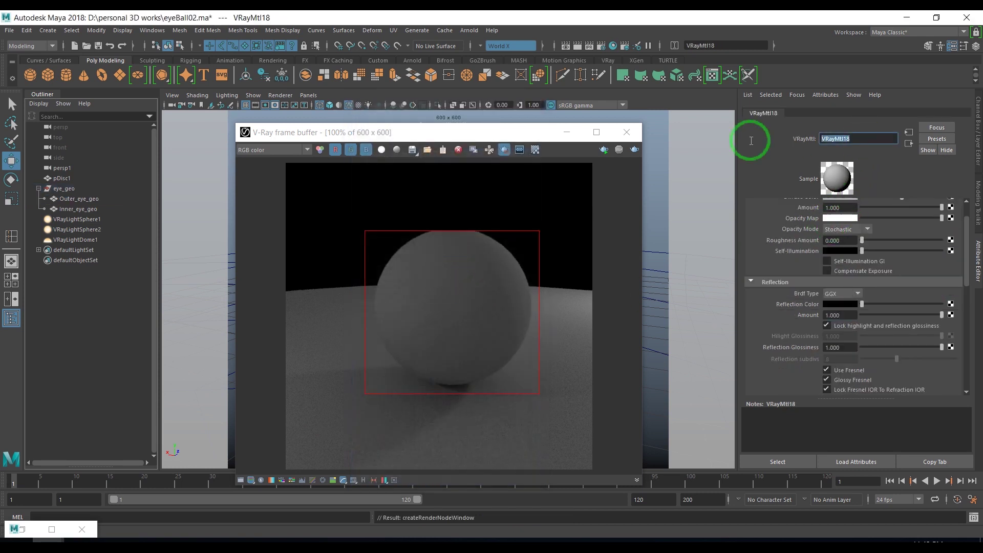
{"action": "type", "text": "cornea_shader"}
{"action": "key", "text": "Return"}
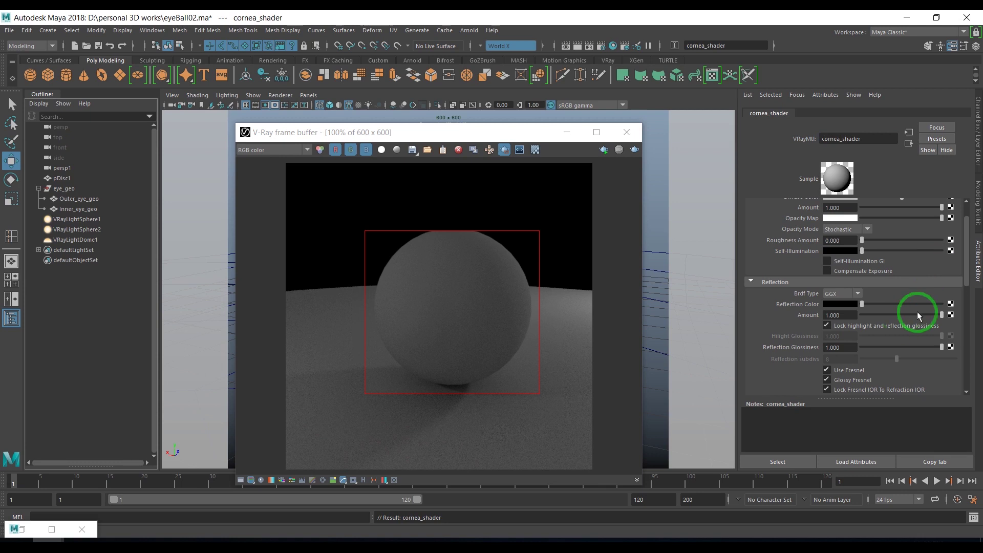
- Restart the interactive V-Ray render from the render camera and move the window to reveal the eyeball
{"action": "scroll", "coordinate": [890, 303], "scroll_direction": "up", "scroll_amount": 2}
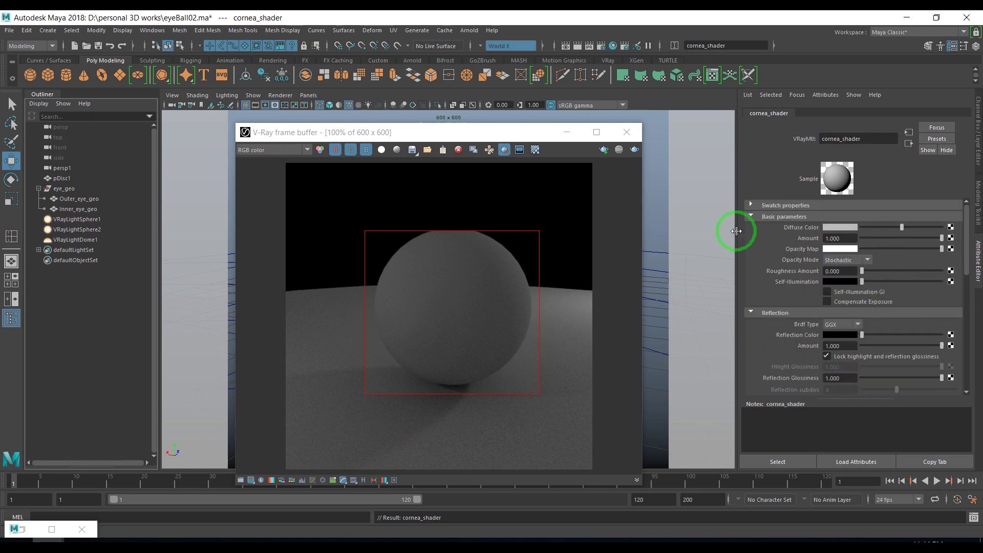
{"action": "left_click", "coordinate": [604, 150]}
{"action": "left_click", "coordinate": [630, 171]}
{"action": "left_click", "coordinate": [577, 219]}
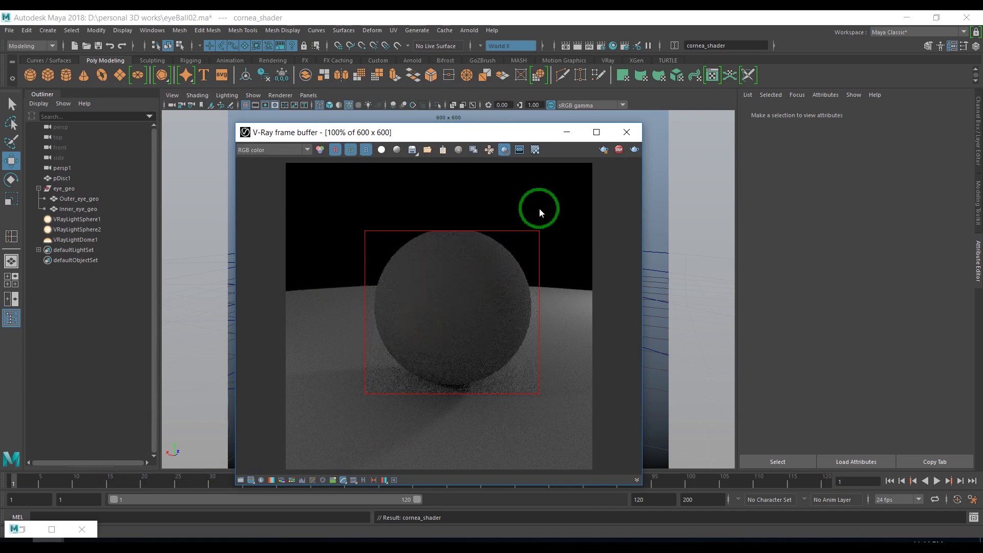
{"action": "left_click_drag", "start_coordinate": [474, 140], "coordinate": [472, 268]}
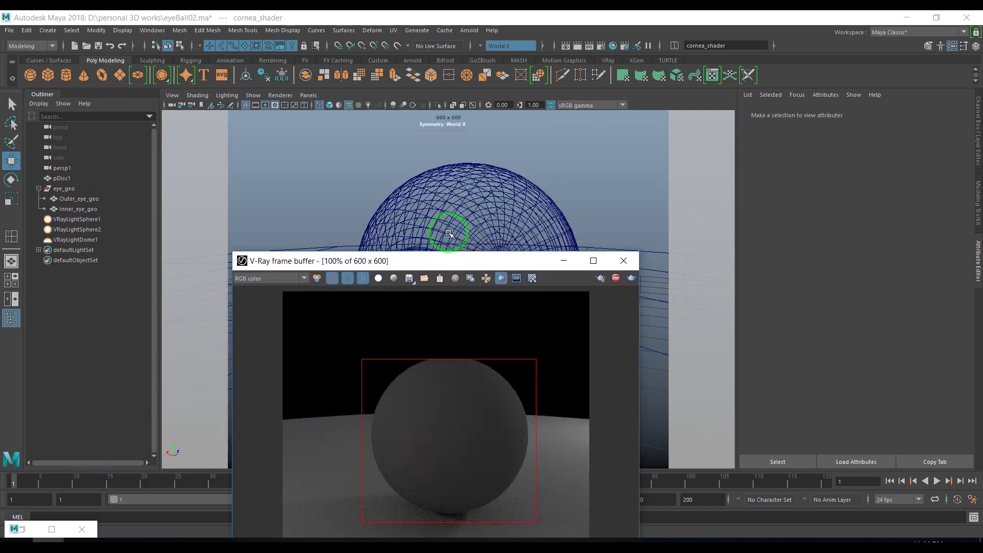
- Select Outer_eye_geo, set Coat 0 Blend Amount to white, and region-render the eyeball
{"action": "left_click", "coordinate": [96, 203]}
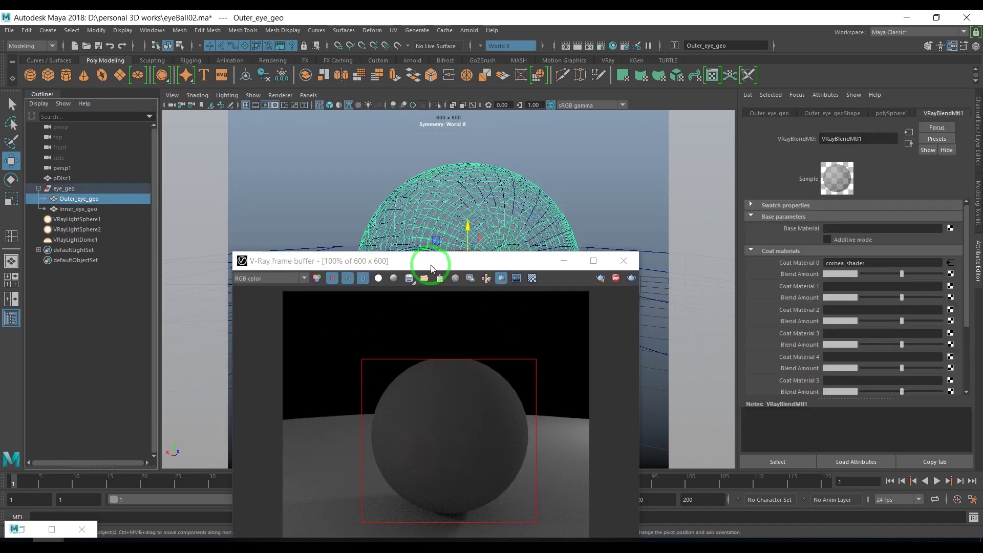
{"action": "left_click_drag", "start_coordinate": [433, 261], "coordinate": [448, 127]}
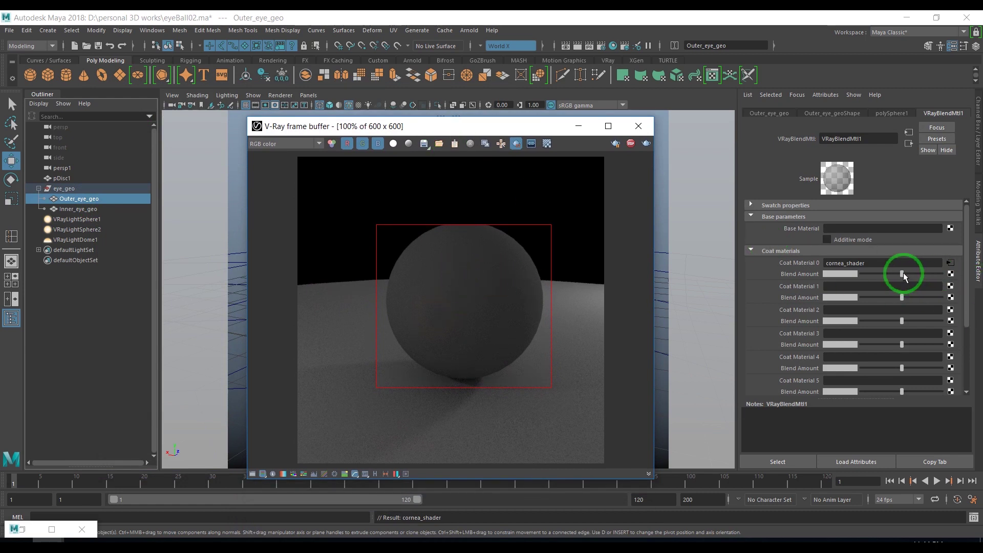
{"action": "left_click_drag", "start_coordinate": [902, 274], "coordinate": [942, 275]}
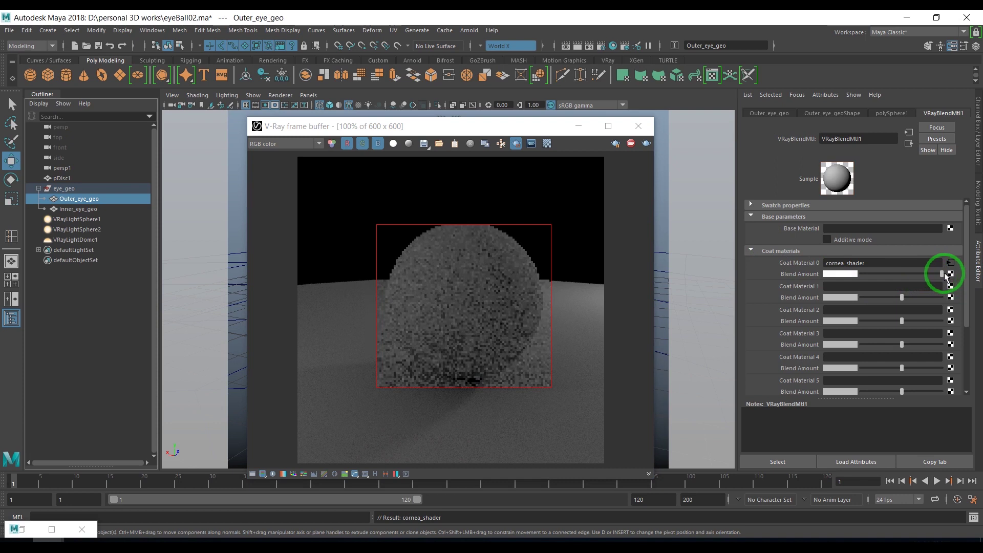
{"action": "left_click", "coordinate": [478, 286]}
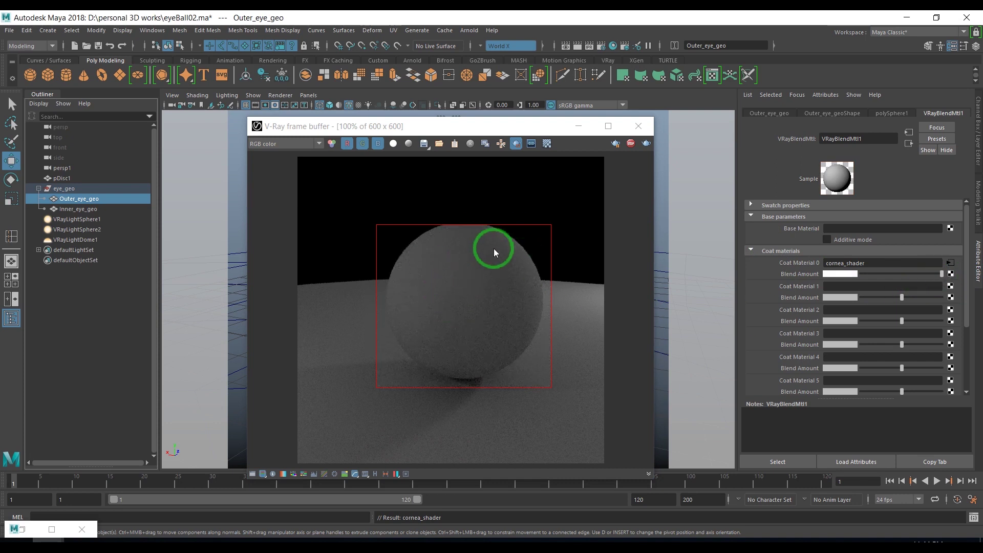
{"action": "left_click_drag", "start_coordinate": [377, 217], "coordinate": [554, 387]}
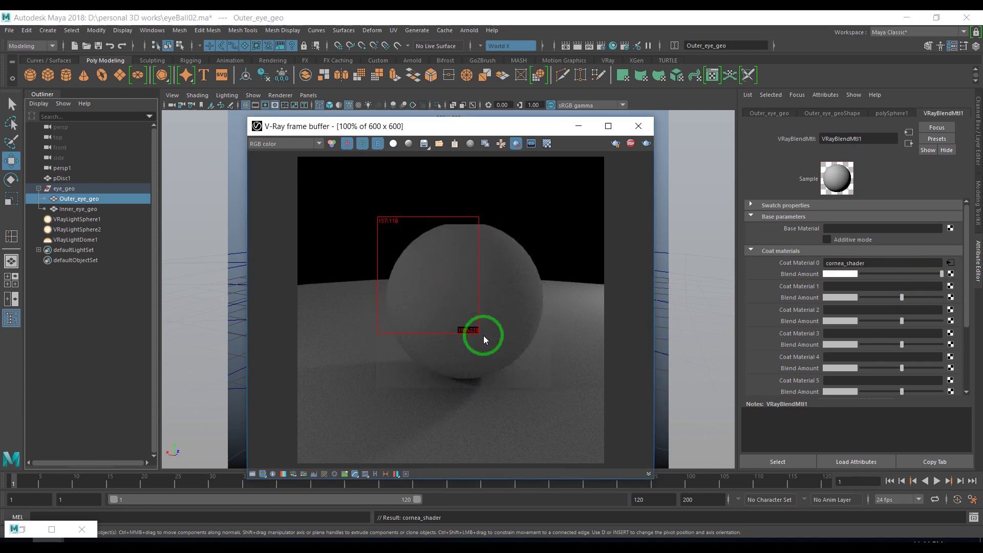
{"action": "left_click_drag", "start_coordinate": [554, 387], "coordinate": [555, 390]}
- Give cornea_shader a black Diffuse colour and a white Refraction colour
{"action": "left_click", "coordinate": [951, 265]}
{"action": "left_click", "coordinate": [888, 243]}
{"action": "left_click_drag", "start_coordinate": [902, 228], "coordinate": [855, 229]}
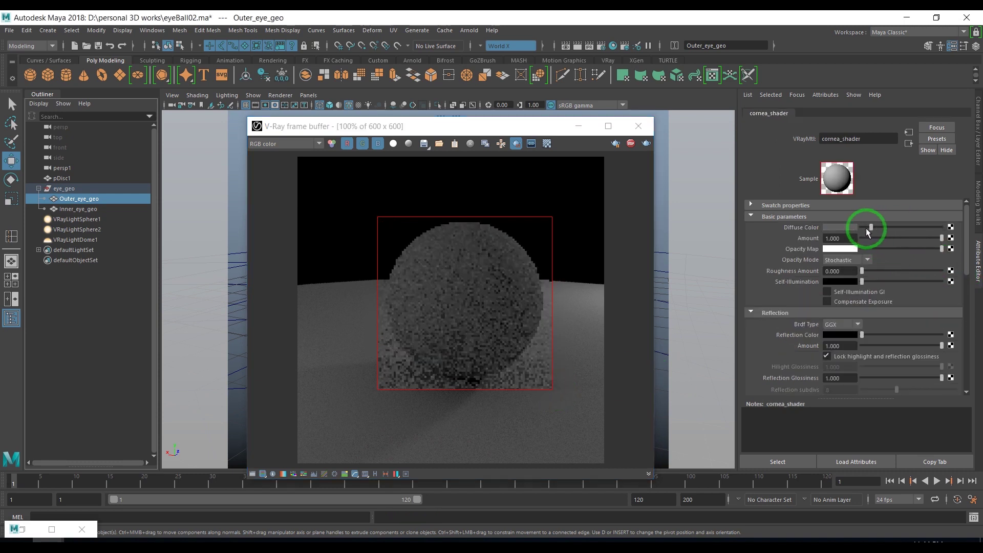
{"action": "scroll", "coordinate": [863, 356], "scroll_direction": "down", "scroll_amount": 2}
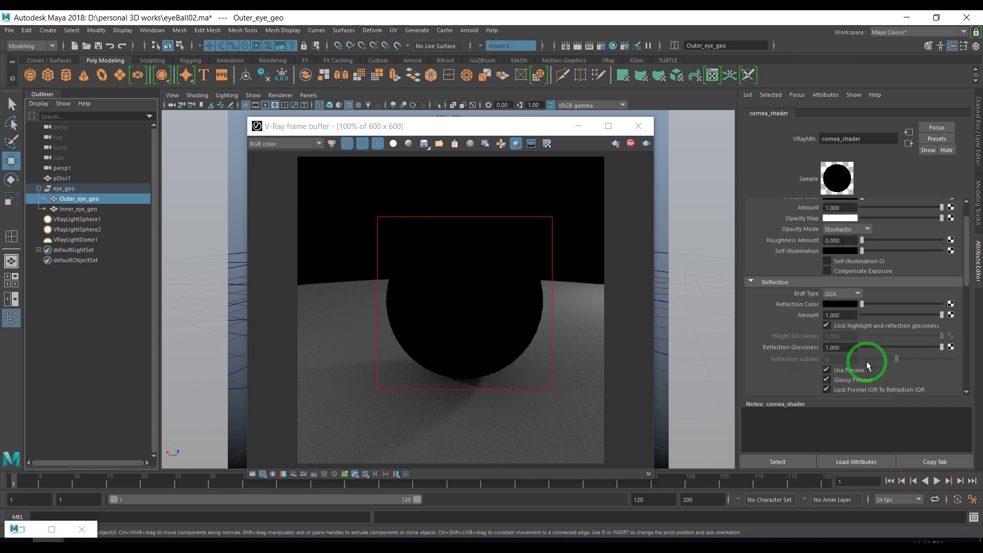
{"action": "scroll", "coordinate": [862, 362], "scroll_direction": "down", "scroll_amount": 2}
{"action": "scroll", "coordinate": [868, 365], "scroll_direction": "down", "scroll_amount": 1}
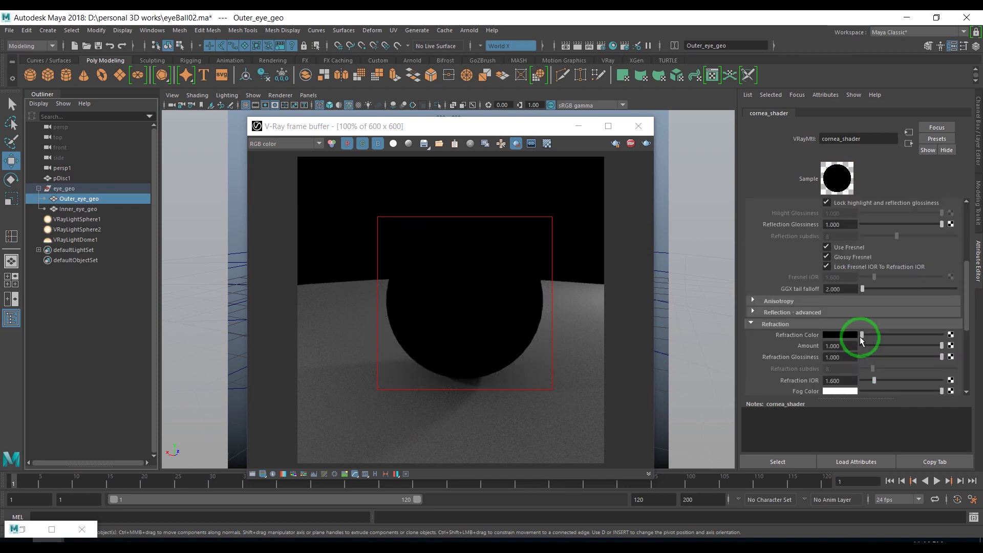
{"action": "left_click_drag", "start_coordinate": [863, 336], "coordinate": [943, 335]}
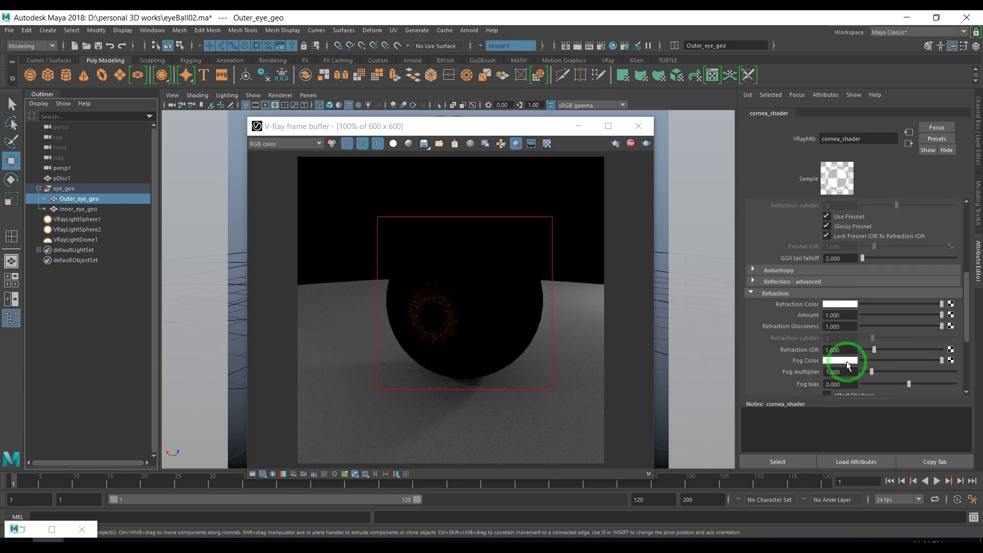
- Set cornea_shader's refraction IOR to 1.376 and stop the interactive render
{"action": "left_click_drag", "start_coordinate": [853, 350], "coordinate": [787, 353]}
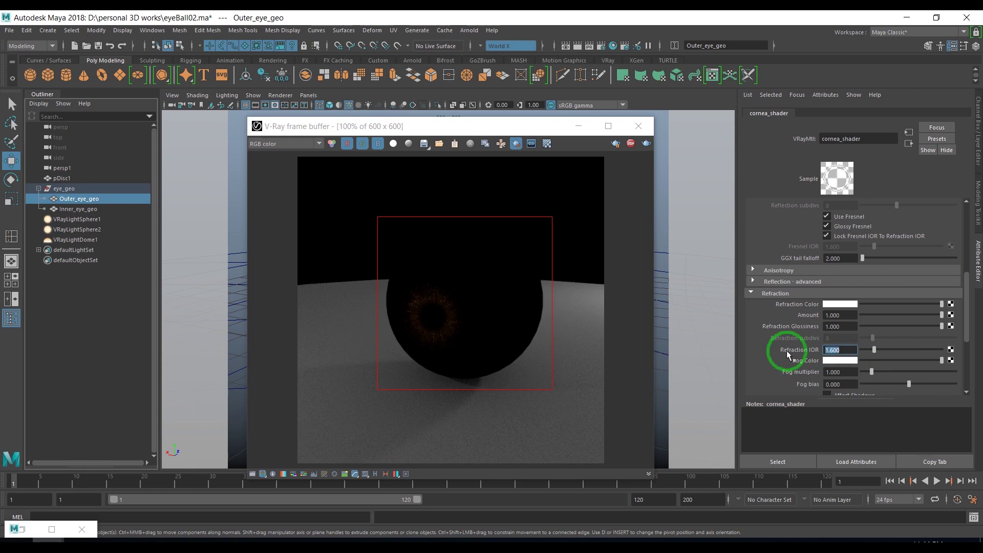
{"action": "type", "text": "1.376"}
{"action": "key", "text": "Return"}
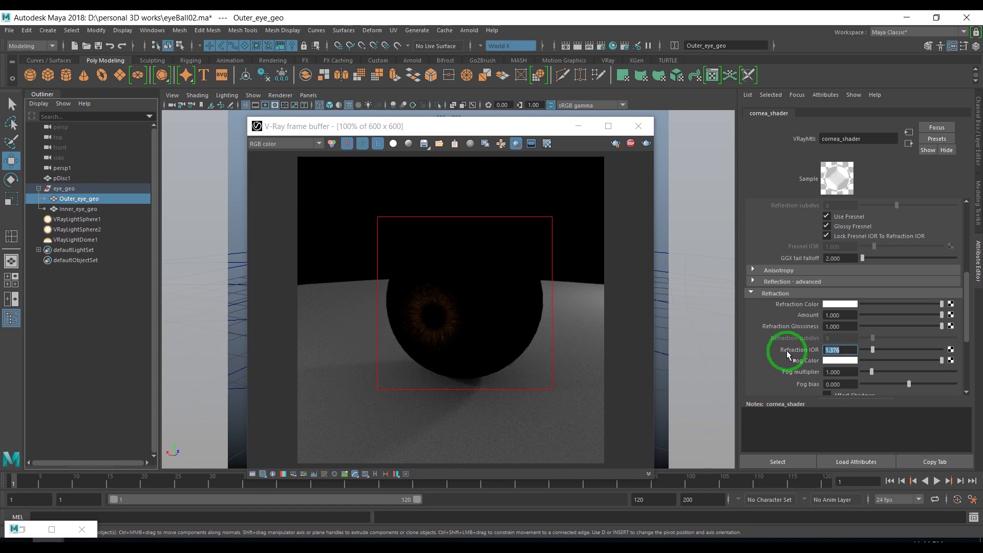
{"action": "scroll", "coordinate": [845, 358], "scroll_direction": "down", "scroll_amount": 1}
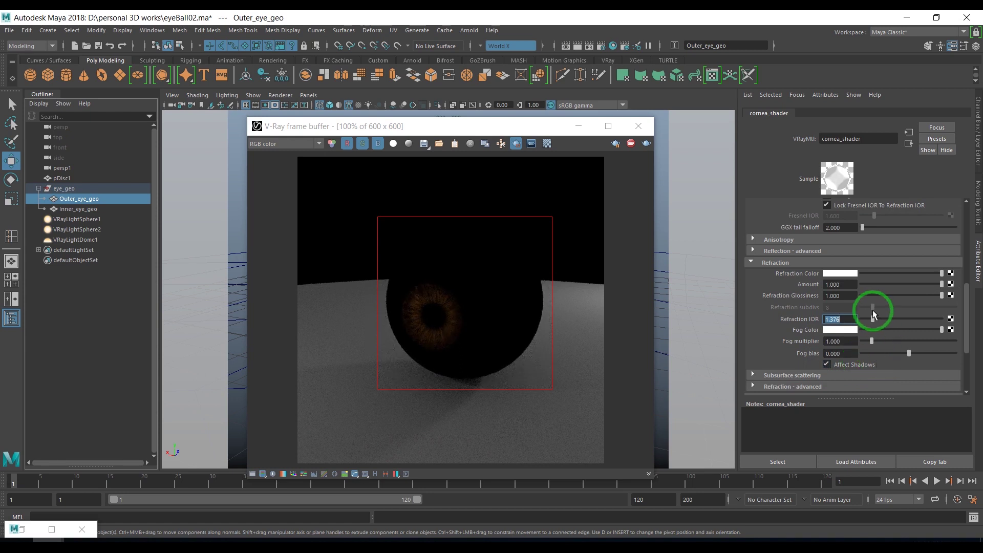
{"action": "left_click", "coordinate": [632, 145]}
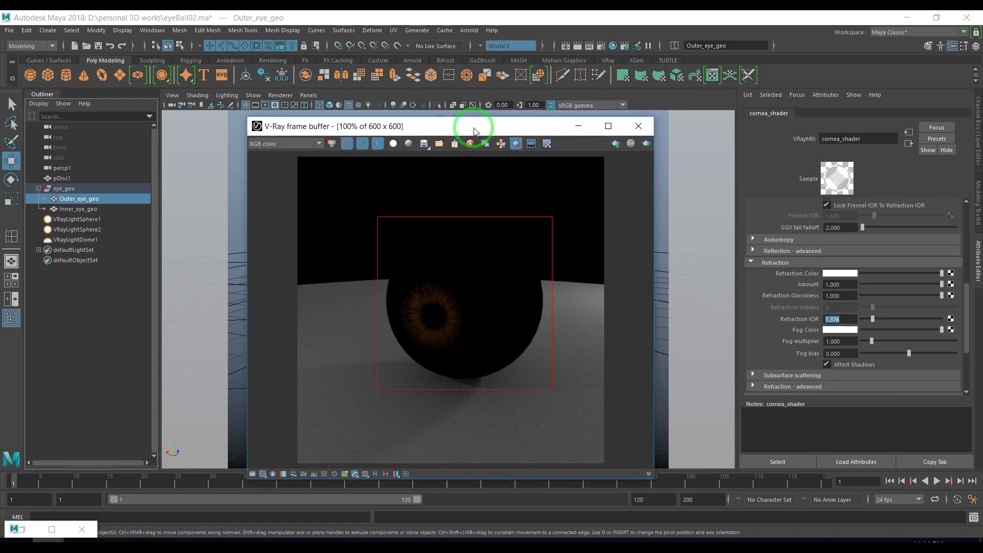
- Select persp1 and its Channel Box channels, then orbit to a side view of the eyeball
{"action": "left_click_drag", "start_coordinate": [472, 131], "coordinate": [778, 115]}
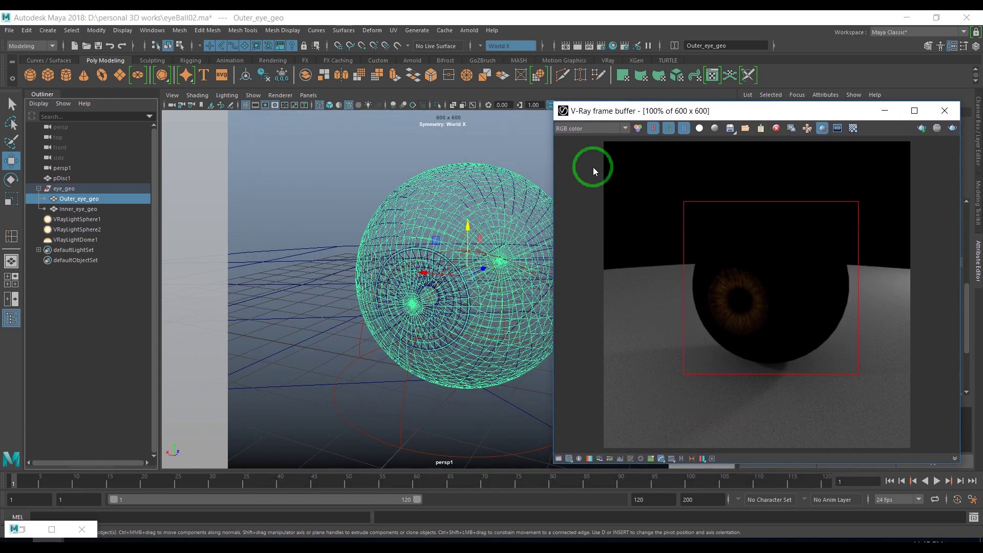
{"action": "left_click", "coordinate": [171, 105]}
{"action": "left_click", "coordinate": [878, 138]}
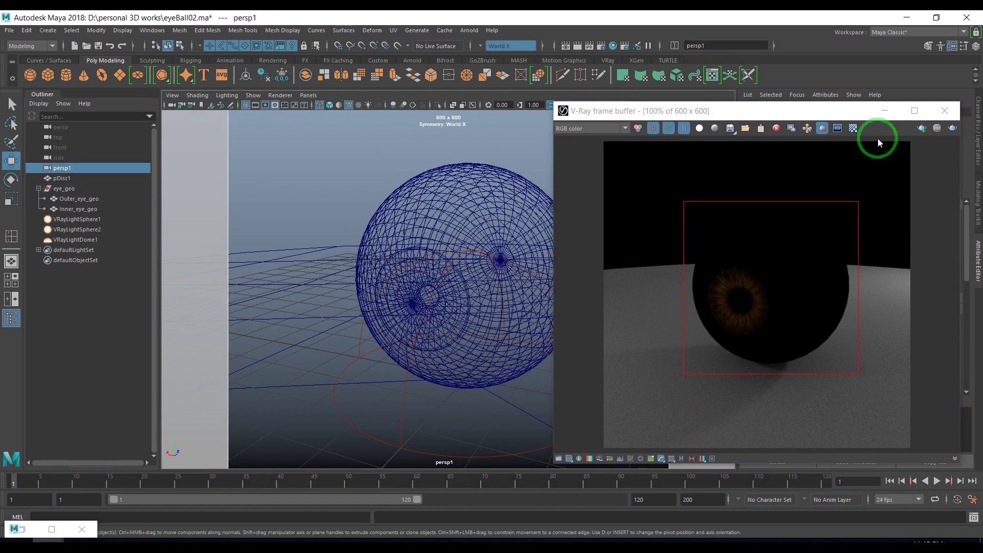
{"action": "left_click", "coordinate": [885, 111]}
{"action": "left_click", "coordinate": [976, 154]}
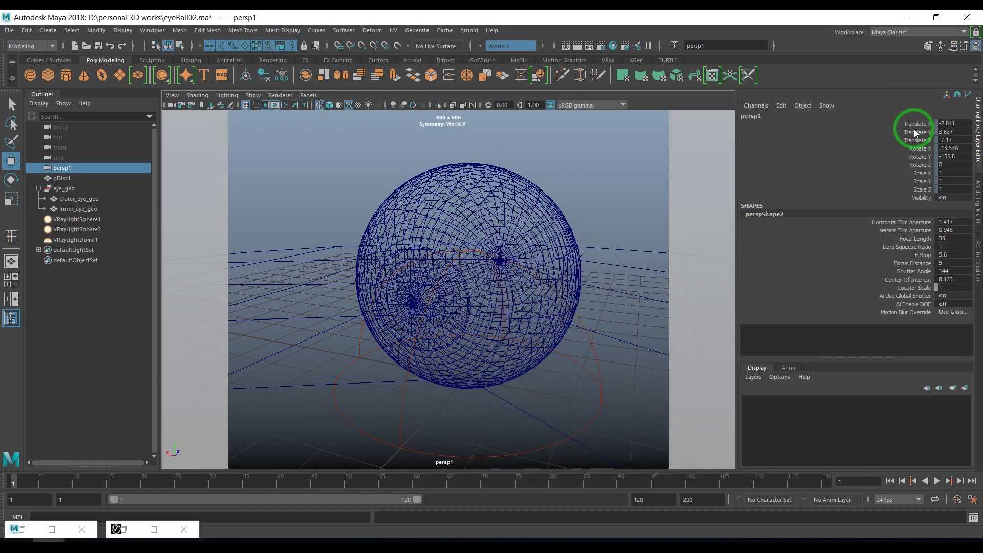
{"action": "left_click_drag", "start_coordinate": [917, 124], "coordinate": [917, 197]}
{"action": "right_click_drag", "start_coordinate": [918, 174], "coordinate": [892, 397]}
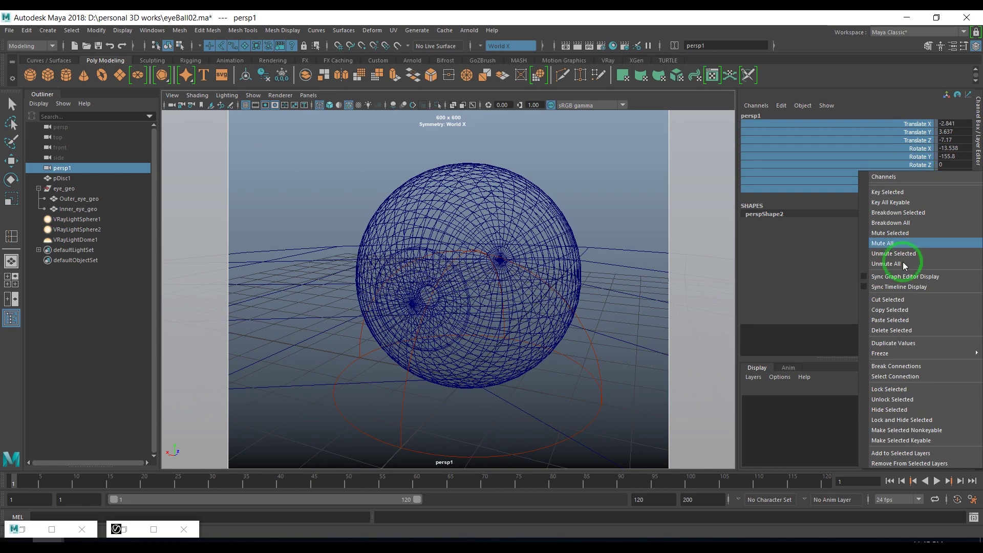
{"action": "left_click_drag", "start_coordinate": [410, 259], "coordinate": [378, 261], "text": "alt"}
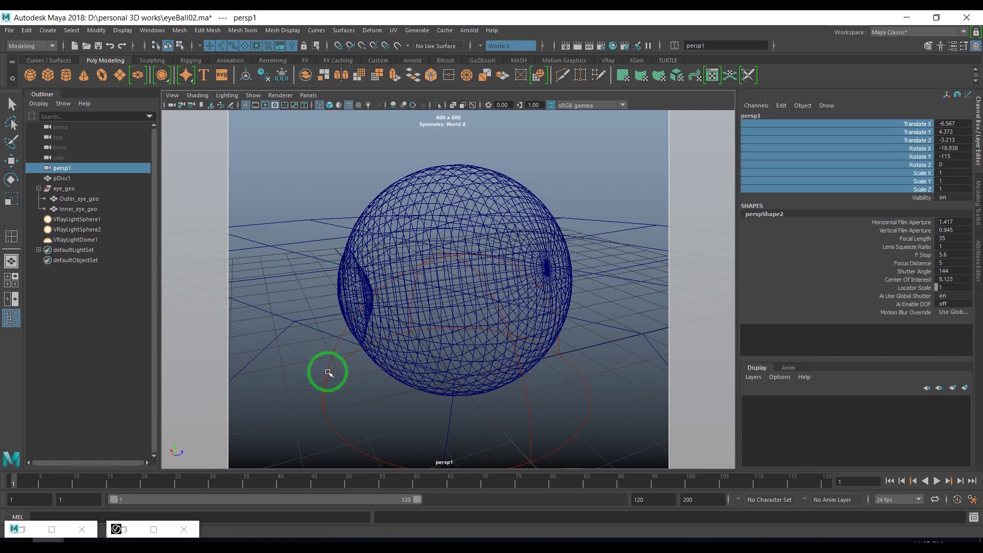
- Turn off Region Render and render the full frame from persp1 in the V-Ray frame buffer
{"action": "left_click", "coordinate": [137, 528]}
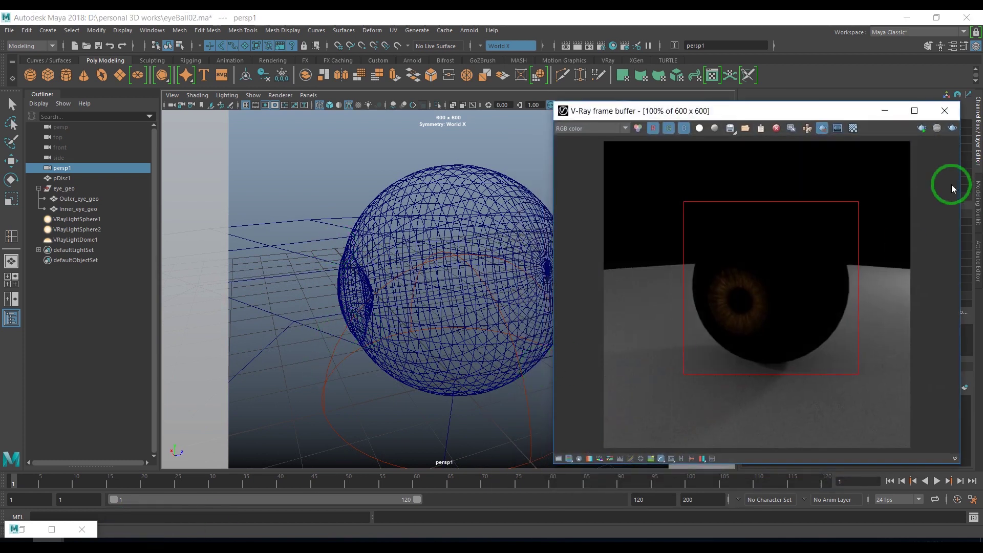
{"action": "left_click", "coordinate": [823, 130]}
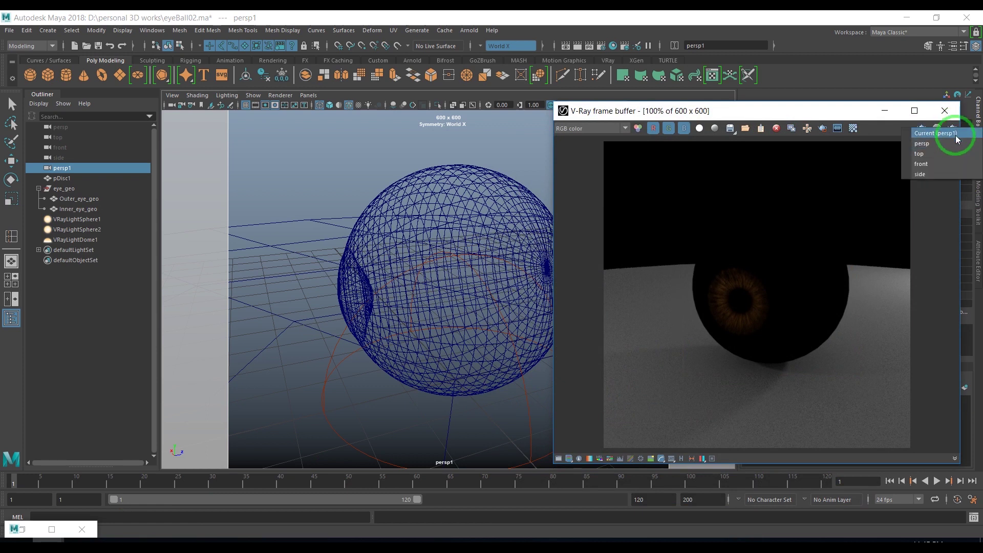
{"action": "left_click", "coordinate": [746, 272]}
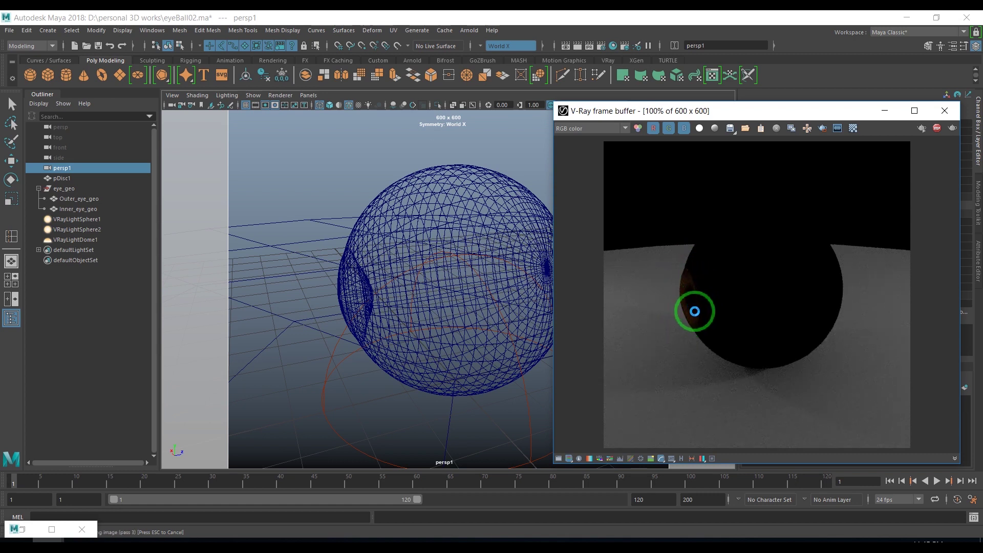
{"action": "scroll", "coordinate": [694, 311], "scroll_direction": "up", "scroll_amount": 1}
{"action": "scroll", "coordinate": [694, 311], "scroll_direction": "up", "scroll_amount": 1}
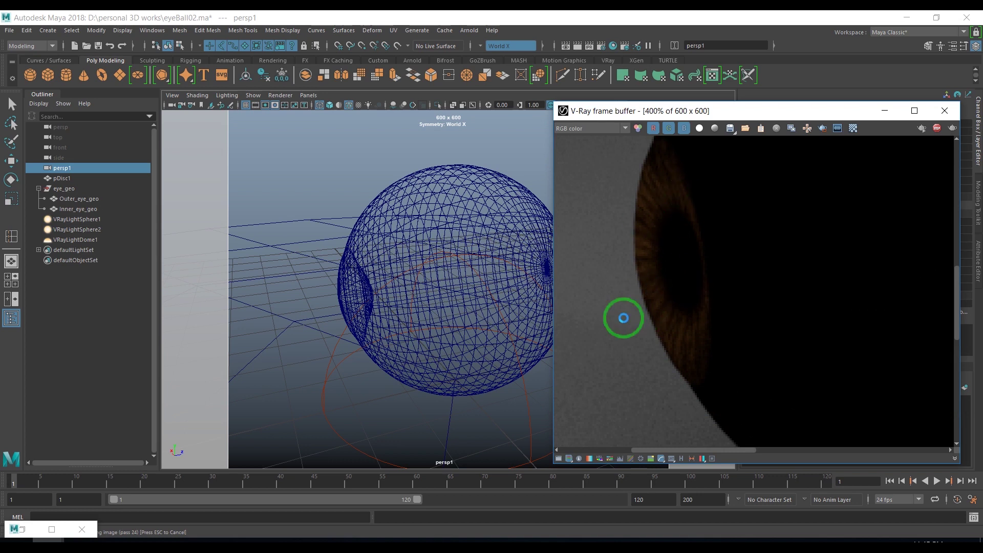
{"action": "scroll", "coordinate": [677, 283], "scroll_direction": "down", "scroll_amount": 1}
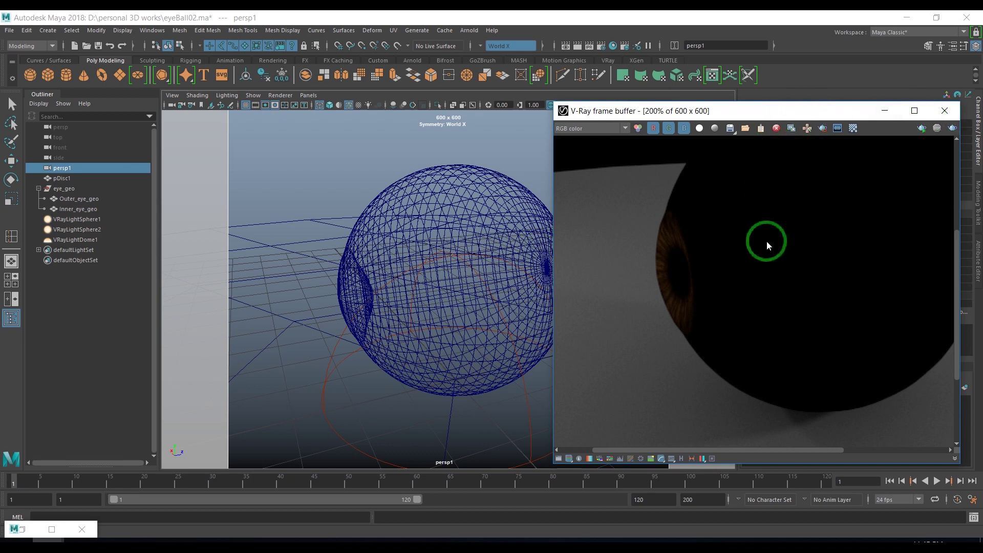
{"action": "double_click", "coordinate": [767, 241]}
{"action": "left_click_drag", "start_coordinate": [799, 117], "coordinate": [520, 137]}
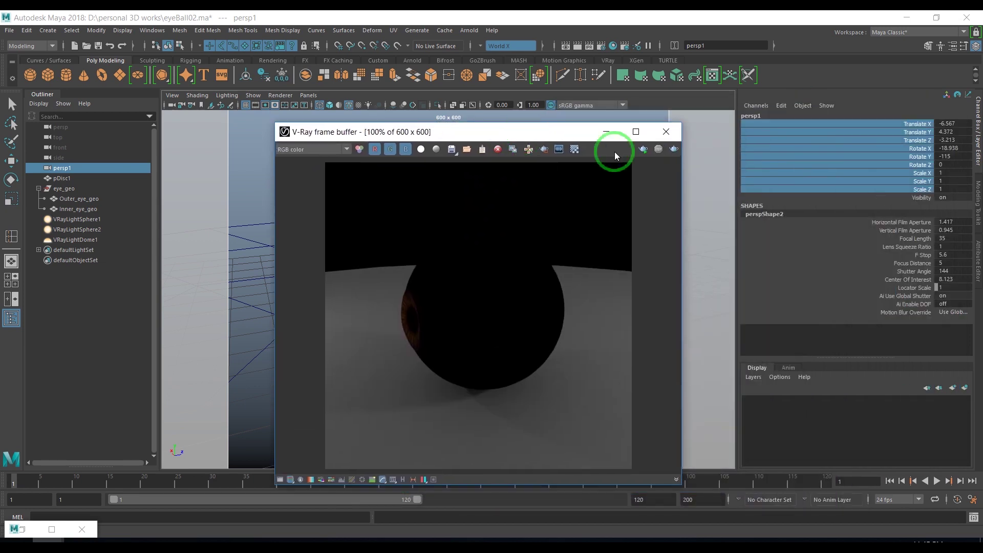
- Open the persp1 camera's channel options and attributes
{"action": "right_click", "coordinate": [922, 161]}
{"action": "left_click", "coordinate": [918, 371]}
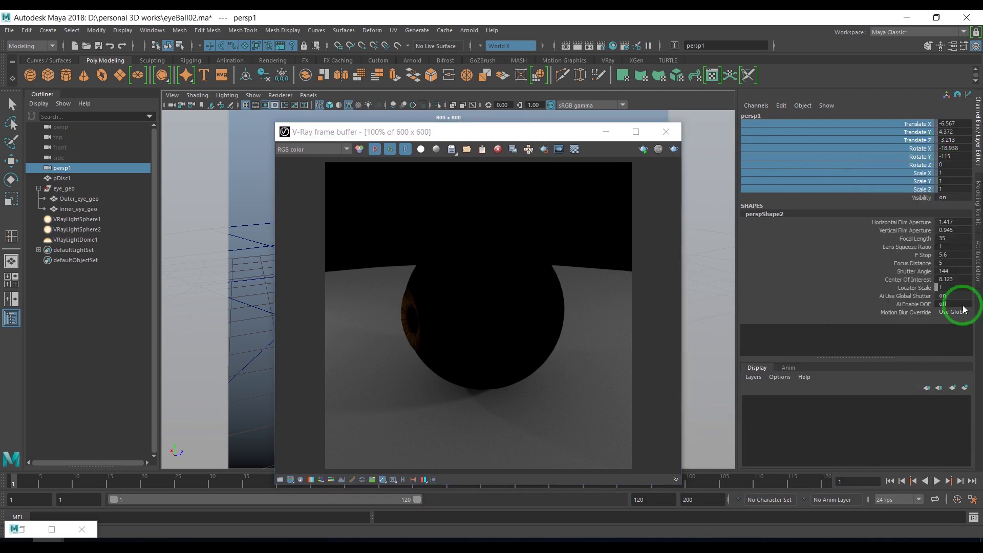
{"action": "left_click", "coordinate": [979, 263]}
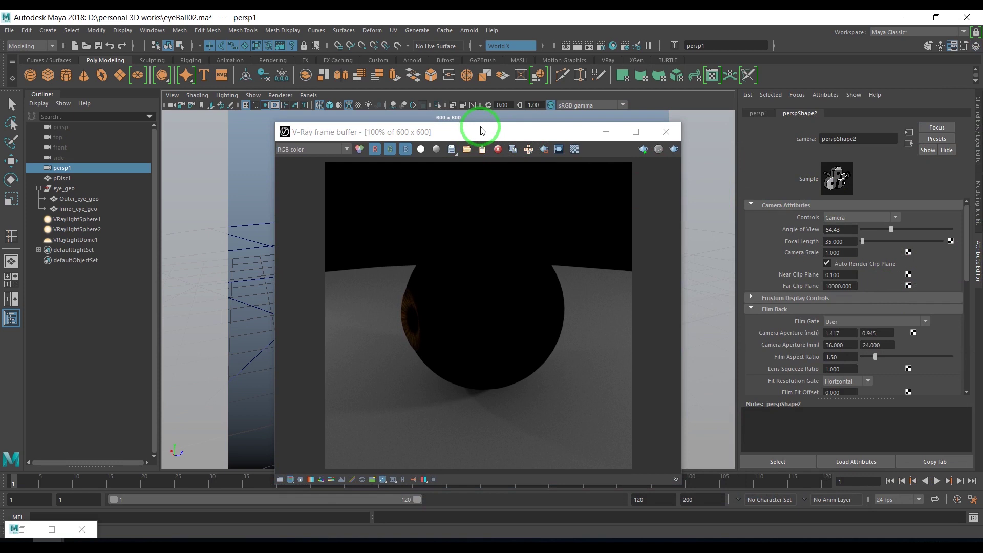
{"action": "left_click_drag", "start_coordinate": [481, 131], "coordinate": [749, 164]}
- Select Outer_eye_geo and create a VRay Fast SSS2 material in VRayBlendMtl1's Coat Material 1 slot
{"action": "left_click", "coordinate": [341, 281]}
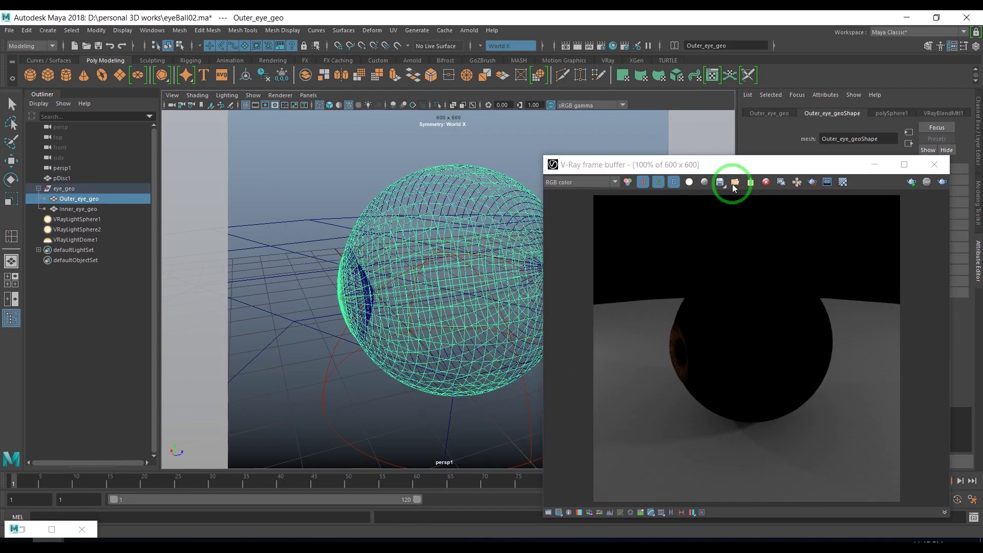
{"action": "left_click_drag", "start_coordinate": [735, 164], "coordinate": [515, 103]}
{"action": "left_click", "coordinate": [952, 114]}
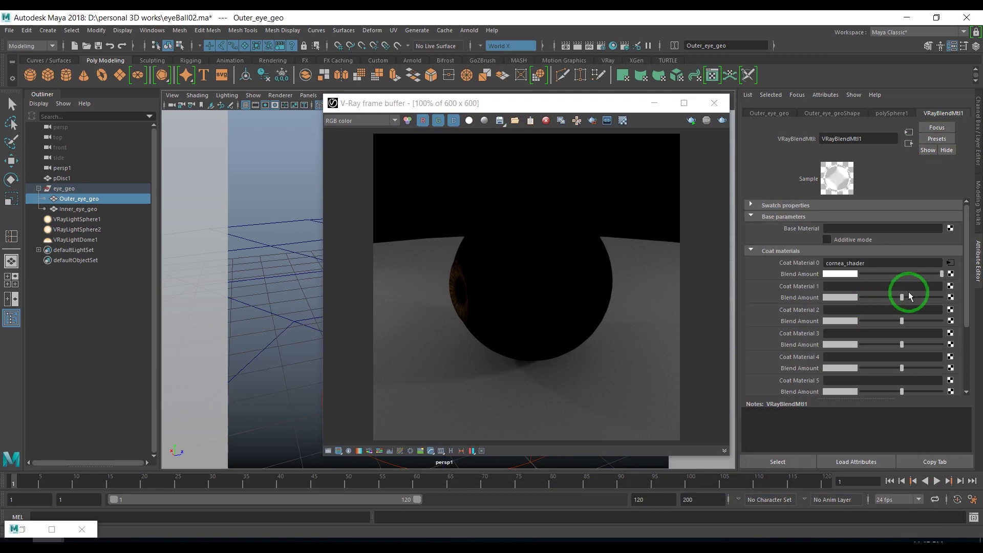
{"action": "left_click", "coordinate": [950, 289]}
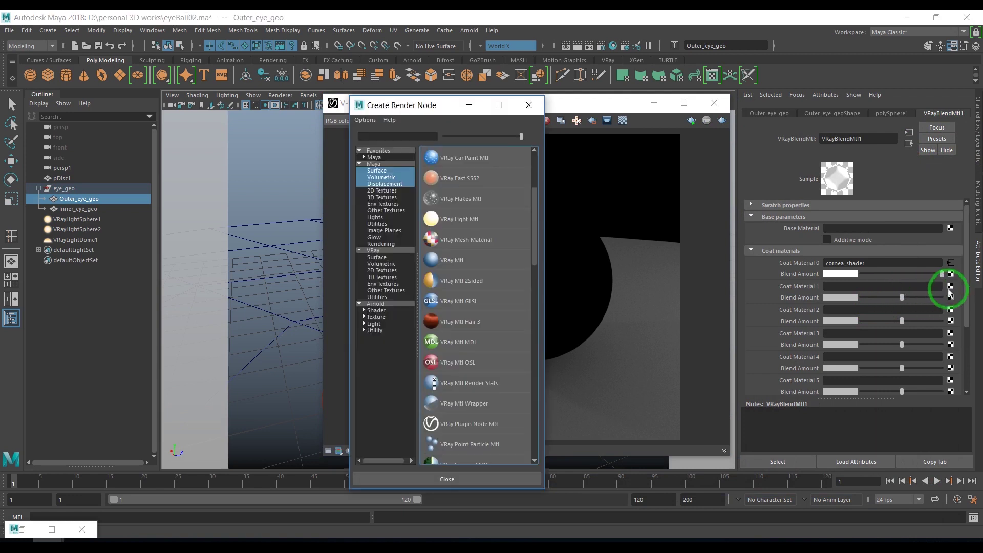
{"action": "left_click", "coordinate": [456, 182]}
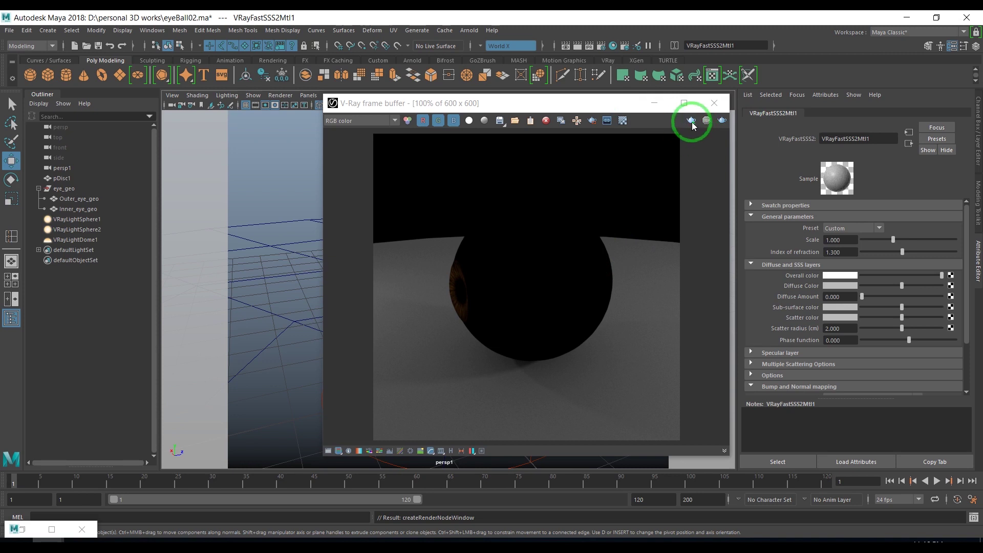
- Enable Region Render, box the eyeball, and render it from persp1
{"action": "left_click", "coordinate": [592, 123]}
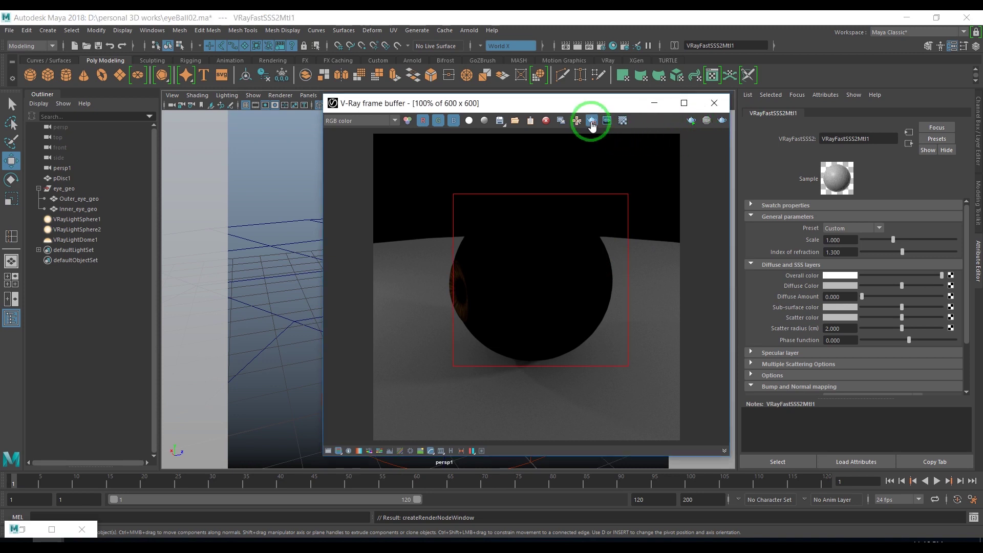
{"action": "left_click_drag", "start_coordinate": [438, 202], "coordinate": [620, 364]}
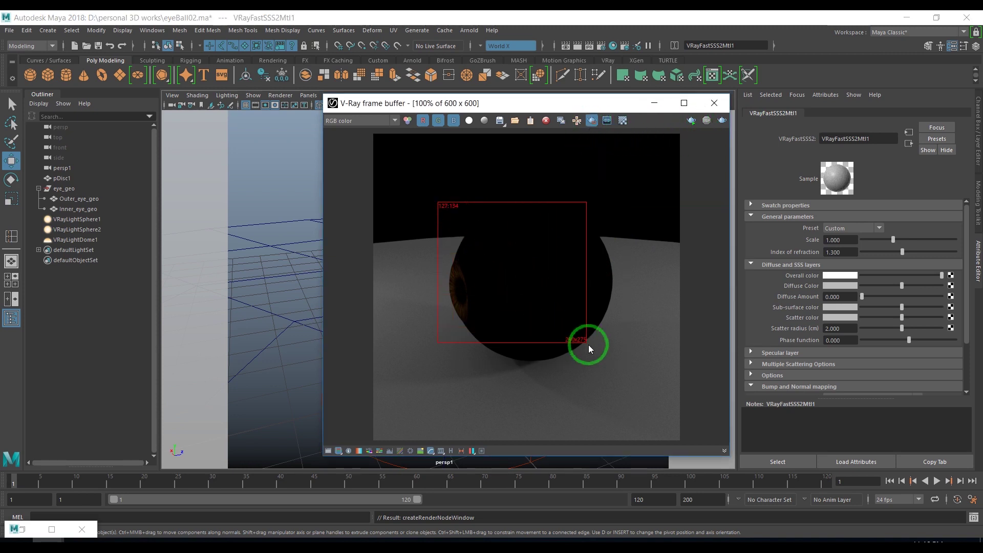
{"action": "left_click_drag", "start_coordinate": [620, 364], "coordinate": [437, 200]}
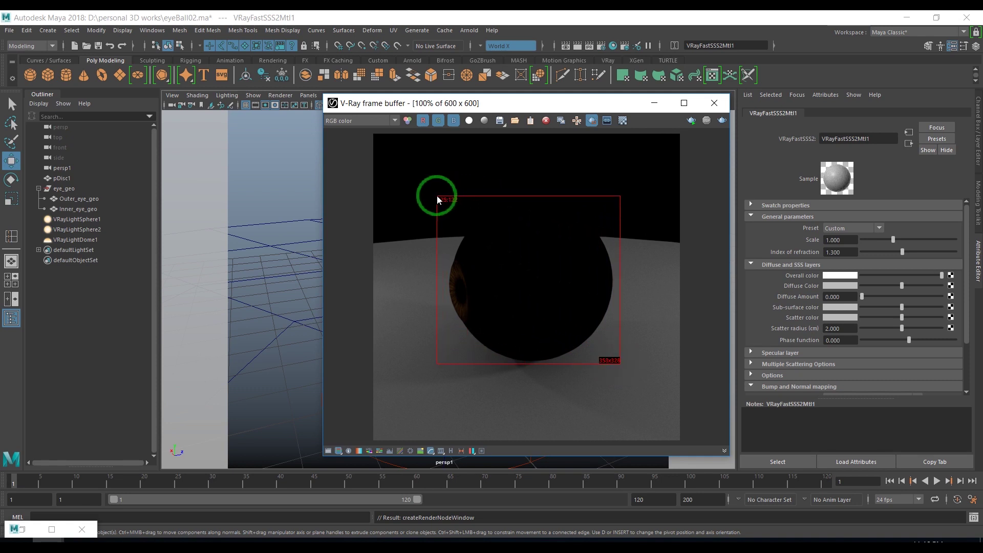
{"action": "left_click", "coordinate": [692, 120]}
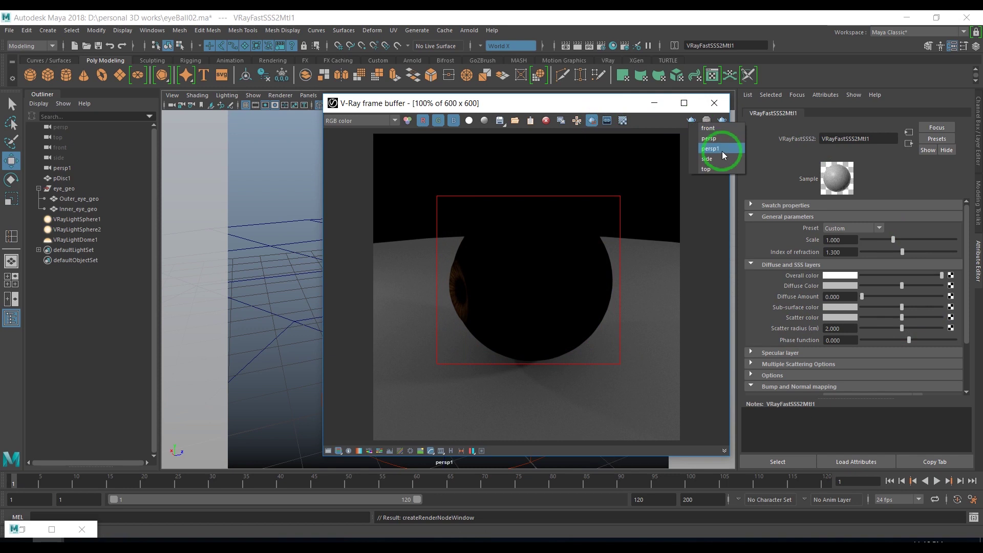
{"action": "left_click", "coordinate": [723, 151]}
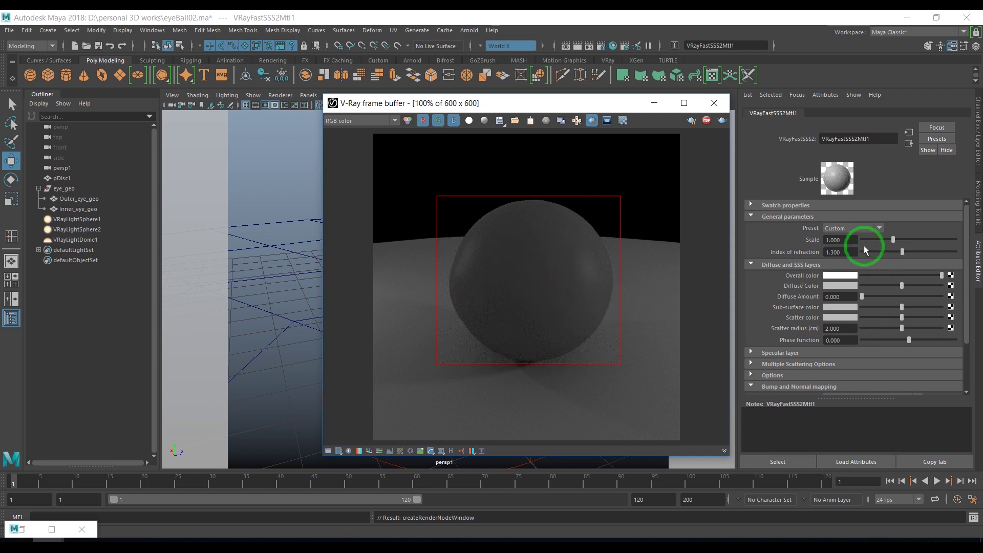
{"action": "left_click", "coordinate": [867, 228]}
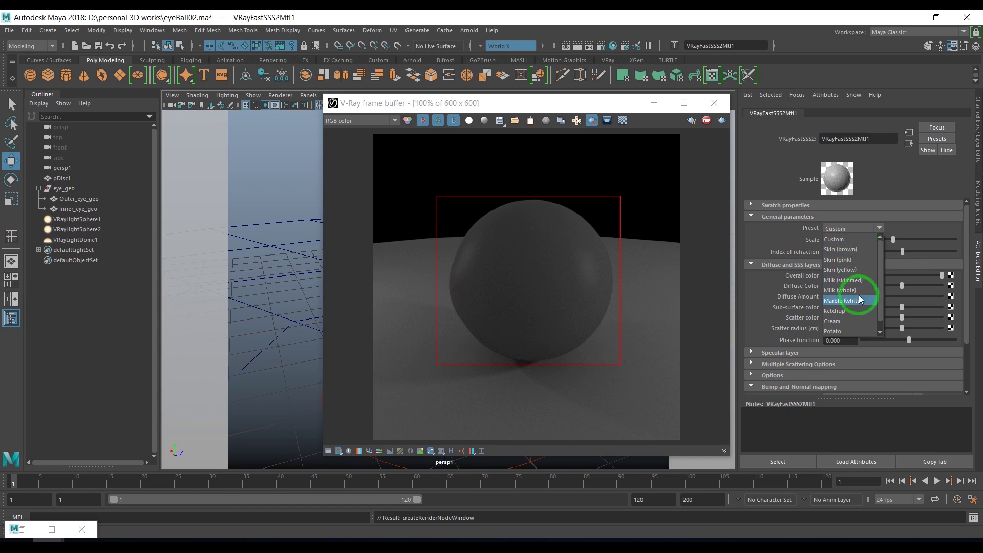
- Apply the Milk (whole) preset and set Scatter color to H 13.846, S 0.891, V 0.310
{"action": "left_click", "coordinate": [861, 290]}
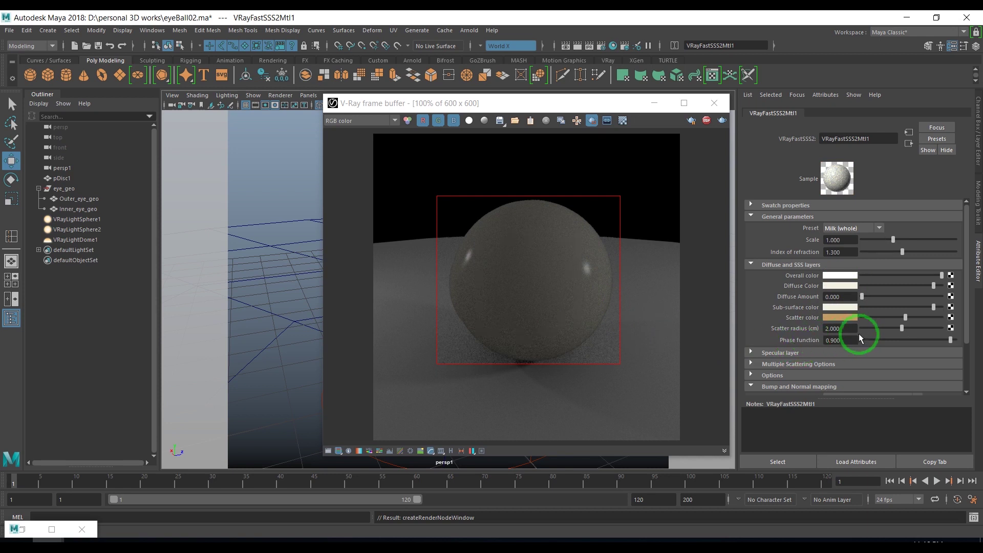
{"action": "left_click", "coordinate": [853, 317]}
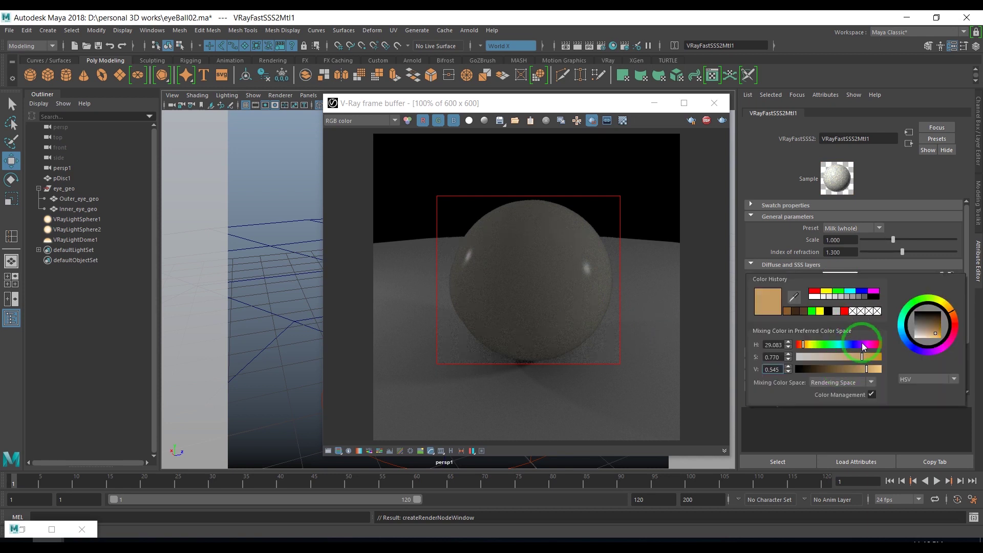
{"action": "left_click_drag", "start_coordinate": [803, 348], "coordinate": [800, 346]}
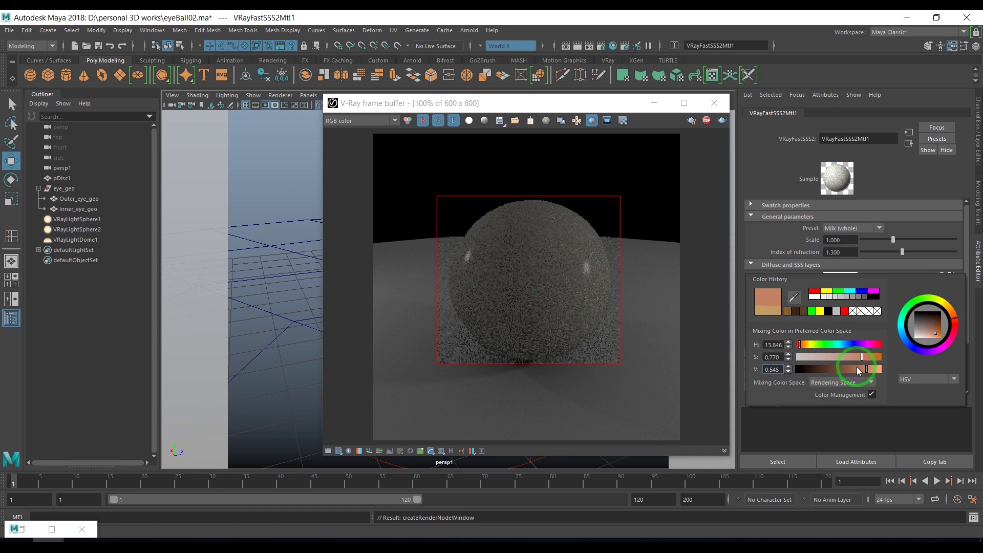
{"action": "left_click_drag", "start_coordinate": [857, 366], "coordinate": [852, 369]}
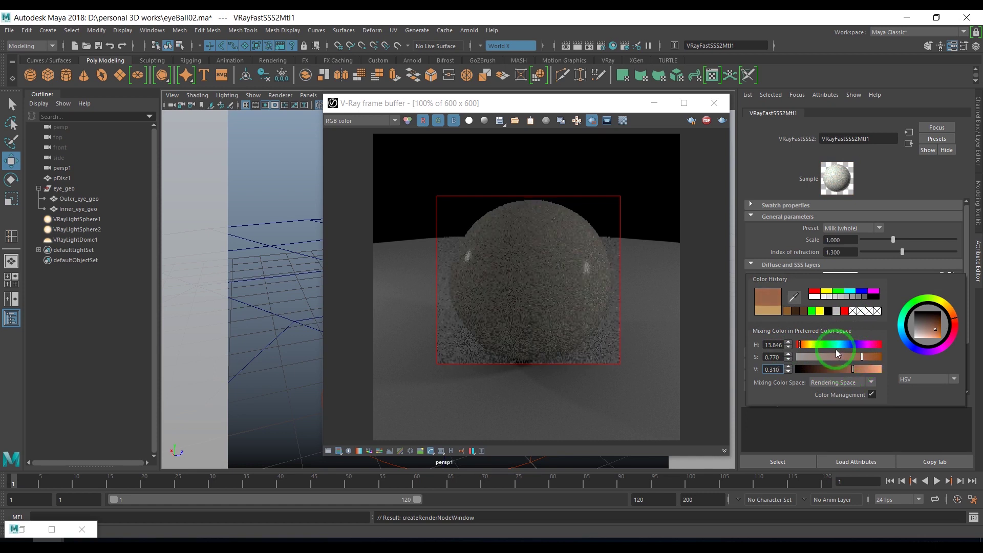
{"action": "left_click", "coordinate": [872, 357]}
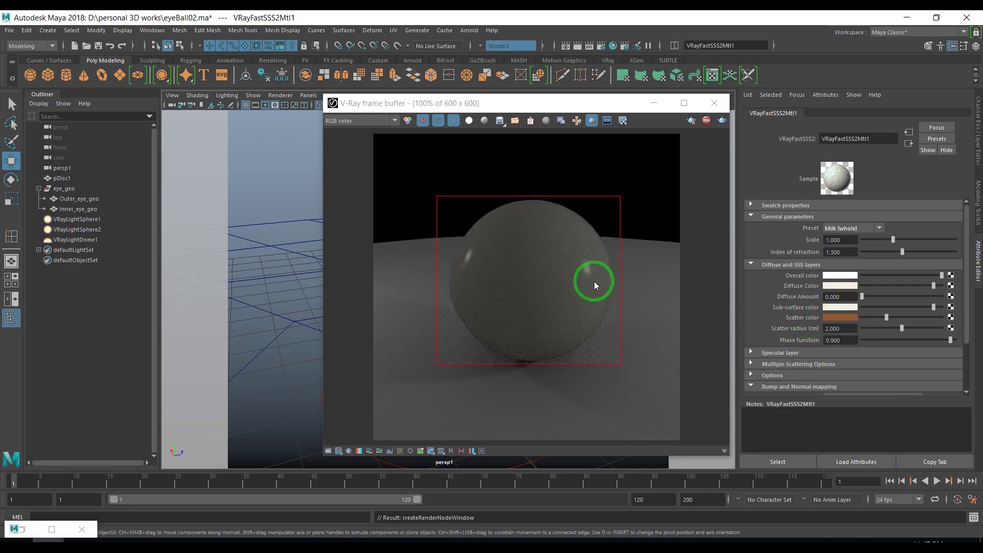
- Set VRayFastSSS2Mtl1's Scatter radius to 0.250
{"action": "left_click", "coordinate": [840, 328]}
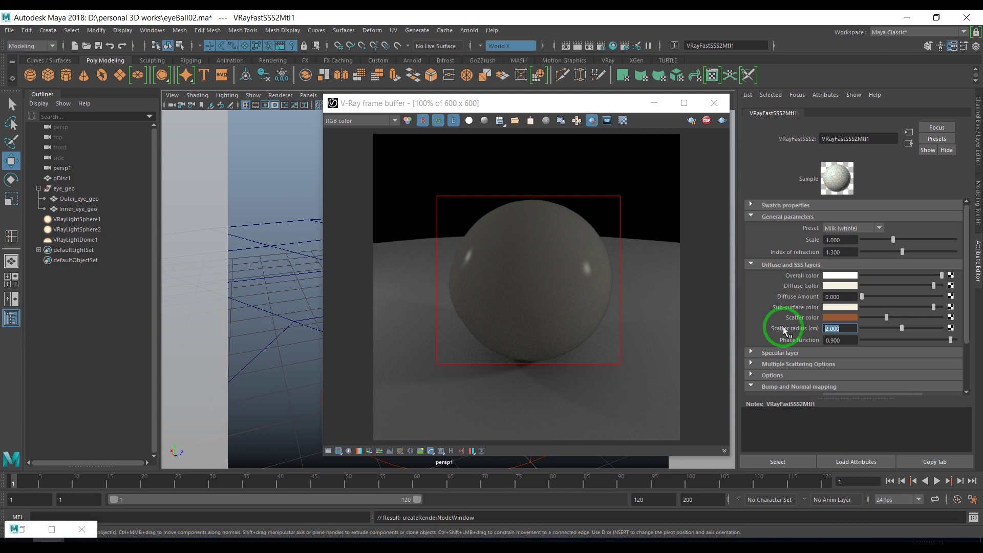
{"action": "type", "text": "0.25"}
{"action": "key", "text": "Return"}
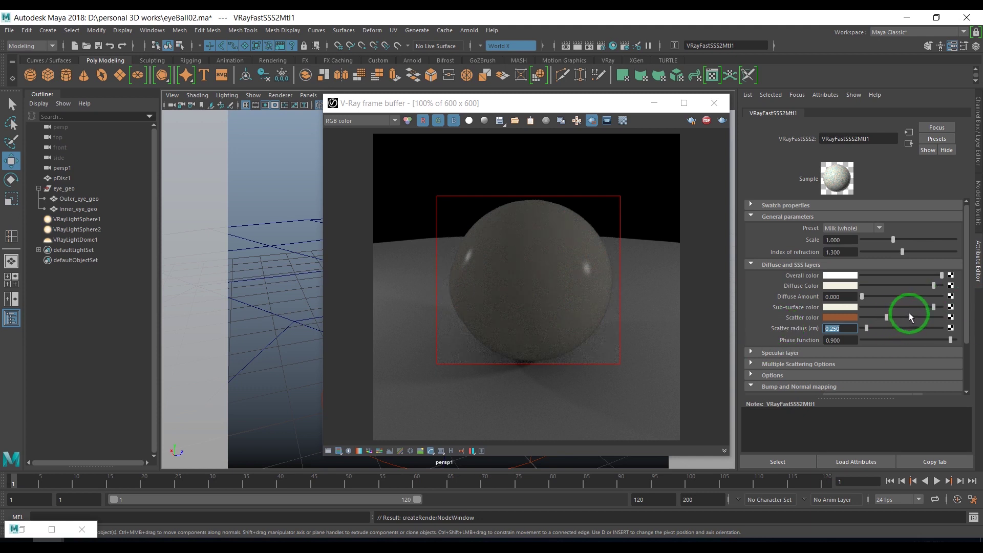
- Connect a new ramp texture to the Sub-surface color
{"action": "left_click", "coordinate": [951, 307]}
{"action": "left_click", "coordinate": [450, 403]}
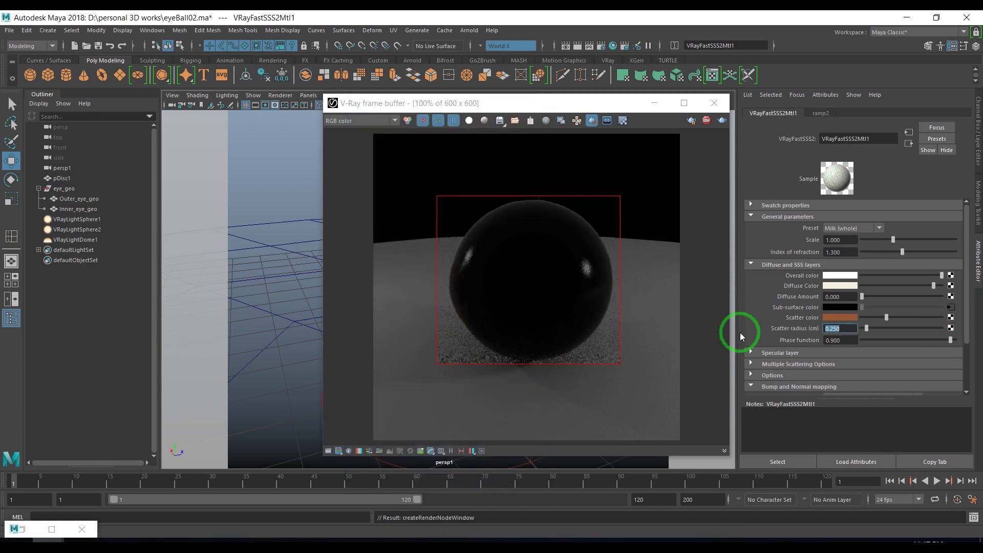
{"action": "left_click", "coordinate": [950, 307]}
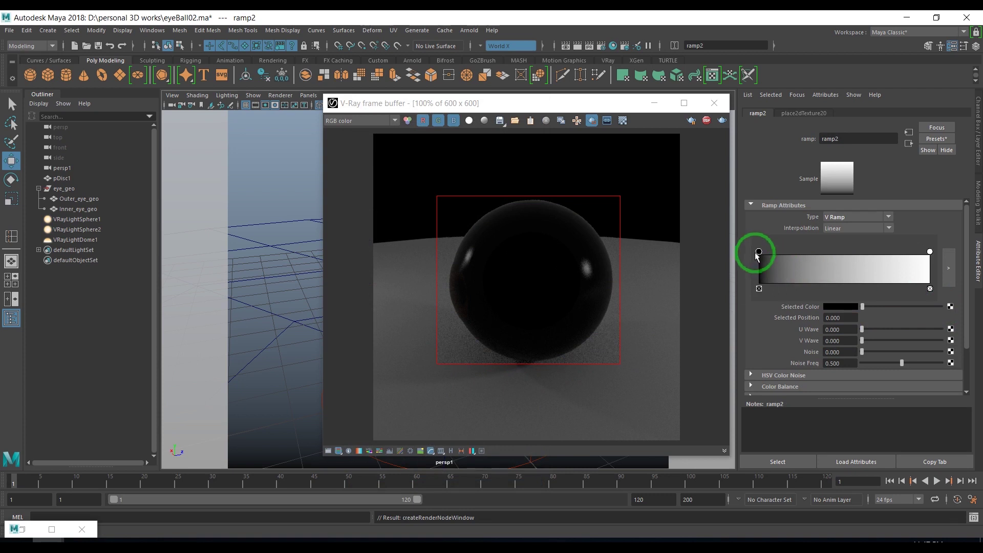
- Rearrange ramp2's handles so white fills most of the ramp and black sits at the far end
{"action": "left_click_drag", "start_coordinate": [759, 252], "coordinate": [874, 251]}
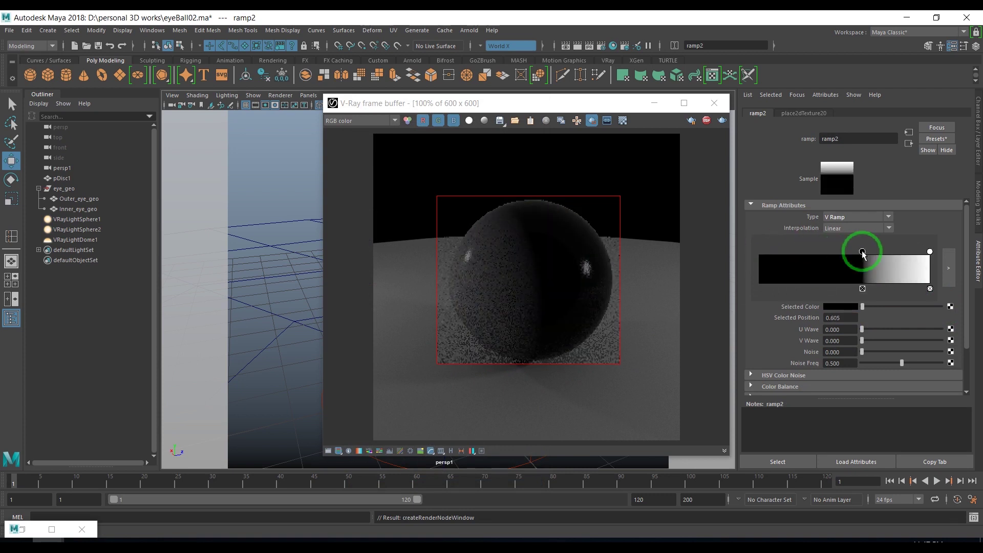
{"action": "mouse_move", "coordinate": [930, 252]}
{"action": "left_mouse_down"}
{"action": "mouse_move", "coordinate": [863, 254]}
{"action": "mouse_move", "coordinate": [898, 249]}
{"action": "left_mouse_up"}
{"action": "left_click", "coordinate": [892, 253]}
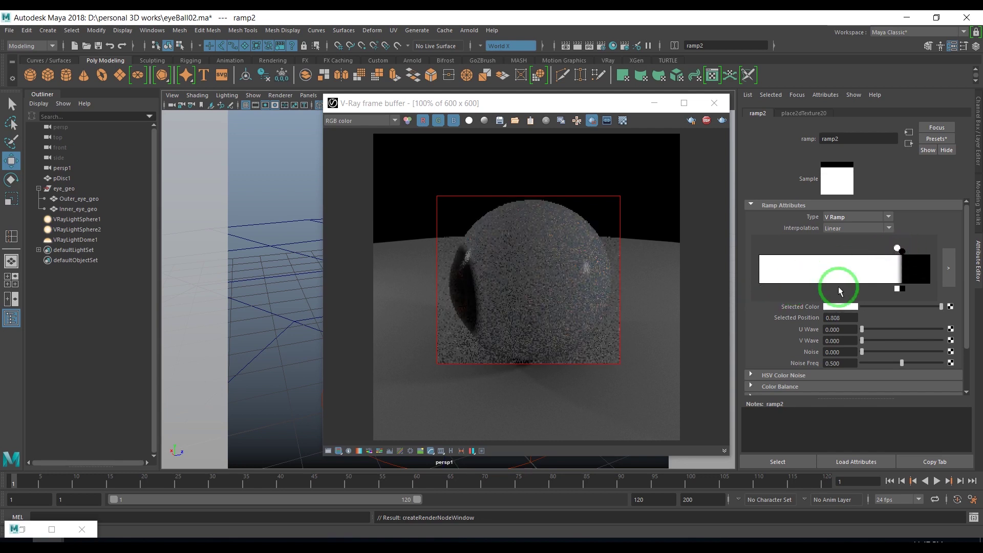
{"action": "left_click_drag", "start_coordinate": [897, 252], "coordinate": [900, 251]}
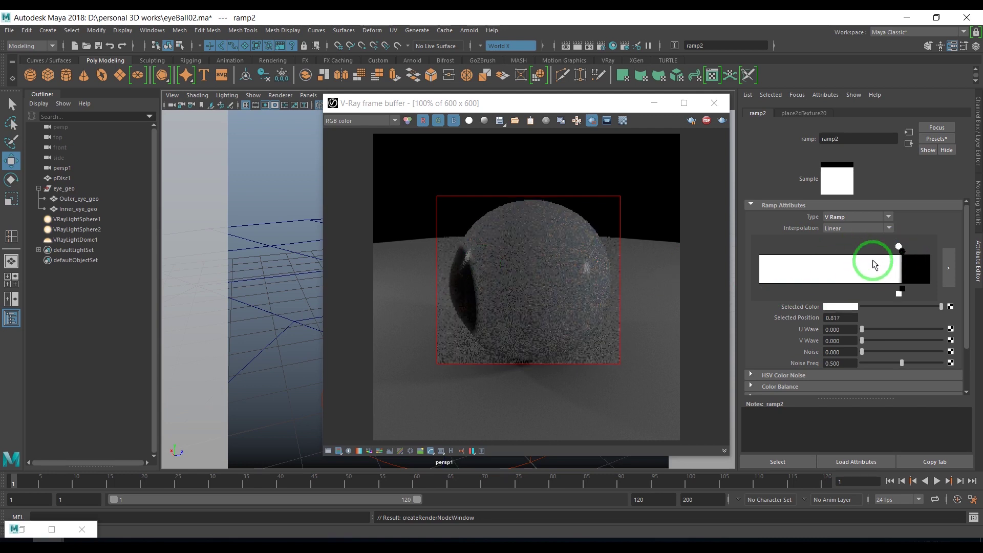
- Add ramp colour entries at the left edge and at 0.458, selecting the 0.458 stop
{"action": "left_click", "coordinate": [850, 263]}
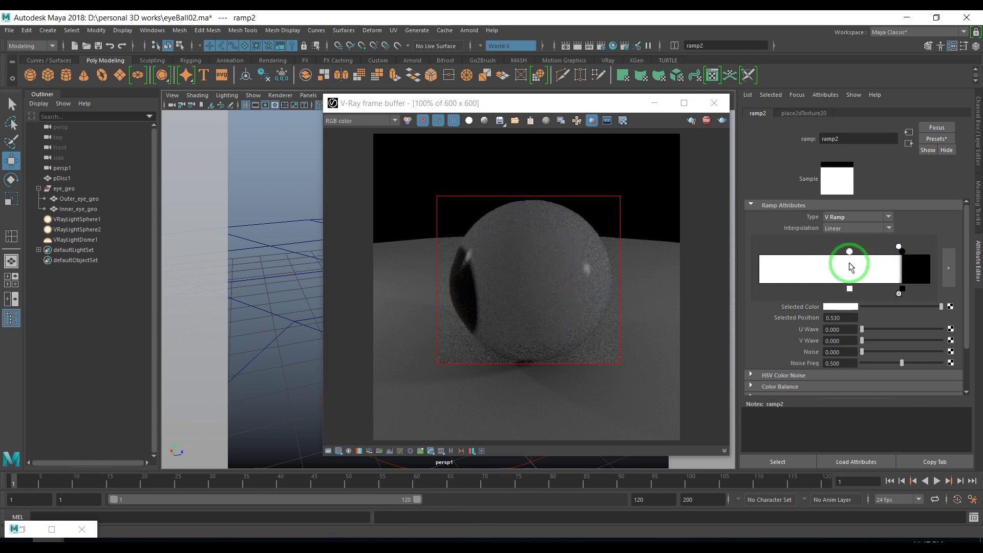
{"action": "left_click", "coordinate": [782, 266]}
{"action": "left_click", "coordinate": [776, 251]}
{"action": "left_click_drag", "start_coordinate": [779, 251], "coordinate": [761, 251]}
{"action": "left_click_drag", "start_coordinate": [849, 252], "coordinate": [837, 252]}
{"action": "left_click", "coordinate": [551, 266]}
{"action": "left_click", "coordinate": [951, 306]}
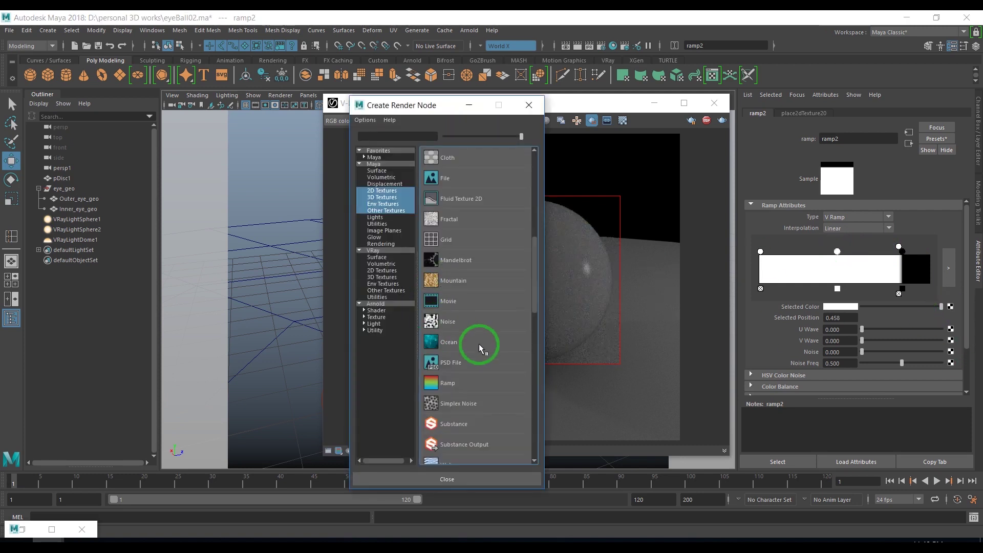
- Connect a Maya 3D Marble texture to ramp2's 0.458 colour stop
{"action": "scroll", "coordinate": [479, 343], "scroll_direction": "down", "scroll_amount": 2}
{"action": "scroll", "coordinate": [479, 343], "scroll_direction": "down", "scroll_amount": 2}
{"action": "scroll", "coordinate": [478, 343], "scroll_direction": "down", "scroll_amount": 2}
{"action": "scroll", "coordinate": [479, 343], "scroll_direction": "down", "scroll_amount": 1}
{"action": "scroll", "coordinate": [479, 343], "scroll_direction": "up", "scroll_amount": 2}
{"action": "scroll", "coordinate": [478, 343], "scroll_direction": "up", "scroll_amount": 2}
{"action": "scroll", "coordinate": [479, 343], "scroll_direction": "down", "scroll_amount": 2}
{"action": "scroll", "coordinate": [479, 344], "scroll_direction": "down", "scroll_amount": 1}
{"action": "scroll", "coordinate": [479, 344], "scroll_direction": "up", "scroll_amount": 3}
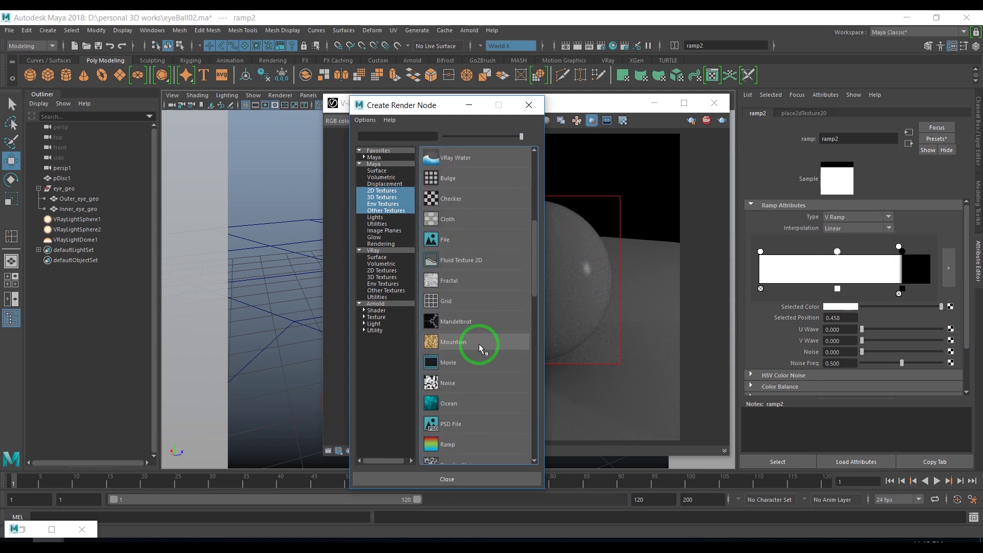
{"action": "left_click", "coordinate": [381, 197]}
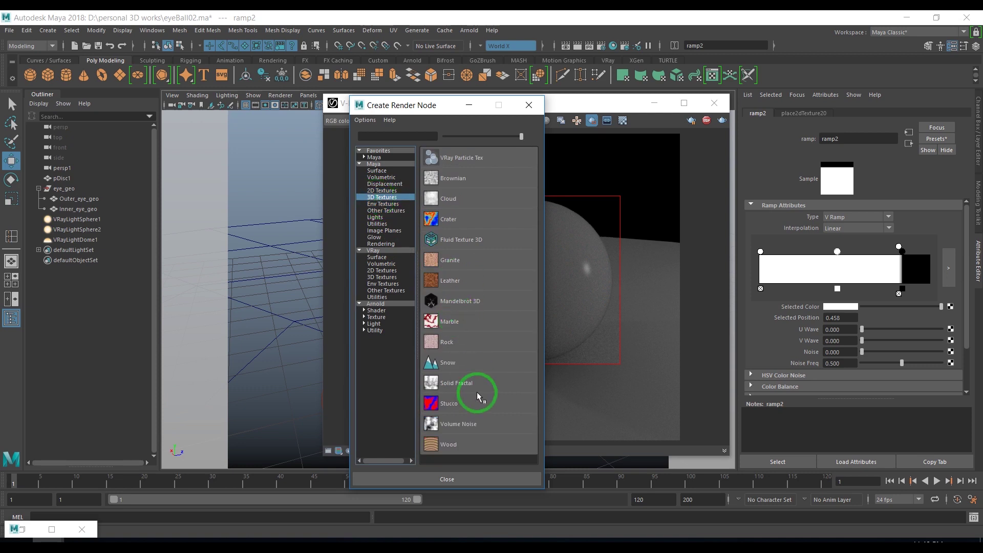
{"action": "left_click", "coordinate": [432, 321]}
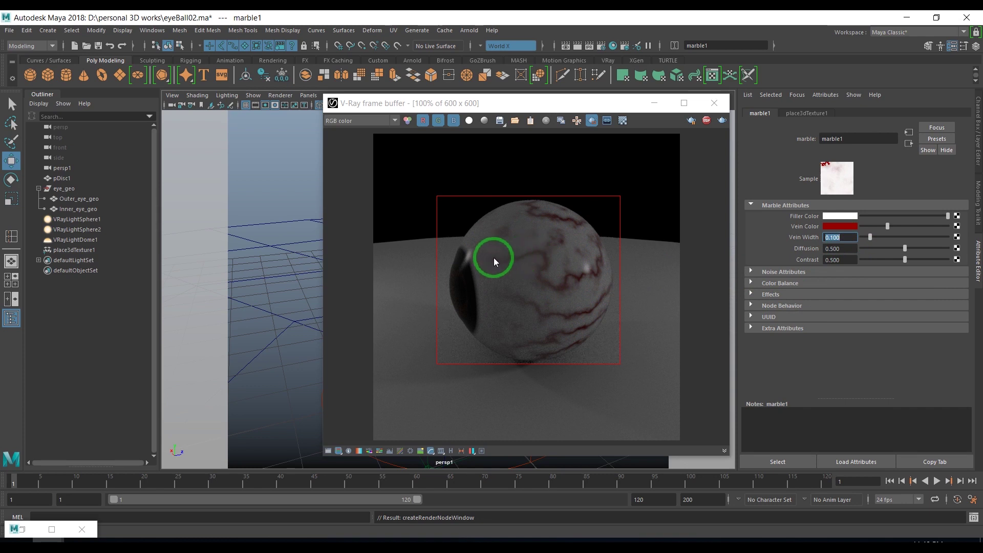
{"action": "left_click", "coordinate": [909, 143]}
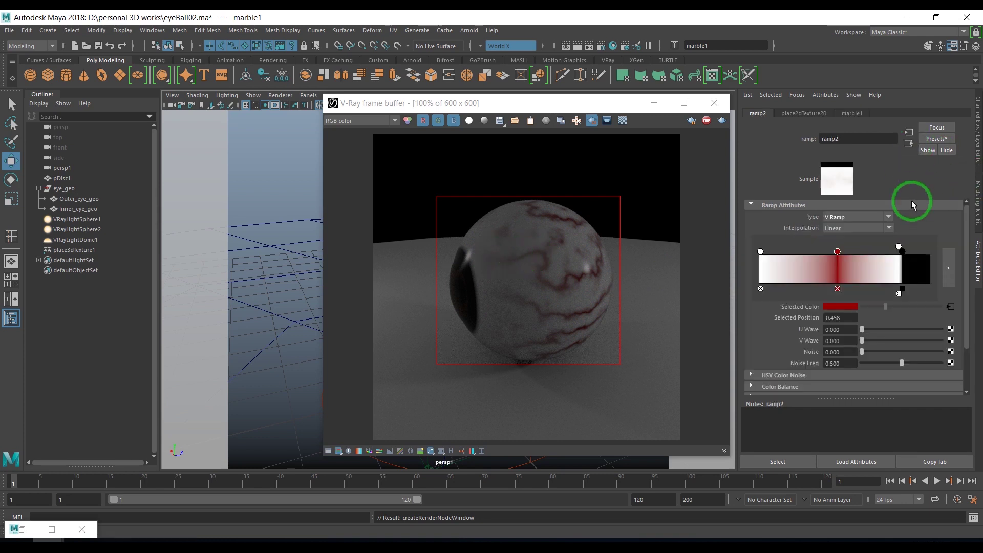
- Set marble1's Vein Width to 0.010
{"action": "left_click", "coordinate": [900, 247]}
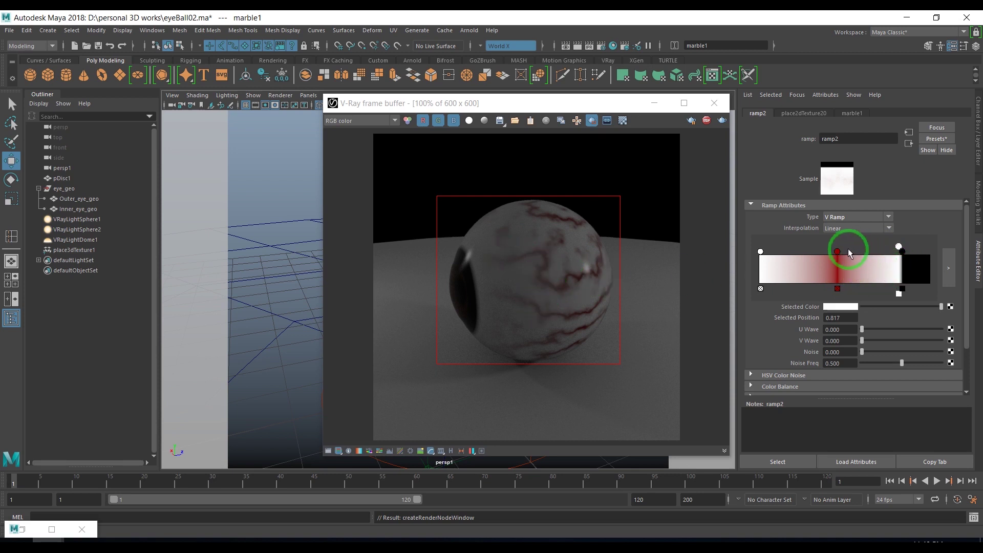
{"action": "left_click", "coordinate": [950, 307]}
{"action": "left_click", "coordinate": [833, 238]}
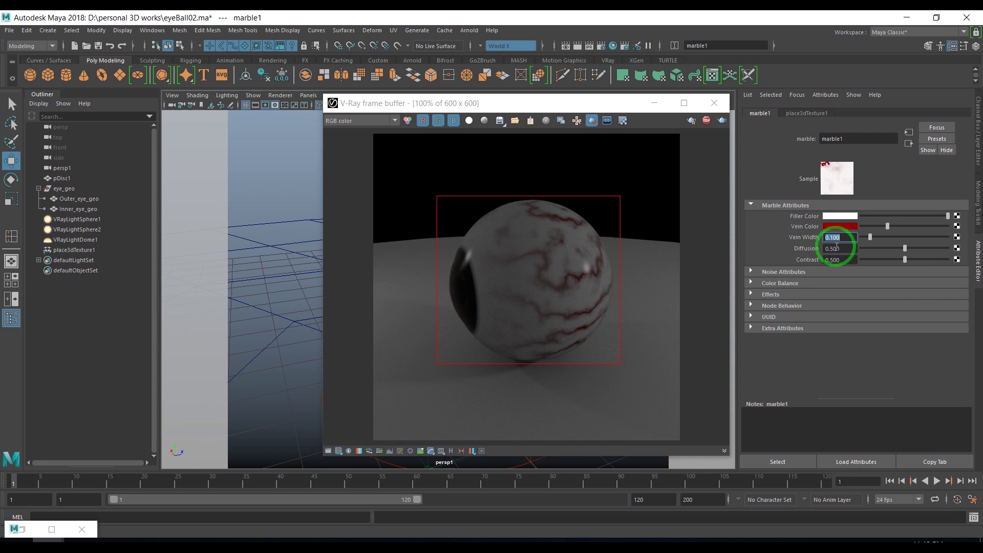
{"action": "type", "text": "0.010"}
{"action": "key", "text": "Return"}
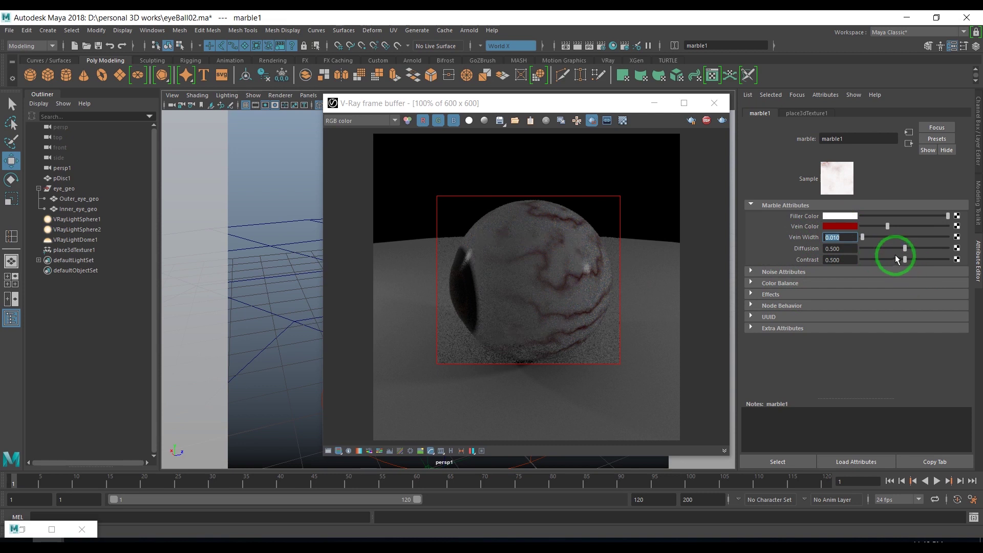
- Set the marble's noise Amplitude to 1.800
{"action": "left_click", "coordinate": [758, 272]}
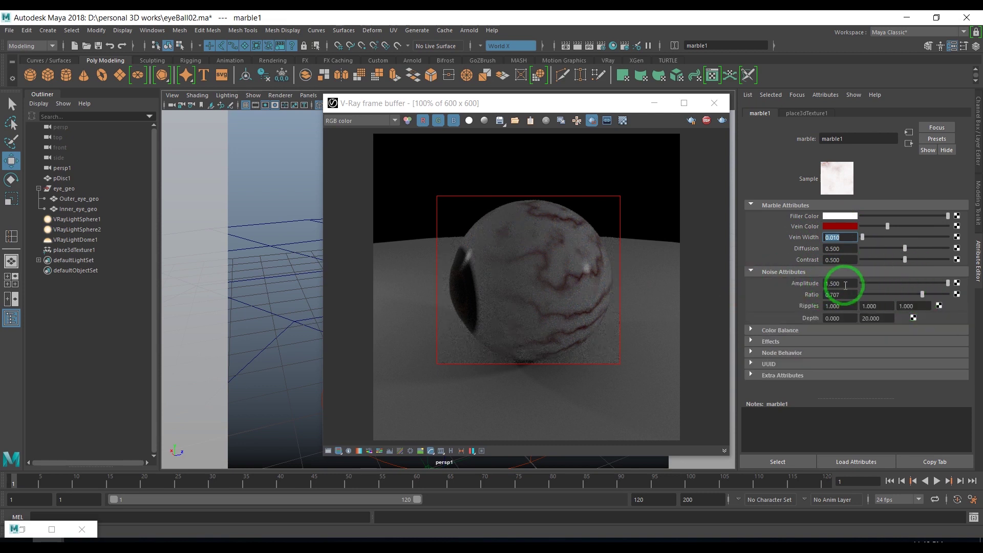
{"action": "double_click", "coordinate": [835, 283]}
{"action": "type", "text": "3"}
{"action": "key", "text": "Return"}
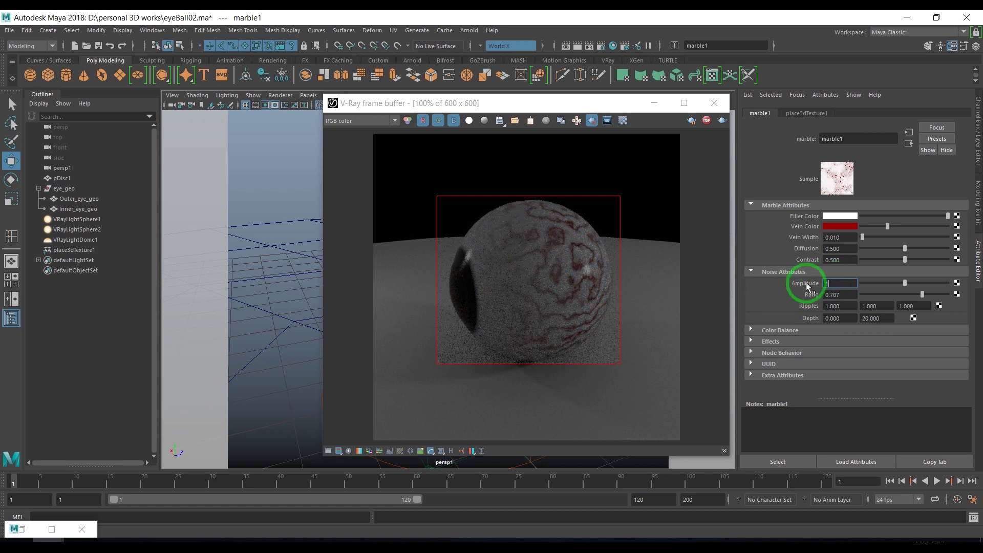
{"action": "key", "text": "Return"}
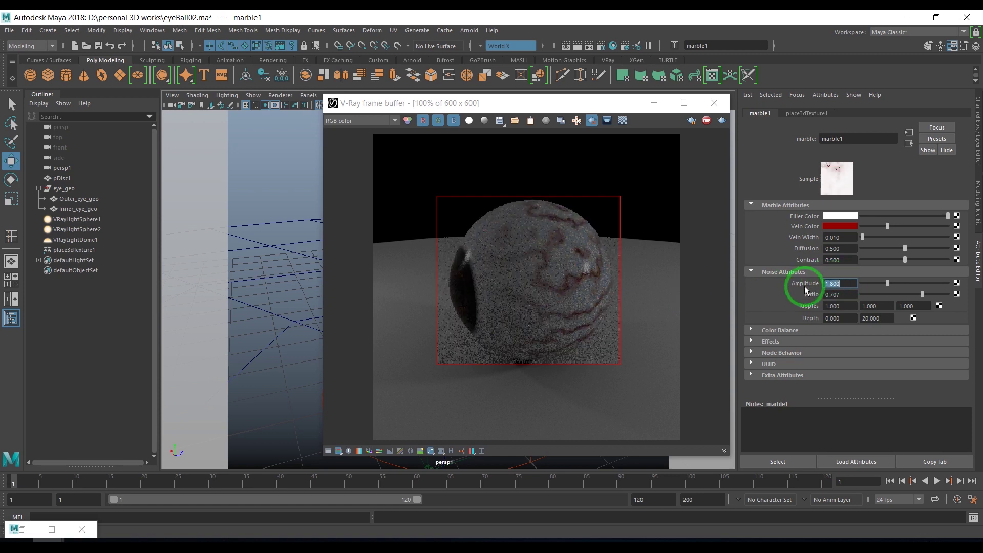
- Make marble1's veins pink, with Contrast 0.145 and Diffusion 0.078
{"action": "left_click", "coordinate": [853, 229]}
{"action": "left_click", "coordinate": [844, 225]}
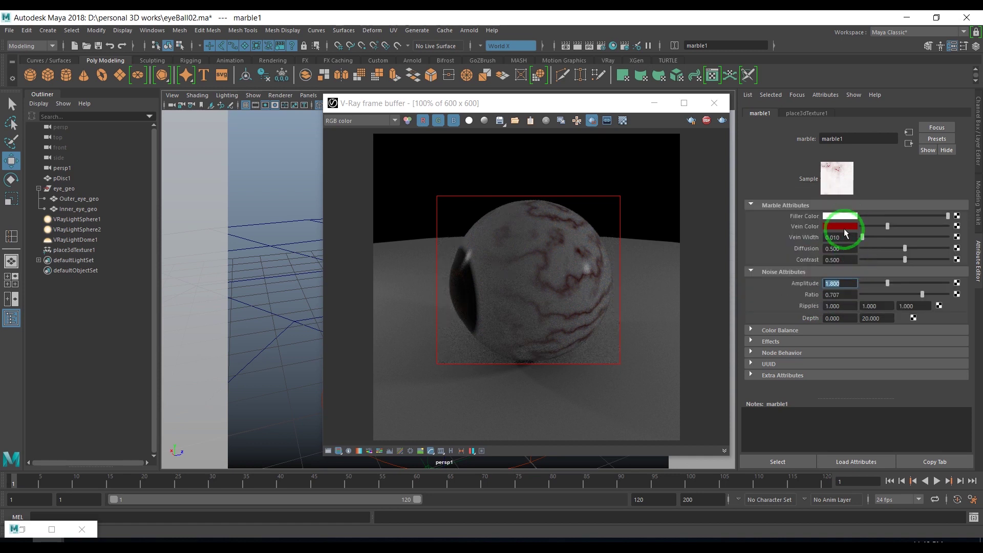
{"action": "left_click_drag", "start_coordinate": [391, 208], "coordinate": [756, 118]}
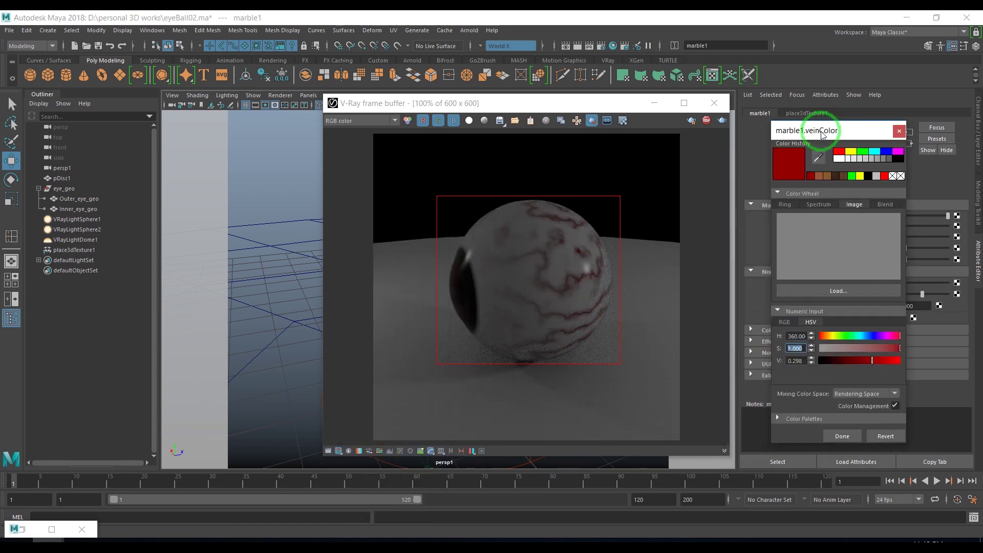
{"action": "left_click", "coordinate": [806, 336]}
{"action": "left_click_drag", "start_coordinate": [808, 348], "coordinate": [830, 348]}
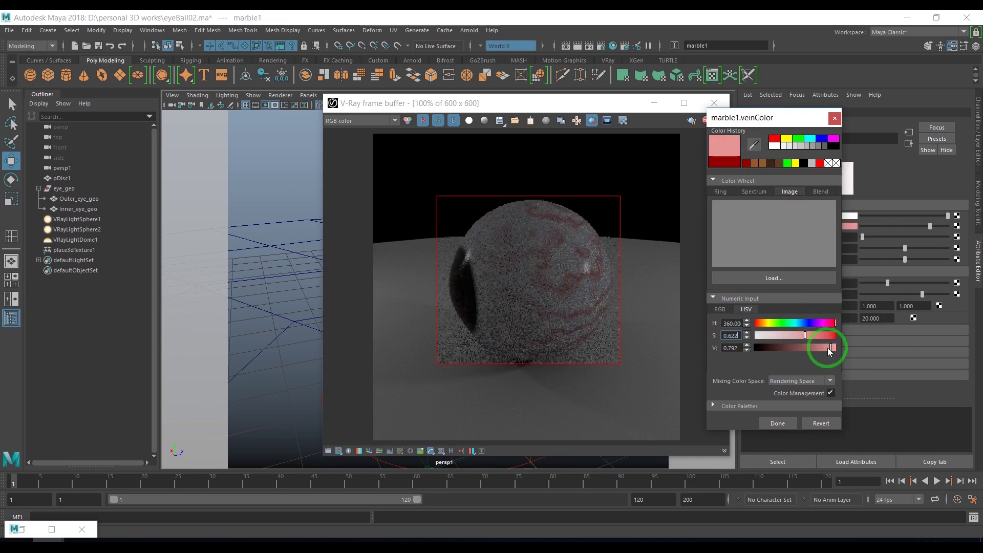
{"action": "left_click", "coordinate": [778, 423]}
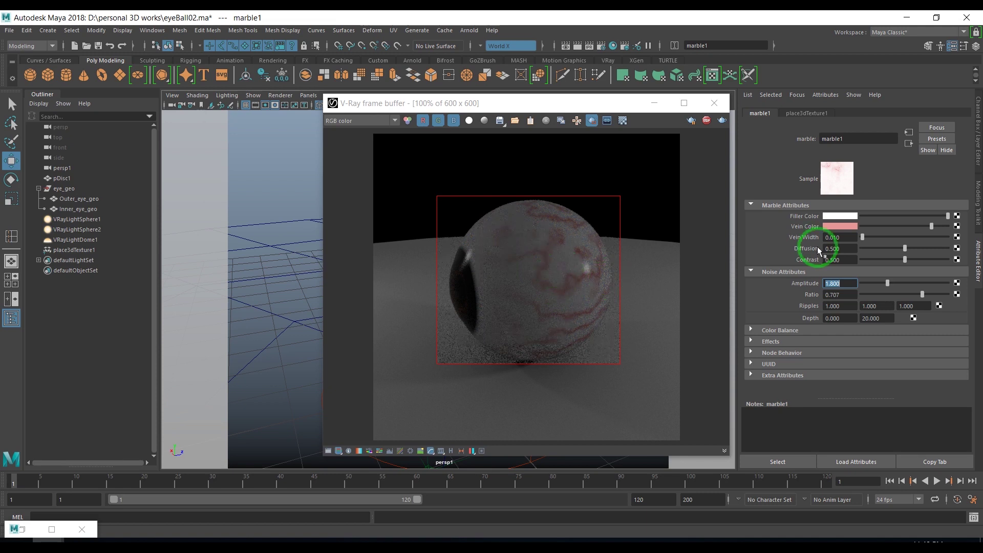
{"action": "left_click_drag", "start_coordinate": [890, 260], "coordinate": [868, 250]}
{"action": "left_click", "coordinate": [528, 303]}
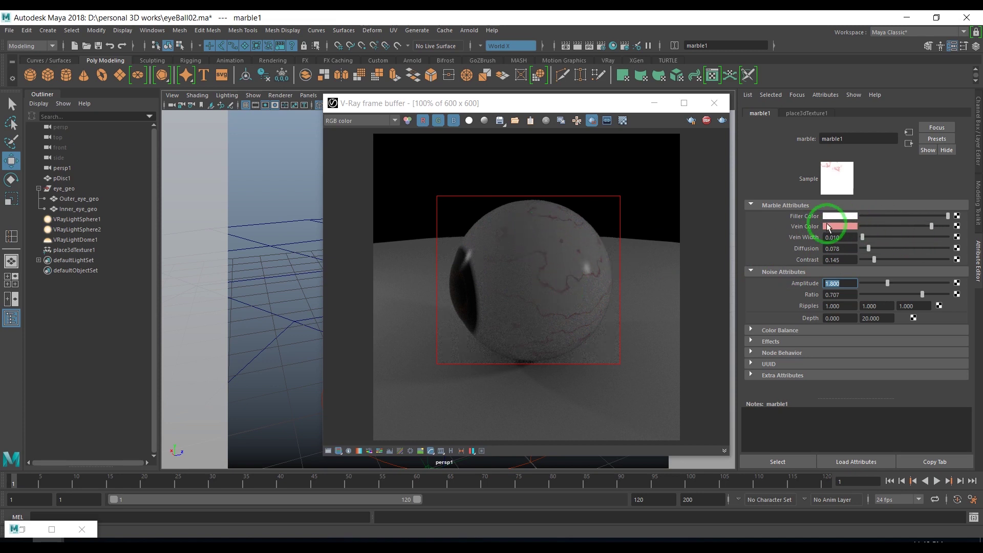
{"action": "left_click", "coordinate": [957, 216]}
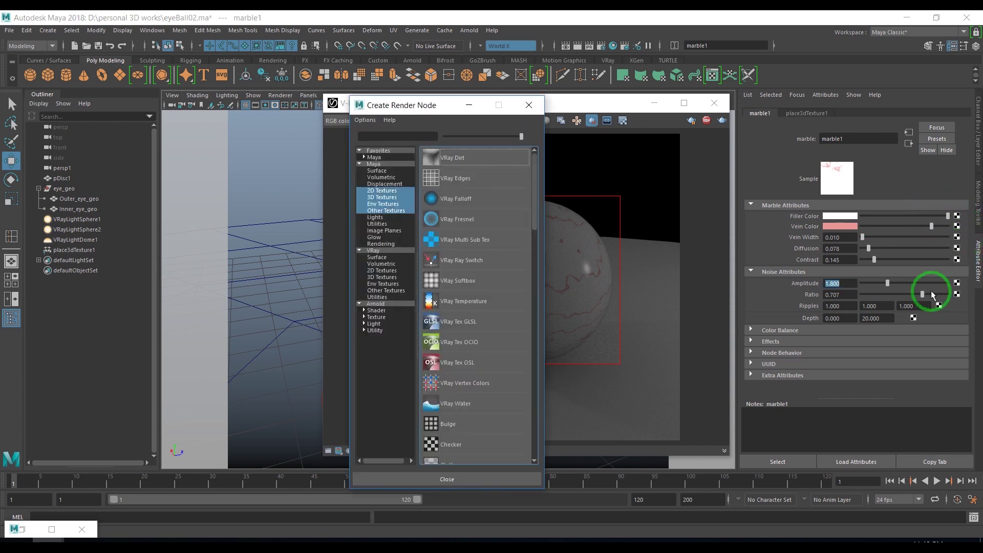
- Create a second Marble texture, marble2, from the render-node list
{"action": "scroll", "coordinate": [478, 394], "scroll_direction": "down", "scroll_amount": 3}
{"action": "scroll", "coordinate": [476, 402], "scroll_direction": "down", "scroll_amount": 3}
{"action": "scroll", "coordinate": [467, 406], "scroll_direction": "up", "scroll_amount": 2}
{"action": "scroll", "coordinate": [467, 406], "scroll_direction": "up", "scroll_amount": 2}
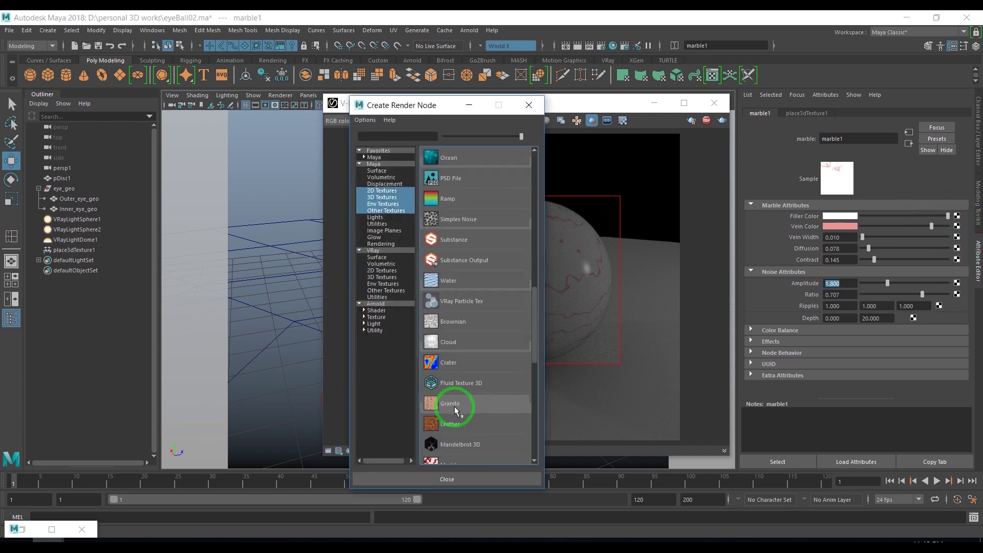
{"action": "scroll", "coordinate": [456, 384], "scroll_direction": "up", "scroll_amount": 2}
{"action": "scroll", "coordinate": [453, 374], "scroll_direction": "up", "scroll_amount": 3}
{"action": "scroll", "coordinate": [453, 374], "scroll_direction": "down", "scroll_amount": 2}
{"action": "scroll", "coordinate": [452, 374], "scroll_direction": "down", "scroll_amount": 2}
{"action": "scroll", "coordinate": [453, 373], "scroll_direction": "down", "scroll_amount": 2}
{"action": "scroll", "coordinate": [453, 373], "scroll_direction": "down", "scroll_amount": 2}
{"action": "scroll", "coordinate": [453, 374], "scroll_direction": "down", "scroll_amount": 1}
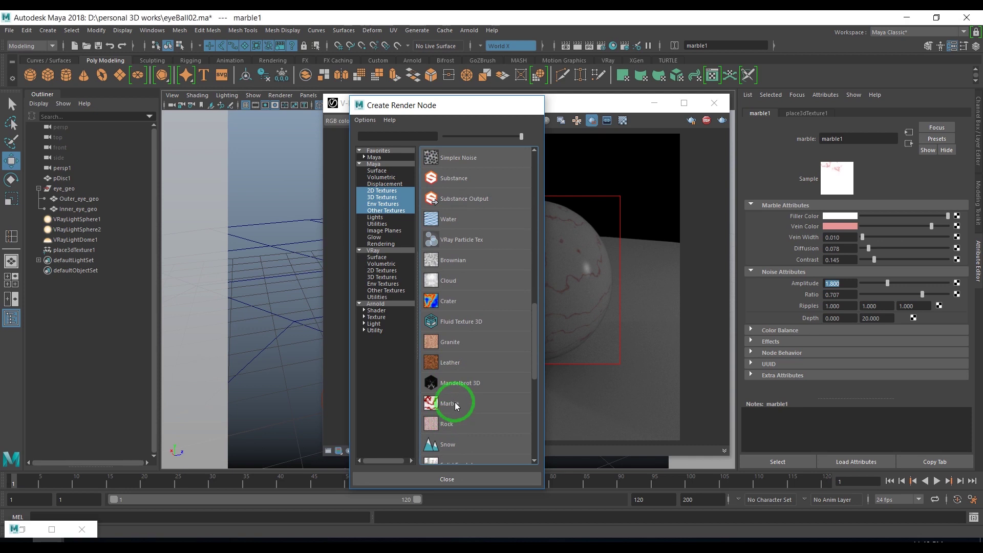
{"action": "left_click", "coordinate": [451, 402]}
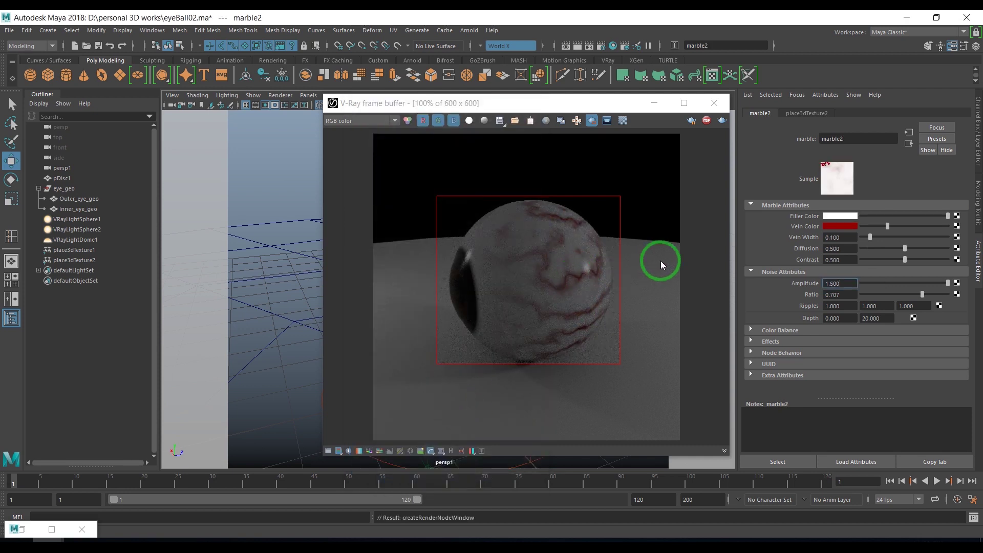
- Rotate marble2's place3dTexture2 25° on X
{"action": "left_click", "coordinate": [795, 114]}
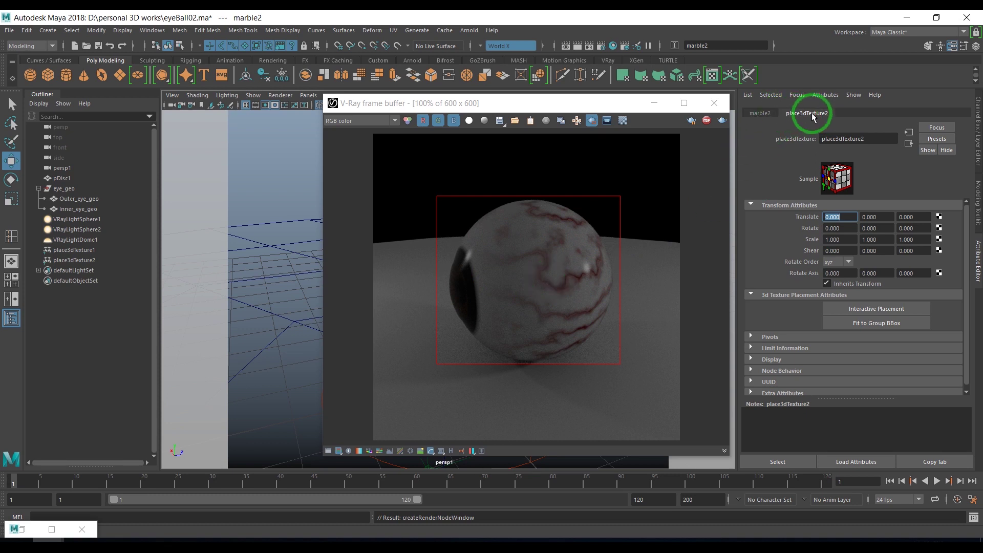
{"action": "left_click", "coordinate": [850, 229]}
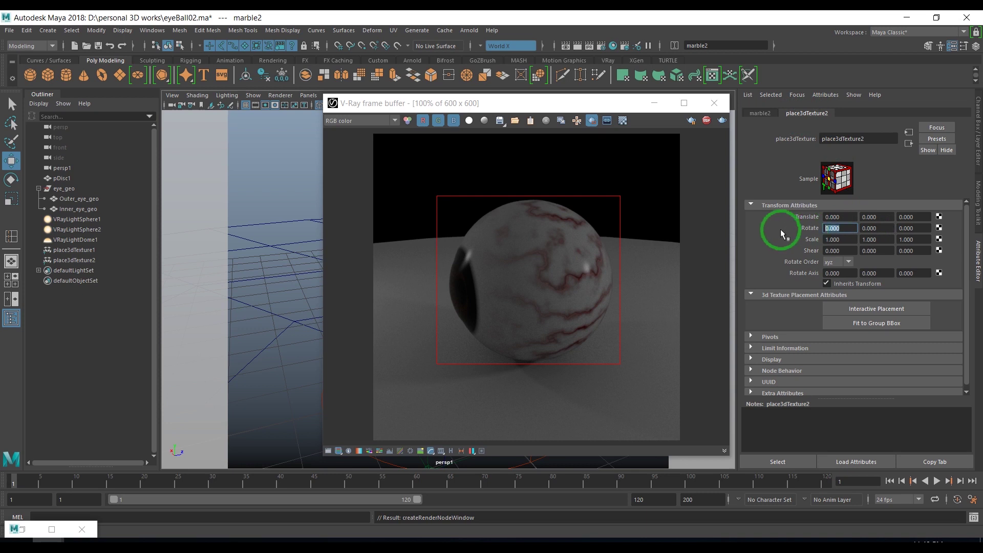
{"action": "type", "text": "25"}
{"action": "key", "text": "Return"}
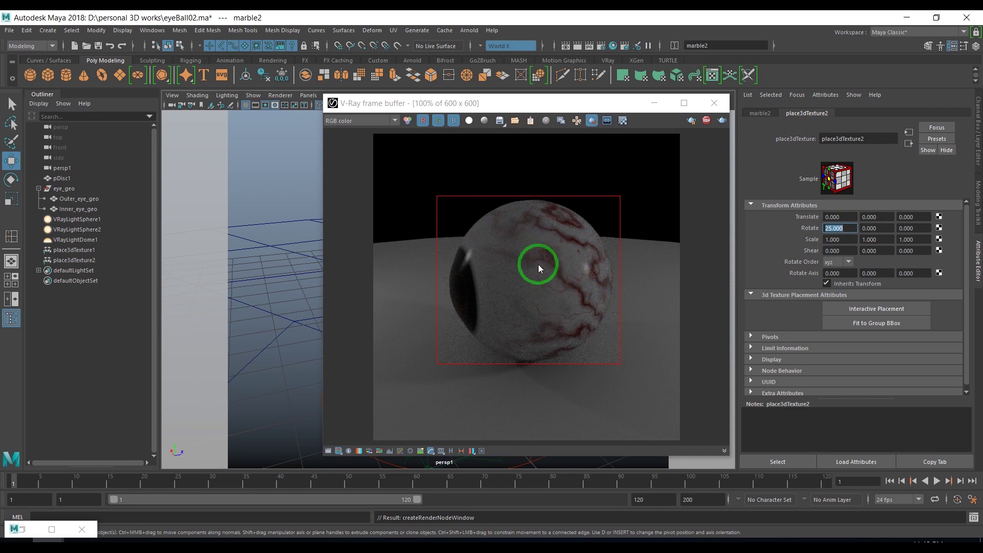
- Set marble2's Vein Color to the light pink used earlier
{"action": "left_click", "coordinate": [760, 113]}
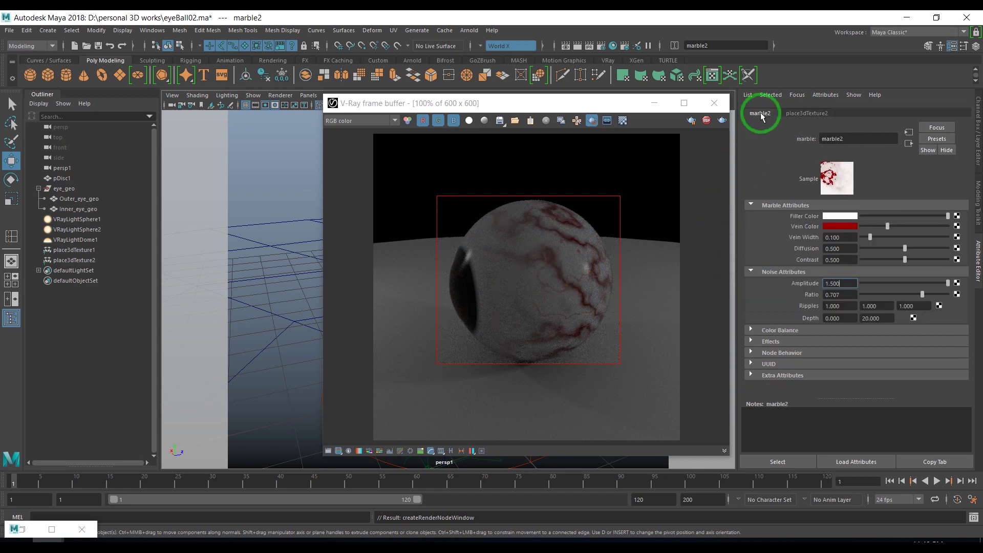
{"action": "left_click", "coordinate": [852, 226]}
{"action": "left_click", "coordinate": [752, 183]}
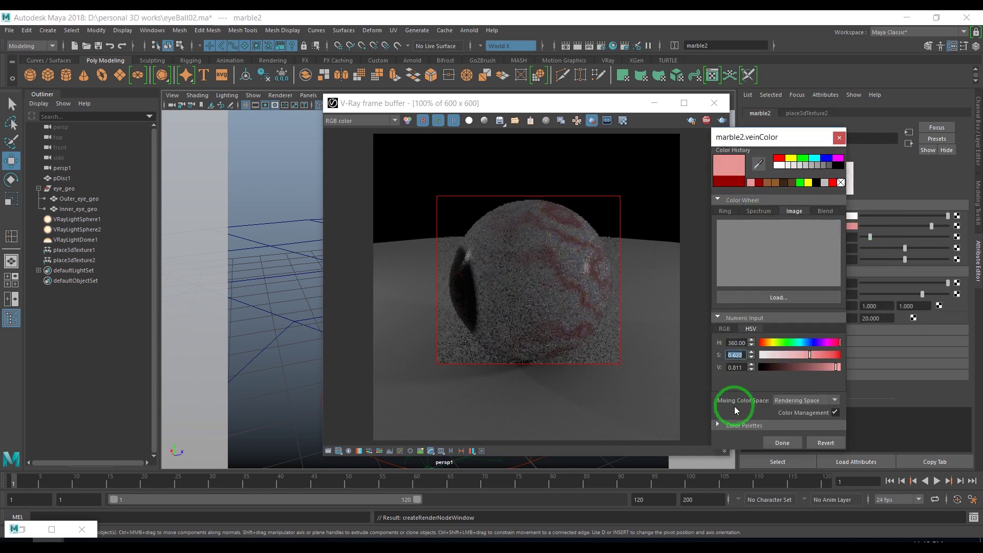
{"action": "left_click", "coordinate": [741, 426]}
{"action": "left_click", "coordinate": [758, 186]}
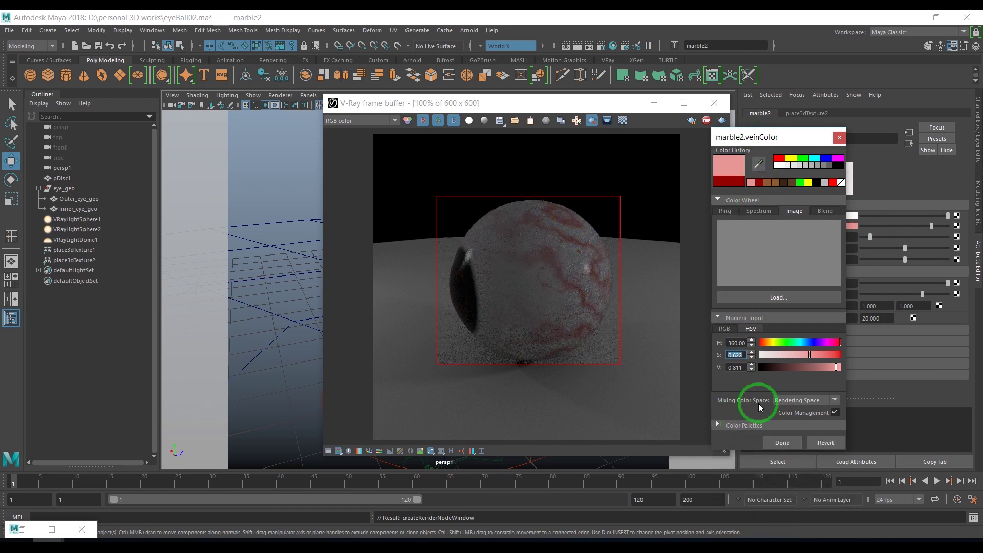
{"action": "left_click", "coordinate": [779, 444]}
- Give marble2 Vein Width 0.02, Diffusion 0.2 and Contrast 0.2
{"action": "left_click", "coordinate": [834, 238]}
{"action": "left_click", "coordinate": [777, 238]}
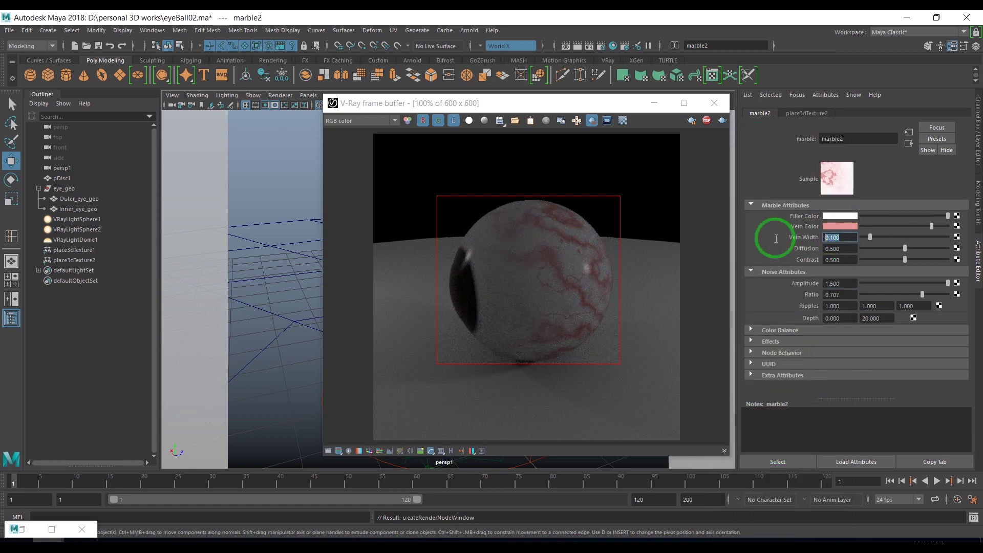
{"action": "type", "text": "0.02"}
{"action": "key", "text": "Return"}
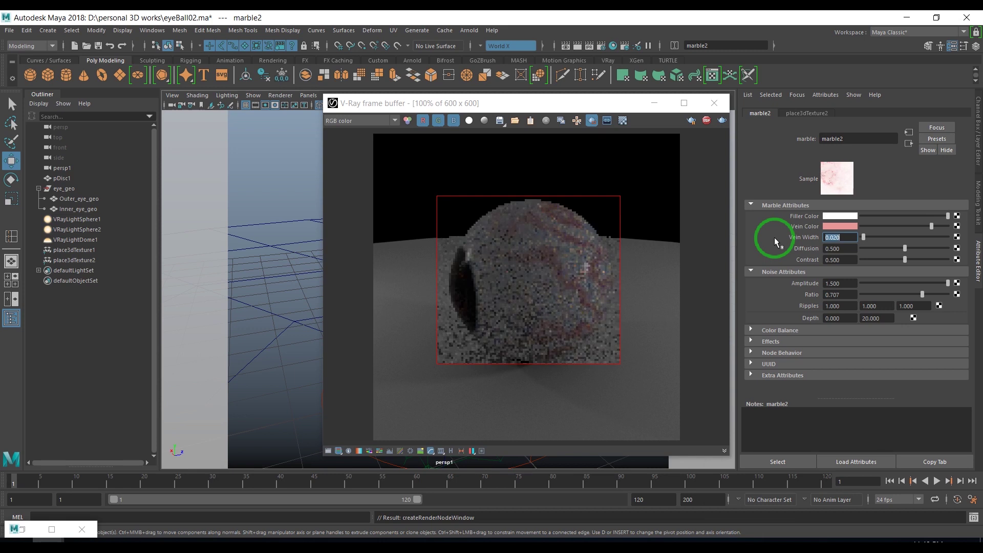
{"action": "left_click", "coordinate": [840, 248]}
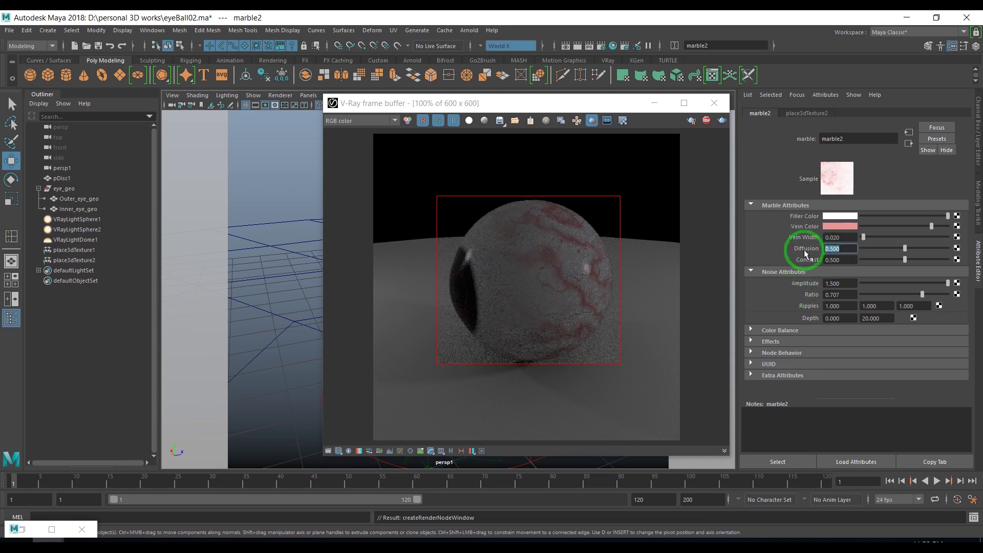
{"action": "type", "text": "0.2"}
{"action": "key", "text": "Return"}
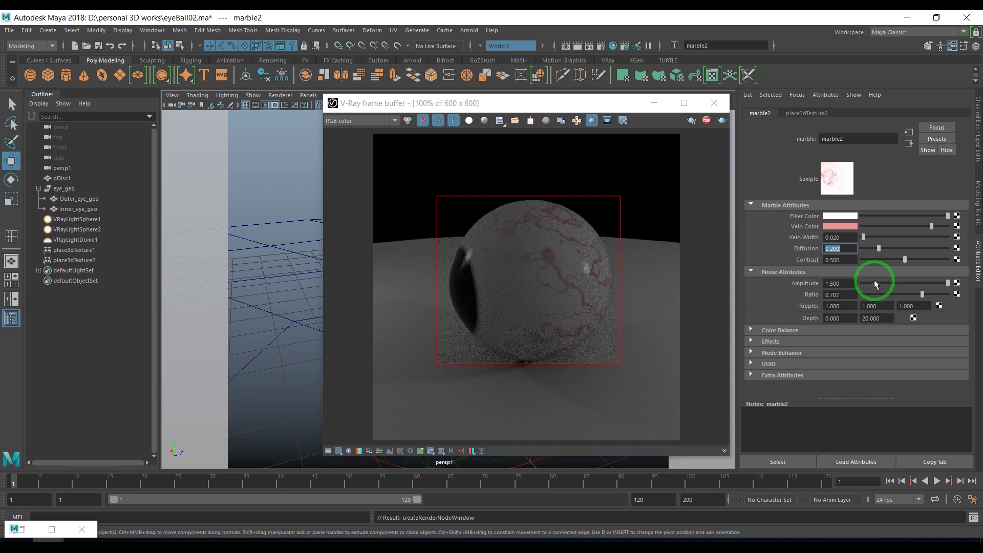
{"action": "left_click", "coordinate": [843, 260]}
{"action": "type", "text": "0.2"}
{"action": "key", "text": "Return"}
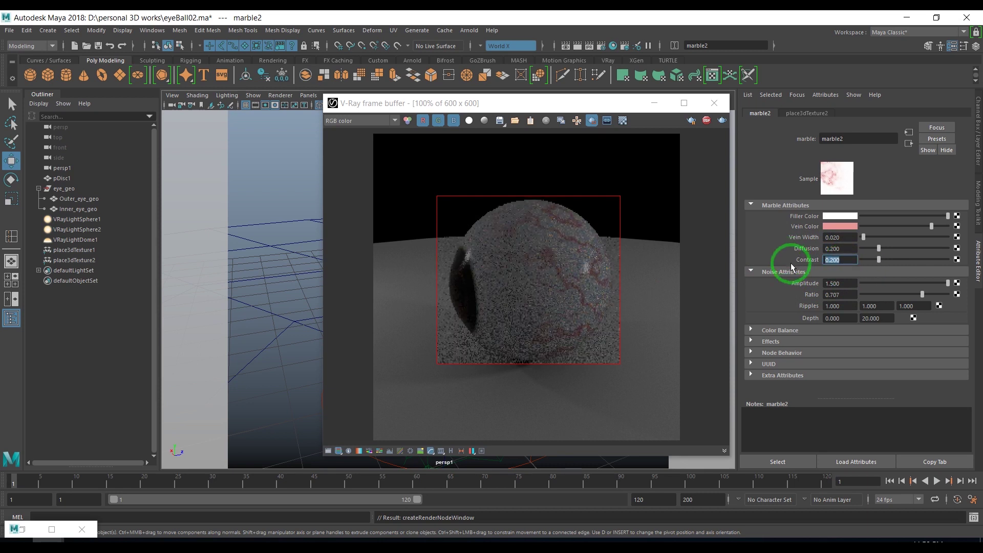
{"action": "left_click", "coordinate": [957, 217]}
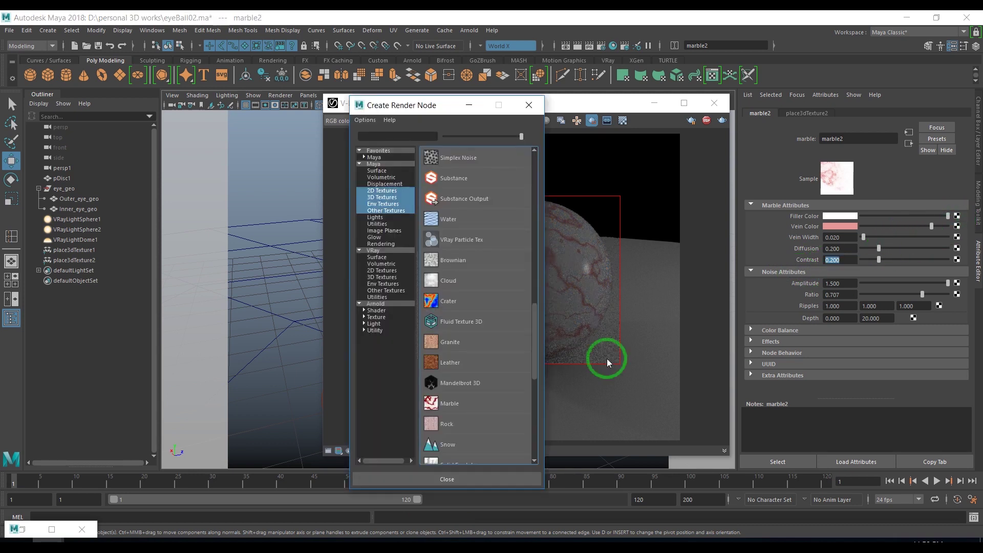
- Create marble3 with its placement rotated 35° on Y and 20° on X
{"action": "left_click", "coordinate": [451, 404]}
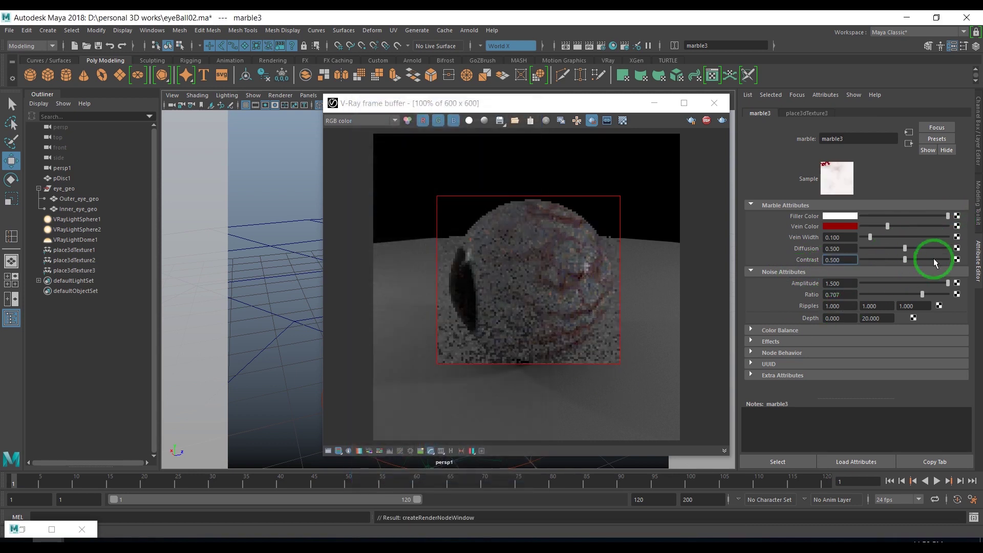
{"action": "left_click", "coordinate": [810, 113]}
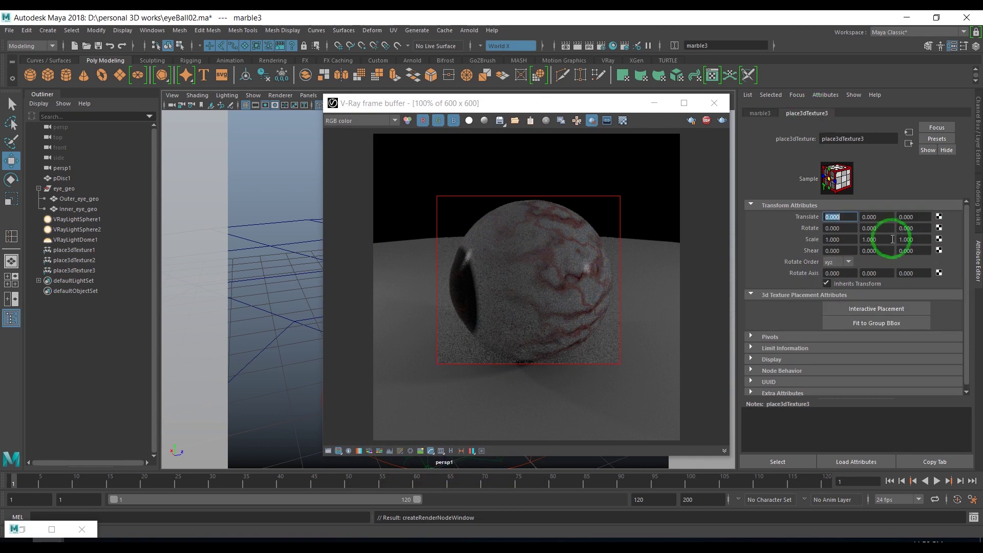
{"action": "left_click", "coordinate": [881, 228]}
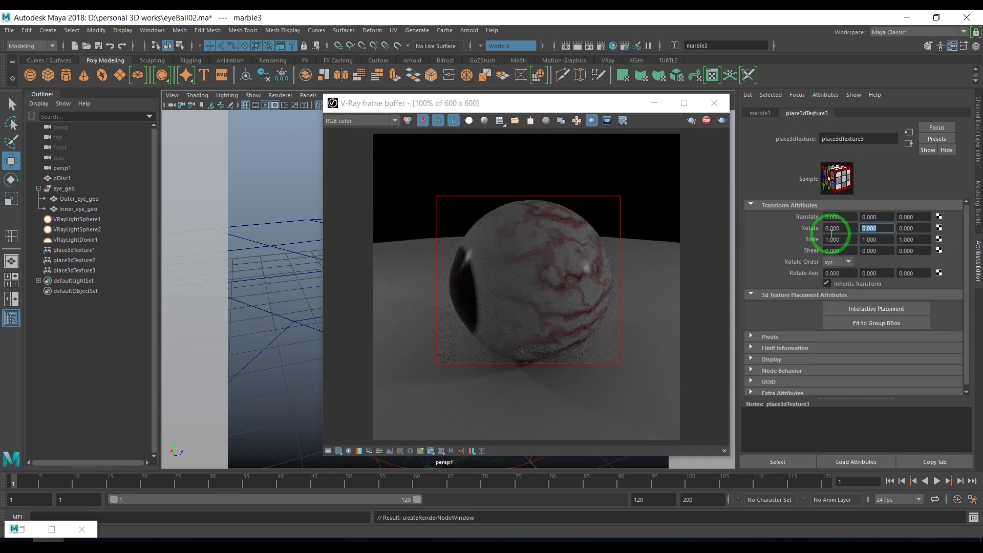
{"action": "type", "text": "35"}
{"action": "key", "text": "Return"}
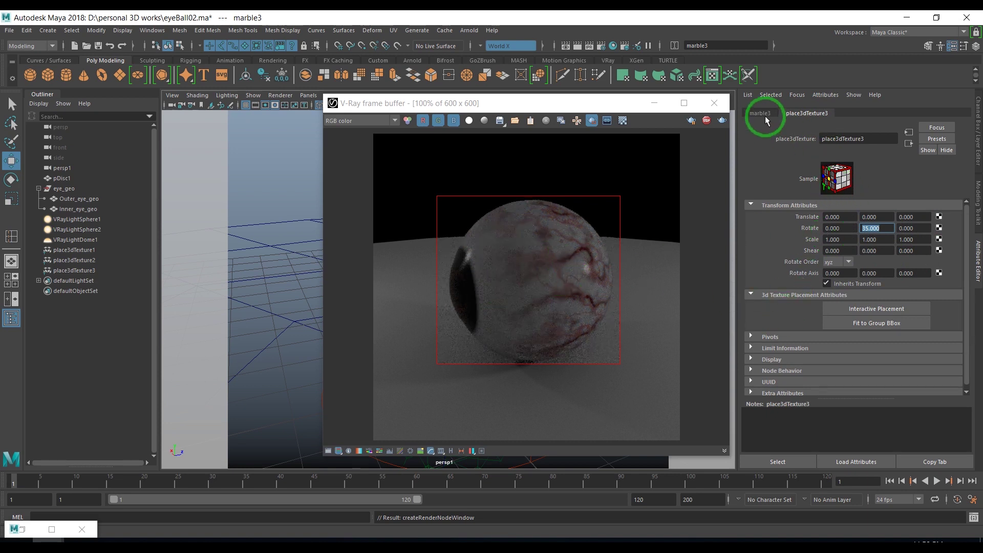
{"action": "left_click", "coordinate": [836, 228]}
{"action": "type", "text": "20"}
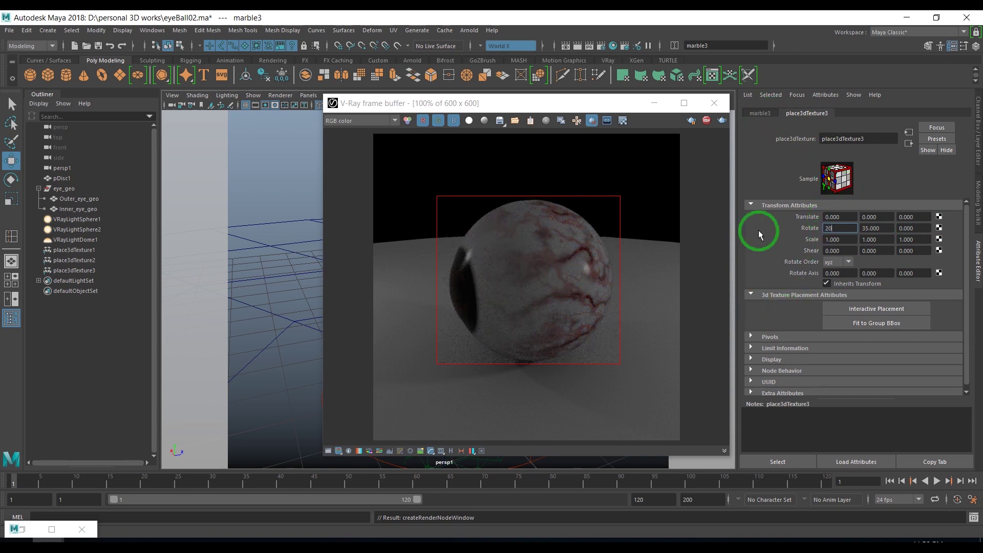
{"action": "key", "text": "Return"}
{"action": "left_click", "coordinate": [763, 111]}
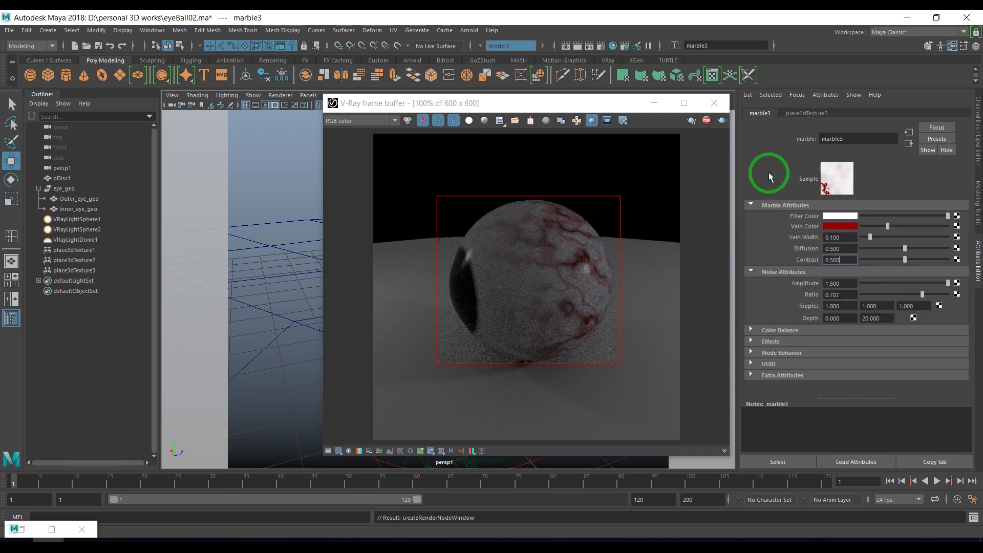
- Give marble3 light pink veins with Vein Width 0.035 and Diffusion 0.861
{"action": "left_click", "coordinate": [841, 226]}
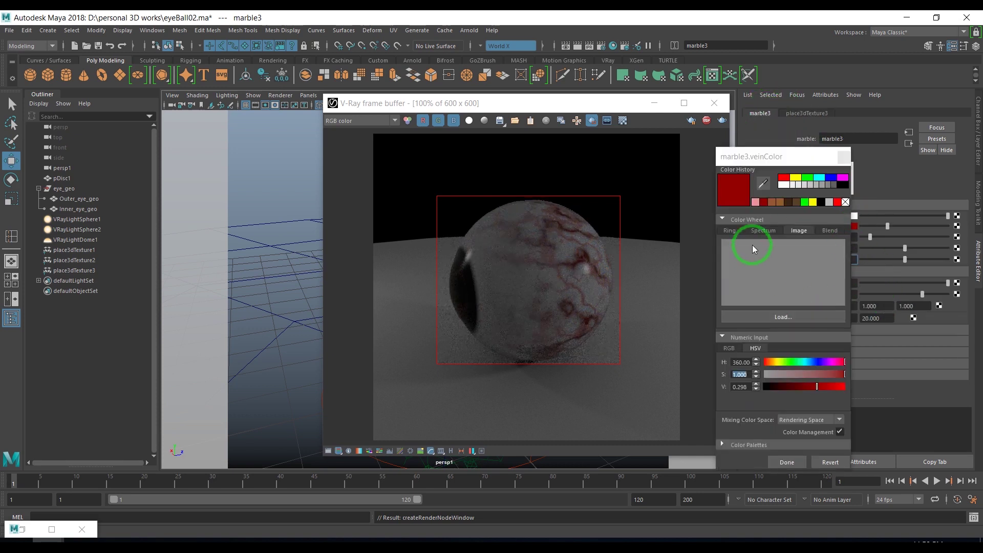
{"action": "left_click", "coordinate": [756, 202]}
{"action": "left_click", "coordinate": [776, 463]}
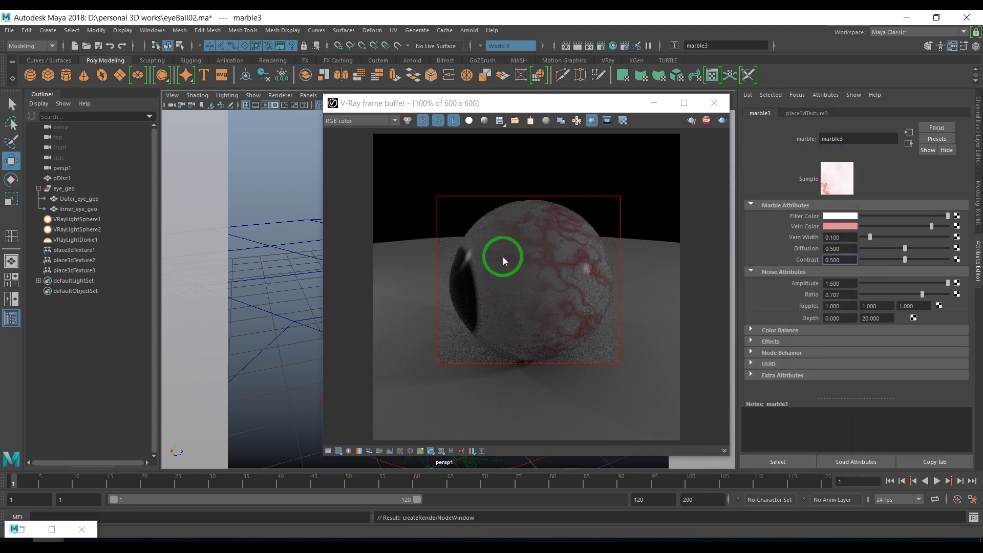
{"action": "left_click", "coordinate": [839, 238]}
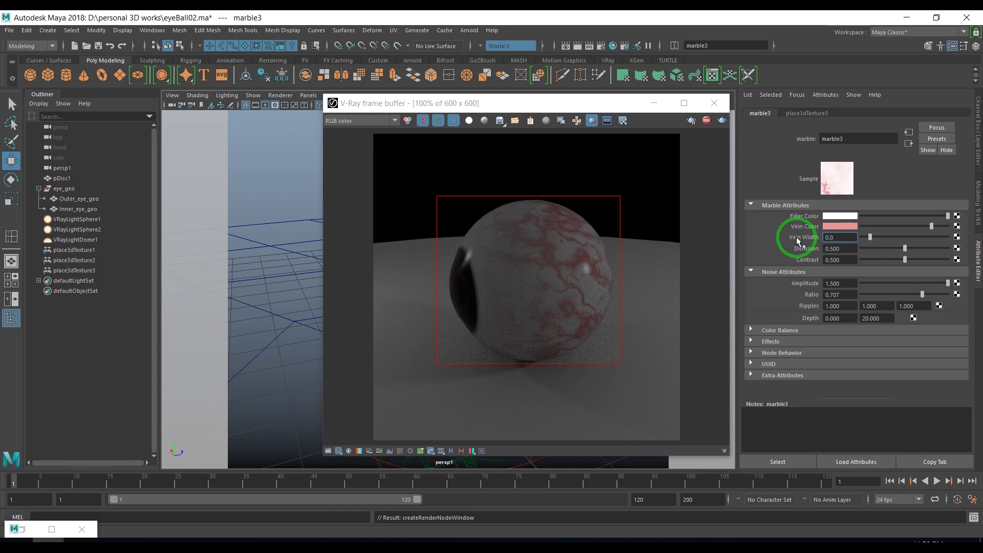
{"action": "type", "text": "35"}
{"action": "key", "text": "Return"}
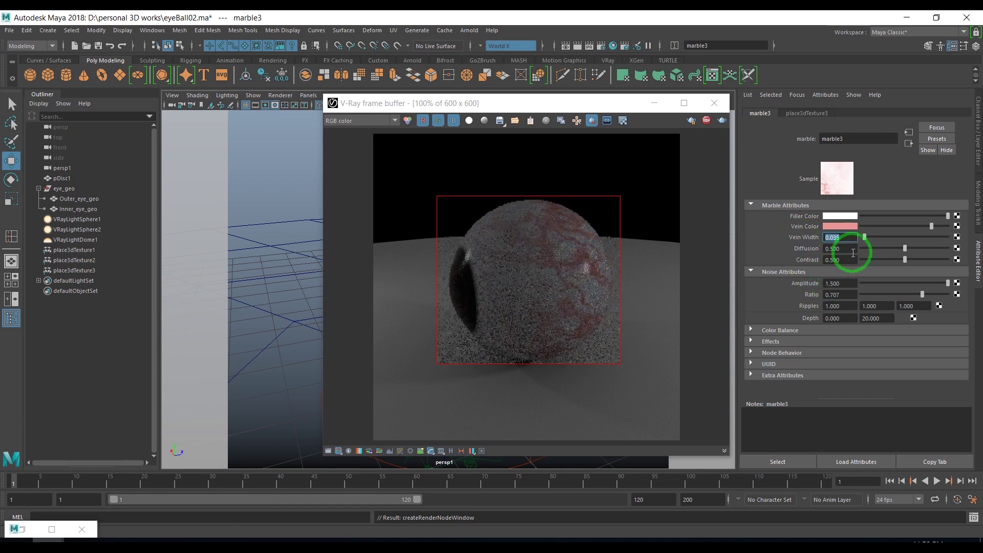
{"action": "left_click_drag", "start_coordinate": [906, 246], "coordinate": [935, 249]}
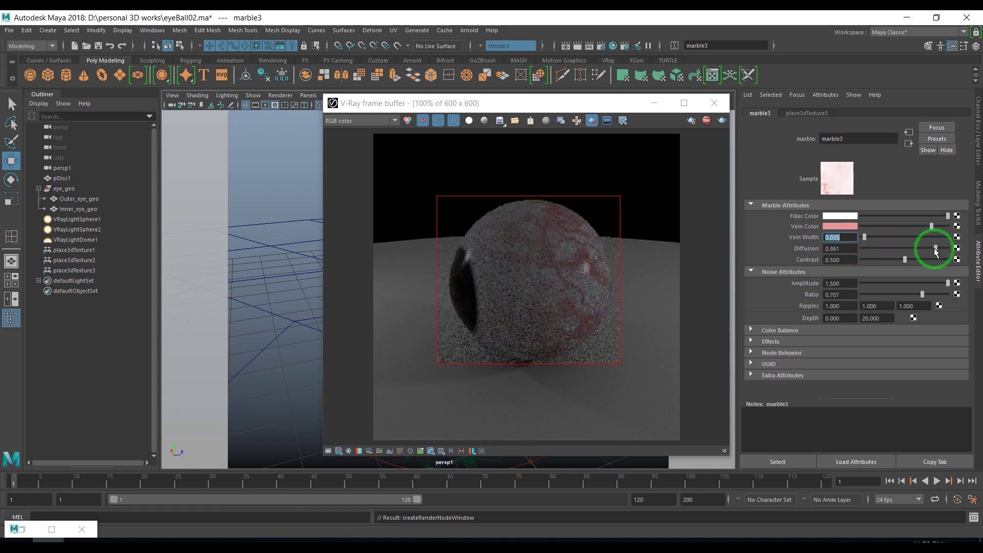
- Set marble3's Filler Color to a less saturated pink from the colour history
{"action": "left_click", "coordinate": [854, 217]}
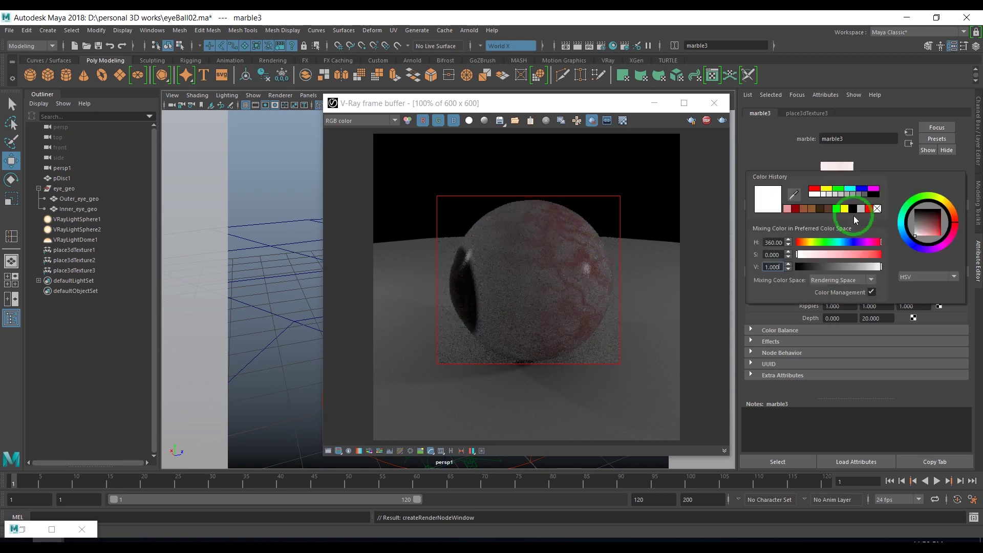
{"action": "left_click", "coordinate": [790, 210]}
{"action": "left_click", "coordinate": [823, 255]}
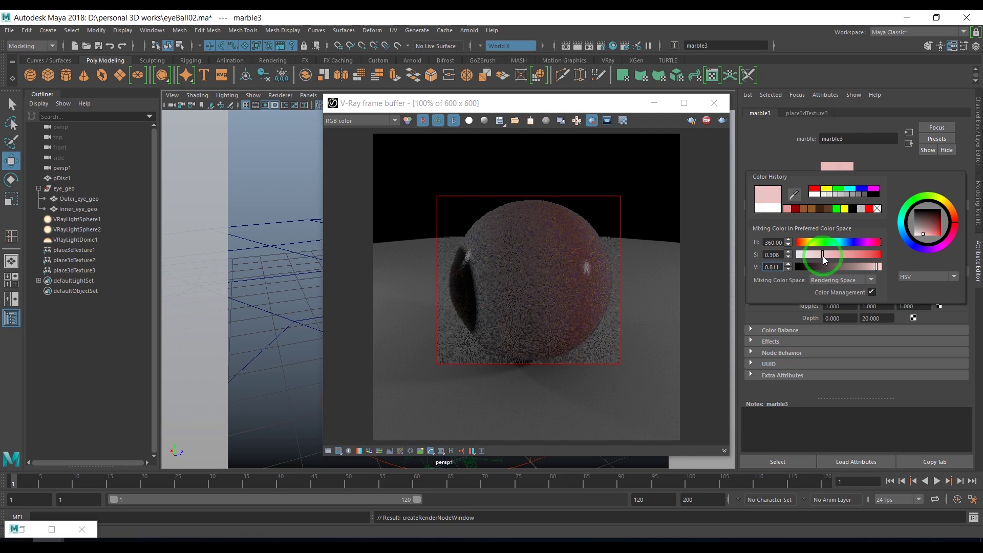
{"action": "left_click_drag", "start_coordinate": [825, 258], "coordinate": [805, 257]}
{"action": "left_click", "coordinate": [810, 259]}
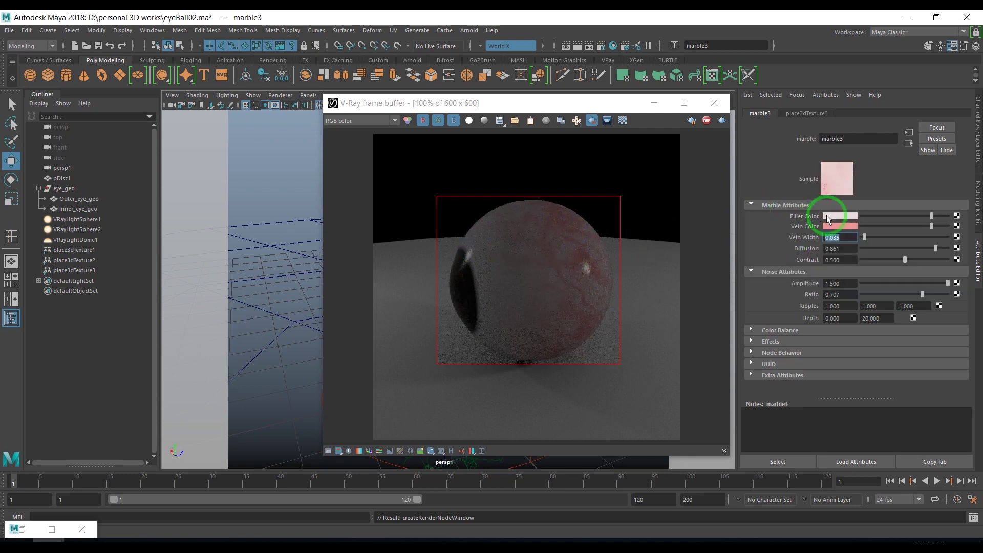
- Refine the filler to a pale warm pink, roughly H 19.459, S 0.236, V 0.811
{"action": "left_click", "coordinate": [826, 216]}
{"action": "left_click_drag", "start_coordinate": [826, 384], "coordinate": [774, 383]}
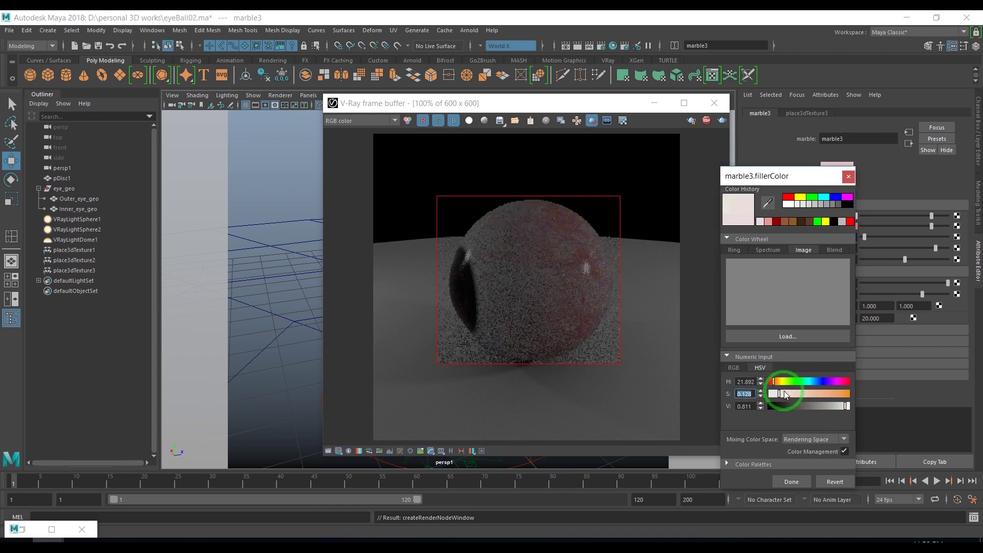
{"action": "type", "text": "0.209"}
{"action": "key", "text": "Return"}
{"action": "left_click_drag", "start_coordinate": [777, 386], "coordinate": [776, 387]}
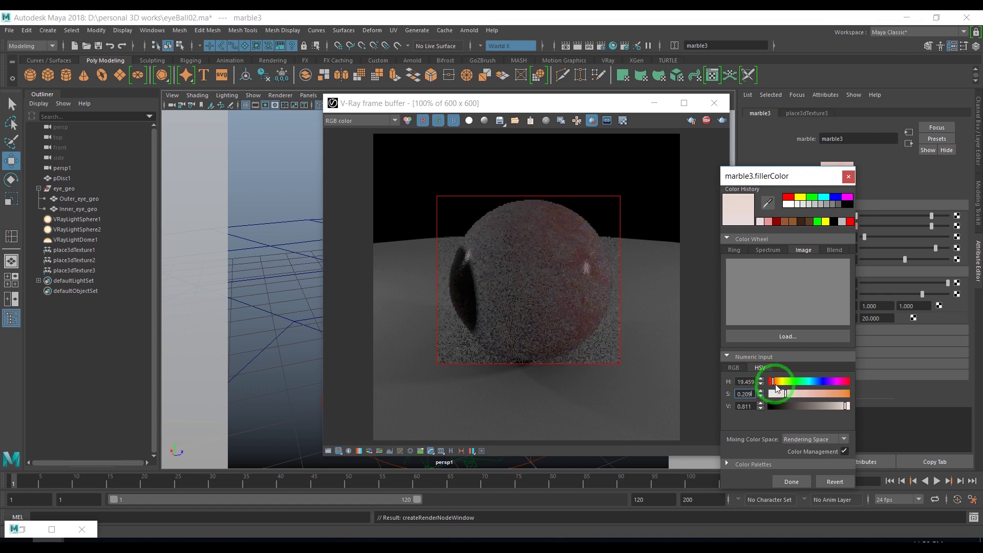
{"action": "left_click", "coordinate": [795, 395]}
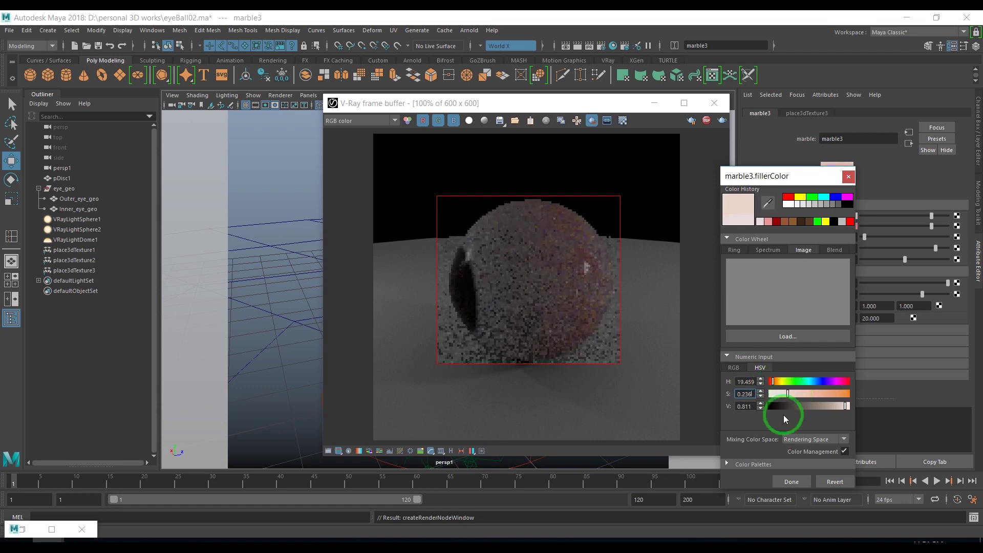
{"action": "left_click", "coordinate": [791, 481]}
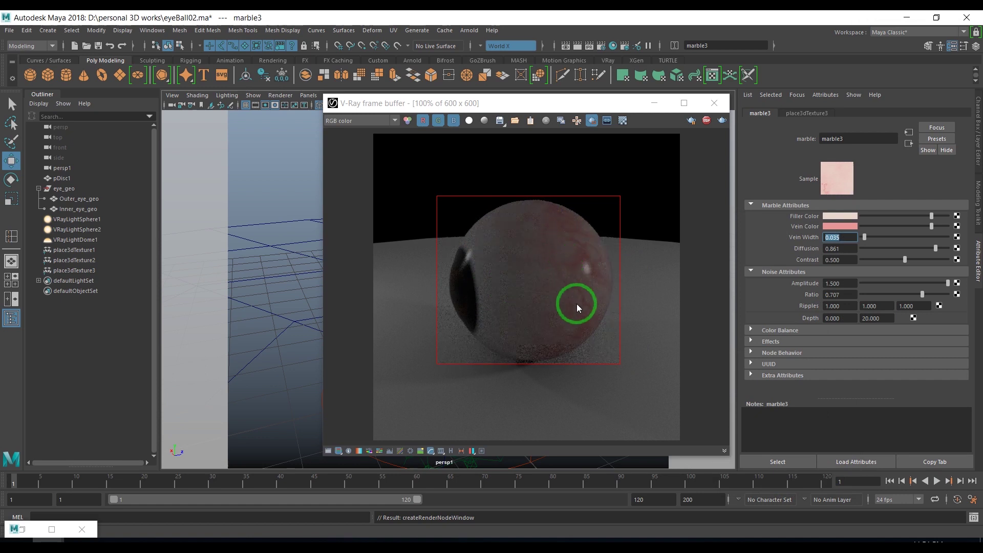
{"action": "scroll", "coordinate": [576, 303], "scroll_direction": "up", "scroll_amount": 1}
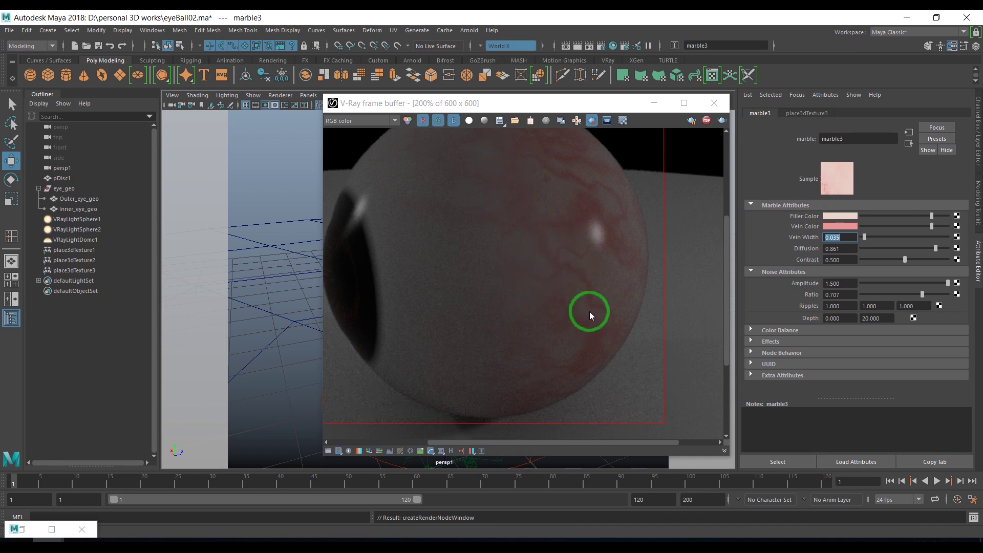
- On ramp2, move the pink stop to 0.605, use Exponential Up, and push the black stop right
{"action": "left_click", "coordinate": [909, 143]}
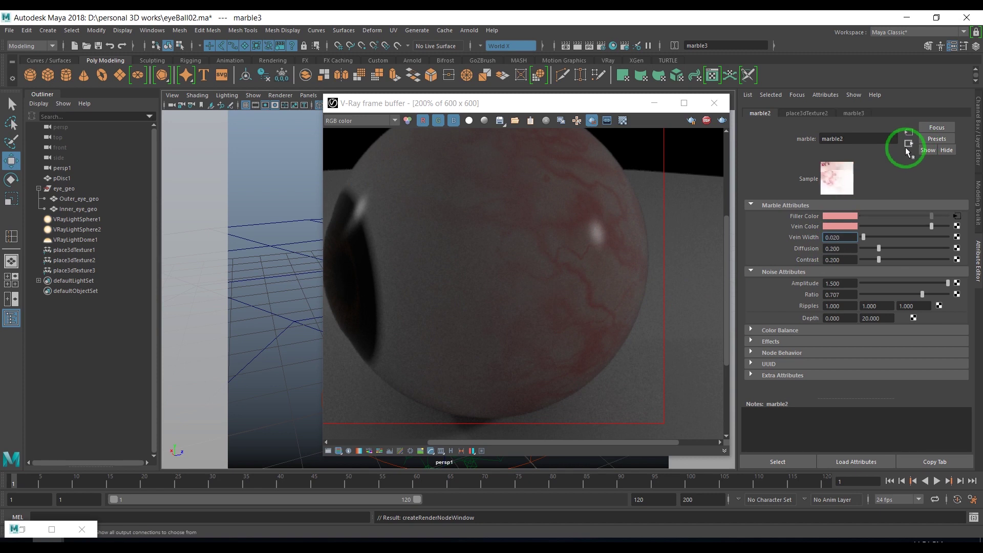
{"action": "left_click", "coordinate": [908, 145]}
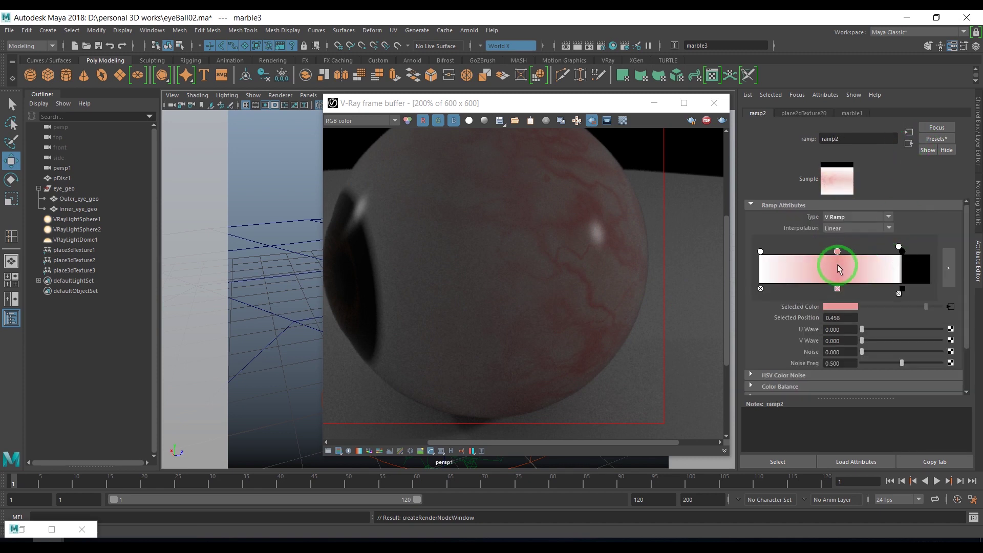
{"action": "left_click_drag", "start_coordinate": [838, 251], "coordinate": [863, 252]}
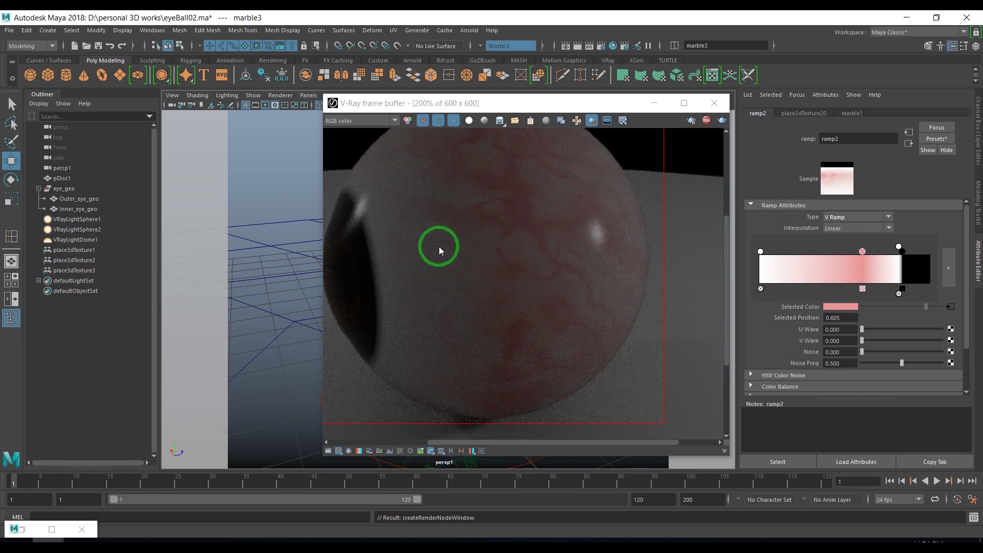
{"action": "left_click", "coordinate": [832, 228]}
{"action": "left_click", "coordinate": [834, 261]}
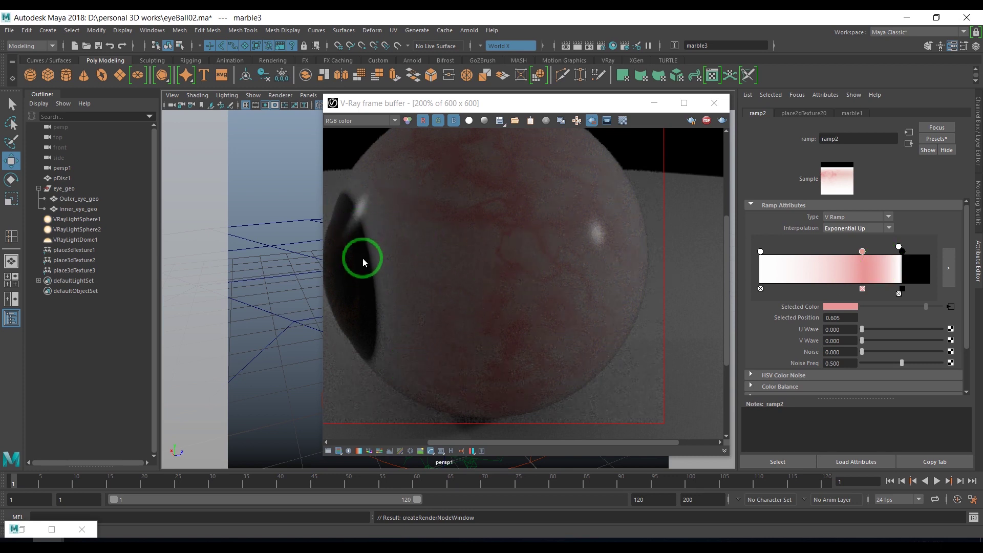
{"action": "left_click_drag", "start_coordinate": [903, 251], "coordinate": [908, 253]}
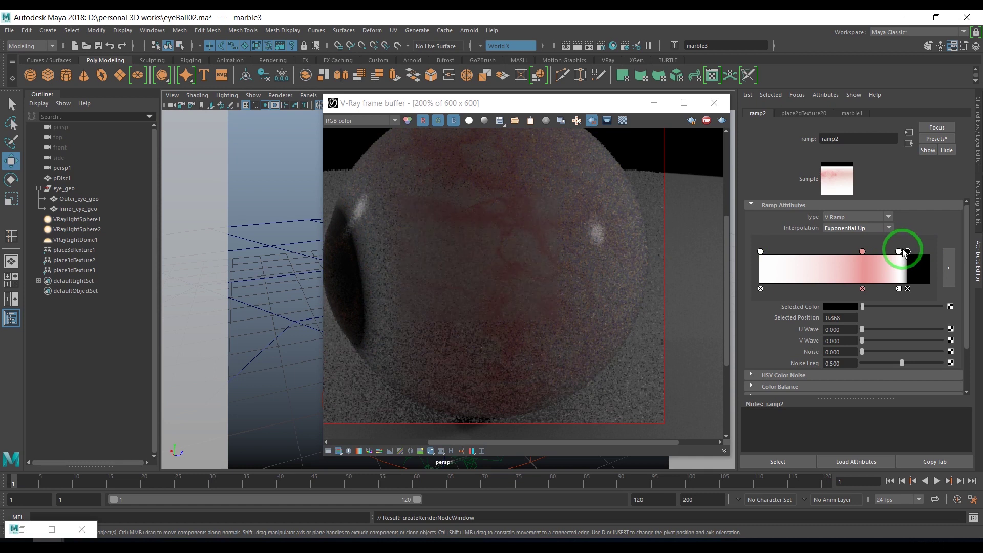
- Tint ramp2's white stop a darker lilac, hue around 293
{"action": "left_click_drag", "start_coordinate": [899, 252], "coordinate": [902, 250]}
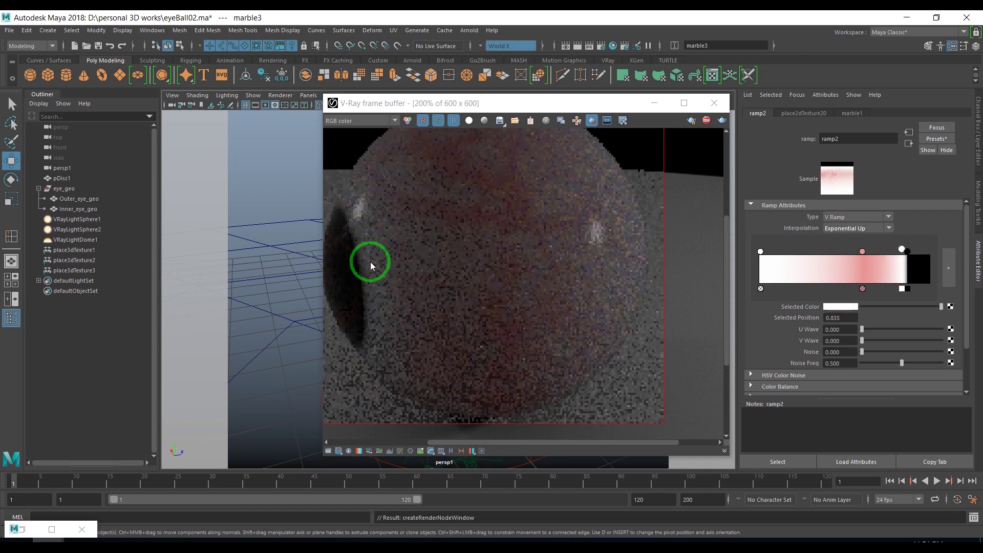
{"action": "left_click", "coordinate": [840, 308]}
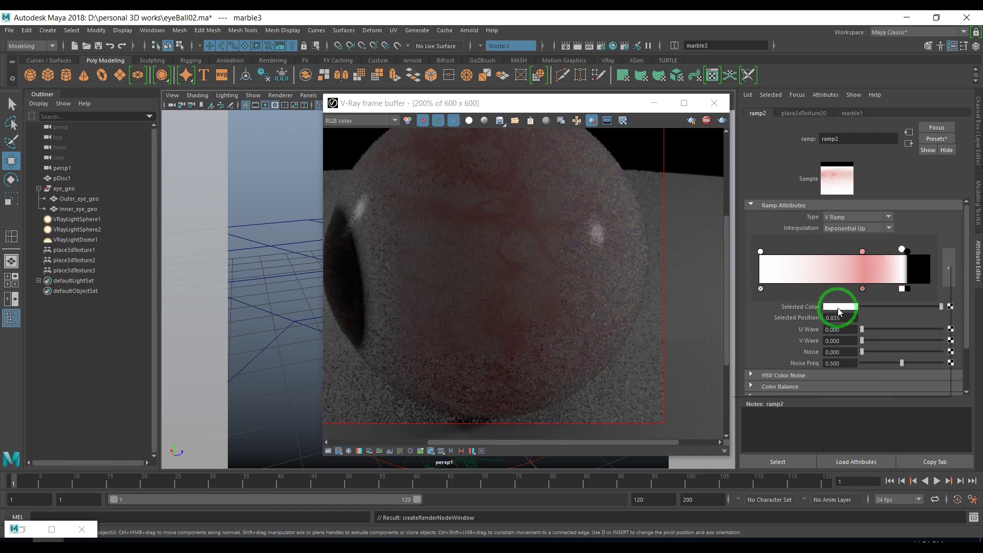
{"action": "left_click", "coordinate": [773, 301]}
{"action": "left_click", "coordinate": [789, 334]}
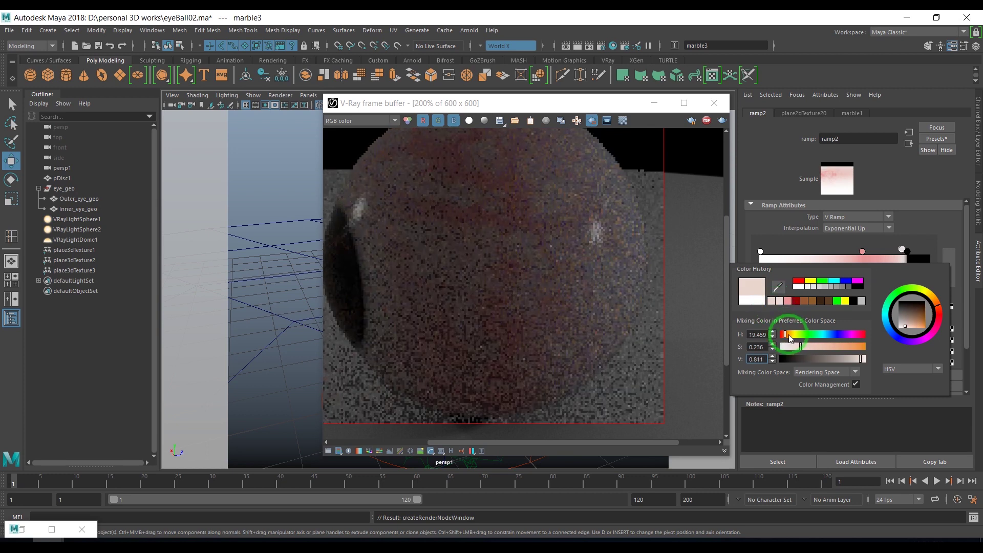
{"action": "left_click_drag", "start_coordinate": [789, 334], "coordinate": [791, 334]}
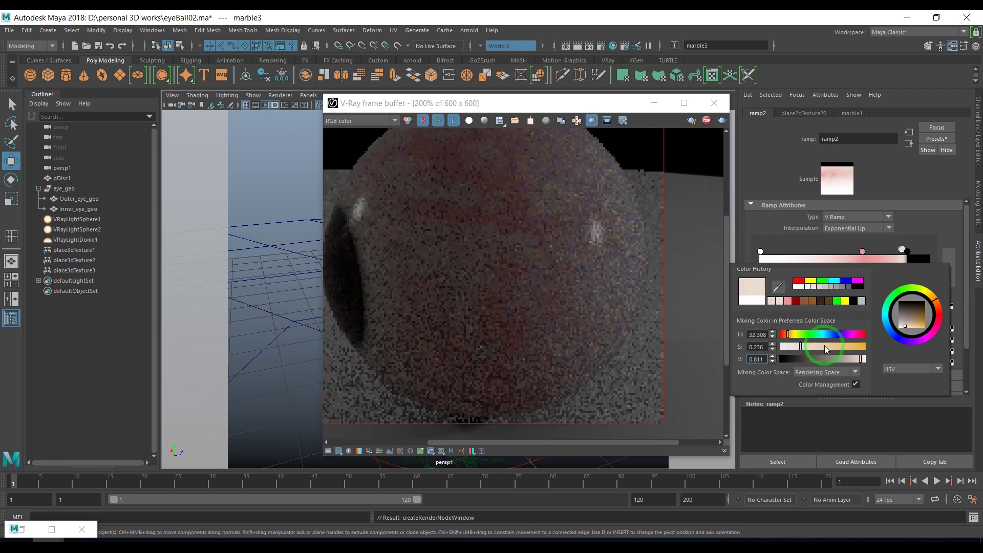
{"action": "left_click", "coordinate": [791, 333]}
{"action": "left_click_drag", "start_coordinate": [791, 334], "coordinate": [847, 336]}
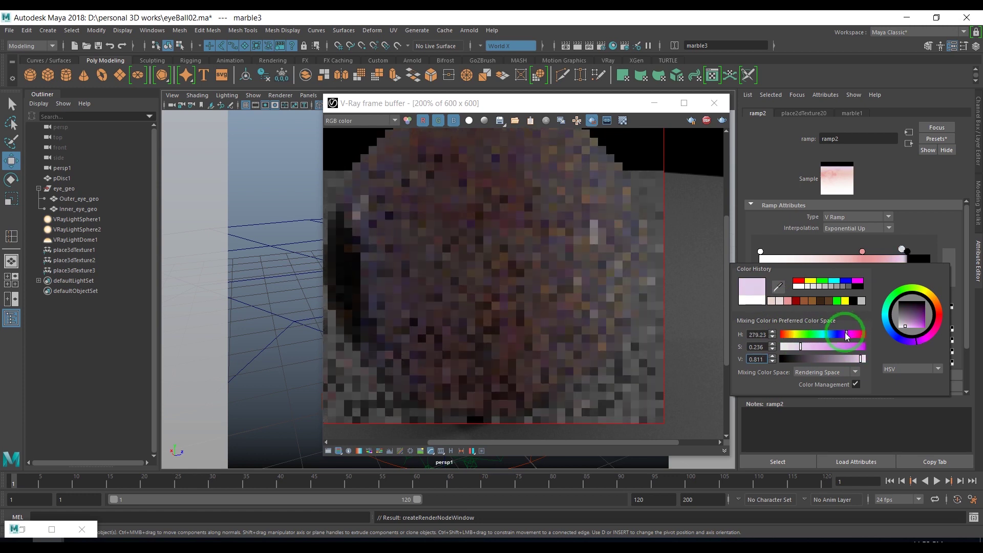
{"action": "left_click_drag", "start_coordinate": [847, 336], "coordinate": [852, 334]}
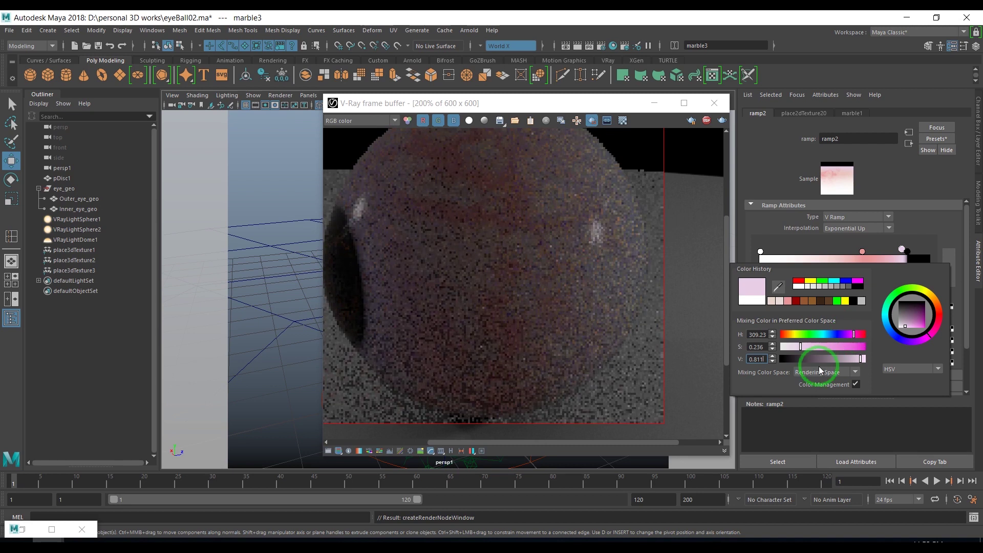
{"action": "left_click", "coordinate": [846, 360]}
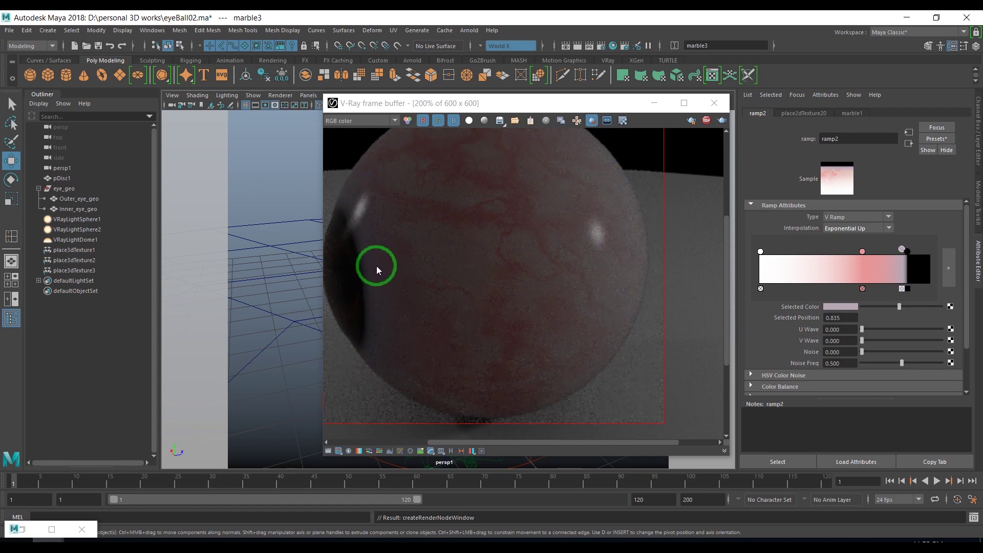
- Slide the lilac ramp2 stop to position 0.862
{"action": "left_click", "coordinate": [867, 294]}
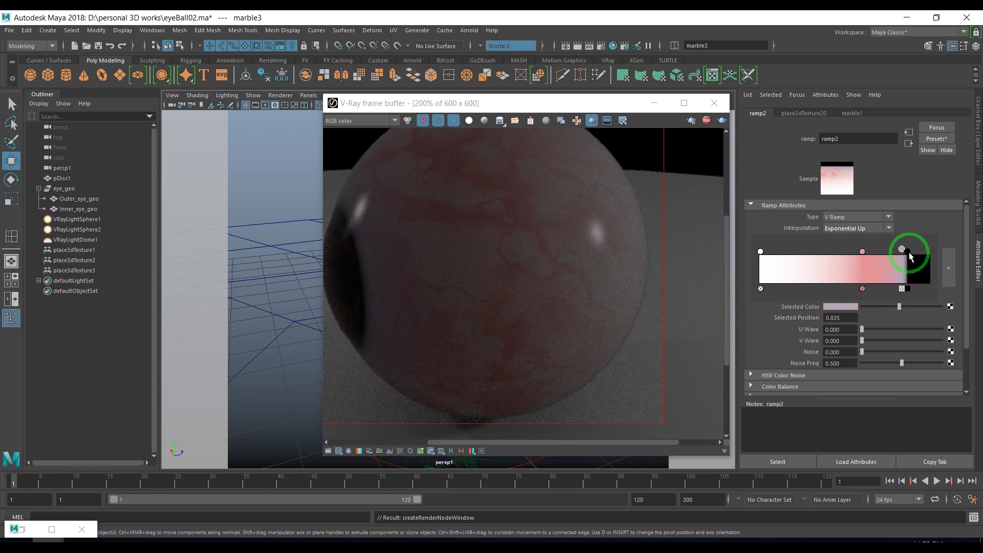
{"action": "left_click_drag", "start_coordinate": [907, 252], "coordinate": [907, 251]}
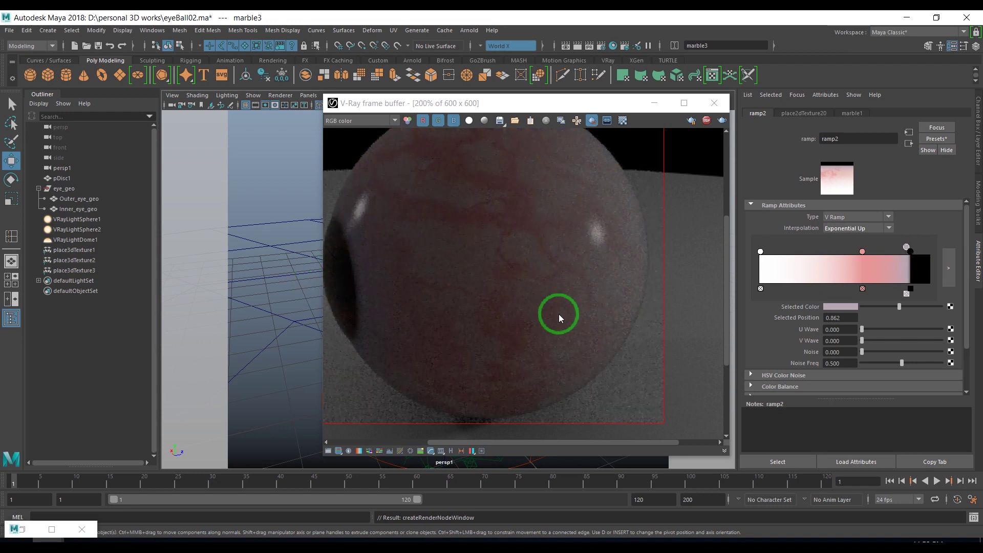
{"action": "scroll", "coordinate": [559, 314], "scroll_direction": "down", "scroll_amount": 1}
{"action": "scroll", "coordinate": [557, 317], "scroll_direction": "up", "scroll_amount": 1}
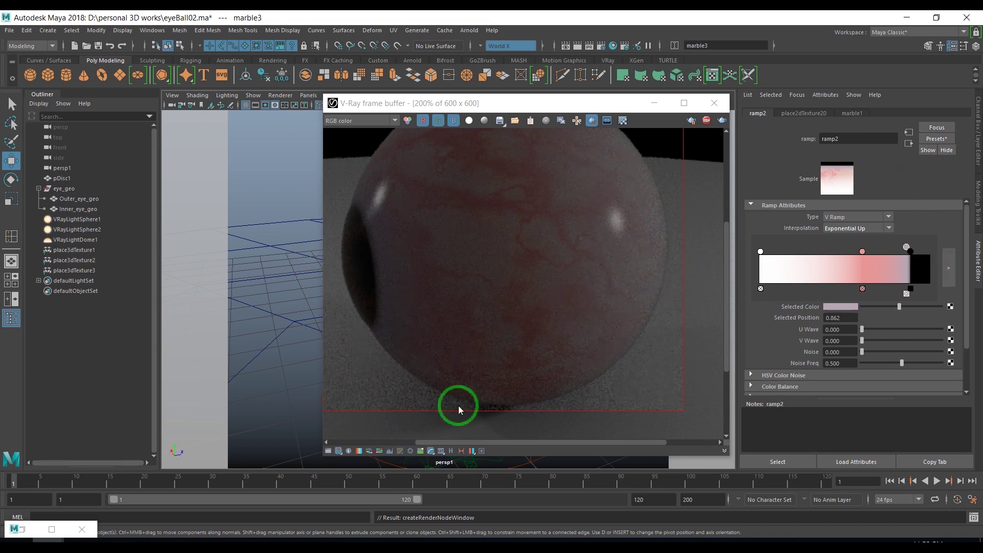
{"action": "left_click", "coordinate": [22, 531]}
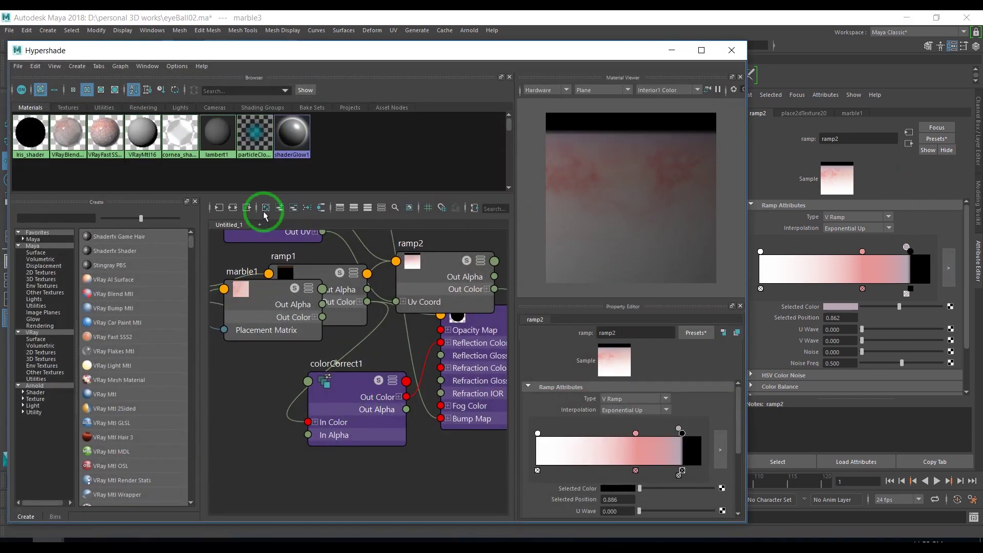
- Frame the eye network around ramp2 and select VRayFastSSS2Mtl1 to show its settings
{"action": "left_click_drag", "start_coordinate": [74, 150], "coordinate": [304, 310]}
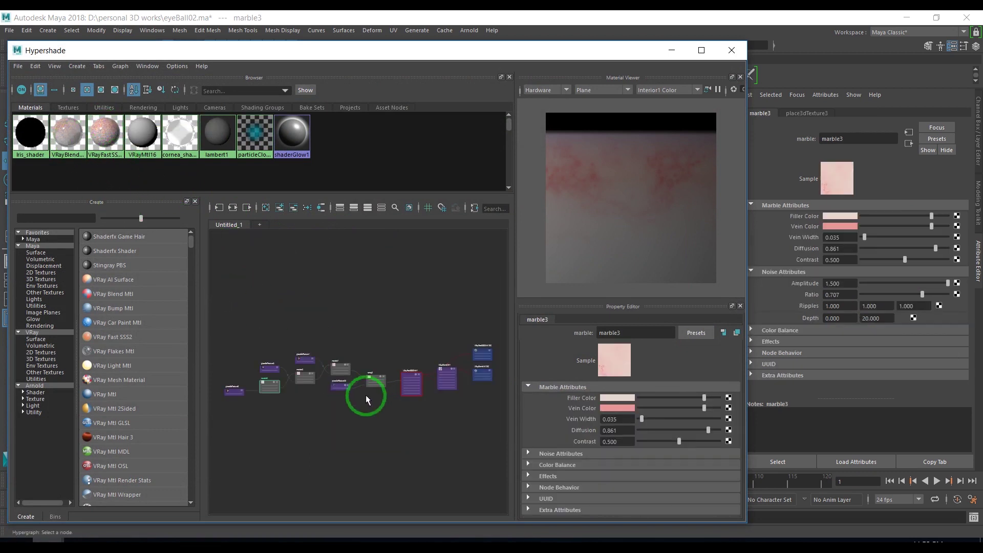
{"action": "scroll", "coordinate": [366, 395], "scroll_direction": "up", "scroll_amount": 5}
{"action": "mouse_move", "coordinate": [341, 398]}
{"action": "middle_mouse_down", "text": "alt"}
{"action": "mouse_move", "coordinate": [454, 376]}
{"action": "mouse_move", "coordinate": [436, 351]}
{"action": "mouse_move", "coordinate": [314, 377]}
{"action": "middle_mouse_up", "text": "alt"}
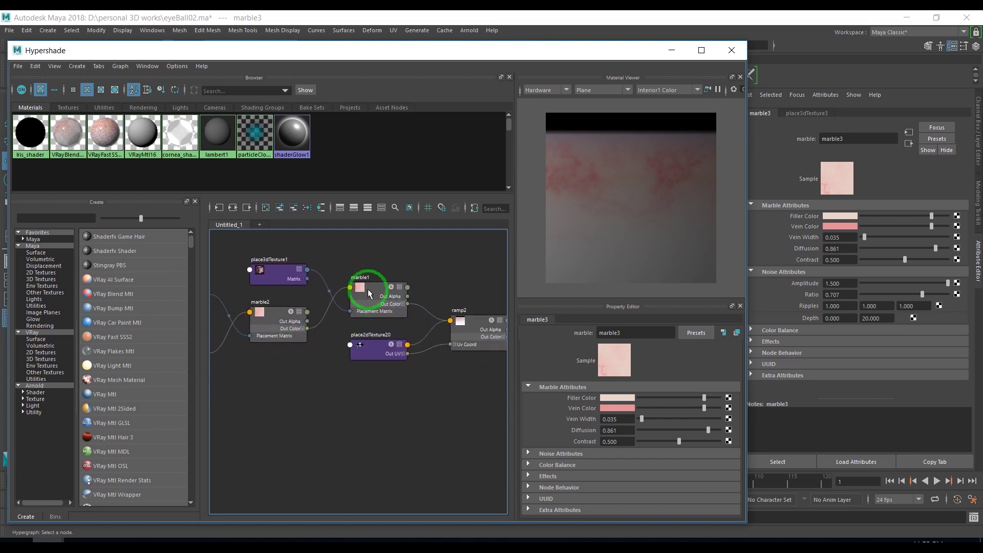
{"action": "middle_click_drag", "start_coordinate": [369, 292], "coordinate": [329, 369], "text": "alt"}
{"action": "mouse_move", "coordinate": [371, 318]}
{"action": "middle_mouse_down", "text": "alt"}
{"action": "mouse_move", "coordinate": [305, 387]}
{"action": "mouse_move", "coordinate": [373, 377]}
{"action": "middle_mouse_up", "text": "alt"}
{"action": "scroll", "coordinate": [369, 373], "scroll_direction": "up", "scroll_amount": 2}
{"action": "scroll", "coordinate": [362, 367], "scroll_direction": "up", "scroll_amount": 2}
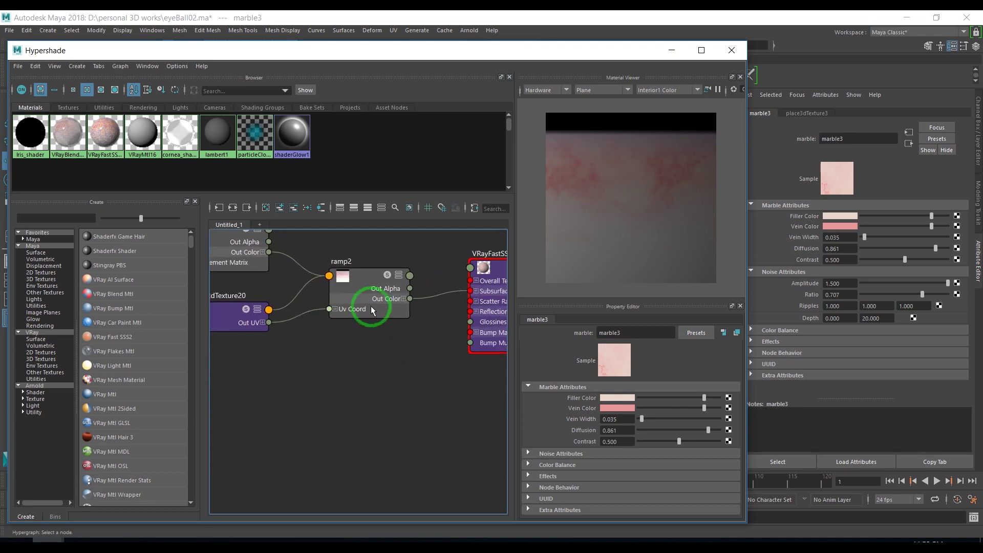
{"action": "left_click", "coordinate": [357, 279]}
{"action": "middle_click_drag", "start_coordinate": [437, 385], "coordinate": [357, 378], "text": "alt"}
{"action": "left_click", "coordinate": [409, 290]}
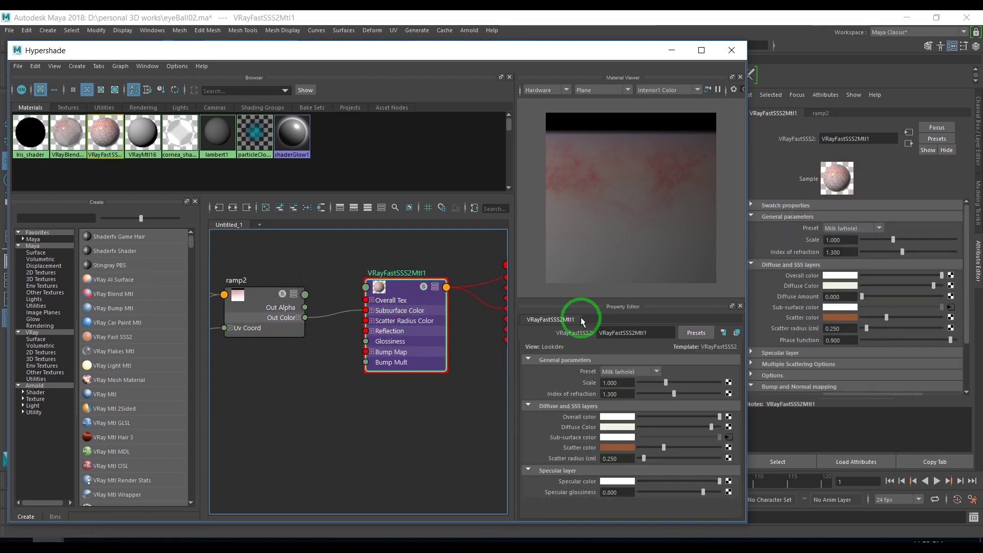
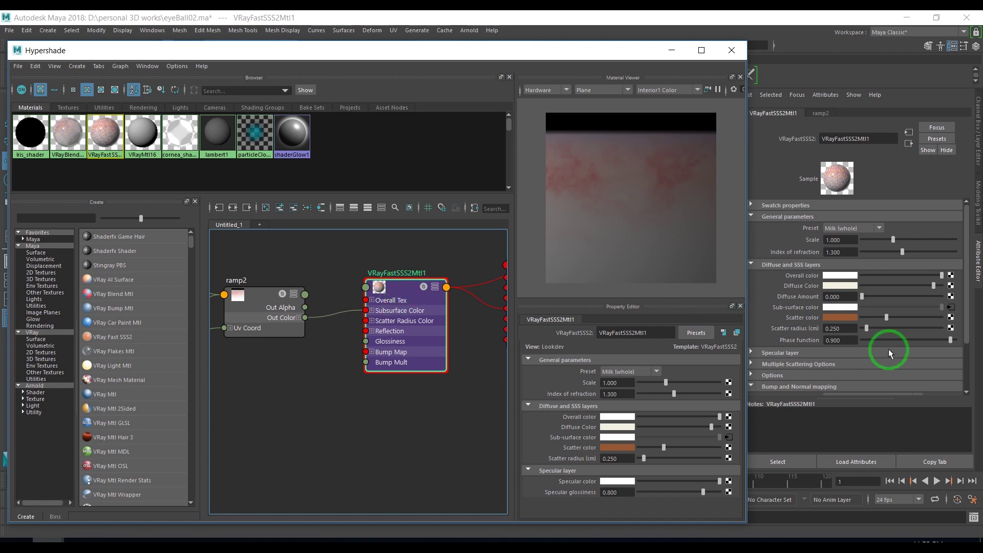
- Connect ramp2 as VRayFastSSS2Mtl1's Bump Map and set Bump Mult to -1
{"action": "scroll", "coordinate": [801, 361], "scroll_direction": "down", "scroll_amount": 1}
{"action": "scroll", "coordinate": [799, 363], "scroll_direction": "down", "scroll_amount": 1}
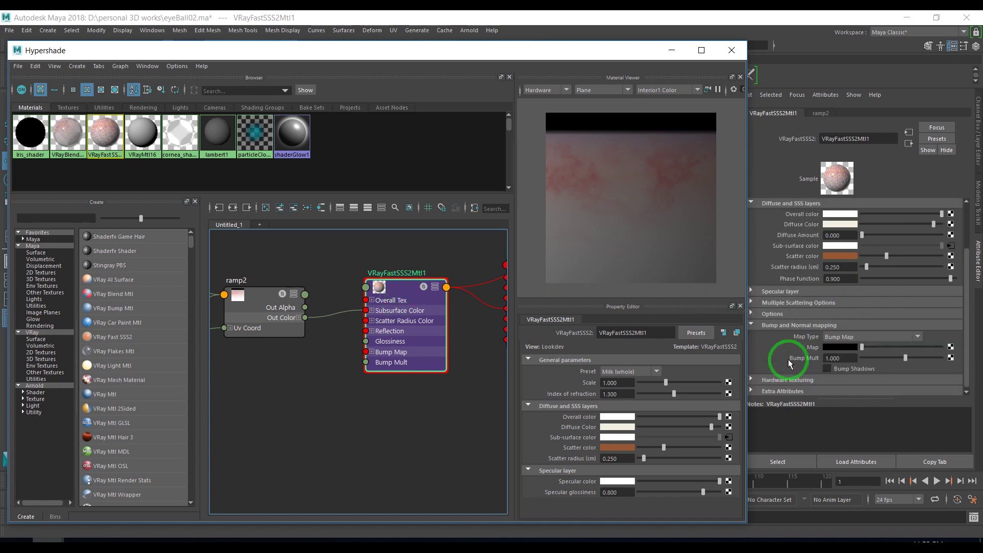
{"action": "middle_click_drag", "start_coordinate": [245, 300], "coordinate": [821, 353]}
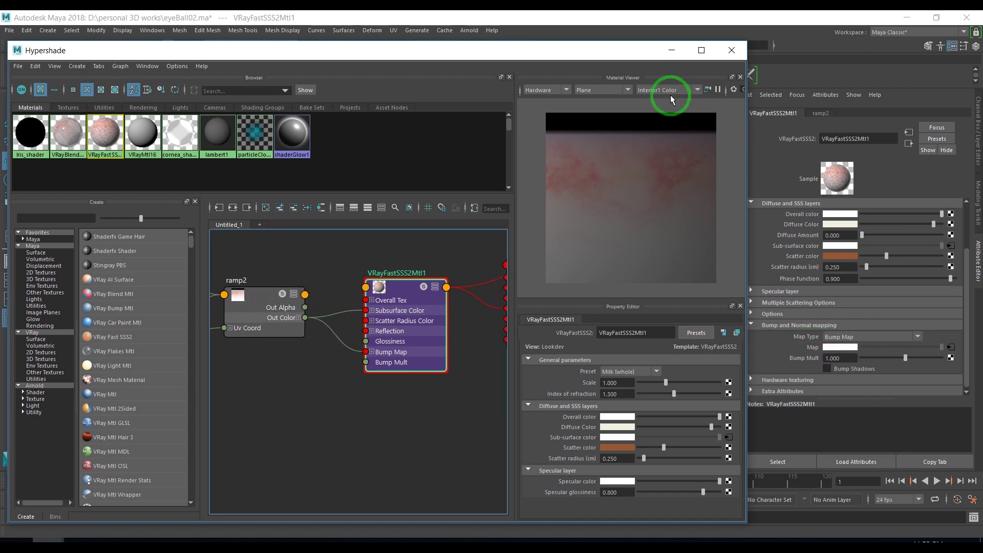
{"action": "left_click", "coordinate": [672, 51]}
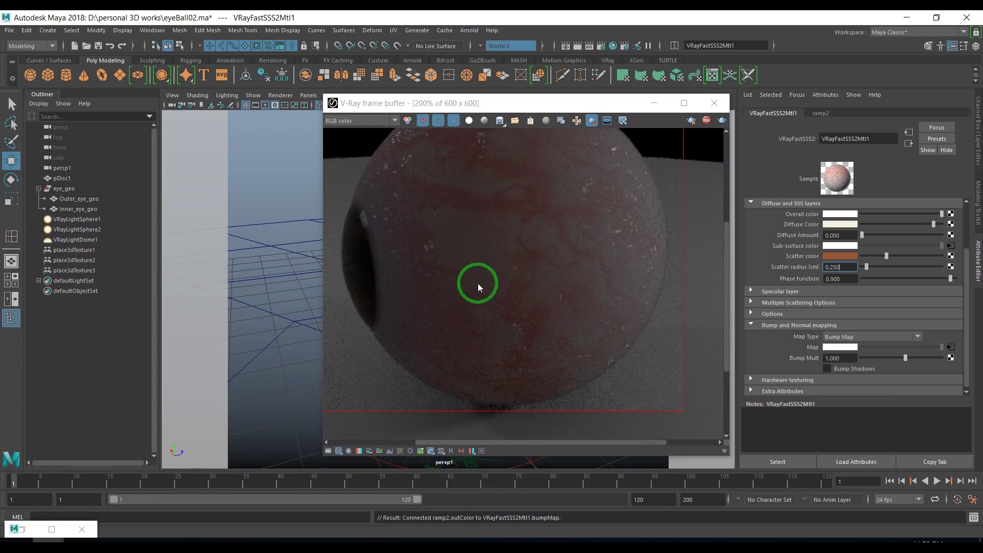
{"action": "left_click_drag", "start_coordinate": [848, 359], "coordinate": [791, 353]}
{"action": "type", "text": "-1"}
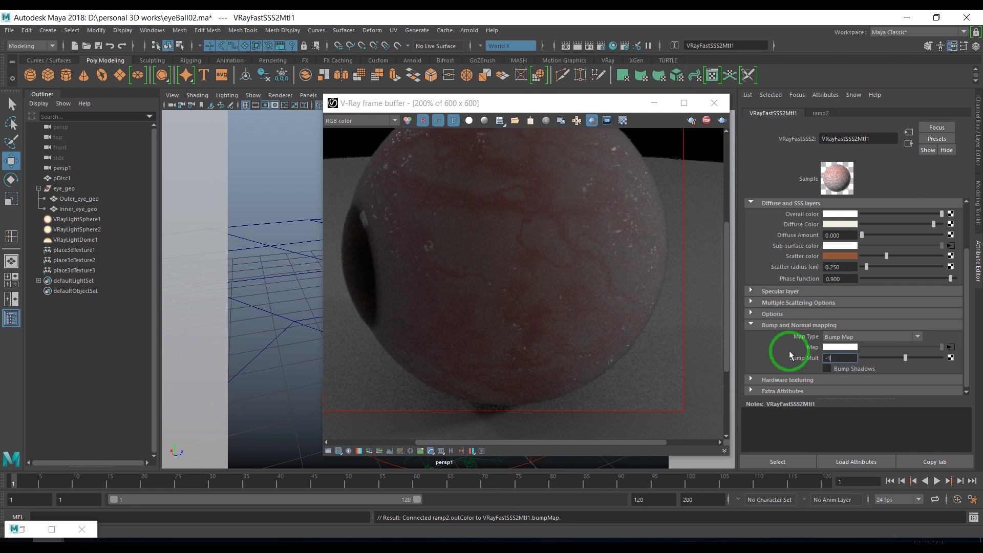
{"action": "key", "text": "Return"}
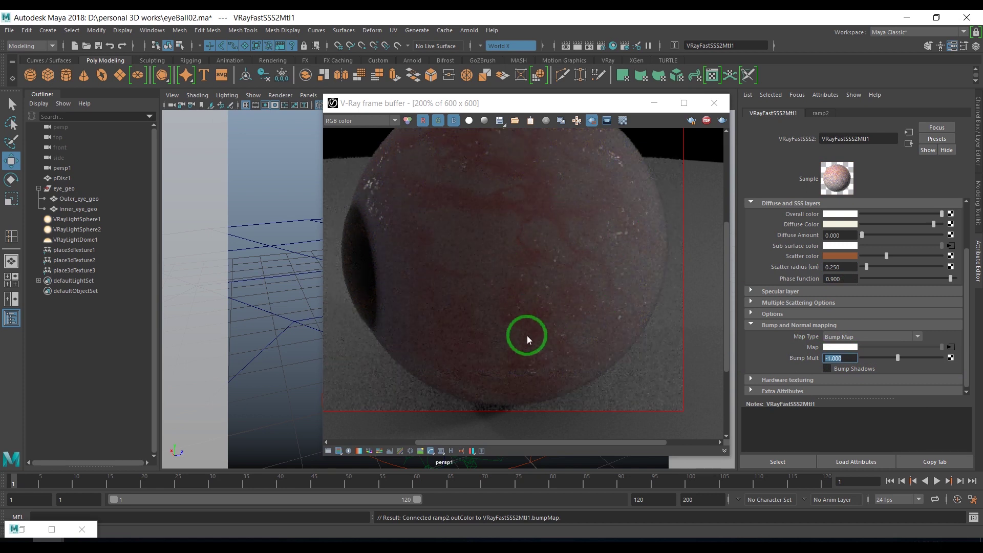
- Expand the material's Specular layer settings
{"action": "scroll", "coordinate": [545, 305], "scroll_direction": "down", "scroll_amount": 2}
{"action": "scroll", "coordinate": [542, 308], "scroll_direction": "up", "scroll_amount": 2}
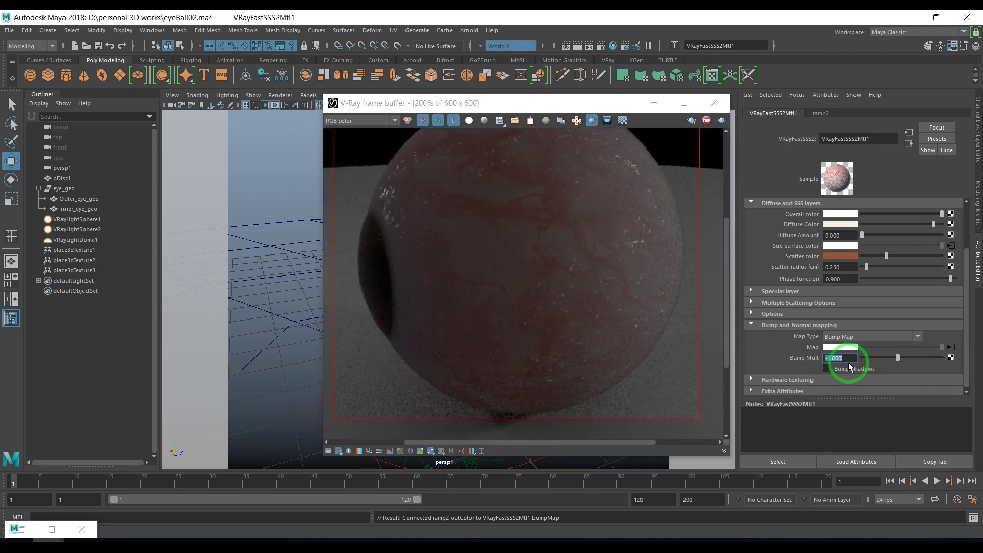
{"action": "left_click", "coordinate": [794, 291]}
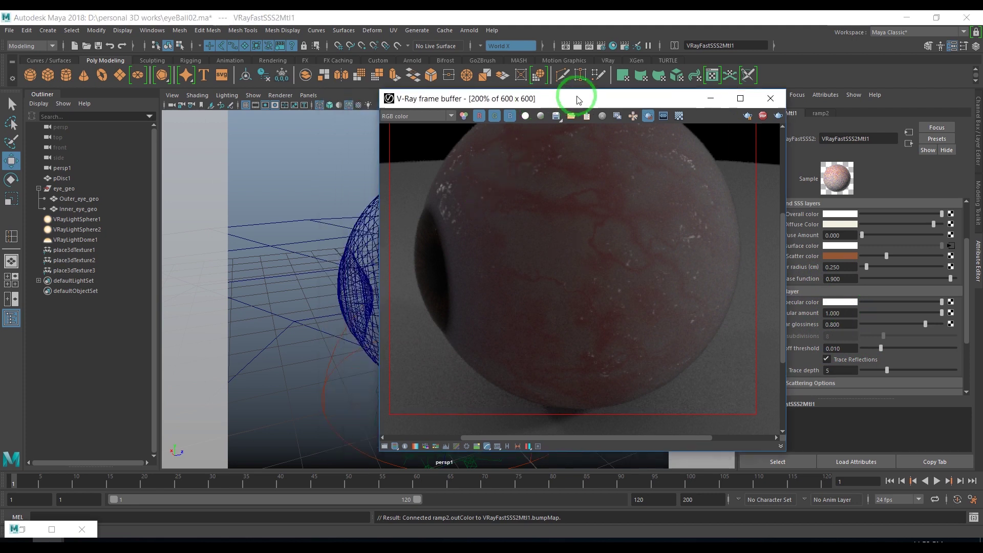
- Stop the render, select persp1 and unlock its translate-through-scale channels
{"action": "left_click_drag", "start_coordinate": [476, 110], "coordinate": [562, 152]}
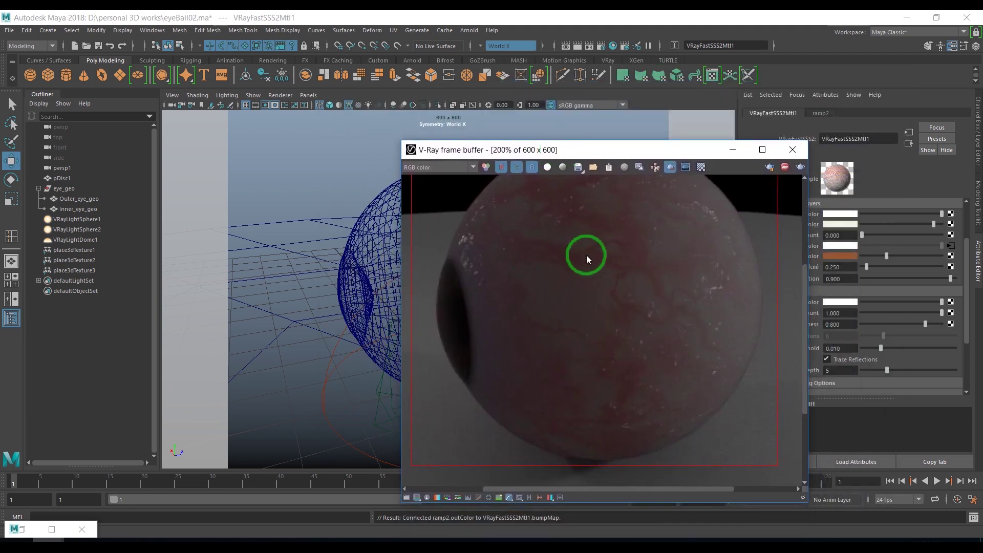
{"action": "double_click", "coordinate": [586, 255]}
{"action": "left_click_drag", "start_coordinate": [631, 156], "coordinate": [727, 148]}
{"action": "left_click", "coordinate": [876, 161]}
{"action": "left_click", "coordinate": [171, 105]}
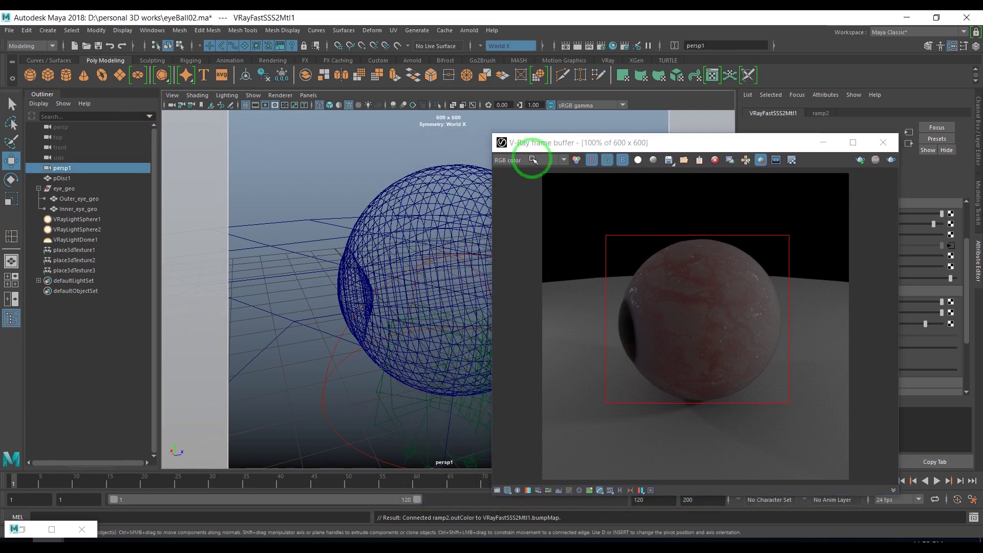
{"action": "left_click_drag", "start_coordinate": [648, 143], "coordinate": [538, 264]}
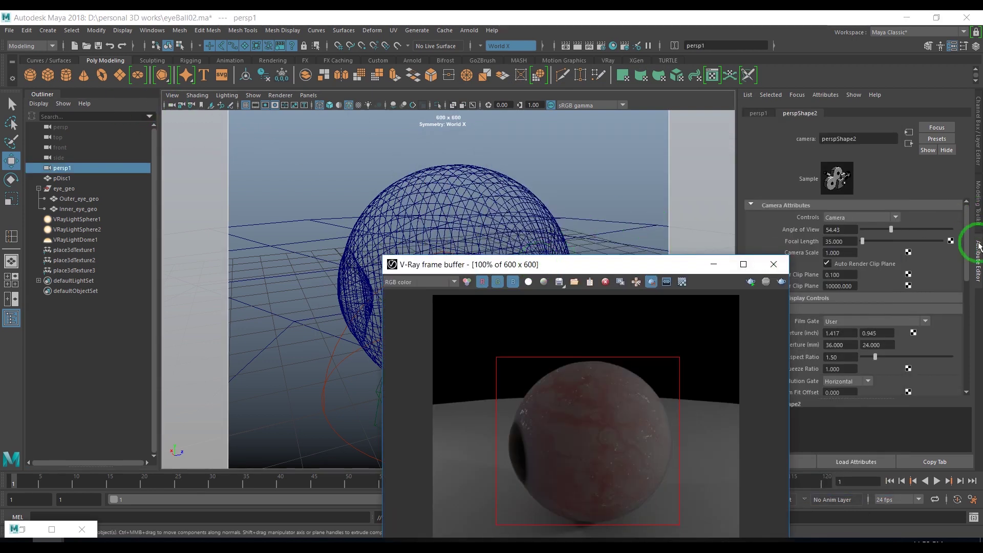
{"action": "left_click", "coordinate": [978, 130]}
{"action": "left_click_drag", "start_coordinate": [917, 125], "coordinate": [916, 193]}
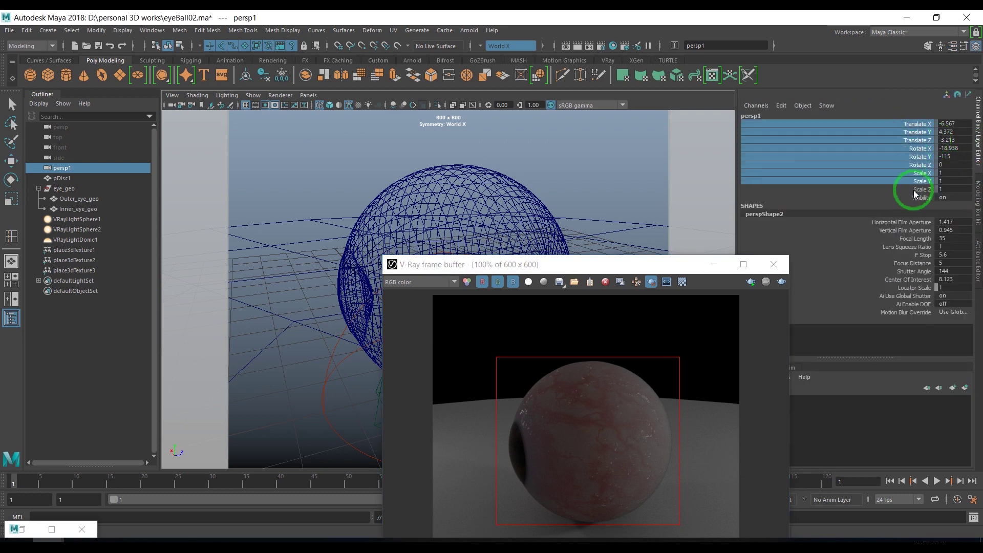
{"action": "right_click", "coordinate": [913, 171]}
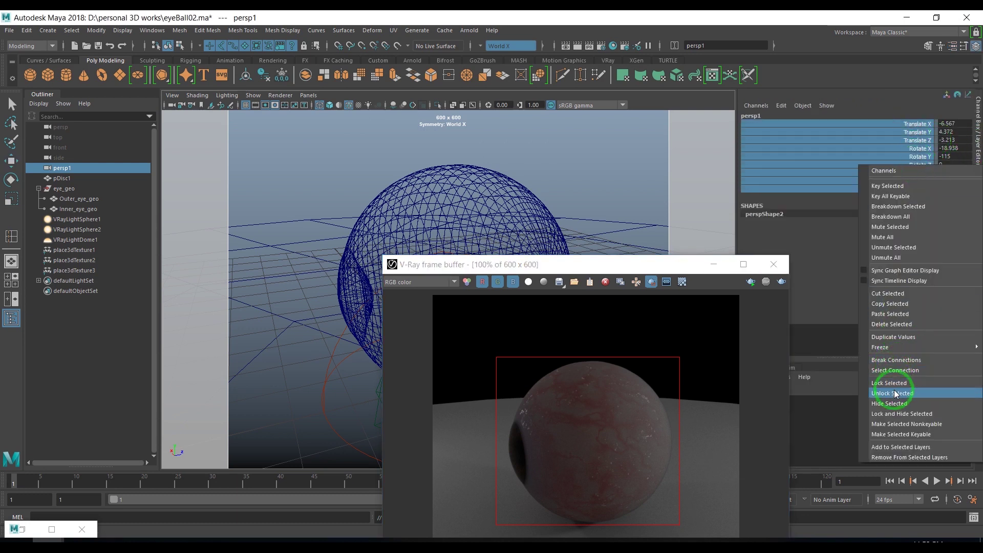
{"action": "left_click", "coordinate": [895, 393]}
- Tumble persp1 to frame the eyeball and unlock its channels again
{"action": "mouse_move", "coordinate": [643, 268]}
{"action": "left_mouse_down"}
{"action": "mouse_move", "coordinate": [816, 304]}
{"action": "mouse_move", "coordinate": [851, 301]}
{"action": "left_mouse_up"}
{"action": "left_click_drag", "start_coordinate": [423, 268], "coordinate": [461, 266], "text": "alt"}
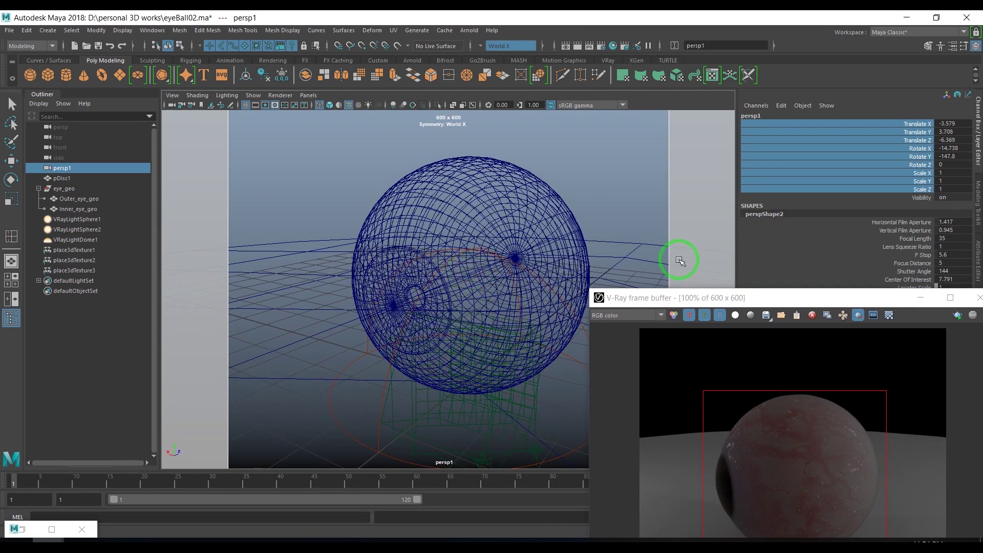
{"action": "right_click", "coordinate": [896, 162]}
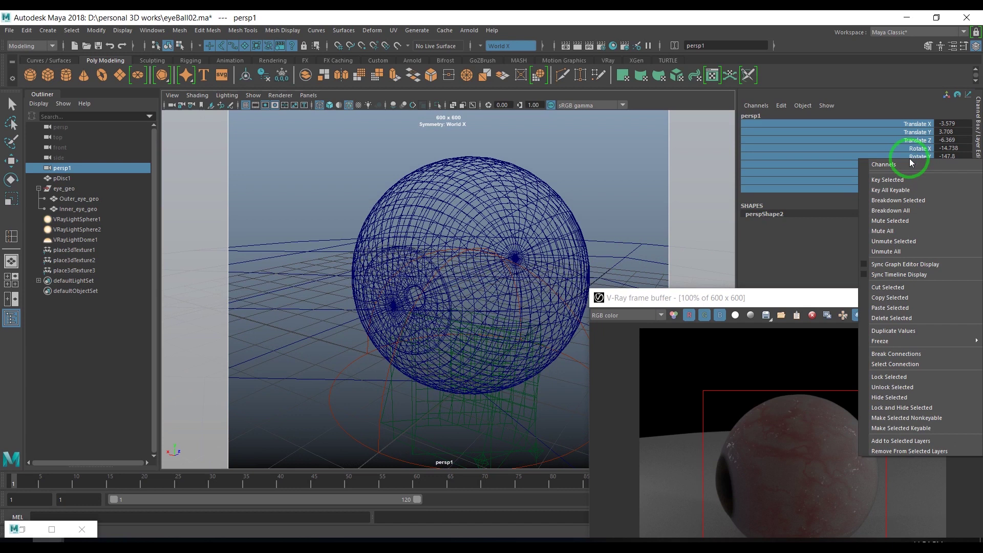
{"action": "left_click", "coordinate": [874, 373]}
- Render from persp1 in the V-Ray frame buffer with a region box around the eyeball
{"action": "left_click_drag", "start_coordinate": [661, 298], "coordinate": [535, 96]}
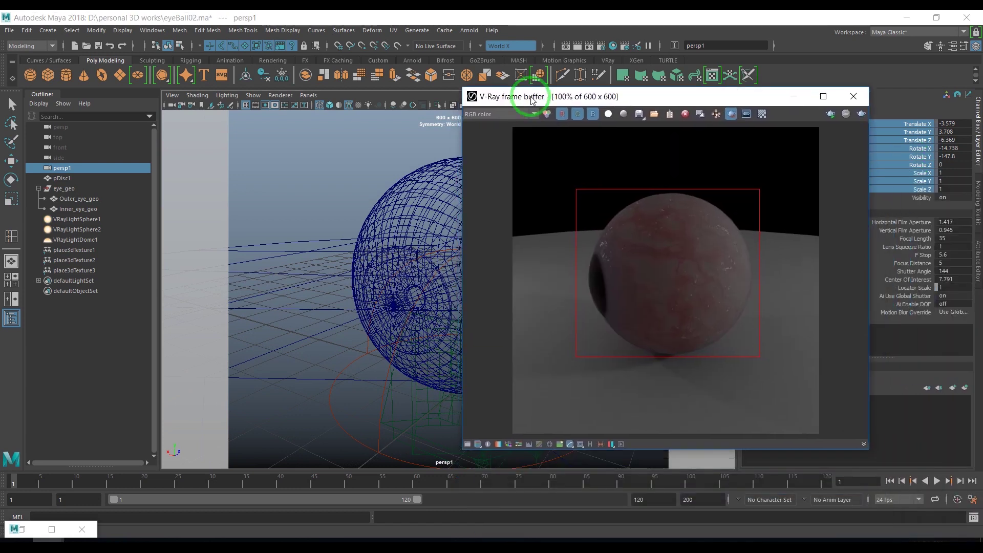
{"action": "left_click", "coordinate": [723, 150]}
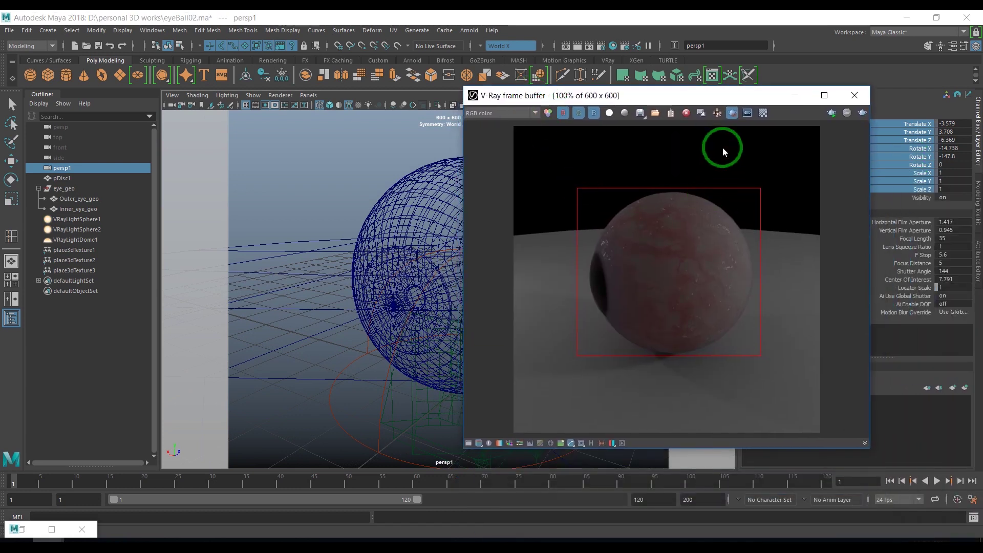
{"action": "left_click", "coordinate": [832, 114]}
{"action": "left_click", "coordinate": [850, 141]}
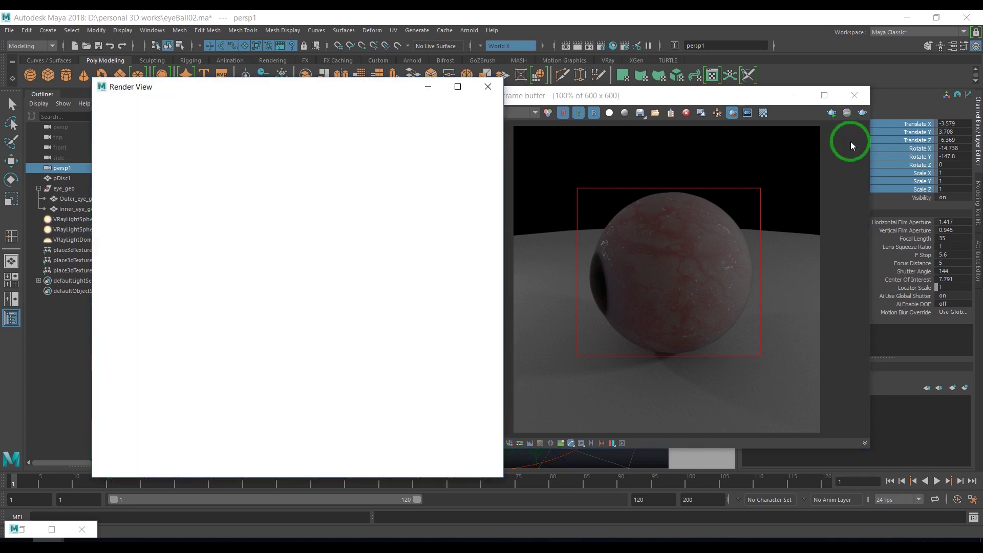
{"action": "left_click", "coordinate": [658, 250]}
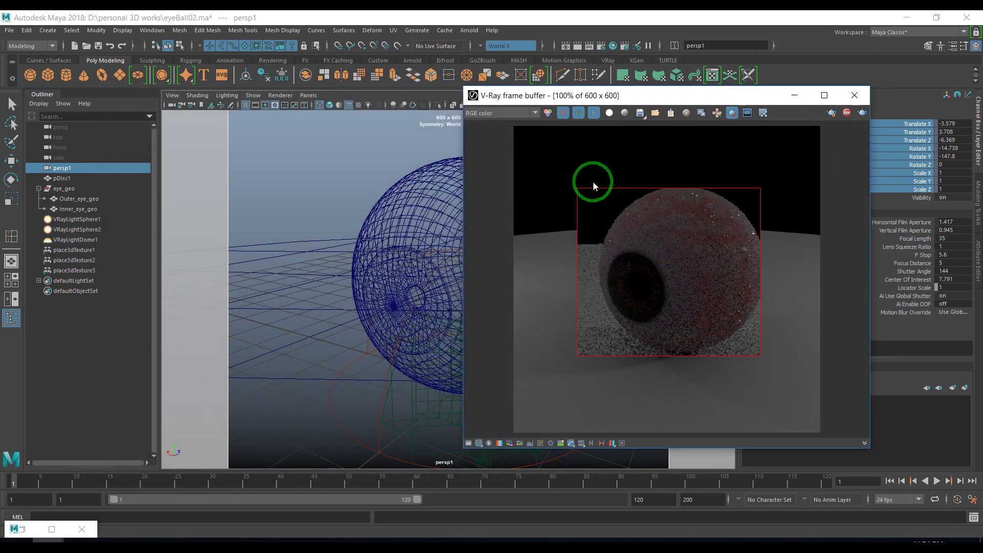
{"action": "left_click_drag", "start_coordinate": [592, 174], "coordinate": [782, 361]}
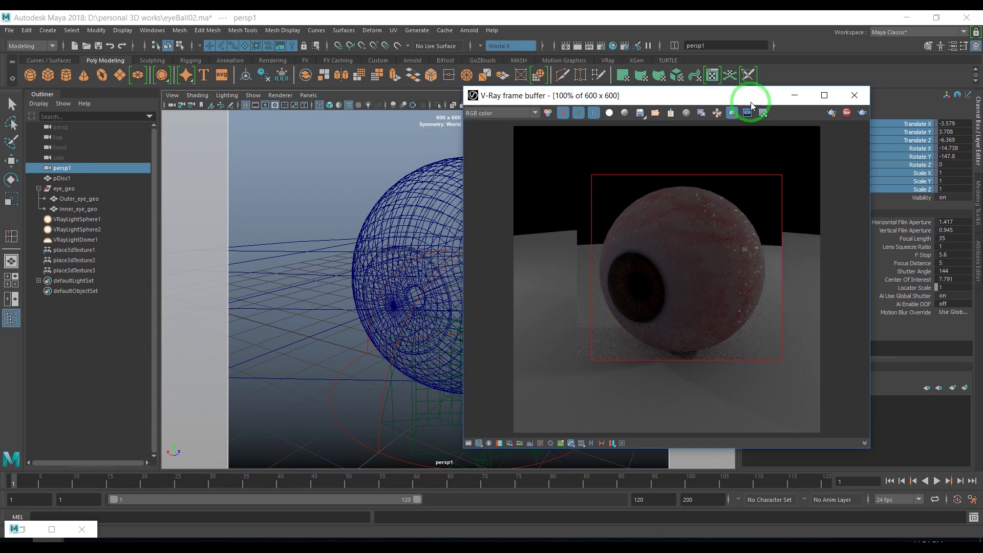
{"action": "left_click_drag", "start_coordinate": [752, 105], "coordinate": [613, 113]}
- Select Outer_eye_geo and bring up its VRayFastSSS2Mtl1 material settings
{"action": "left_click", "coordinate": [979, 266]}
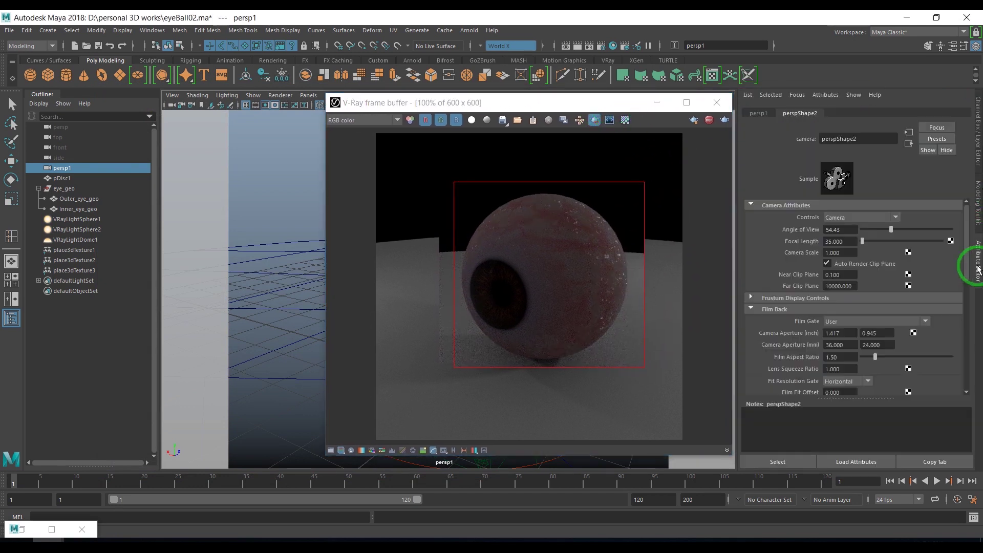
{"action": "mouse_move", "coordinate": [558, 108]}
{"action": "left_mouse_down"}
{"action": "mouse_move", "coordinate": [713, 112]}
{"action": "mouse_move", "coordinate": [554, 102]}
{"action": "left_mouse_up"}
{"action": "left_click", "coordinate": [395, 272]}
{"action": "left_click", "coordinate": [944, 114]}
{"action": "left_click", "coordinate": [936, 286]}
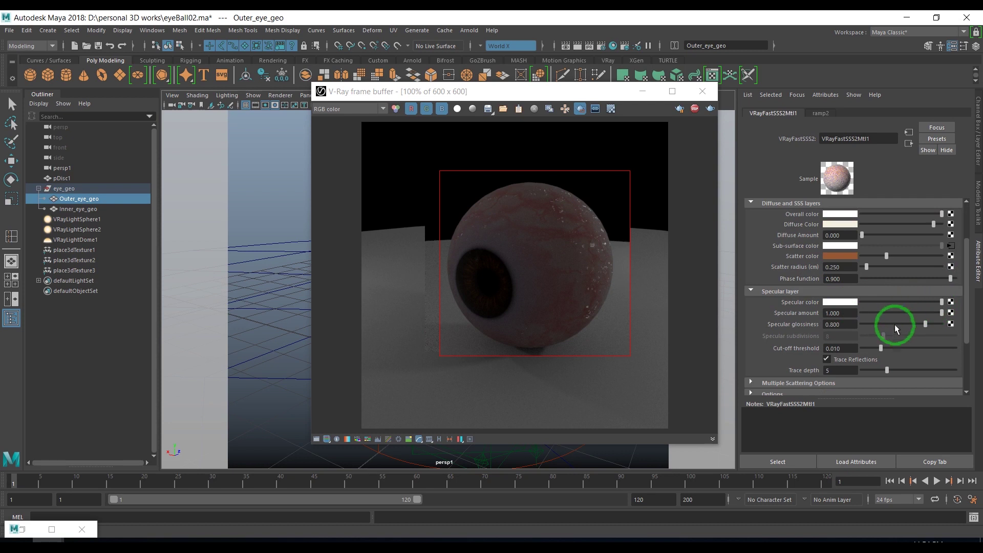
- Raise the material's specular glossiness to 1.000
{"action": "left_click_drag", "start_coordinate": [942, 323], "coordinate": [951, 325]}
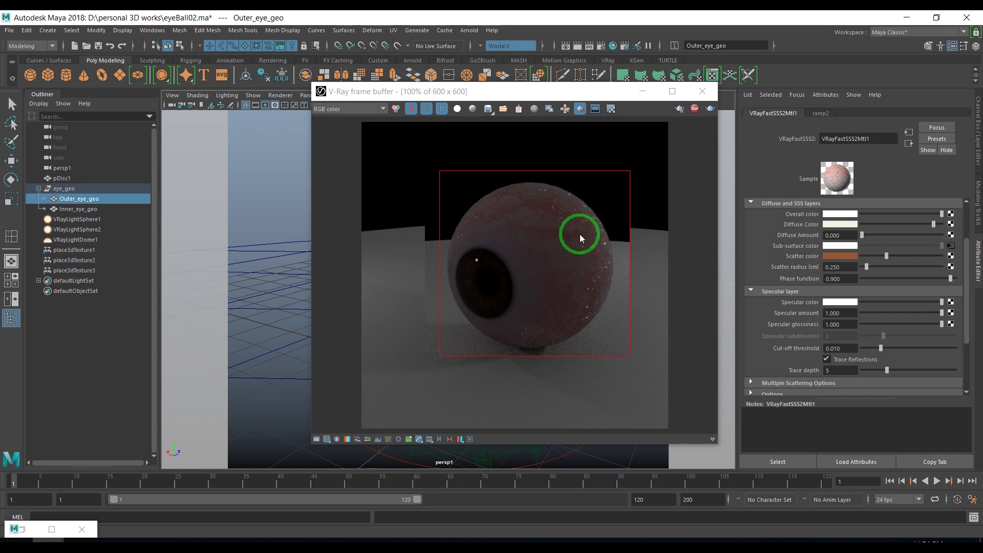
{"action": "scroll", "coordinate": [577, 260], "scroll_direction": "up", "scroll_amount": 1}
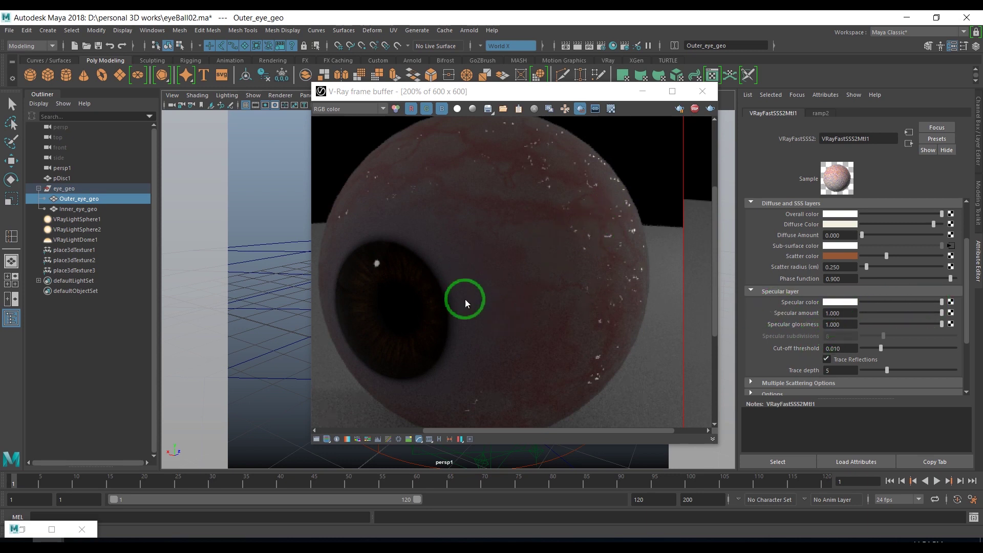
{"action": "scroll", "coordinate": [506, 252], "scroll_direction": "down", "scroll_amount": 1}
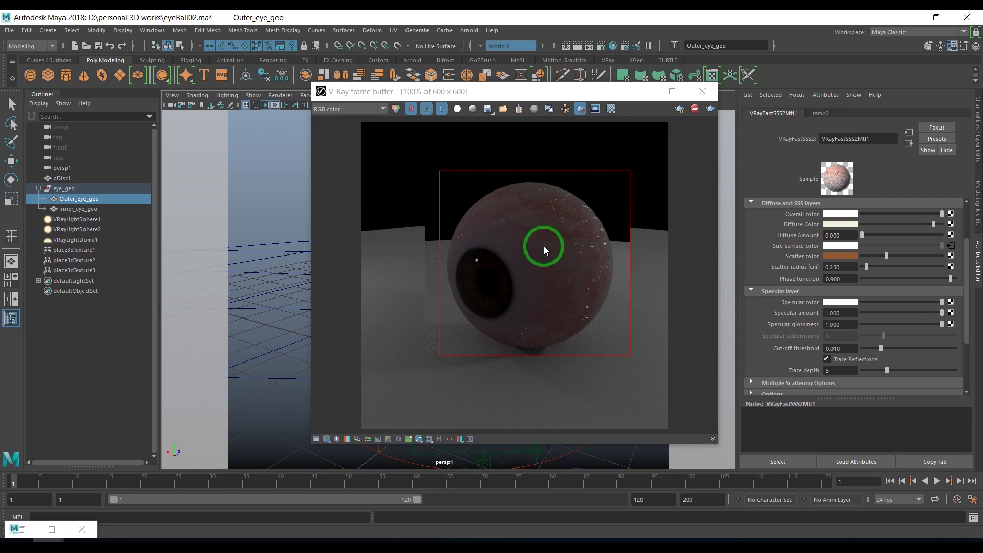
{"action": "scroll", "coordinate": [518, 274], "scroll_direction": "up", "scroll_amount": 1}
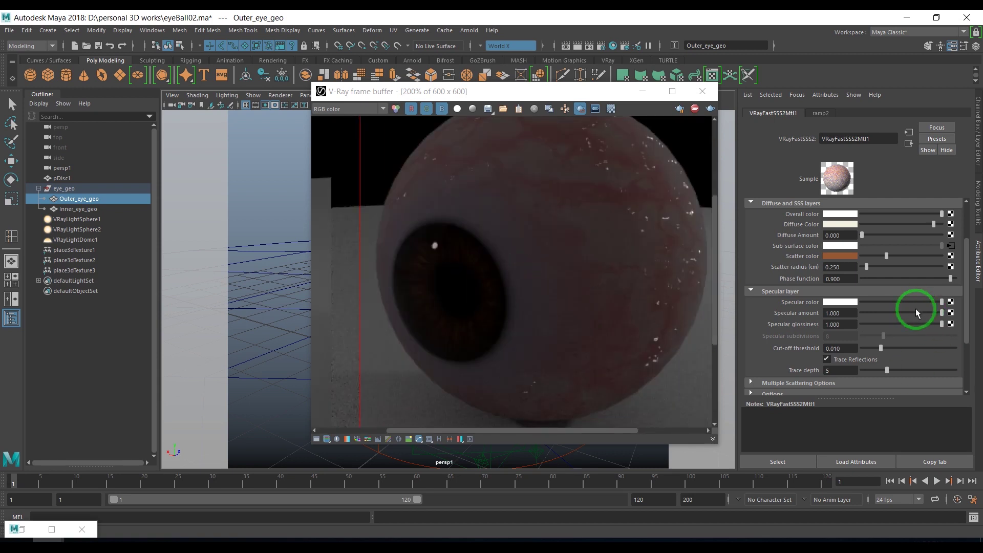
{"action": "left_click", "coordinate": [855, 324]}
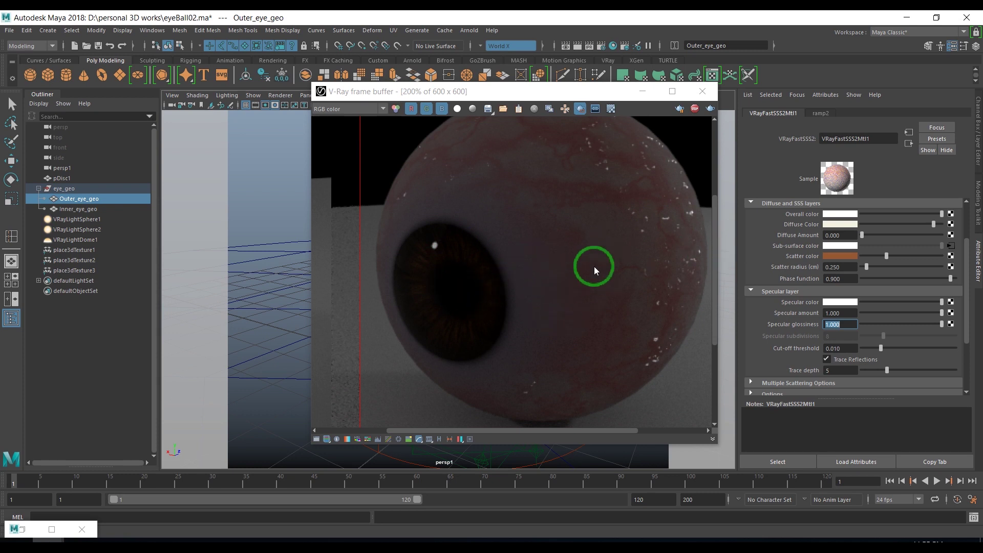
- Map specular glossiness with a new Ramp and slide its black entry right to about 0.859
{"action": "left_click", "coordinate": [950, 324]}
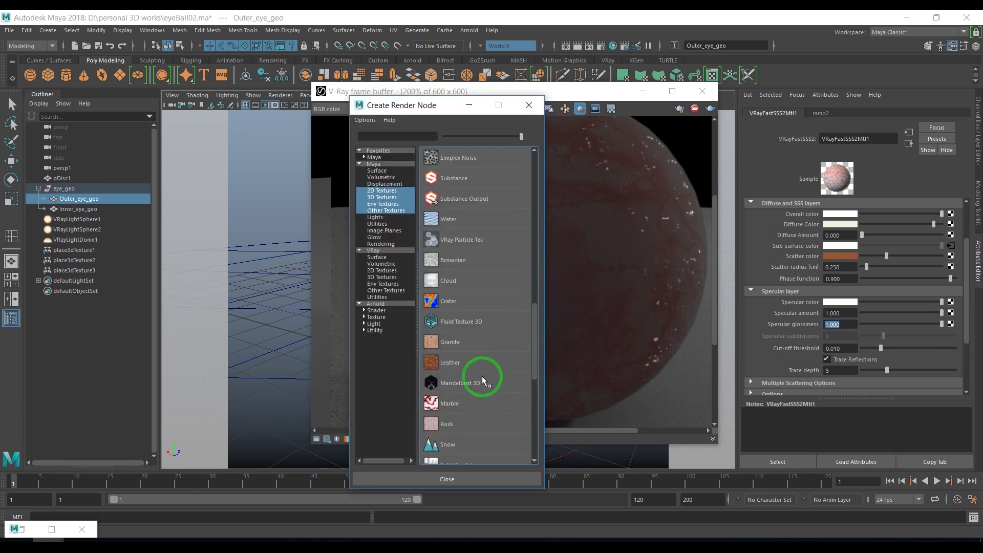
{"action": "scroll", "coordinate": [478, 377], "scroll_direction": "up", "scroll_amount": 1}
{"action": "scroll", "coordinate": [478, 377], "scroll_direction": "up", "scroll_amount": 1}
{"action": "scroll", "coordinate": [477, 377], "scroll_direction": "up", "scroll_amount": 1}
{"action": "left_click", "coordinate": [464, 322]}
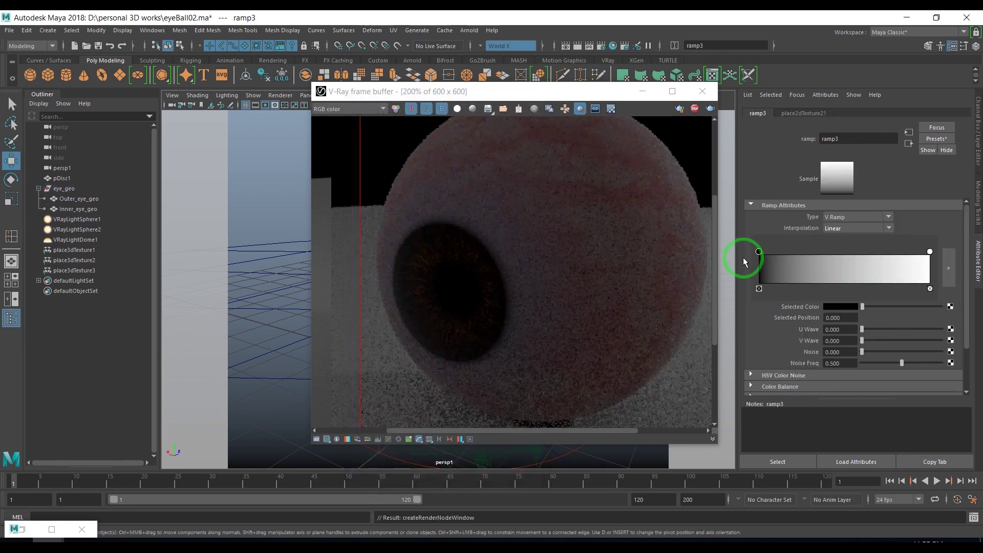
{"action": "left_click_drag", "start_coordinate": [759, 251], "coordinate": [907, 251]}
{"action": "left_click", "coordinate": [929, 251]}
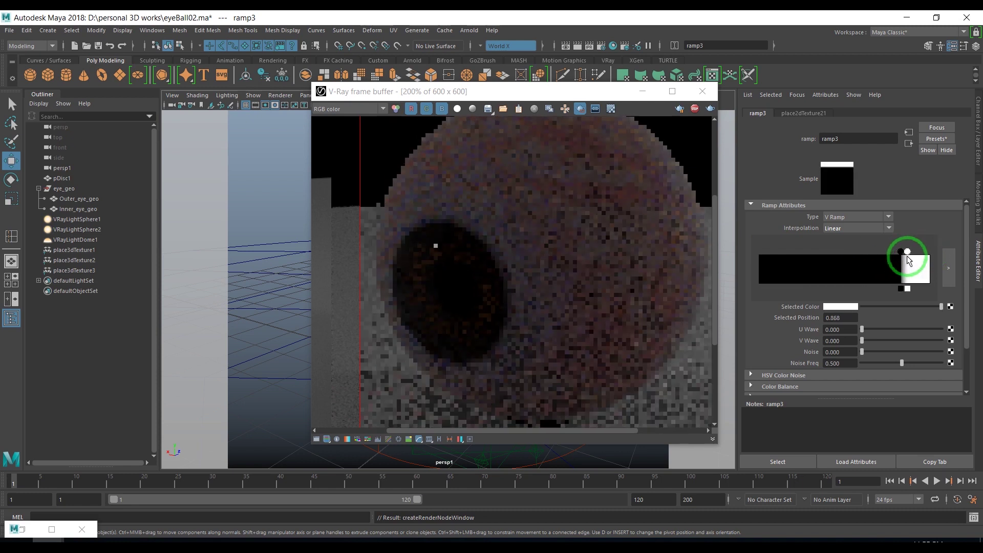
{"action": "left_click_drag", "start_coordinate": [907, 258], "coordinate": [907, 251]}
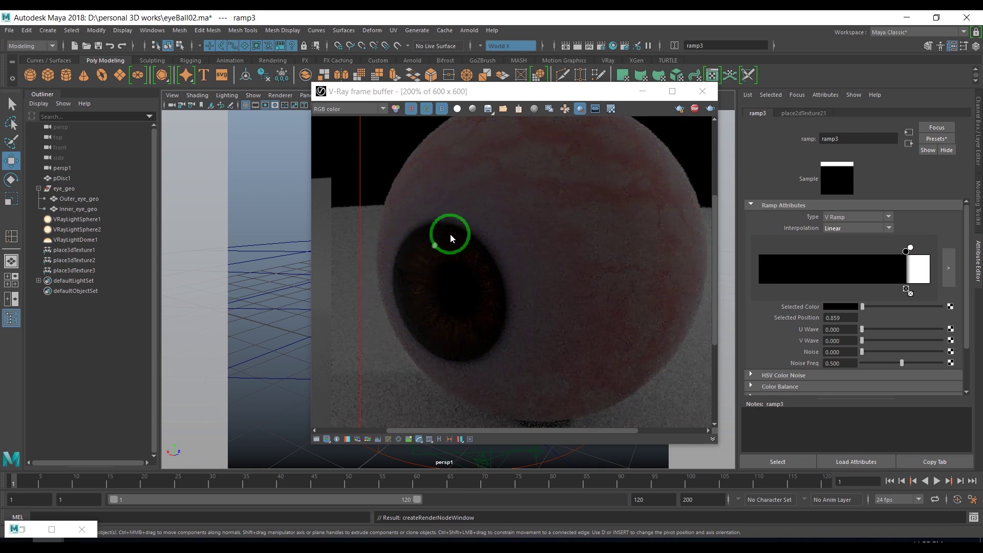
{"action": "left_click", "coordinate": [93, 220]}
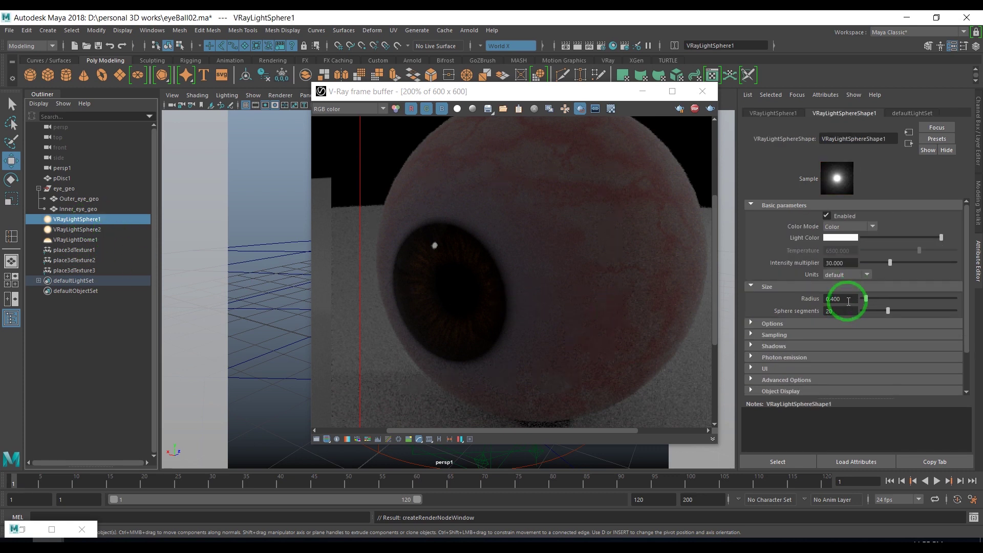
- Set VRayLightSphere1's radius to 1.000
{"action": "left_click", "coordinate": [111, 231]}
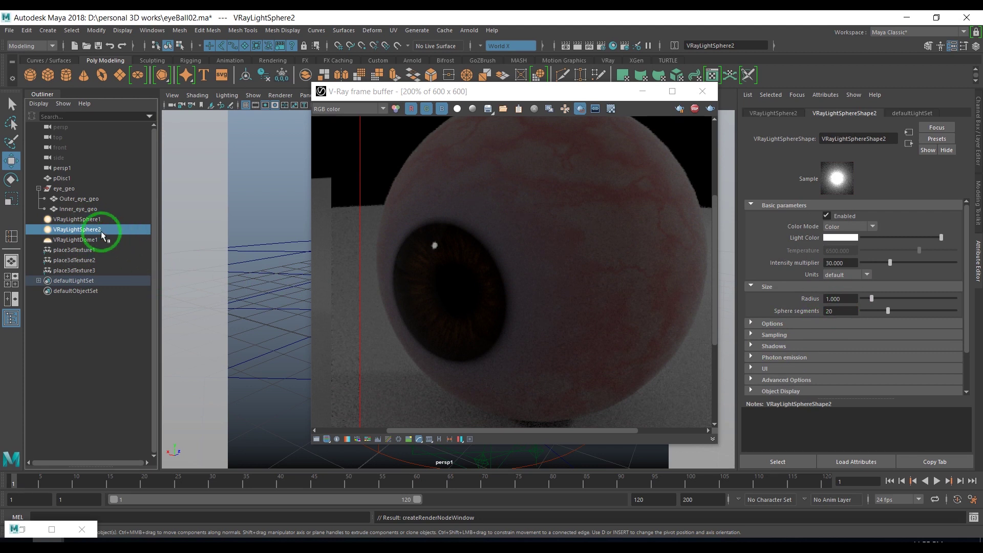
{"action": "left_click", "coordinate": [102, 220]}
{"action": "left_click", "coordinate": [840, 300]}
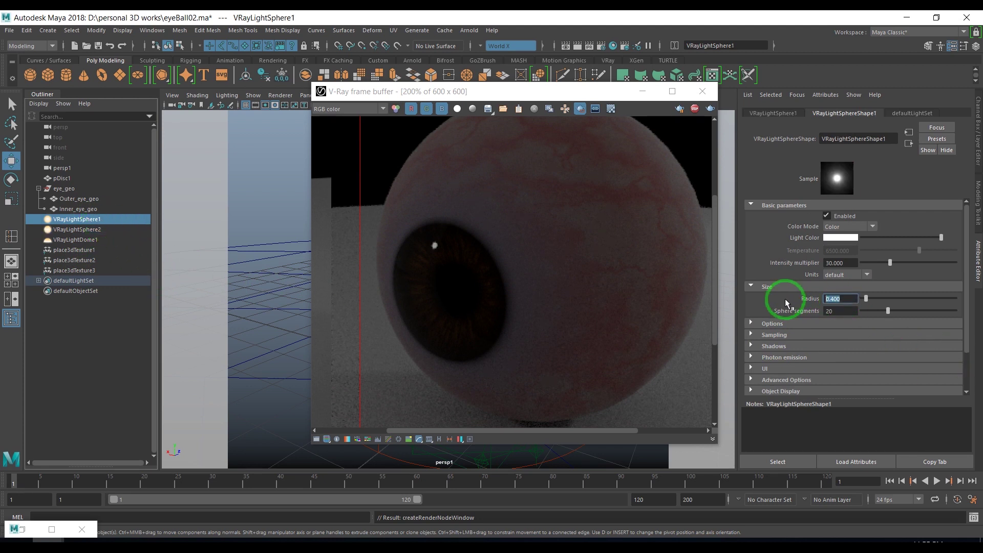
{"action": "key", "text": "Return"}
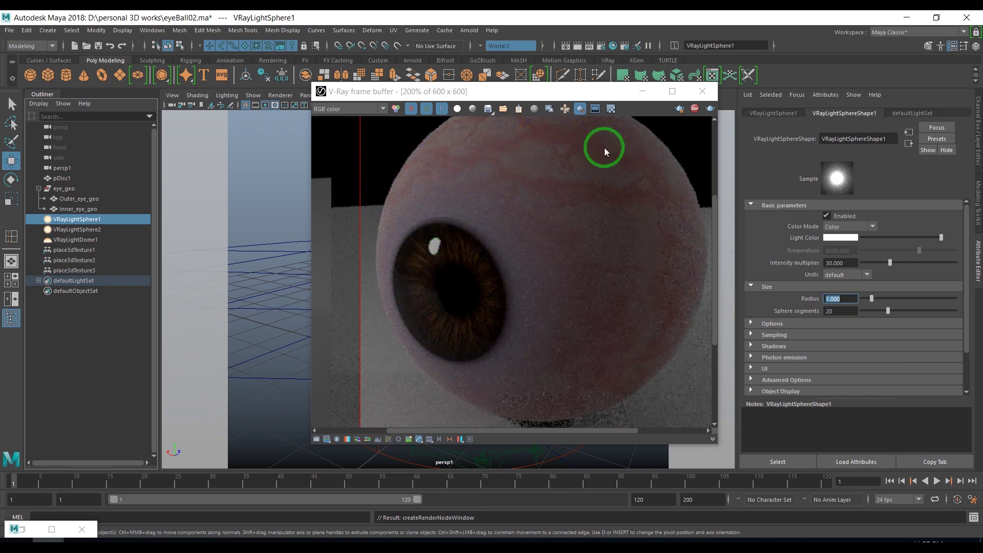
- Select Outer_eye_geo and show its VRayBlendMtl1 settings
{"action": "left_click_drag", "start_coordinate": [545, 91], "coordinate": [694, 89]}
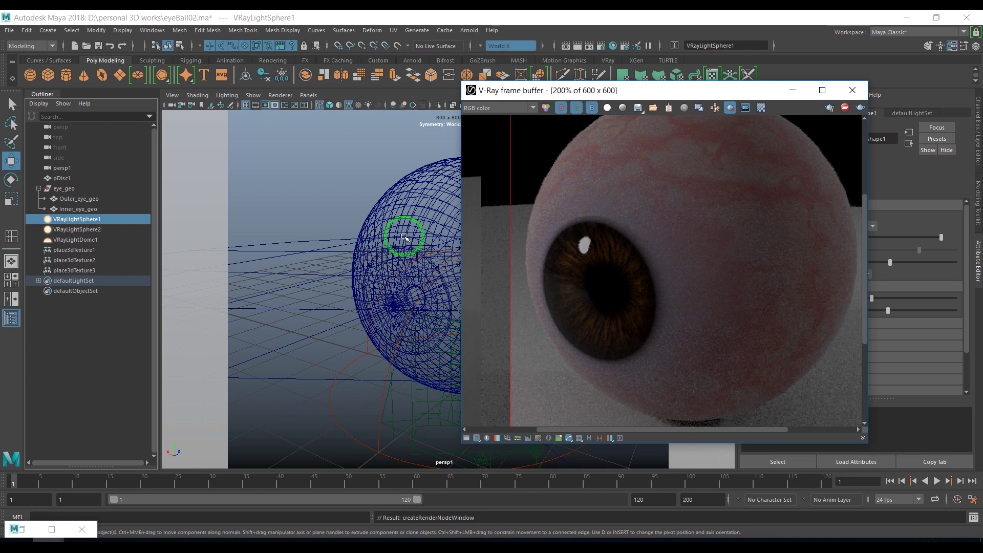
{"action": "left_click", "coordinate": [389, 275]}
{"action": "left_click_drag", "start_coordinate": [704, 99], "coordinate": [519, 100]}
{"action": "left_click", "coordinate": [944, 113]}
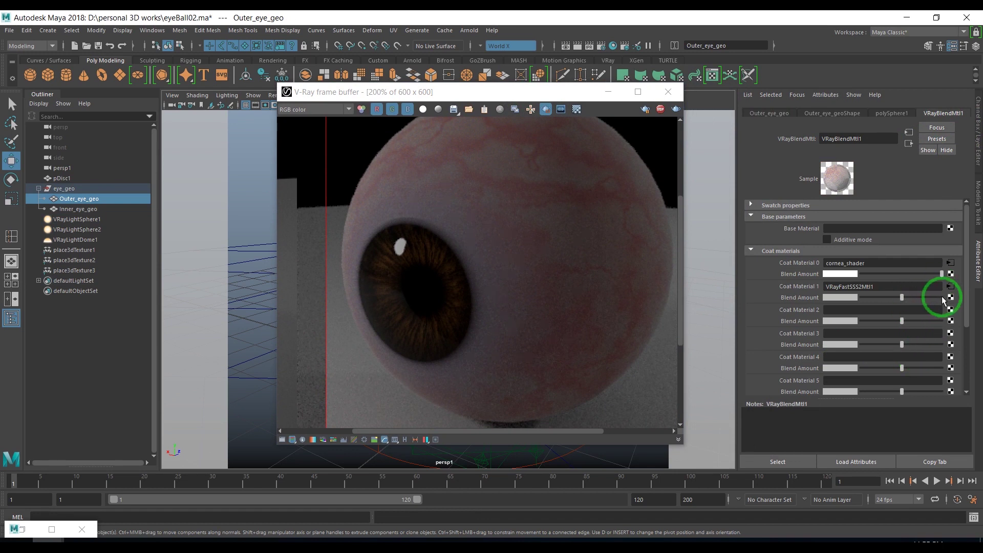
- Max out Coat Material 1's Blend Amount and drive it with a new Ramp (ramp4)
{"action": "left_click", "coordinate": [942, 297]}
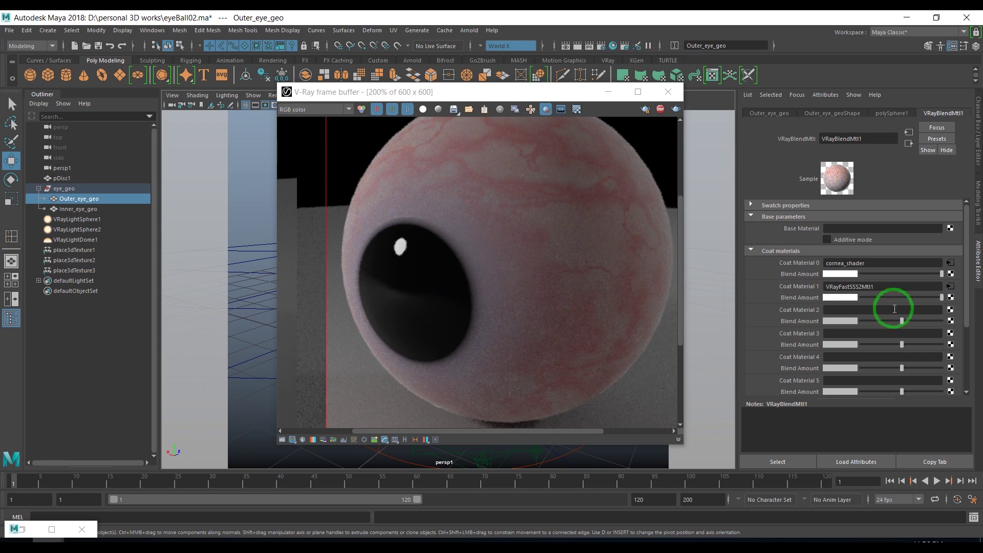
{"action": "left_click", "coordinate": [950, 298]}
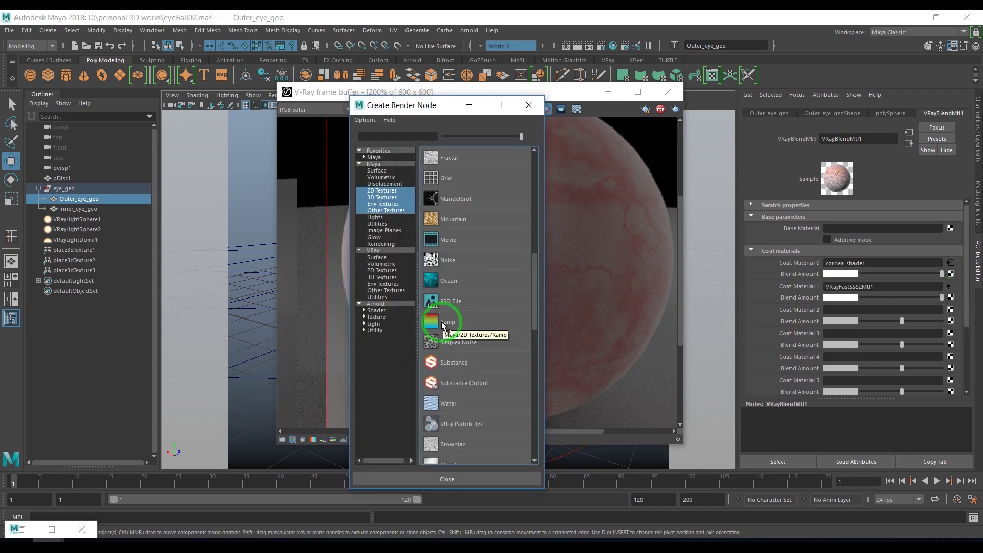
{"action": "left_click", "coordinate": [442, 322]}
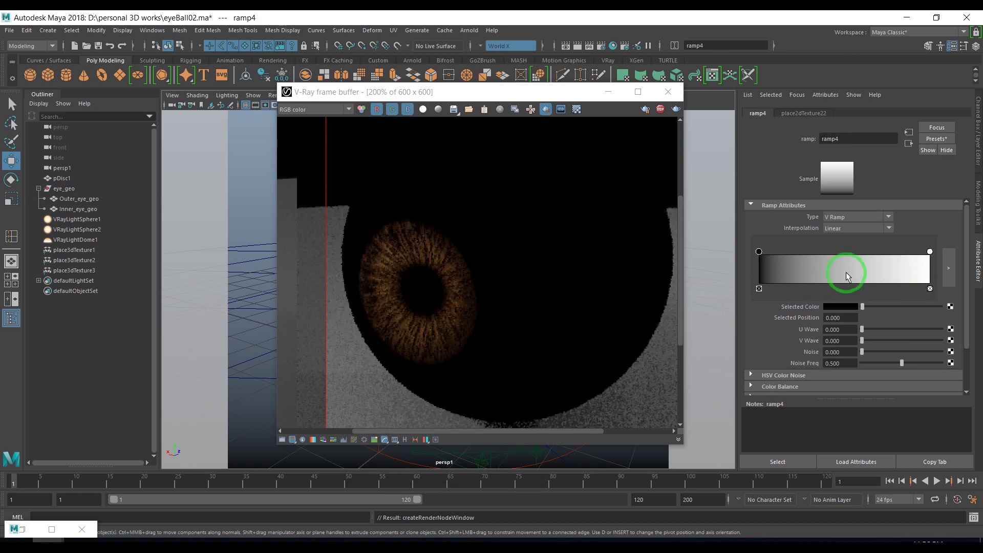
- Slide ramp4's black entry to about 0.868 so the brown iris shows
{"action": "mouse_move", "coordinate": [759, 252]}
{"action": "left_mouse_down"}
{"action": "mouse_move", "coordinate": [922, 251]}
{"action": "mouse_move", "coordinate": [902, 258]}
{"action": "left_mouse_up"}
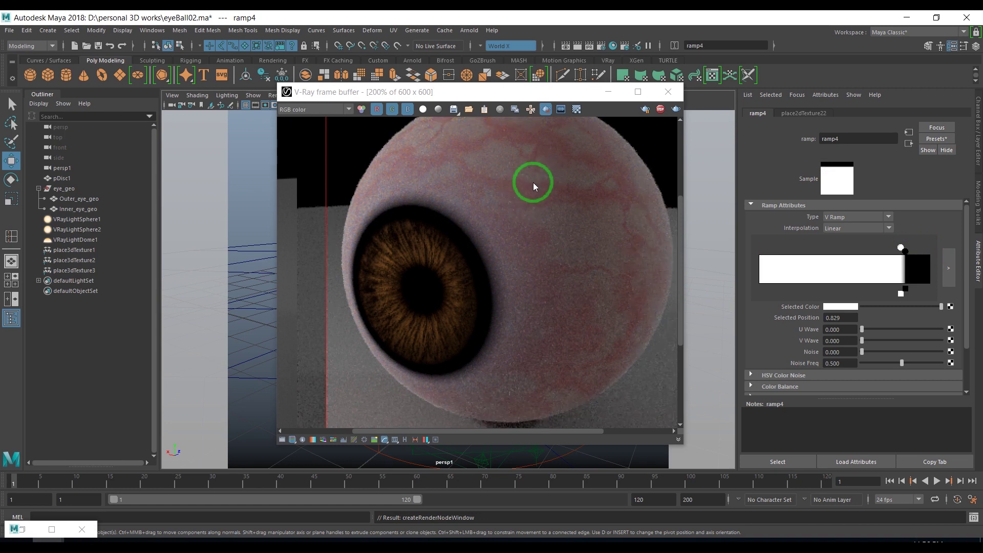
{"action": "left_click", "coordinate": [905, 251]}
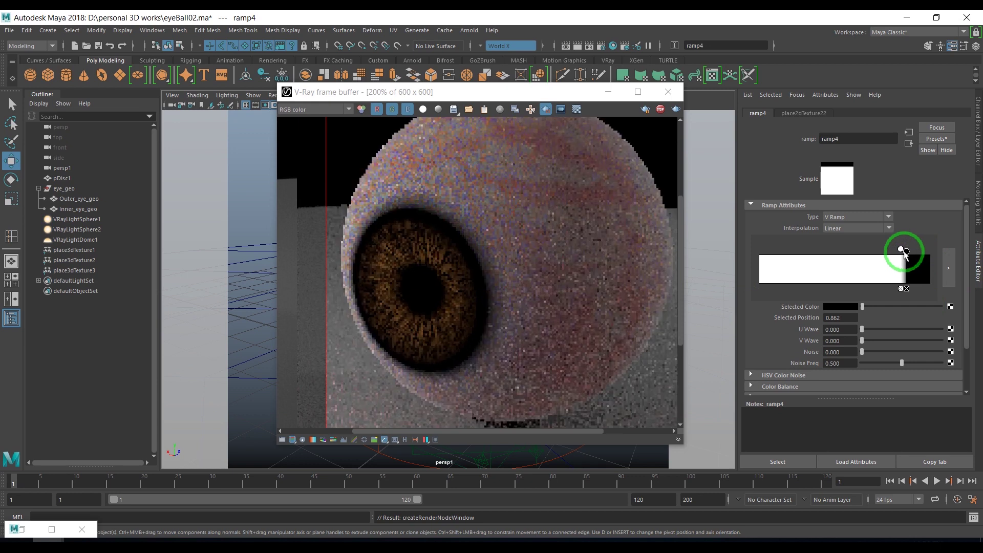
{"action": "left_click", "coordinate": [905, 250]}
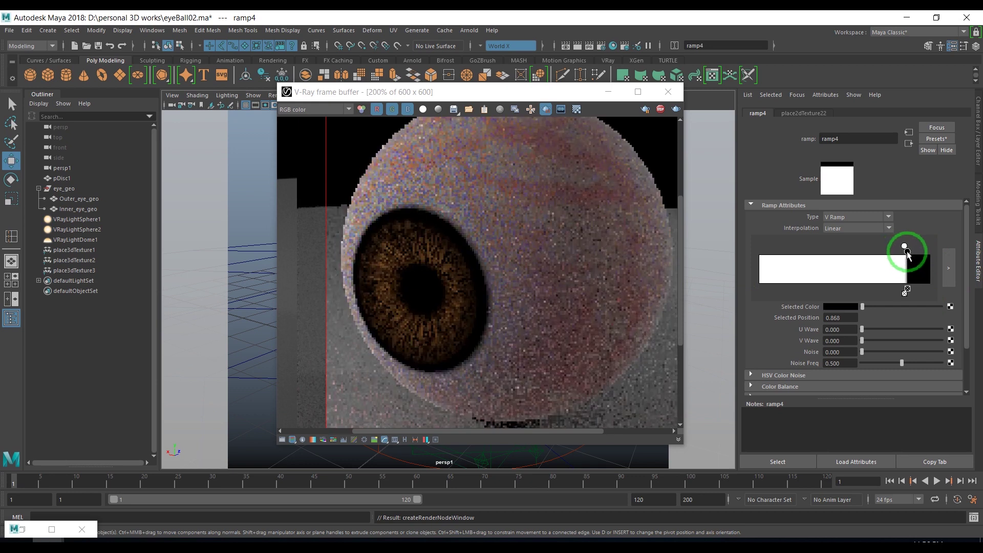
{"action": "left_click_drag", "start_coordinate": [904, 249], "coordinate": [906, 251]}
{"action": "left_click", "coordinate": [907, 250]}
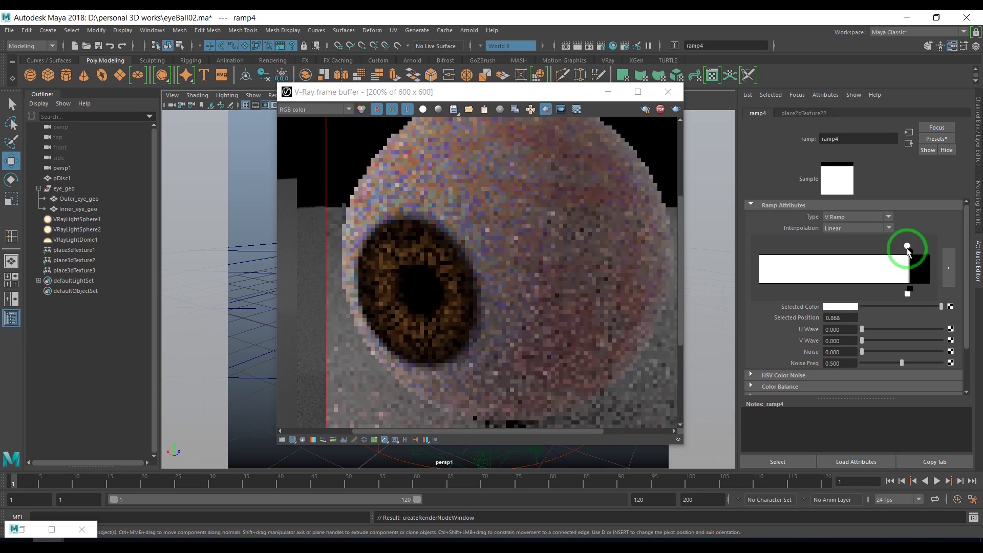
{"action": "left_click", "coordinate": [465, 280]}
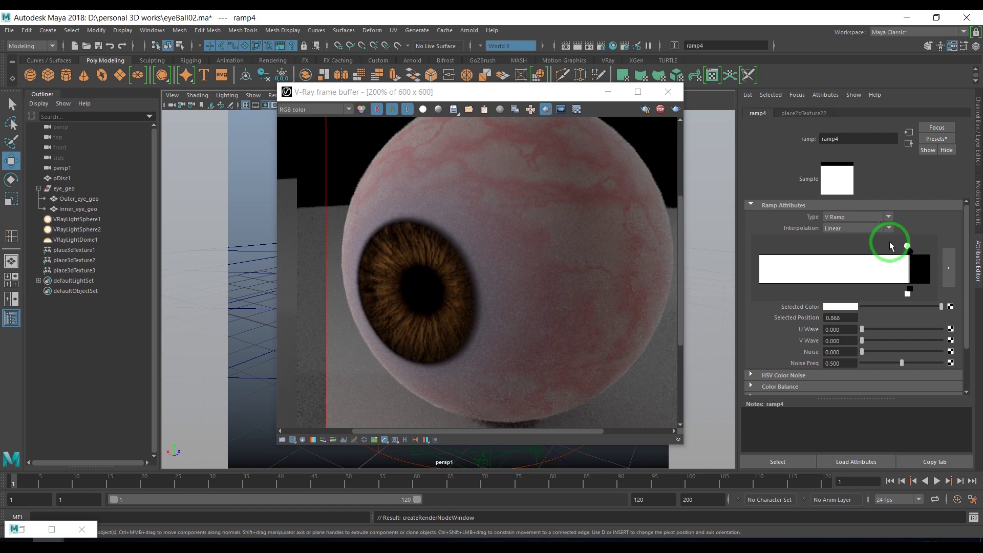
{"action": "left_click", "coordinate": [909, 145]}
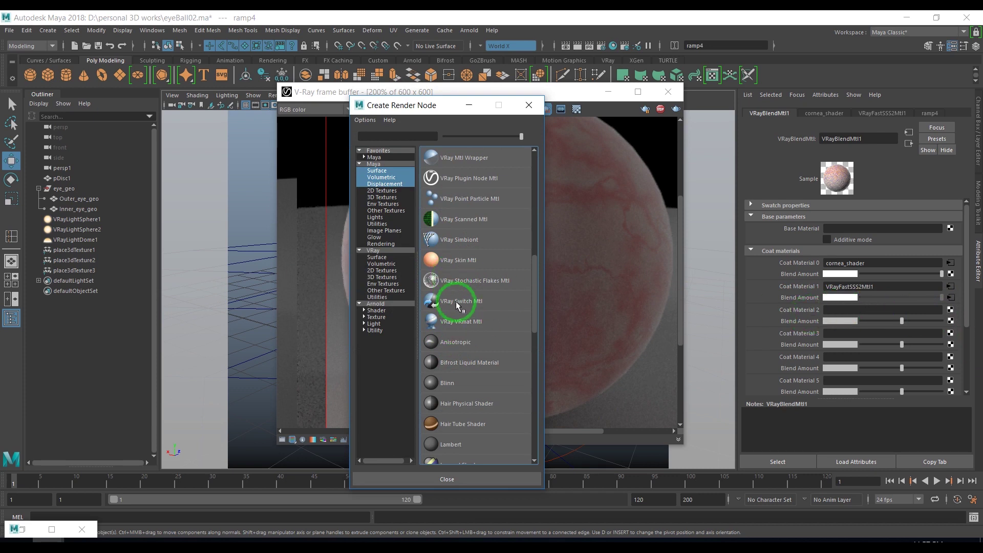
- Add a new VRay Mtl (VRayMtl19) as Coat Material 2
{"action": "scroll", "coordinate": [457, 305], "scroll_direction": "up", "scroll_amount": 3}
{"action": "left_click", "coordinate": [457, 202]}
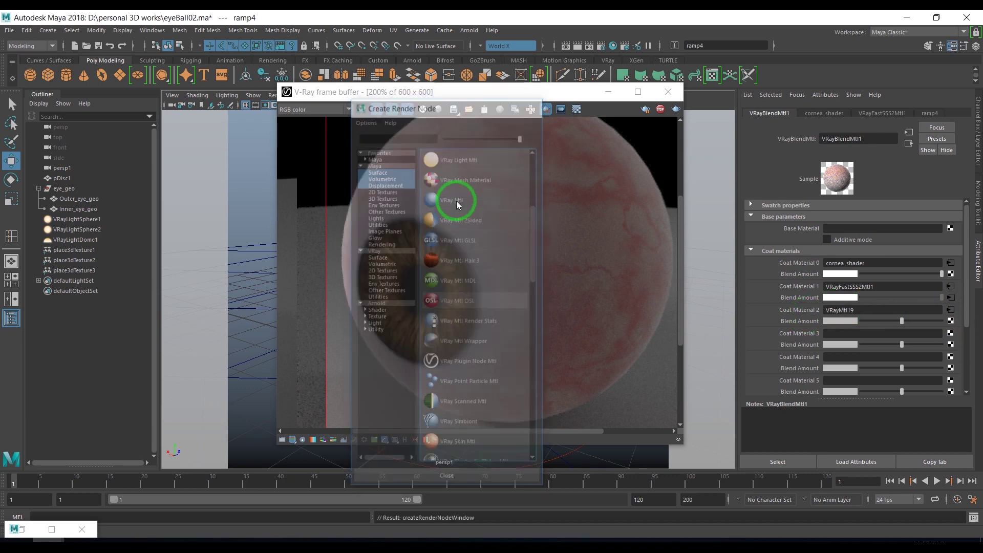
{"action": "left_click", "coordinate": [909, 145]}
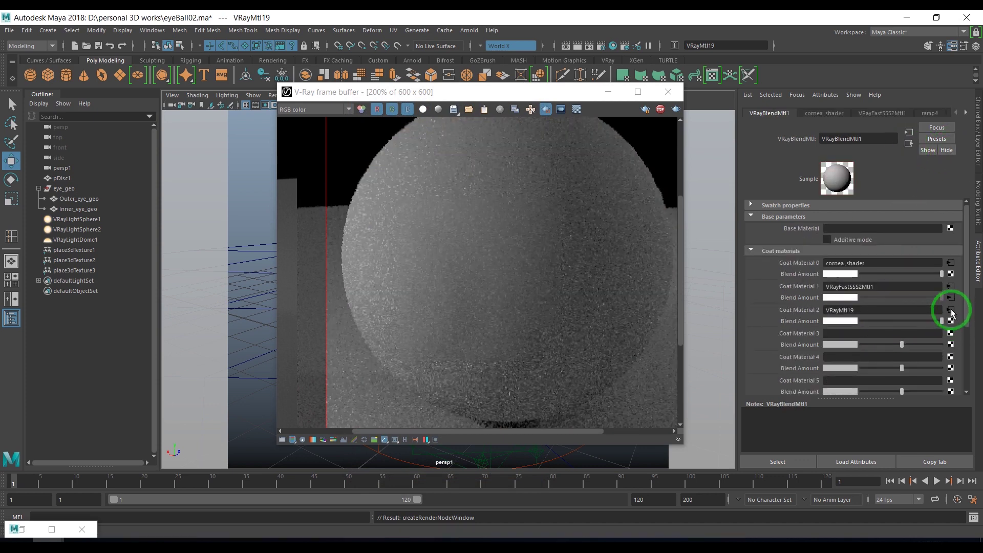
{"action": "left_click", "coordinate": [951, 310]}
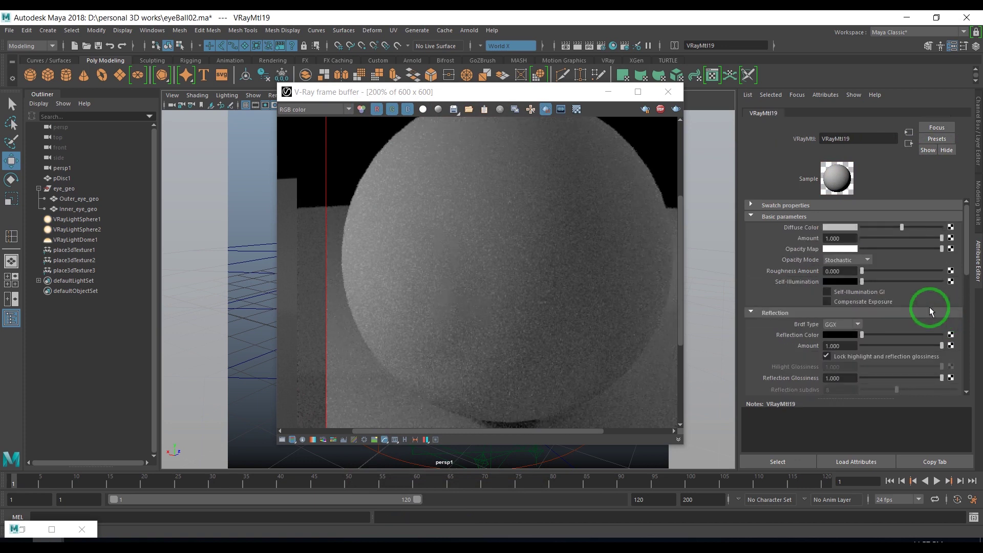
- Give VRayMtl19 black diffuse and white reflection, and turn on VRayBlendMtl1's Additive mode
{"action": "left_click_drag", "start_coordinate": [893, 225], "coordinate": [843, 230]}
{"action": "left_click_drag", "start_coordinate": [862, 335], "coordinate": [966, 339]}
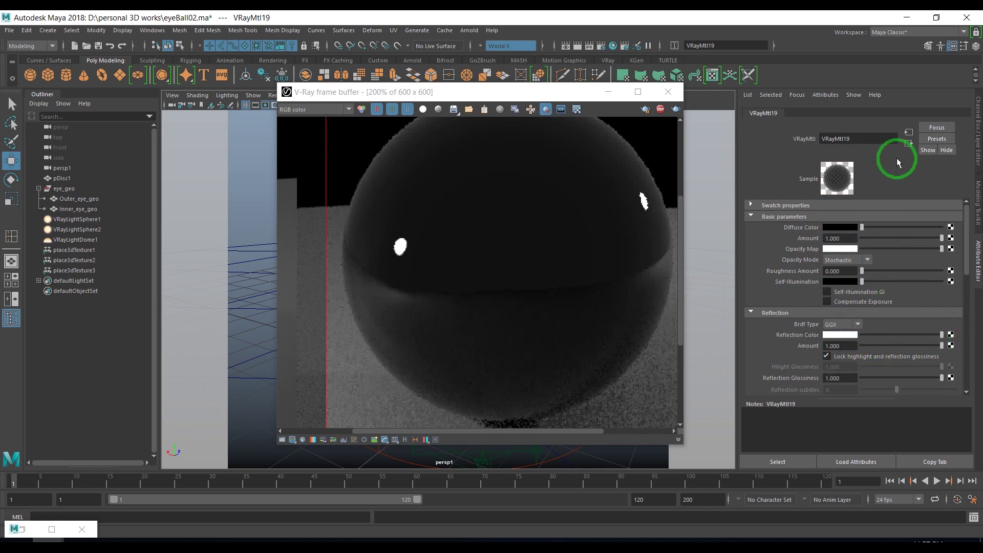
{"action": "left_click", "coordinate": [909, 145]}
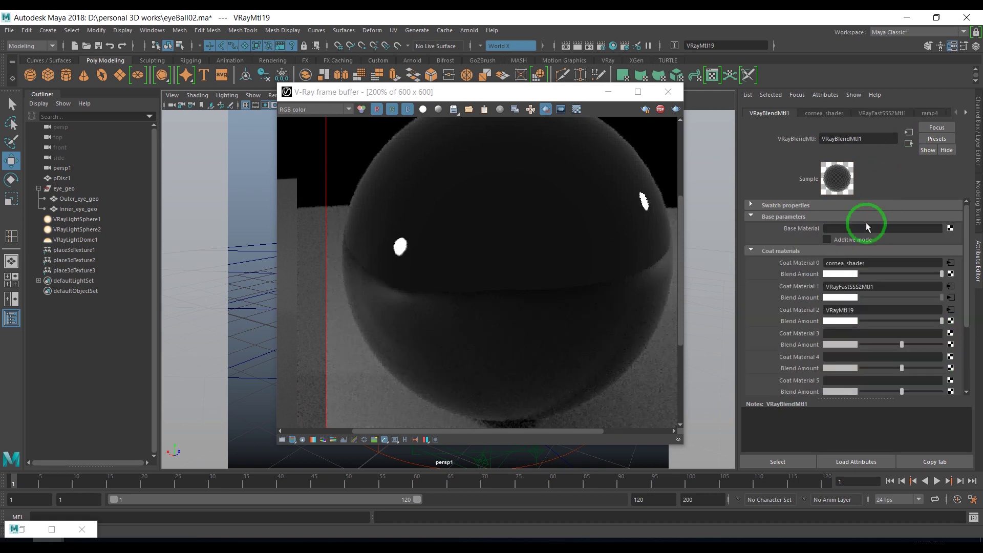
{"action": "left_click", "coordinate": [850, 241]}
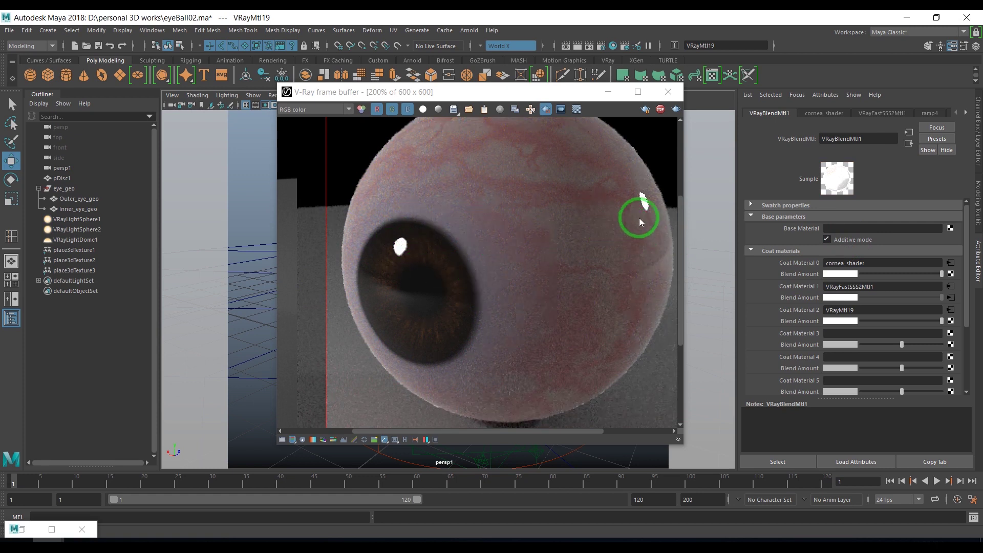
{"action": "left_click", "coordinate": [951, 312]}
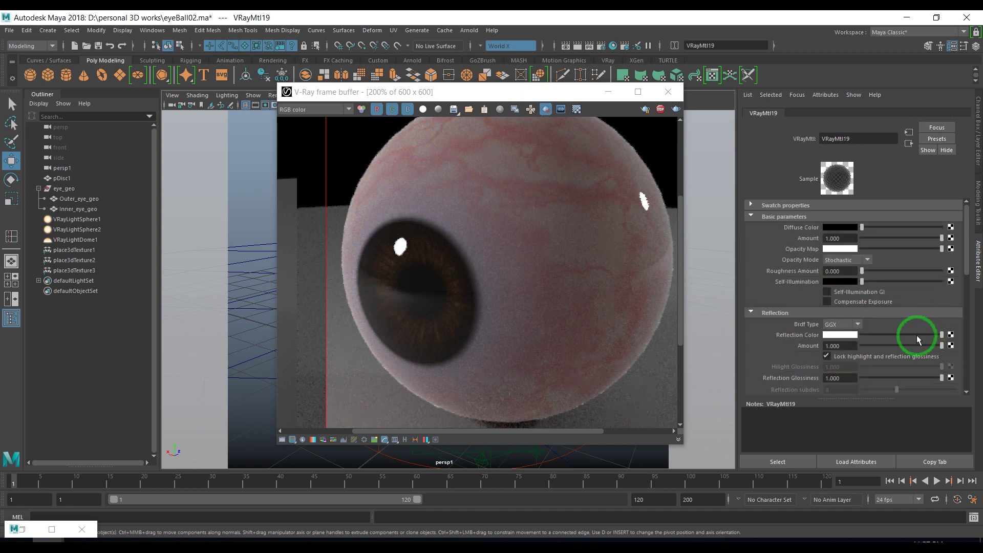
{"action": "scroll", "coordinate": [909, 339], "scroll_direction": "down", "scroll_amount": 5}
{"action": "scroll", "coordinate": [909, 339], "scroll_direction": "down", "scroll_amount": 5}
{"action": "scroll", "coordinate": [909, 342], "scroll_direction": "up", "scroll_amount": 3}
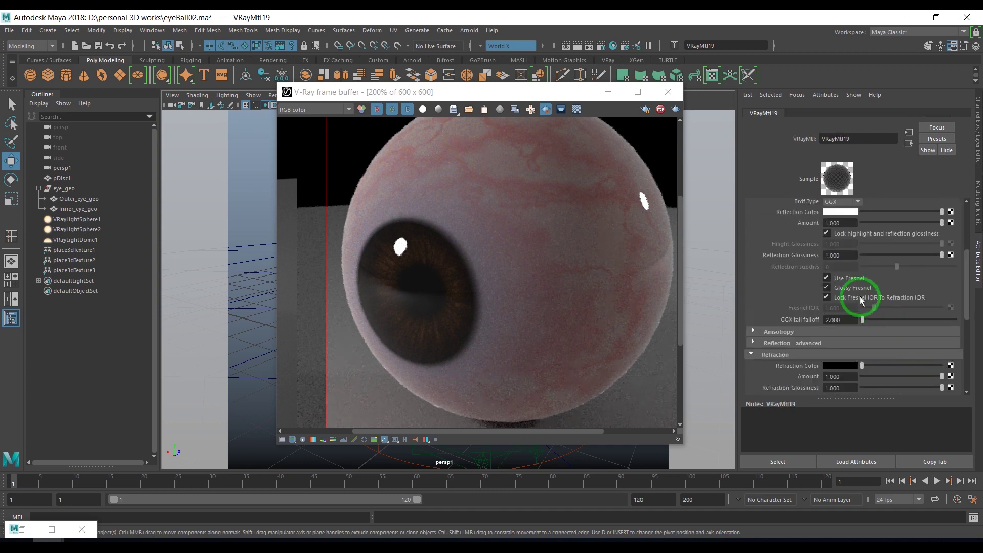
{"action": "left_click", "coordinate": [844, 280]}
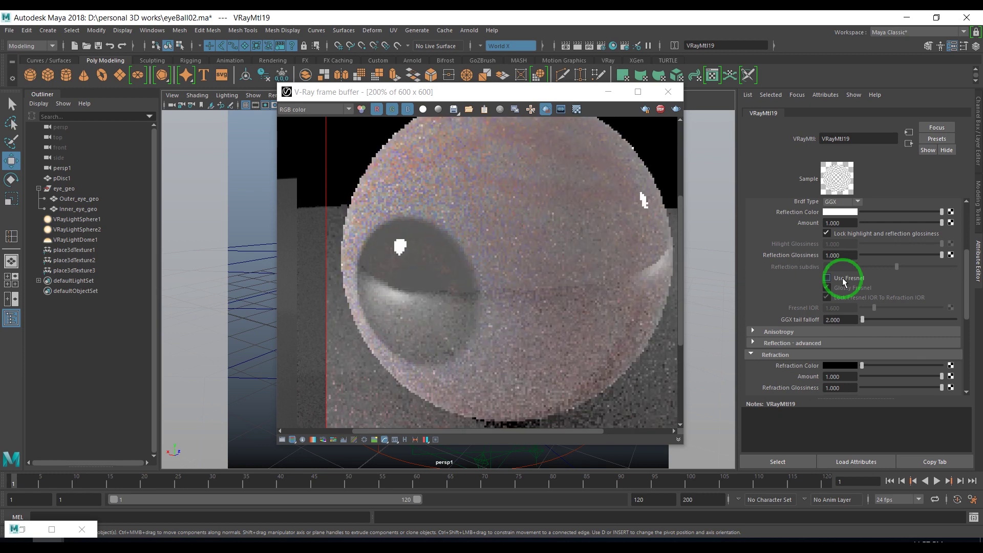
{"action": "left_click", "coordinate": [828, 278]}
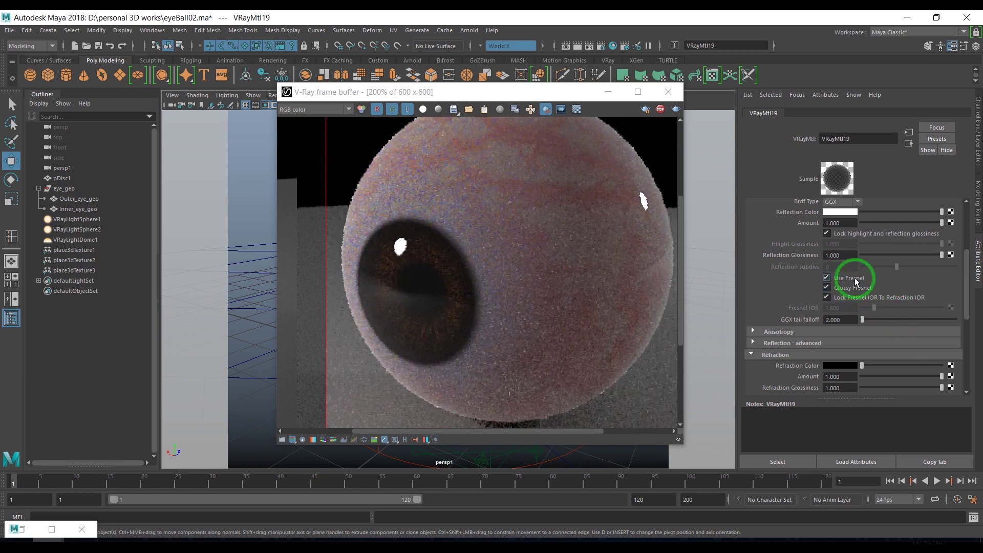
{"action": "scroll", "coordinate": [865, 322], "scroll_direction": "down", "scroll_amount": 1}
{"action": "scroll", "coordinate": [865, 321], "scroll_direction": "down", "scroll_amount": 1}
{"action": "scroll", "coordinate": [865, 321], "scroll_direction": "down", "scroll_amount": 1}
{"action": "scroll", "coordinate": [865, 324], "scroll_direction": "down", "scroll_amount": 3}
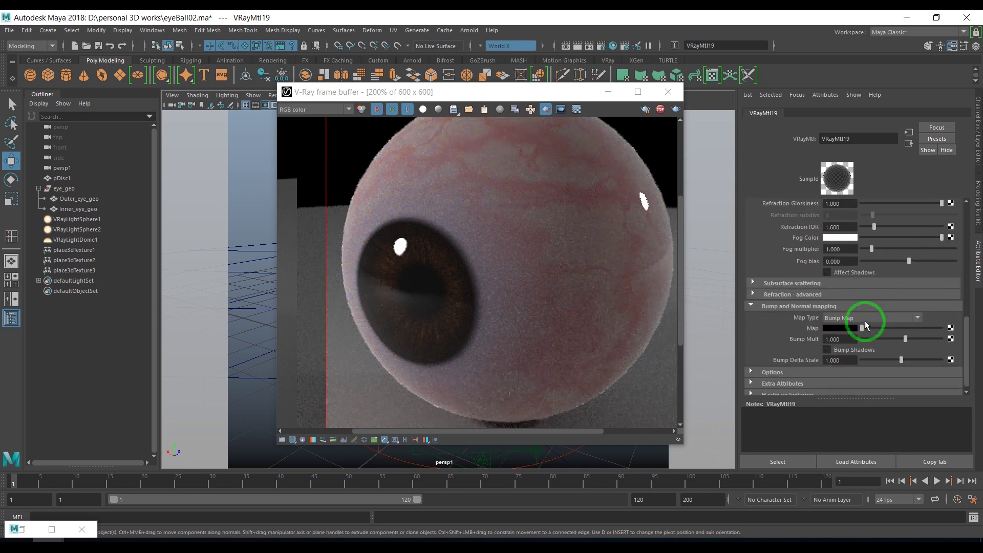
{"action": "double_click", "coordinate": [31, 529]}
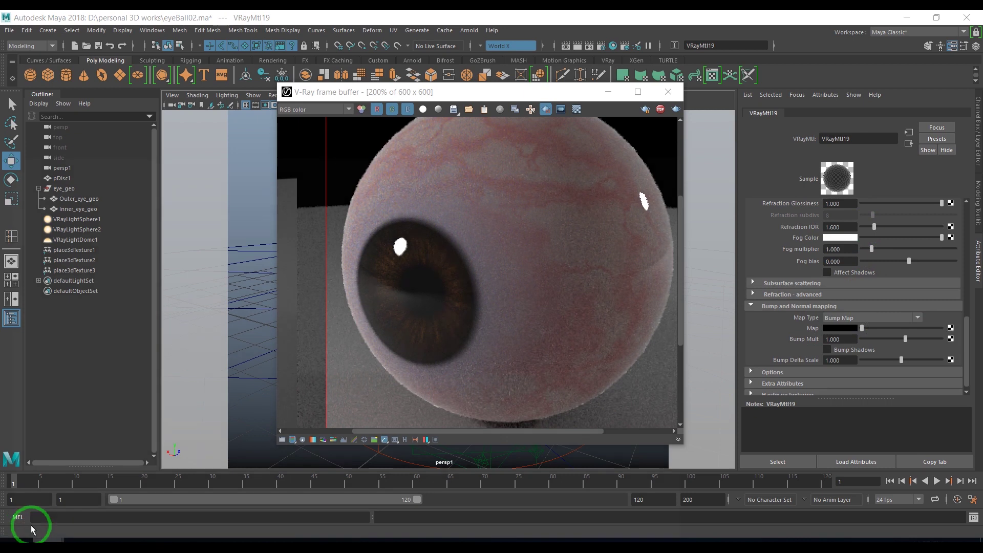
- Connect ramp2 as VRayMtl19's Bump Map and inspect the eyeball in the render
{"action": "middle_click_drag", "start_coordinate": [358, 409], "coordinate": [300, 395], "text": "alt"}
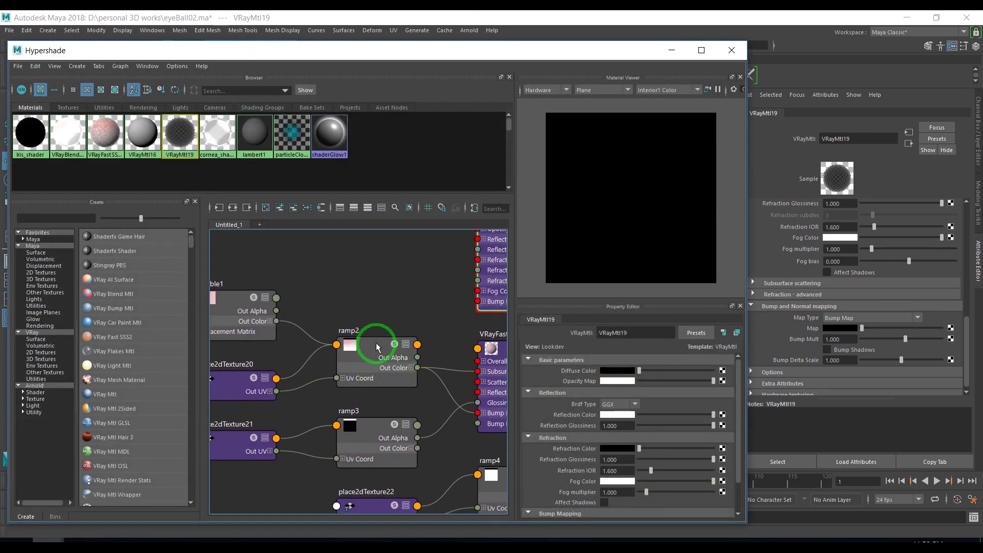
{"action": "middle_click_drag", "start_coordinate": [754, 335], "coordinate": [786, 331]}
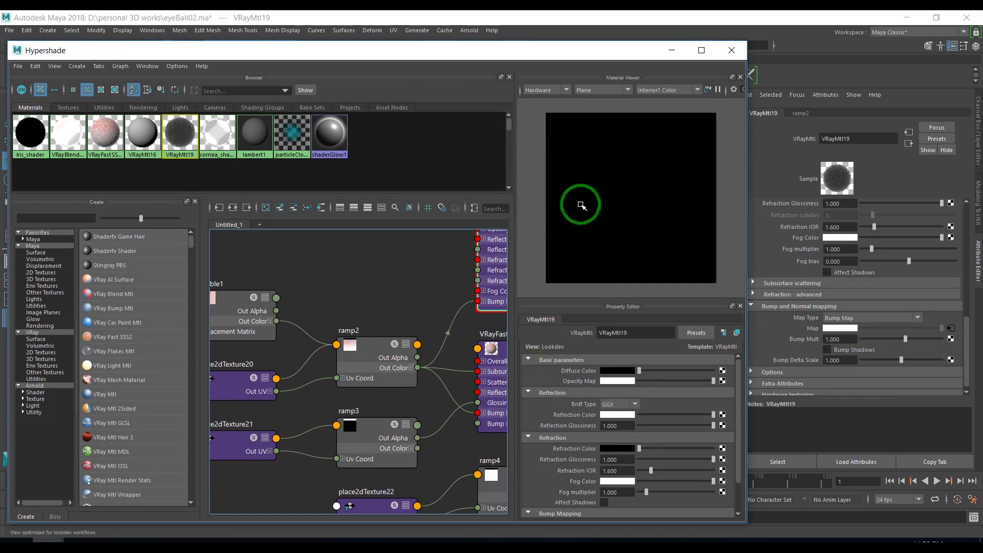
{"action": "left_click", "coordinate": [671, 49]}
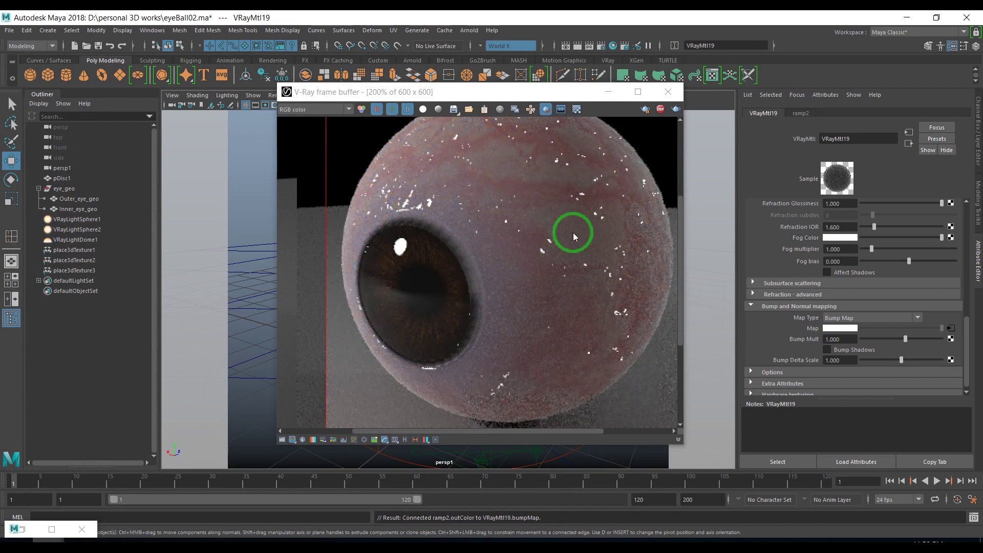
{"action": "scroll", "coordinate": [573, 232], "scroll_direction": "down", "scroll_amount": 1}
{"action": "scroll", "coordinate": [573, 233], "scroll_direction": "up", "scroll_amount": 1}
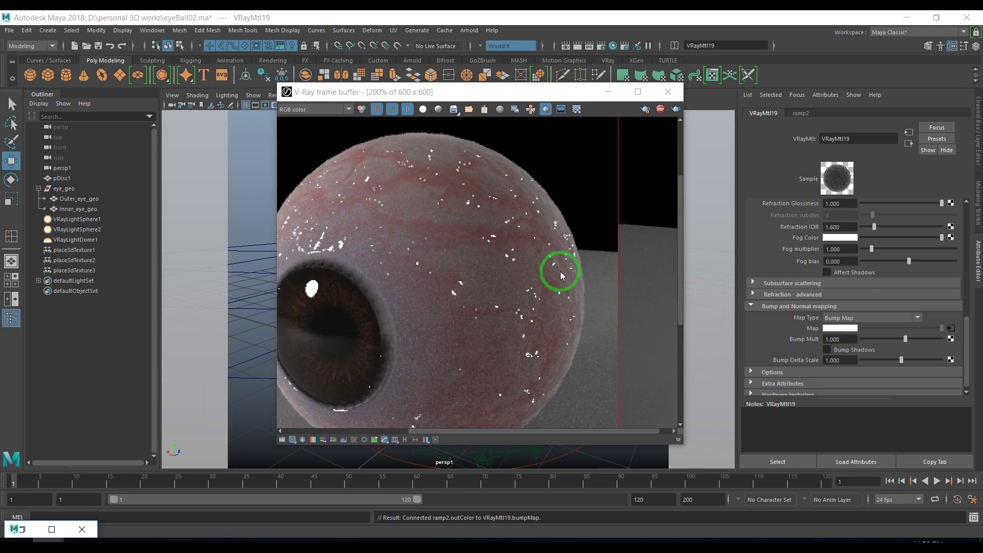
{"action": "middle_click_drag", "start_coordinate": [560, 272], "coordinate": [582, 260]}
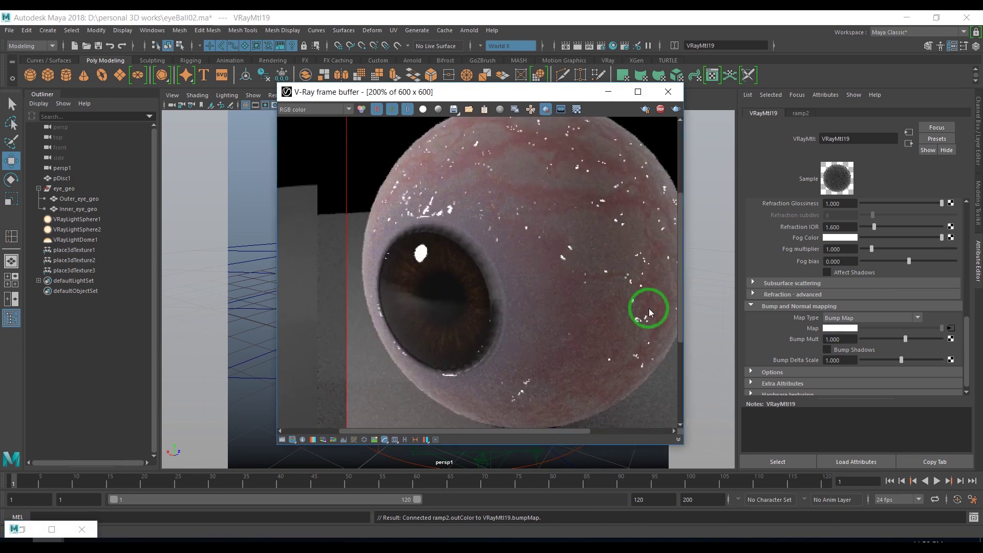
- Break the ramp2 bump connection and maximize Hypershade to view the whole network
{"action": "double_click", "coordinate": [28, 529]}
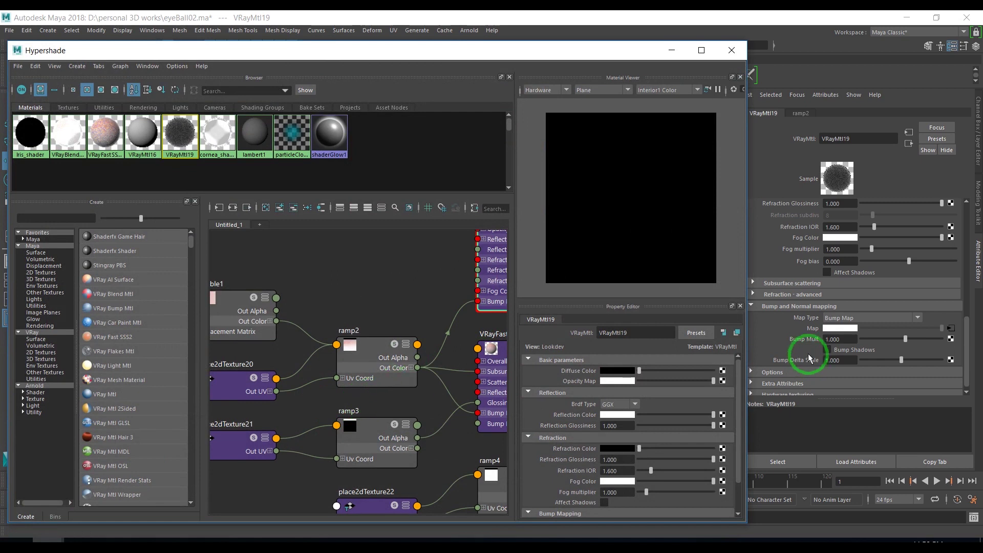
{"action": "right_click", "coordinate": [811, 334]}
{"action": "left_click", "coordinate": [832, 350]}
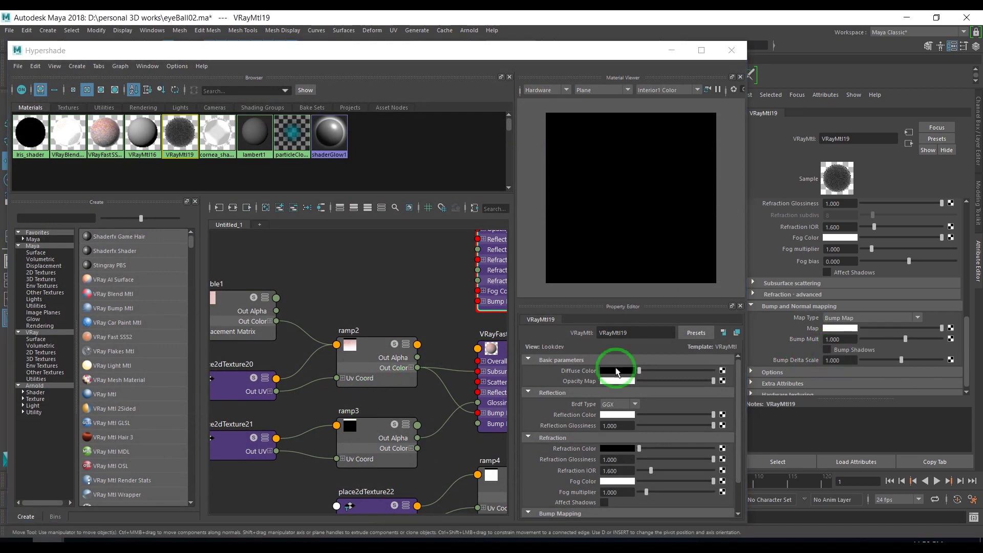
{"action": "left_click", "coordinate": [702, 51]}
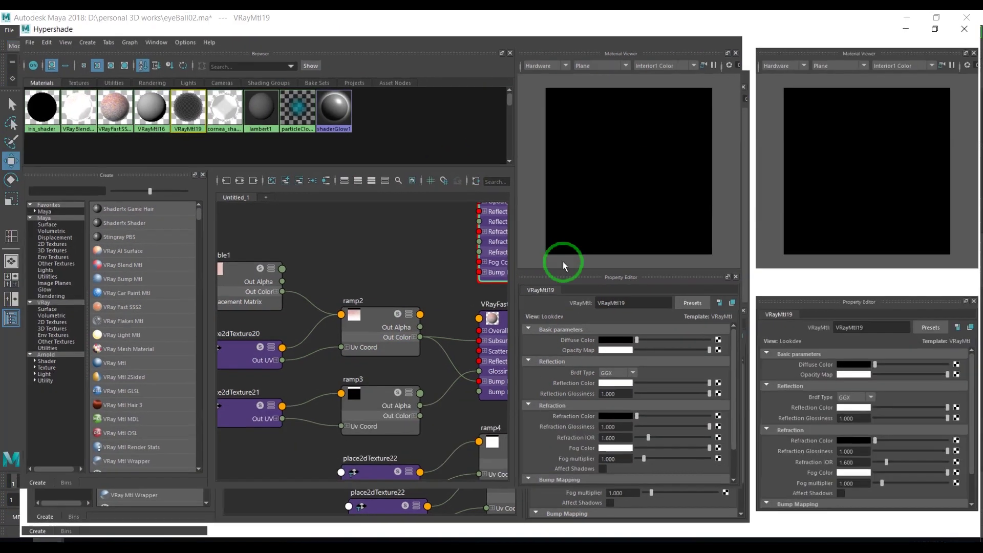
{"action": "scroll", "coordinate": [419, 358], "scroll_direction": "down", "scroll_amount": 3}
{"action": "middle_click_drag", "start_coordinate": [621, 357], "coordinate": [654, 324], "text": "alt"}
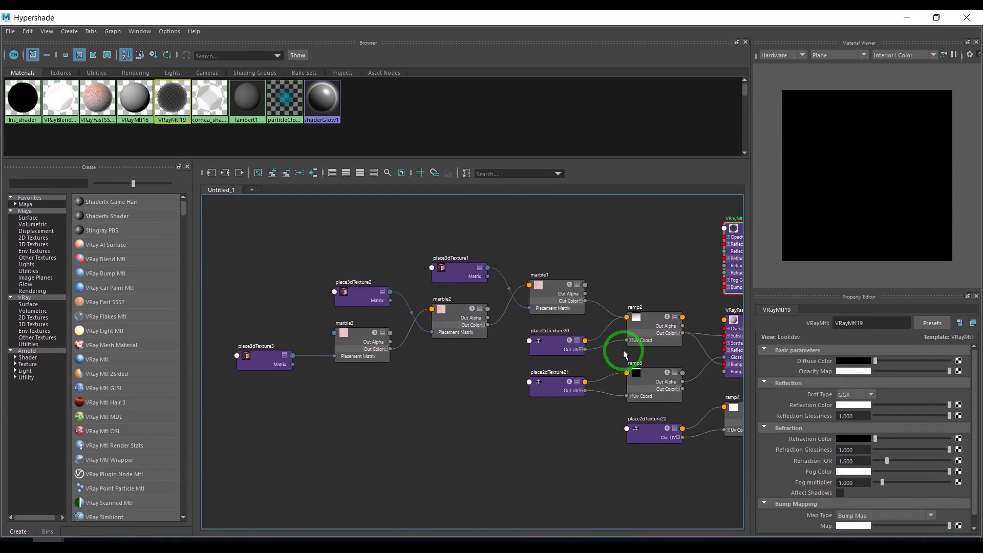
{"action": "left_click", "coordinate": [653, 323]}
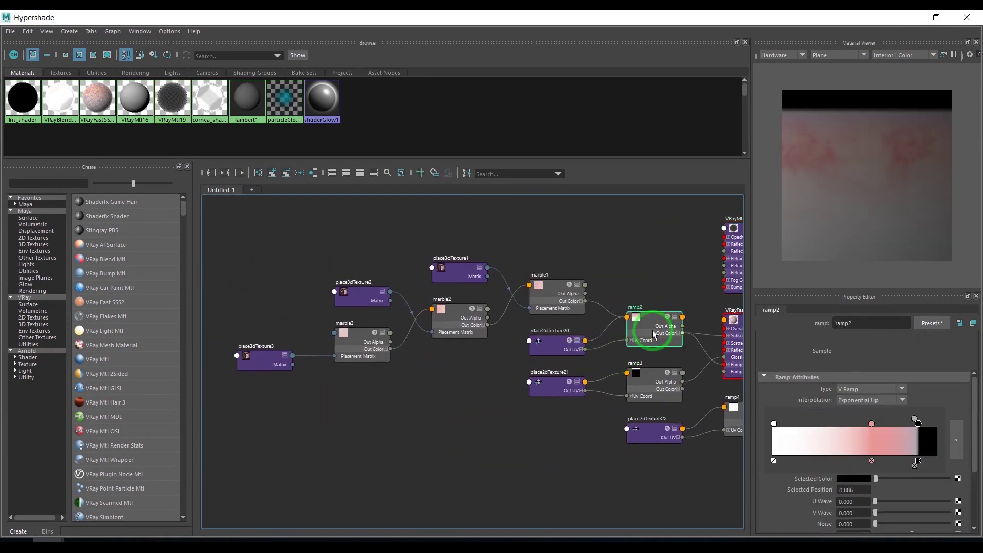
- Duplicate ramp2's shading network as ramp5 and place it below the original nodes
{"action": "left_click", "coordinate": [27, 31]}
{"action": "left_click", "coordinate": [212, 137]}
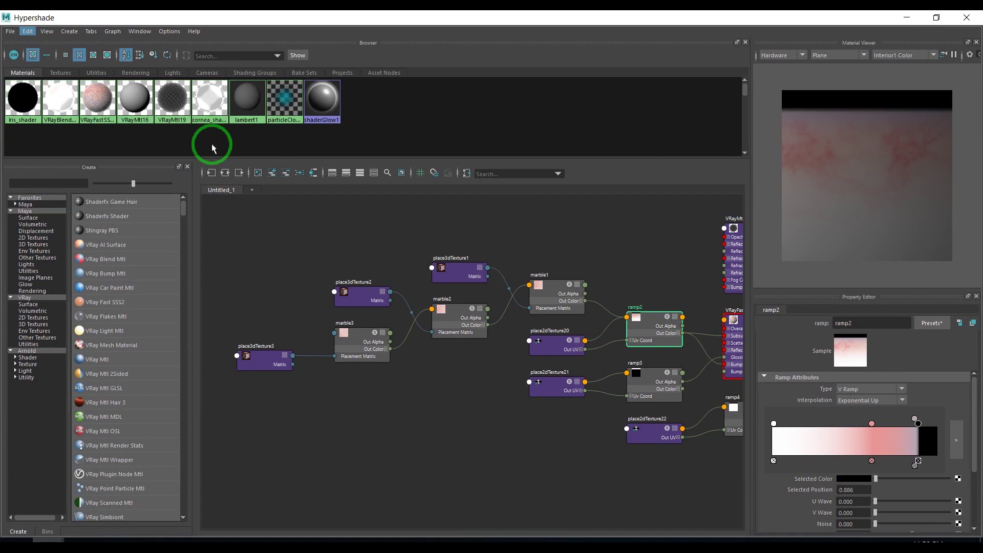
{"action": "left_click_drag", "start_coordinate": [667, 335], "coordinate": [591, 444]}
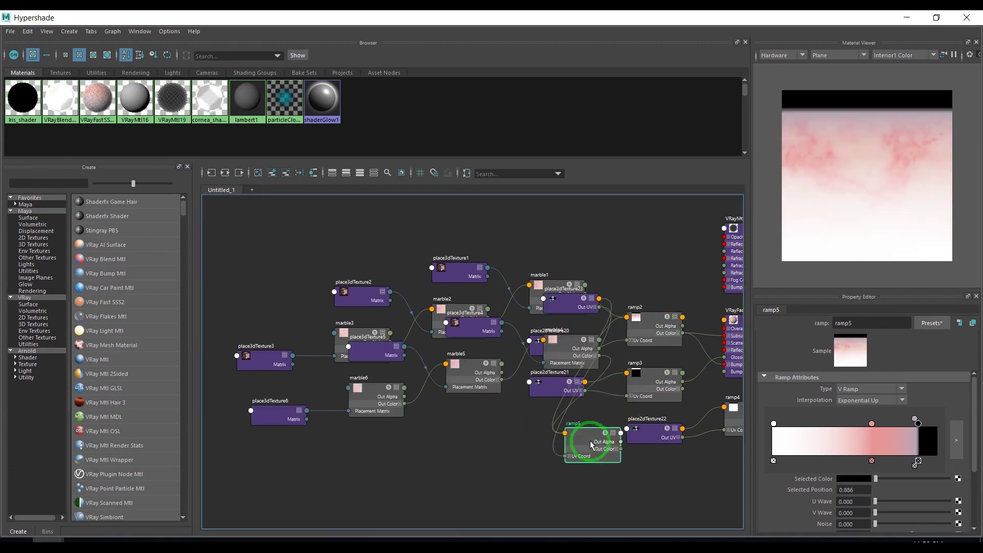
{"action": "mouse_move", "coordinate": [758, 18]}
{"action": "left_mouse_down"}
{"action": "mouse_move", "coordinate": [505, 48]}
{"action": "mouse_move", "coordinate": [444, 82]}
{"action": "left_mouse_up"}
{"action": "mouse_move", "coordinate": [363, 450]}
{"action": "middle_mouse_down"}
{"action": "mouse_move", "coordinate": [180, 399]}
{"action": "mouse_move", "coordinate": [244, 397]}
{"action": "mouse_move", "coordinate": [298, 430]}
{"action": "mouse_move", "coordinate": [340, 439]}
{"action": "mouse_move", "coordinate": [243, 449]}
{"action": "middle_mouse_up"}
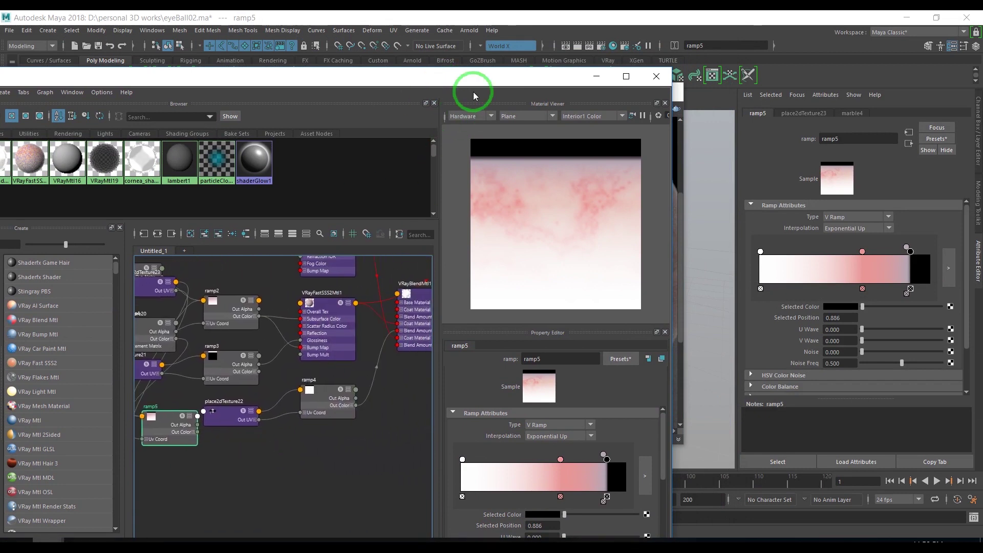
{"action": "left_click_drag", "start_coordinate": [474, 85], "coordinate": [332, 326]}
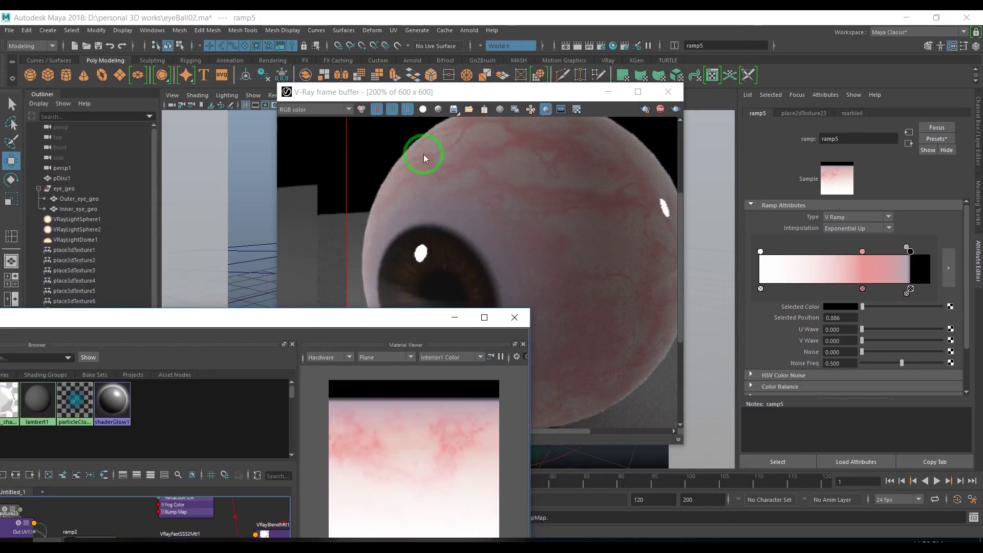
{"action": "left_click_drag", "start_coordinate": [458, 98], "coordinate": [608, 222]}
- Select Outer_eye_geo and open its Coat Material 2, VRayMtl19
{"action": "left_click", "coordinate": [395, 259]}
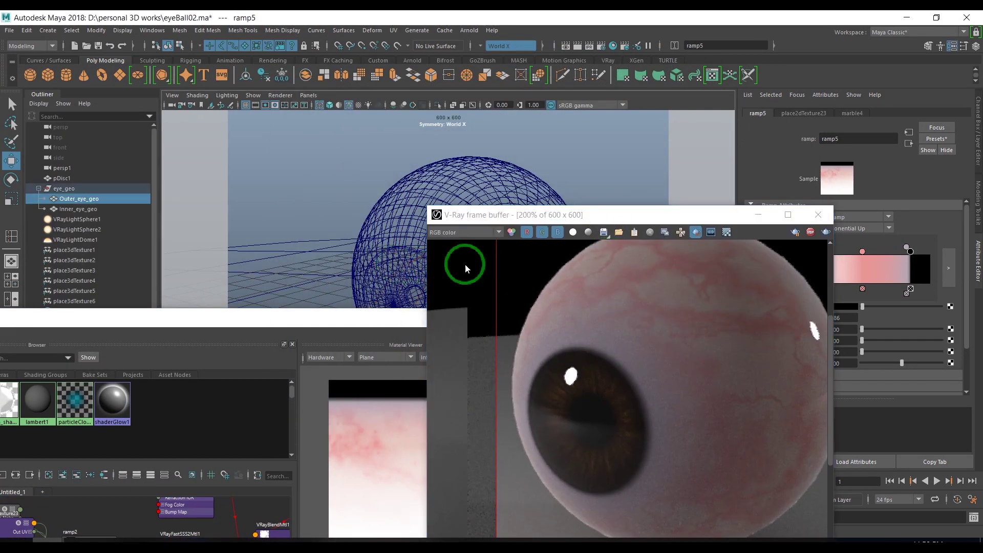
{"action": "left_click", "coordinate": [630, 219]}
{"action": "left_click_drag", "start_coordinate": [630, 219], "coordinate": [535, 67]}
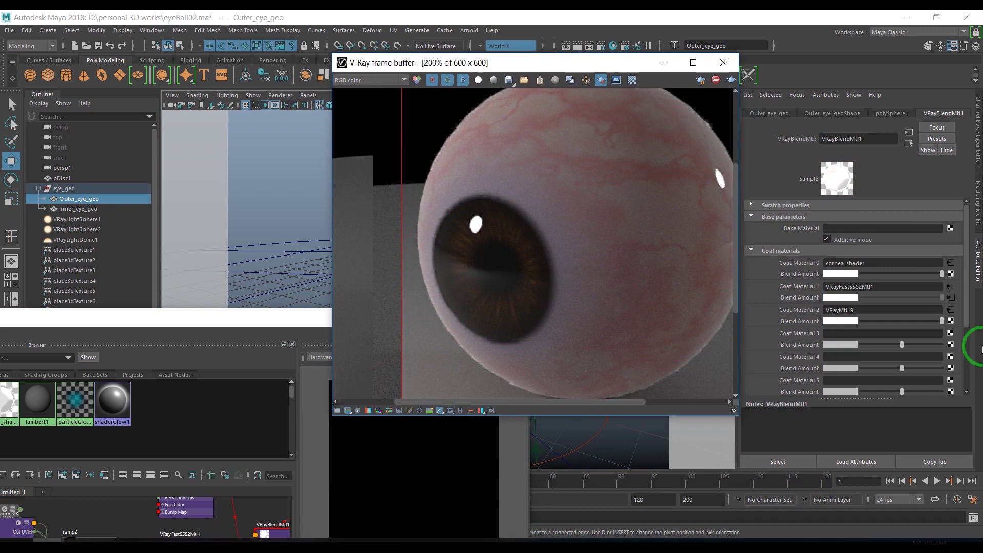
{"action": "left_click", "coordinate": [951, 310]}
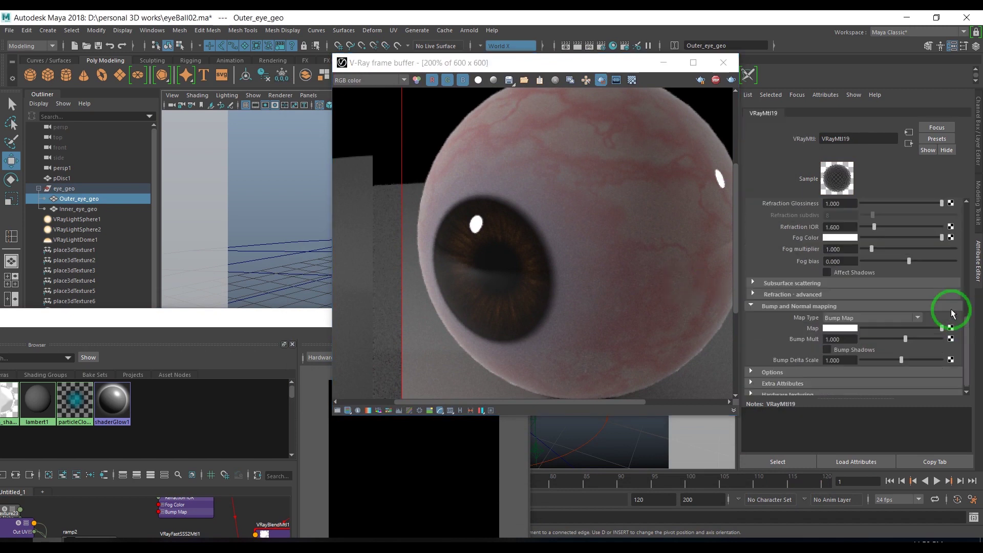
- Connect ramp5 to VRayMtl19's Bump Map and show ramp5's attributes
{"action": "left_click_drag", "start_coordinate": [275, 317], "coordinate": [332, 122]}
{"action": "mouse_move", "coordinate": [150, 487]}
{"action": "middle_mouse_down", "text": "alt"}
{"action": "mouse_move", "coordinate": [313, 451]}
{"action": "mouse_move", "coordinate": [244, 483]}
{"action": "middle_mouse_up", "text": "alt"}
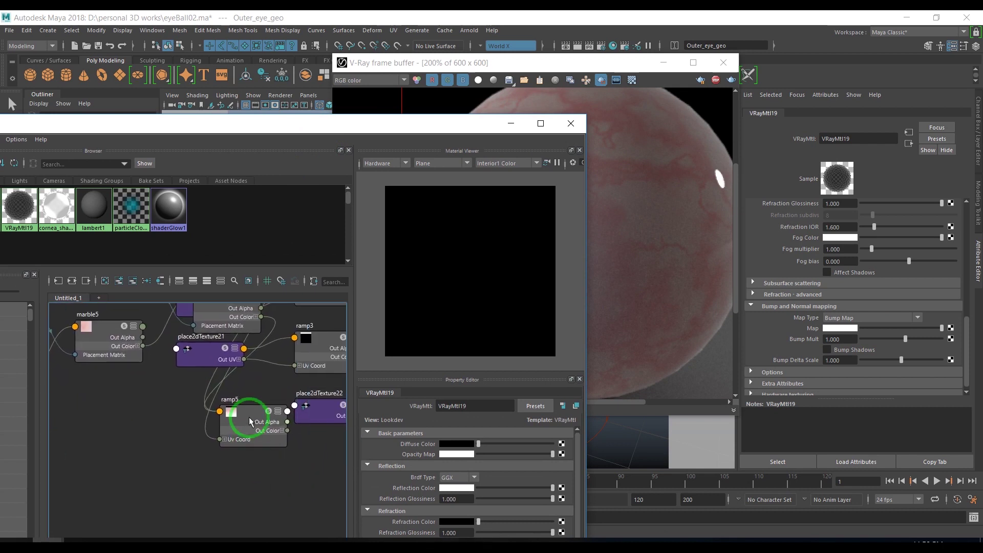
{"action": "middle_click_drag", "start_coordinate": [272, 418], "coordinate": [820, 328]}
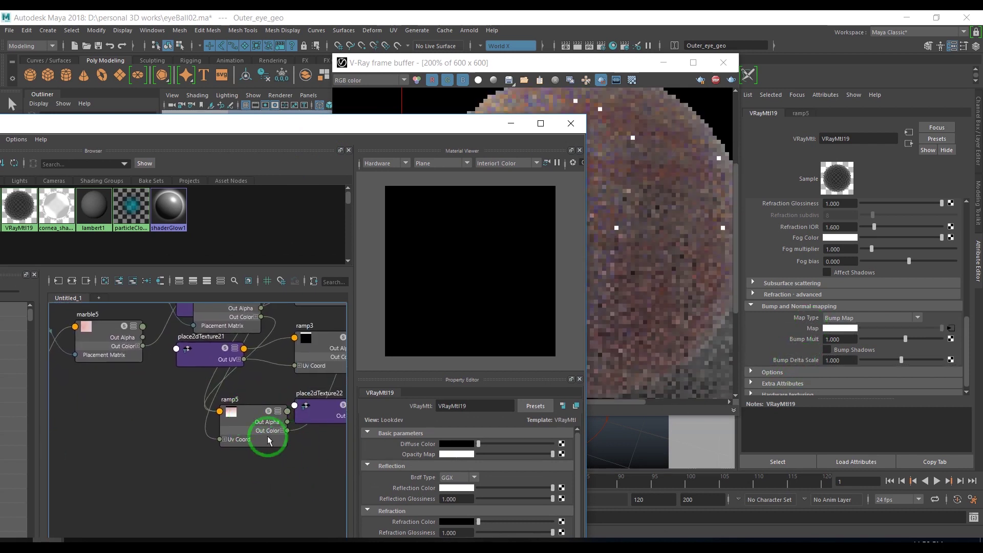
{"action": "left_click", "coordinate": [249, 416]}
{"action": "left_click", "coordinate": [511, 124]}
{"action": "left_click", "coordinate": [911, 252]}
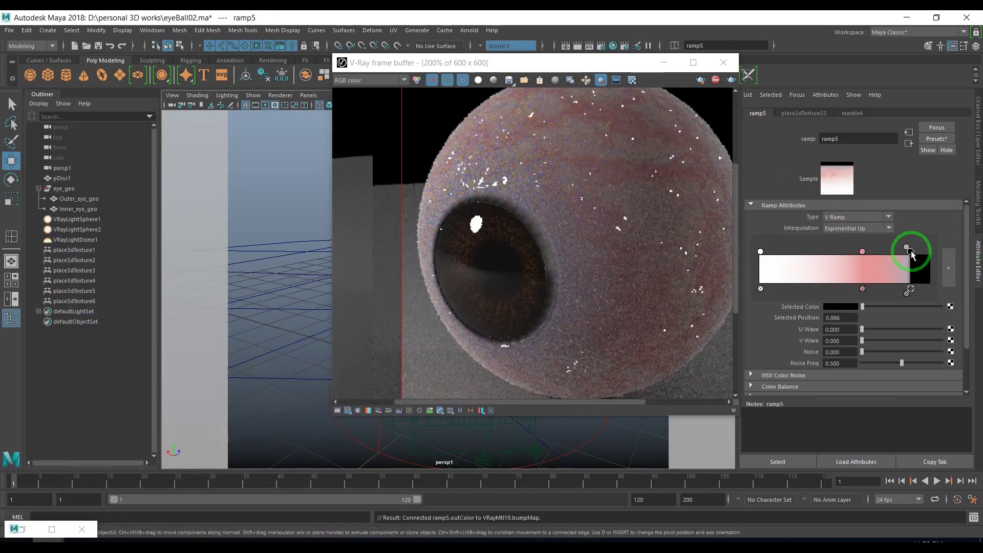
- Set ramp5's black end stop to grey with saturation 0 and value 0.5
{"action": "left_click", "coordinate": [846, 307]}
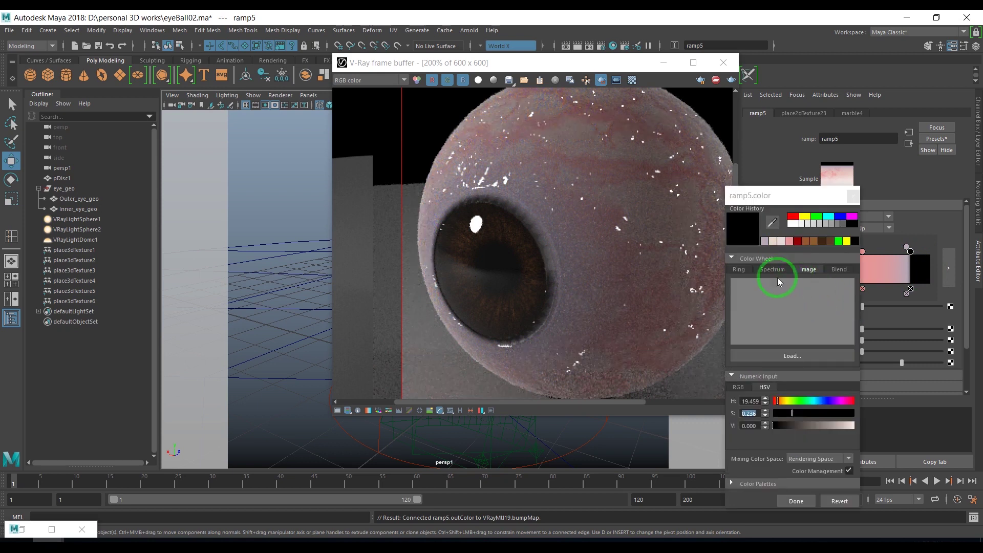
{"action": "left_click", "coordinate": [747, 413]}
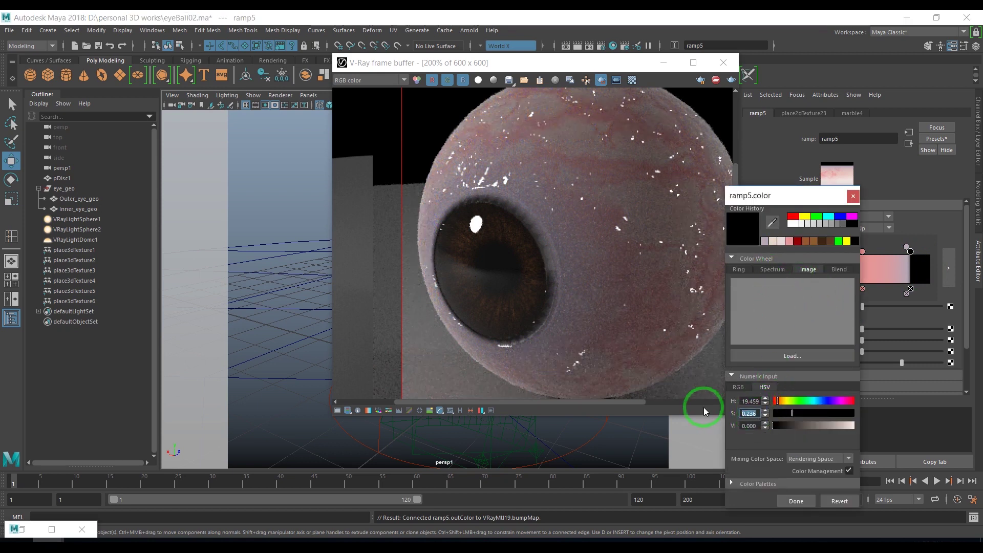
{"action": "type", "text": "0"}
{"action": "key", "text": "Tab"}
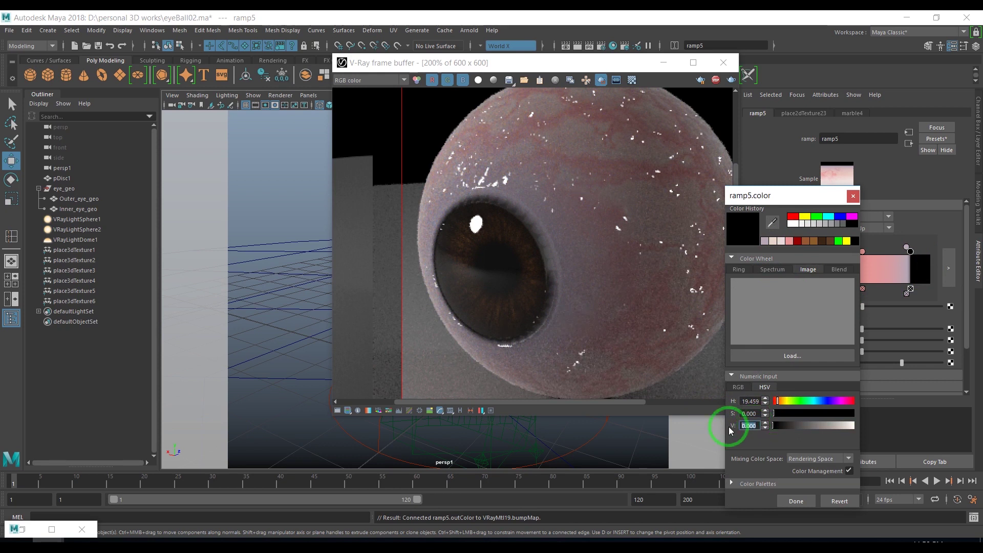
{"action": "type", "text": "0.5"}
{"action": "key", "text": "Return"}
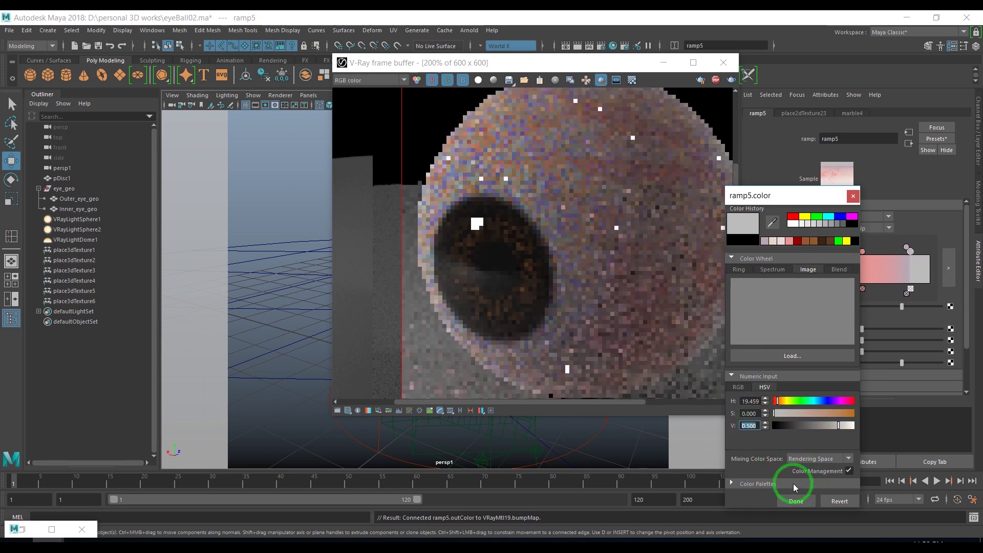
{"action": "left_click", "coordinate": [797, 501]}
- Give another ramp5 colour stop a light grey colour
{"action": "left_click", "coordinate": [905, 248]}
{"action": "left_click", "coordinate": [845, 306]}
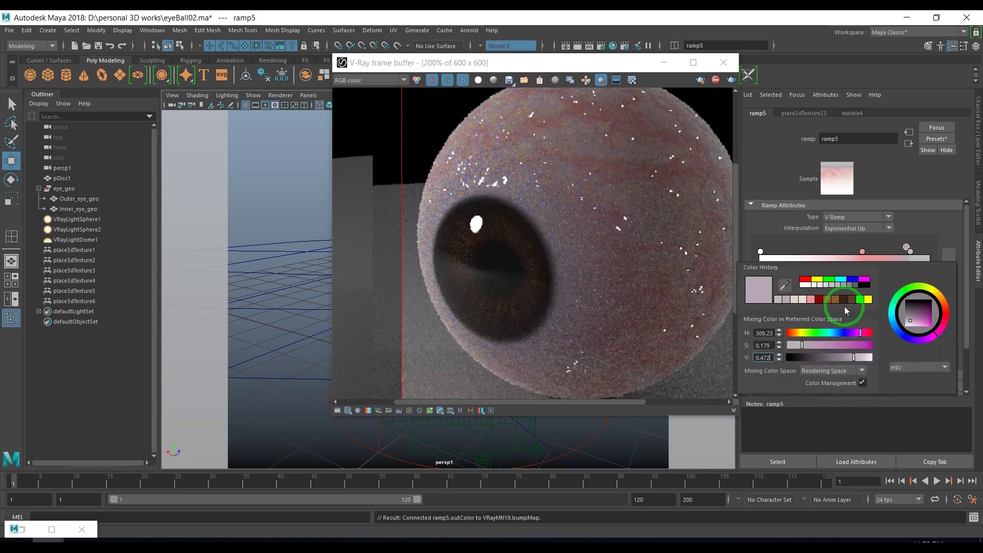
{"action": "left_click", "coordinate": [726, 188]}
{"action": "left_click", "coordinate": [574, 213]}
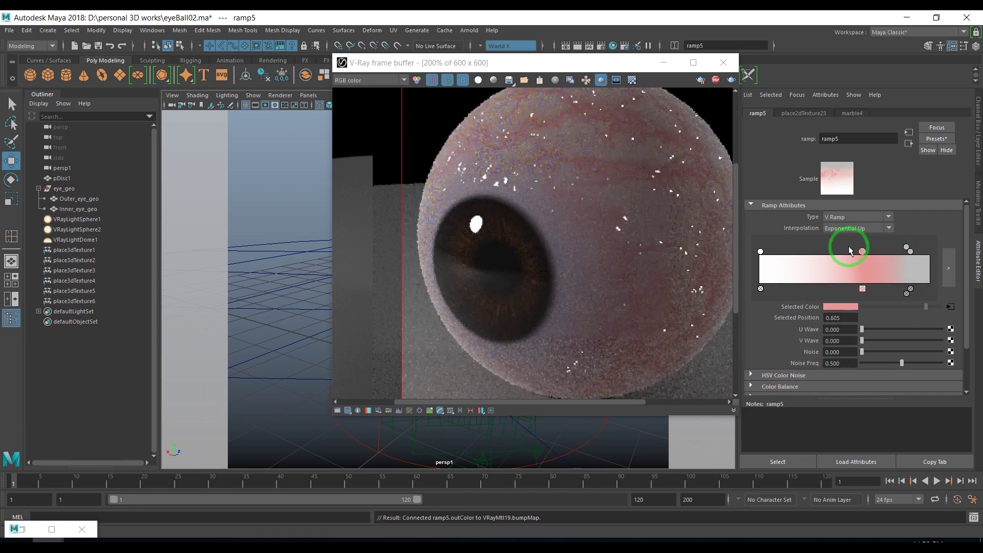
- Darken ramp5's white left-end stop to 0.5 grey
{"action": "left_click", "coordinate": [760, 251]}
{"action": "left_click", "coordinate": [830, 306]}
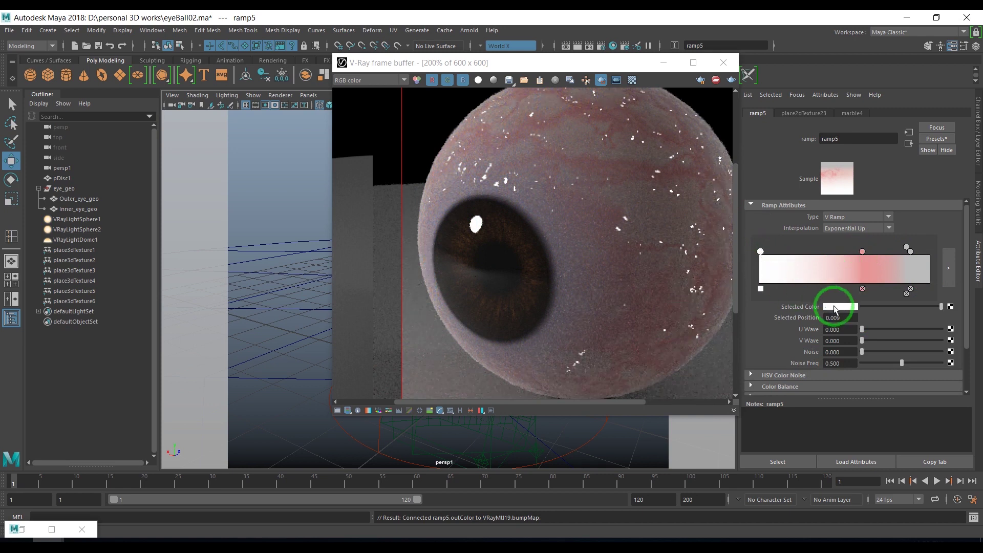
{"action": "left_click", "coordinate": [769, 262]}
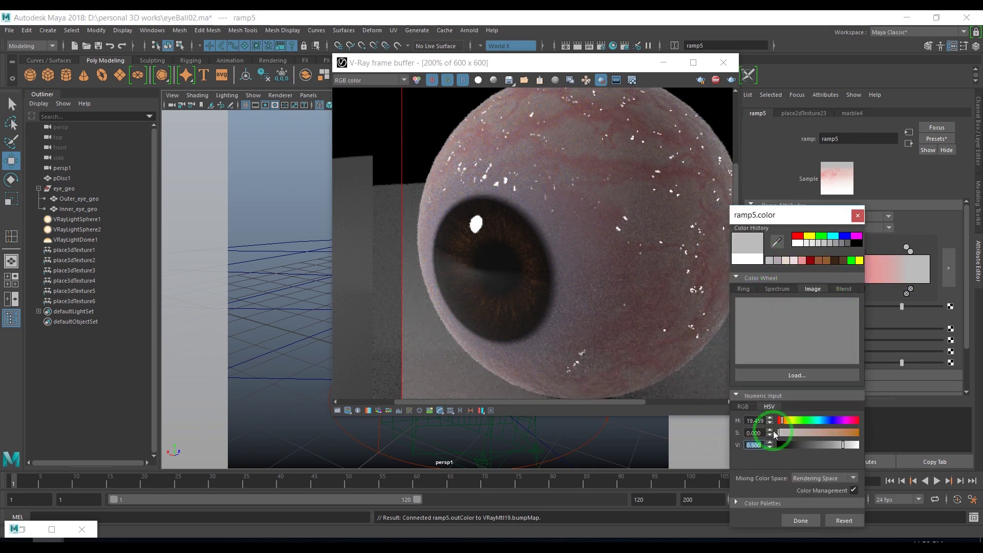
{"action": "left_click", "coordinate": [797, 521]}
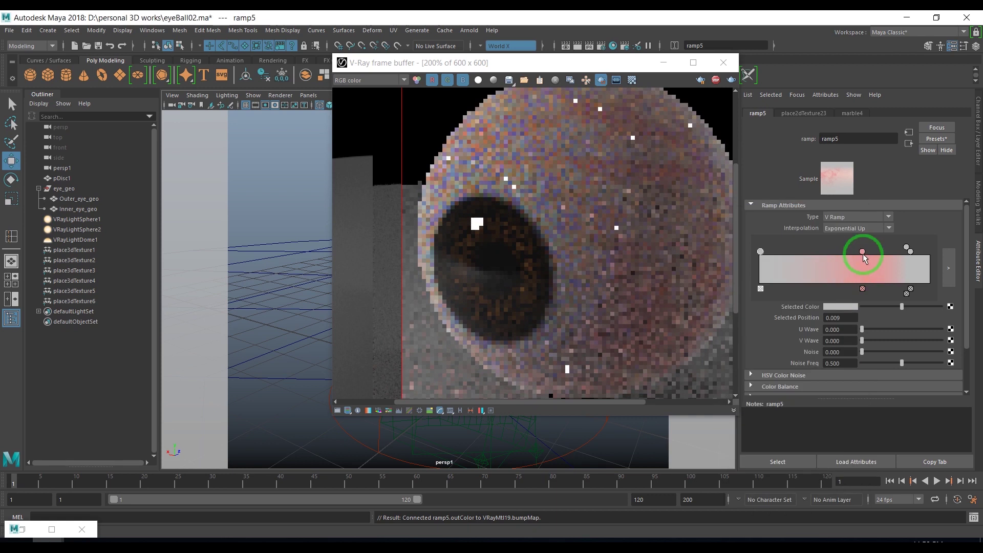
{"action": "left_click", "coordinate": [952, 306]}
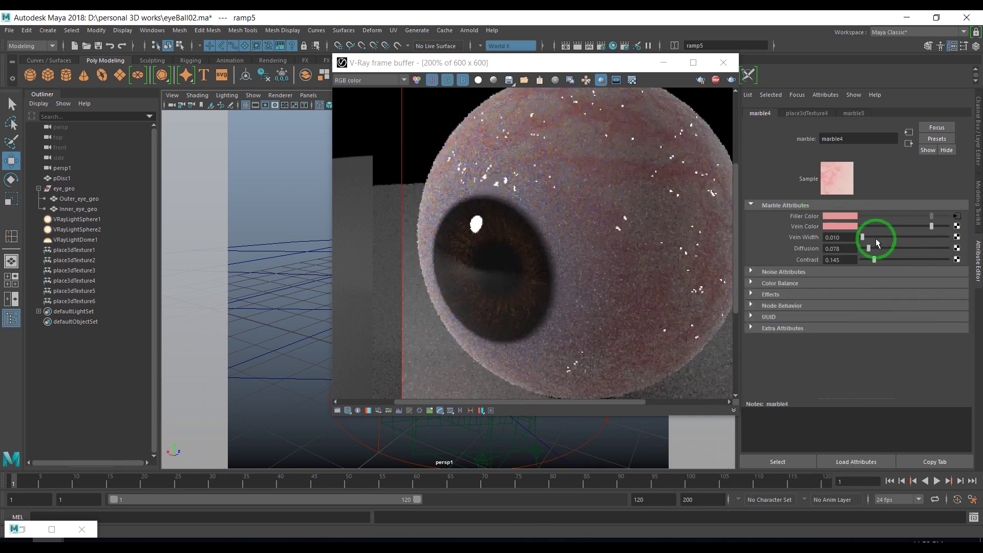
- Set marble4's vein colour to mid-grey with a value of 0.55
{"action": "left_click", "coordinate": [857, 229]}
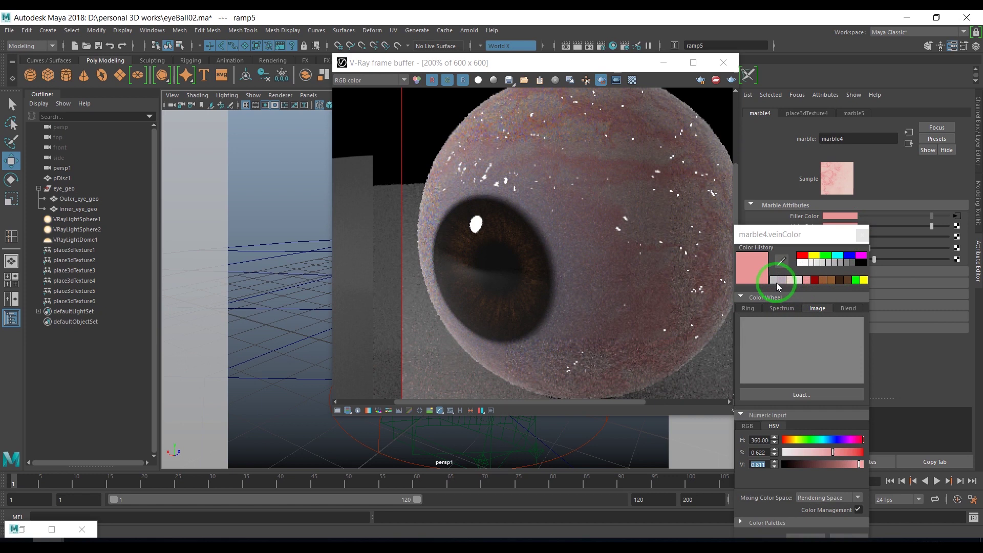
{"action": "left_click", "coordinate": [777, 280]}
{"action": "left_click", "coordinate": [760, 465]}
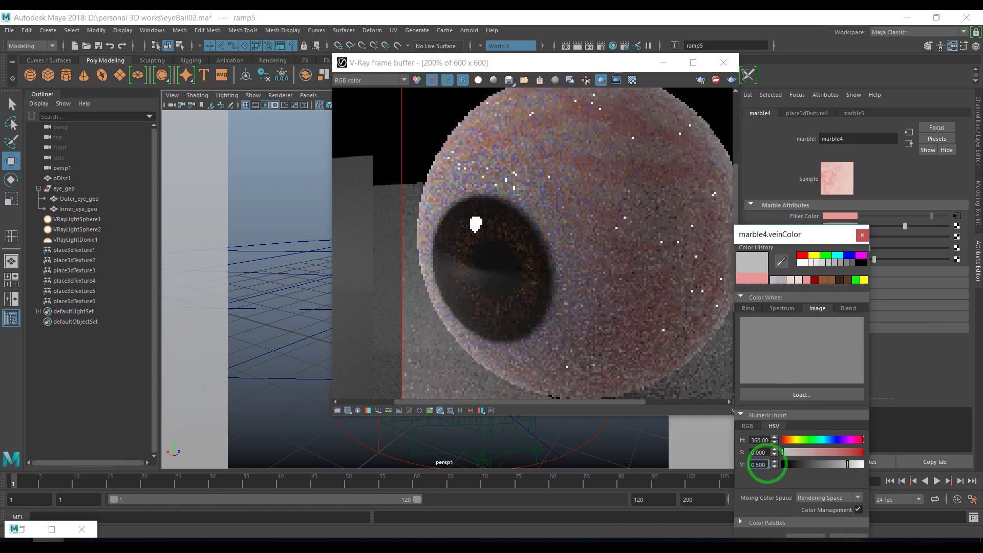
{"action": "type", "text": "6"}
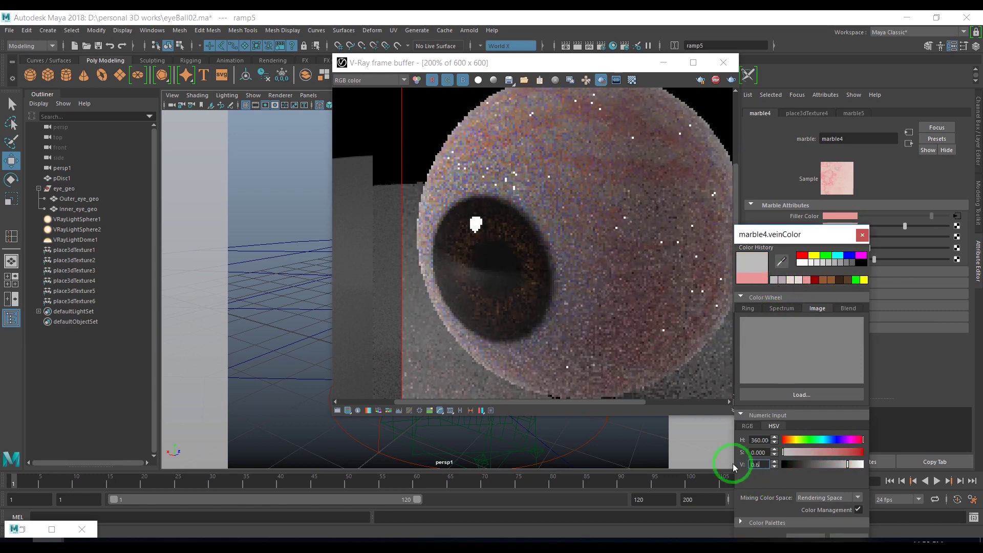
{"action": "key", "text": "Return"}
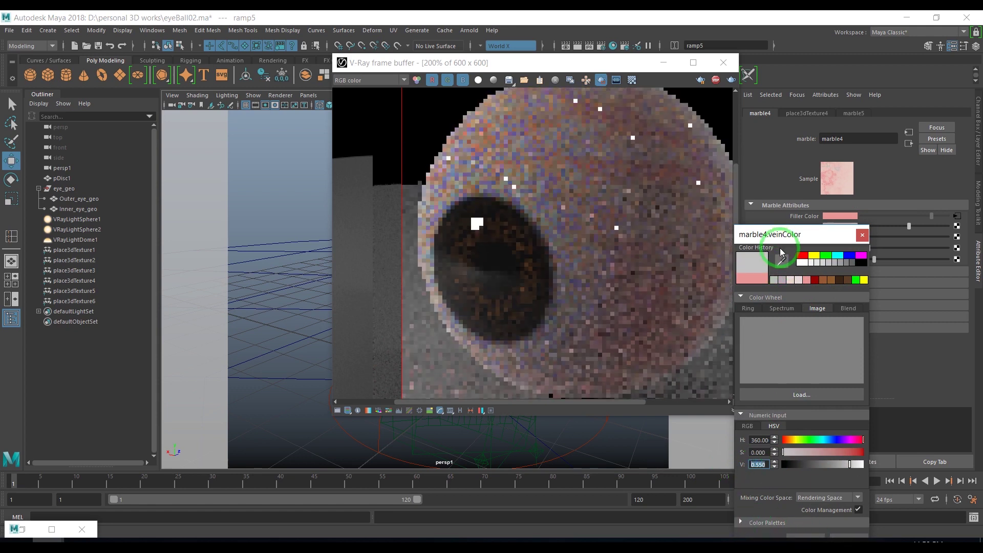
- Turn marble5's veins light grey and marble6's veins mid-grey
{"action": "left_click", "coordinate": [952, 215]}
{"action": "left_click", "coordinate": [840, 227]}
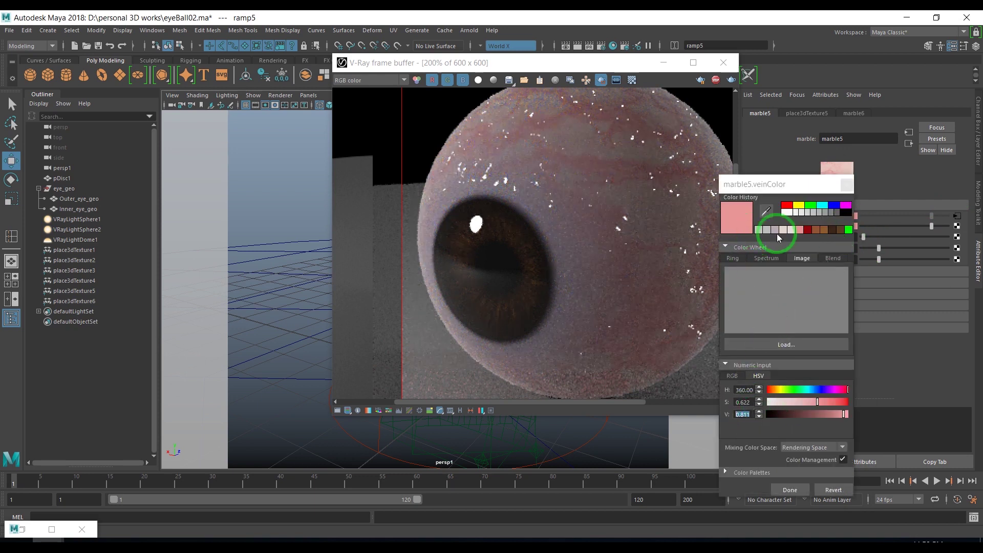
{"action": "left_click", "coordinate": [762, 230]}
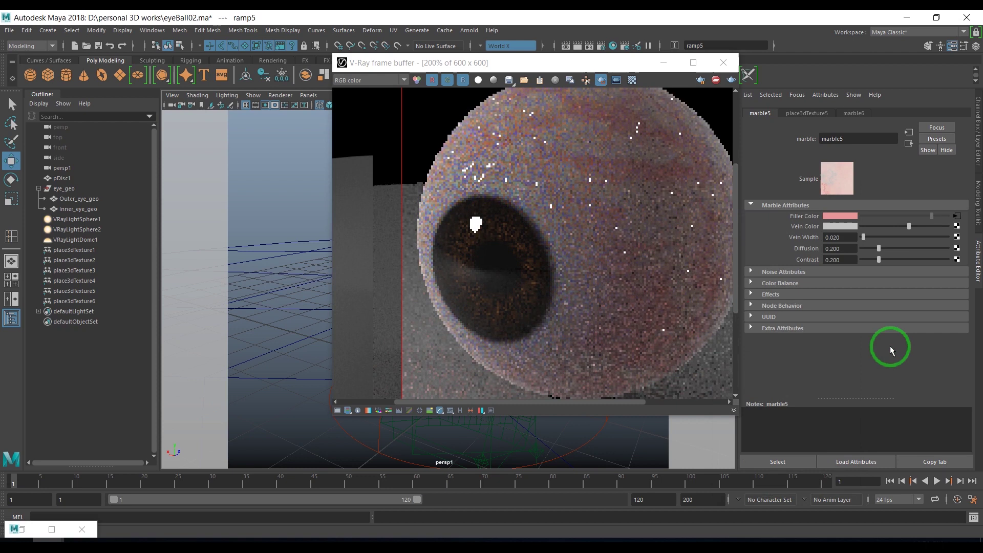
{"action": "left_click", "coordinate": [952, 216]}
{"action": "left_click", "coordinate": [841, 226]}
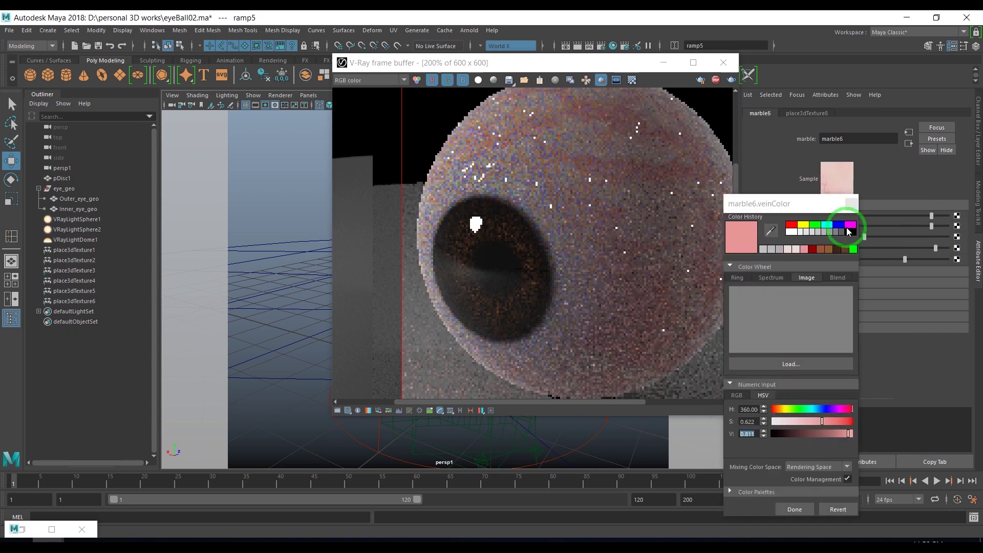
{"action": "left_click", "coordinate": [766, 249]}
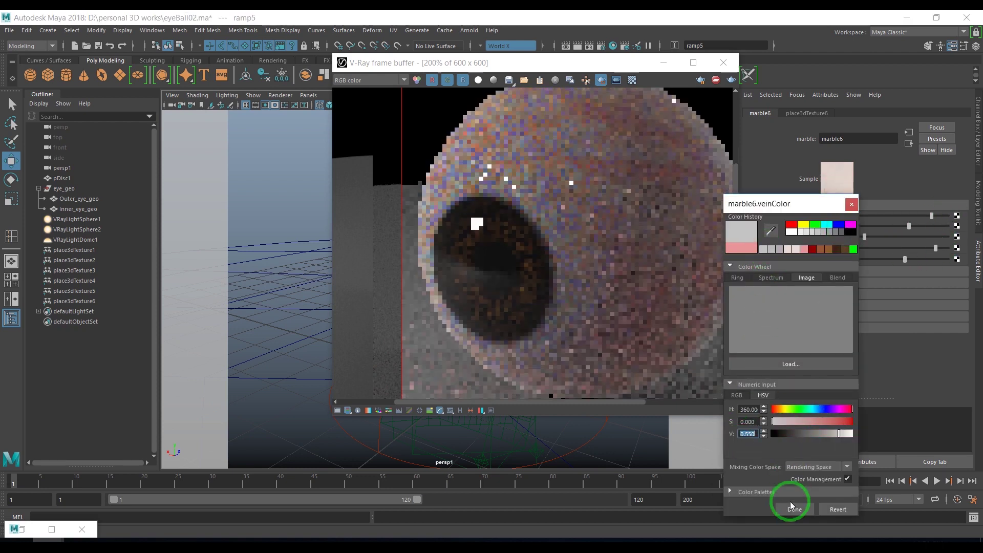
{"action": "left_click", "coordinate": [793, 509]}
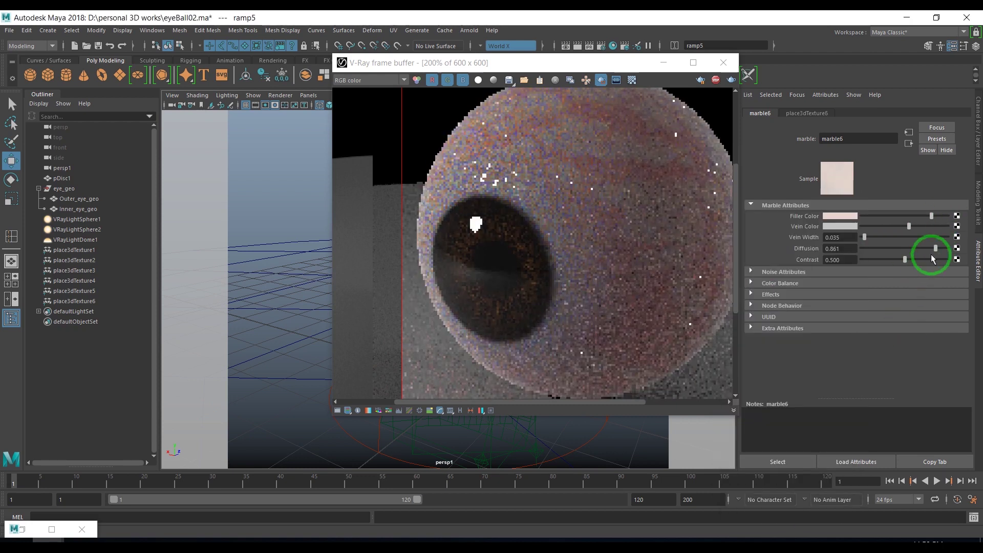
- Make marble6's filler colour mid-grey, then reselect Outer_eye_geo
{"action": "left_click", "coordinate": [843, 217]}
{"action": "left_click", "coordinate": [777, 267]}
{"action": "left_click", "coordinate": [795, 529]}
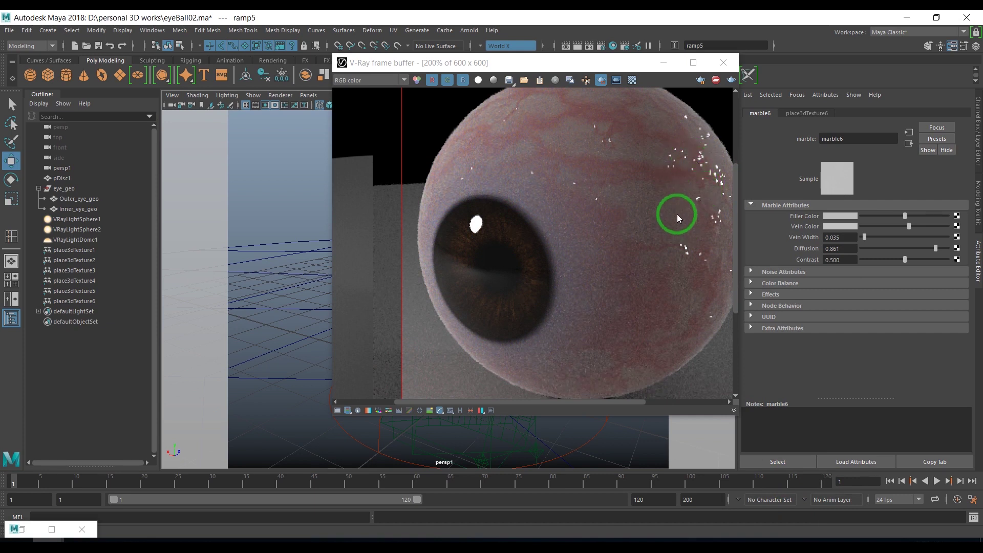
{"action": "scroll", "coordinate": [649, 251], "scroll_direction": "down", "scroll_amount": 2}
{"action": "scroll", "coordinate": [650, 251], "scroll_direction": "up", "scroll_amount": 2}
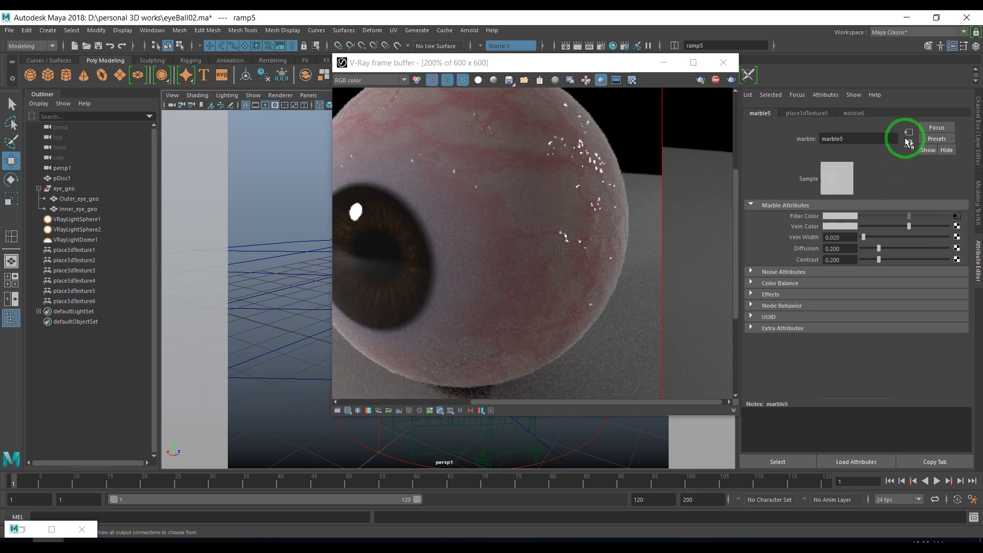
{"action": "left_click", "coordinate": [89, 201]}
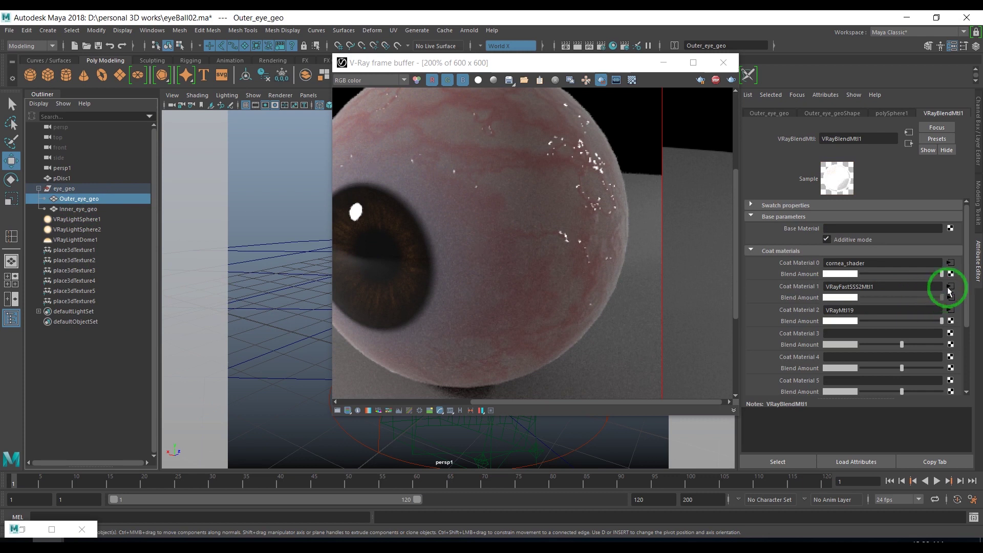
- Follow the coat material through ramp2 to marble1 and make its veins a more saturated red
{"action": "left_click", "coordinate": [949, 288]}
{"action": "left_click", "coordinate": [949, 249]}
{"action": "left_click", "coordinate": [862, 252]}
{"action": "left_click", "coordinate": [951, 306]}
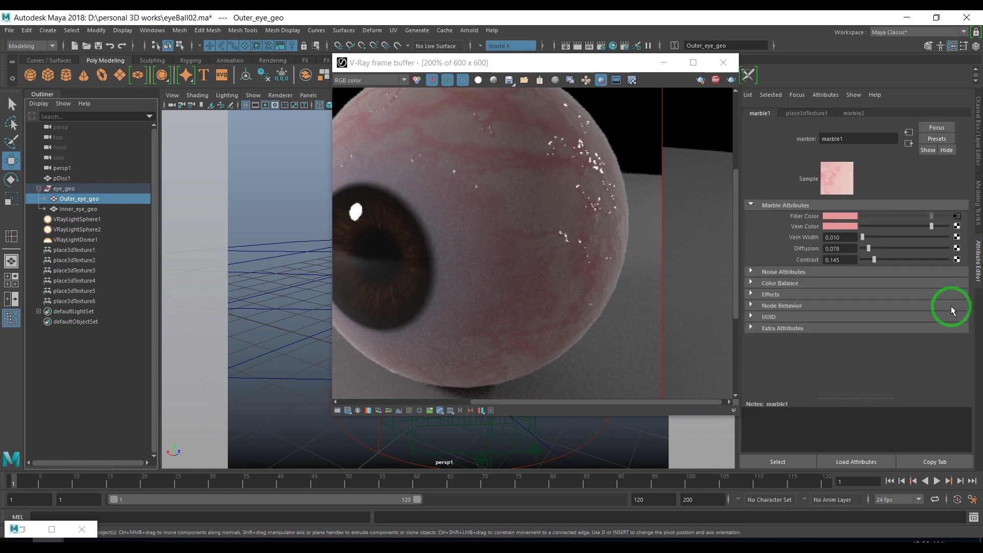
{"action": "left_click", "coordinate": [838, 227]}
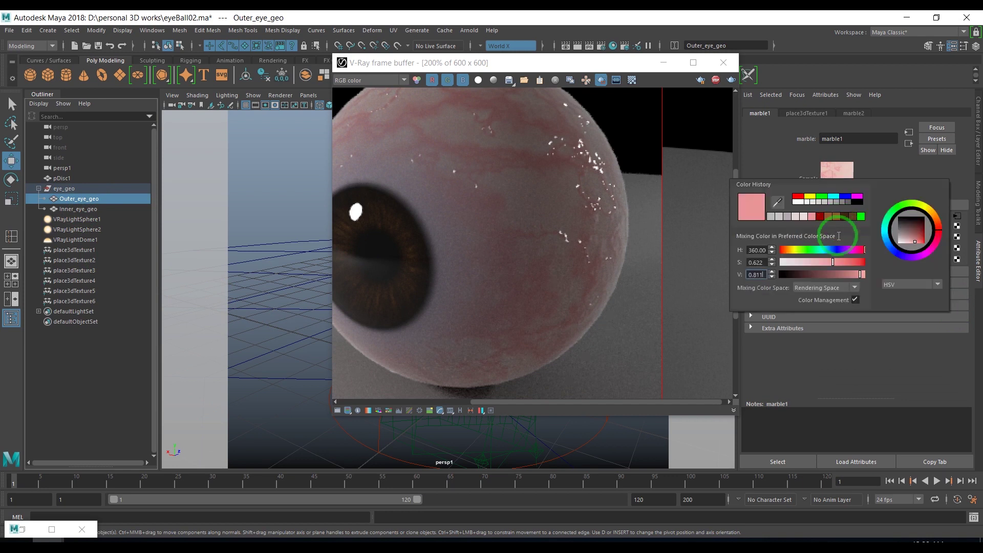
{"action": "left_click", "coordinate": [845, 226]}
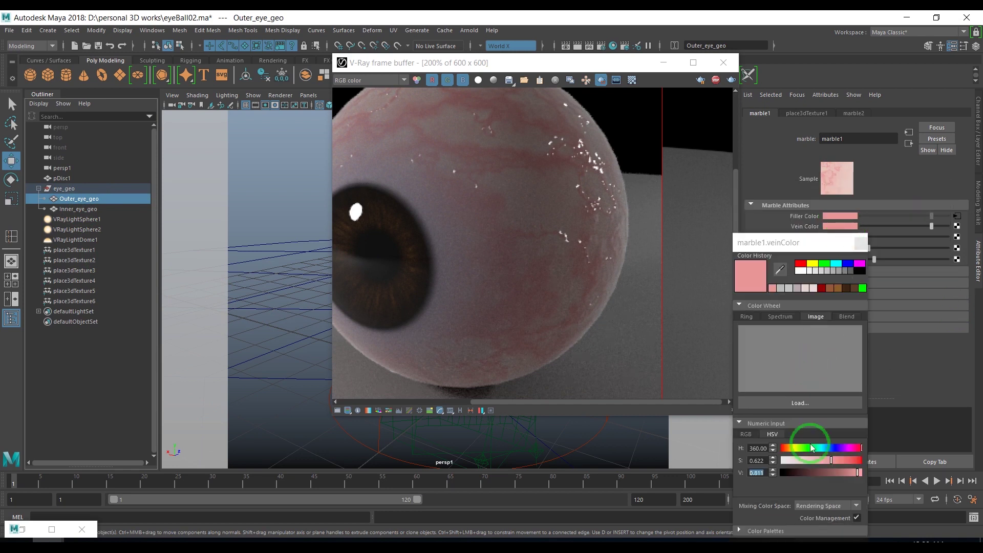
{"action": "left_click_drag", "start_coordinate": [831, 464], "coordinate": [837, 463]}
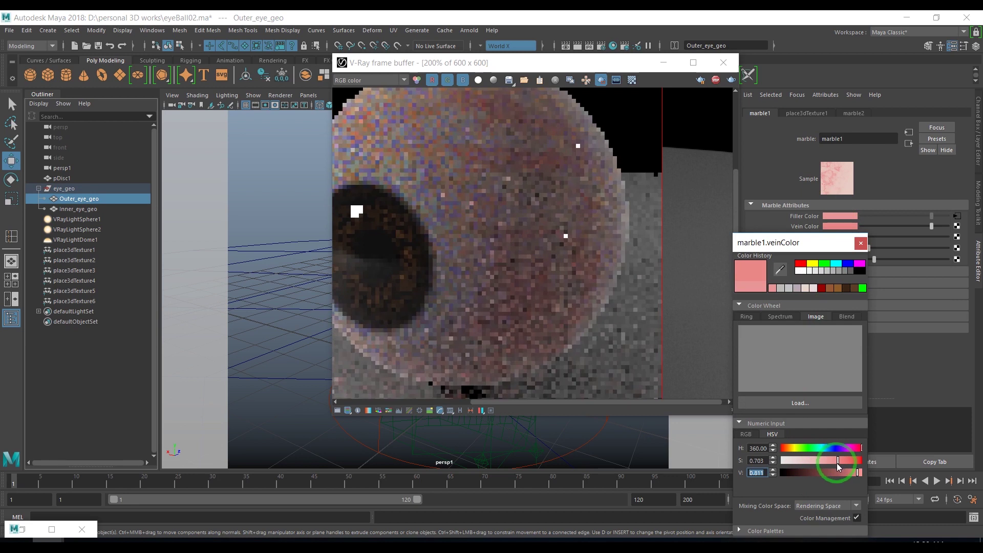
{"action": "left_click_drag", "start_coordinate": [789, 242], "coordinate": [789, 144]}
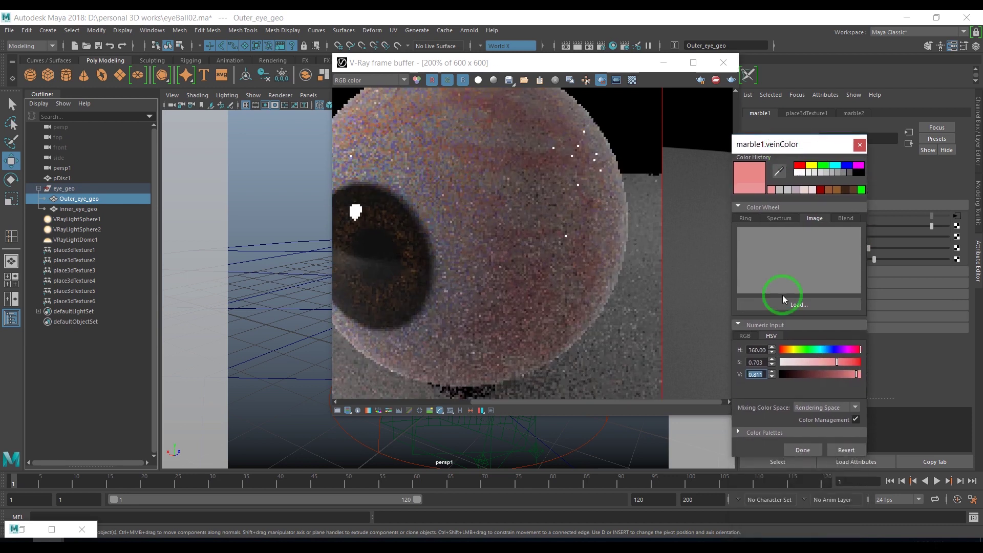
{"action": "left_click", "coordinate": [802, 451]}
- Give marble2's and marble3's veins a deeper red, marble3 at value 0.672
{"action": "left_click", "coordinate": [957, 216]}
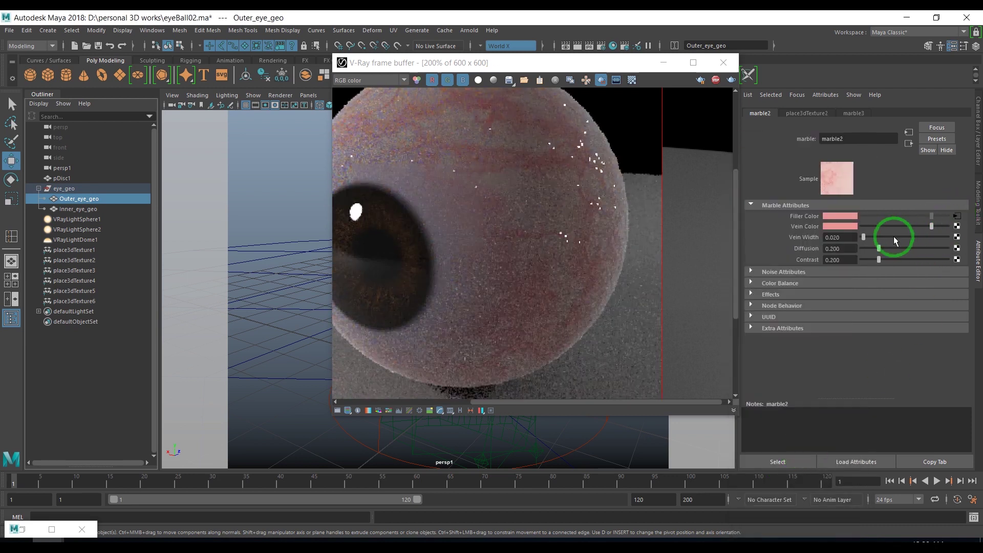
{"action": "left_click", "coordinate": [846, 226]}
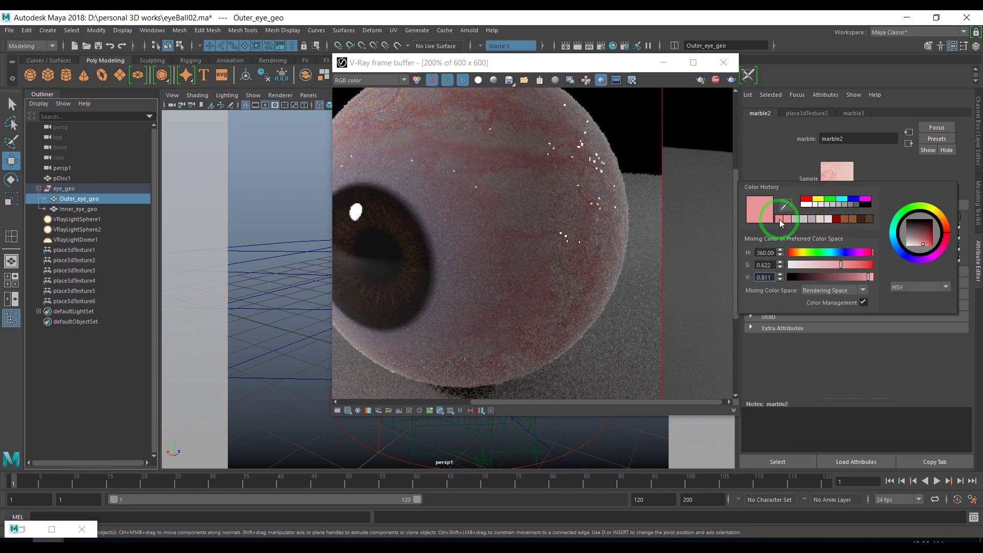
{"action": "left_click", "coordinate": [852, 267]}
{"action": "left_click", "coordinate": [925, 161]}
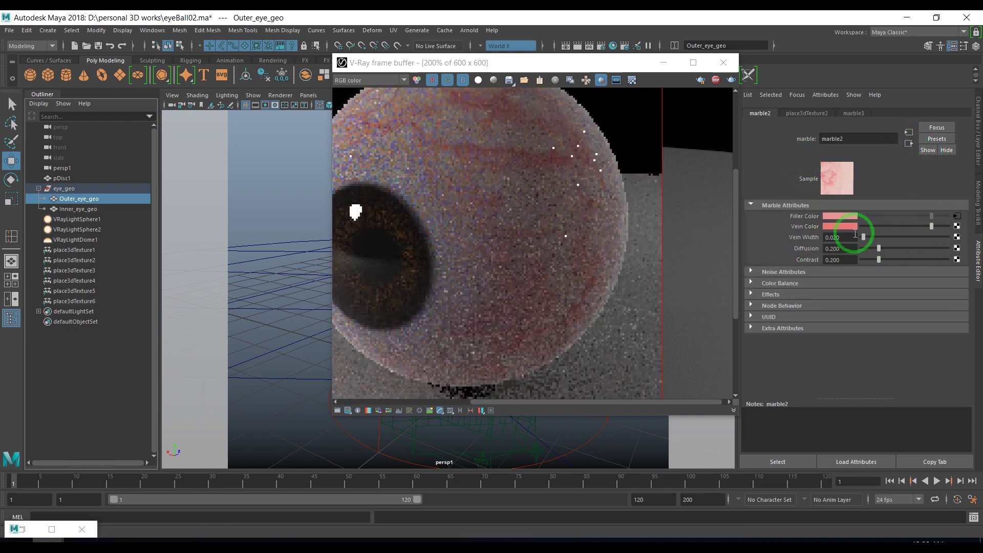
{"action": "left_click", "coordinate": [957, 226]}
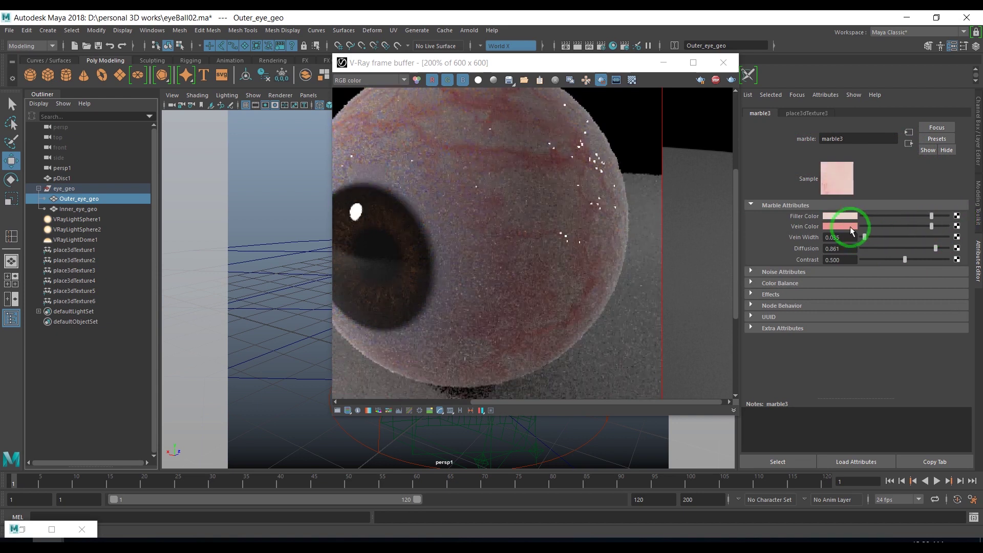
{"action": "left_click", "coordinate": [851, 226]}
{"action": "left_click", "coordinate": [786, 222]}
{"action": "left_click", "coordinate": [867, 277]}
{"action": "left_click", "coordinate": [865, 268]}
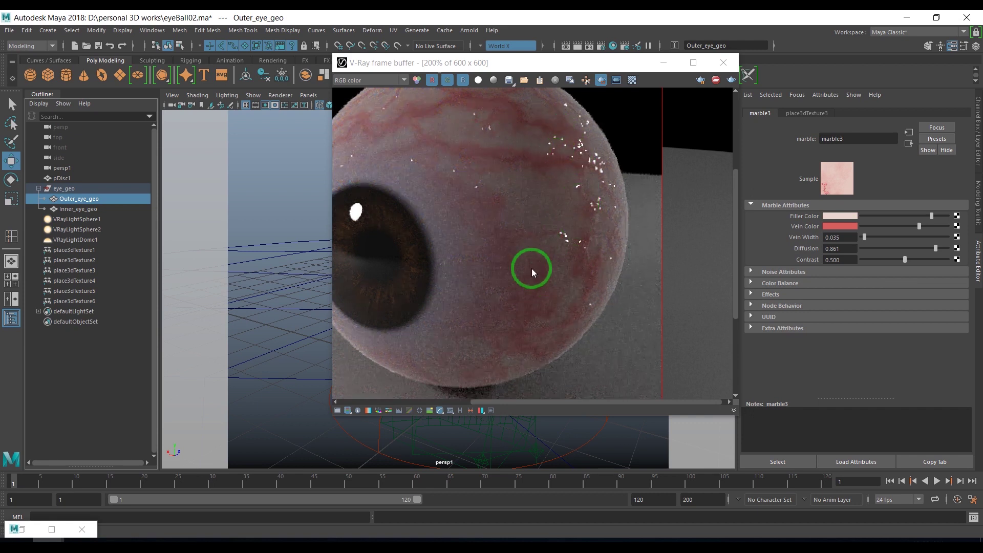
{"action": "left_click", "coordinate": [909, 144]}
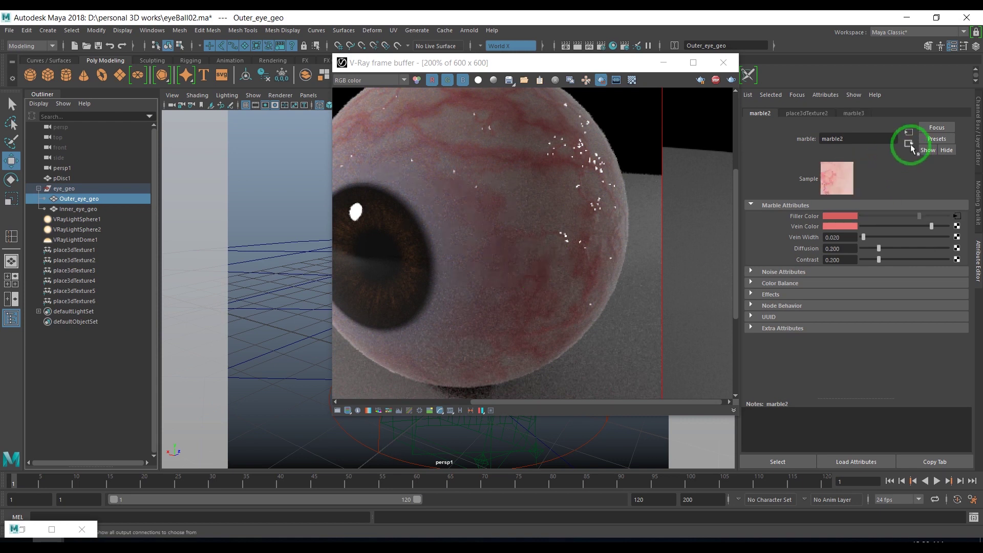
- Shift ramp2's 0.862 colour stop to a reddish-grey hue around 13.8, stopping the running render
{"action": "left_click", "coordinate": [910, 145]}
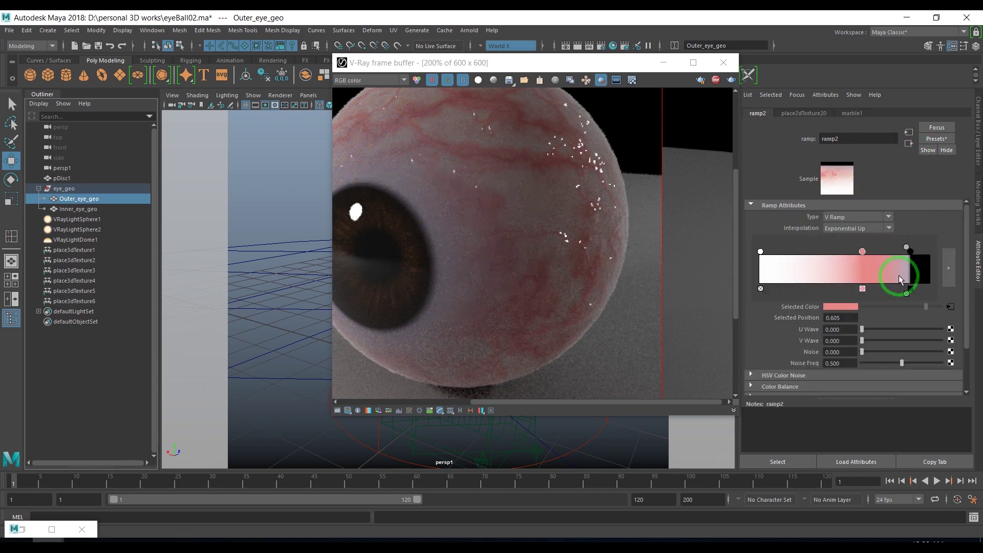
{"action": "left_click", "coordinate": [905, 247]}
{"action": "left_click", "coordinate": [833, 306]}
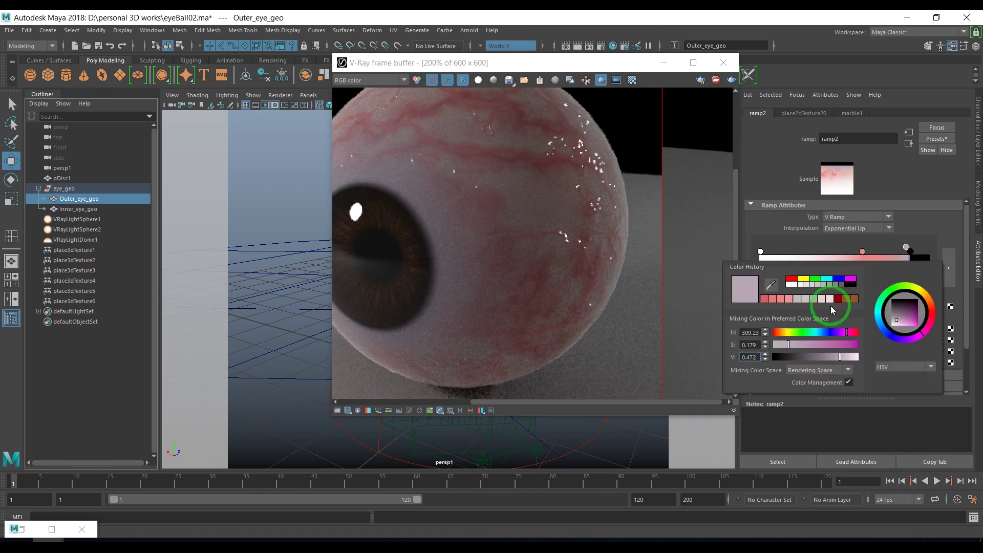
{"action": "left_click", "coordinate": [771, 286]}
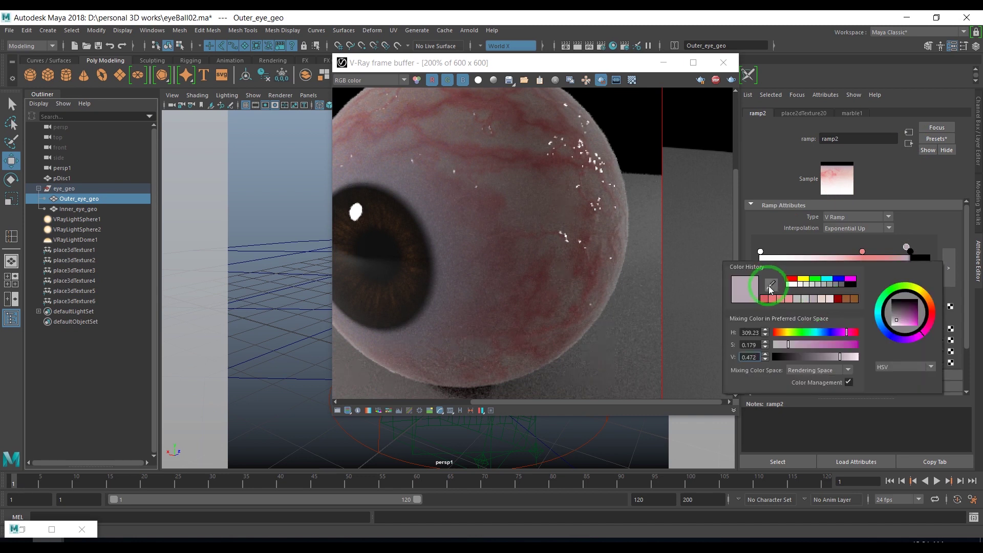
{"action": "left_click_drag", "start_coordinate": [847, 333], "coordinate": [782, 332]}
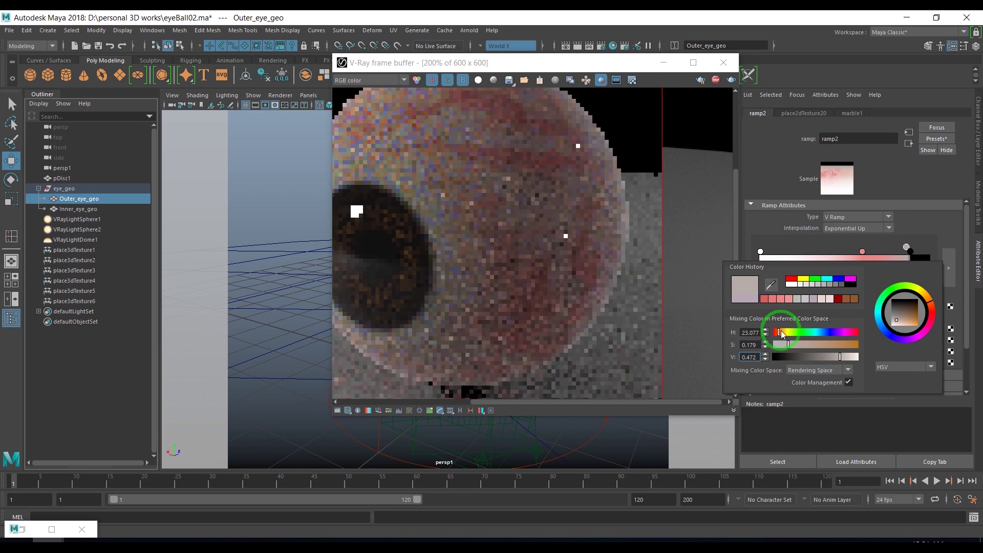
{"action": "left_click_drag", "start_coordinate": [781, 330], "coordinate": [833, 362]}
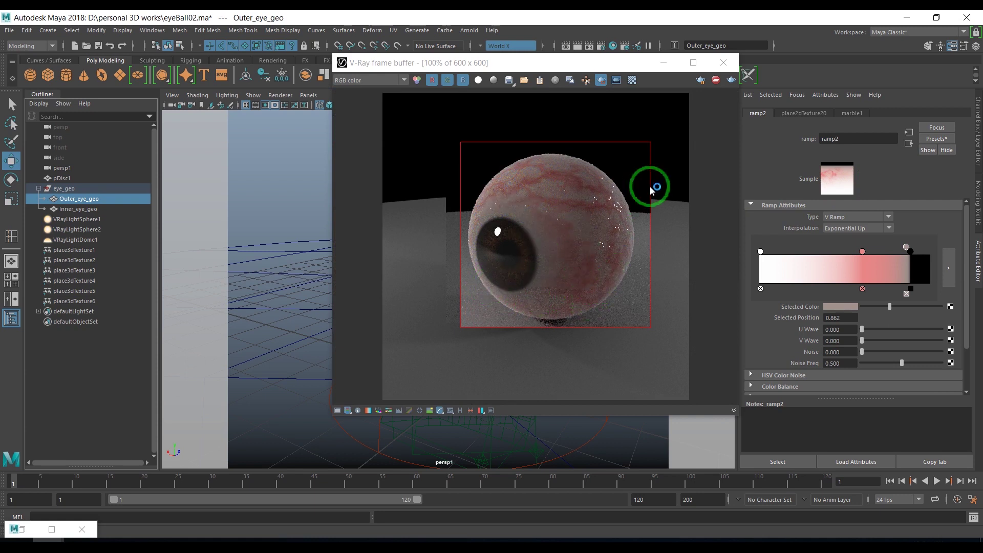
{"action": "left_click", "coordinate": [715, 80]}
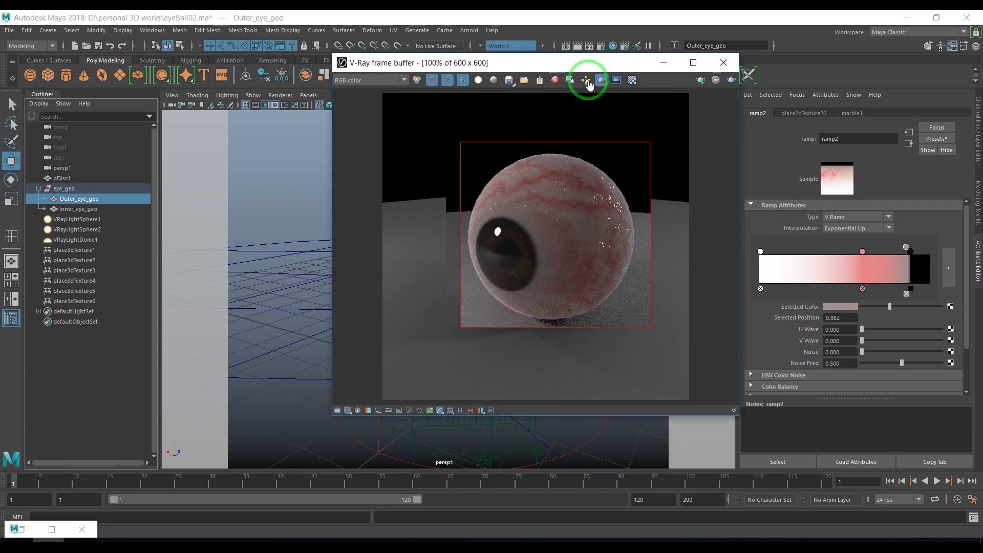
- In the persp view, duplicate a sphere light as VRayLightSphere3 and place it above the eyeball
{"action": "left_click_drag", "start_coordinate": [659, 66], "coordinate": [697, 91]}
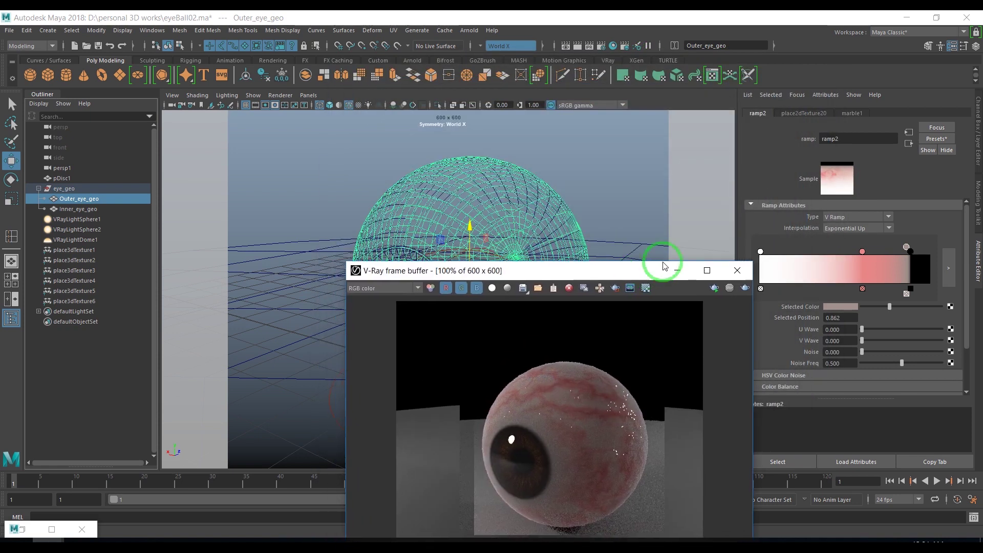
{"action": "left_click_drag", "start_coordinate": [697, 91], "coordinate": [787, 175]}
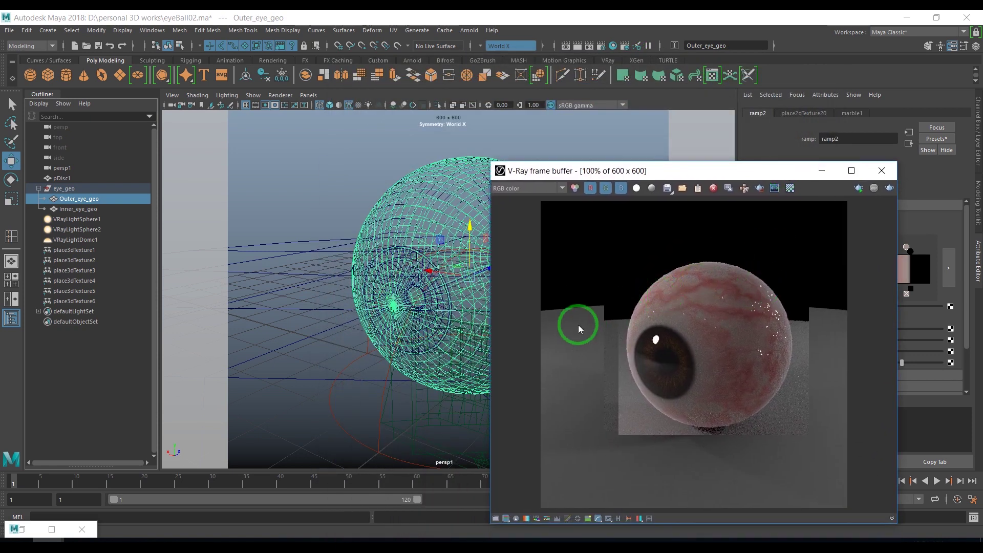
{"action": "left_click_drag", "start_coordinate": [500, 171], "coordinate": [585, 162]}
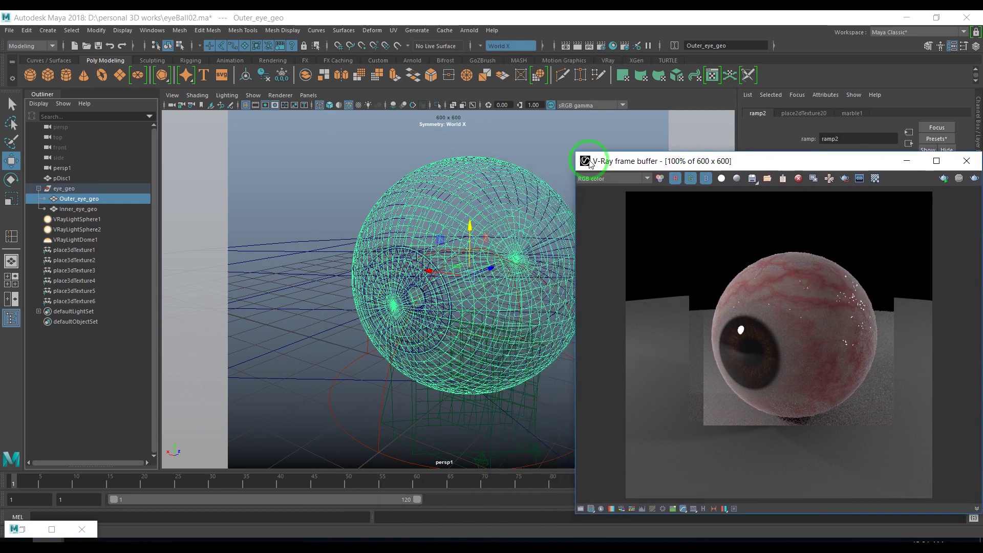
{"action": "left_click", "coordinate": [320, 99]}
{"action": "mouse_move", "coordinate": [338, 106]}
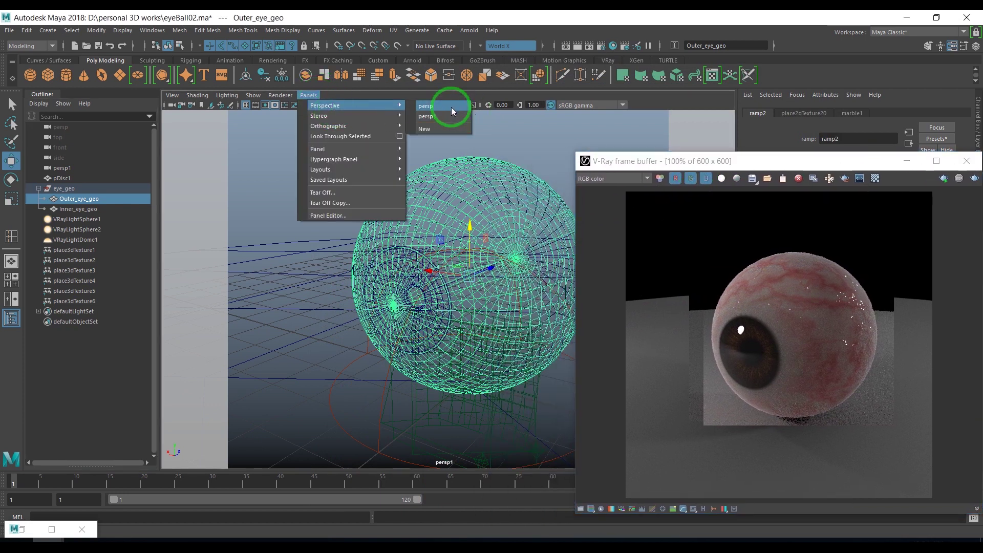
{"action": "left_click", "coordinate": [451, 107]}
{"action": "left_click_drag", "start_coordinate": [423, 256], "coordinate": [505, 179], "text": "alt"}
{"action": "mouse_move", "coordinate": [507, 177]}
{"action": "left_mouse_down"}
{"action": "mouse_move", "coordinate": [554, 209]}
{"action": "mouse_move", "coordinate": [311, 178]}
{"action": "mouse_move", "coordinate": [340, 155]}
{"action": "mouse_move", "coordinate": [341, 125]}
{"action": "left_mouse_up"}
{"action": "key", "text": "ctrl+d"}
{"action": "mouse_move", "coordinate": [410, 212]}
{"action": "left_mouse_down", "text": "alt"}
{"action": "mouse_move", "coordinate": [435, 221]}
{"action": "mouse_move", "coordinate": [330, 138]}
{"action": "mouse_move", "coordinate": [308, 149]}
{"action": "left_mouse_up", "text": "alt"}
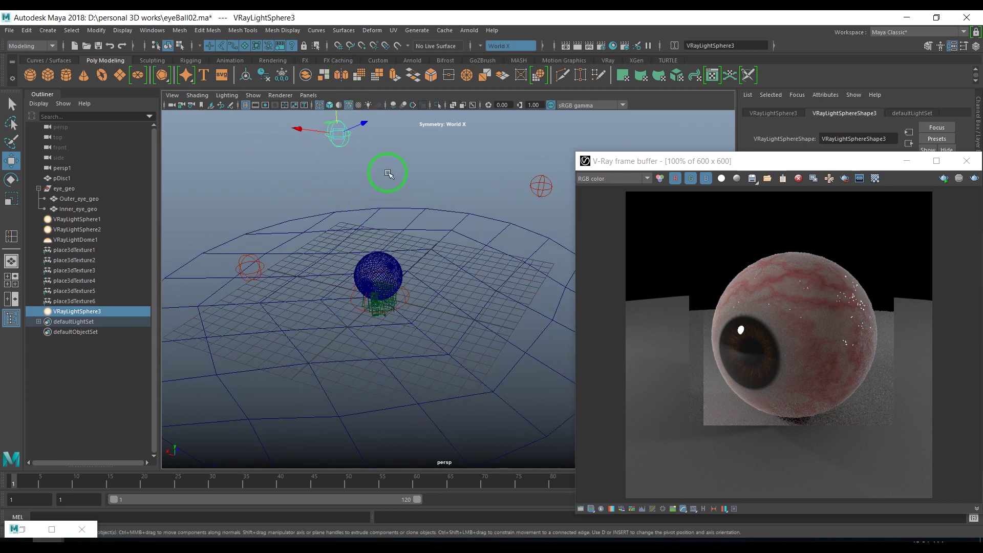
{"action": "mouse_move", "coordinate": [368, 128]}
{"action": "left_mouse_down"}
{"action": "mouse_move", "coordinate": [467, 99]}
{"action": "mouse_move", "coordinate": [415, 194]}
{"action": "mouse_move", "coordinate": [411, 165]}
{"action": "mouse_move", "coordinate": [381, 140]}
{"action": "left_mouse_up"}
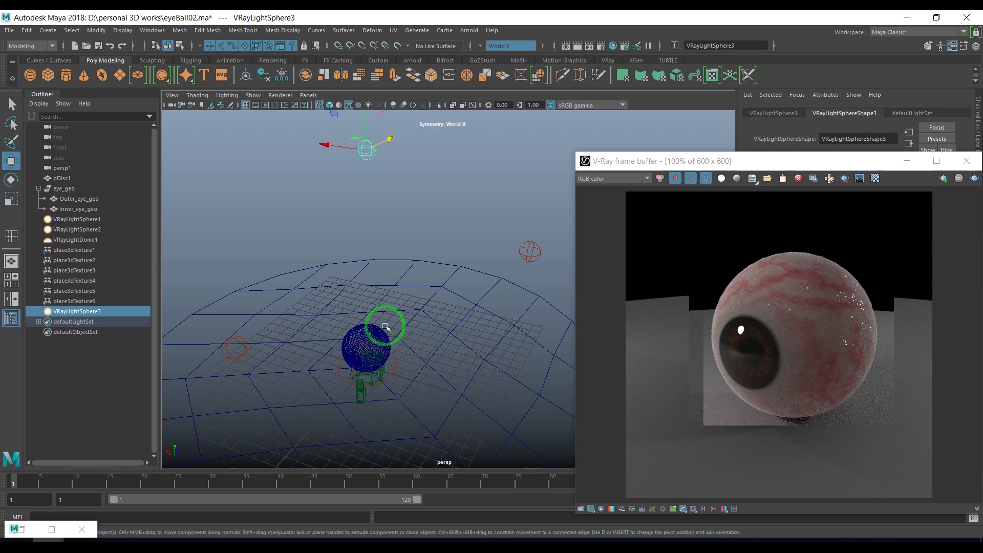
- Return to the persp1 camera and re-render the scene with the new light
{"action": "left_click", "coordinate": [312, 95]}
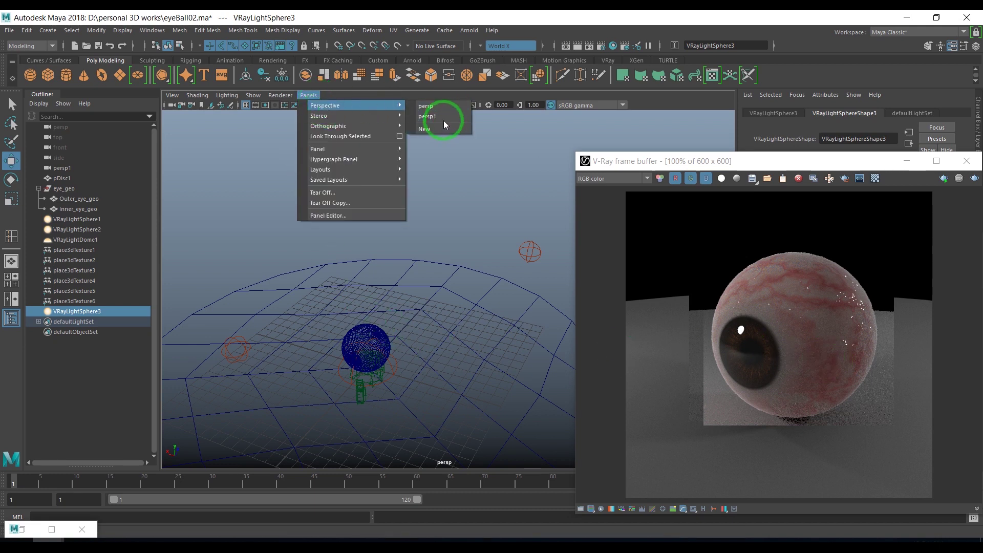
{"action": "left_click", "coordinate": [456, 121]}
{"action": "left_click_drag", "start_coordinate": [743, 160], "coordinate": [489, 85]}
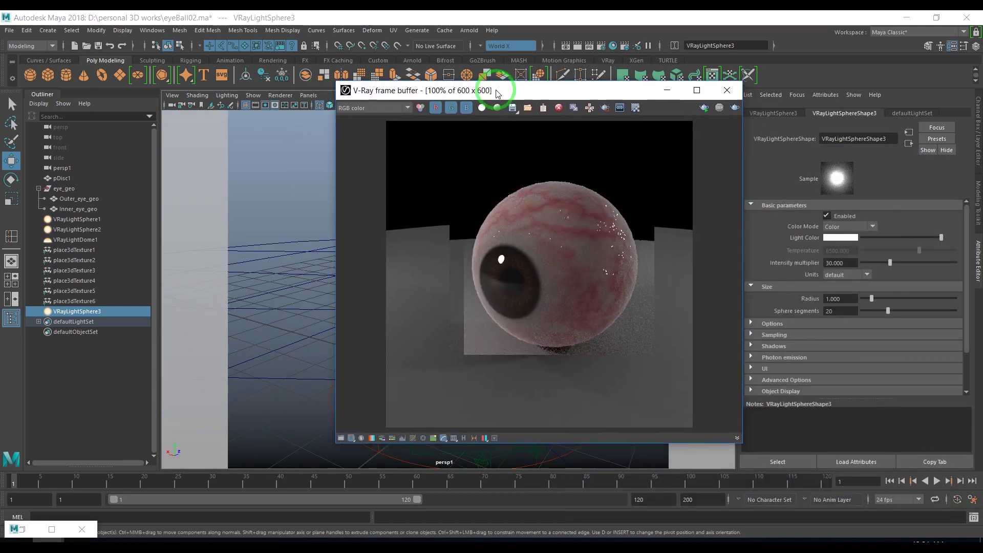
{"action": "left_click", "coordinate": [723, 105]}
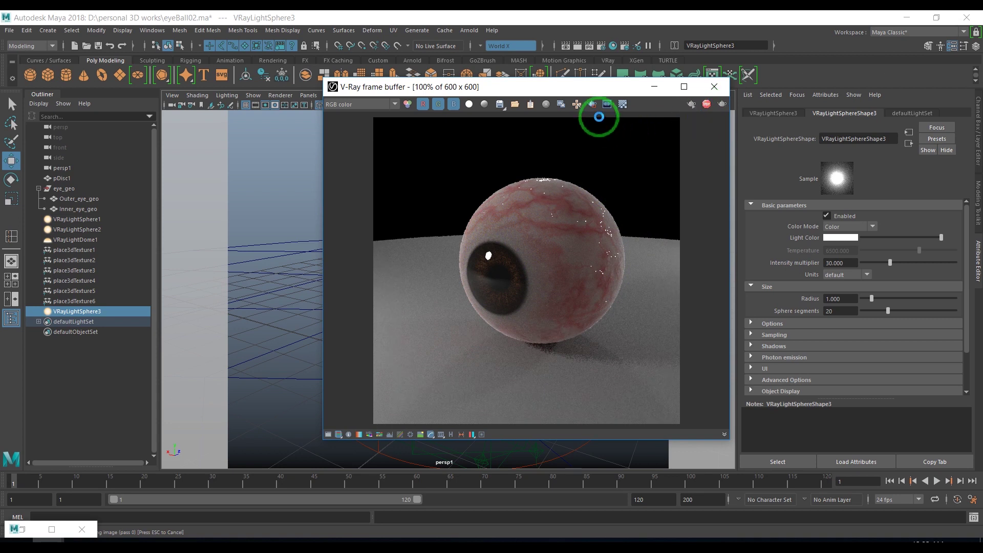
{"action": "left_click_drag", "start_coordinate": [588, 87], "coordinate": [808, 93]}
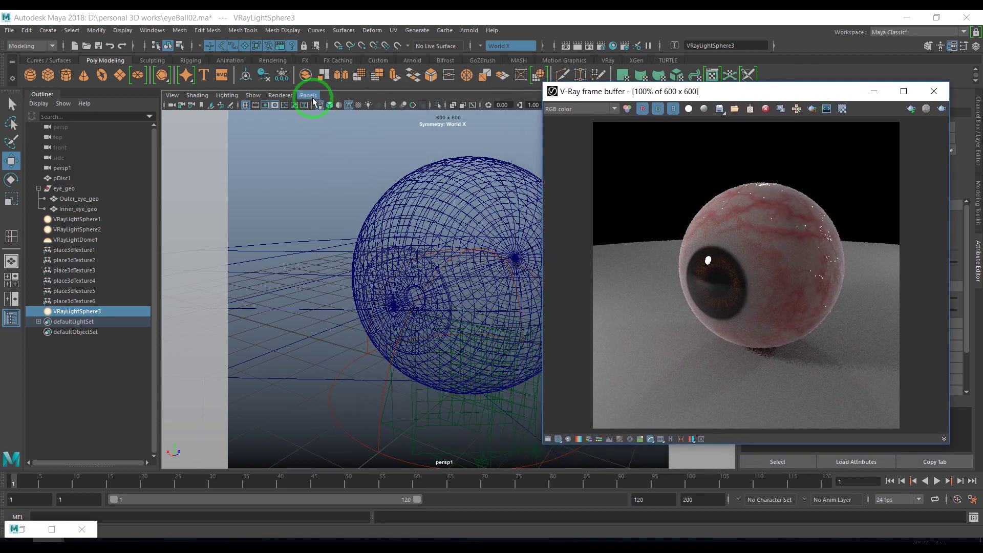
- Select the persp1 camera and tumble it to a new angle around the eyeball
{"action": "left_click", "coordinate": [873, 91]}
{"action": "left_click", "coordinate": [977, 148]}
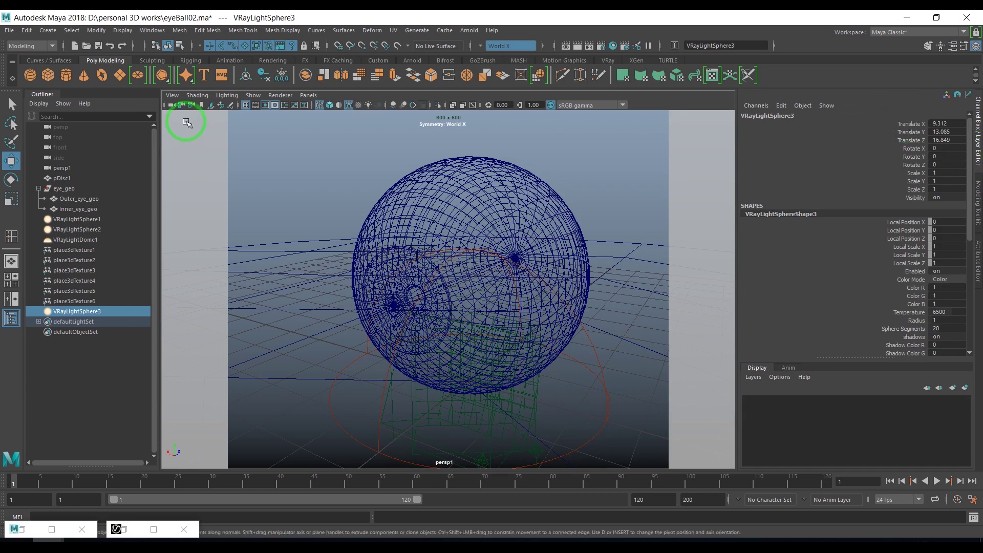
{"action": "left_click", "coordinate": [172, 105]}
{"action": "left_click_drag", "start_coordinate": [912, 127], "coordinate": [912, 191]}
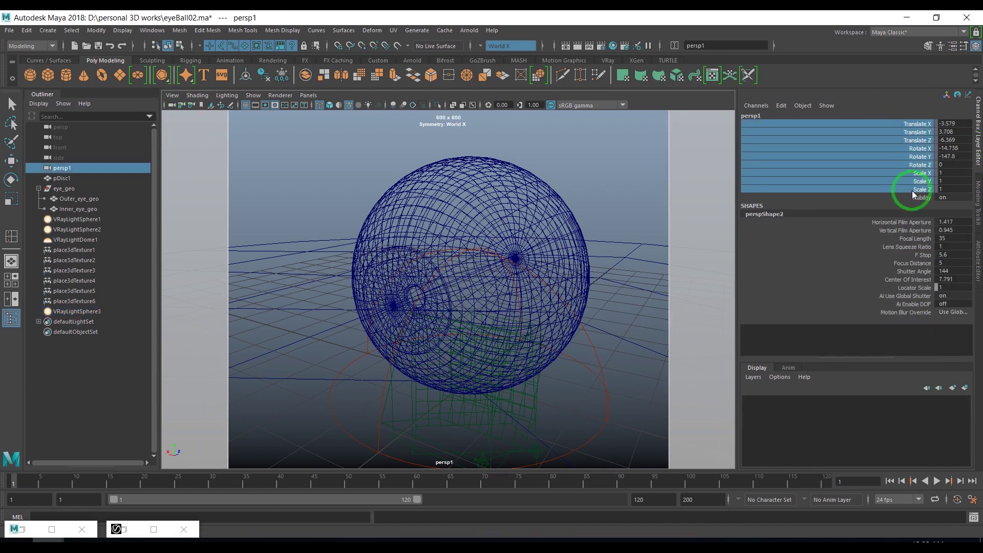
{"action": "right_click", "coordinate": [912, 183]}
{"action": "left_click", "coordinate": [925, 391]}
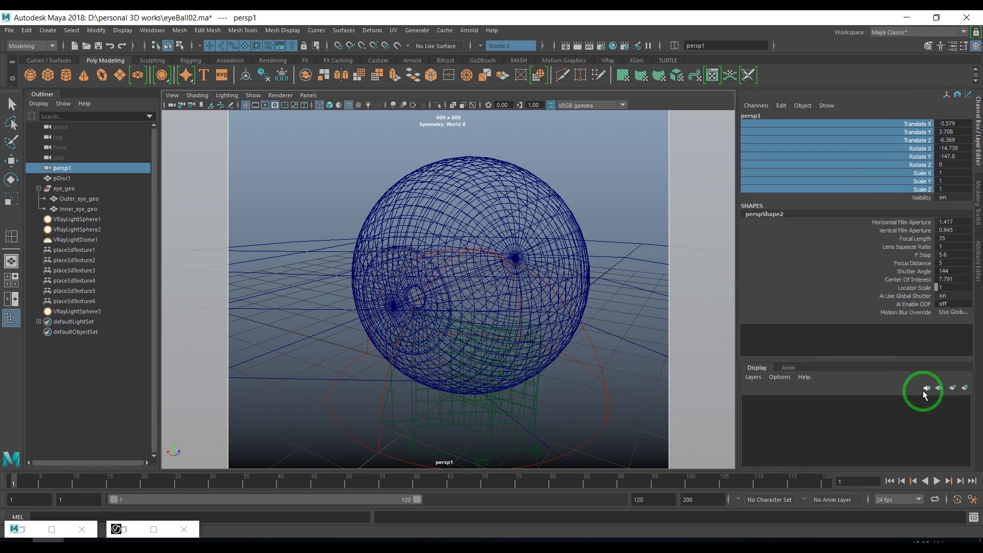
{"action": "mouse_move", "coordinate": [501, 274]}
{"action": "left_mouse_down", "text": "alt"}
{"action": "mouse_move", "coordinate": [453, 269]}
{"action": "mouse_move", "coordinate": [518, 237]}
{"action": "left_mouse_up", "text": "alt"}
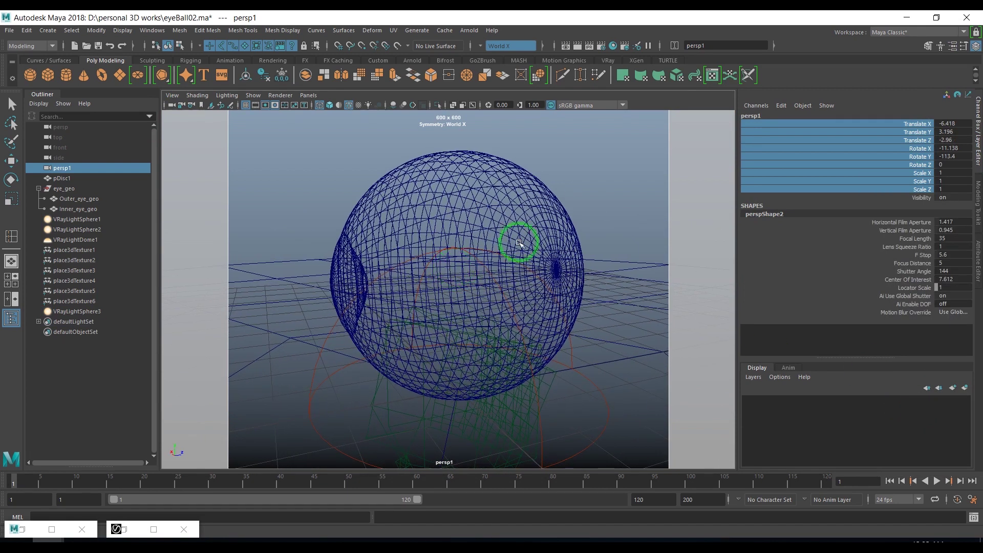
- Test-render the new angle, close the V-Ray frame buffer, and switch to smooth shading
{"action": "left_click", "coordinate": [122, 528]}
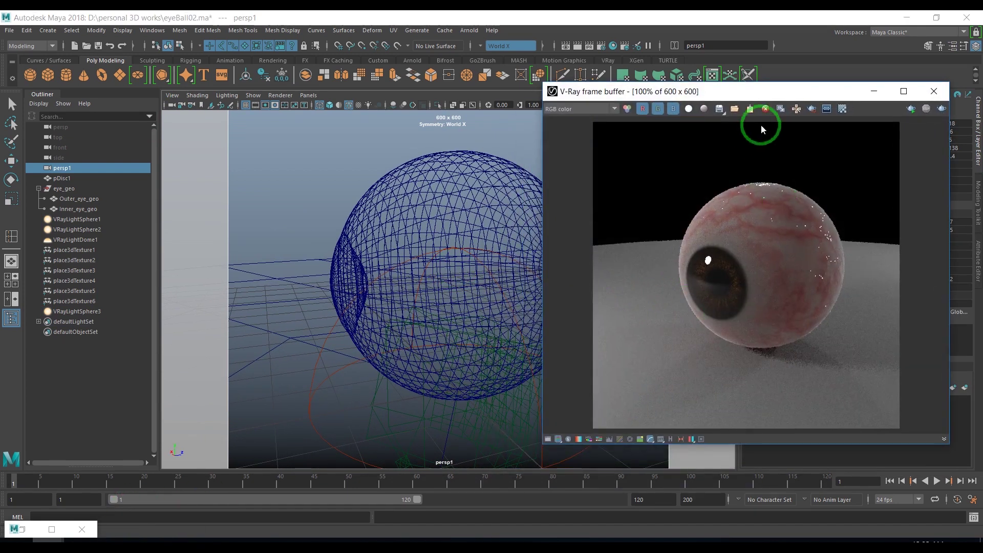
{"action": "left_click", "coordinate": [560, 47]}
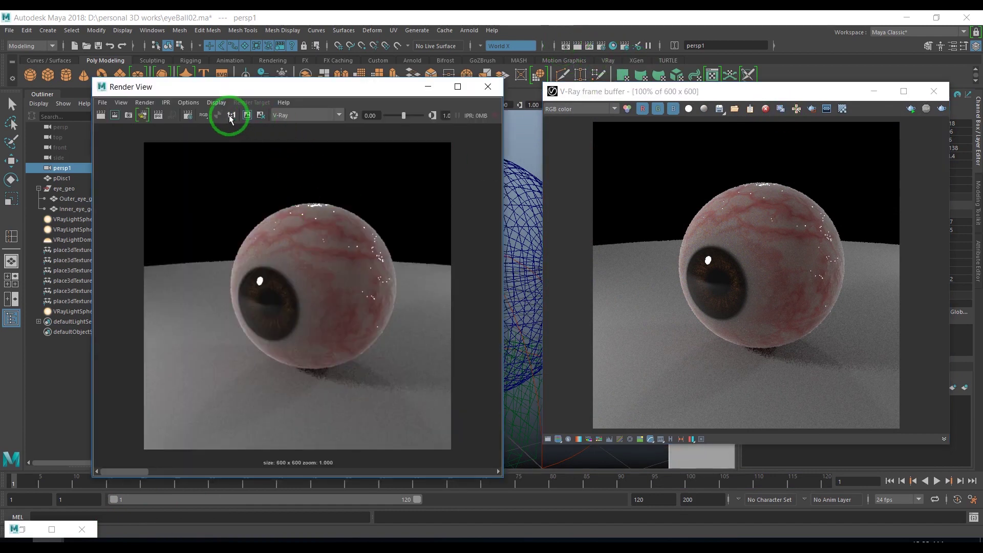
{"action": "left_click", "coordinate": [428, 86]}
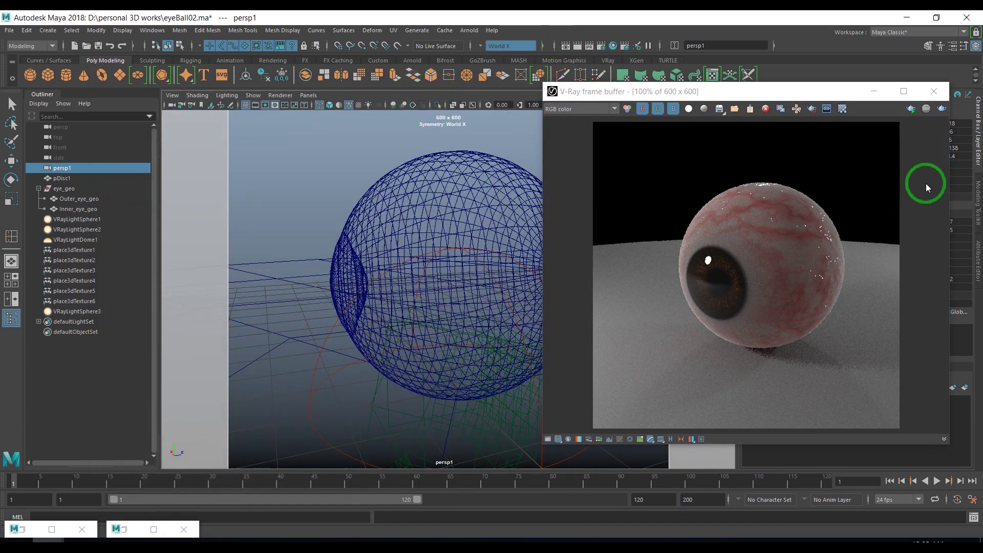
{"action": "left_click", "coordinate": [942, 108]}
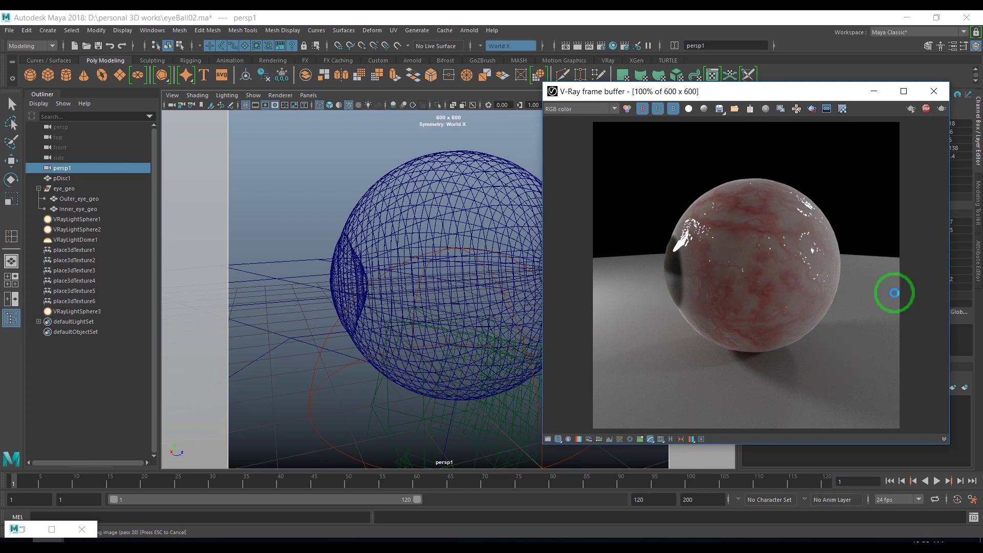
{"action": "left_click", "coordinate": [926, 109]}
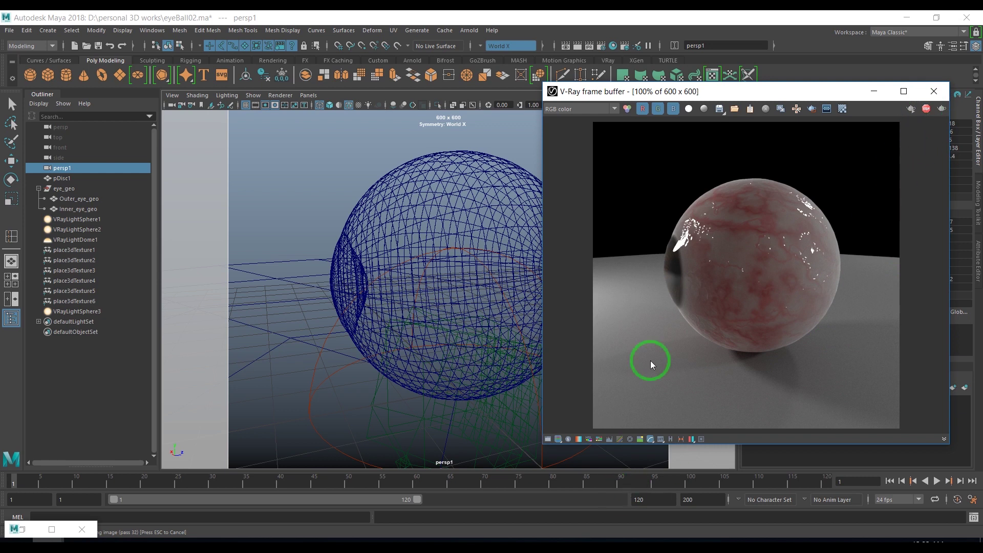
{"action": "left_click", "coordinate": [935, 91]}
{"action": "left_click_drag", "start_coordinate": [317, 188], "coordinate": [359, 186], "text": "alt"}
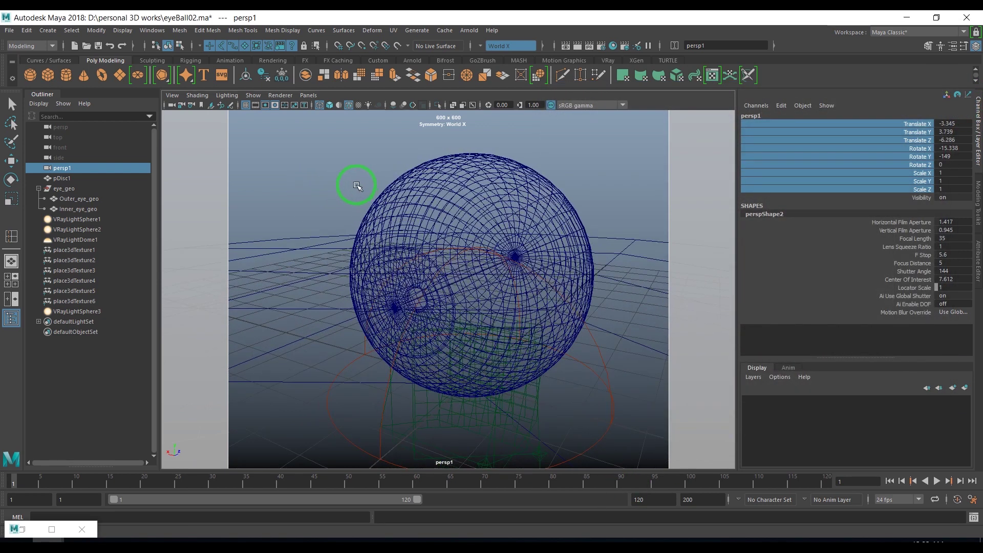
{"action": "key", "text": "5"}
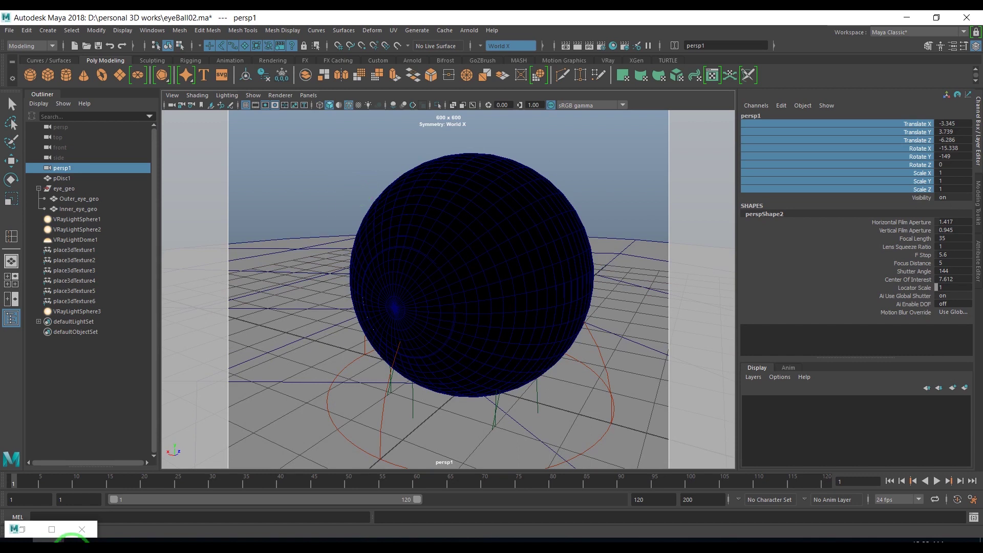
- Restore the Hypershade and select the VRayBlendMtl1 node to show its additive-mode coat settings
{"action": "double_click", "coordinate": [32, 528]}
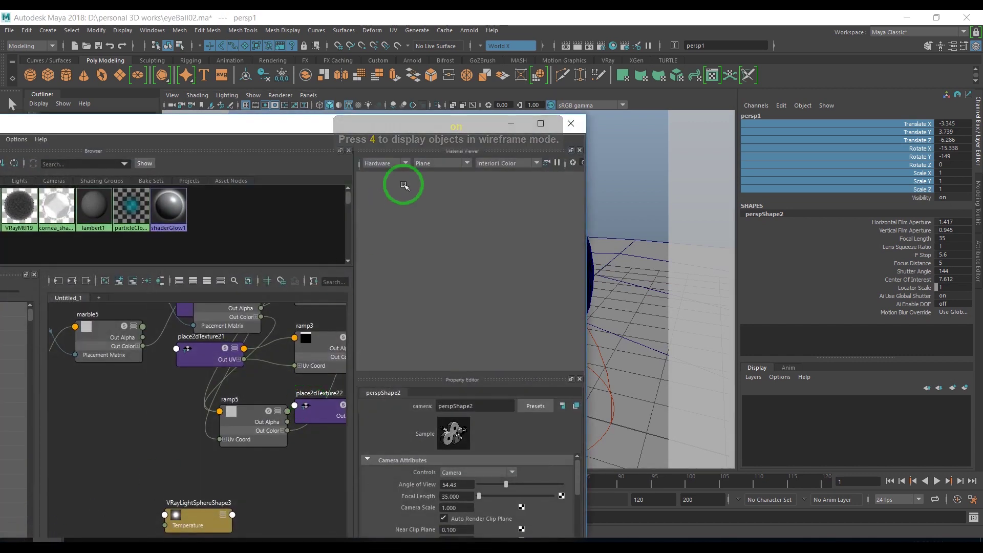
{"action": "left_click_drag", "start_coordinate": [220, 121], "coordinate": [466, 95]}
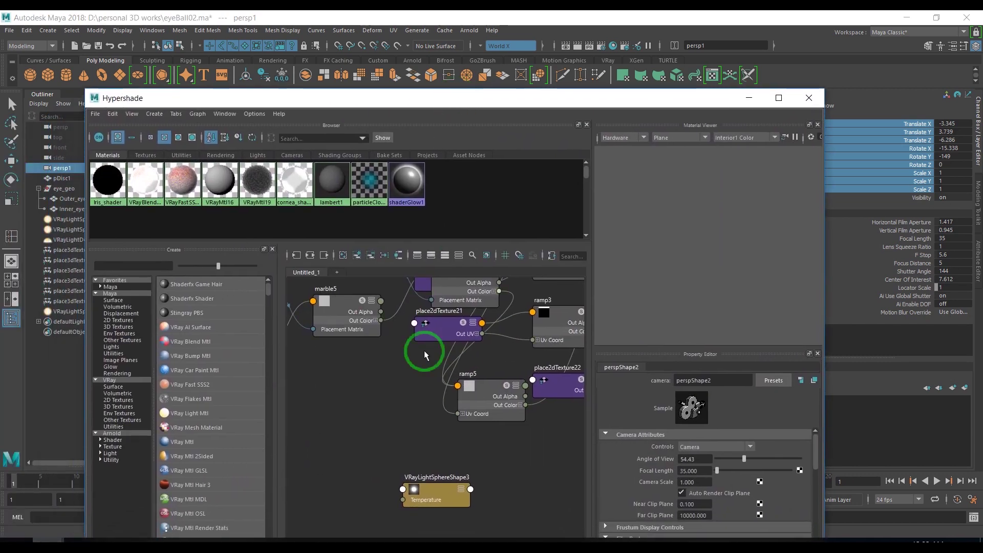
{"action": "scroll", "coordinate": [400, 455], "scroll_direction": "down", "scroll_amount": 2}
{"action": "scroll", "coordinate": [394, 445], "scroll_direction": "down", "scroll_amount": 3}
{"action": "scroll", "coordinate": [390, 440], "scroll_direction": "down", "scroll_amount": 2}
{"action": "middle_click_drag", "start_coordinate": [468, 409], "coordinate": [423, 429], "text": "alt"}
{"action": "scroll", "coordinate": [423, 429], "scroll_direction": "up", "scroll_amount": 1}
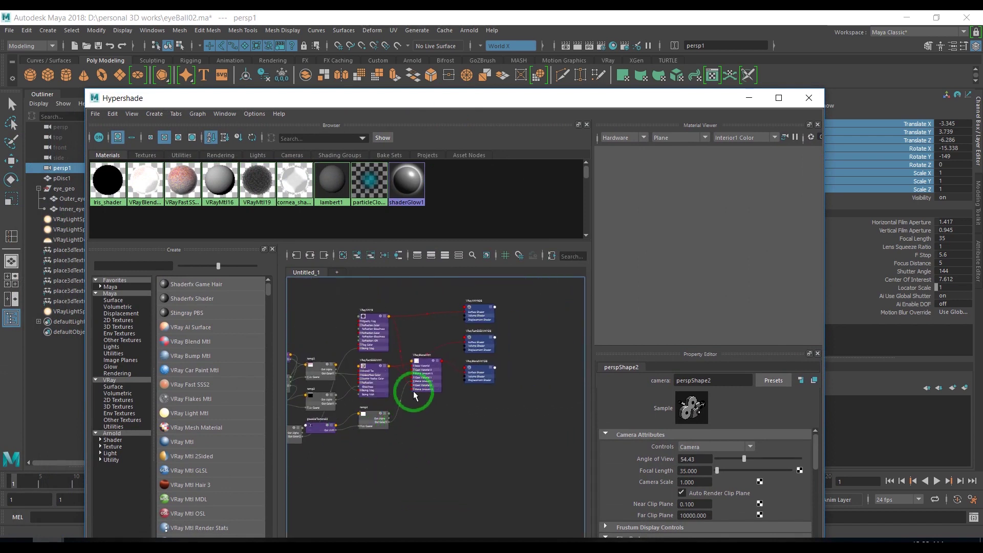
{"action": "scroll", "coordinate": [447, 433], "scroll_direction": "up", "scroll_amount": 1}
{"action": "left_click", "coordinate": [432, 381]}
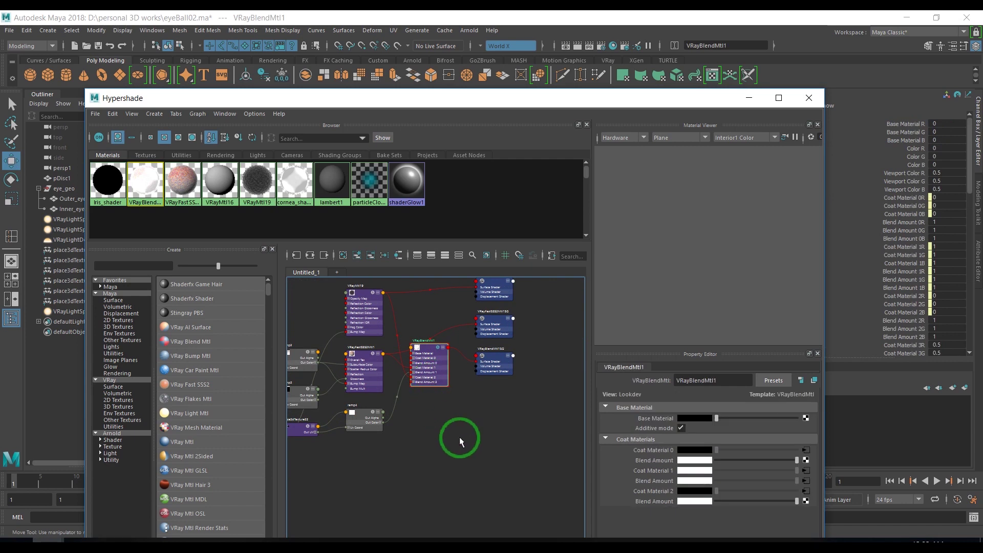